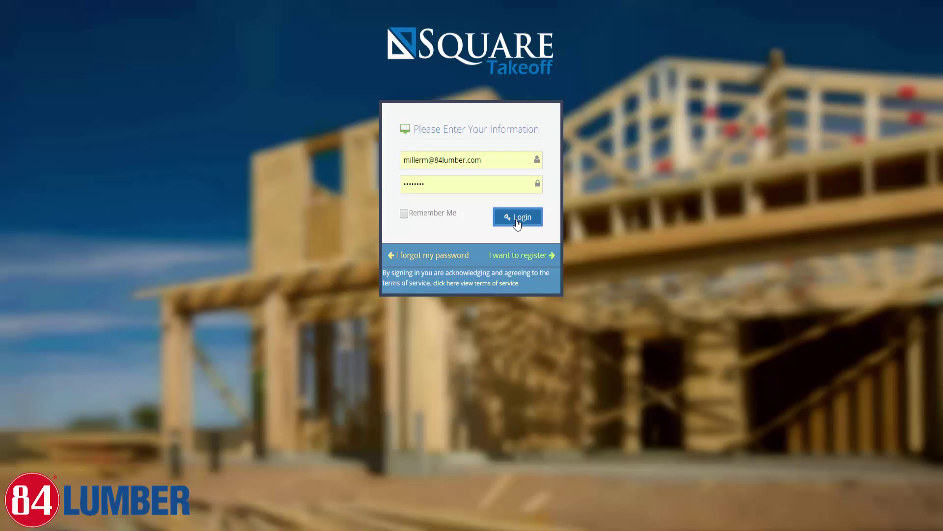
Log in to Square Takeoff to reach the Bids Due vs Bids Awarded dashboard
{"action": "left_click", "coordinate": [518, 223]}
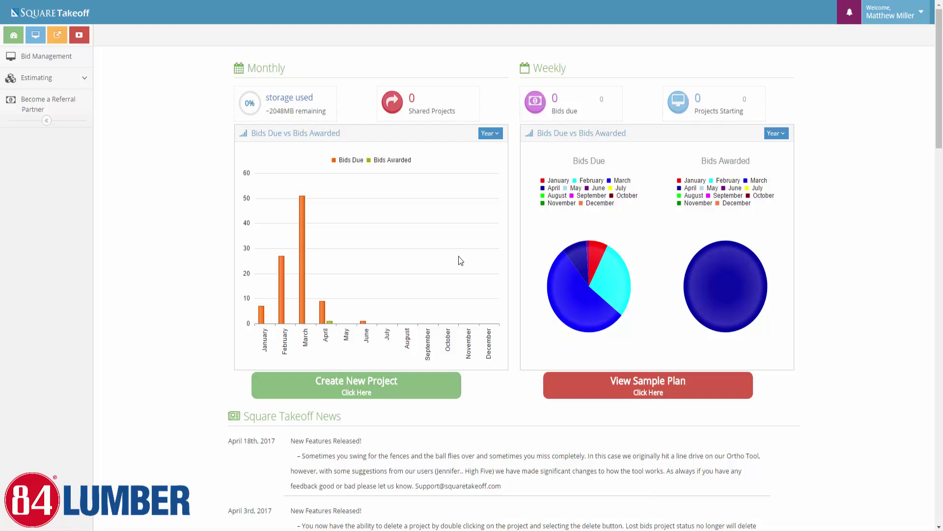
{"action": "left_click", "coordinate": [498, 135]}
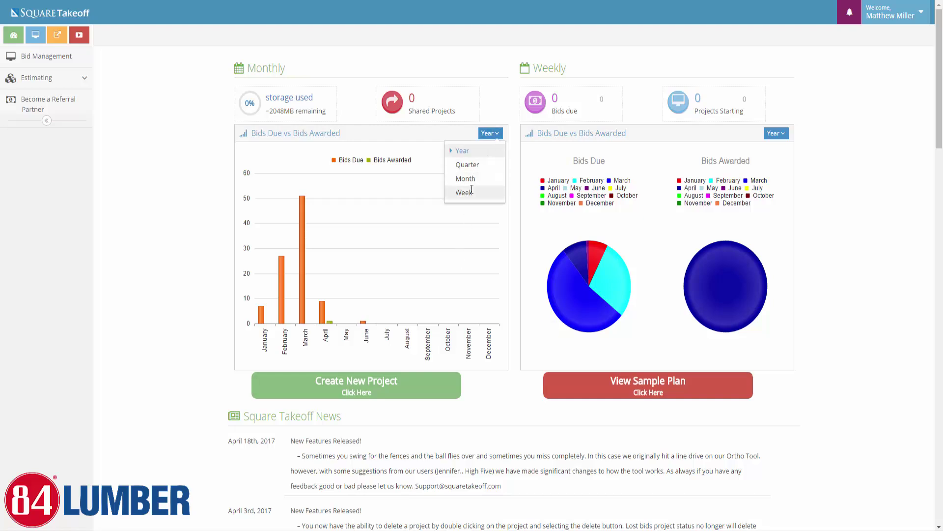
{"action": "left_click", "coordinate": [523, 252]}
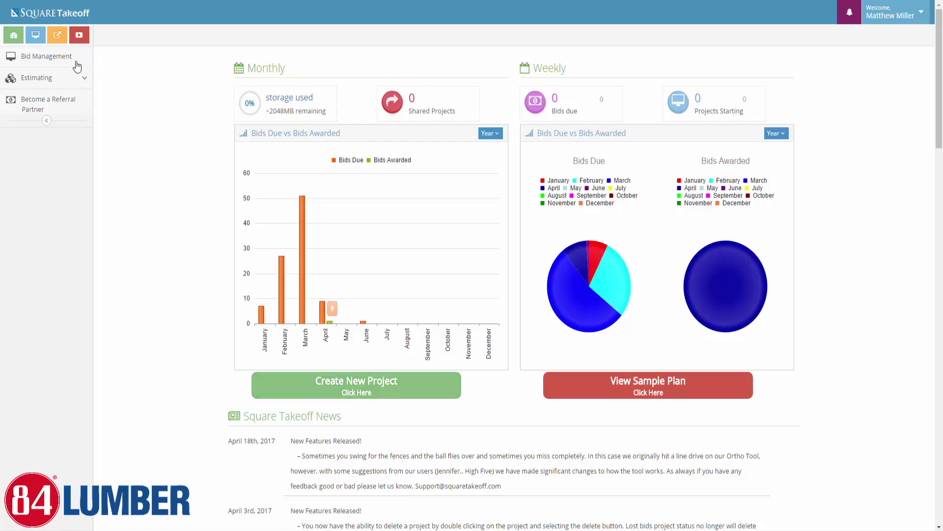
In Bid Management, switch to List View and back to Calendar View, then start a new project
{"action": "left_click", "coordinate": [50, 60]}
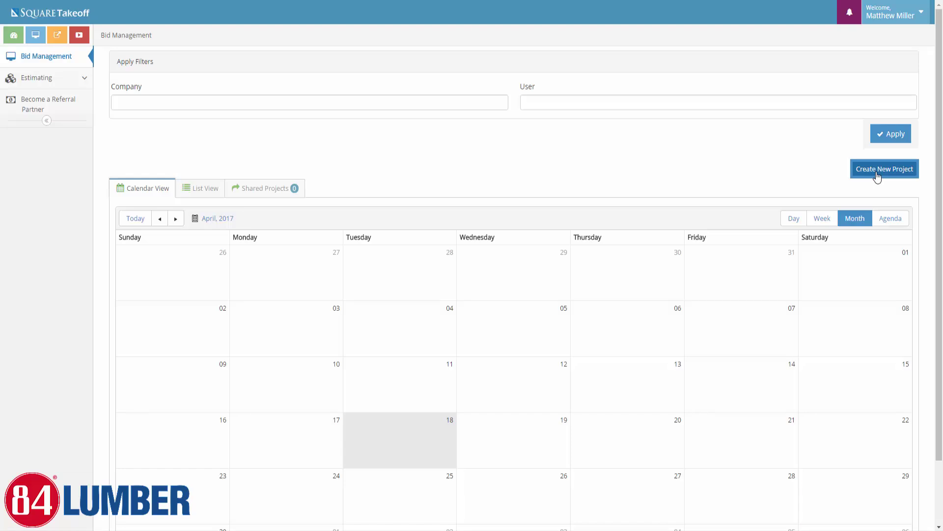
{"action": "left_click", "coordinate": [194, 191]}
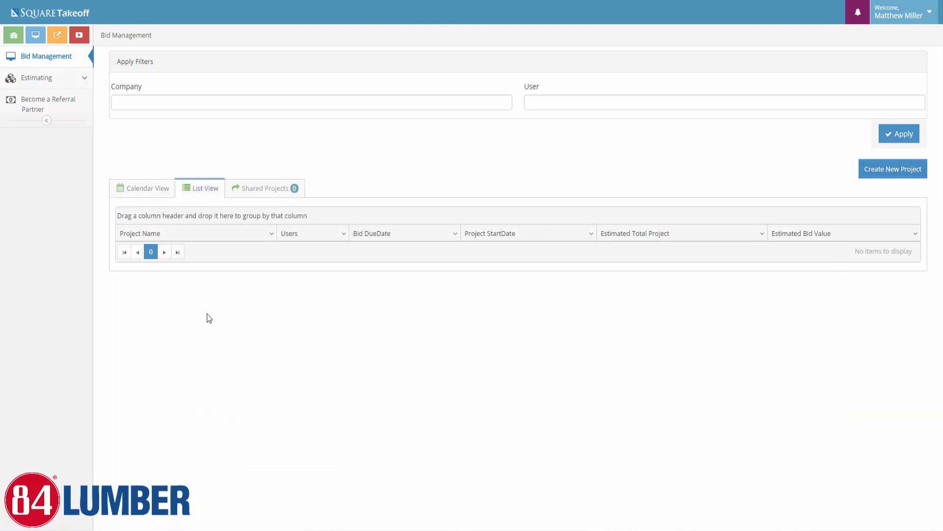
{"action": "left_click", "coordinate": [142, 193]}
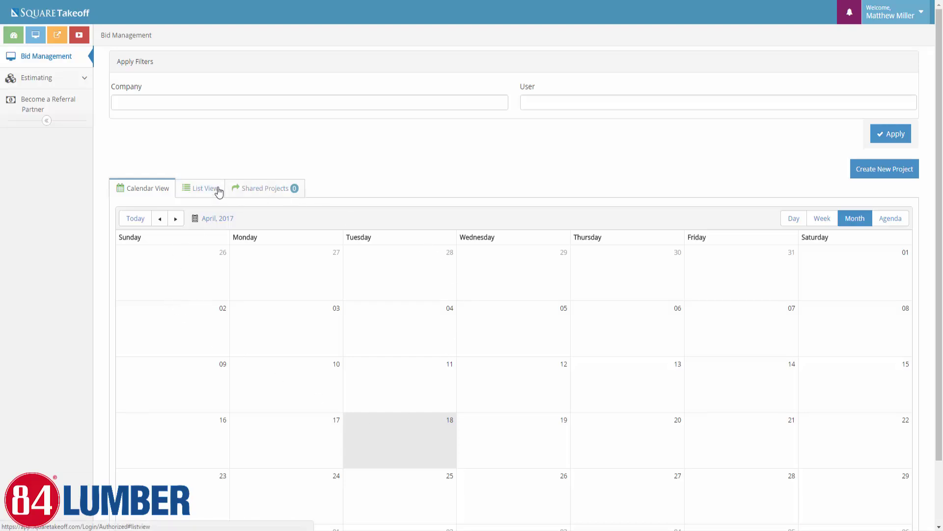
{"action": "left_click", "coordinate": [886, 171]}
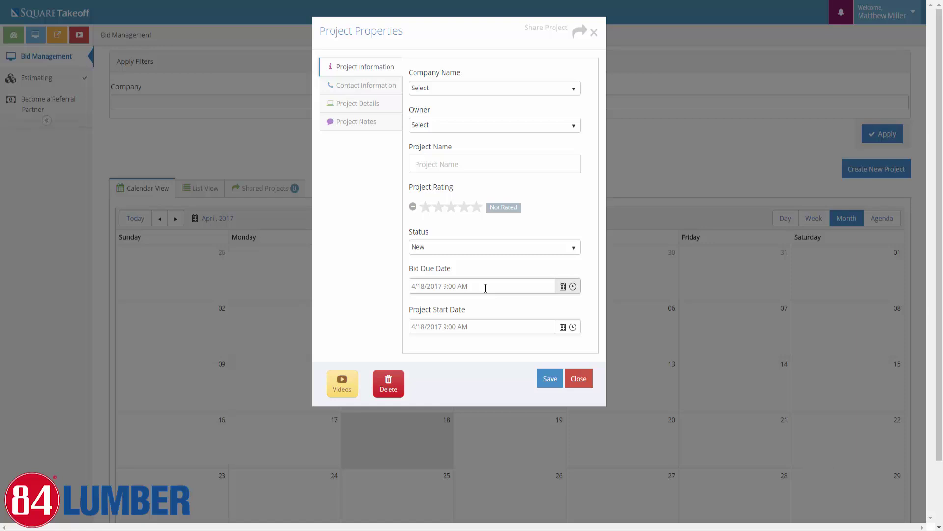
Set company 84 Lumber Company, assign the only listed user as owner, and name it 'Demo Project'
{"action": "left_click", "coordinate": [567, 90]}
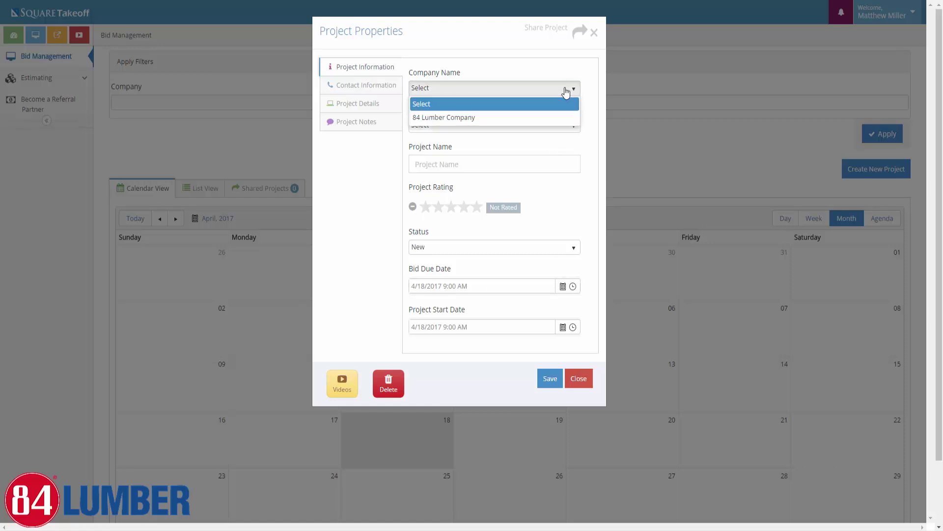
{"action": "left_click", "coordinate": [497, 119]}
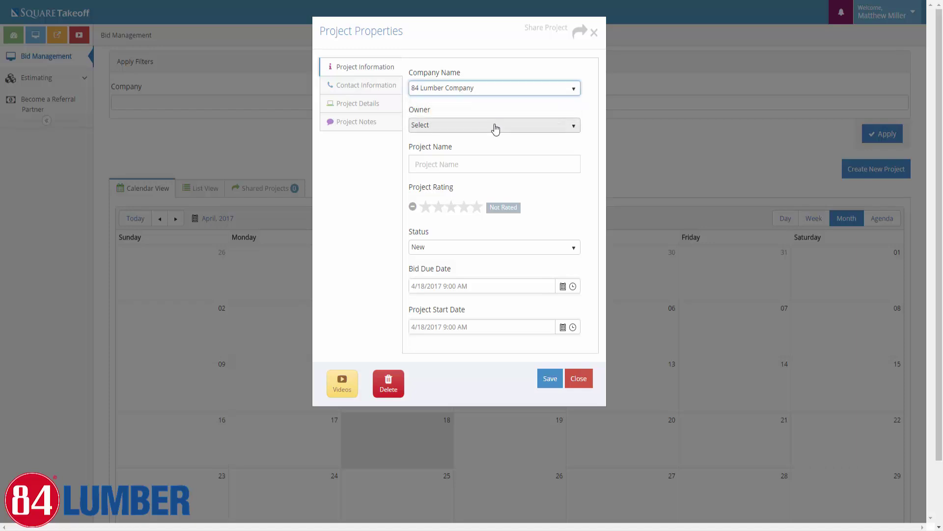
{"action": "left_click", "coordinate": [532, 126]}
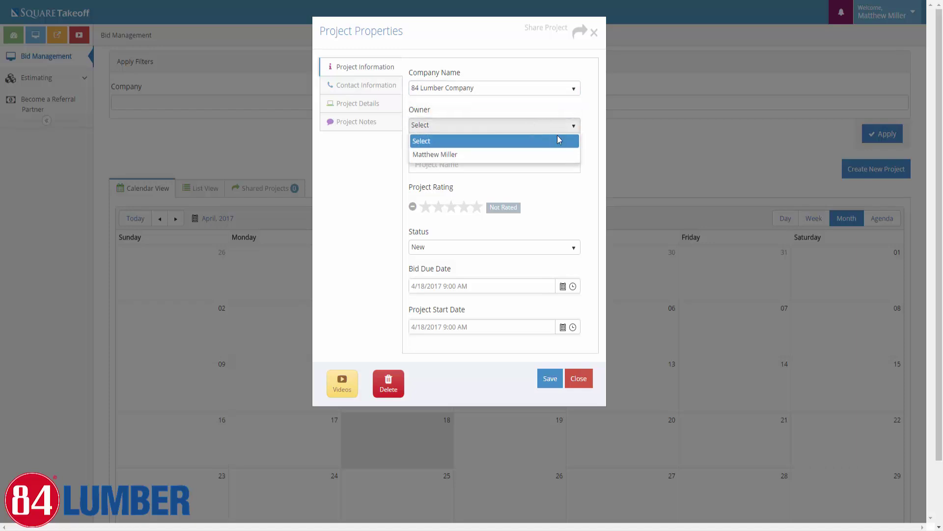
{"action": "left_click", "coordinate": [524, 154]}
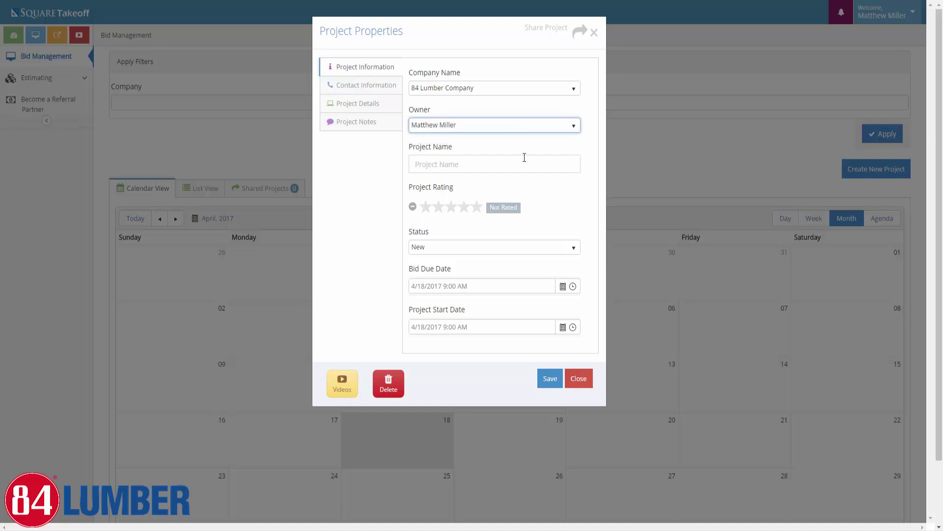
{"action": "left_click", "coordinate": [508, 166]}
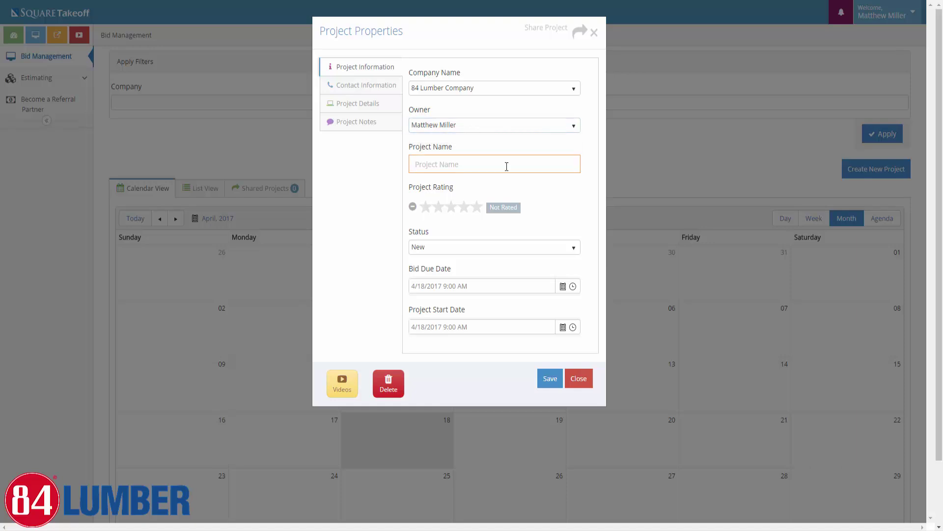
{"action": "type", "text": "Demo Project"}
Rate Demo Project four stars and keep its status as New after browsing the status list
{"action": "left_click", "coordinate": [467, 210]}
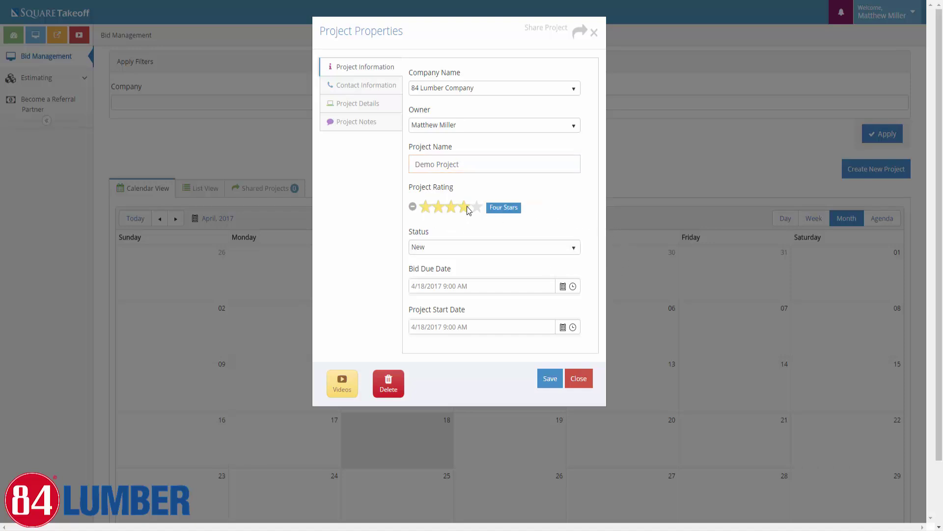
{"action": "left_click", "coordinate": [467, 255]}
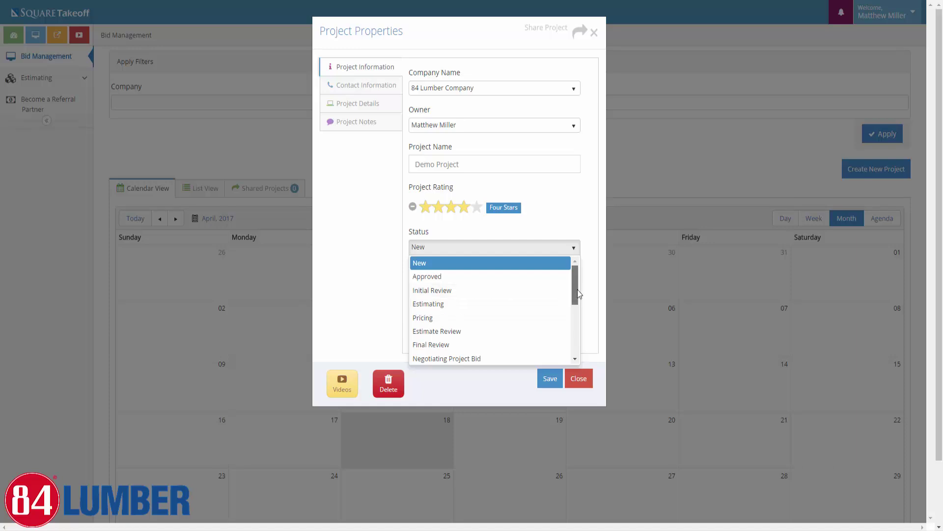
{"action": "left_click_drag", "start_coordinate": [577, 290], "coordinate": [581, 320]}
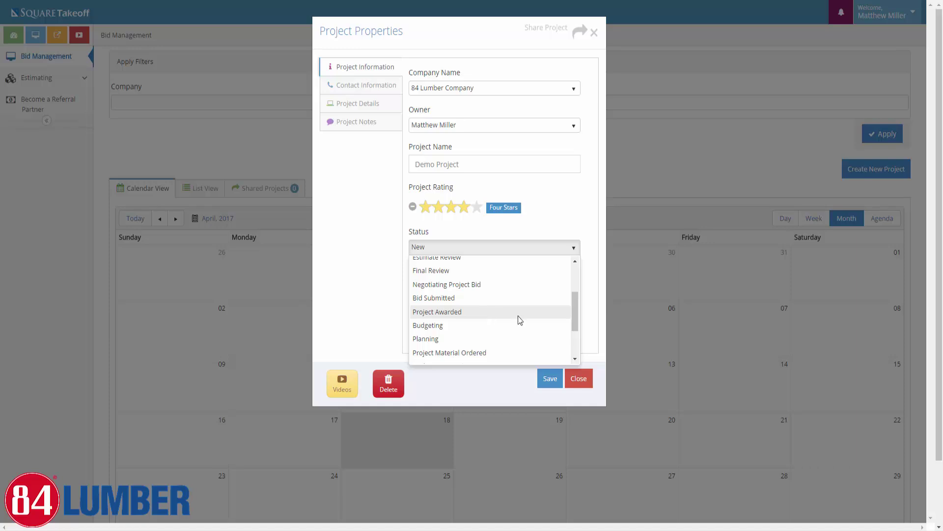
{"action": "left_click_drag", "start_coordinate": [577, 308], "coordinate": [577, 341]}
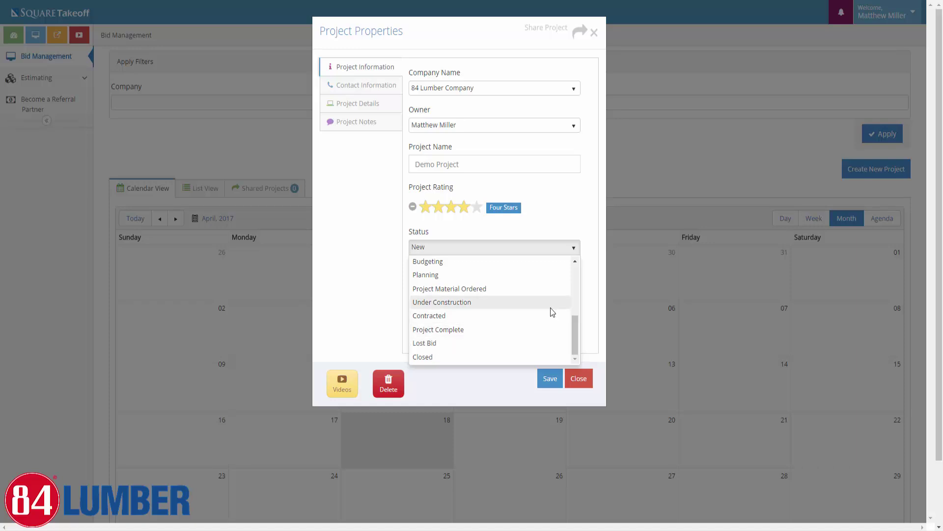
{"action": "left_click_drag", "start_coordinate": [576, 329], "coordinate": [575, 324]}
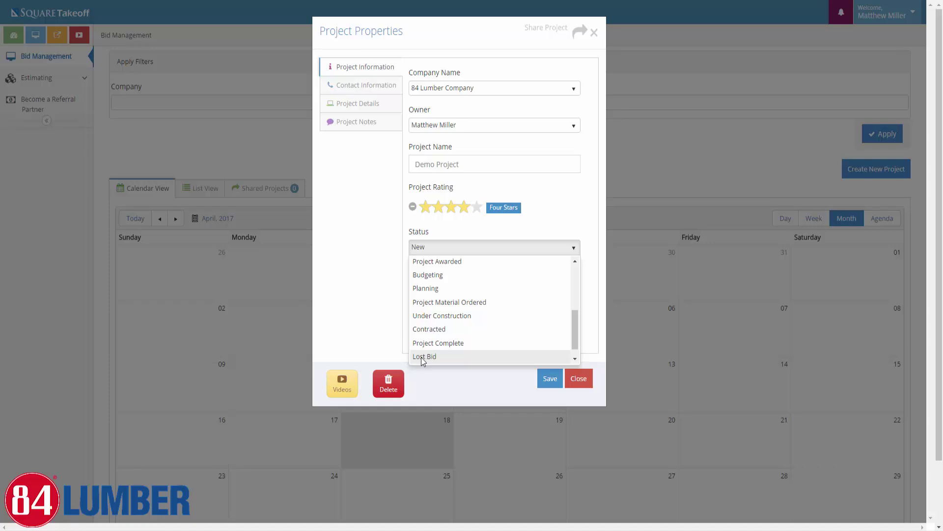
{"action": "scroll", "coordinate": [449, 285], "scroll_direction": "up", "scroll_amount": 5}
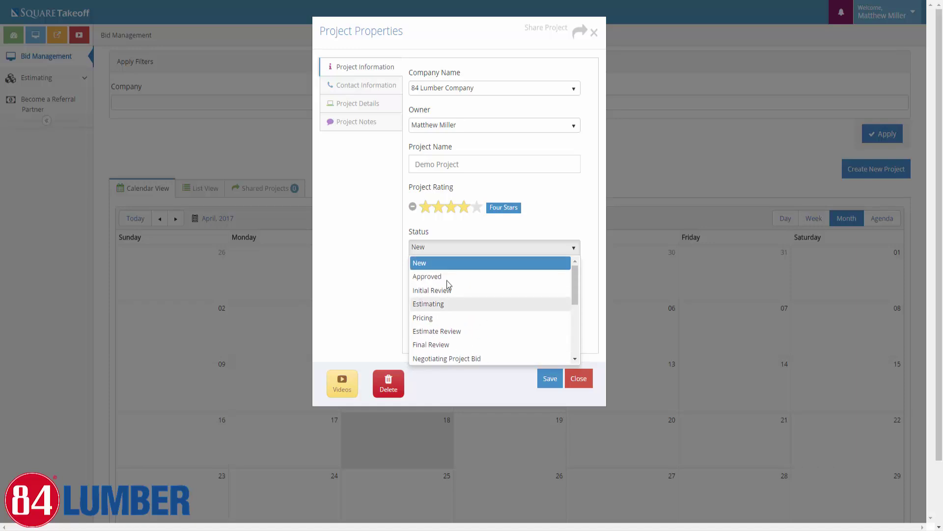
{"action": "left_click", "coordinate": [430, 262]}
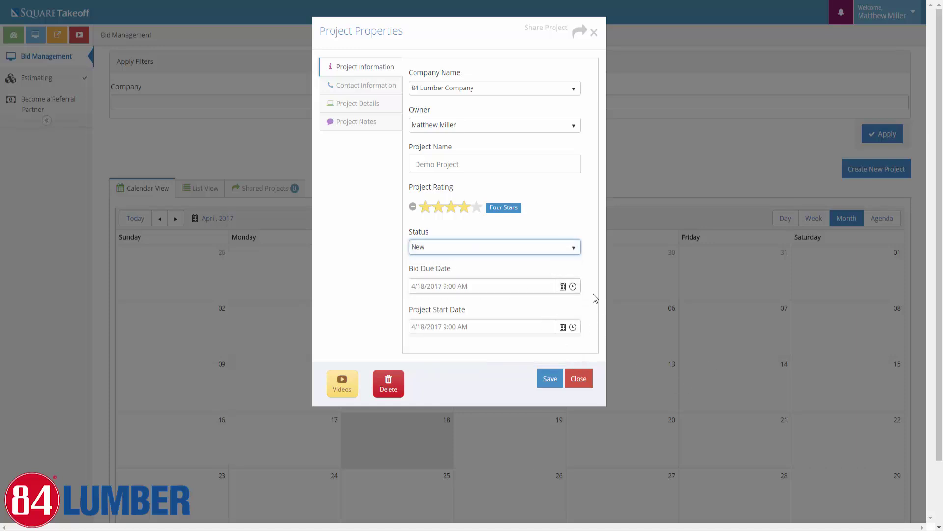
Set the bid due date to April 21, 2017 at 4:00 PM
{"action": "left_click", "coordinate": [563, 286]}
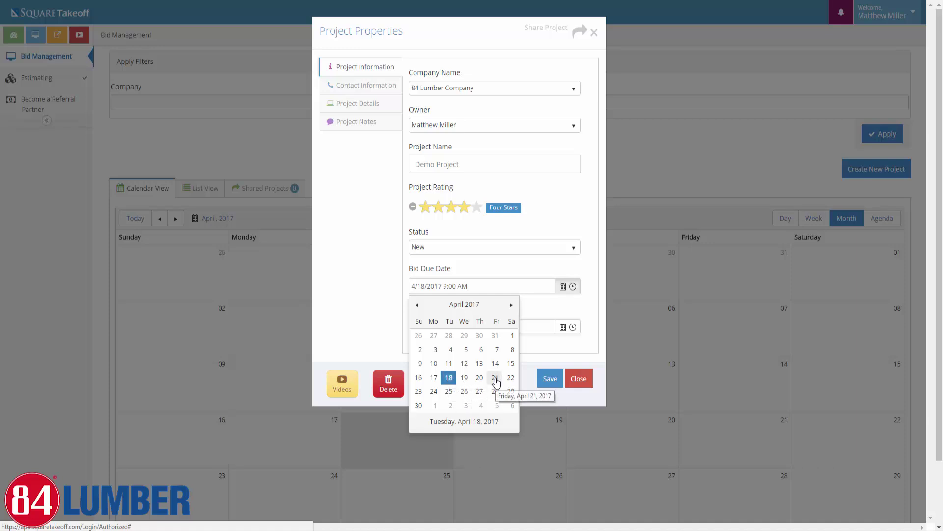
{"action": "left_click", "coordinate": [495, 379]}
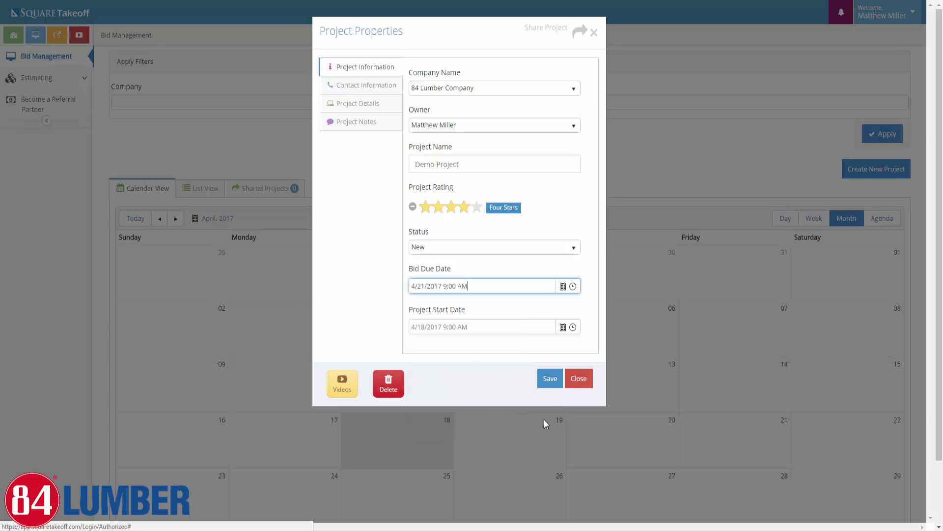
{"action": "left_click", "coordinate": [573, 286]}
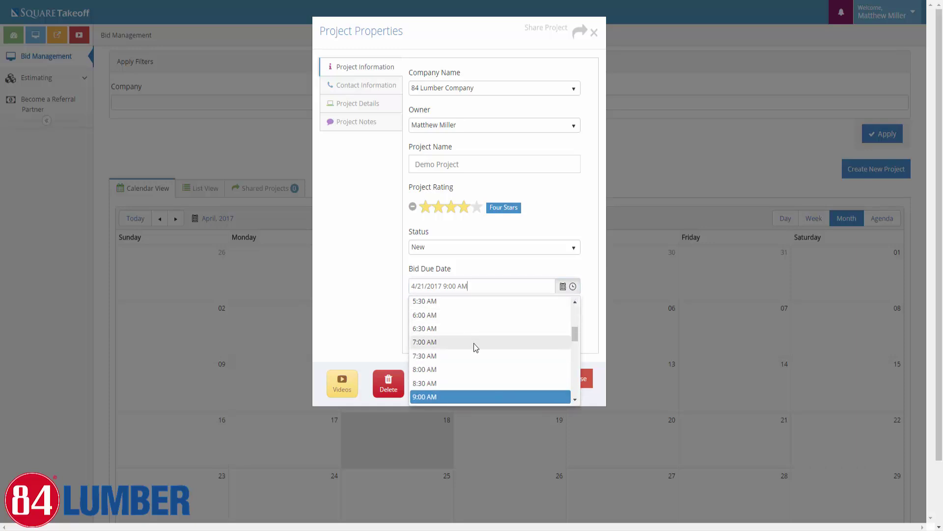
{"action": "scroll", "coordinate": [474, 344], "scroll_direction": "down", "scroll_amount": 1}
{"action": "scroll", "coordinate": [475, 347], "scroll_direction": "down", "scroll_amount": 5}
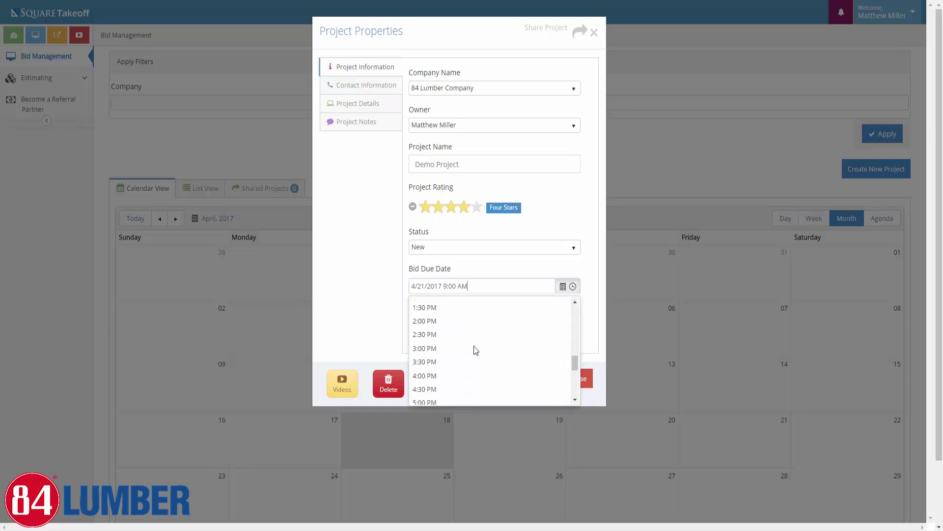
{"action": "left_click", "coordinate": [431, 374]}
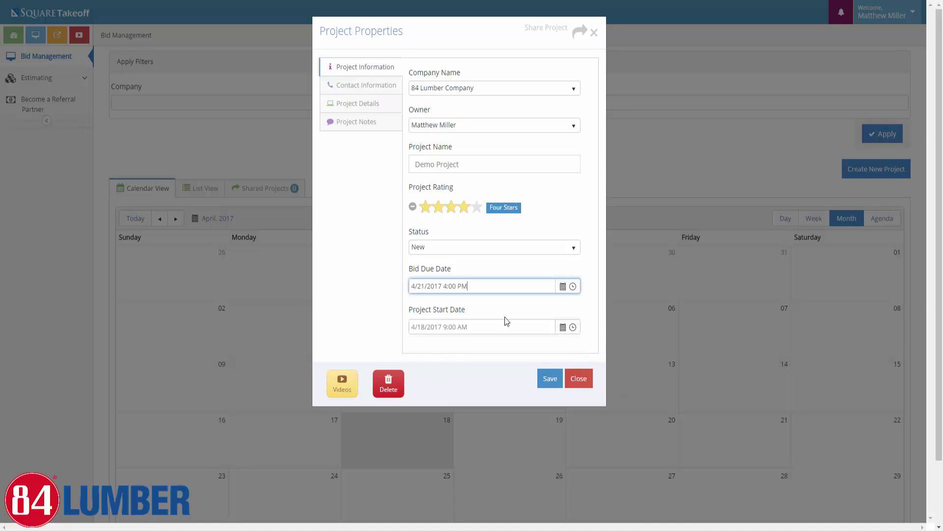
Set the project start date to May 1, 2017 at 8:00 AM
{"action": "left_click", "coordinate": [564, 328]}
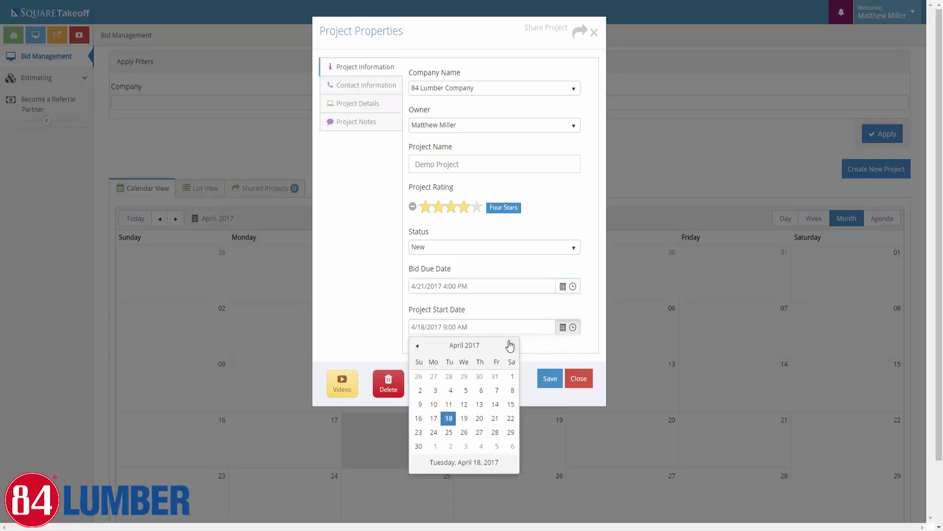
{"action": "left_click", "coordinate": [511, 346]}
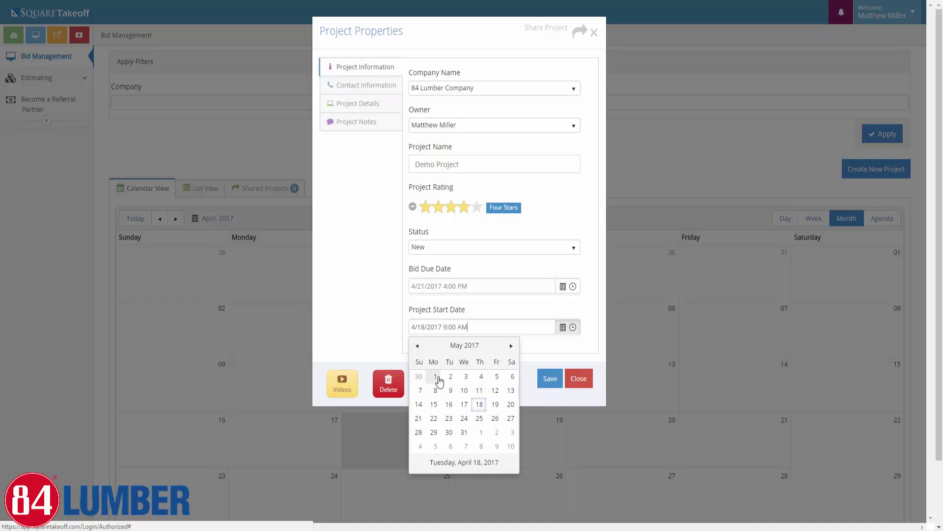
{"action": "left_click", "coordinate": [437, 377]}
{"action": "left_click", "coordinate": [573, 327]}
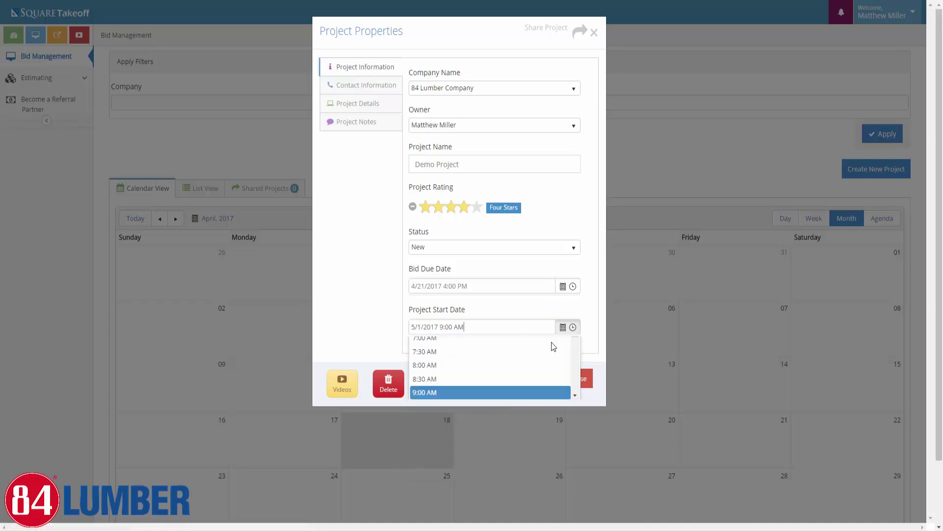
{"action": "left_click", "coordinate": [434, 408]}
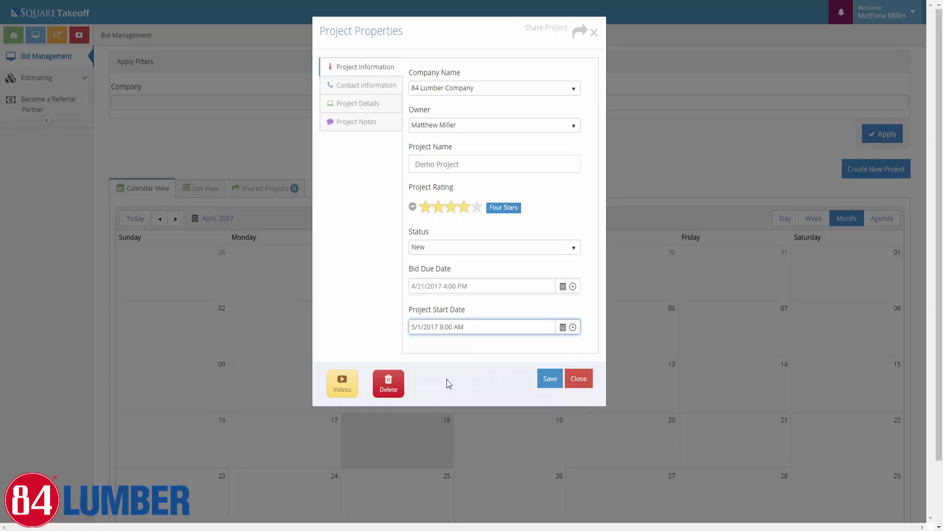
Under Contact Information, enter the contact's full name and phone number
{"action": "left_click", "coordinate": [357, 91]}
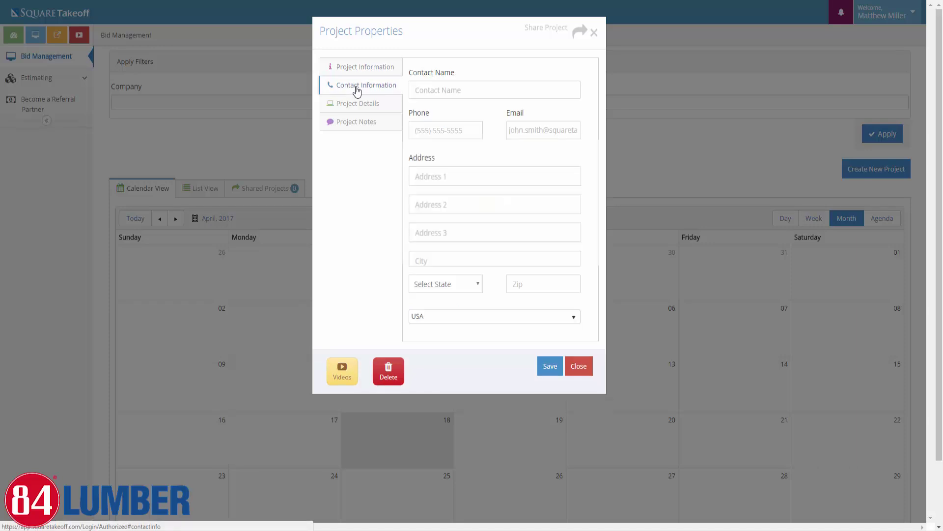
{"action": "left_click", "coordinate": [457, 93]}
{"action": "type", "text": "Jon"}
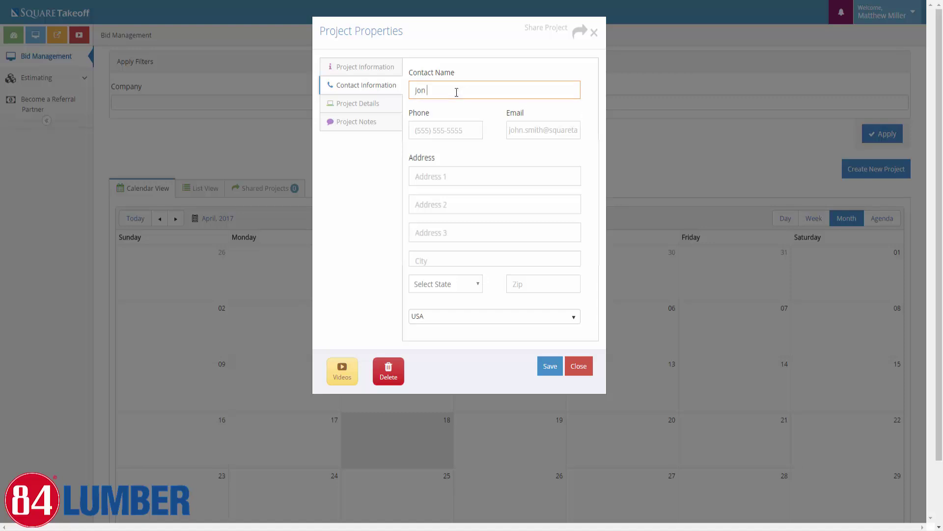
{"action": "type", "text": " Smith"}
{"action": "key", "text": "Tab"}
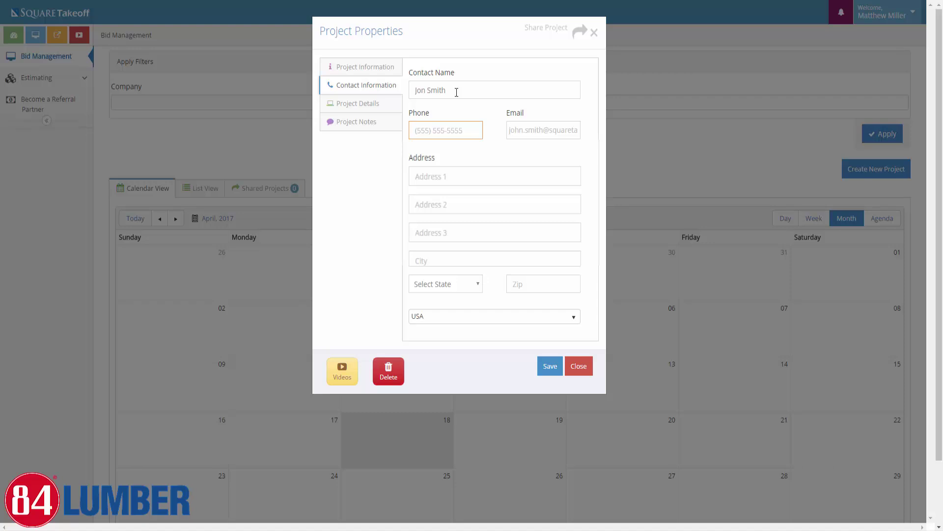
In Project Details, set the colour to Chartreuse and the estimated bid value to 25000
{"action": "left_click", "coordinate": [368, 107]}
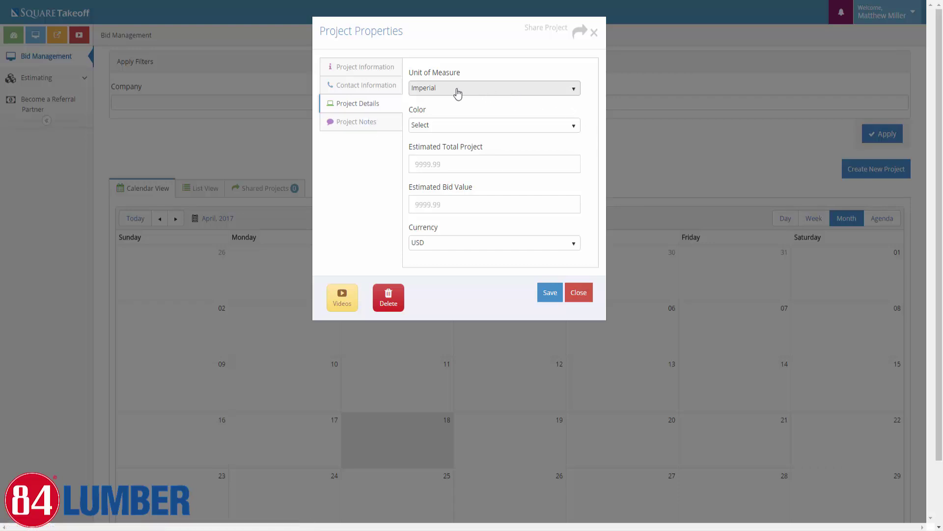
{"action": "left_click", "coordinate": [435, 127]}
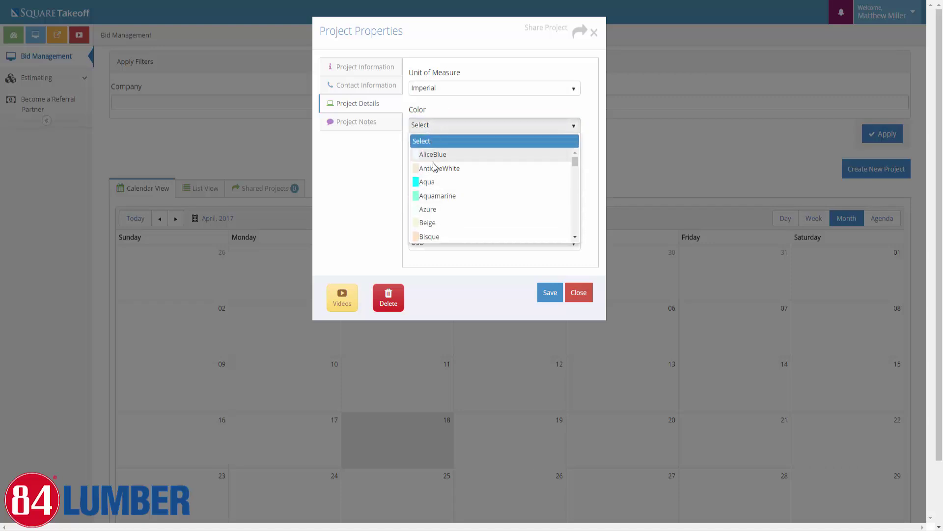
{"action": "scroll", "coordinate": [438, 206], "scroll_direction": "down", "scroll_amount": 2}
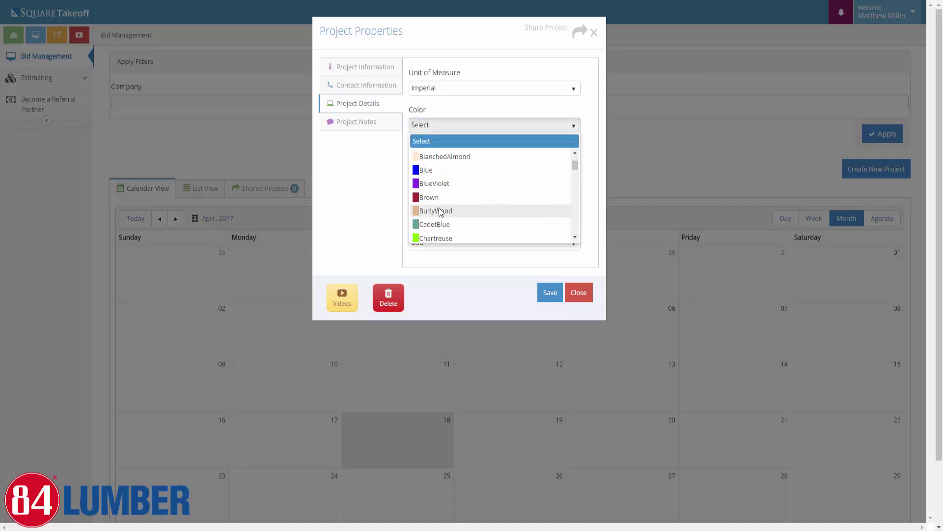
{"action": "scroll", "coordinate": [439, 209], "scroll_direction": "down", "scroll_amount": 3}
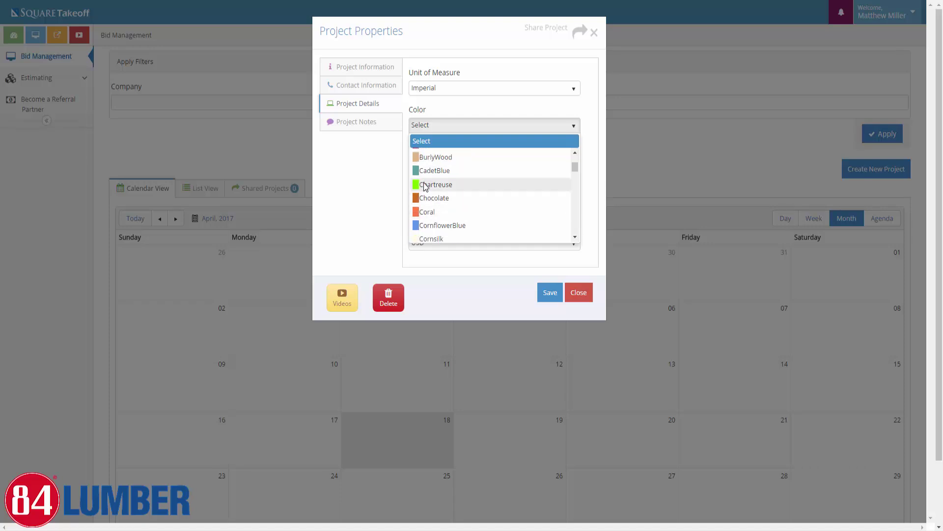
{"action": "left_click", "coordinate": [425, 185]}
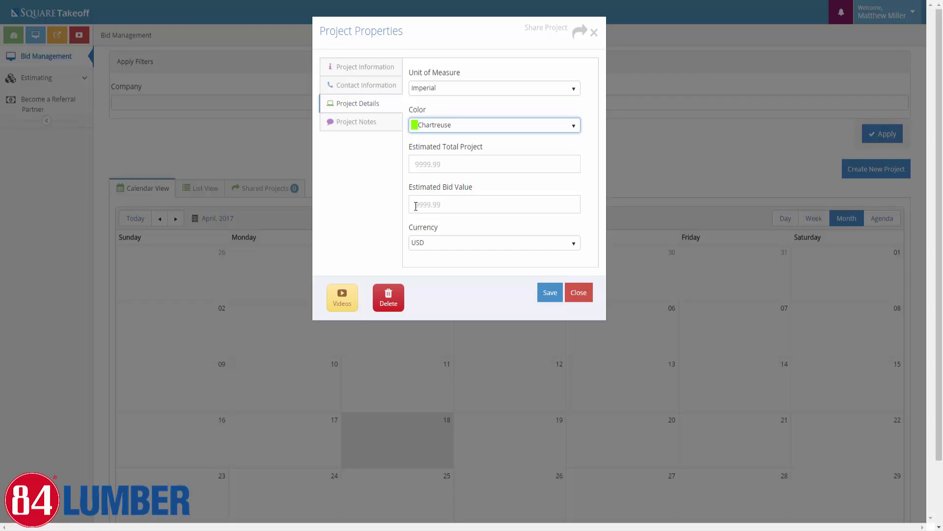
{"action": "left_click", "coordinate": [416, 206]}
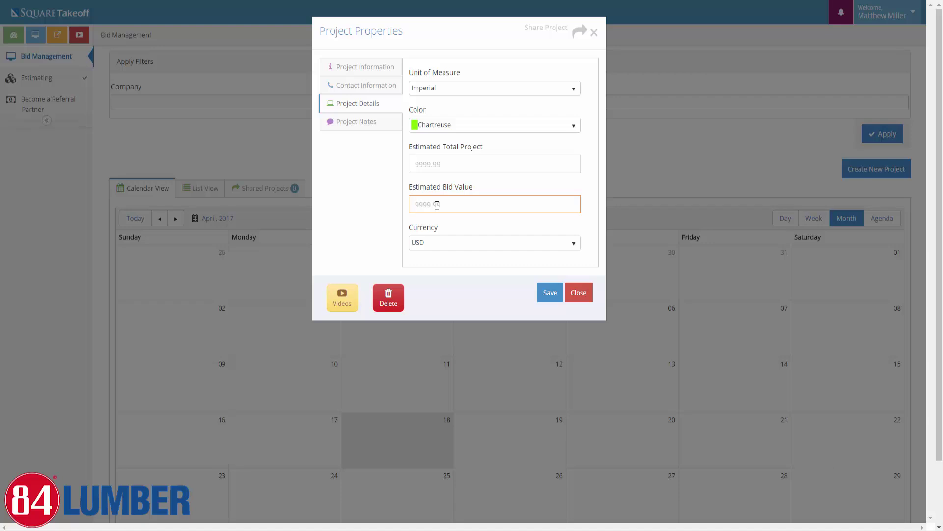
{"action": "type", "text": "25000"}
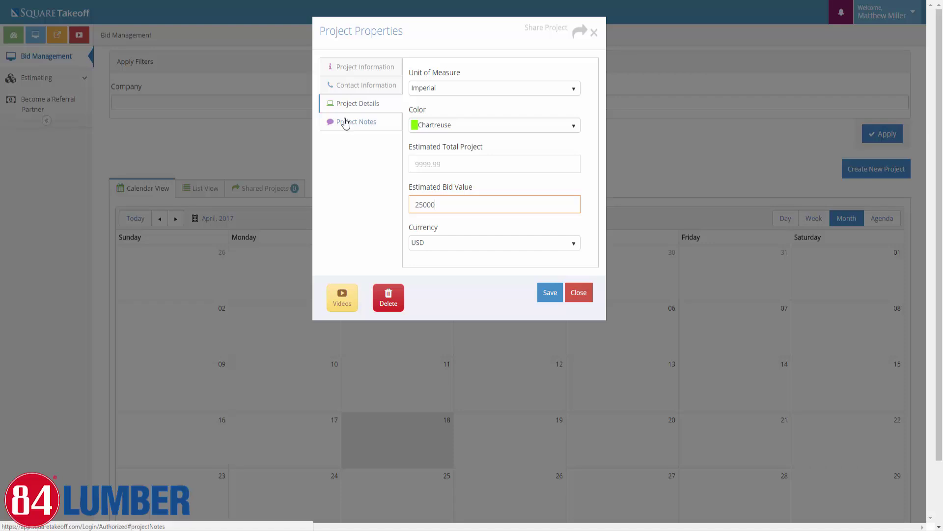
Show the Project Notes pane and place the cursor in the empty Notes box
{"action": "left_click", "coordinate": [346, 125]}
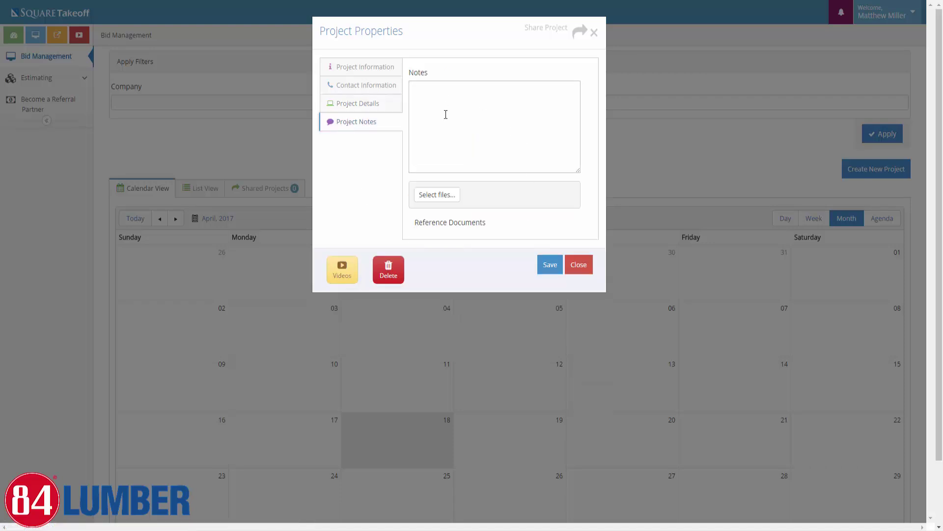
{"action": "left_click", "coordinate": [412, 87]}
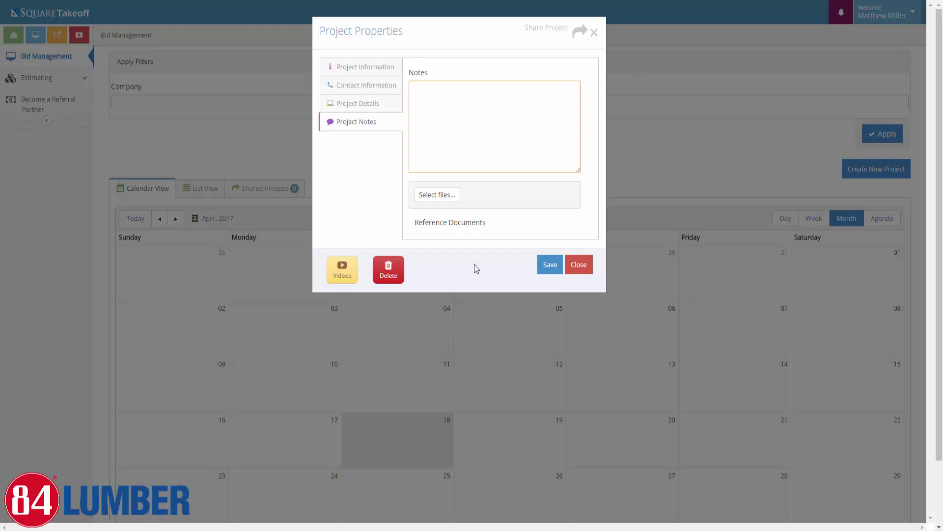
Save Demo Project, then reopen its properties from the bid-due calendar event
{"action": "left_click", "coordinate": [554, 268]}
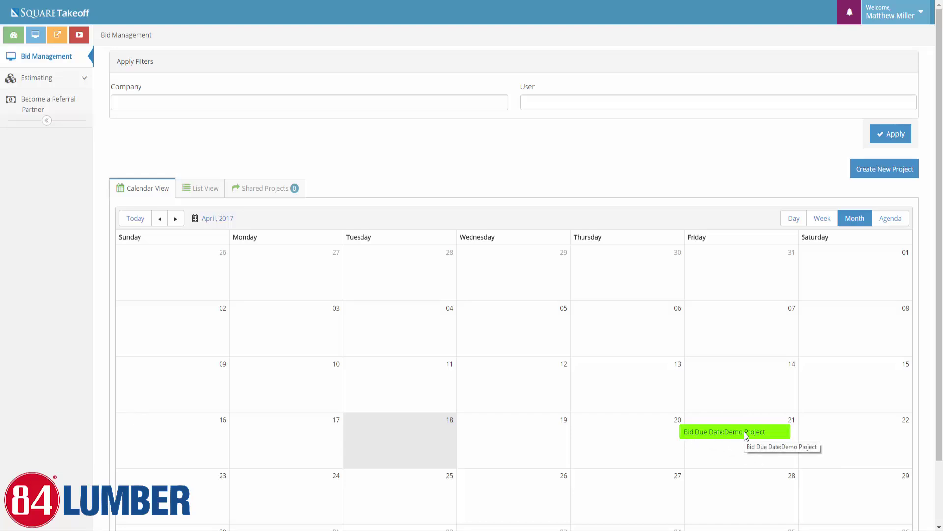
{"action": "double_click", "coordinate": [717, 434]}
{"action": "left_click", "coordinate": [738, 386]}
{"action": "double_click", "coordinate": [737, 385]}
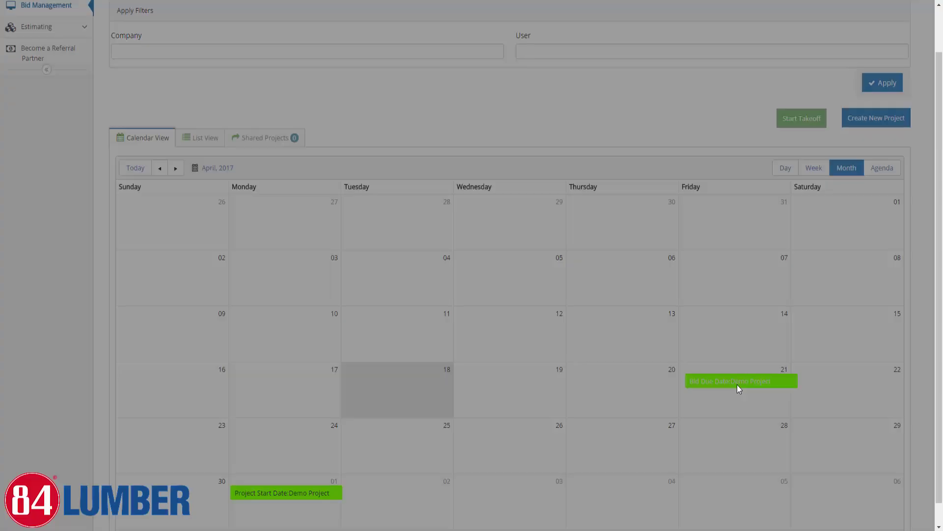
Review the Project Information and Project Notes tabs, ending back on Project Information
{"action": "left_click", "coordinate": [353, 73]}
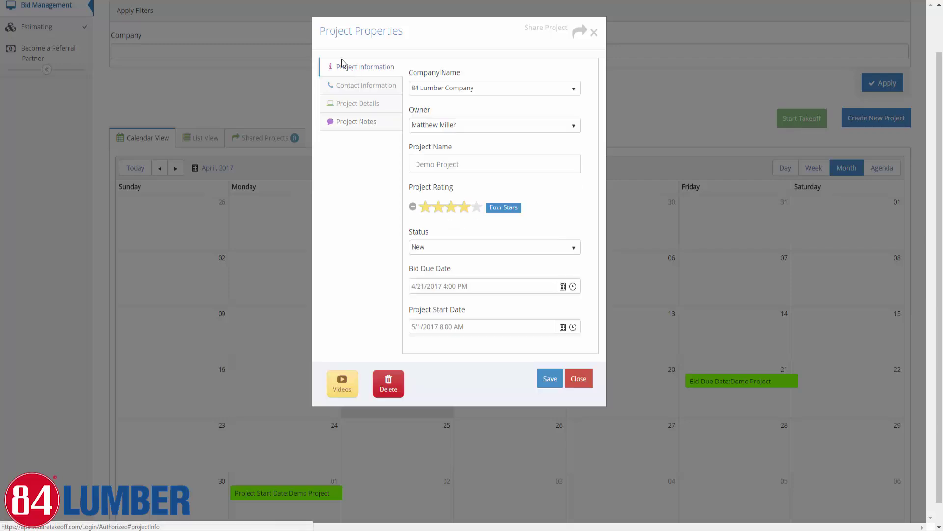
{"action": "left_click", "coordinate": [356, 121]}
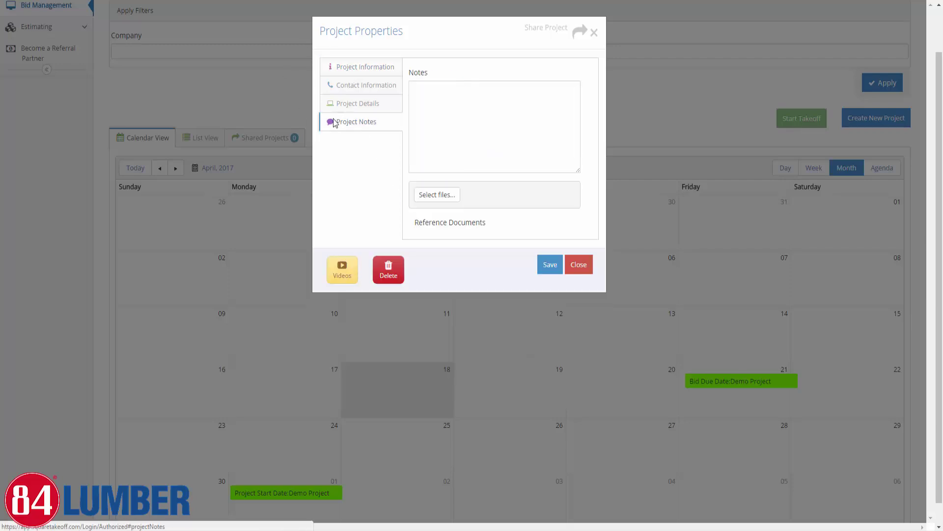
{"action": "left_click", "coordinate": [467, 93]}
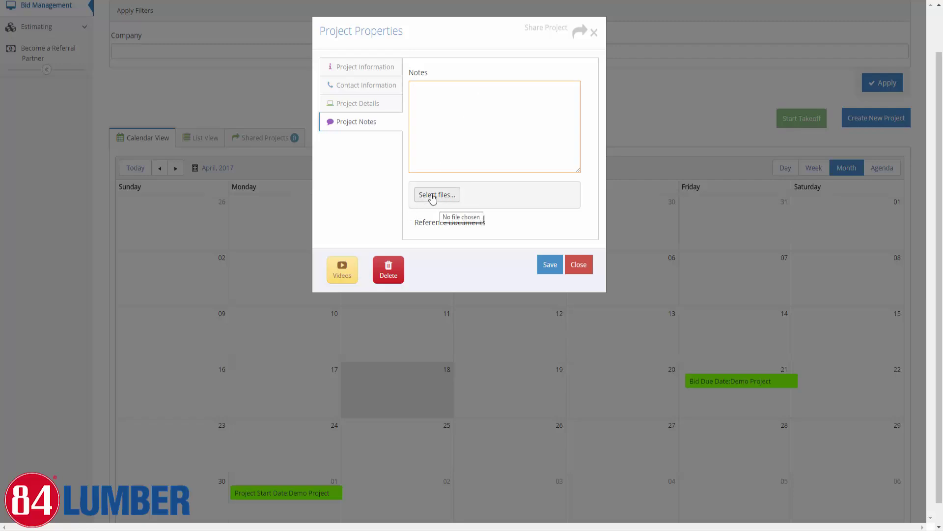
{"action": "left_click", "coordinate": [375, 72]}
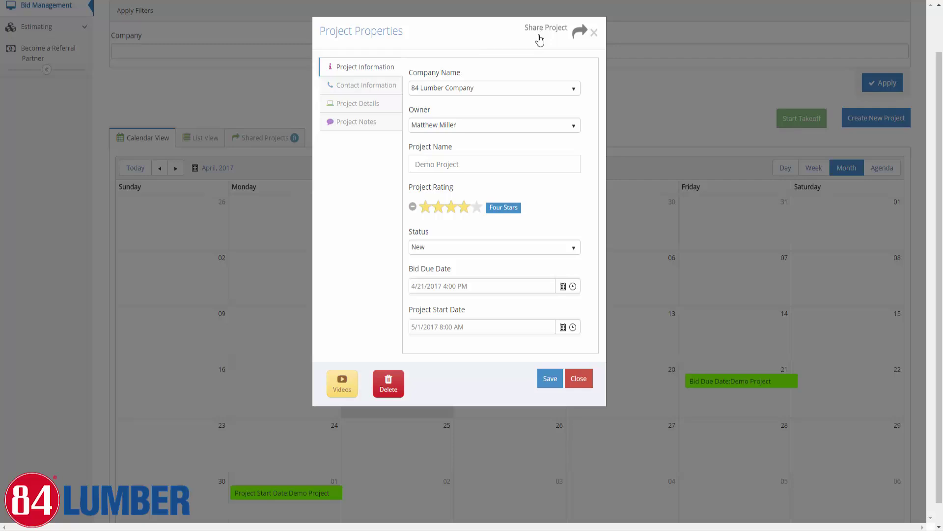
{"action": "left_click", "coordinate": [572, 34]}
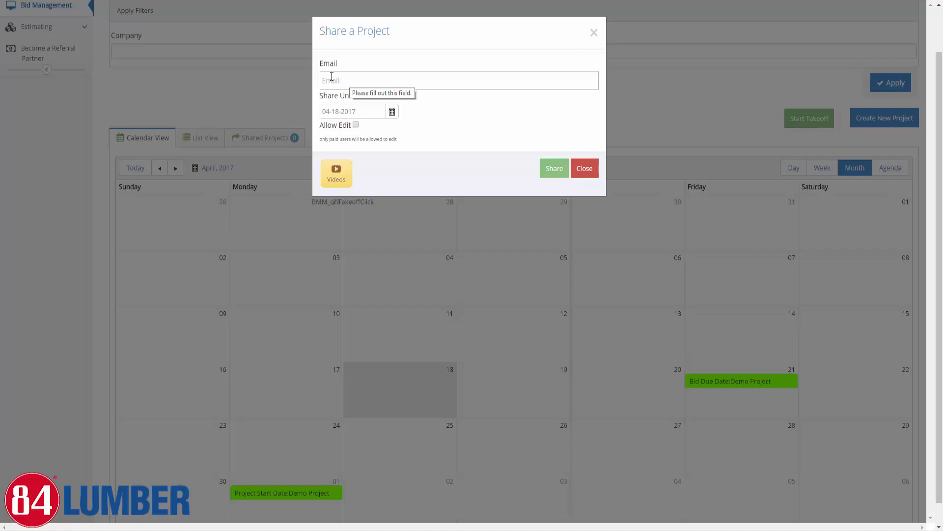
{"action": "left_click", "coordinate": [389, 80]}
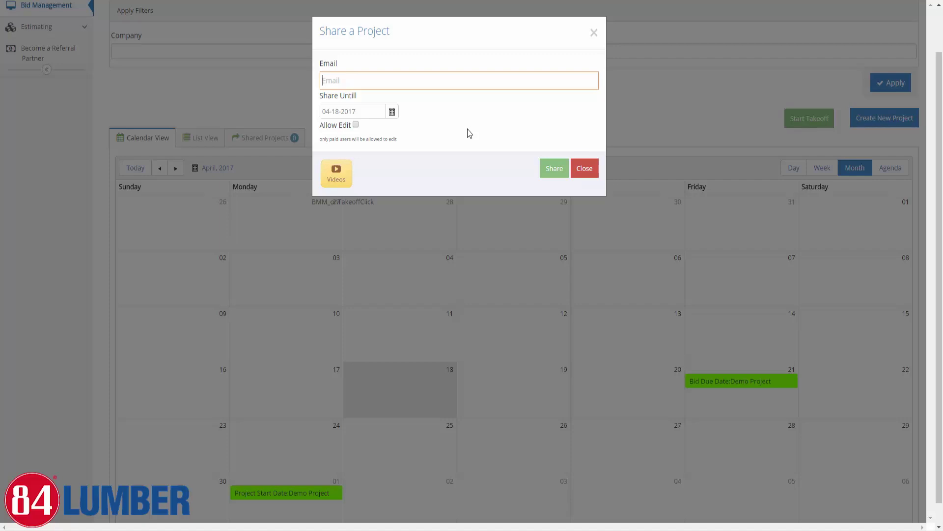
{"action": "left_click", "coordinate": [584, 170]}
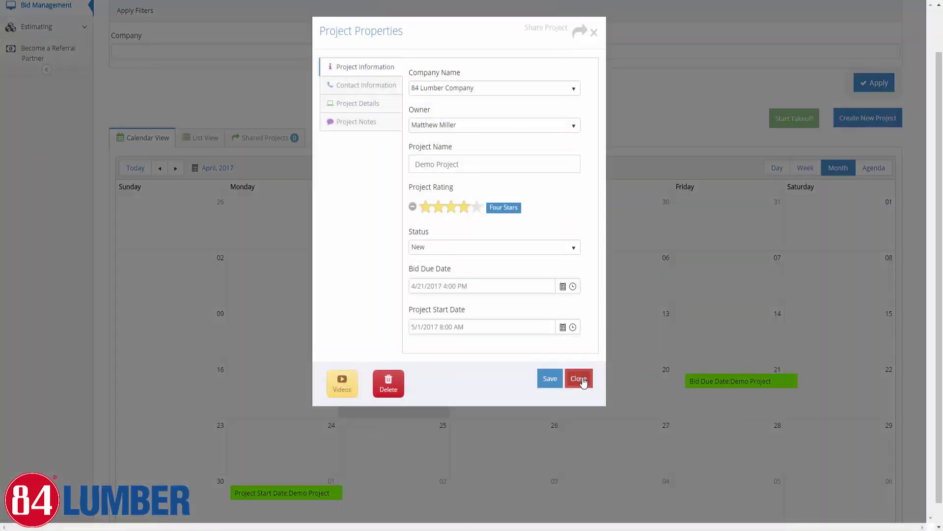
Close Project Properties and select Demo Project's bid-due event on the calendar for a takeoff
{"action": "left_click", "coordinate": [580, 380]}
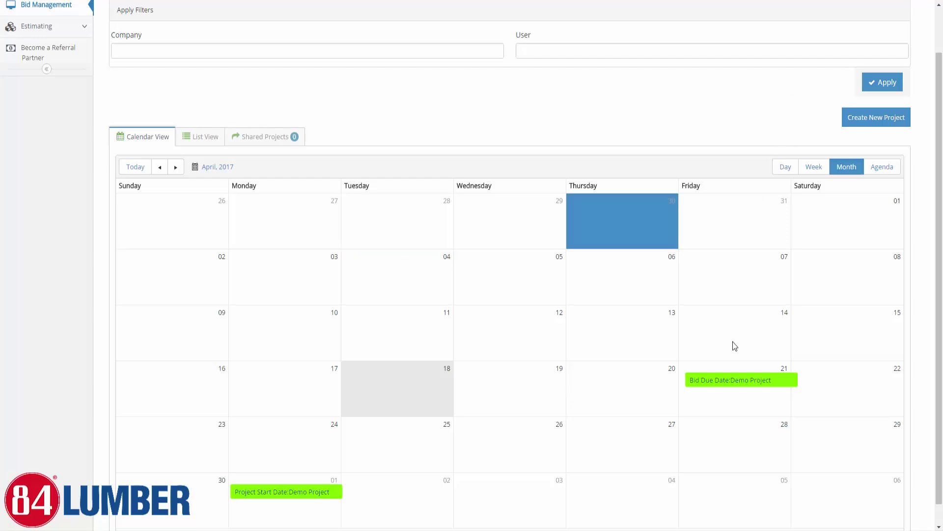
{"action": "left_click", "coordinate": [735, 379]}
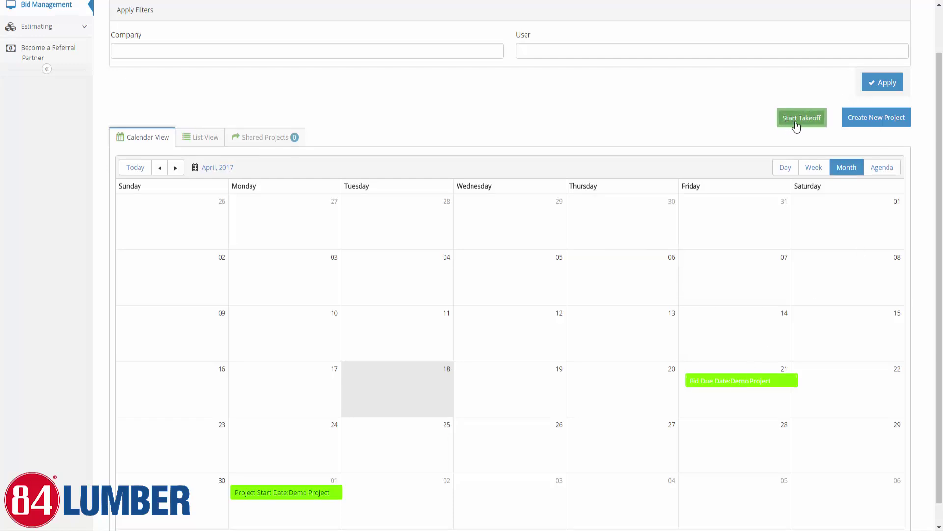
{"action": "scroll", "coordinate": [796, 126], "scroll_direction": "up", "scroll_amount": 1}
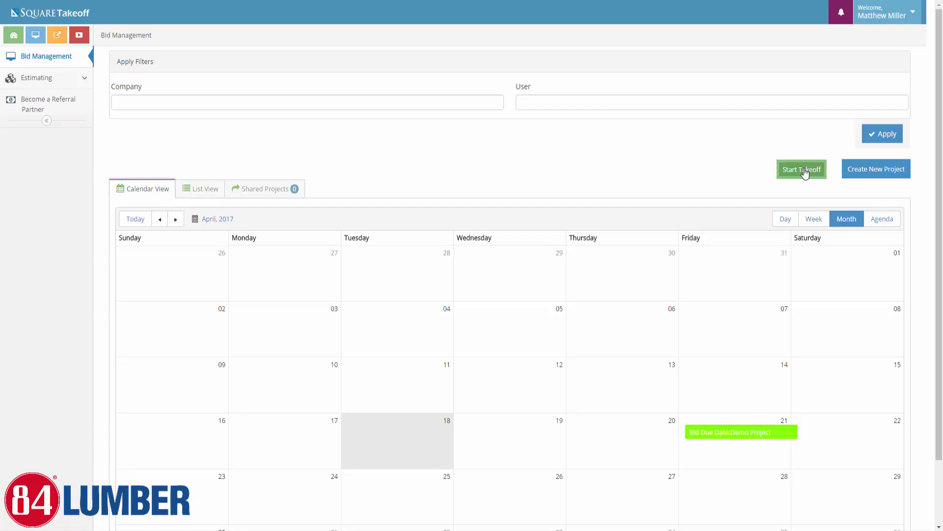
Start a new takeoff and place the Plan Images folder window beside the upload dialog
{"action": "left_click", "coordinate": [803, 170]}
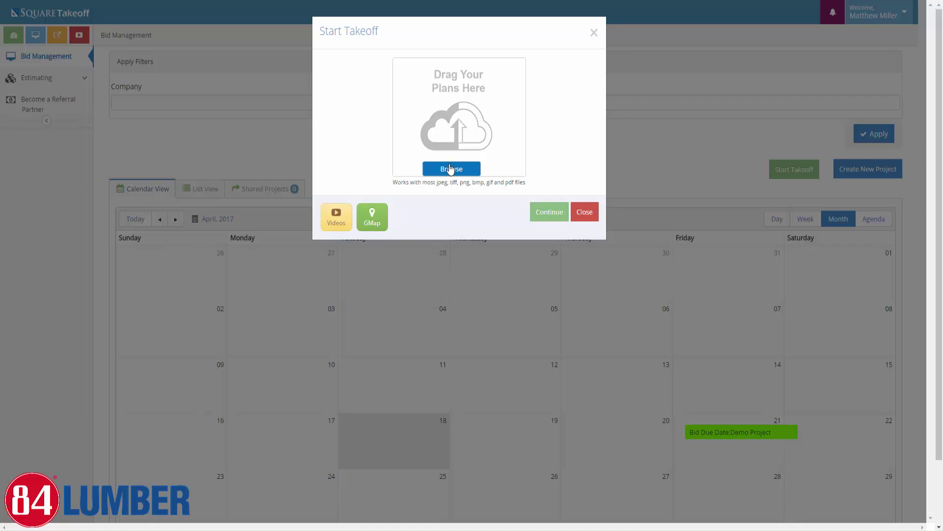
{"action": "left_click_drag", "start_coordinate": [0, 133], "coordinate": [458, 266]}
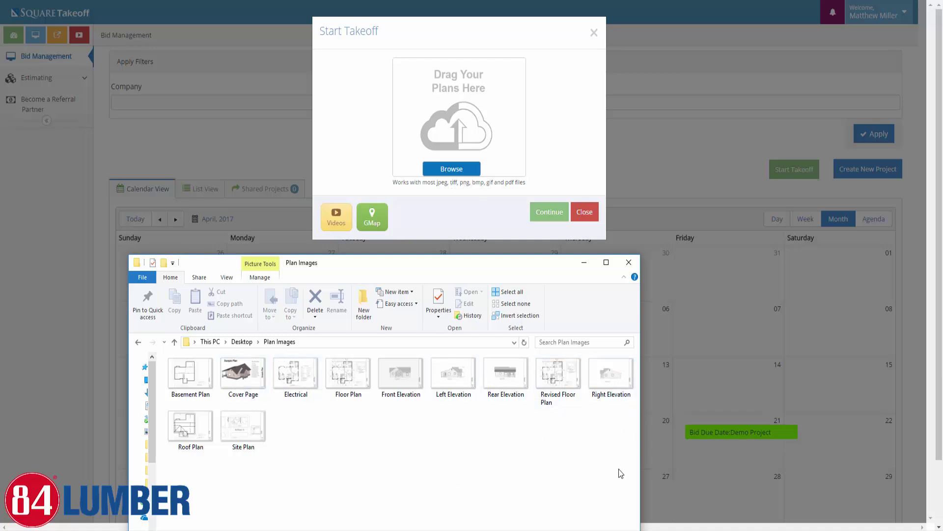
Upload eight plan images into the takeoff, leaving out Site Plan and Revised Floor Plan
{"action": "left_click_drag", "start_coordinate": [616, 488], "coordinate": [166, 355]}
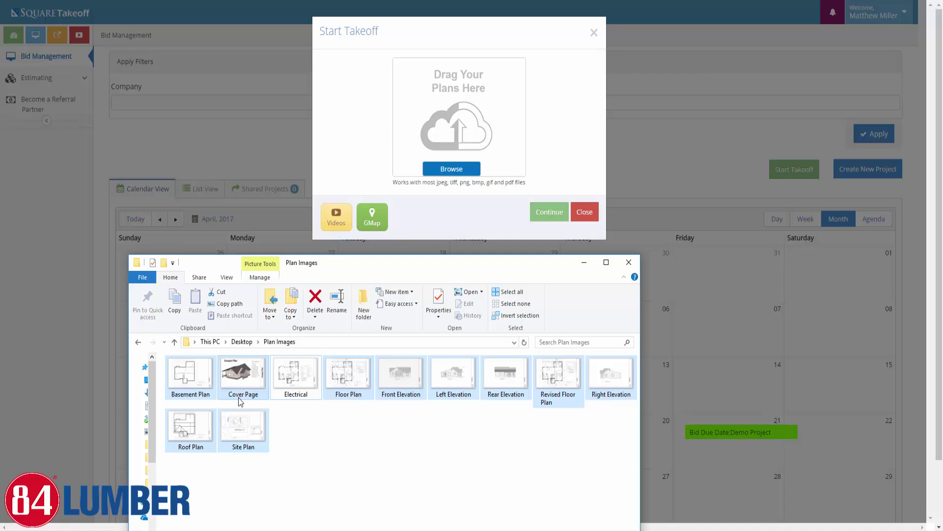
{"action": "left_click", "coordinate": [241, 438], "text": "ctrl"}
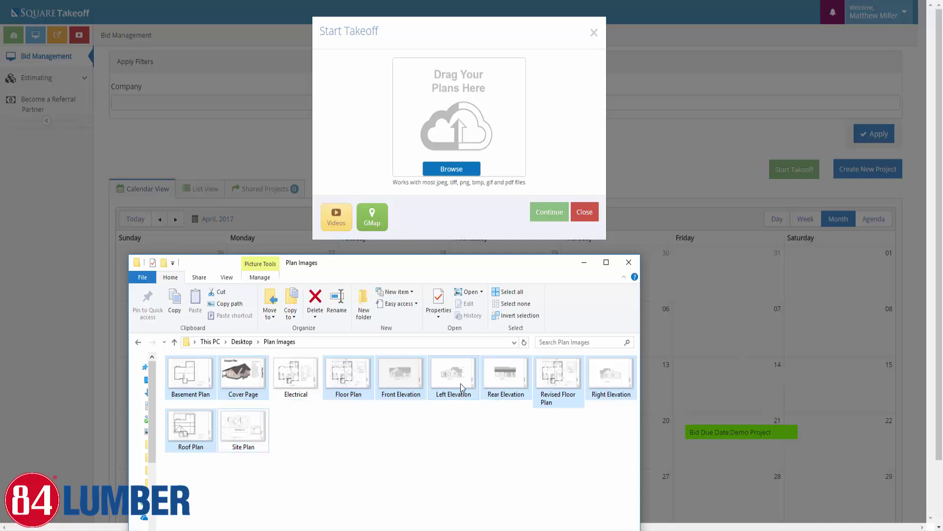
{"action": "left_click", "coordinate": [564, 383], "text": "ctrl"}
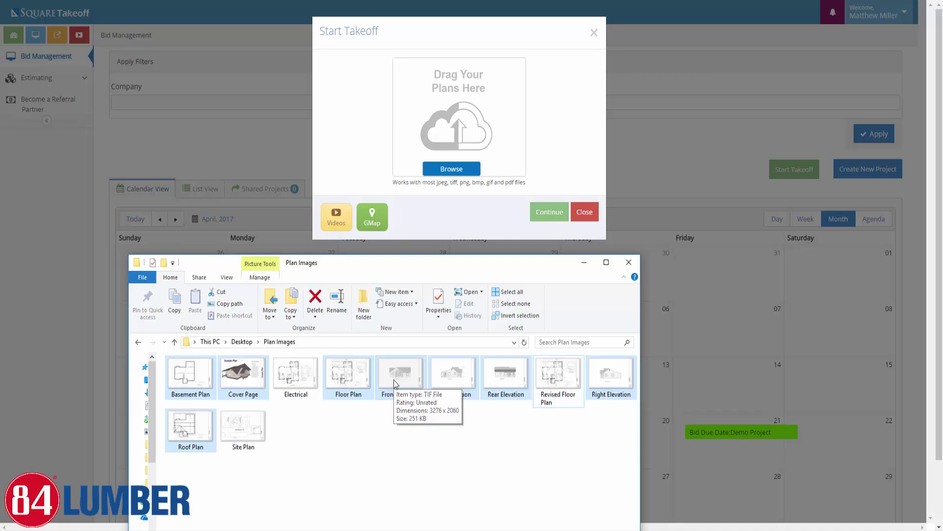
{"action": "left_click_drag", "start_coordinate": [394, 380], "coordinate": [454, 141]}
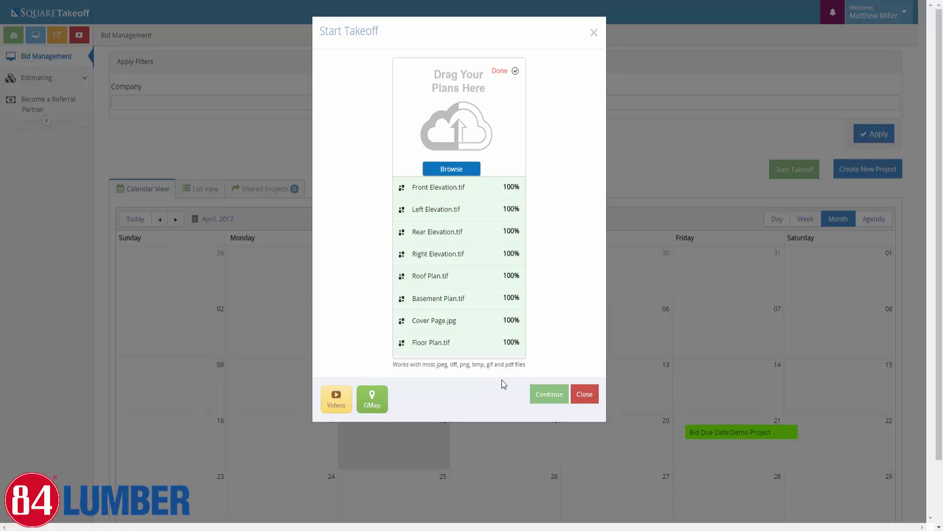
{"action": "left_click", "coordinate": [545, 400]}
Open the takeoff workspace, refresh the pages once processing finishes, and display Cover Page.jpg
{"action": "left_click", "coordinate": [546, 400]}
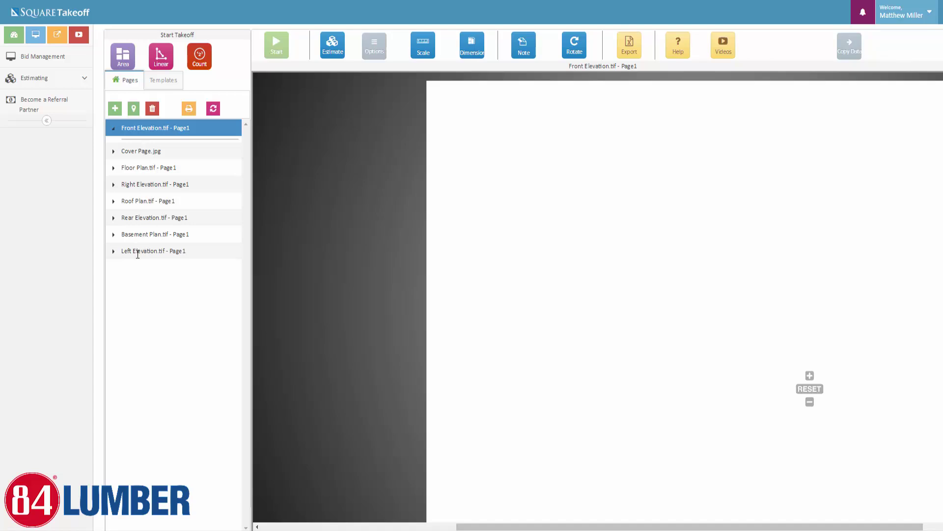
{"action": "left_click", "coordinate": [213, 109]}
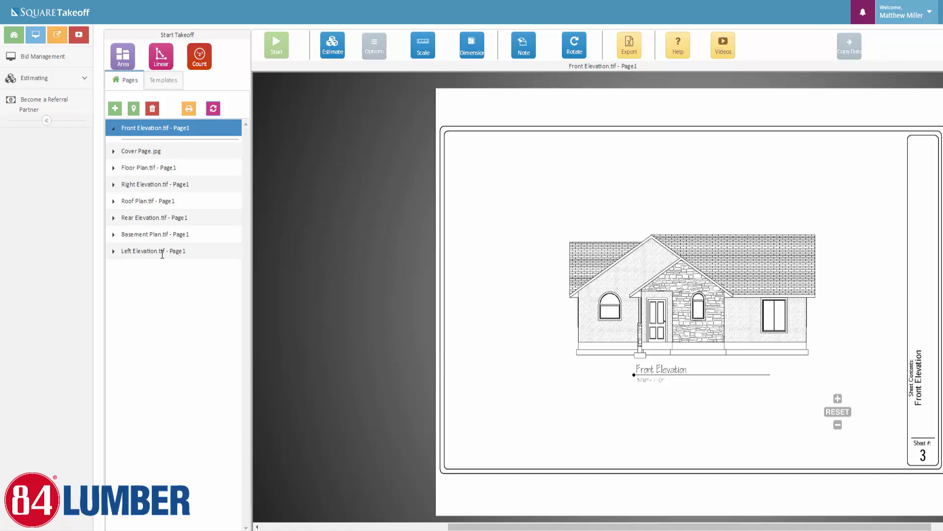
{"action": "left_click", "coordinate": [863, 18]}
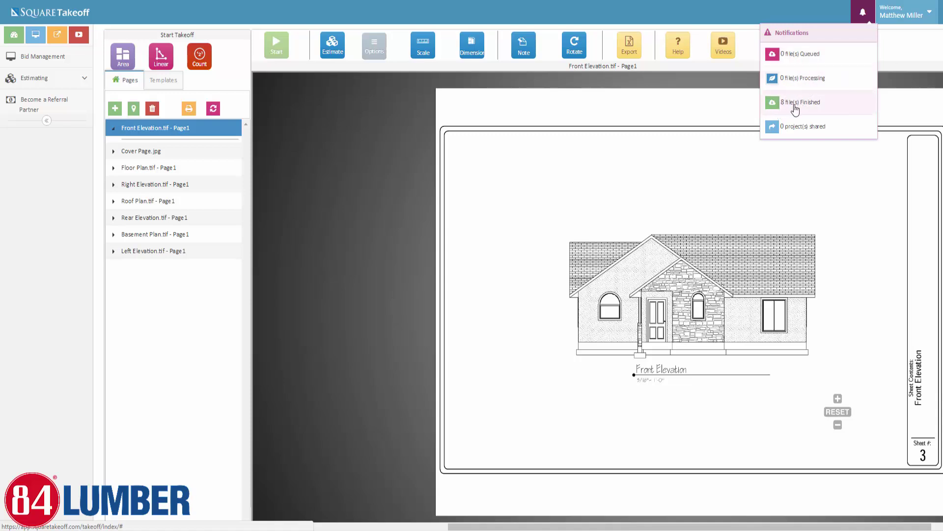
{"action": "left_click", "coordinate": [214, 109]}
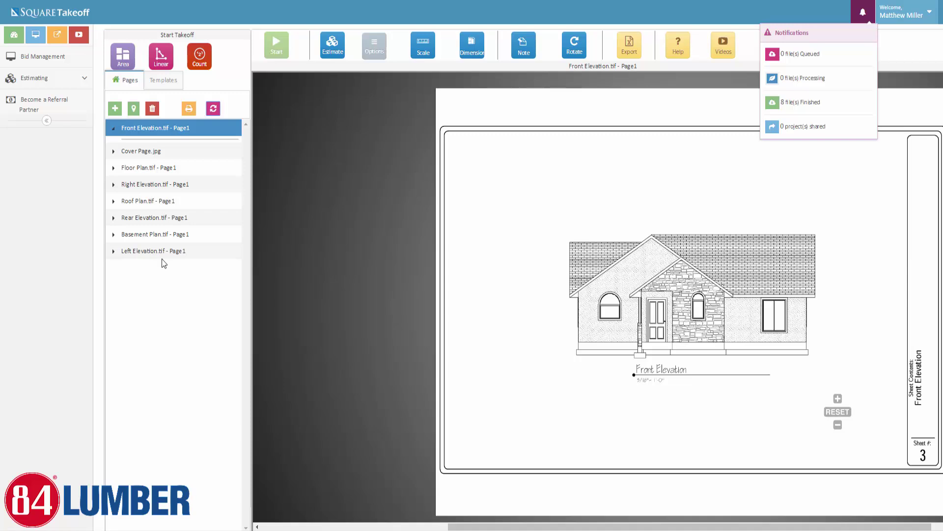
{"action": "left_click", "coordinate": [856, 15]}
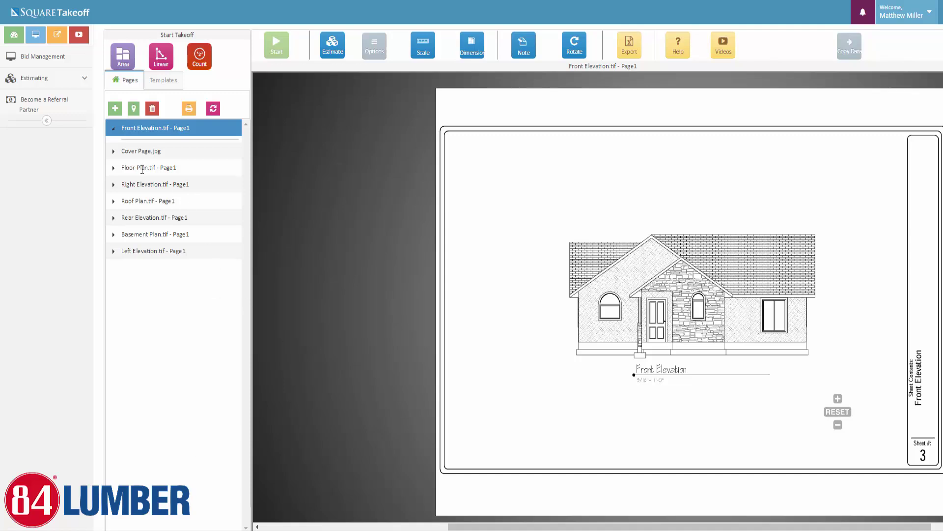
{"action": "left_click", "coordinate": [148, 152]}
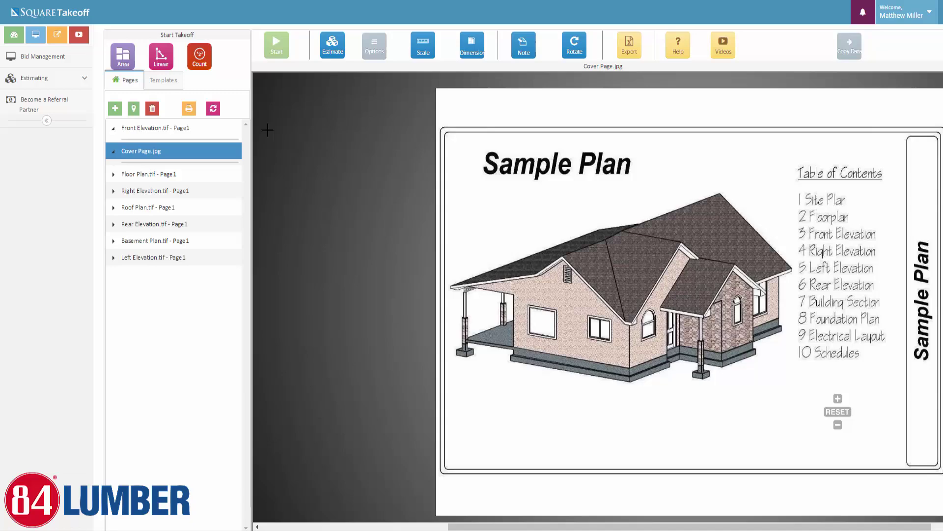
Delete Cover Page.jpg from the project, confirming with YES
{"action": "left_click", "coordinate": [153, 109]}
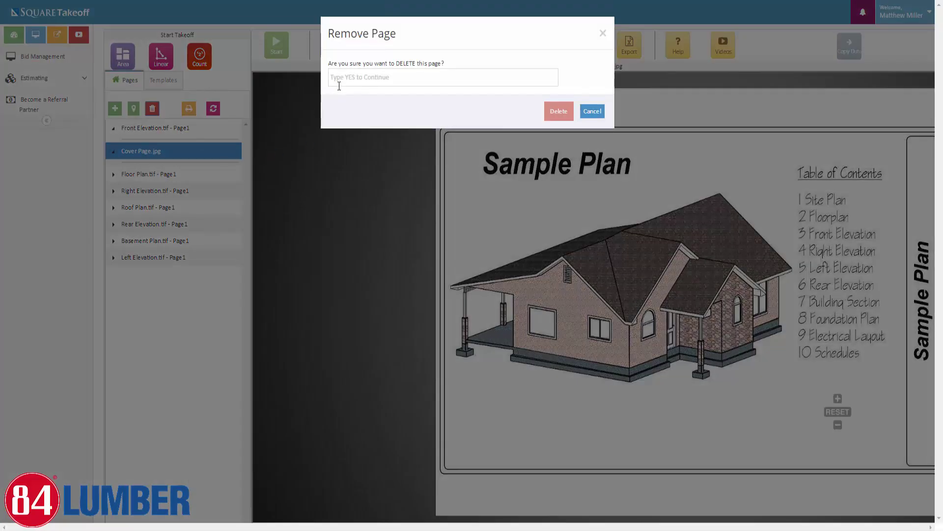
{"action": "left_click", "coordinate": [344, 77]}
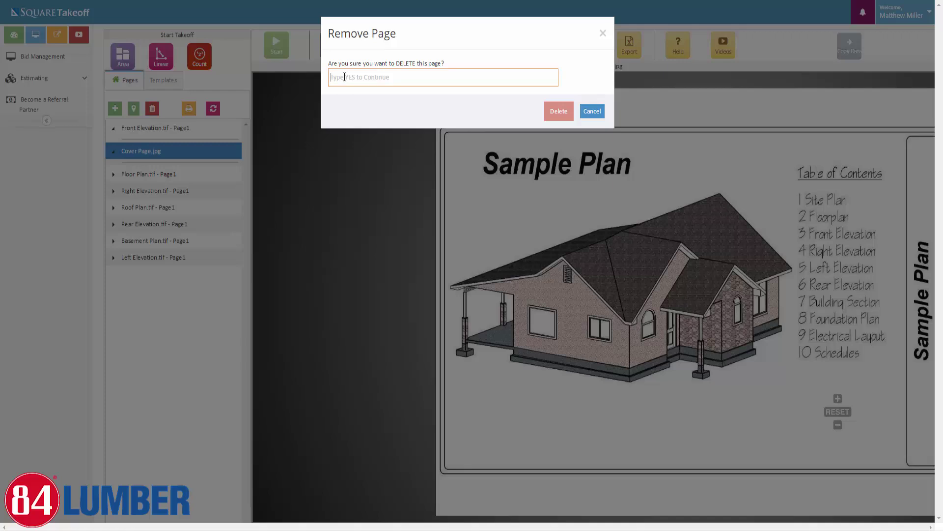
{"action": "type", "text": "yes"}
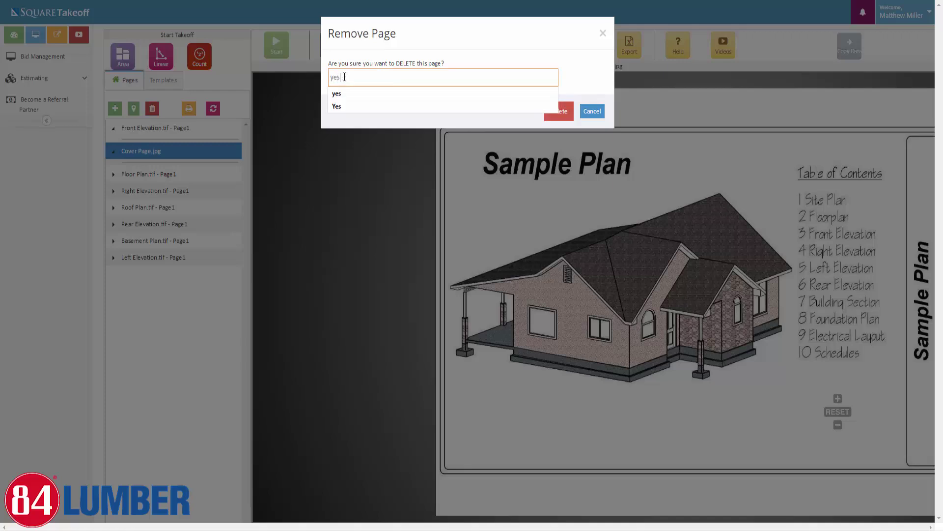
{"action": "left_click", "coordinate": [564, 111]}
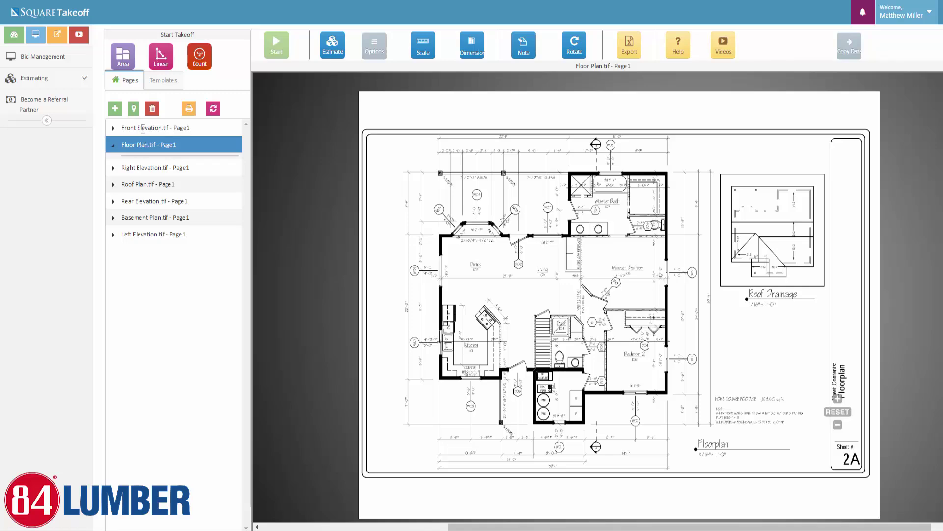
Strip '.tif - Page1' from the Front Elevation, Floor Plan, Right Elevation and Roof Plan page names
{"action": "double_click", "coordinate": [143, 129]}
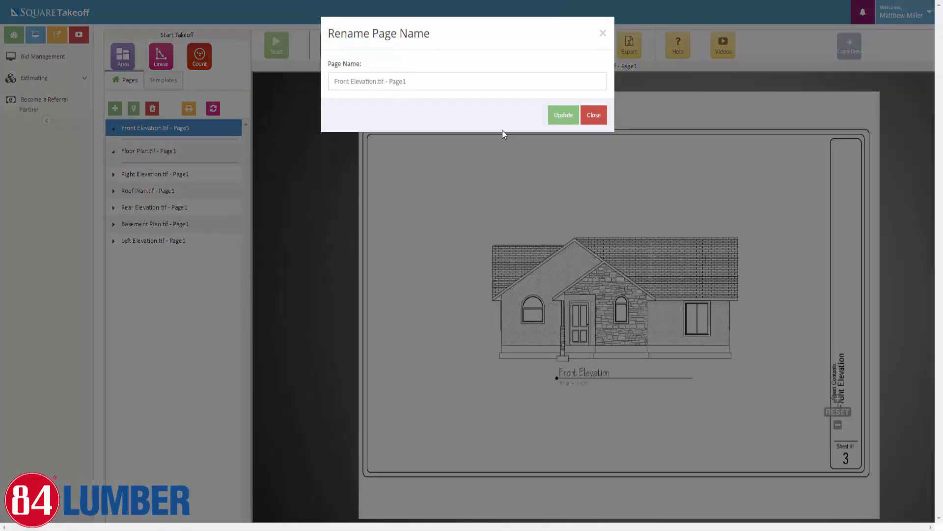
{"action": "left_click_drag", "start_coordinate": [376, 81], "coordinate": [407, 88]}
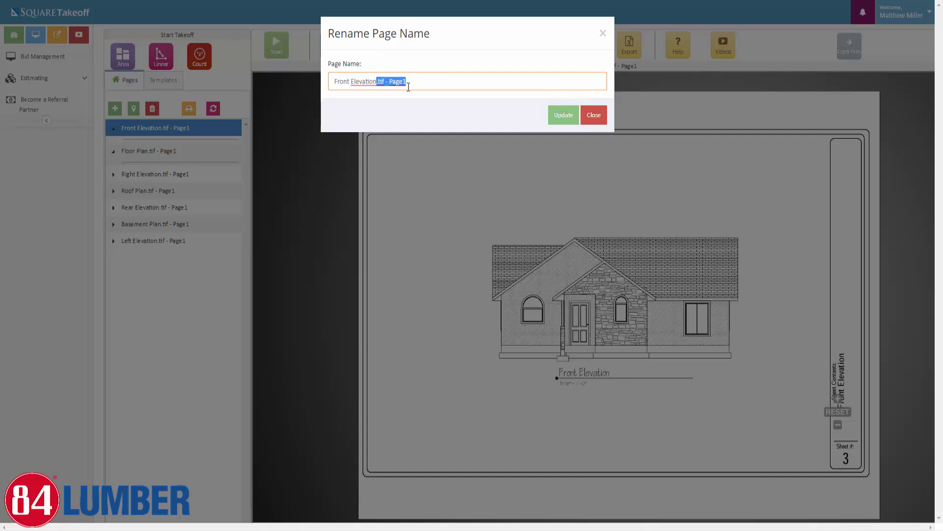
{"action": "key", "text": "BackSpace"}
{"action": "left_click", "coordinate": [561, 115]}
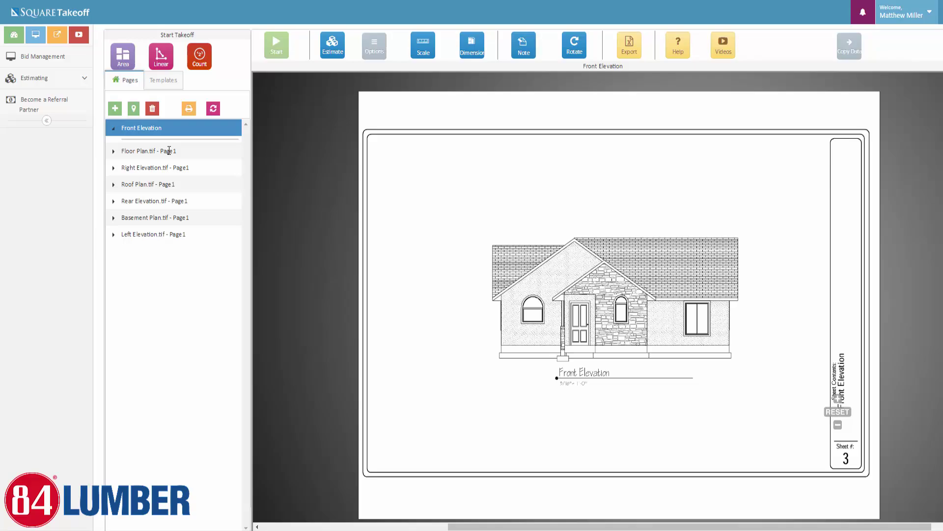
{"action": "double_click", "coordinate": [169, 150]}
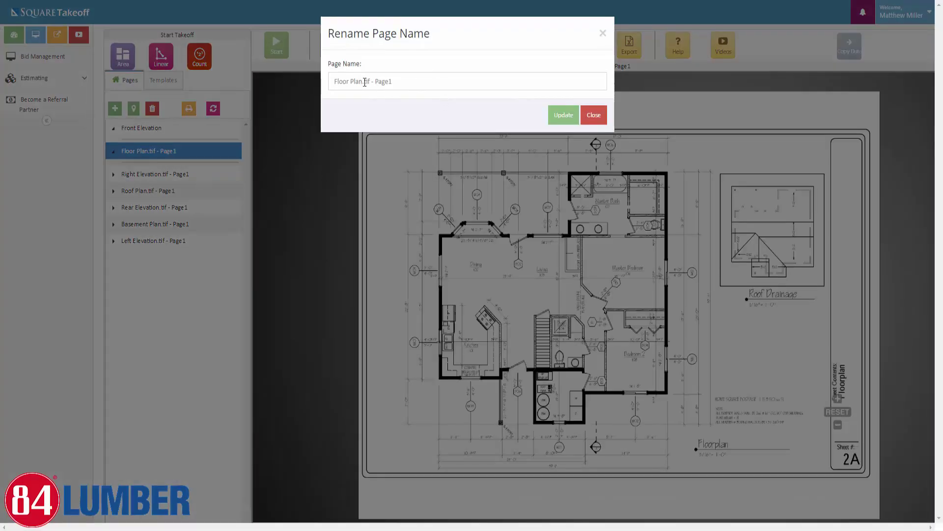
{"action": "left_click_drag", "start_coordinate": [361, 81], "coordinate": [395, 82]}
{"action": "key", "text": "BackSpace"}
{"action": "left_click", "coordinate": [562, 116]}
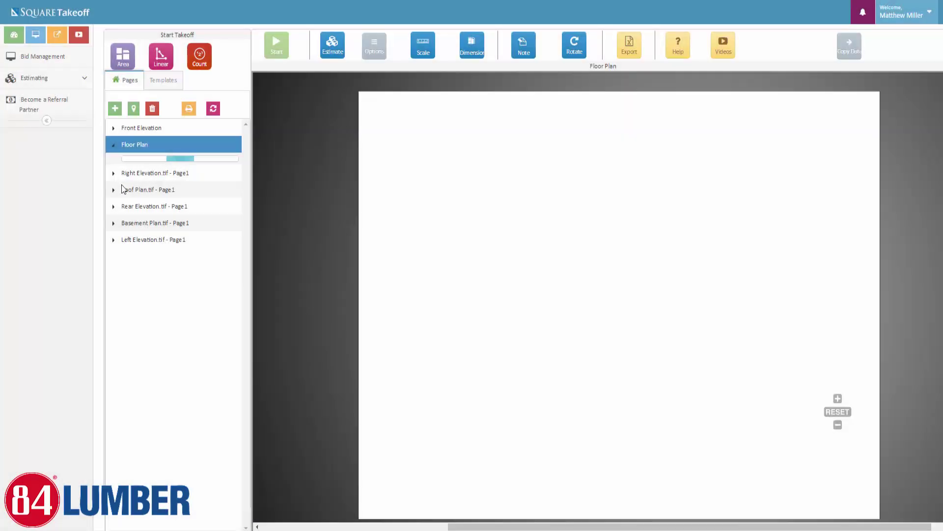
{"action": "double_click", "coordinate": [133, 174]}
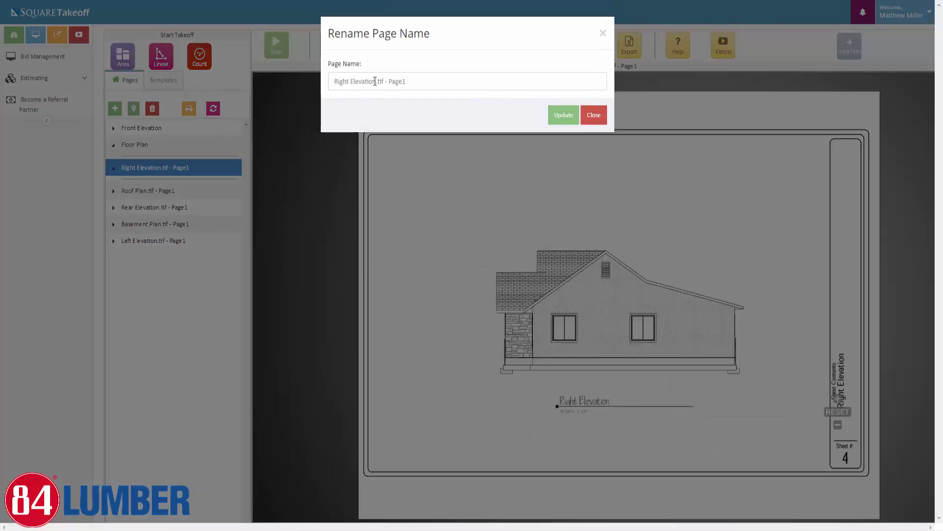
{"action": "left_click_drag", "start_coordinate": [378, 82], "coordinate": [405, 82]}
{"action": "key", "text": "BackSpace"}
{"action": "left_click", "coordinate": [563, 116]}
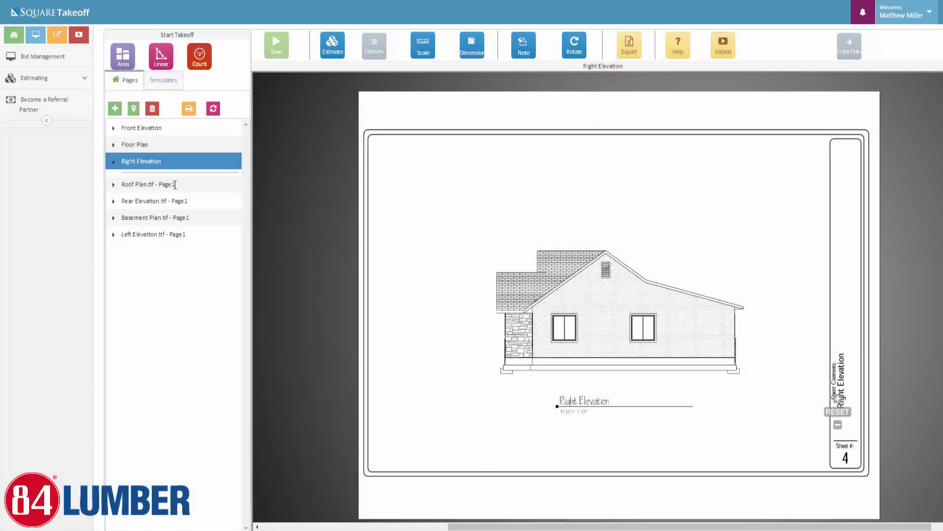
{"action": "double_click", "coordinate": [163, 185]}
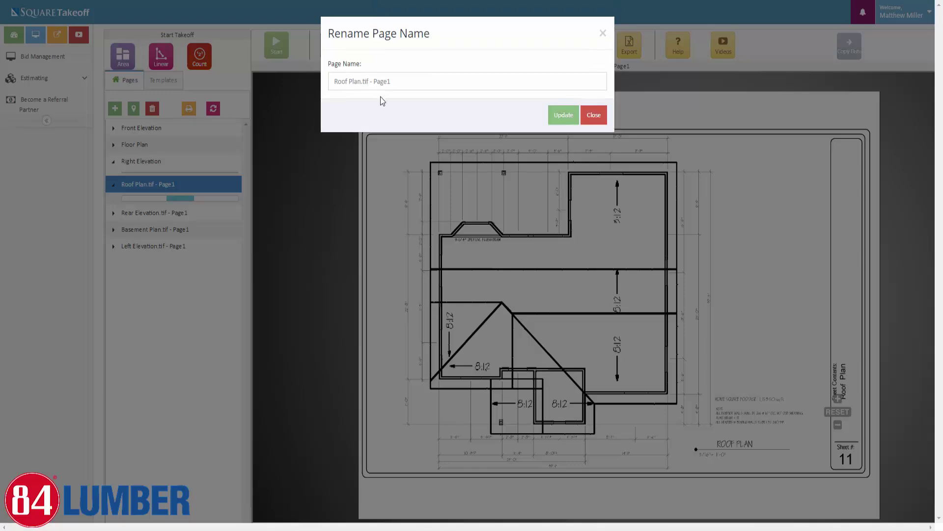
{"action": "left_click_drag", "start_coordinate": [361, 82], "coordinate": [447, 108]}
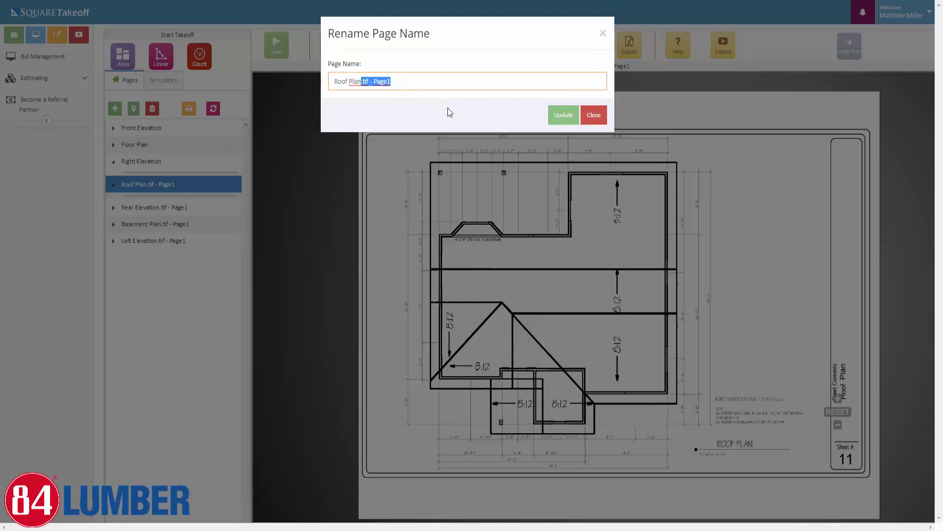
{"action": "key", "text": "BackSpace"}
{"action": "left_click", "coordinate": [553, 112]}
Strip '.tif - Page1' from the Rear Elevation, Basement Plan and Left Elevation page names
{"action": "double_click", "coordinate": [147, 203]}
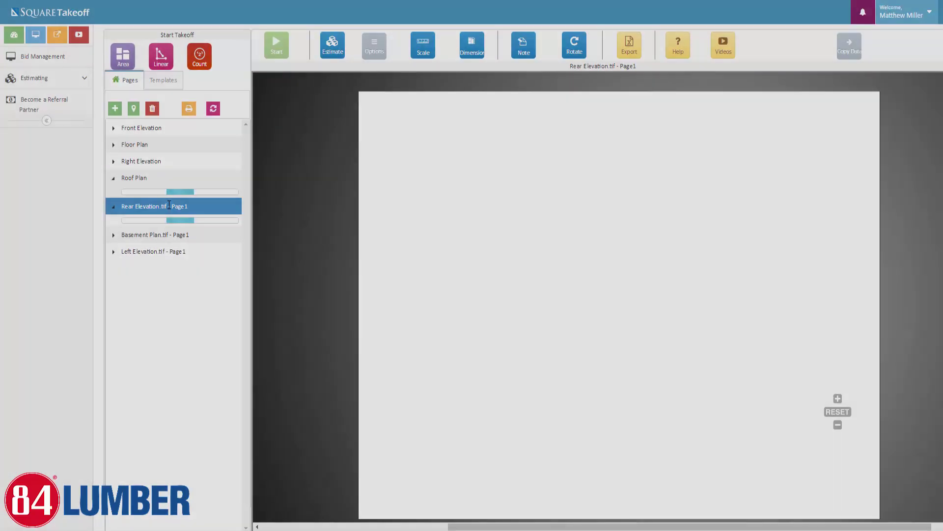
{"action": "left_click_drag", "start_coordinate": [376, 81], "coordinate": [432, 85]}
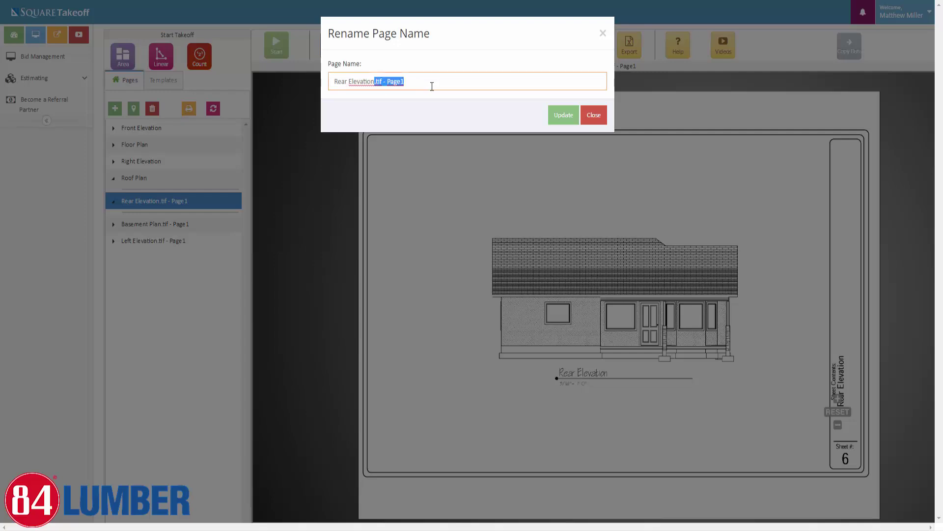
{"action": "key", "text": "BackSpace"}
{"action": "left_click", "coordinate": [553, 115]}
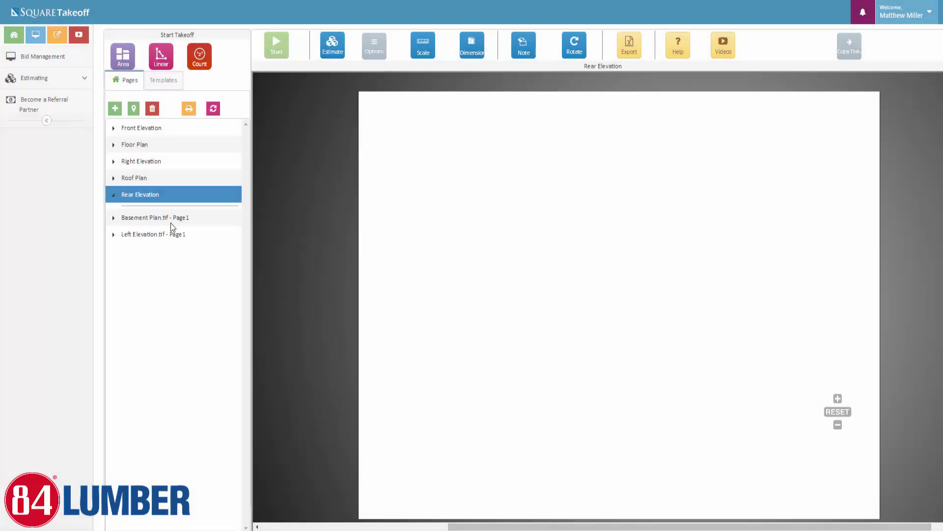
{"action": "double_click", "coordinate": [170, 222]}
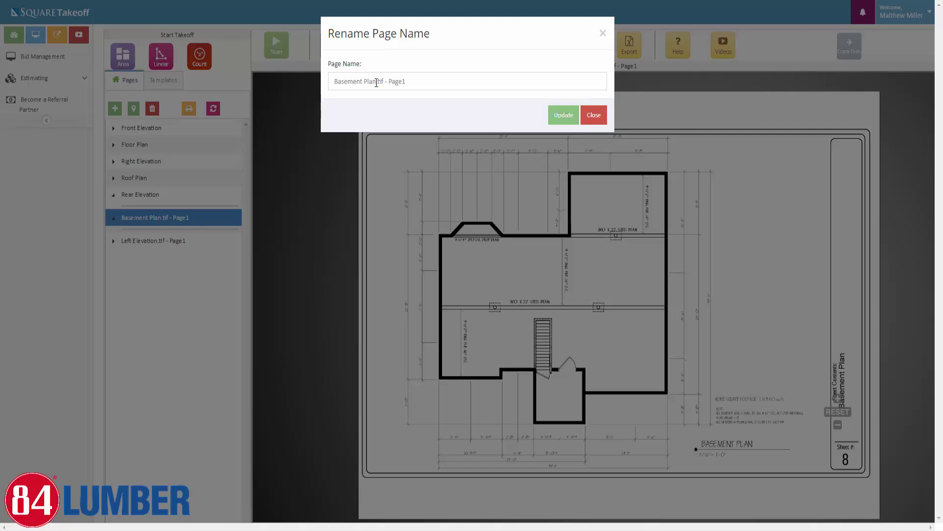
{"action": "left_click_drag", "start_coordinate": [377, 81], "coordinate": [423, 84]}
{"action": "key", "text": "BackSpace"}
{"action": "left_click", "coordinate": [557, 118]}
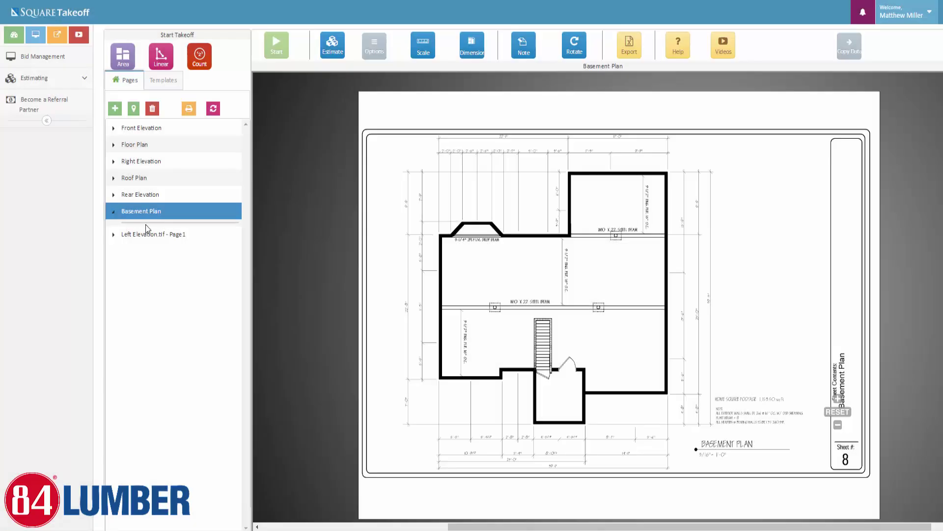
{"action": "double_click", "coordinate": [156, 242]}
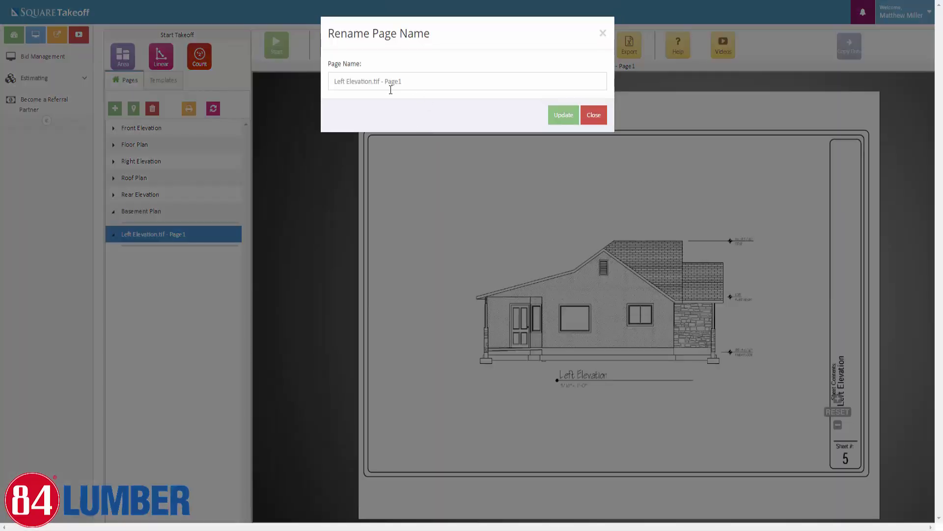
{"action": "left_click_drag", "start_coordinate": [372, 82], "coordinate": [402, 82]}
{"action": "key", "text": "BackSpace"}
{"action": "left_click", "coordinate": [563, 118]}
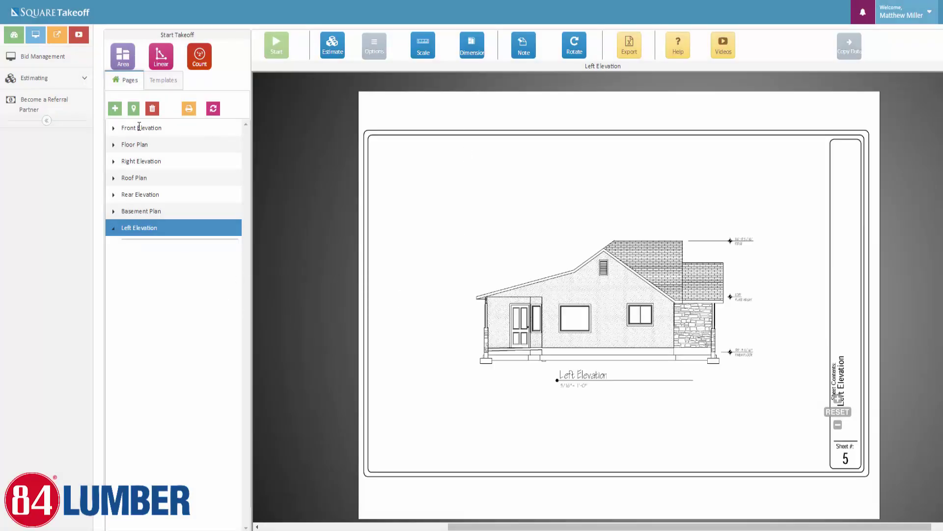
Move Basement Plan to the top of the page list
{"action": "left_click", "coordinate": [139, 127]}
{"action": "left_click", "coordinate": [150, 156]}
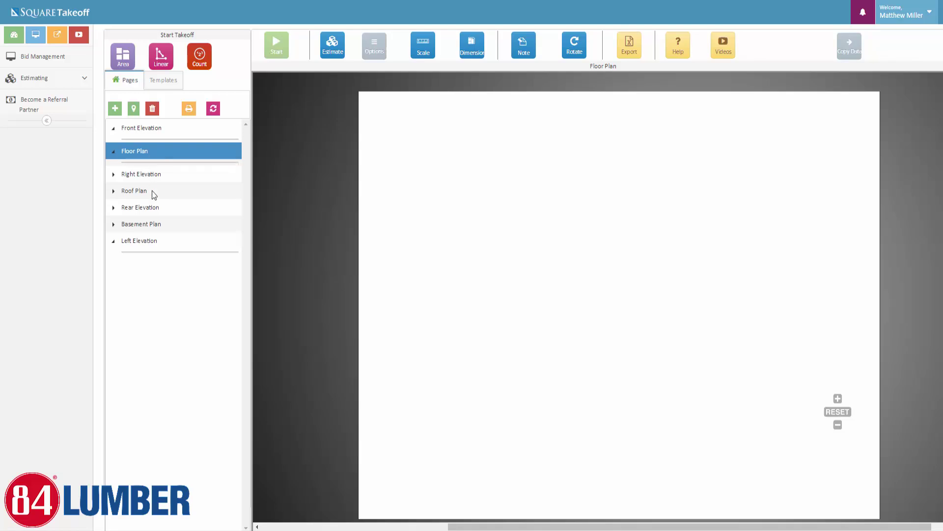
{"action": "left_click", "coordinate": [145, 170]}
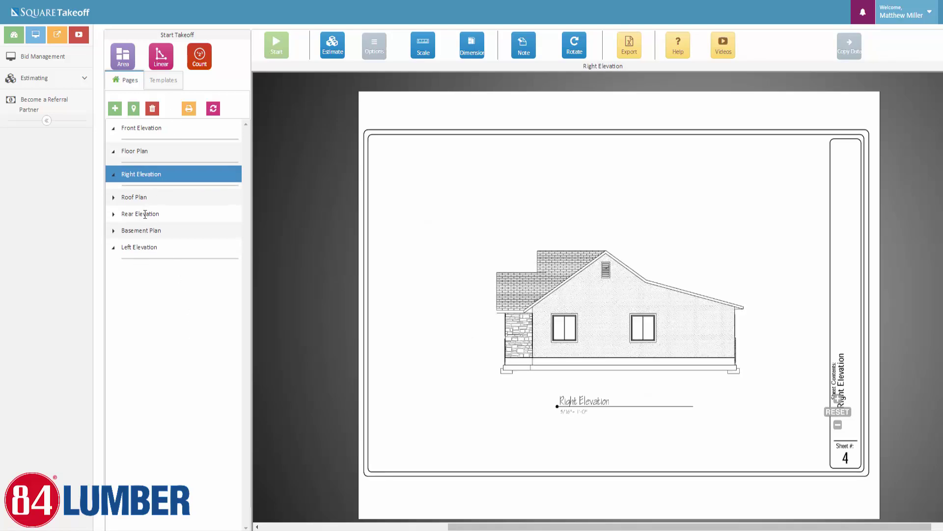
{"action": "left_click_drag", "start_coordinate": [145, 234], "coordinate": [142, 230]}
{"action": "left_click_drag", "start_coordinate": [147, 198], "coordinate": [144, 127]}
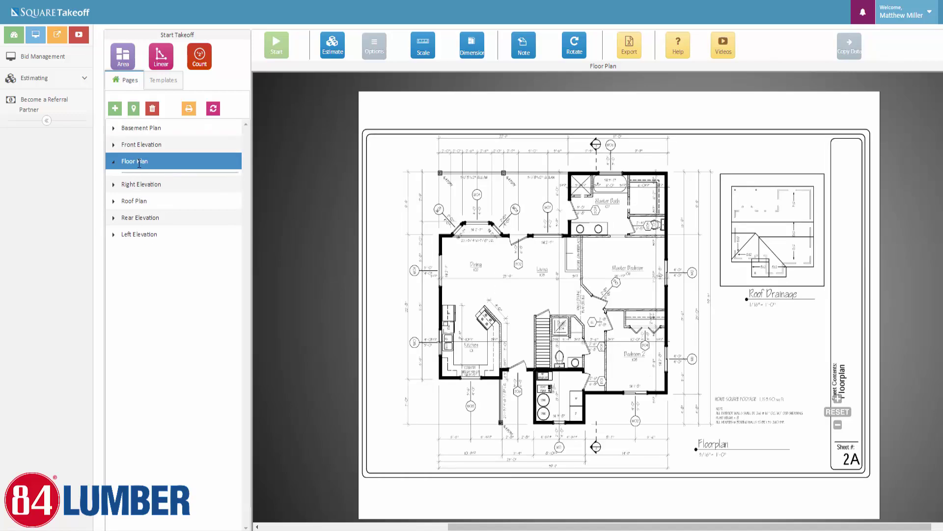
Move Floor Plan and Roof Plan above Front Elevation, and Rear Elevation above Right Elevation
{"action": "left_click_drag", "start_coordinate": [140, 164], "coordinate": [140, 142]}
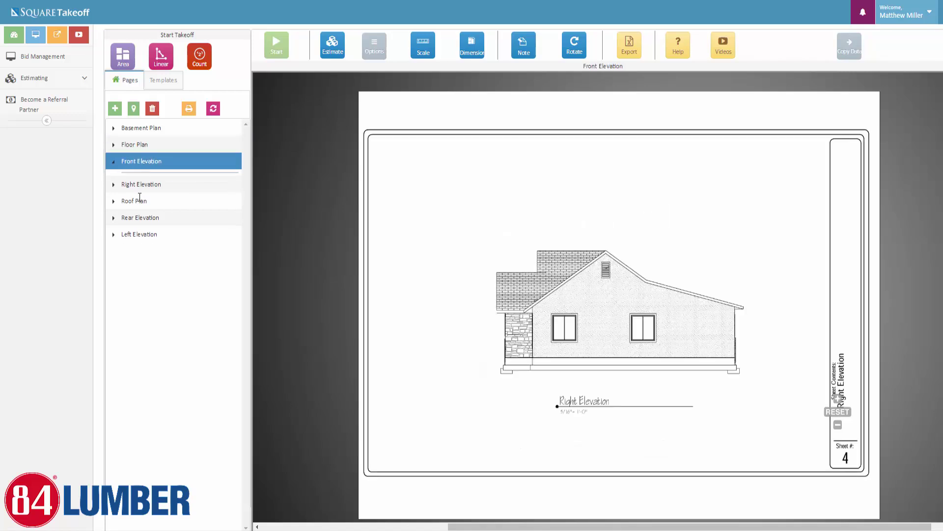
{"action": "left_click_drag", "start_coordinate": [139, 202], "coordinate": [139, 154]}
{"action": "left_click_drag", "start_coordinate": [138, 219], "coordinate": [141, 202]}
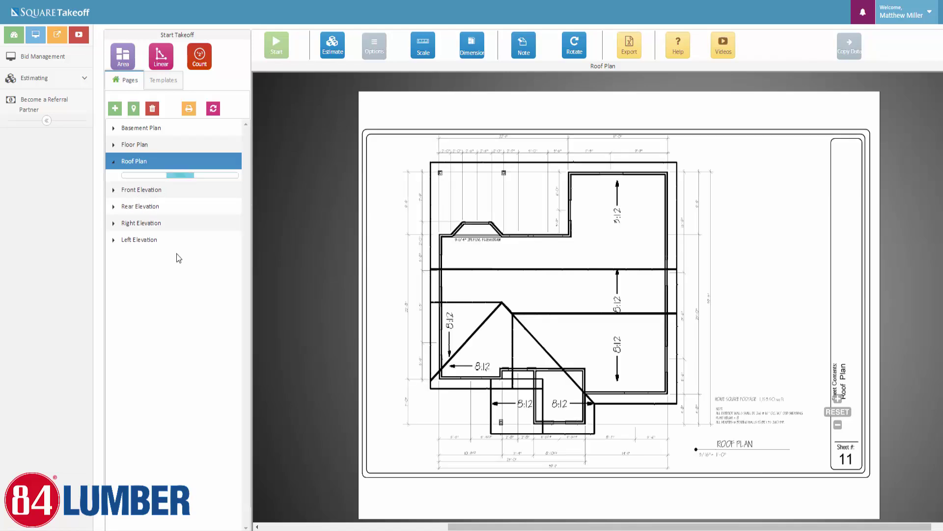
{"action": "left_click", "coordinate": [150, 129]}
{"action": "left_click", "coordinate": [143, 157]}
{"action": "left_click", "coordinate": [141, 178]}
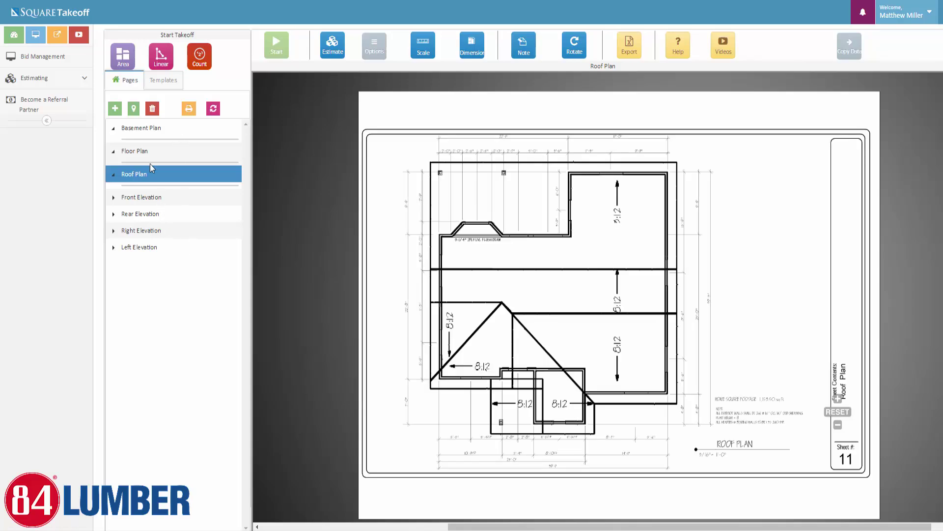
{"action": "left_click", "coordinate": [146, 157]}
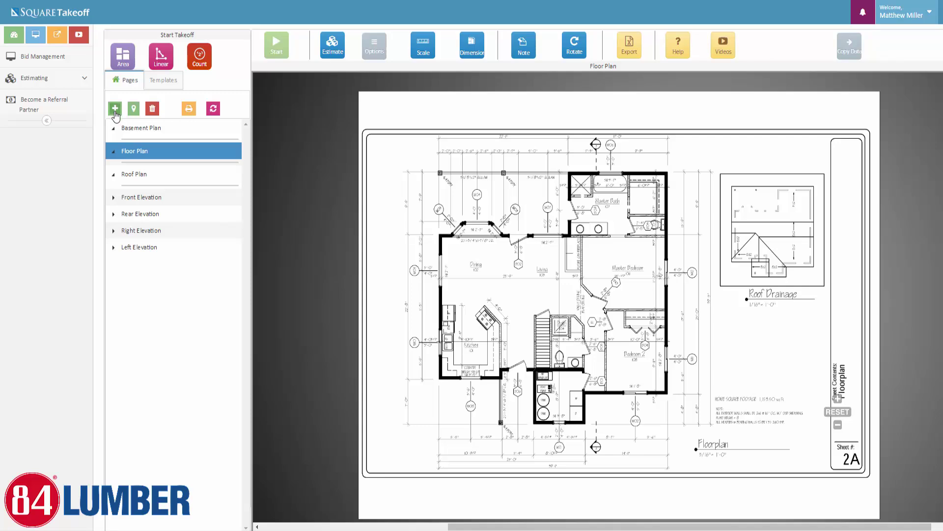
{"action": "left_click", "coordinate": [115, 108]}
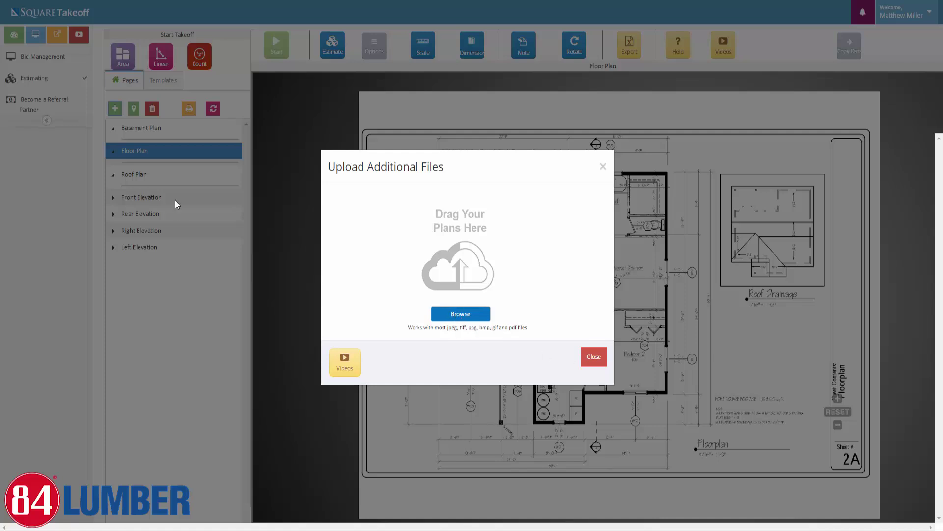
{"action": "left_click", "coordinate": [593, 358]}
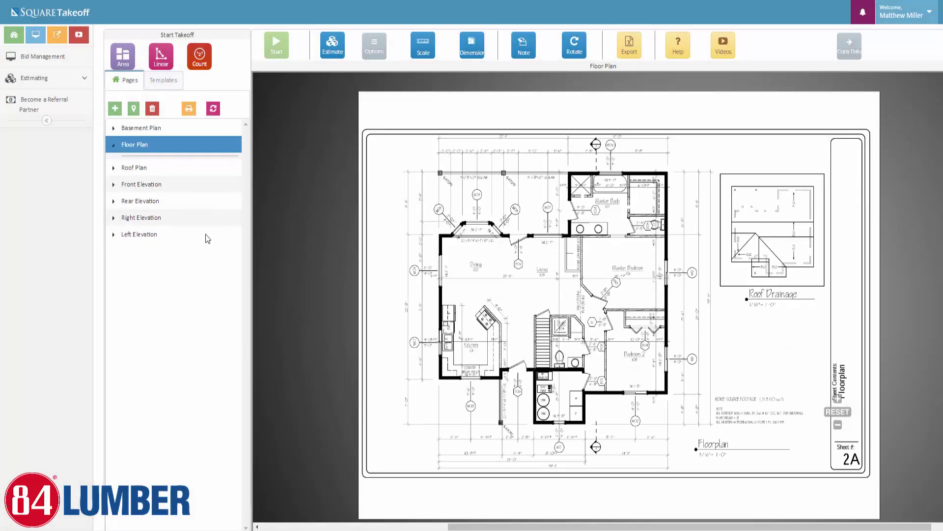
Open the Add Google Map Page window and search for the saved project address
{"action": "left_click", "coordinate": [133, 112]}
{"action": "left_click", "coordinate": [627, 70]}
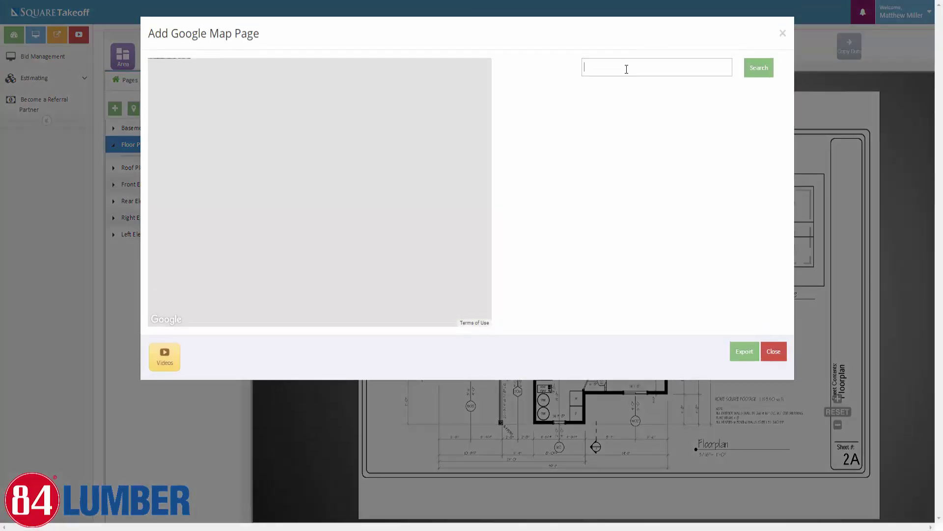
{"action": "left_click", "coordinate": [625, 83]}
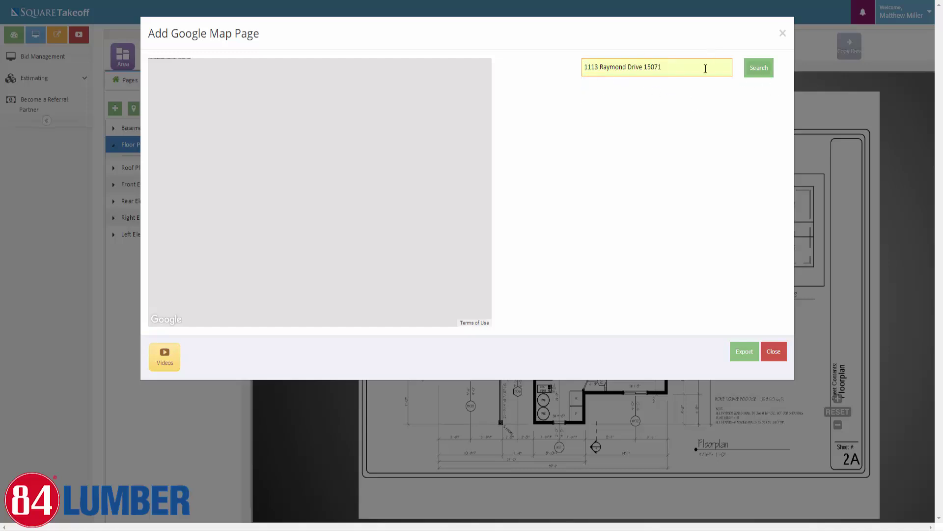
{"action": "left_click", "coordinate": [761, 72]}
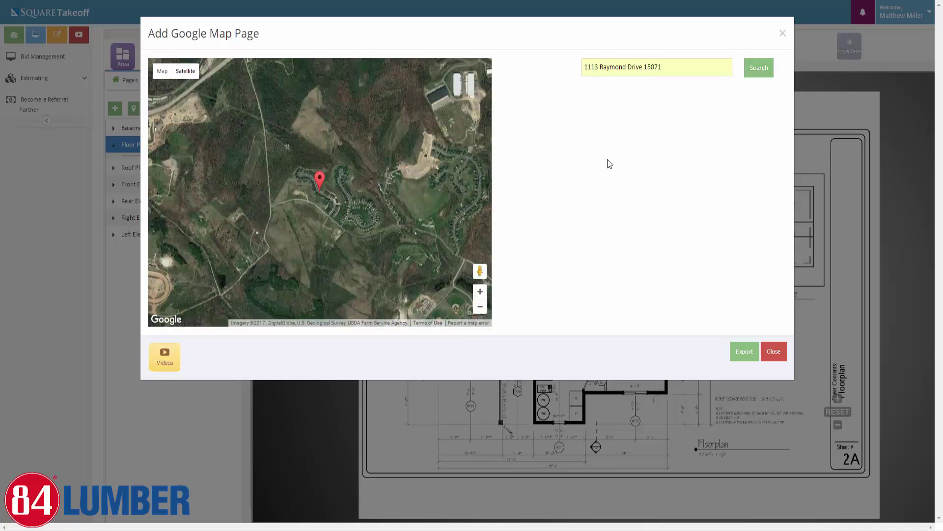
Zoom the satellite map into a top-down view centred on the target house
{"action": "scroll", "coordinate": [316, 177], "scroll_direction": "up", "scroll_amount": 2}
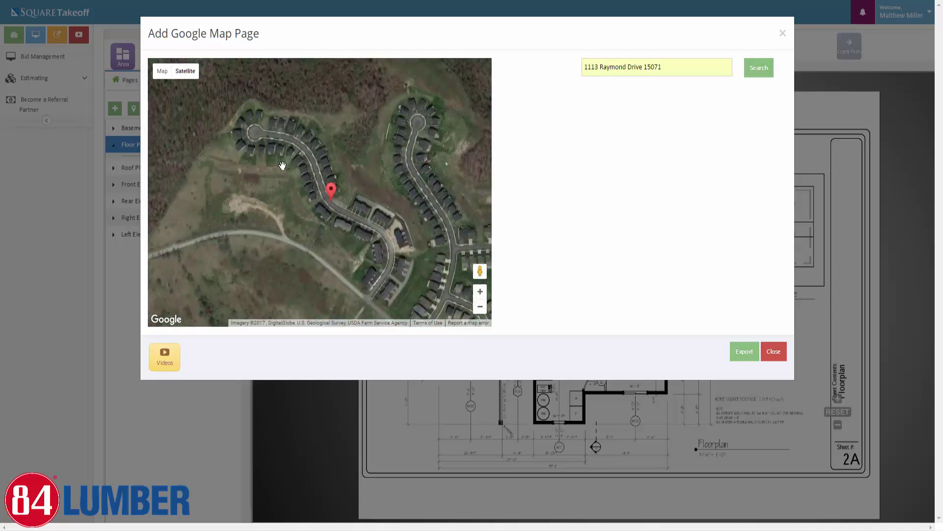
{"action": "scroll", "coordinate": [290, 170], "scroll_direction": "up", "scroll_amount": 3}
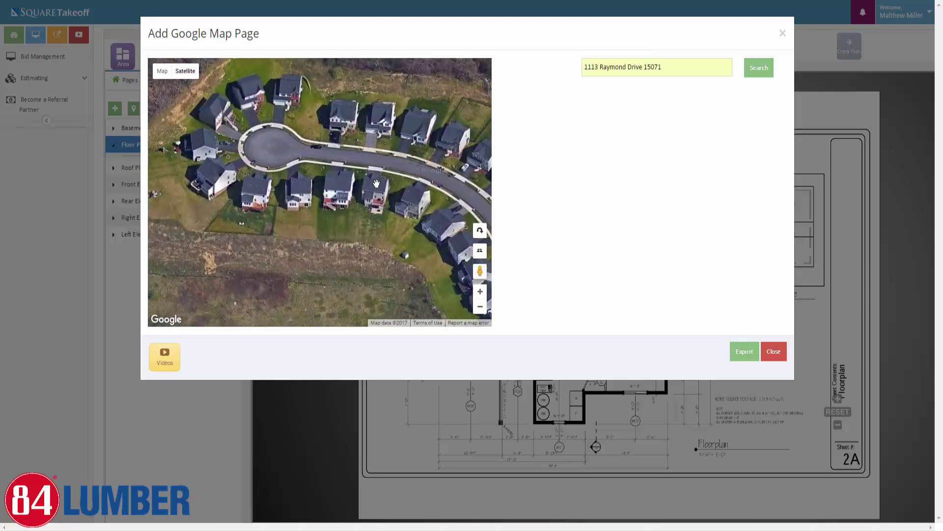
{"action": "scroll", "coordinate": [390, 189], "scroll_direction": "up", "scroll_amount": 1}
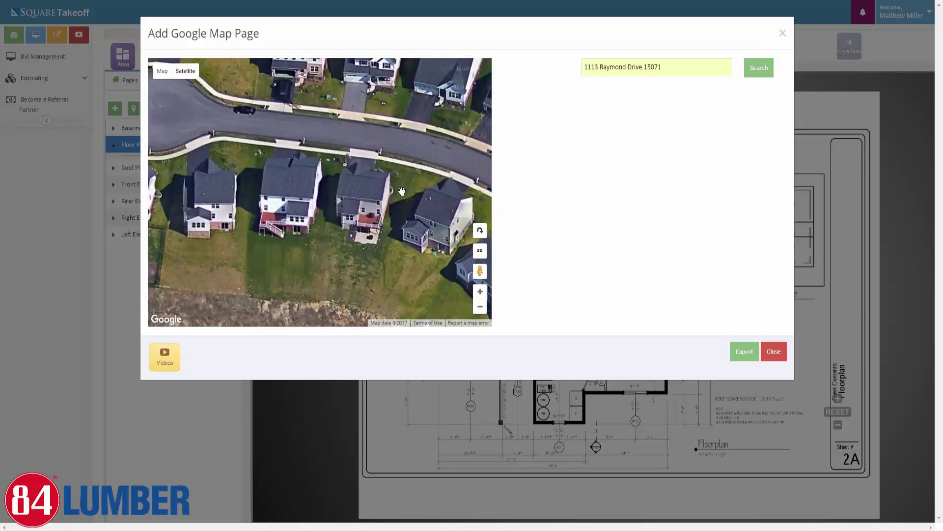
{"action": "left_click", "coordinate": [480, 253]}
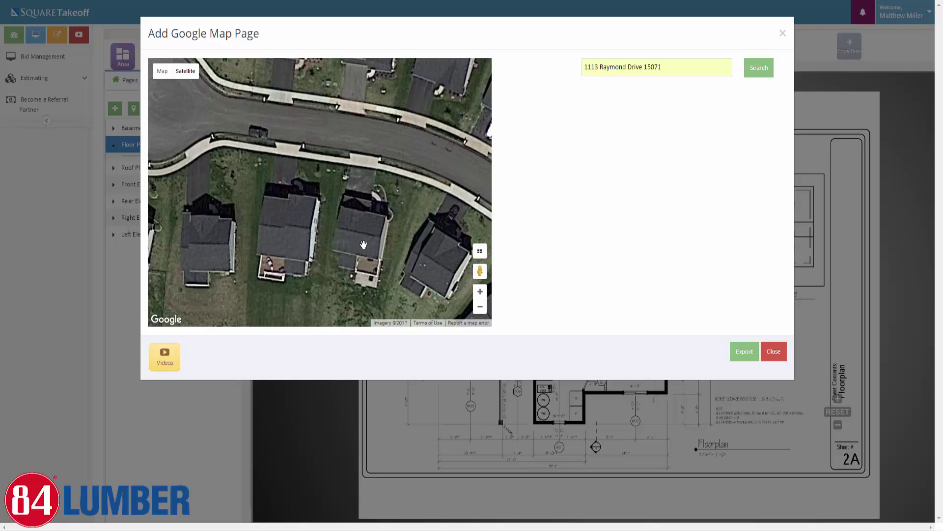
{"action": "left_click_drag", "start_coordinate": [375, 244], "coordinate": [316, 213]}
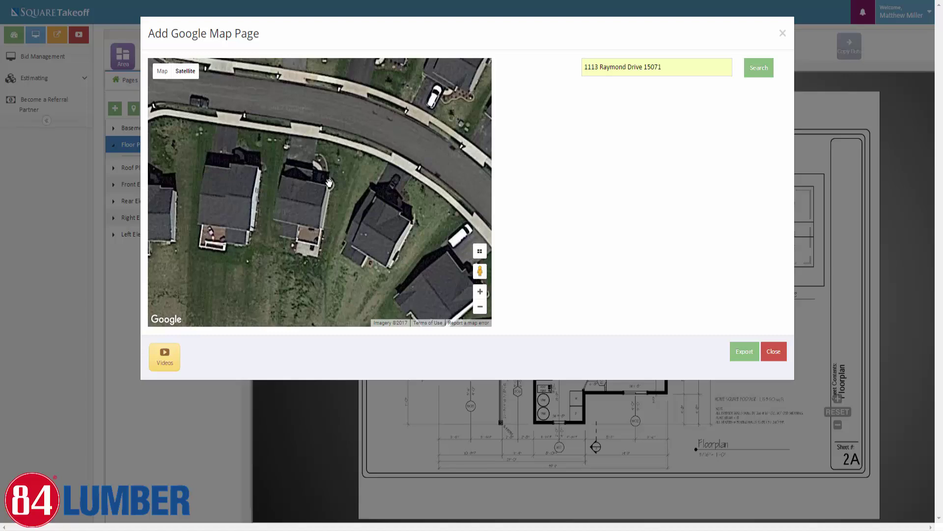
Export the satellite view as a new google map page and zoom in on it
{"action": "left_click", "coordinate": [743, 353]}
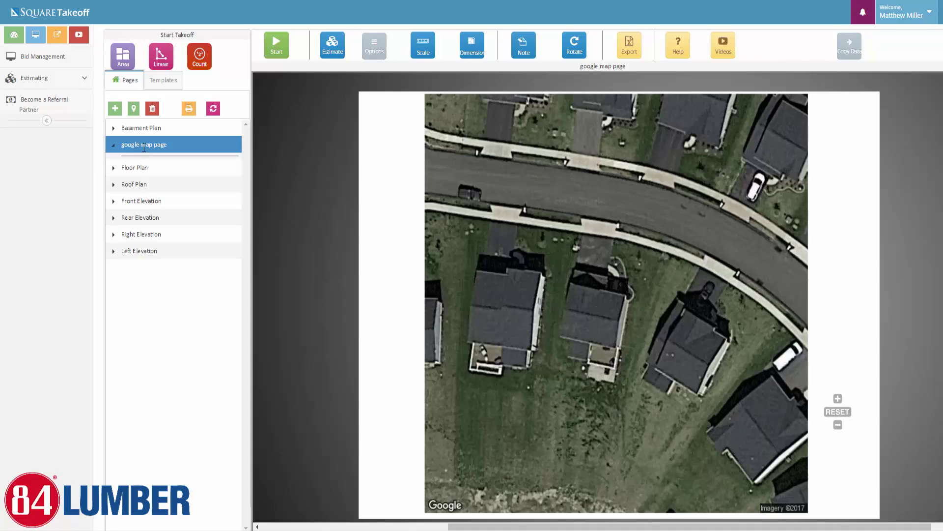
{"action": "scroll", "coordinate": [589, 292], "scroll_direction": "up", "scroll_amount": 3}
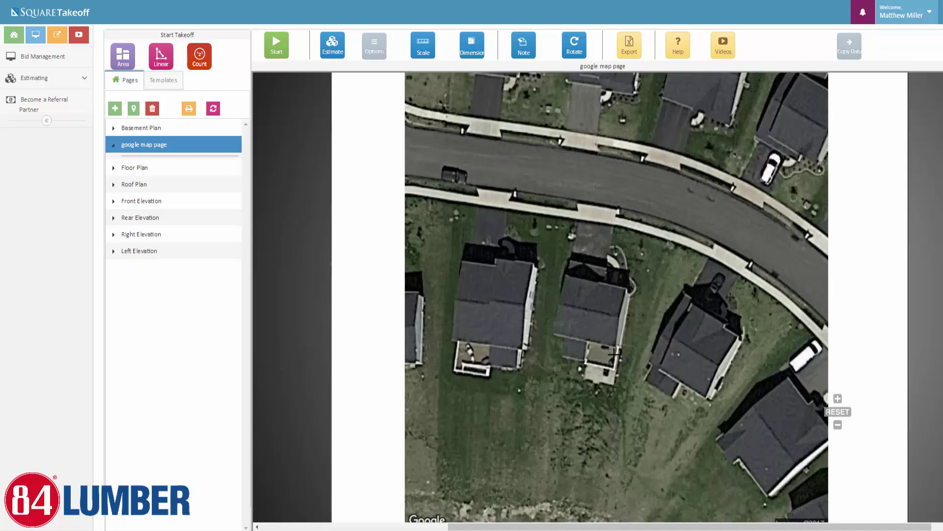
{"action": "scroll", "coordinate": [589, 293], "scroll_direction": "up", "scroll_amount": 2}
{"action": "scroll", "coordinate": [589, 293], "scroll_direction": "down", "scroll_amount": 2}
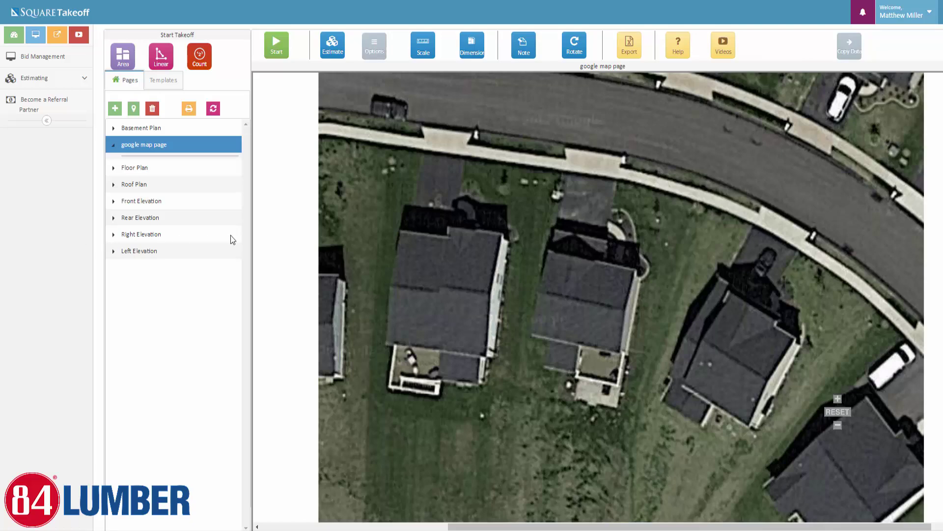
Show the Floor Plan page again and pan to its 3/16" = 1'-0" scale note
{"action": "left_click", "coordinate": [132, 168]}
{"action": "left_click_drag", "start_coordinate": [426, 118], "coordinate": [427, 262]}
{"action": "scroll", "coordinate": [459, 158], "scroll_direction": "up", "scroll_amount": 1}
{"action": "scroll", "coordinate": [425, 147], "scroll_direction": "up", "scroll_amount": 4}
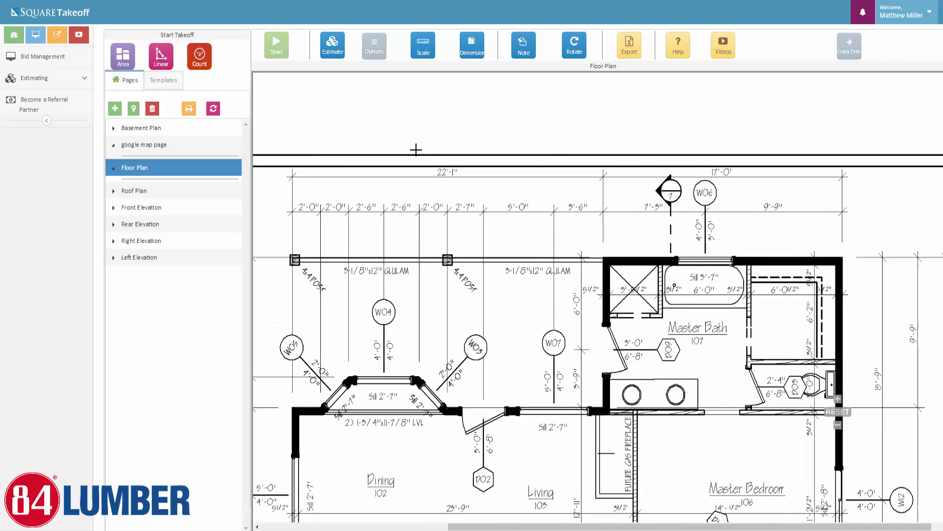
{"action": "scroll", "coordinate": [504, 322], "scroll_direction": "down", "scroll_amount": 1}
{"action": "scroll", "coordinate": [504, 323], "scroll_direction": "down", "scroll_amount": 4}
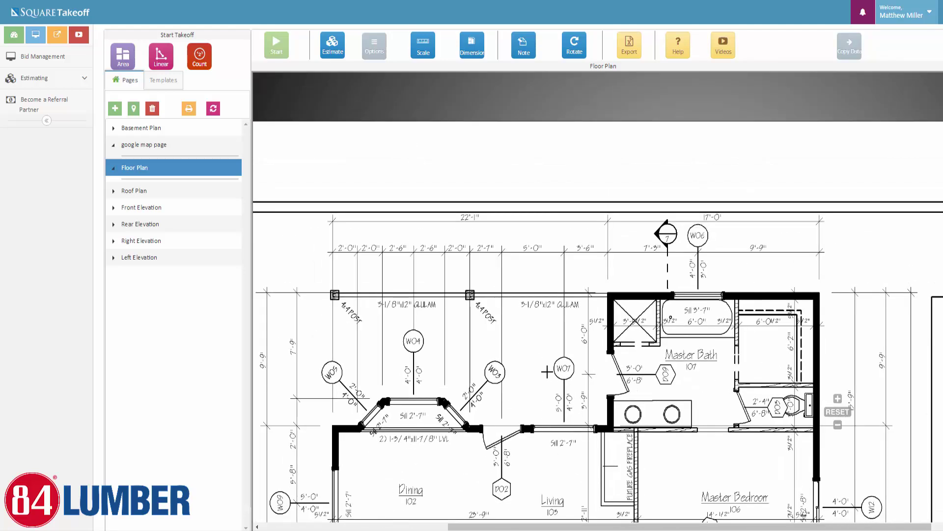
{"action": "left_click_drag", "start_coordinate": [502, 278], "coordinate": [514, 83]}
{"action": "scroll", "coordinate": [565, 459], "scroll_direction": "up", "scroll_amount": 3}
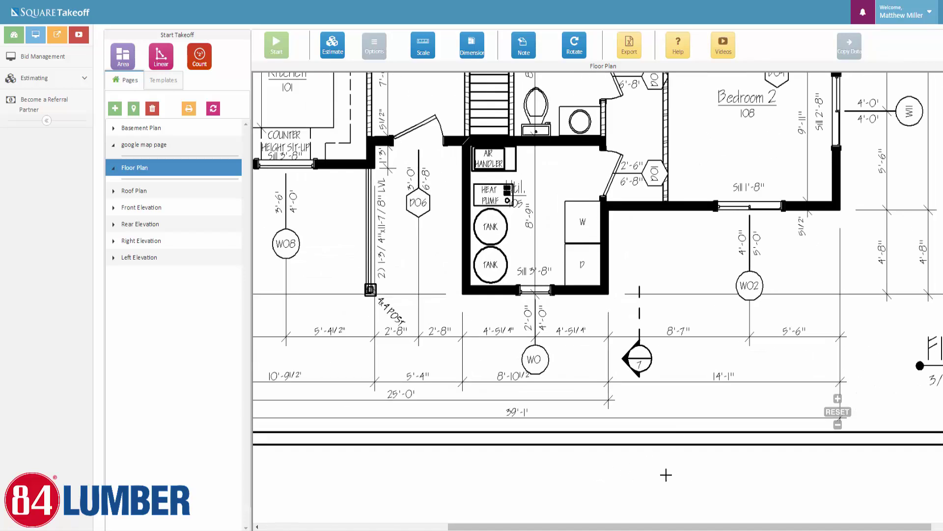
{"action": "left_click_drag", "start_coordinate": [393, 441], "coordinate": [478, 453]}
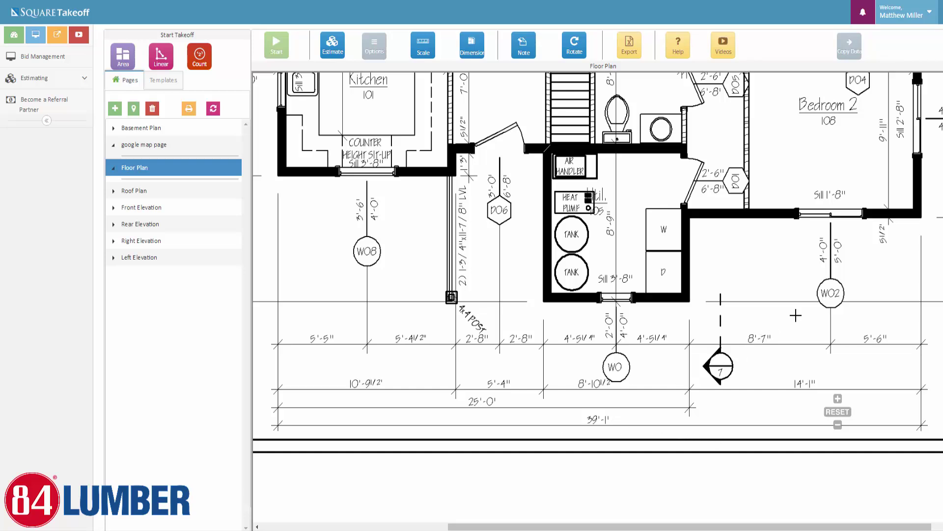
{"action": "left_click_drag", "start_coordinate": [786, 313], "coordinate": [475, 232]}
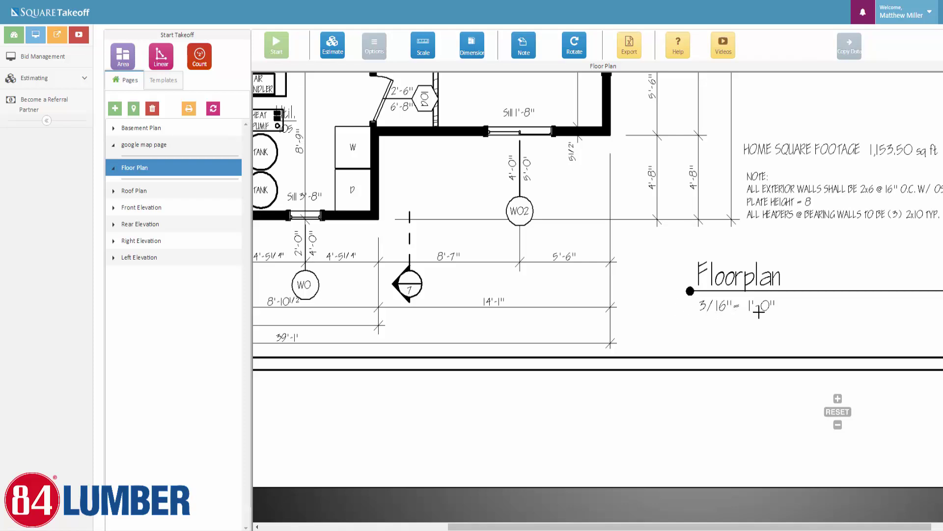
{"action": "left_click_drag", "start_coordinate": [367, 225], "coordinate": [526, 221]}
{"action": "left_click_drag", "start_coordinate": [471, 288], "coordinate": [626, 292]}
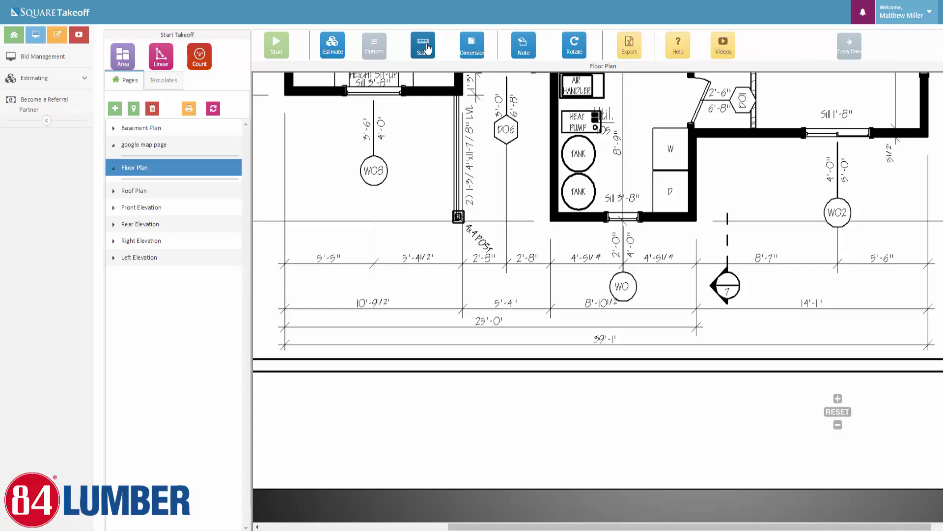
In Set Scale, choose Imperial units and enter a known length of 39 ft 1 in
{"action": "left_click", "coordinate": [423, 49]}
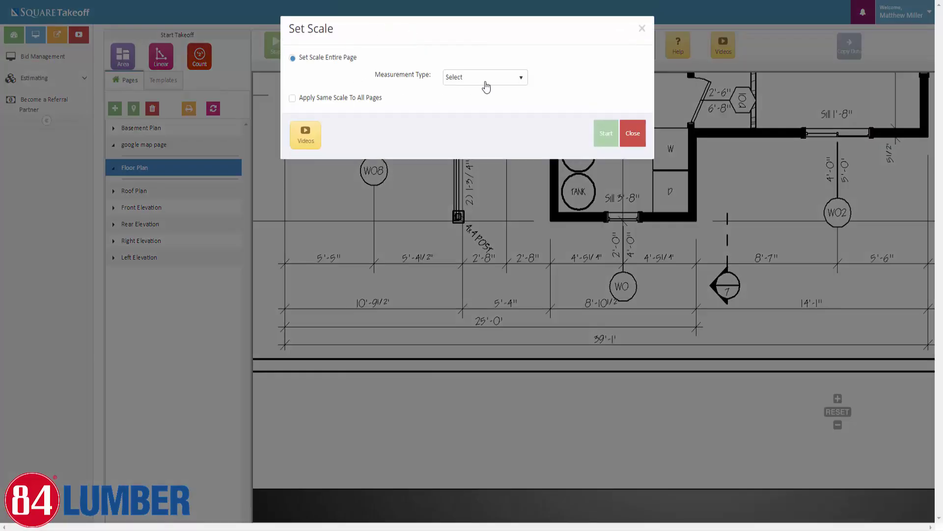
{"action": "left_click", "coordinate": [499, 82]}
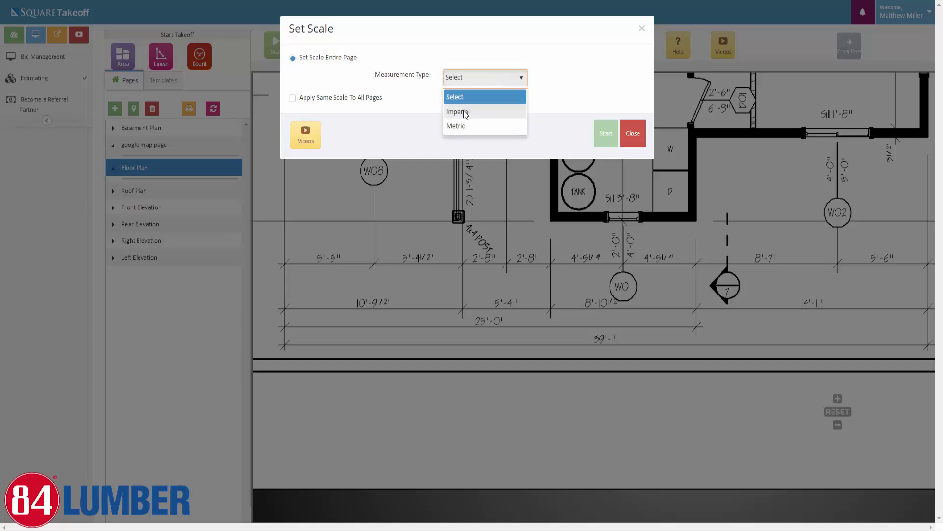
{"action": "left_click", "coordinate": [465, 113]}
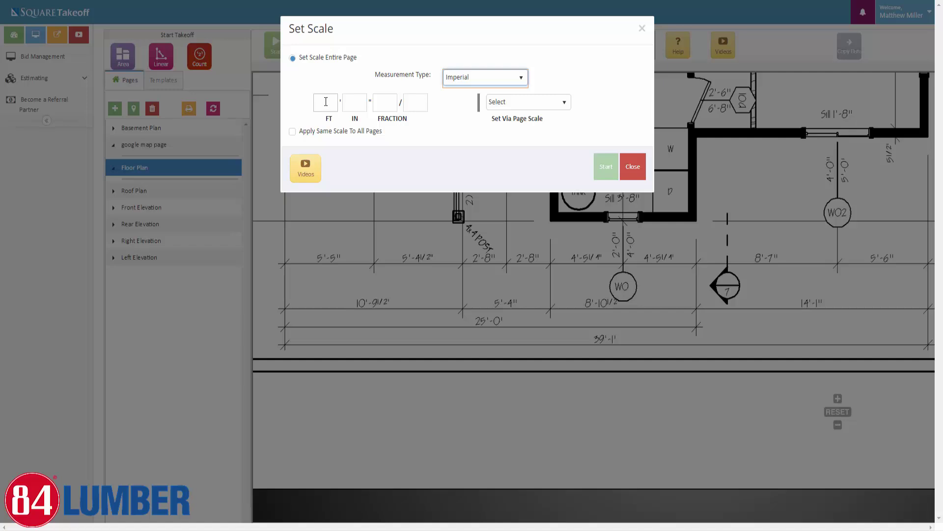
{"action": "left_click", "coordinate": [326, 102]}
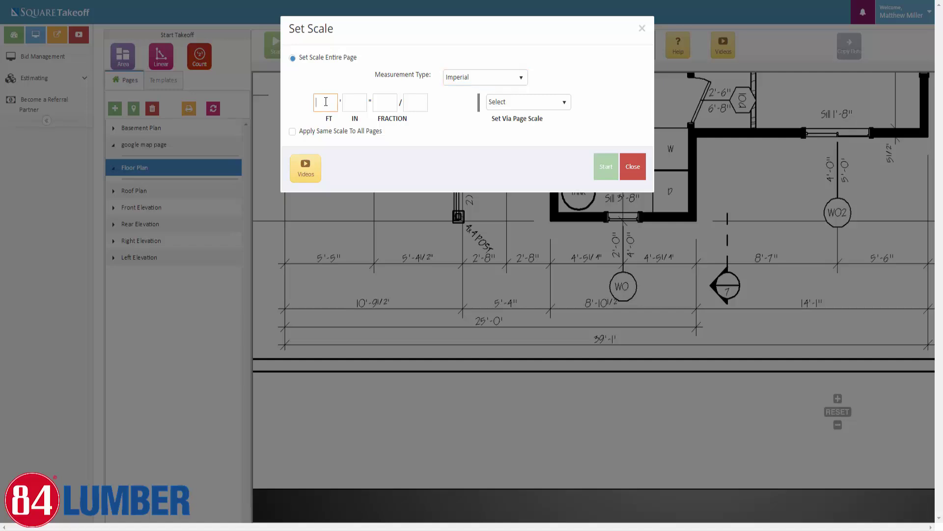
{"action": "type", "text": "39"}
{"action": "key", "text": "Tab"}
{"action": "type", "text": "1"}
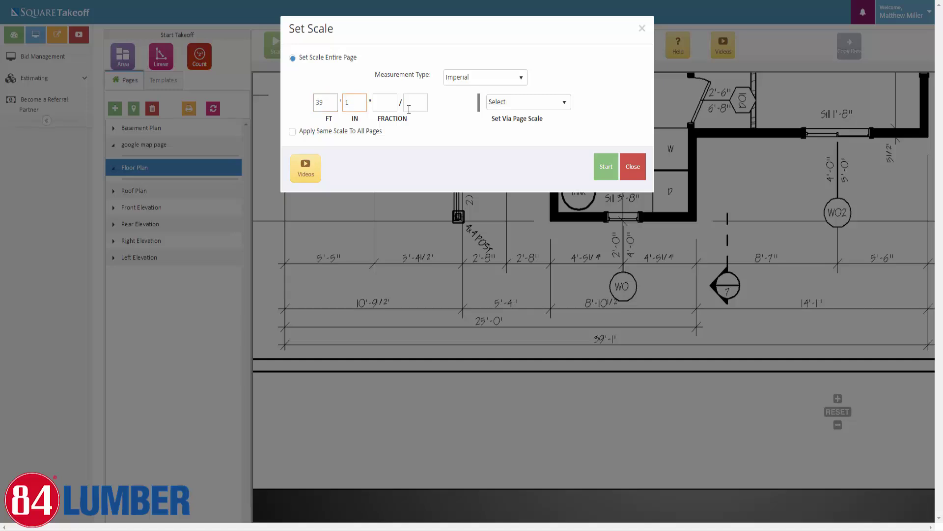
Browse the standard page scale list, leave no page scale chosen, and recheck the length fields
{"action": "left_click", "coordinate": [536, 101]}
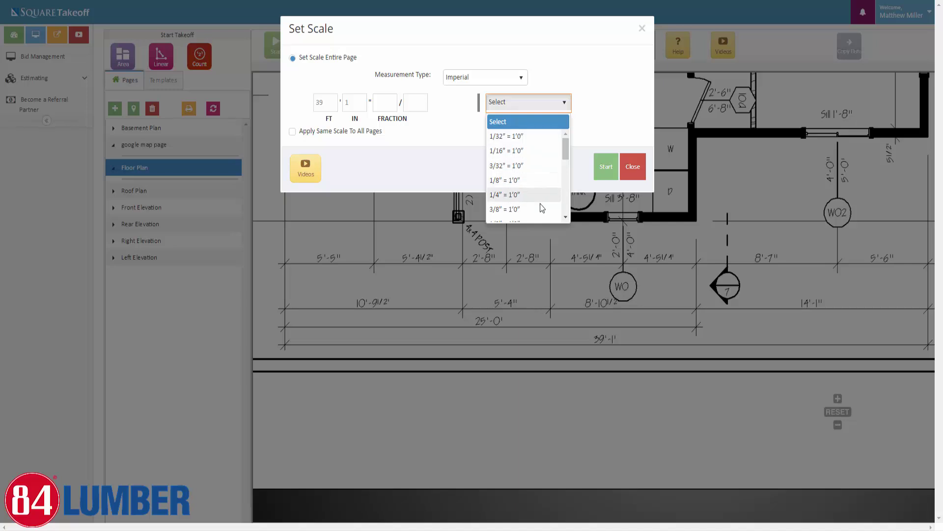
{"action": "scroll", "coordinate": [541, 206], "scroll_direction": "down", "scroll_amount": 2}
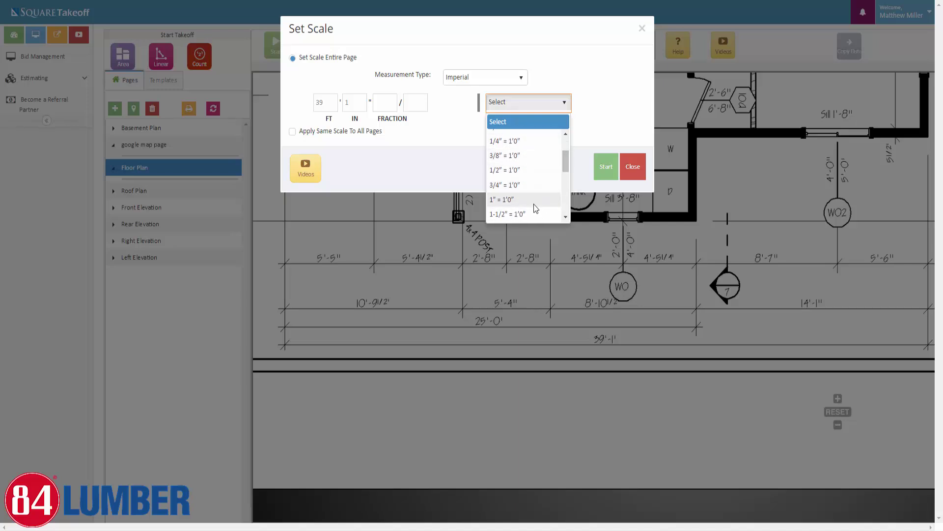
{"action": "scroll", "coordinate": [533, 183], "scroll_direction": "up", "scroll_amount": 2}
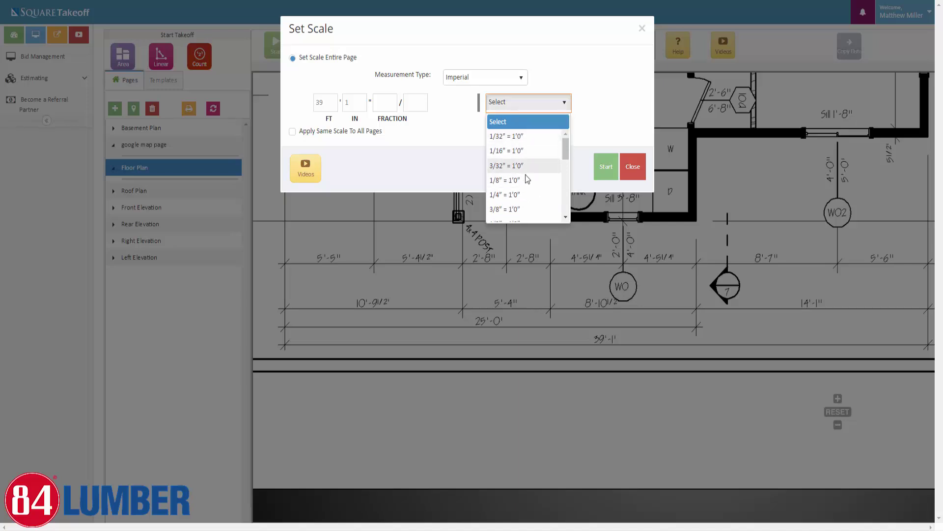
{"action": "left_click", "coordinate": [575, 108]}
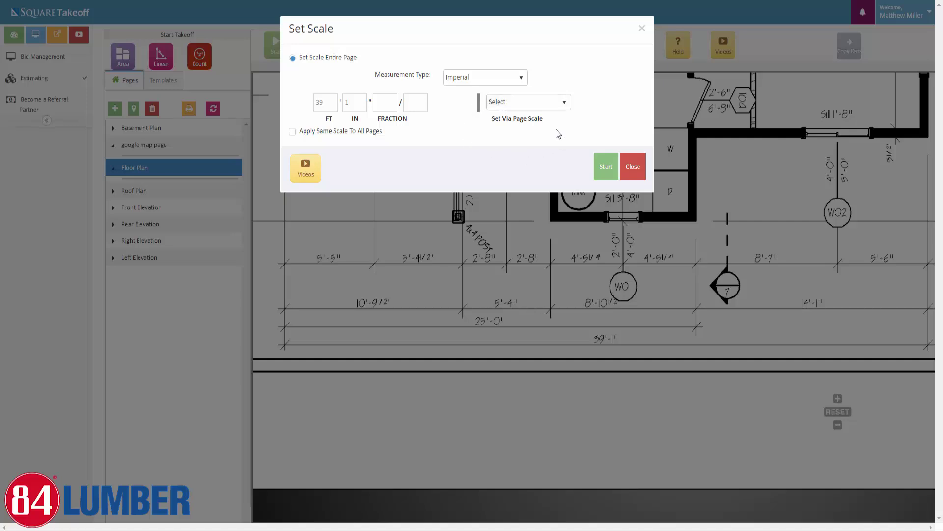
{"action": "left_click", "coordinate": [547, 112]}
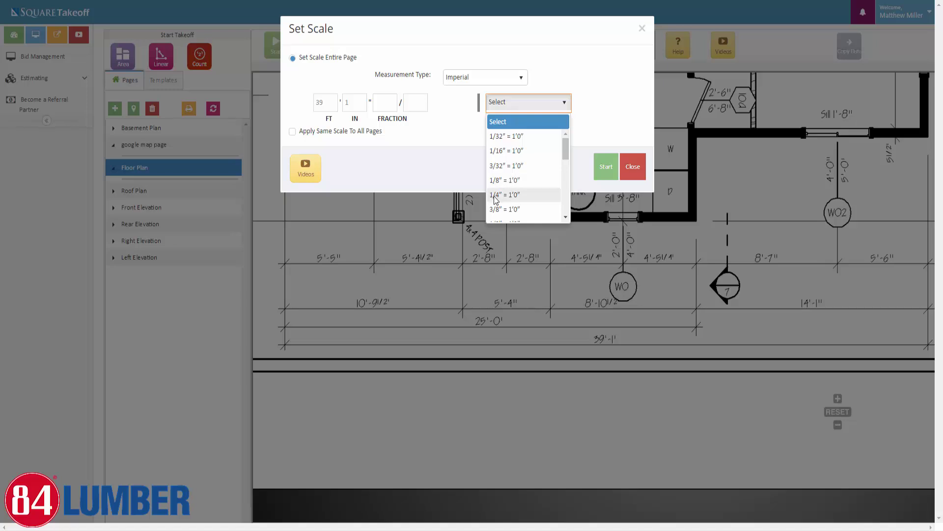
{"action": "left_click", "coordinate": [442, 134]}
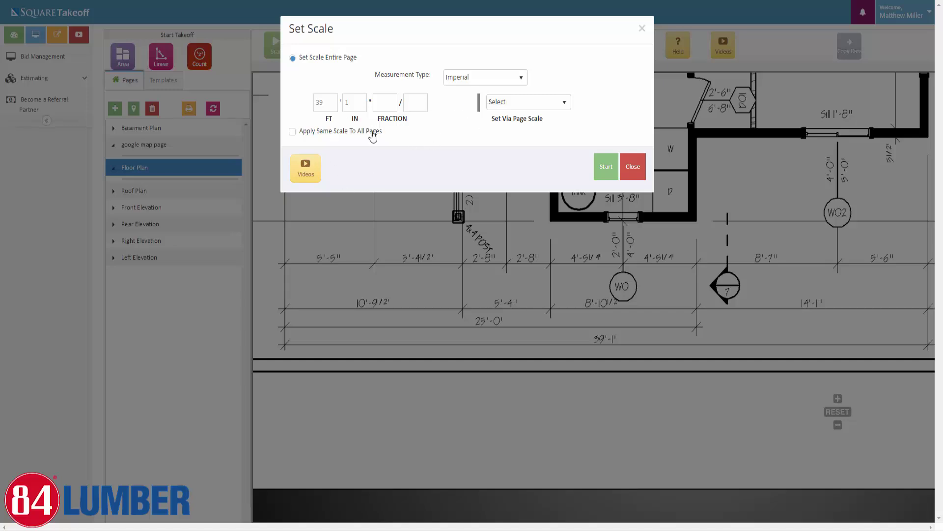
{"action": "left_click", "coordinate": [318, 103]}
{"action": "left_click", "coordinate": [418, 97]}
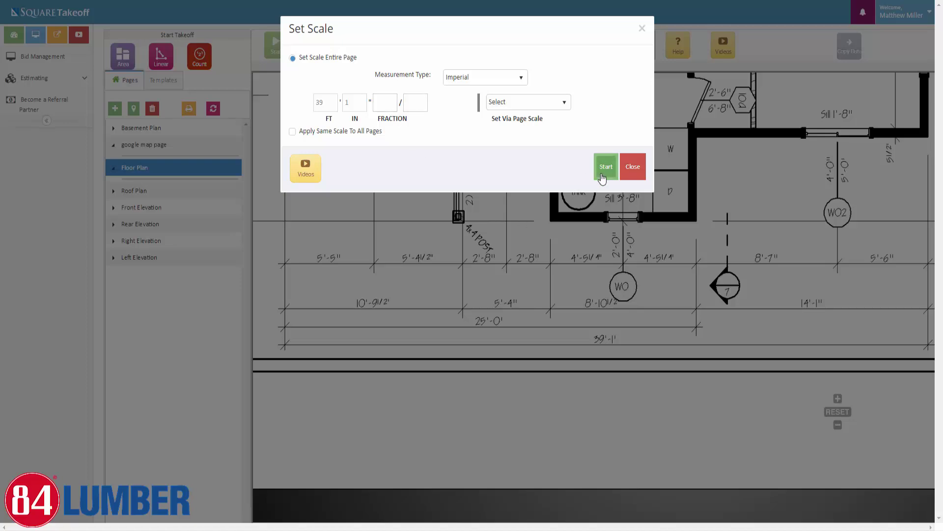
Start the scale reference line at the left tick of the 39'-1" dimension
{"action": "left_click", "coordinate": [603, 177]}
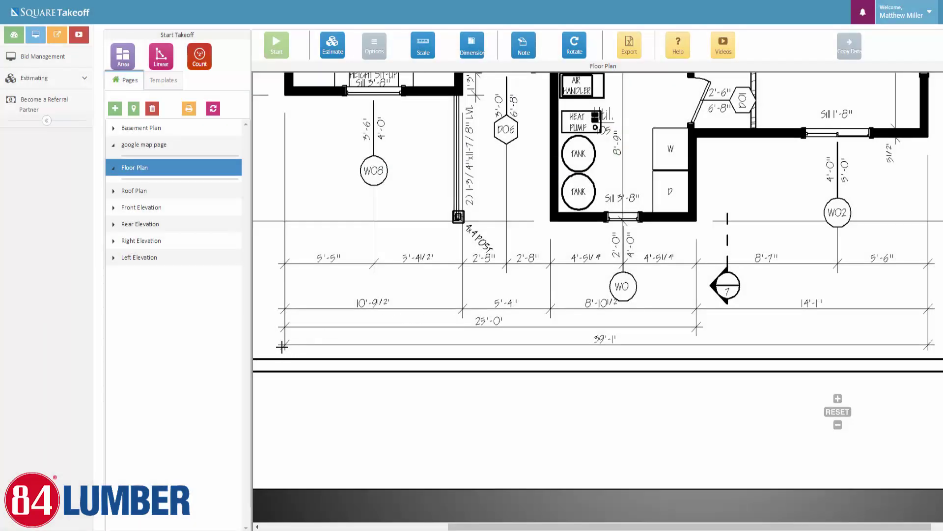
{"action": "scroll", "coordinate": [285, 346], "scroll_direction": "up", "scroll_amount": 5}
{"action": "scroll", "coordinate": [285, 345], "scroll_direction": "up", "scroll_amount": 3}
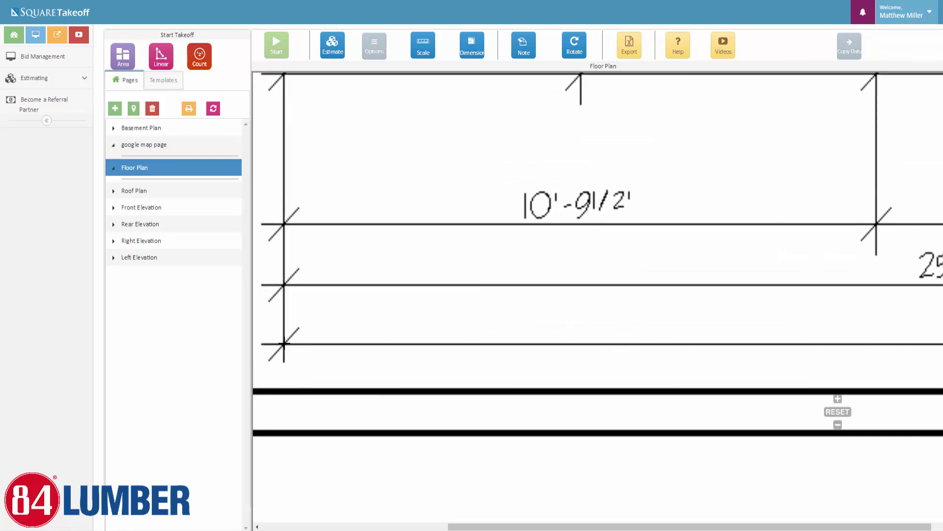
{"action": "left_click", "coordinate": [284, 344]}
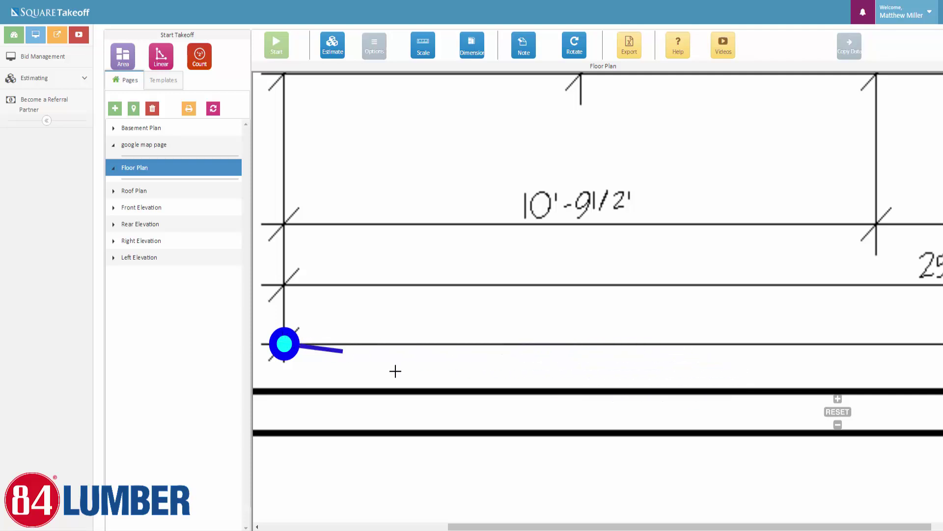
Finish the reference line at the right tick of the 39'-1" dimension
{"action": "scroll", "coordinate": [924, 360], "scroll_direction": "down", "scroll_amount": 3}
{"action": "left_click_drag", "start_coordinate": [912, 337], "coordinate": [661, 301]}
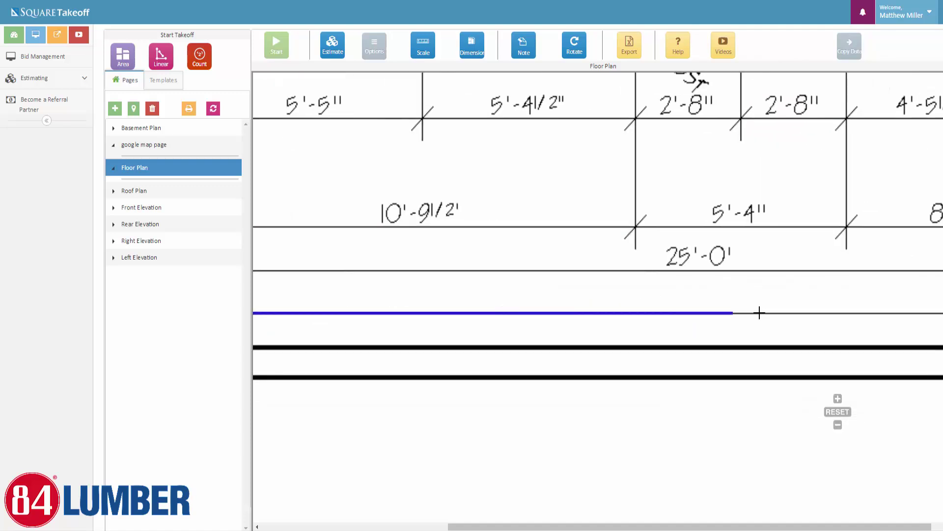
{"action": "left_click_drag", "start_coordinate": [818, 307], "coordinate": [477, 278]}
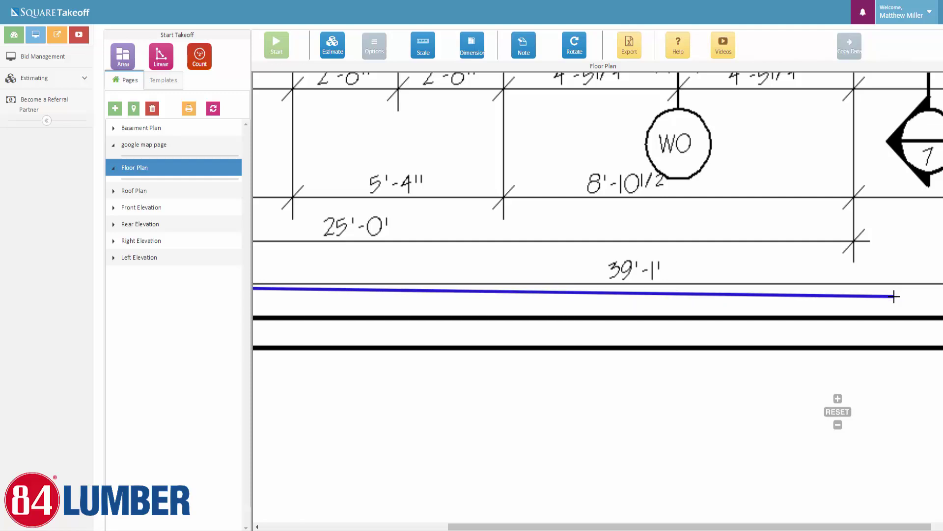
{"action": "left_click_drag", "start_coordinate": [891, 296], "coordinate": [569, 255]}
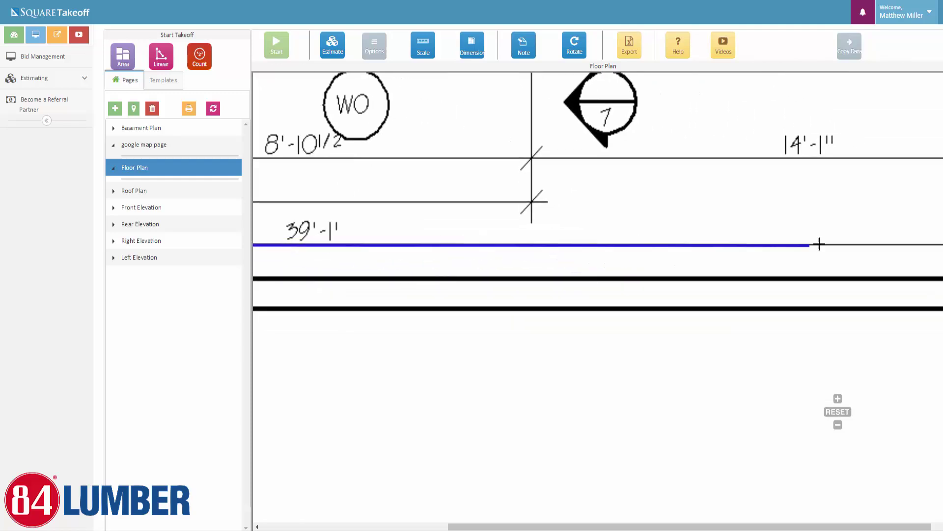
{"action": "left_click_drag", "start_coordinate": [818, 242], "coordinate": [392, 216]}
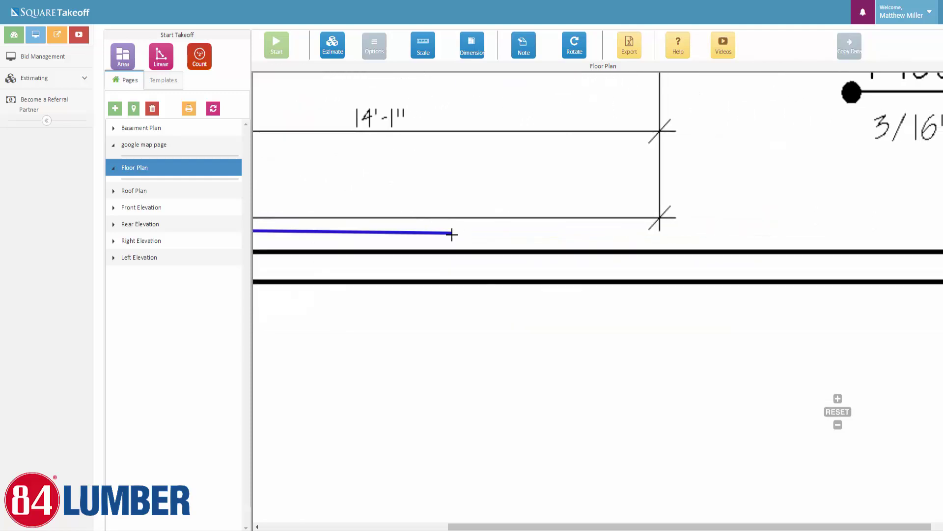
{"action": "left_click_drag", "start_coordinate": [449, 234], "coordinate": [590, 284]}
{"action": "scroll", "coordinate": [605, 282], "scroll_direction": "down", "scroll_amount": 4}
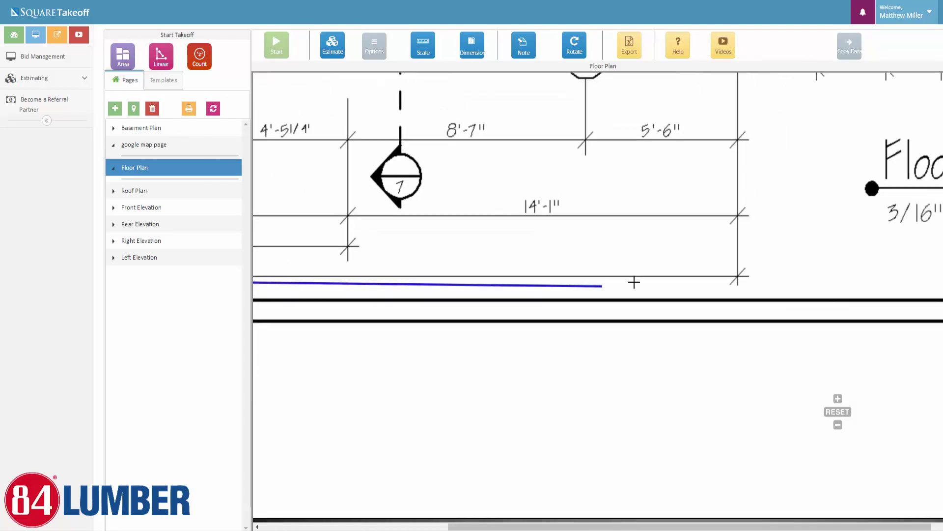
{"action": "scroll", "coordinate": [705, 277], "scroll_direction": "down", "scroll_amount": 1}
{"action": "scroll", "coordinate": [706, 278], "scroll_direction": "up", "scroll_amount": 4}
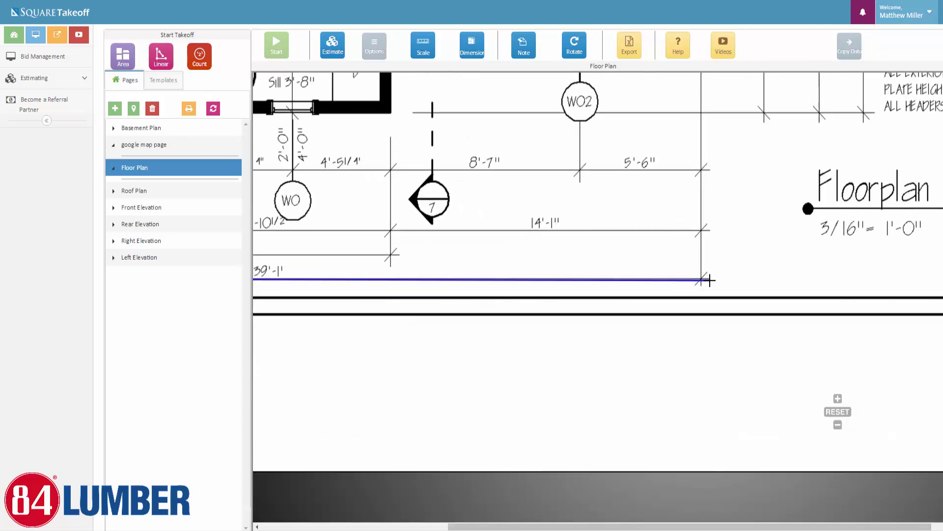
{"action": "scroll", "coordinate": [706, 278], "scroll_direction": "up", "scroll_amount": 5}
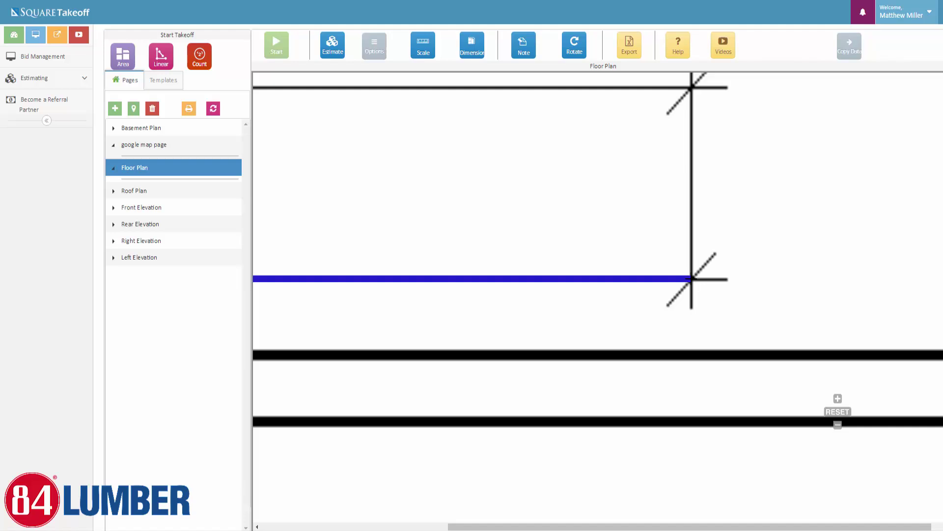
{"action": "double_click", "coordinate": [691, 279]}
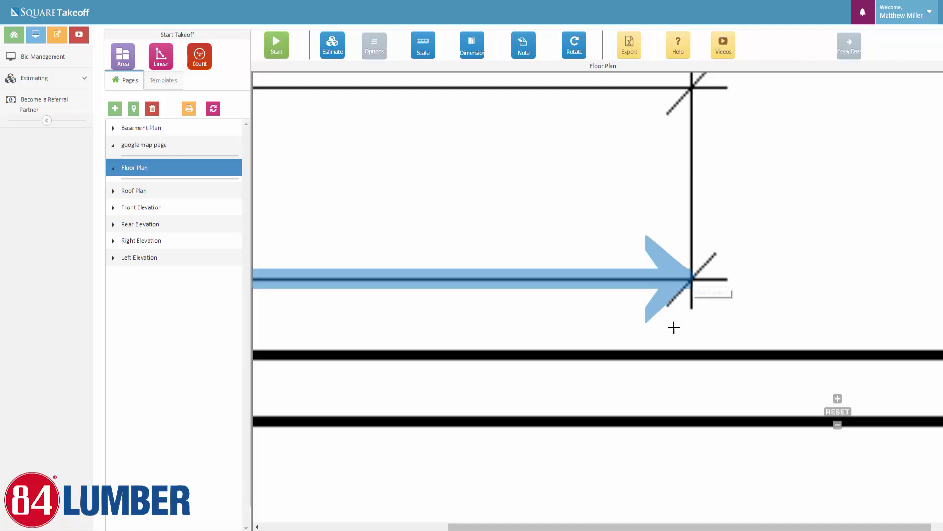
{"action": "scroll", "coordinate": [644, 320], "scroll_direction": "down", "scroll_amount": 3}
{"action": "scroll", "coordinate": [620, 325], "scroll_direction": "down", "scroll_amount": 5}
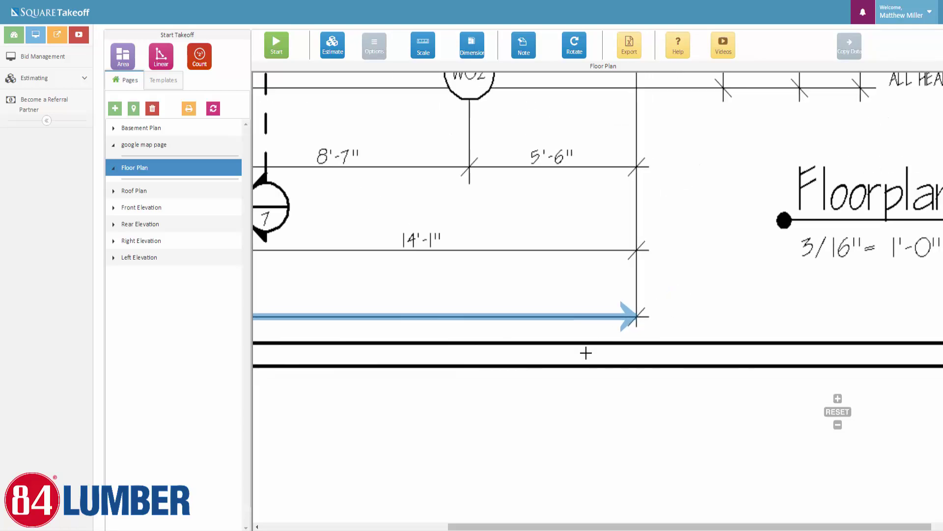
{"action": "scroll", "coordinate": [656, 331], "scroll_direction": "down", "scroll_amount": 5}
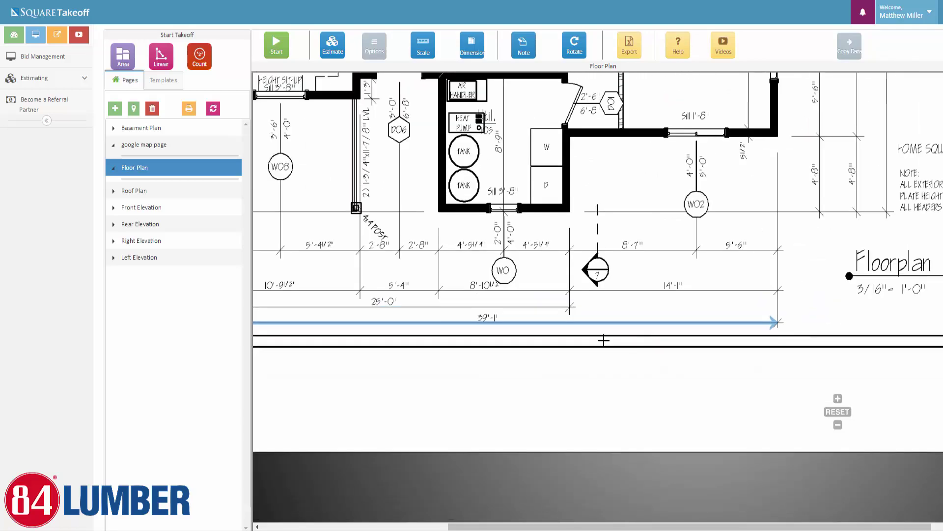
{"action": "scroll", "coordinate": [615, 305], "scroll_direction": "up", "scroll_amount": 1}
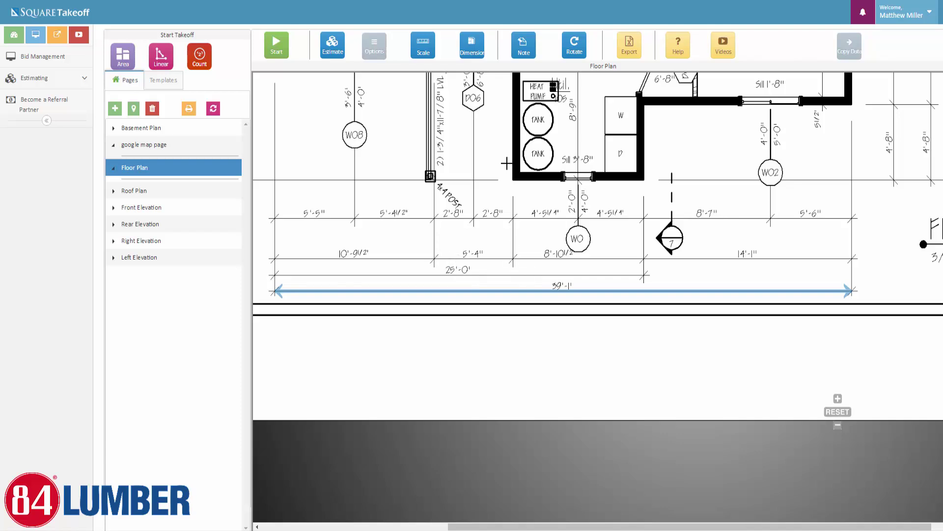
Zoom out and pan until the whole floor plan, from Master Bath and Dining to Kitchen, is visible
{"action": "scroll", "coordinate": [470, 246], "scroll_direction": "down", "scroll_amount": 3}
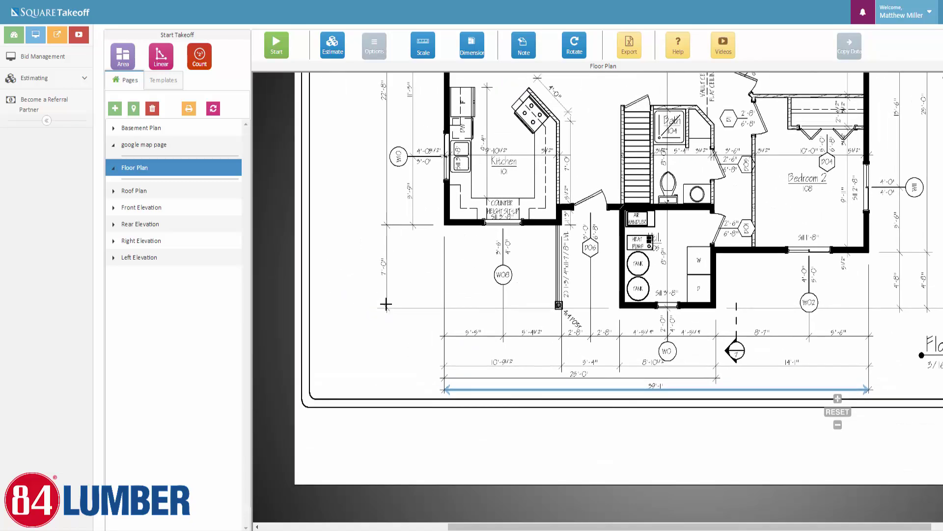
{"action": "left_click_drag", "start_coordinate": [394, 124], "coordinate": [416, 204]}
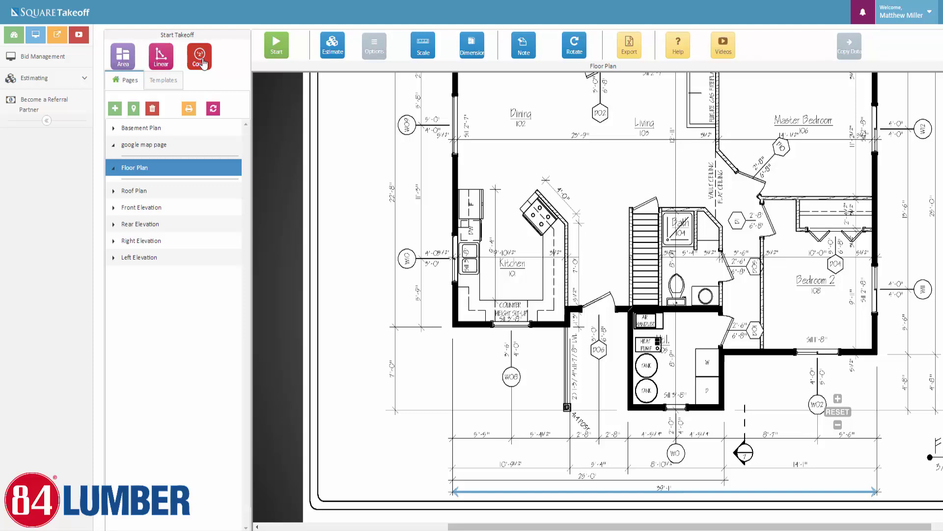
{"action": "scroll", "coordinate": [610, 220], "scroll_direction": "down", "scroll_amount": 2}
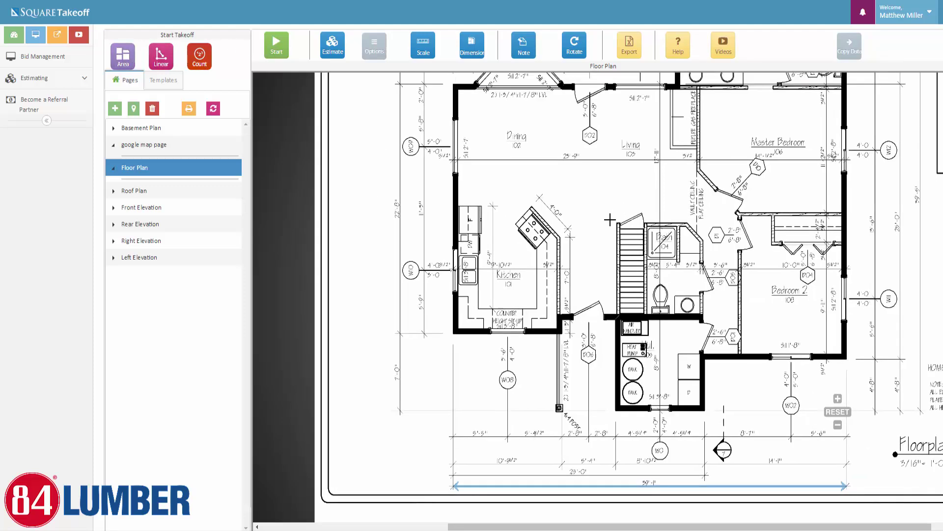
{"action": "left_click_drag", "start_coordinate": [610, 220], "coordinate": [531, 313]}
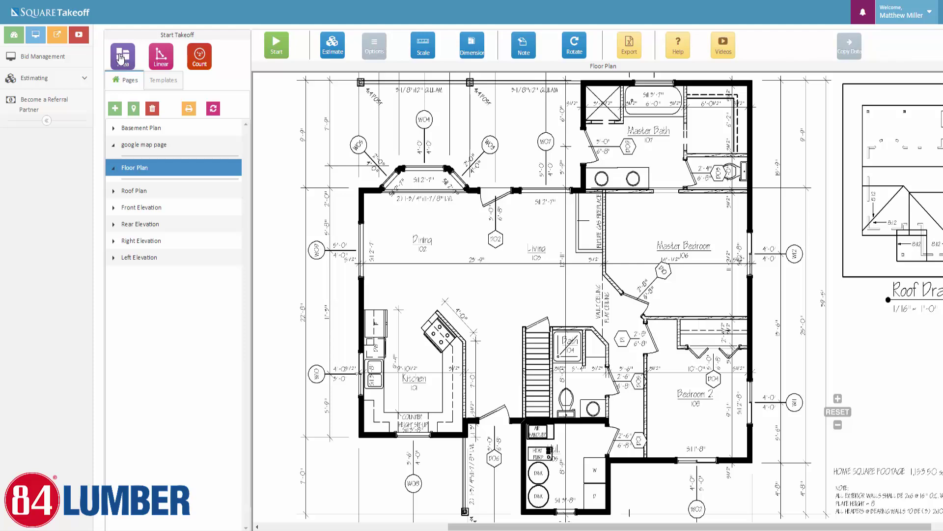
Create the 'Total Floor Plan SQFT' layout as a CornflowerBlue Standard Area with transparency 6
{"action": "left_click", "coordinate": [121, 57]}
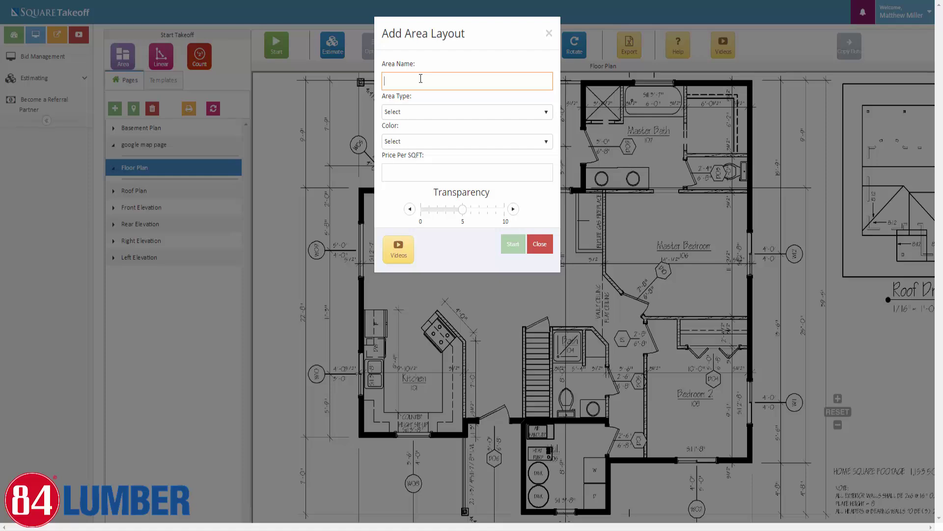
{"action": "type", "text": "Total Floor Plan SQFT"}
{"action": "left_click", "coordinate": [432, 114]}
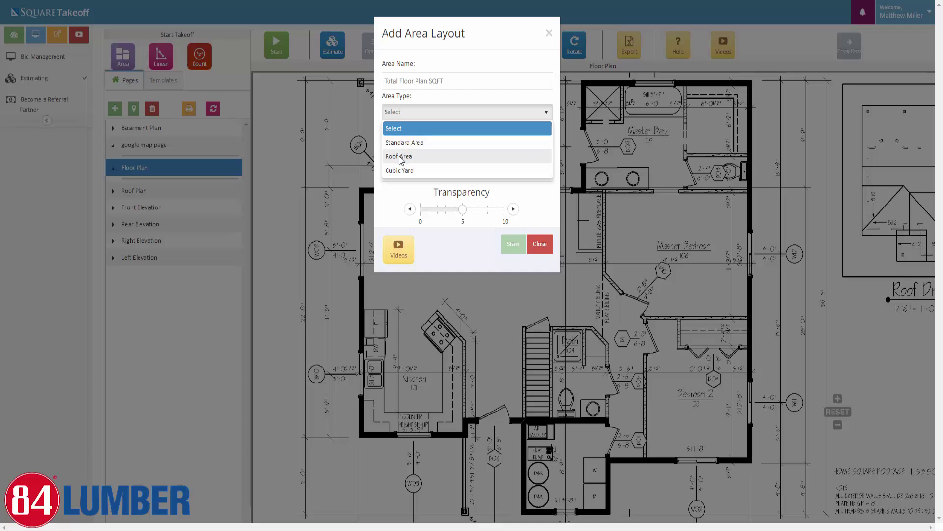
{"action": "left_click", "coordinate": [414, 142]}
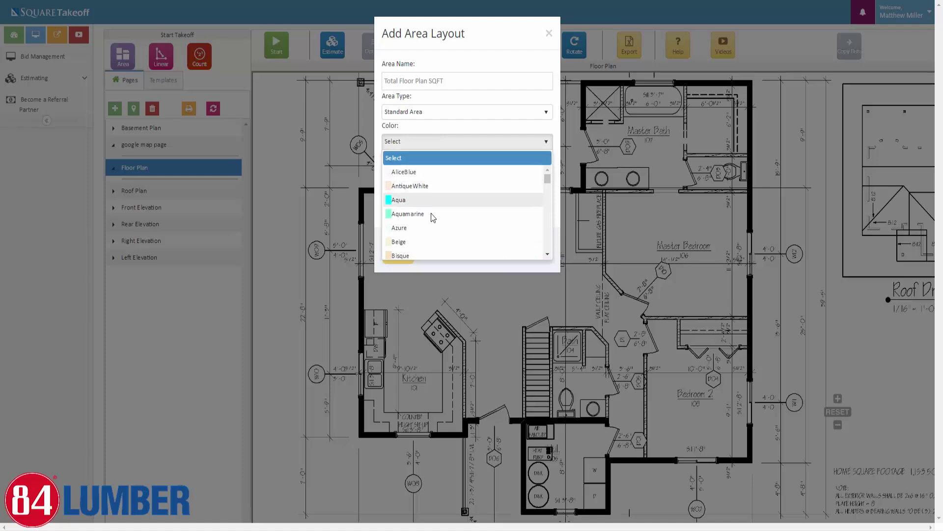
{"action": "scroll", "coordinate": [430, 215], "scroll_direction": "down", "scroll_amount": 4}
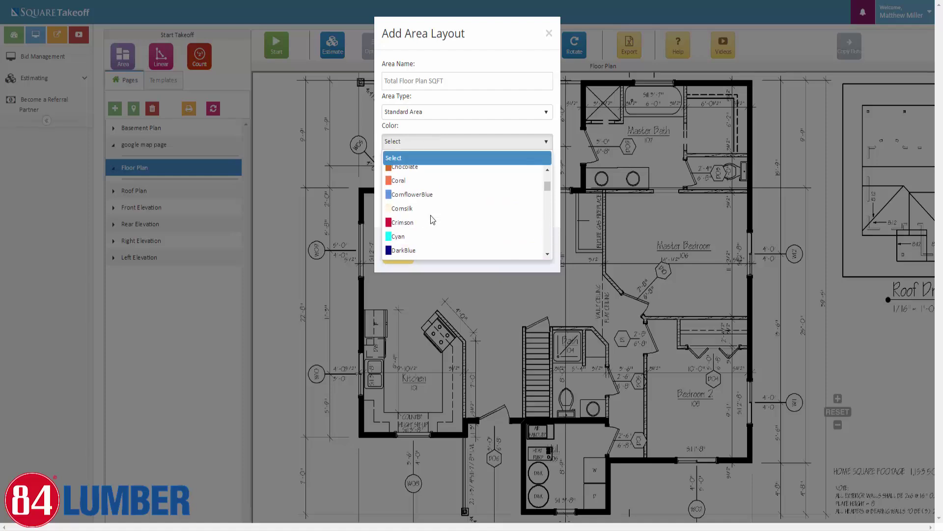
{"action": "left_click", "coordinate": [405, 195]}
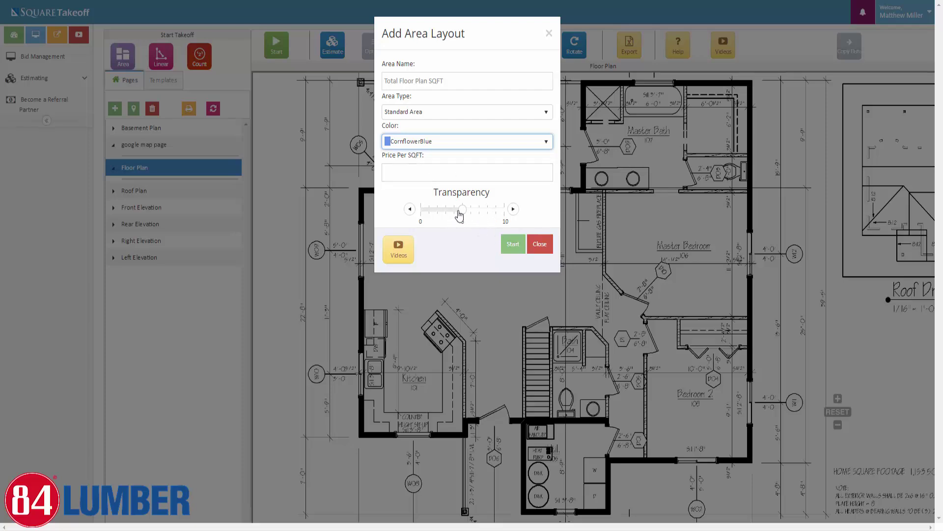
{"action": "left_click_drag", "start_coordinate": [461, 213], "coordinate": [526, 214]}
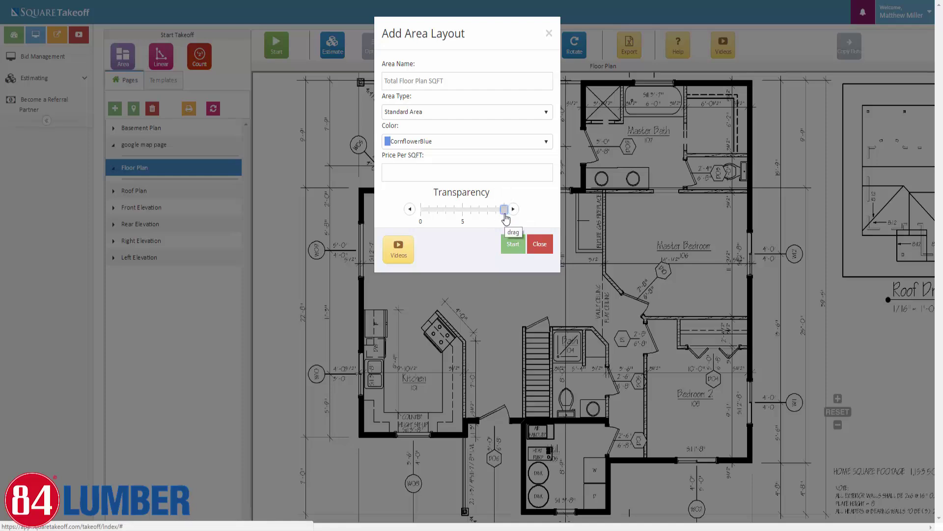
{"action": "left_click_drag", "start_coordinate": [506, 218], "coordinate": [414, 219]}
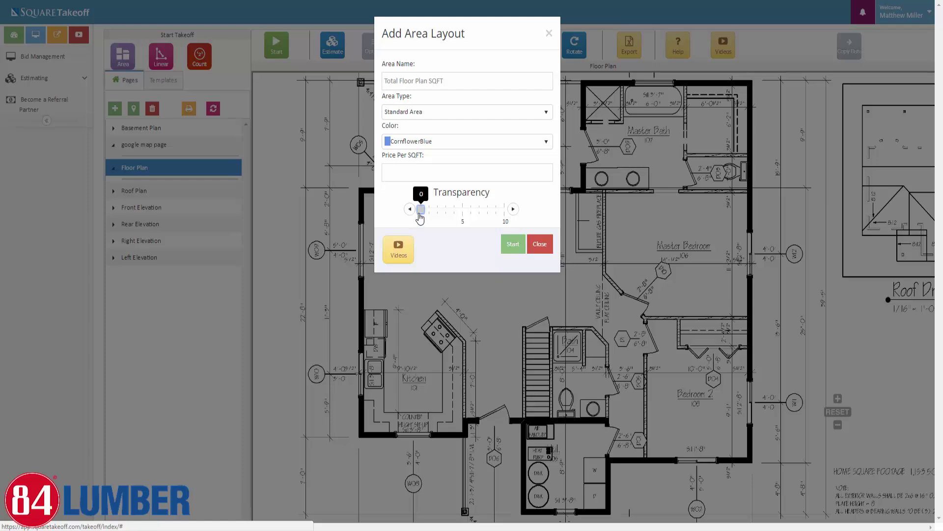
{"action": "left_click_drag", "start_coordinate": [420, 218], "coordinate": [487, 217]}
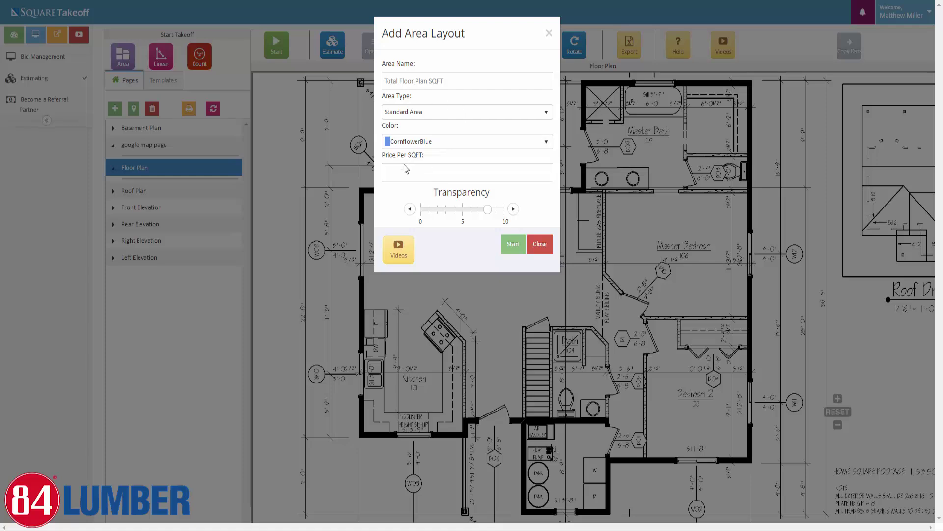
{"action": "left_click", "coordinate": [513, 245]}
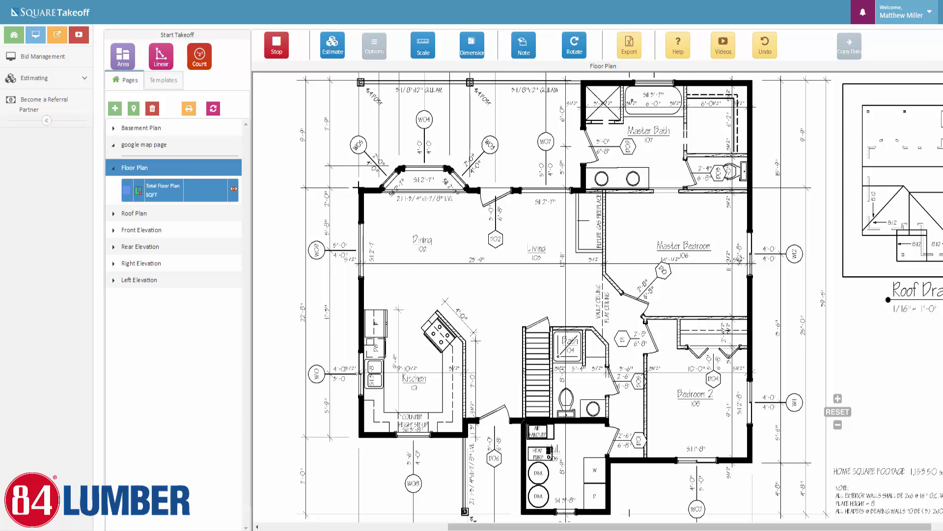
Start the area outline at the top-left wall corner and trace around the bay window
{"action": "left_click", "coordinate": [359, 186]}
{"action": "scroll", "coordinate": [381, 189], "scroll_direction": "up", "scroll_amount": 2}
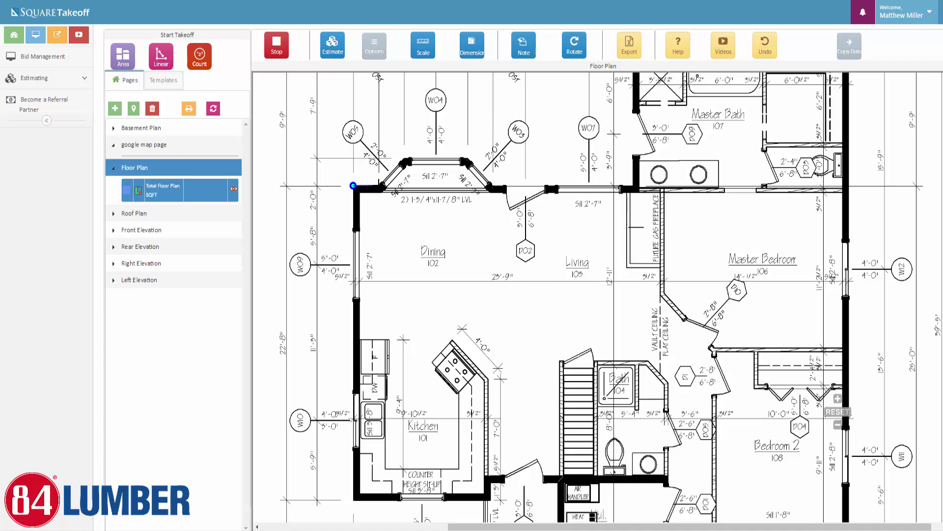
{"action": "left_click", "coordinate": [403, 159]}
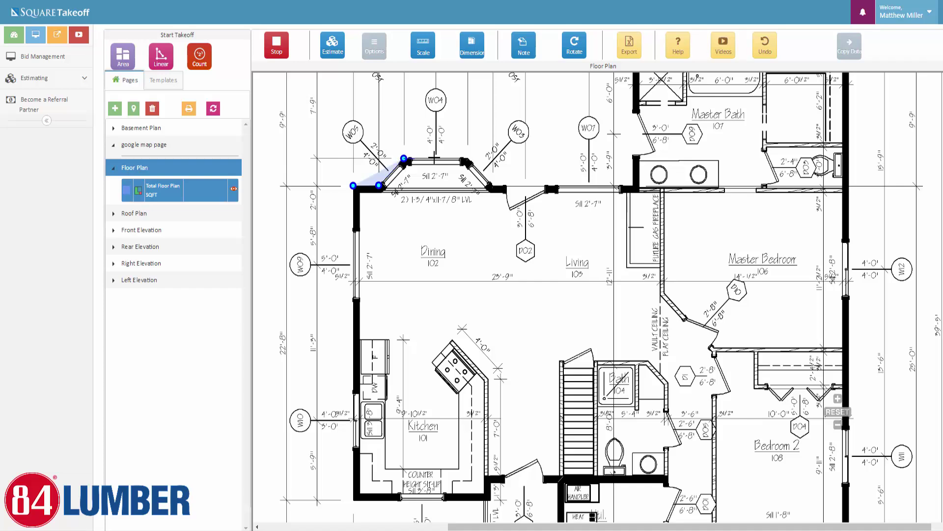
{"action": "left_click", "coordinate": [468, 158]}
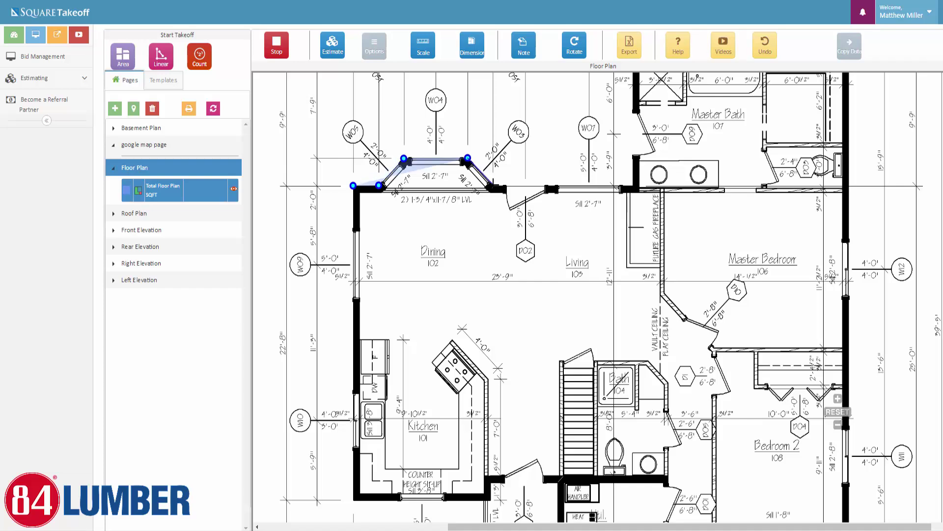
{"action": "left_click", "coordinate": [493, 186]}
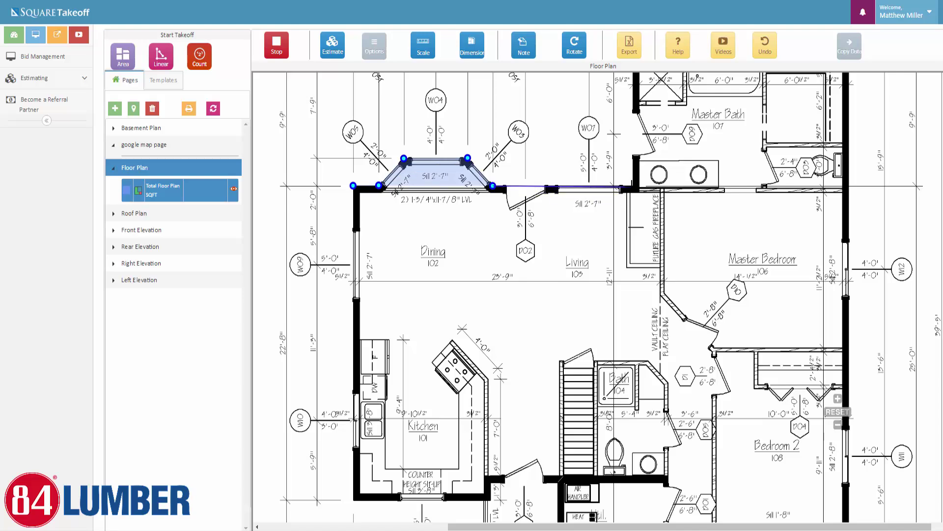
{"action": "left_click", "coordinate": [634, 186]}
{"action": "left_click_drag", "start_coordinate": [670, 108], "coordinate": [648, 259]}
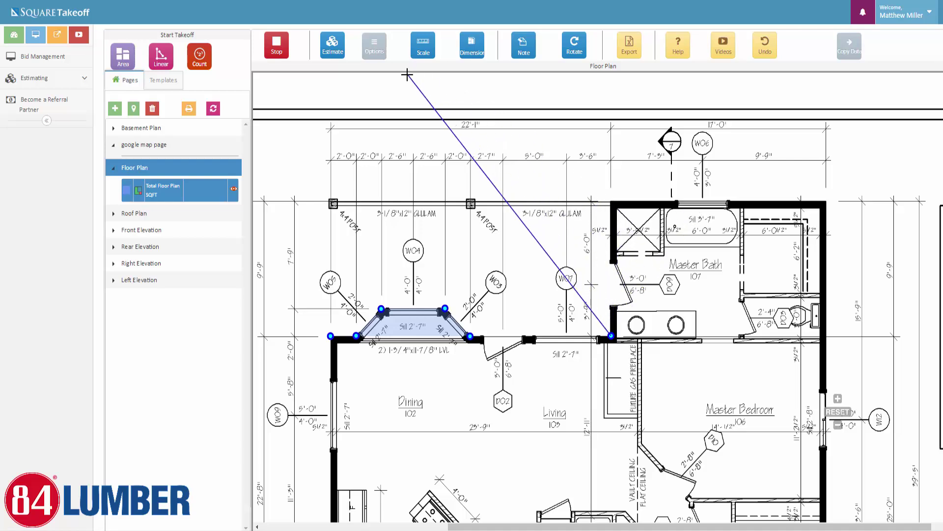
Turn on Ortho and continue the outline to the top-right and bottom-right exterior corners
{"action": "left_click", "coordinate": [372, 48]}
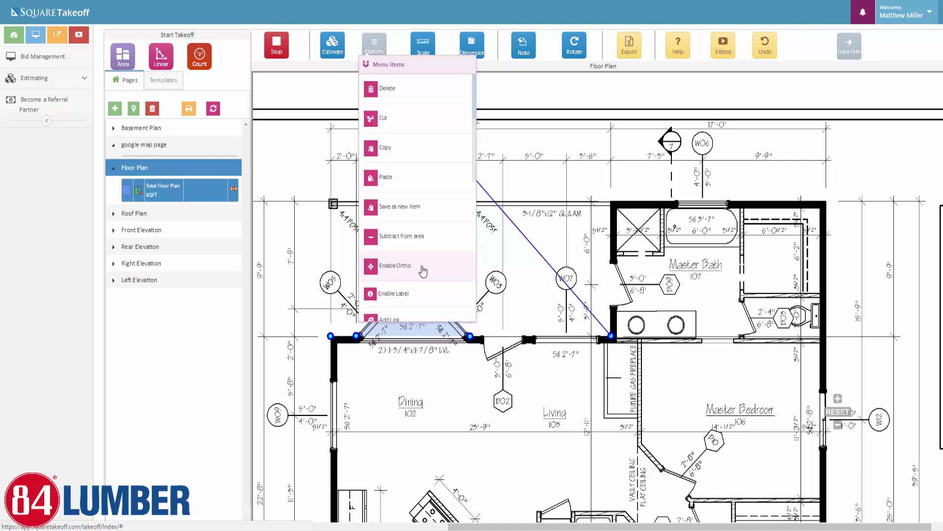
{"action": "left_click", "coordinate": [423, 271]}
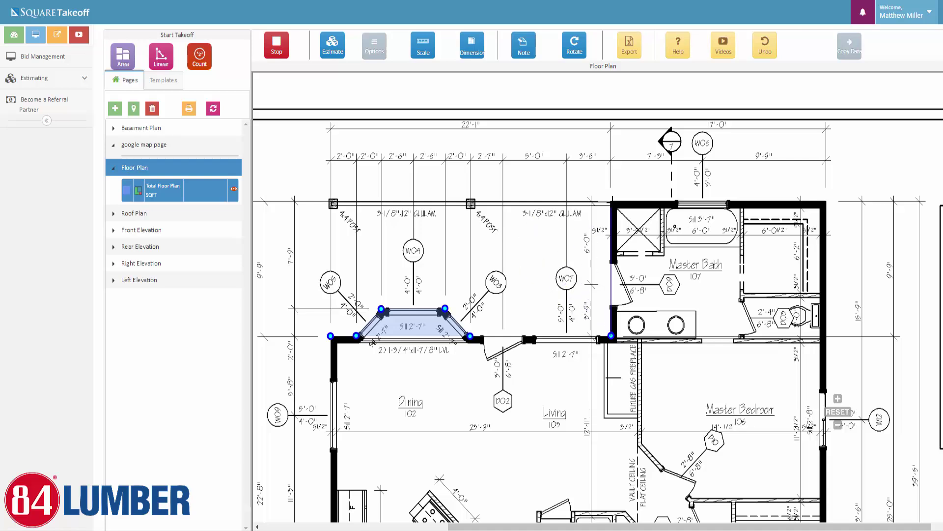
{"action": "left_click", "coordinate": [611, 201]}
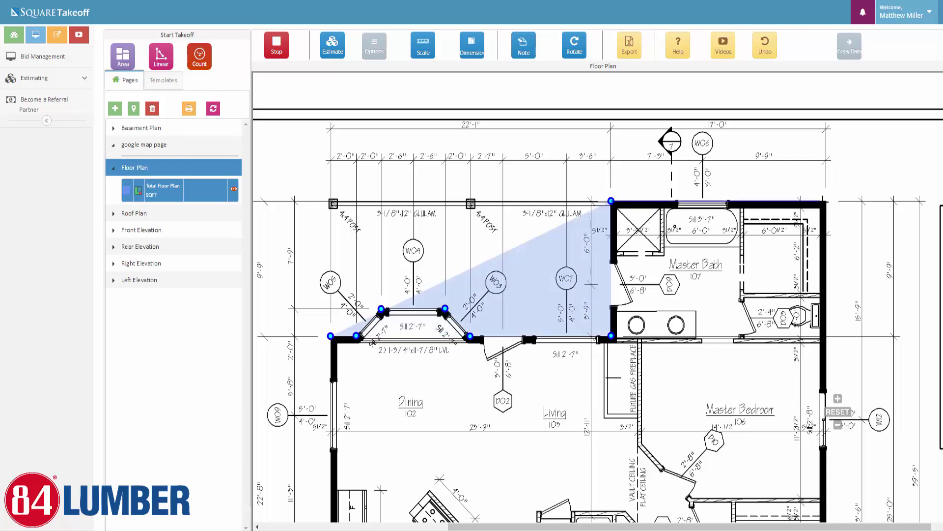
{"action": "left_click", "coordinate": [826, 201]}
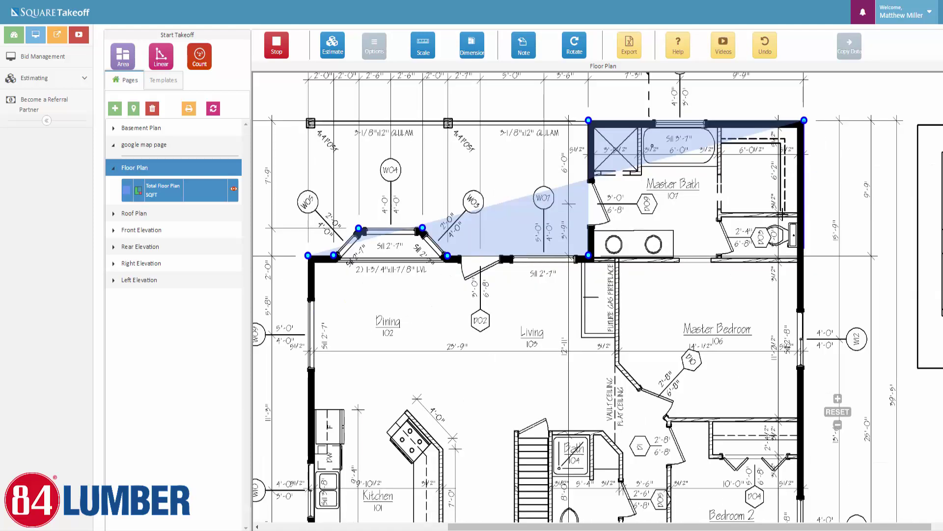
{"action": "left_click_drag", "start_coordinate": [783, 215], "coordinate": [735, 154]}
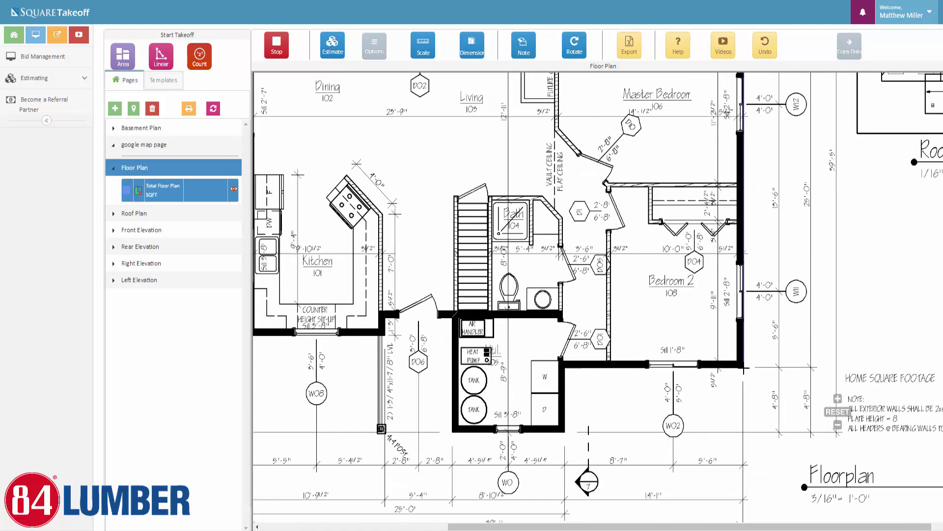
{"action": "left_click", "coordinate": [744, 367]}
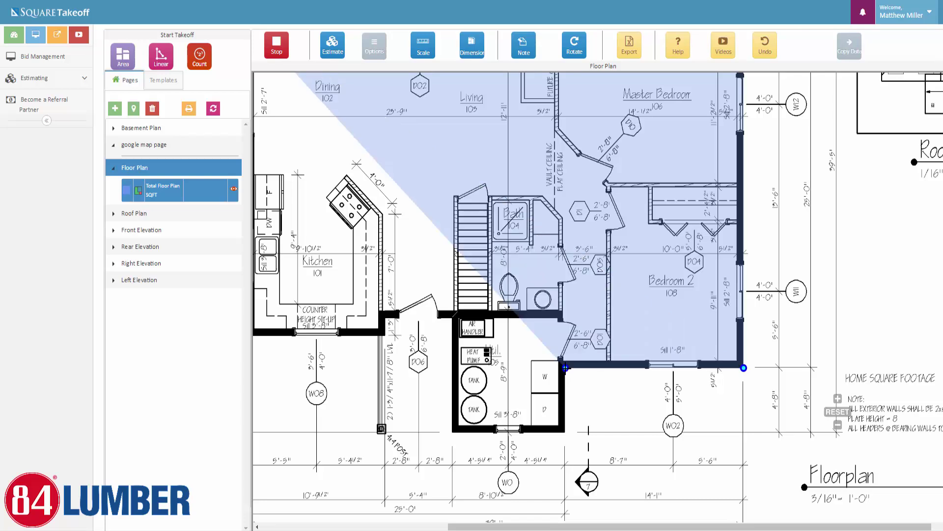
Trace the bottom and kitchen-side corners and close the outline, giving 1161.05 SQFT
{"action": "left_click", "coordinate": [566, 432]}
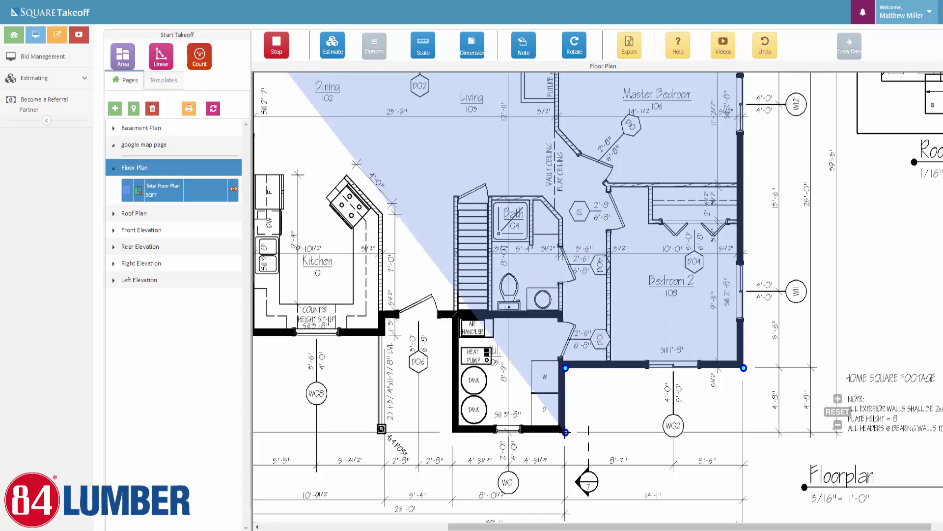
{"action": "left_click", "coordinate": [452, 432]}
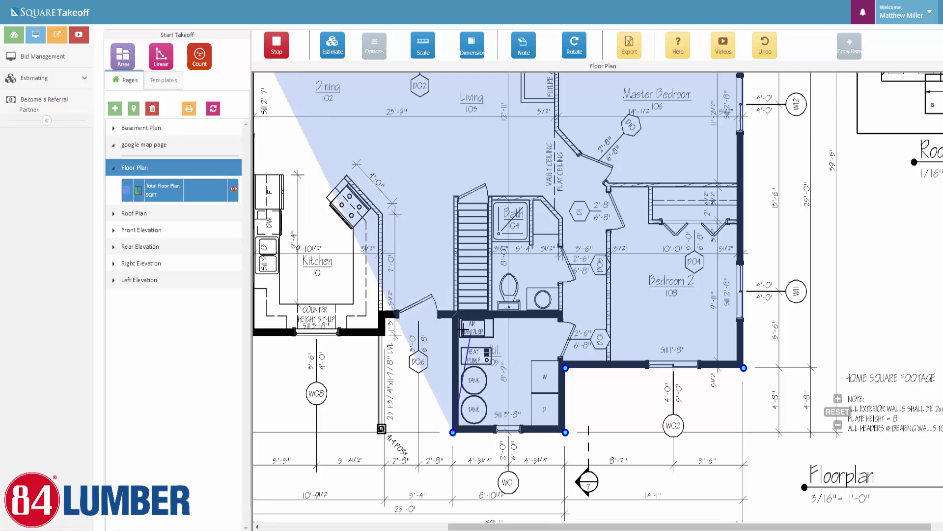
{"action": "left_click", "coordinate": [453, 318]}
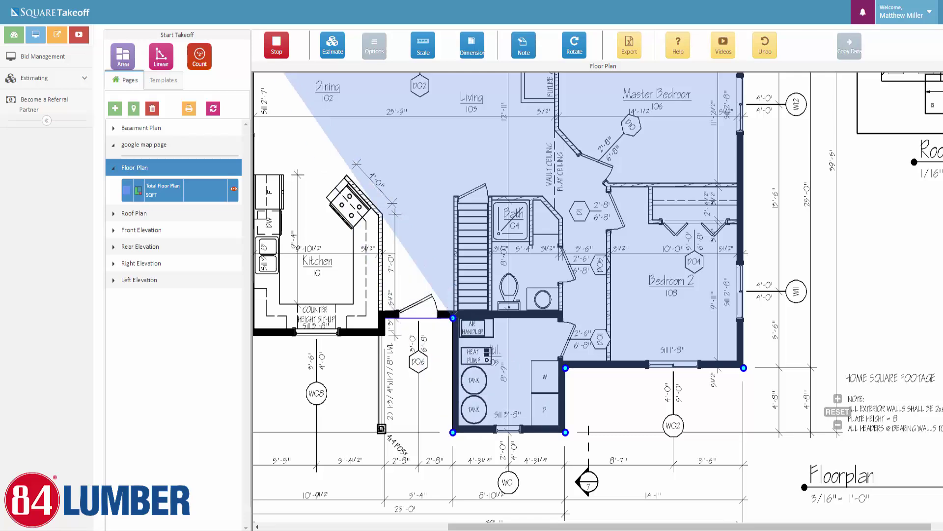
{"action": "left_click", "coordinate": [386, 318]}
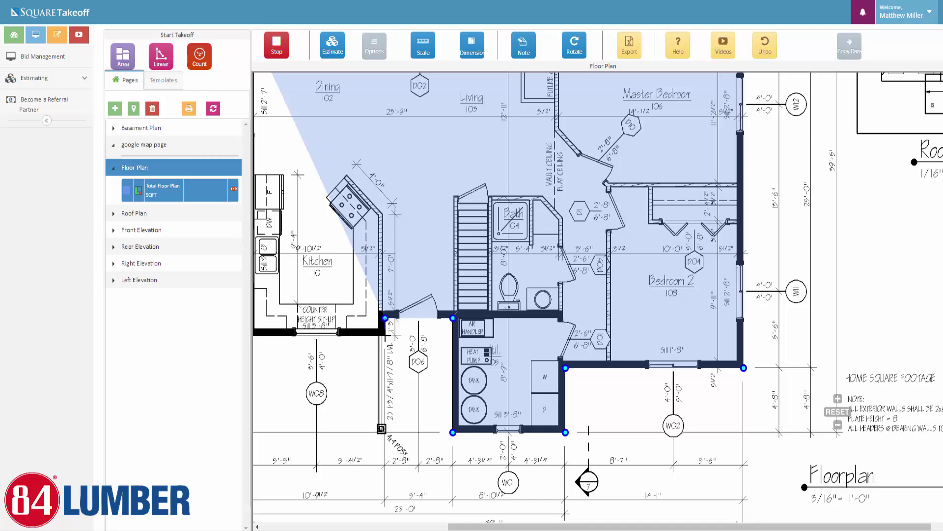
{"action": "left_click", "coordinate": [385, 336]}
{"action": "left_click_drag", "start_coordinate": [358, 340], "coordinate": [466, 348]}
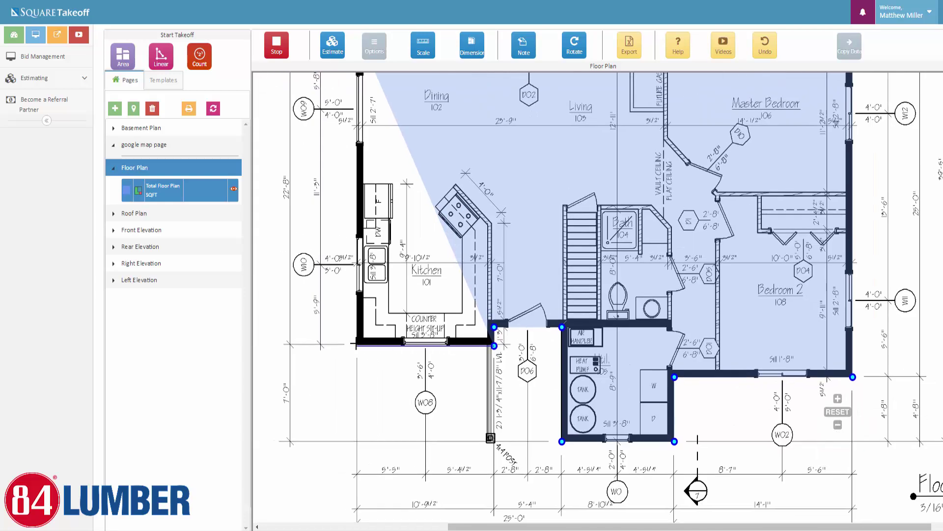
{"action": "left_click", "coordinate": [357, 346]}
{"action": "left_click_drag", "start_coordinate": [386, 214], "coordinate": [369, 310]}
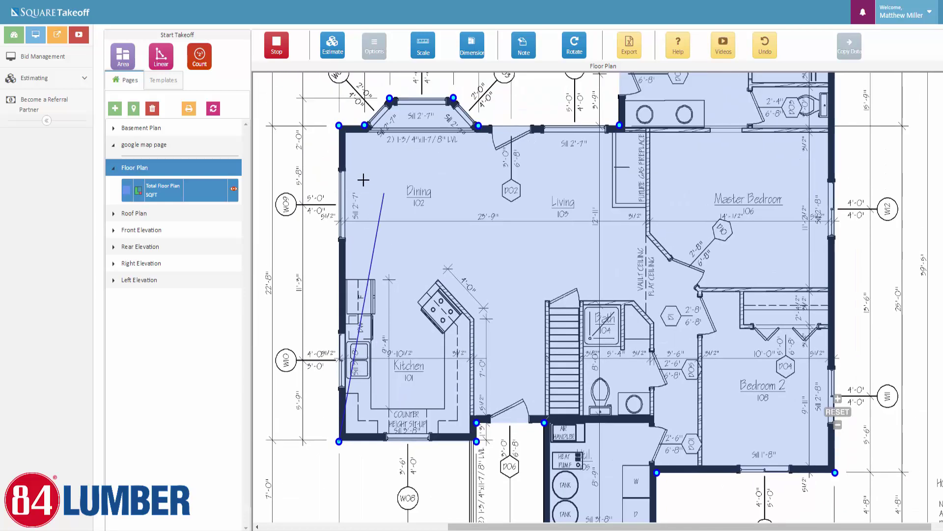
{"action": "double_click", "coordinate": [338, 126]}
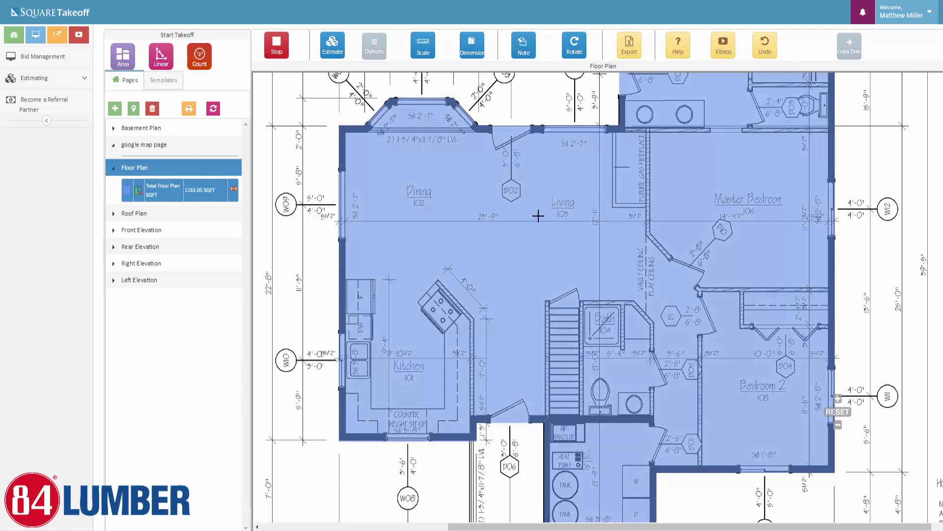
Select the Total Floor Plan area and choose Subtract from its Options
{"action": "left_click", "coordinate": [274, 43]}
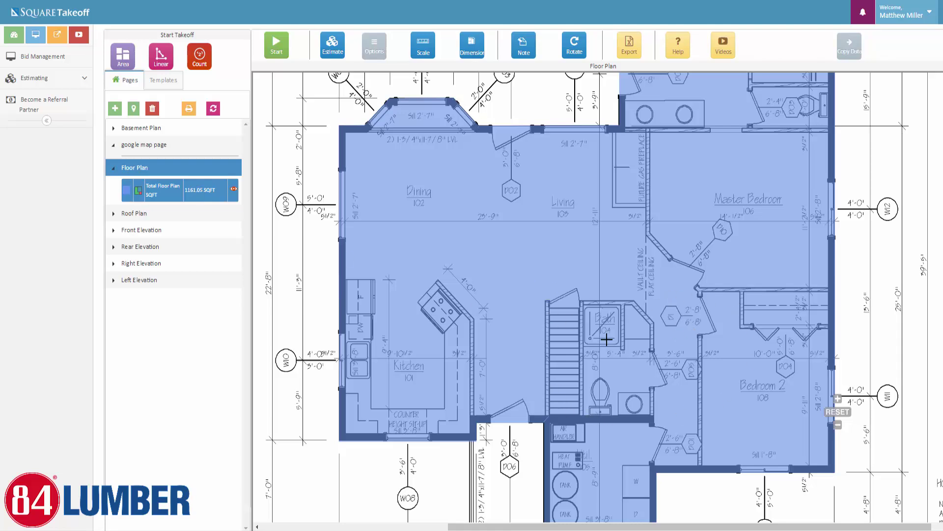
{"action": "scroll", "coordinate": [561, 369], "scroll_direction": "up", "scroll_amount": 1}
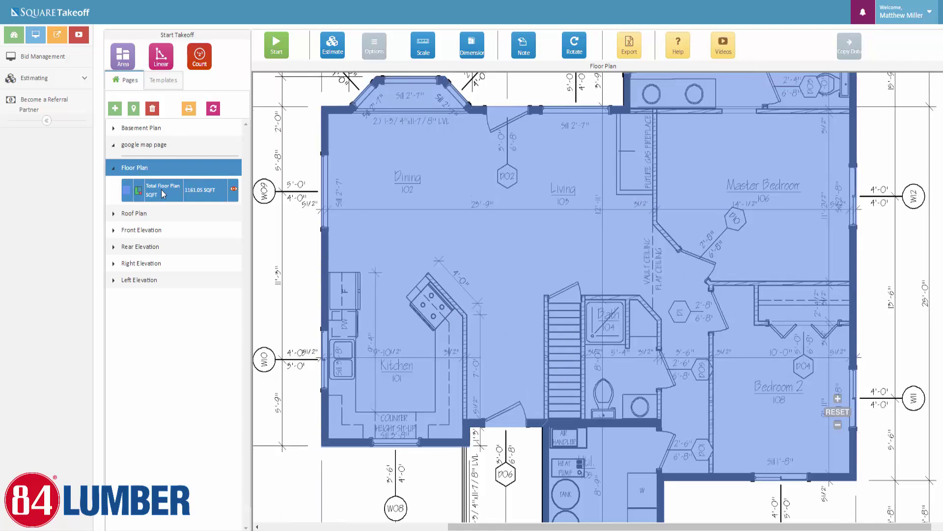
{"action": "left_click", "coordinate": [186, 195]}
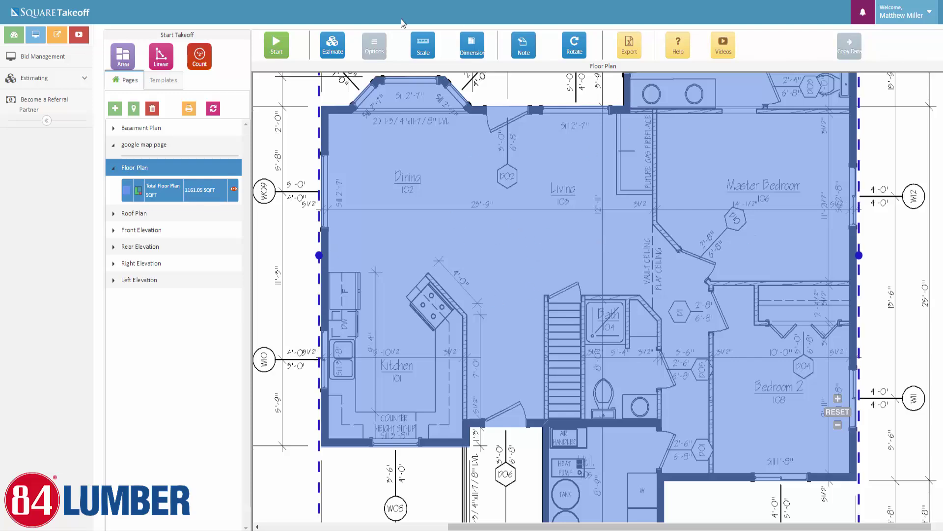
{"action": "left_click", "coordinate": [375, 48]}
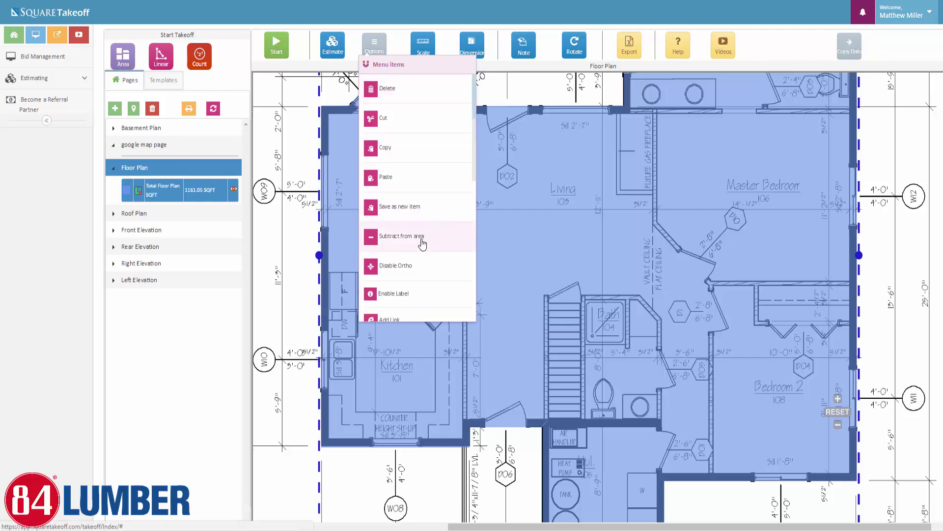
{"action": "left_click", "coordinate": [422, 236]}
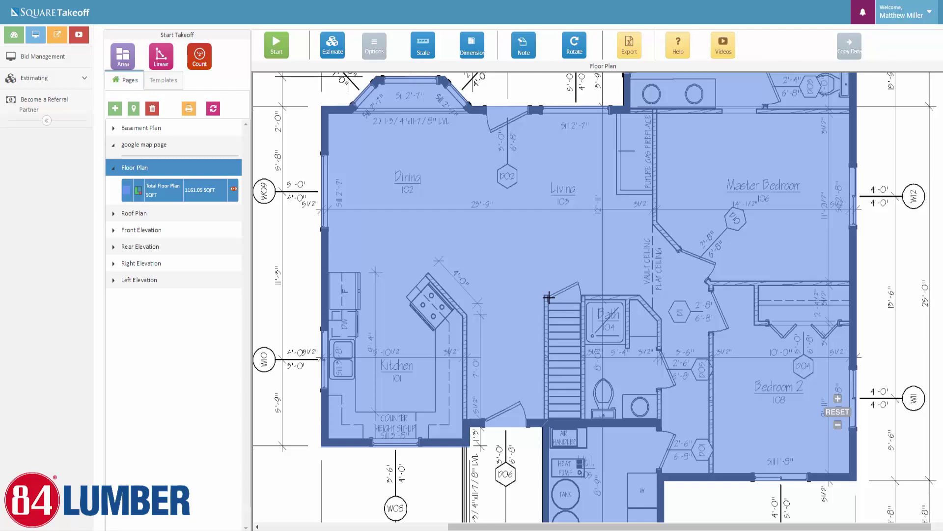
Outline the staircase's four corners to cut it out, reducing the area to 1143.10 SQFT
{"action": "scroll", "coordinate": [558, 326], "scroll_direction": "up", "scroll_amount": 3}
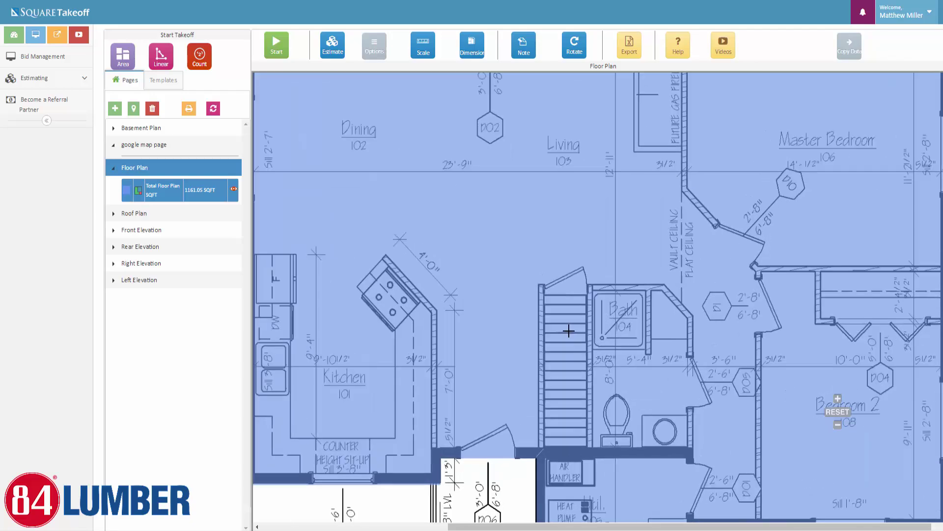
{"action": "scroll", "coordinate": [584, 329], "scroll_direction": "up", "scroll_amount": 3}
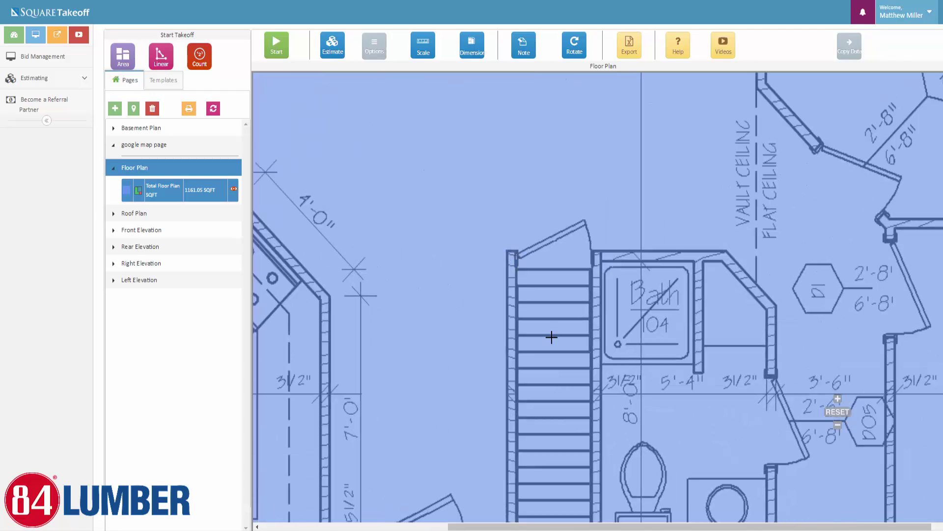
{"action": "scroll", "coordinate": [552, 321], "scroll_direction": "up", "scroll_amount": 1}
{"action": "left_click_drag", "start_coordinate": [552, 322], "coordinate": [545, 305]}
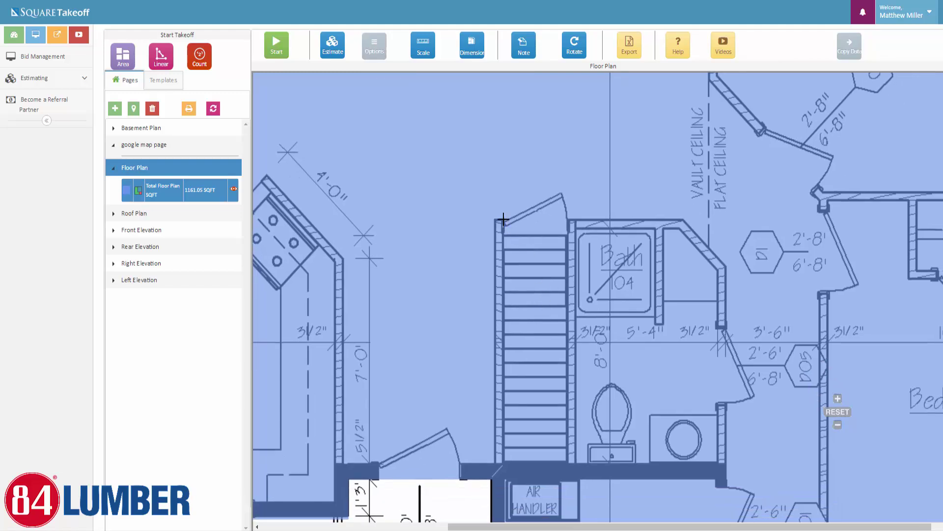
{"action": "left_click", "coordinate": [503, 218]}
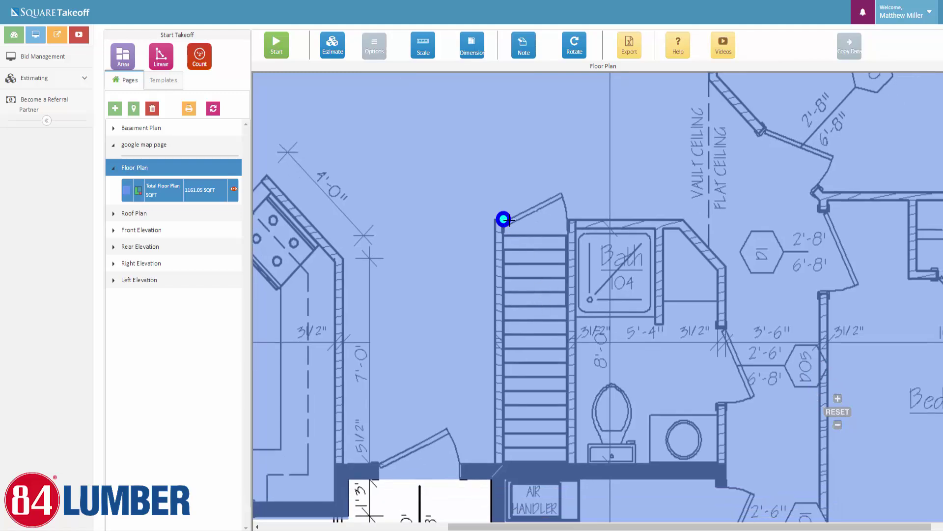
{"action": "left_click", "coordinate": [569, 219]}
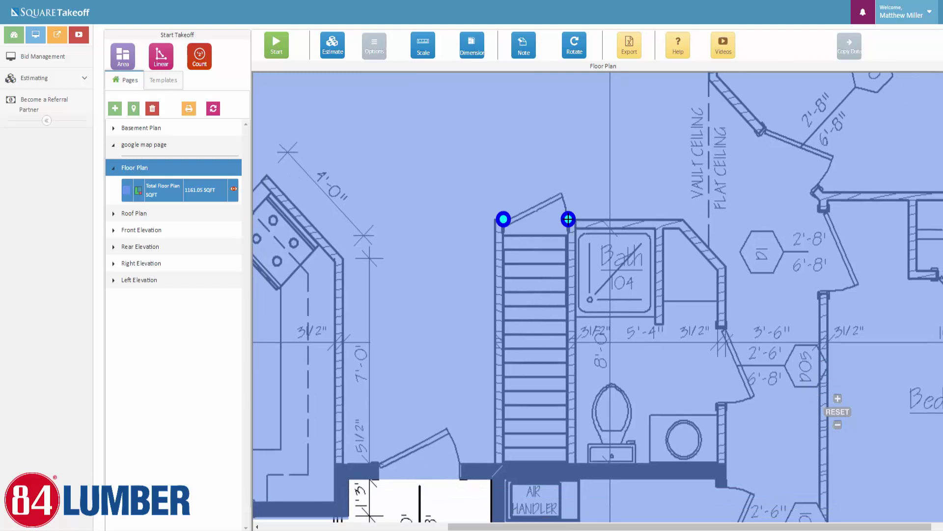
{"action": "left_click", "coordinate": [569, 448]}
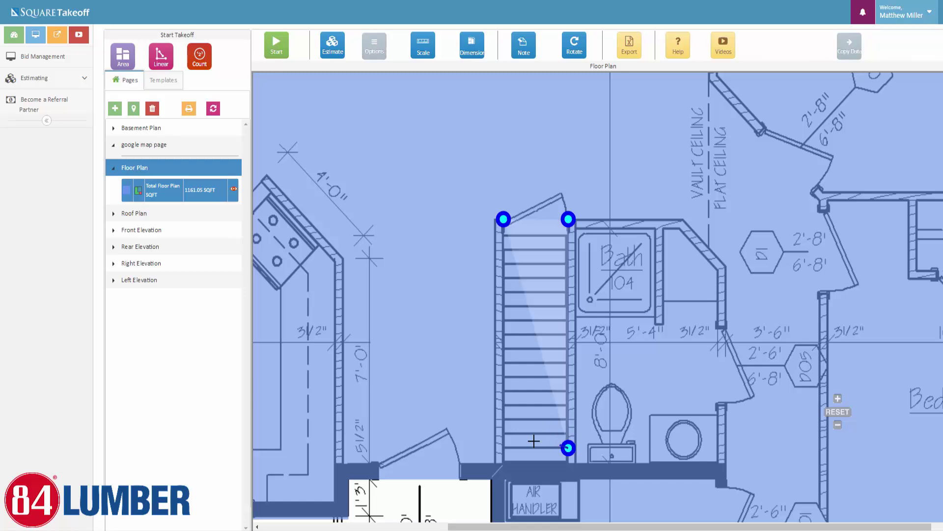
{"action": "left_click", "coordinate": [503, 448]}
{"action": "left_click", "coordinate": [503, 218]}
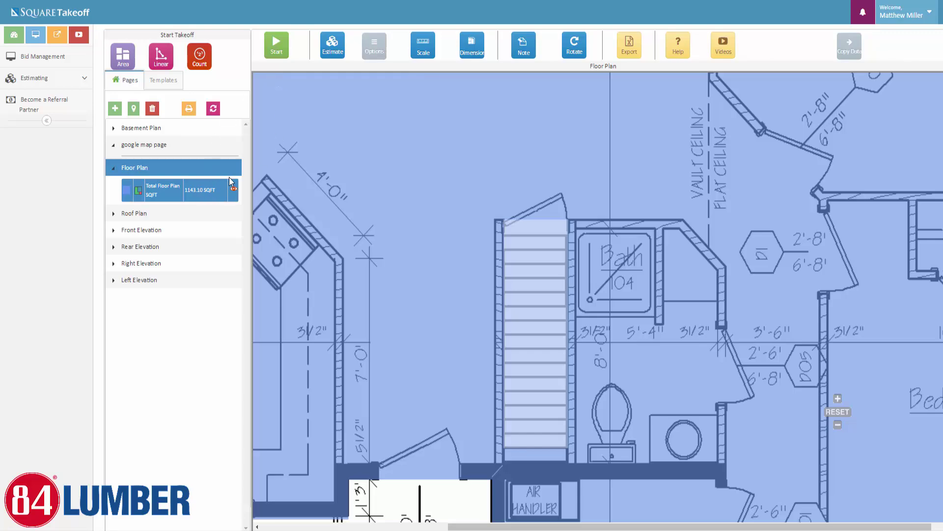
Switch from the Floor Plan to the Roof Plan page and bring its drawing into view
{"action": "scroll", "coordinate": [699, 380], "scroll_direction": "down", "scroll_amount": 5}
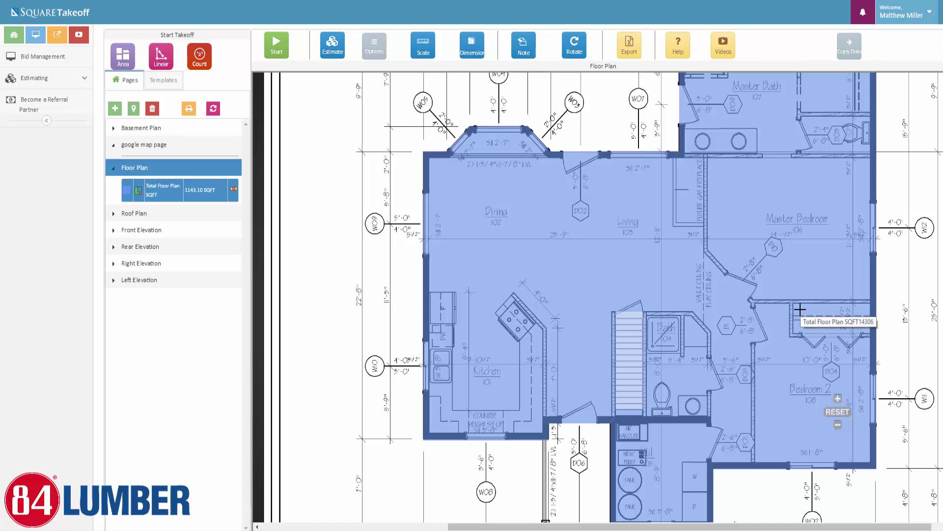
{"action": "scroll", "coordinate": [858, 320], "scroll_direction": "down", "scroll_amount": 1}
{"action": "left_click_drag", "start_coordinate": [916, 255], "coordinate": [859, 257]}
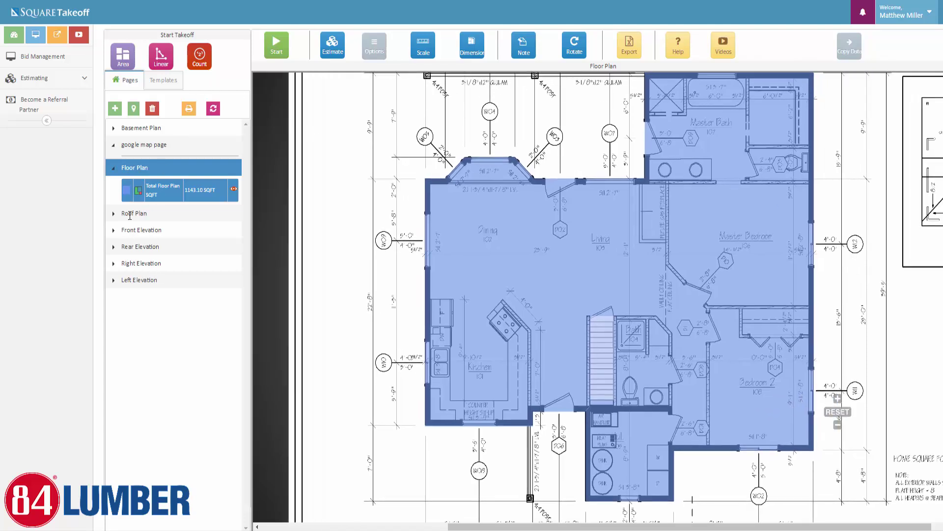
{"action": "left_click", "coordinate": [129, 215]}
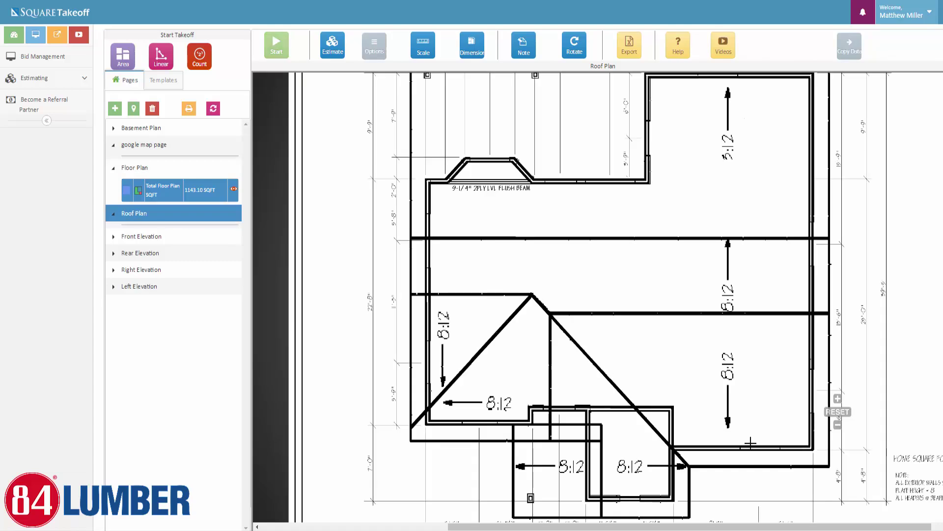
{"action": "left_click", "coordinate": [118, 65]}
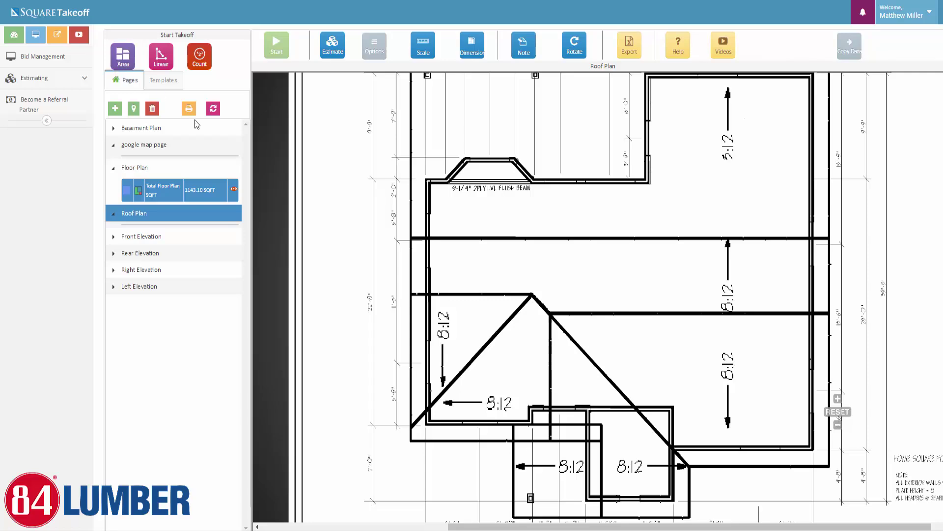
{"action": "scroll", "coordinate": [610, 231], "scroll_direction": "down", "scroll_amount": 3}
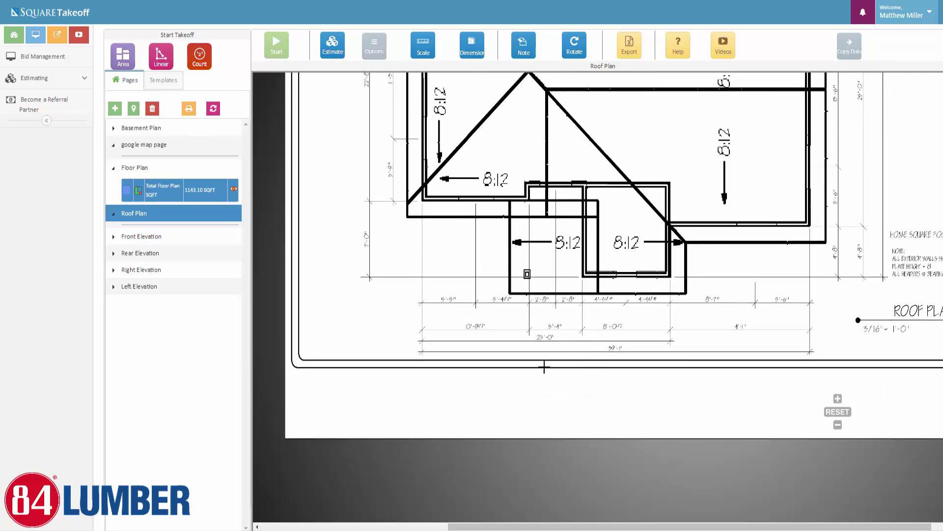
{"action": "scroll", "coordinate": [629, 367], "scroll_direction": "up", "scroll_amount": 3}
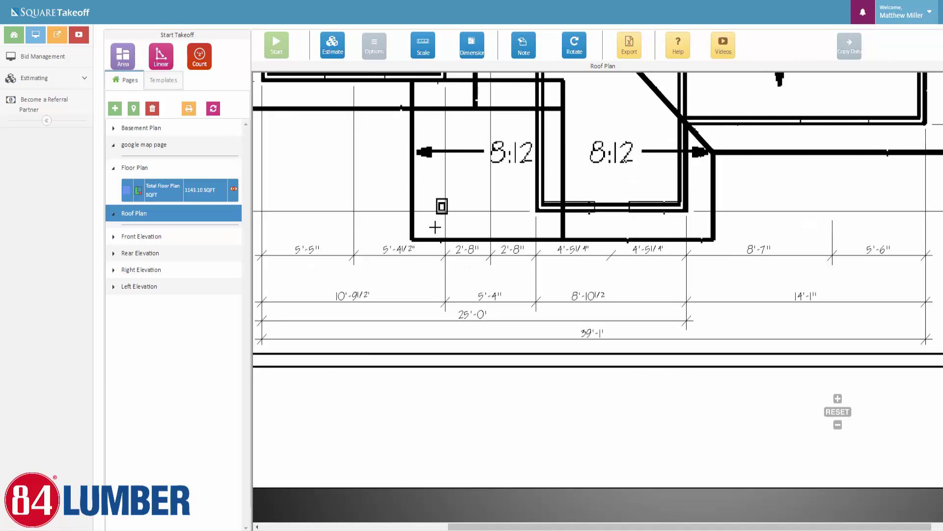
Set the Roof Plan scale to Imperial with a 39 ft 1 in reference length
{"action": "left_click", "coordinate": [421, 44]}
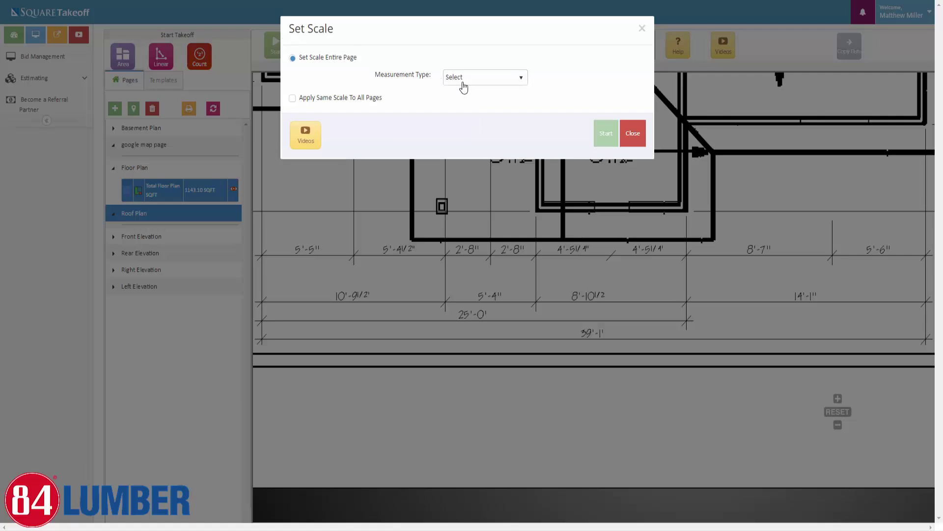
{"action": "left_click", "coordinate": [464, 81]}
{"action": "left_click", "coordinate": [458, 111]}
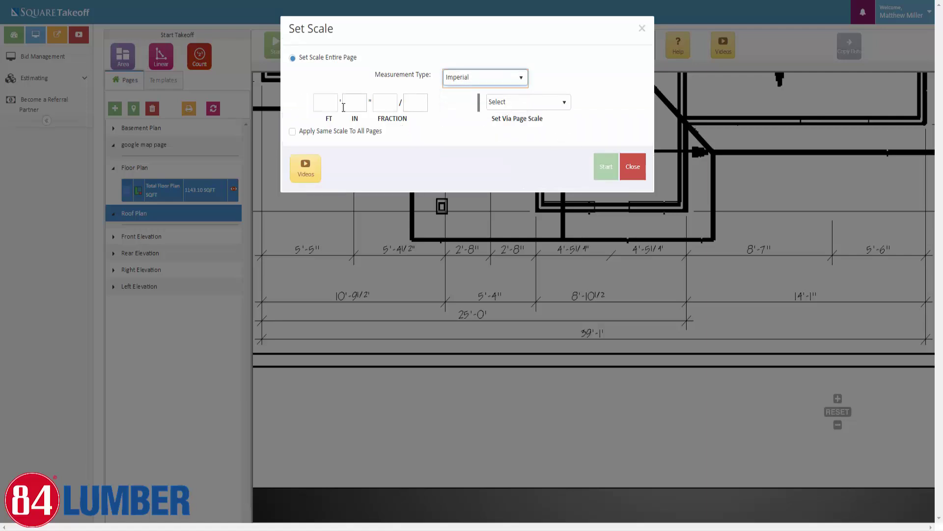
{"action": "left_click", "coordinate": [325, 102]}
{"action": "type", "text": "39"}
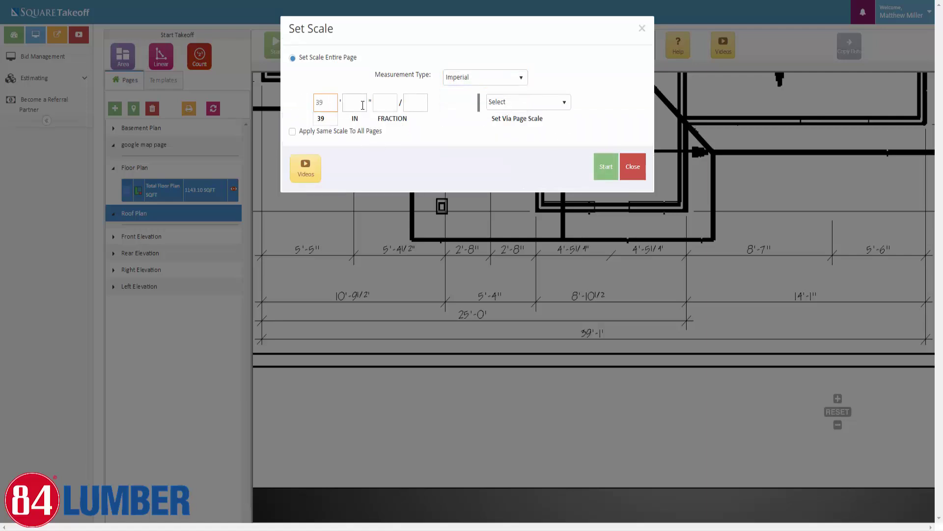
{"action": "left_click", "coordinate": [363, 105]}
{"action": "type", "text": "1"}
{"action": "left_click", "coordinate": [604, 169]}
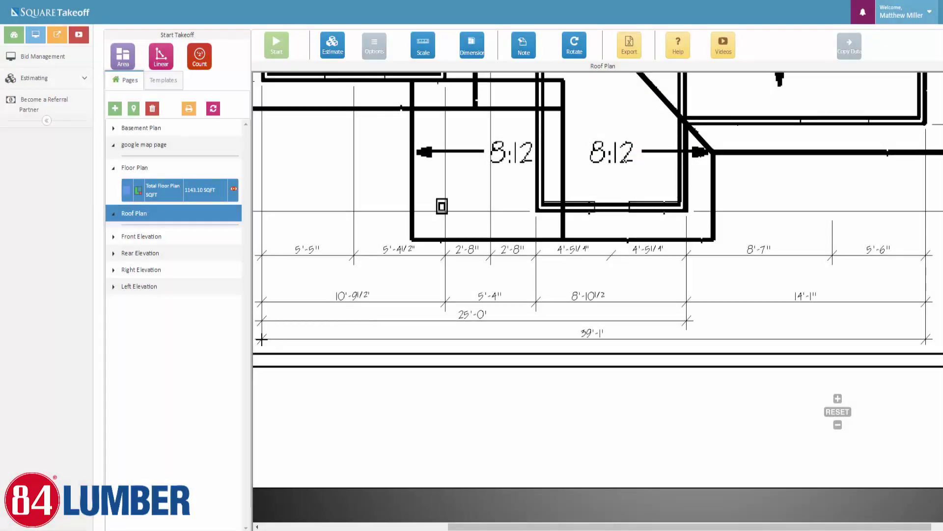
With Ortho on, draw the reference line between the ends of the 39'-1" dimension
{"action": "left_click", "coordinate": [262, 340]}
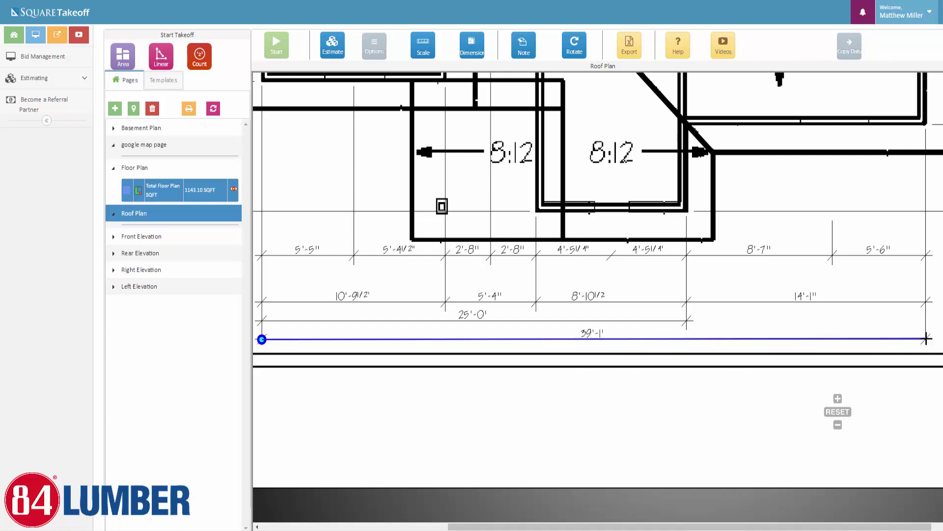
{"action": "left_click", "coordinate": [374, 44]}
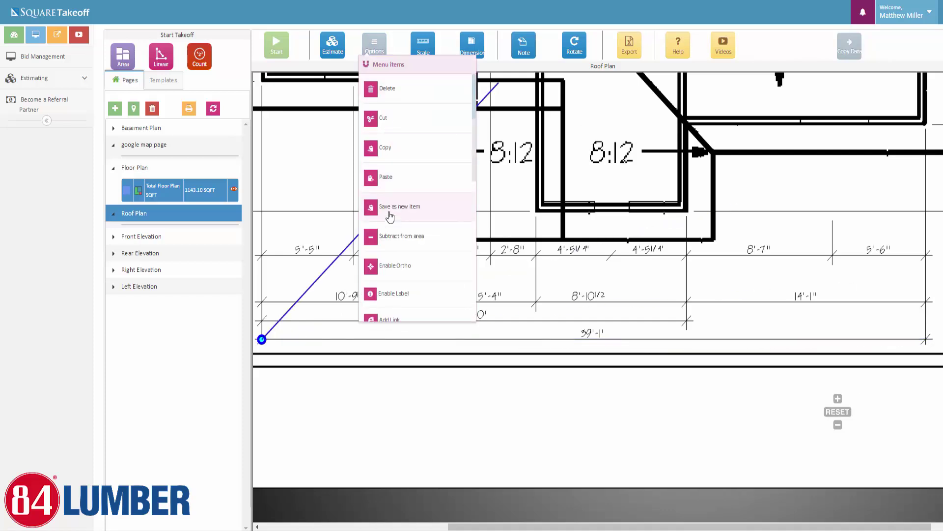
{"action": "left_click", "coordinate": [398, 266]}
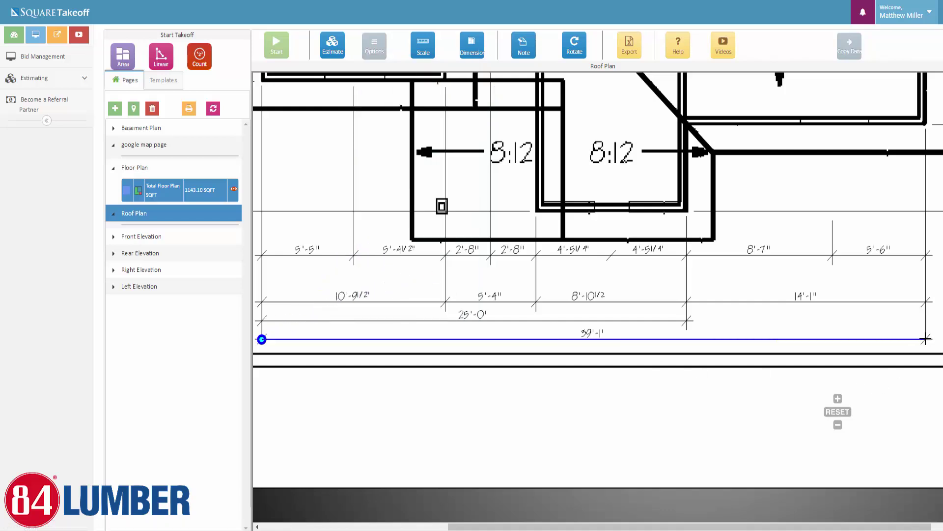
{"action": "left_click", "coordinate": [926, 339]}
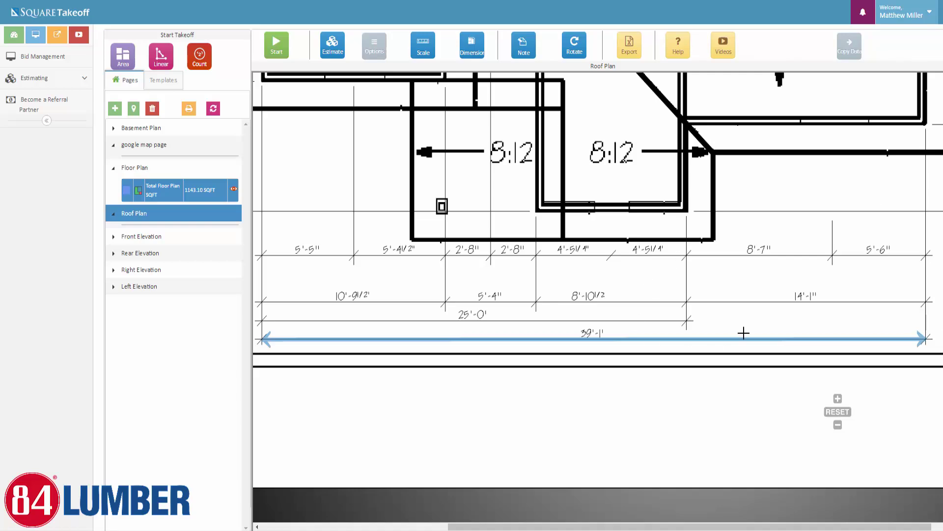
{"action": "scroll", "coordinate": [471, 289], "scroll_direction": "down", "scroll_amount": 4}
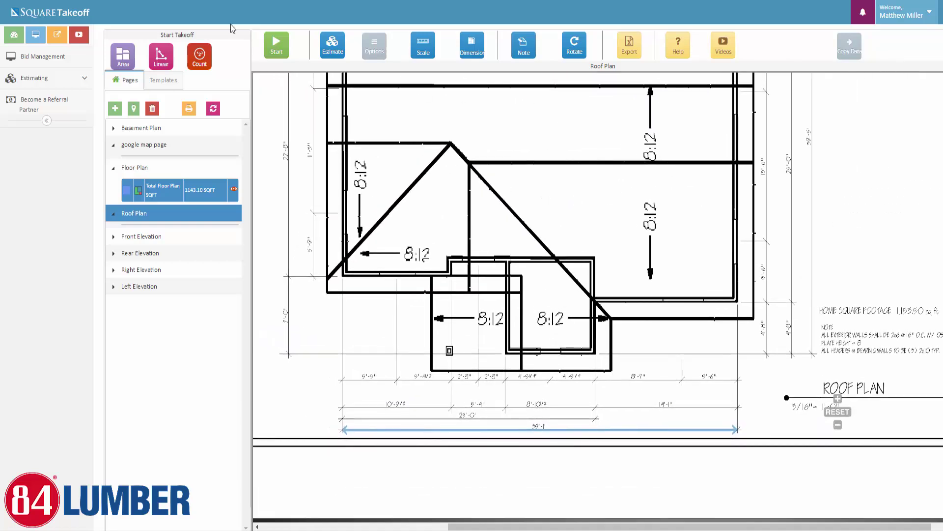
Add a new area layout and enter '8/12' as its name
{"action": "left_click", "coordinate": [123, 59]}
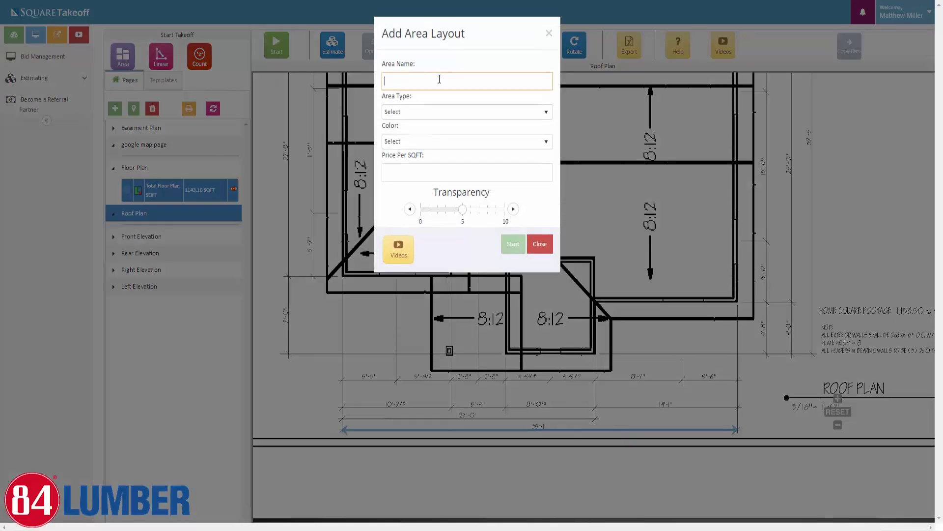
{"action": "type", "text": "8/12 Roof Area SQFT"}
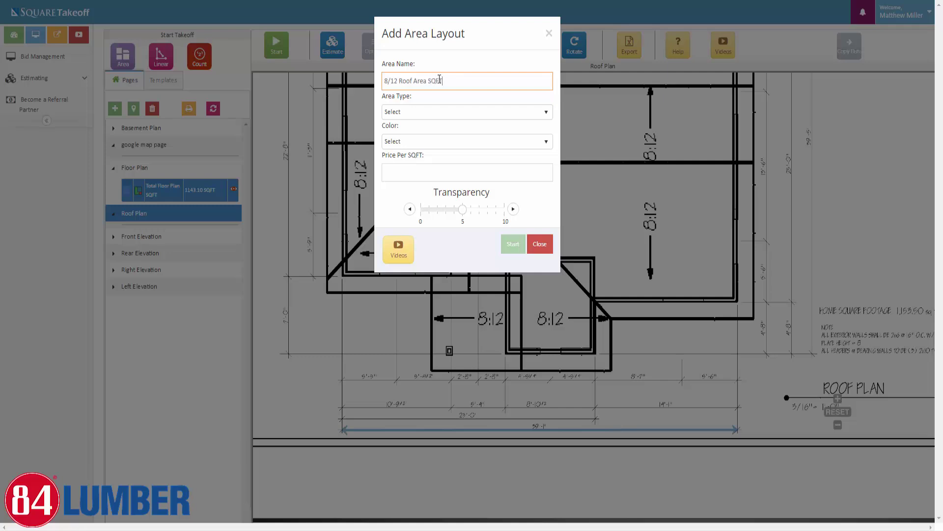
Make the 8/12 layout a Roof Area with 8/12 pitch, DarkSeaGreen colour and transparency about 8
{"action": "left_click", "coordinate": [459, 112]}
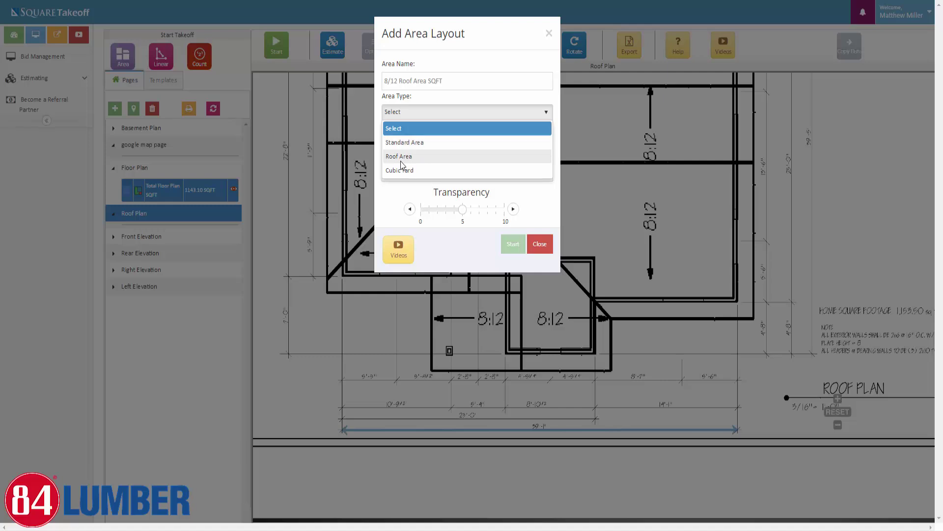
{"action": "left_click", "coordinate": [401, 159]}
{"action": "left_click", "coordinate": [515, 132]}
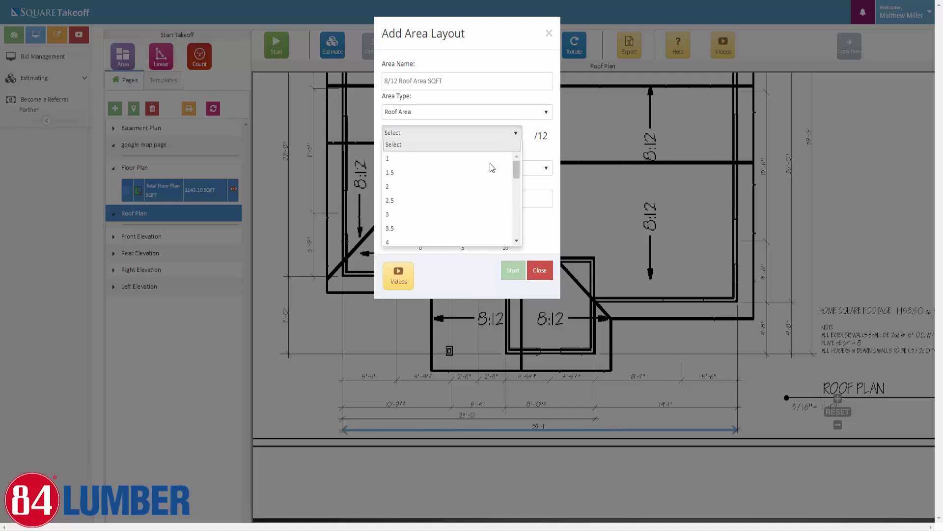
{"action": "scroll", "coordinate": [453, 199], "scroll_direction": "down", "scroll_amount": 4}
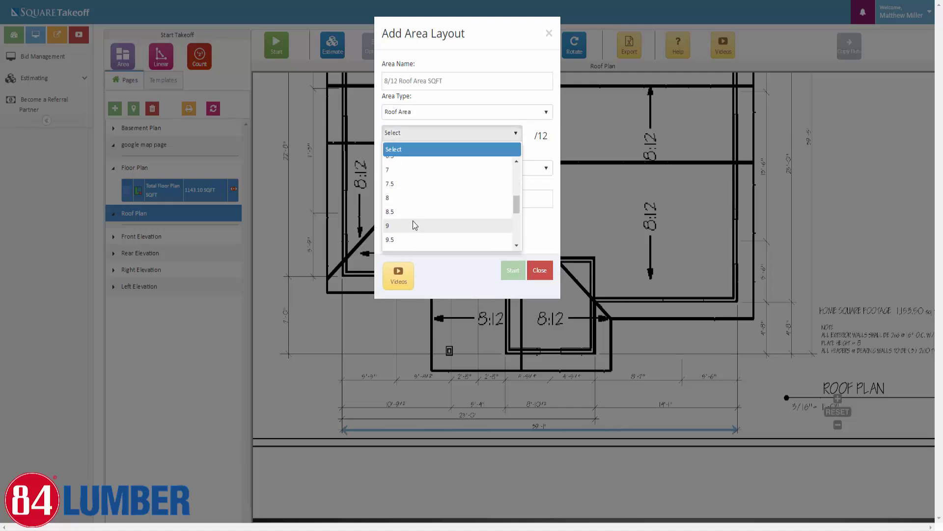
{"action": "left_click", "coordinate": [400, 197]}
{"action": "left_click", "coordinate": [503, 168]}
{"action": "scroll", "coordinate": [473, 219], "scroll_direction": "down", "scroll_amount": 4}
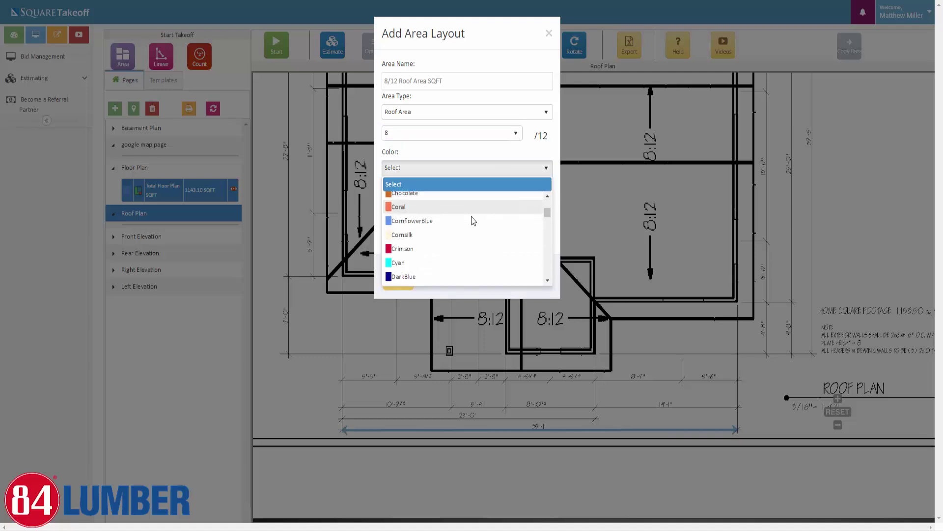
{"action": "scroll", "coordinate": [473, 221], "scroll_direction": "down", "scroll_amount": 3}
{"action": "left_click", "coordinate": [477, 226]}
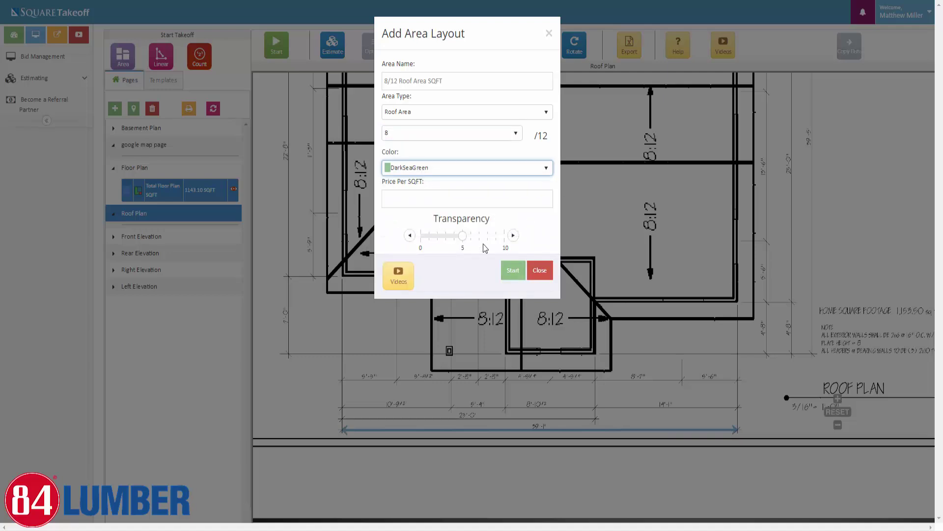
{"action": "left_click", "coordinate": [487, 235]}
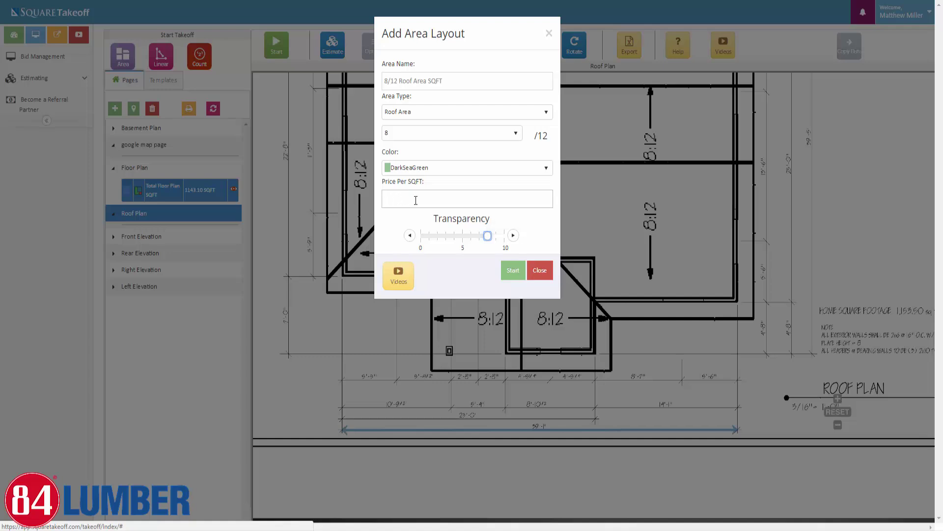
Create the 8/12 layout and outline the right roof section from the ridge down to the hip
{"action": "left_click", "coordinate": [513, 271]}
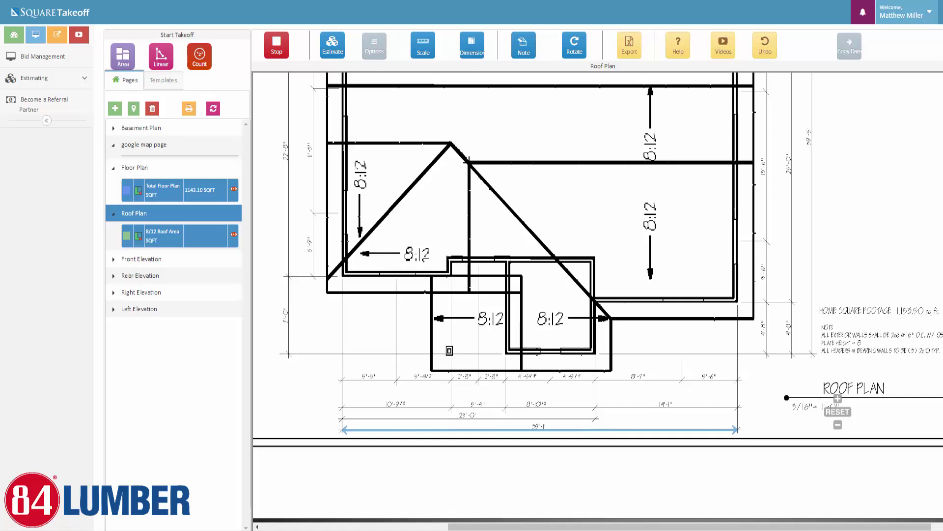
{"action": "left_click", "coordinate": [754, 162]}
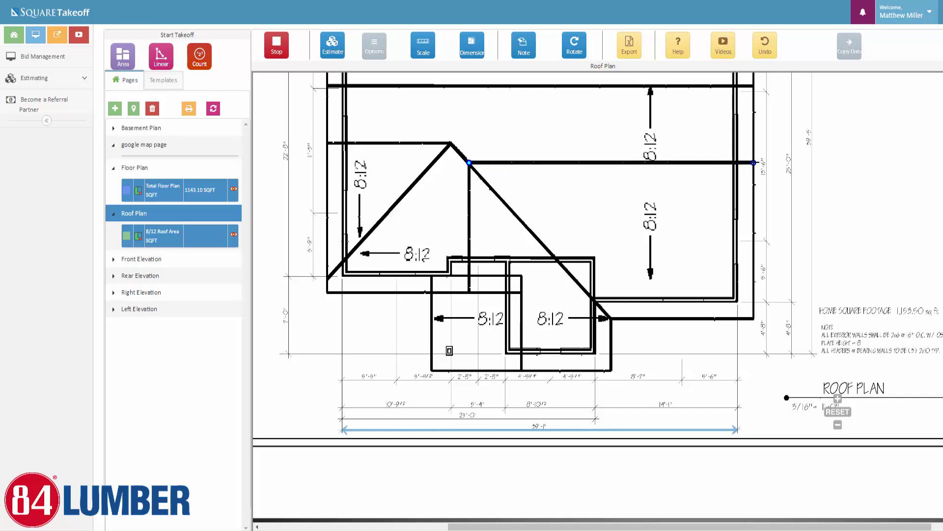
{"action": "left_click", "coordinate": [754, 318]}
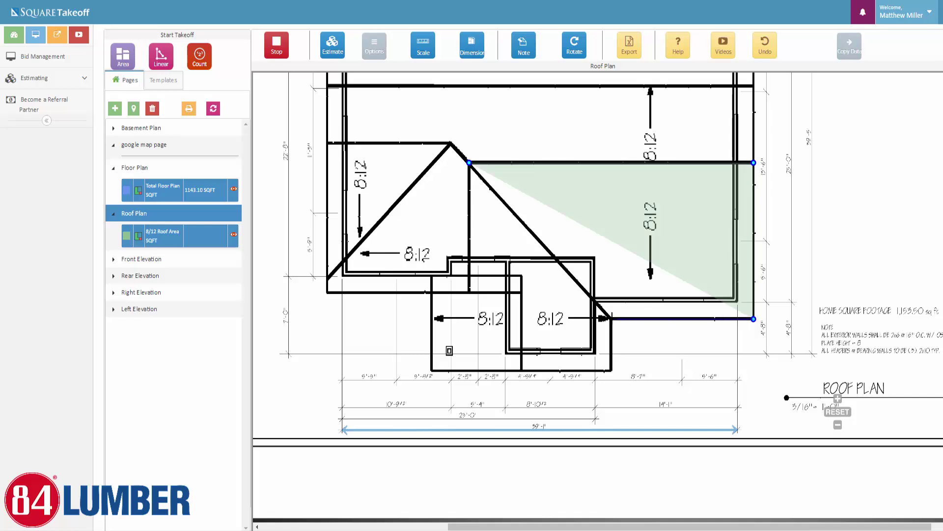
{"action": "left_click", "coordinate": [610, 319]}
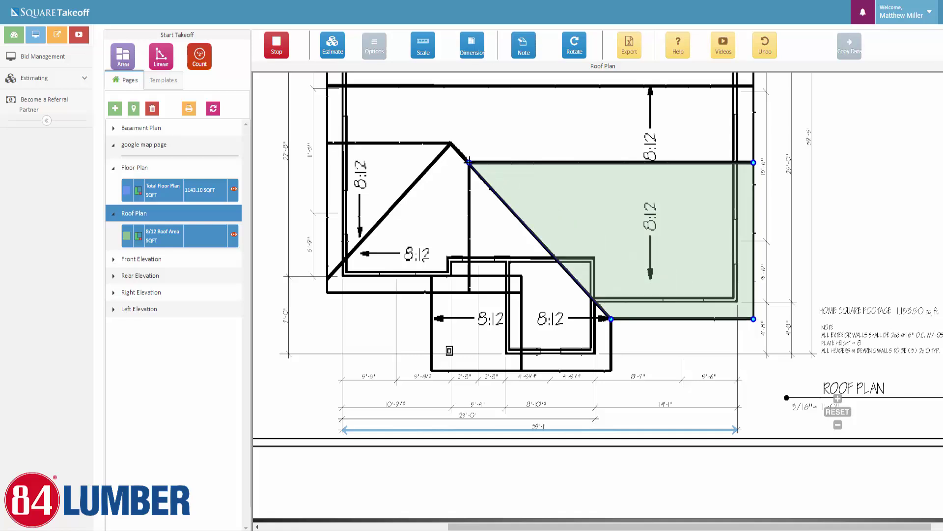
{"action": "left_click", "coordinate": [469, 162]}
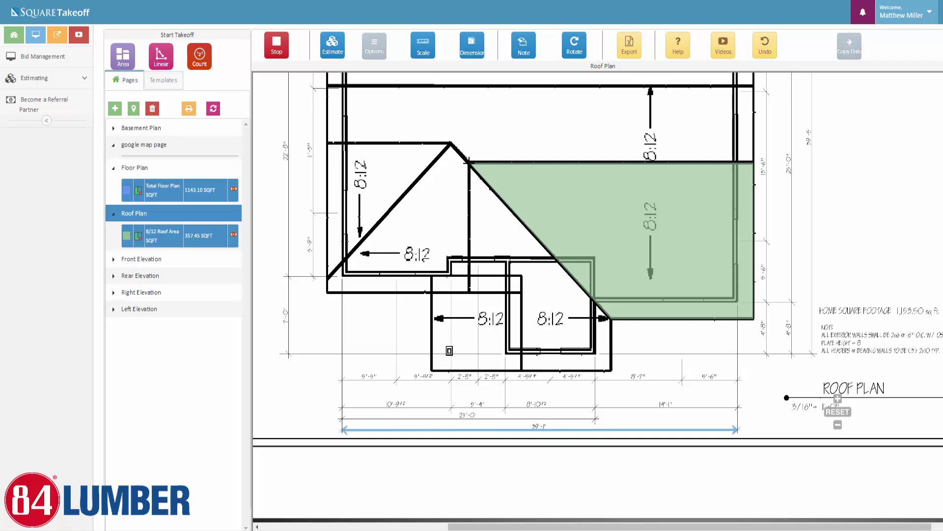
Outline the lower roof section from the ridge junction down and around its left side
{"action": "left_click", "coordinate": [469, 162]}
{"action": "left_click", "coordinate": [612, 319]}
{"action": "left_click", "coordinate": [611, 370]}
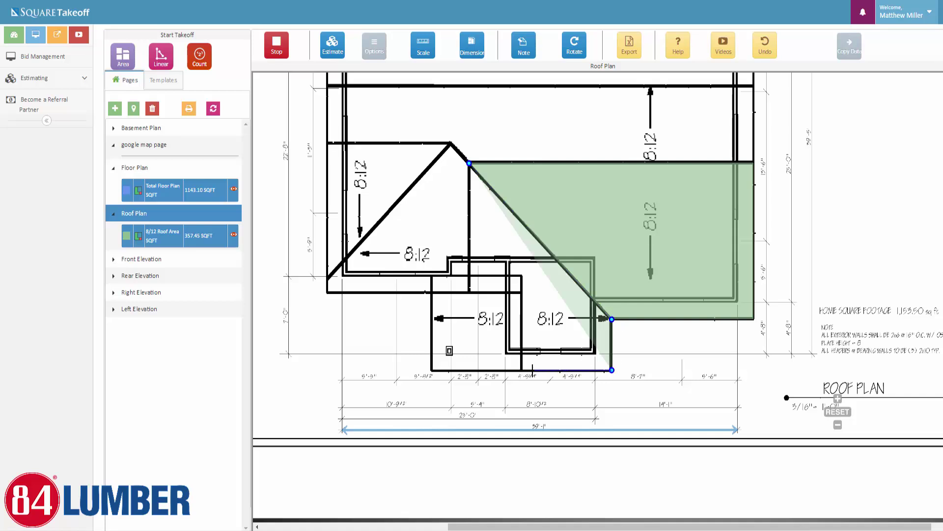
{"action": "left_click", "coordinate": [521, 369]}
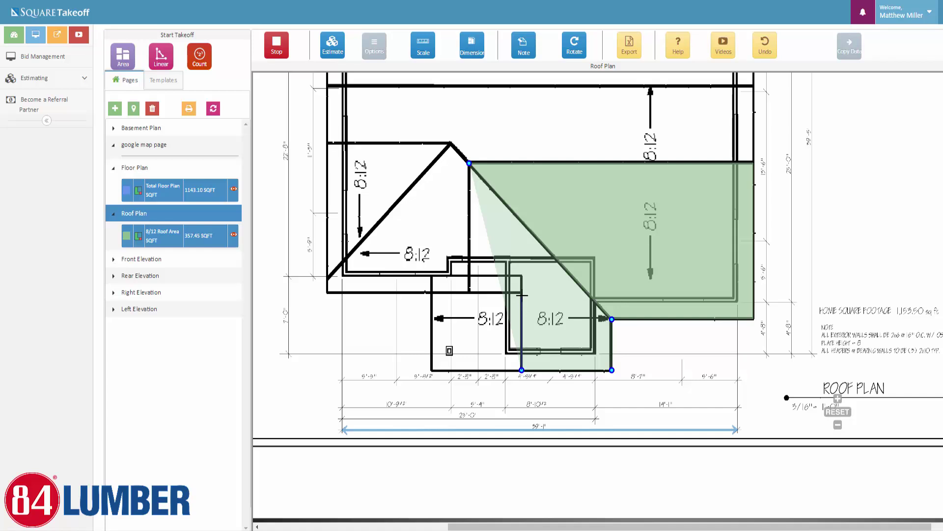
{"action": "left_click", "coordinate": [522, 291]}
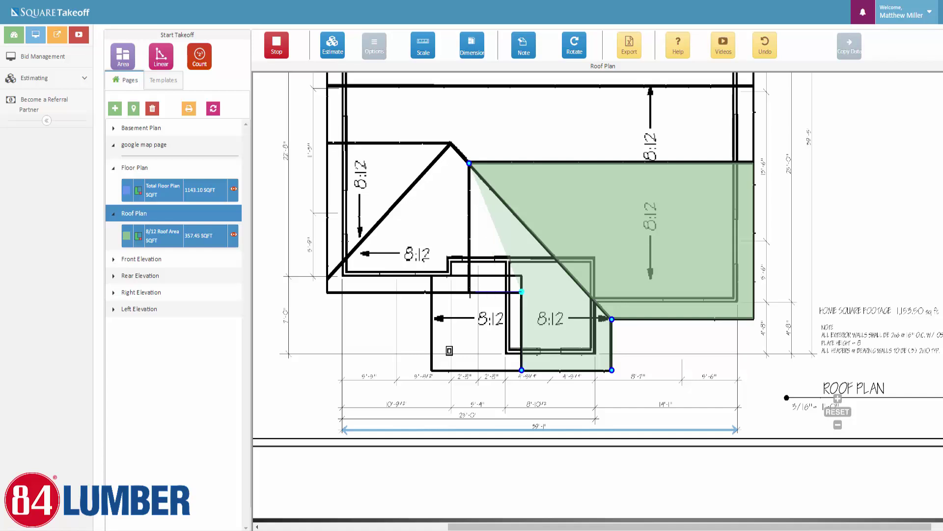
{"action": "left_click", "coordinate": [470, 291]}
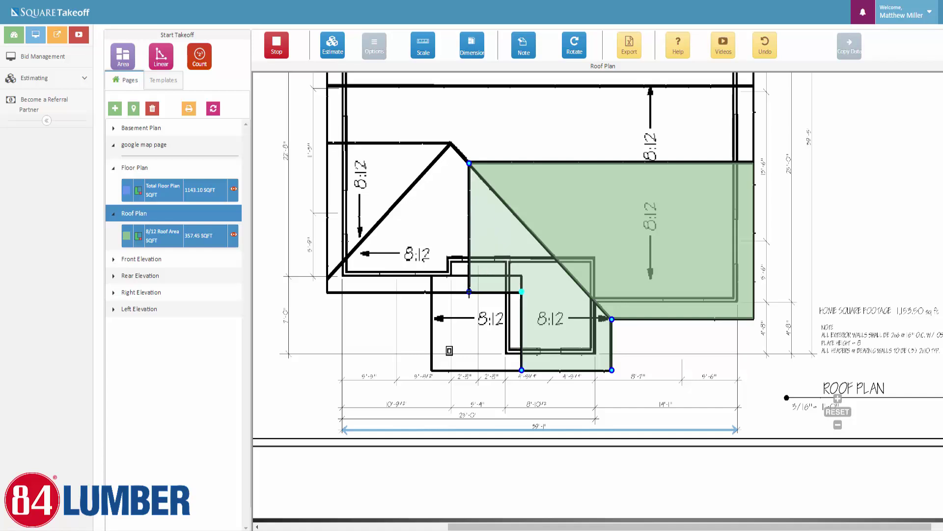
{"action": "left_click", "coordinate": [469, 162]}
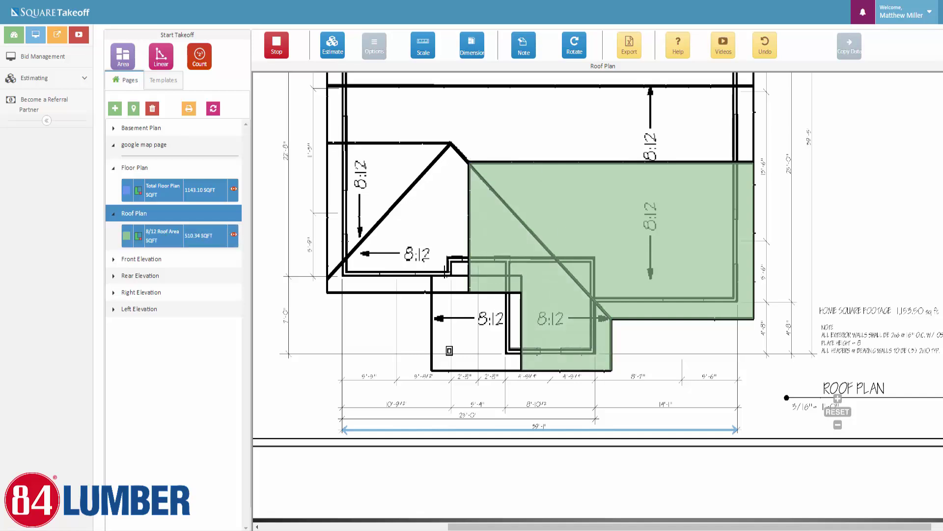
Outline the small rectangular roof section, bringing the total to 602.93 SQFT, and begin the peak outline
{"action": "left_click", "coordinate": [431, 275]}
{"action": "left_click", "coordinate": [521, 276]}
{"action": "left_click", "coordinate": [522, 371]}
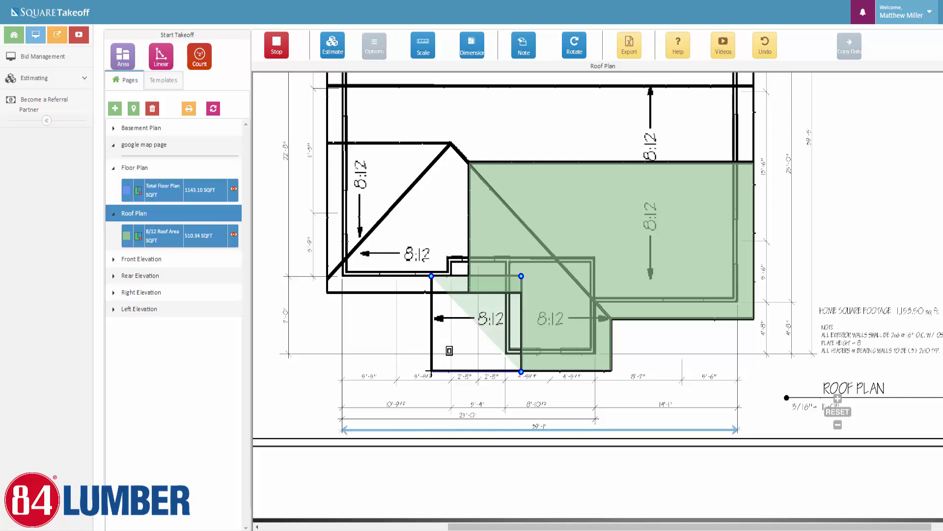
{"action": "left_click", "coordinate": [432, 371]}
{"action": "left_click", "coordinate": [432, 276]}
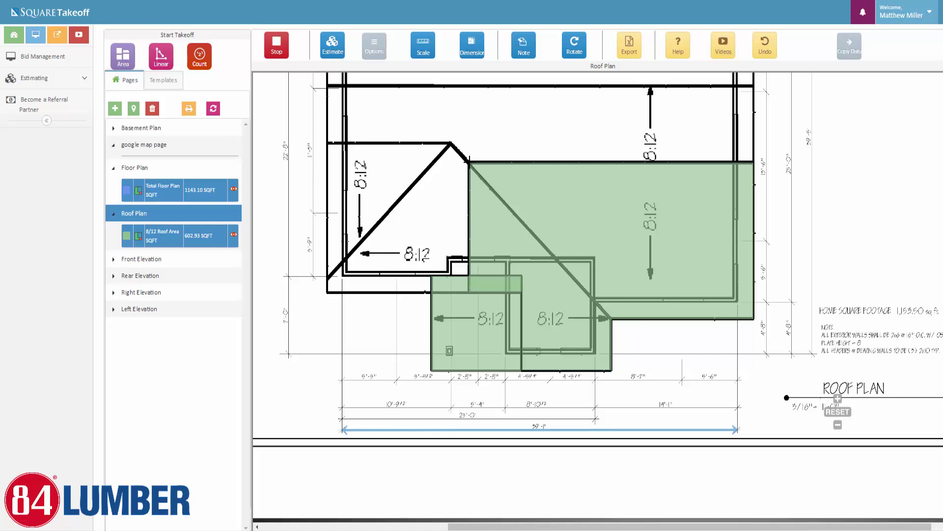
{"action": "left_click", "coordinate": [469, 161]}
{"action": "left_click", "coordinate": [451, 142]}
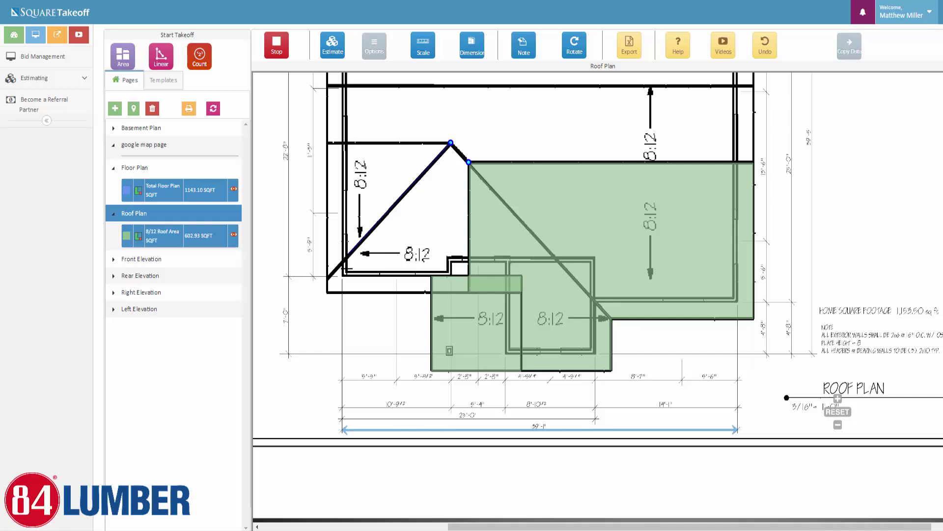
Close the hip outline at the ridge junction and outline the left triangular wing from the peak
{"action": "left_click", "coordinate": [327, 278]}
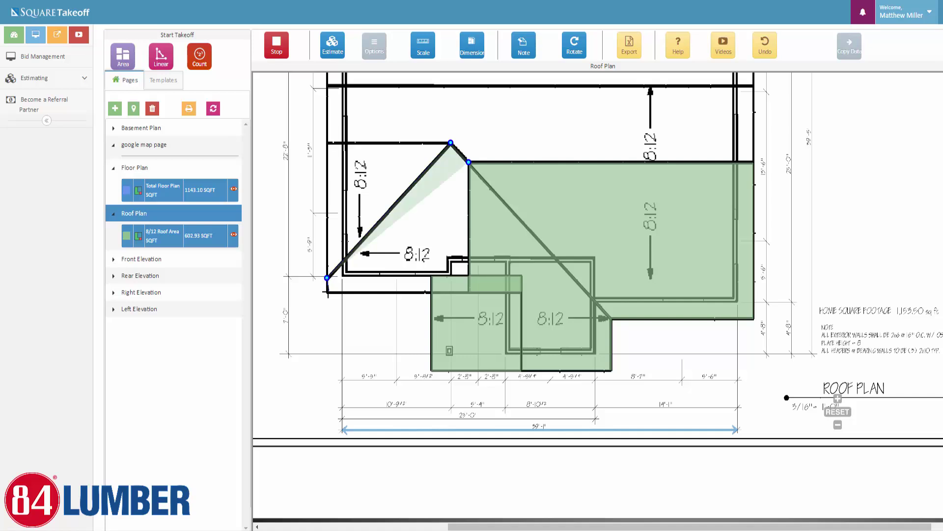
{"action": "left_click", "coordinate": [327, 293]}
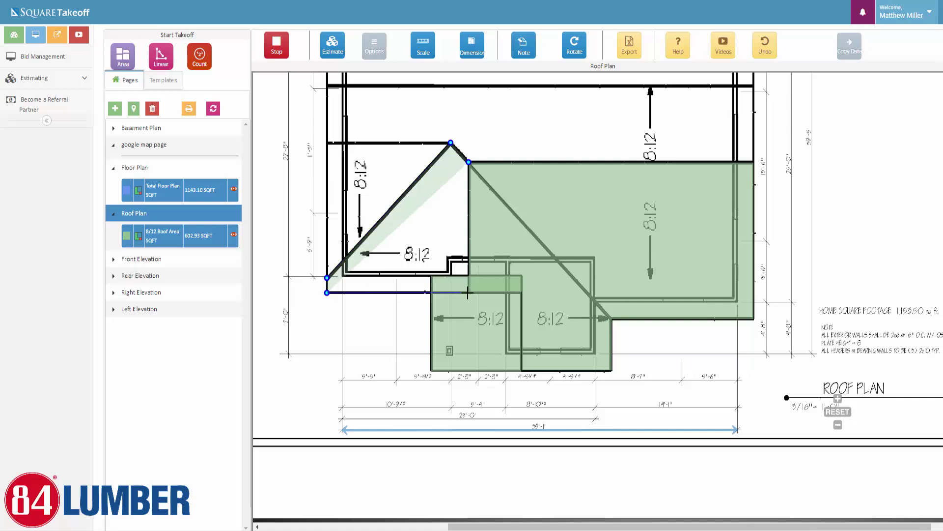
{"action": "left_click", "coordinate": [469, 162]}
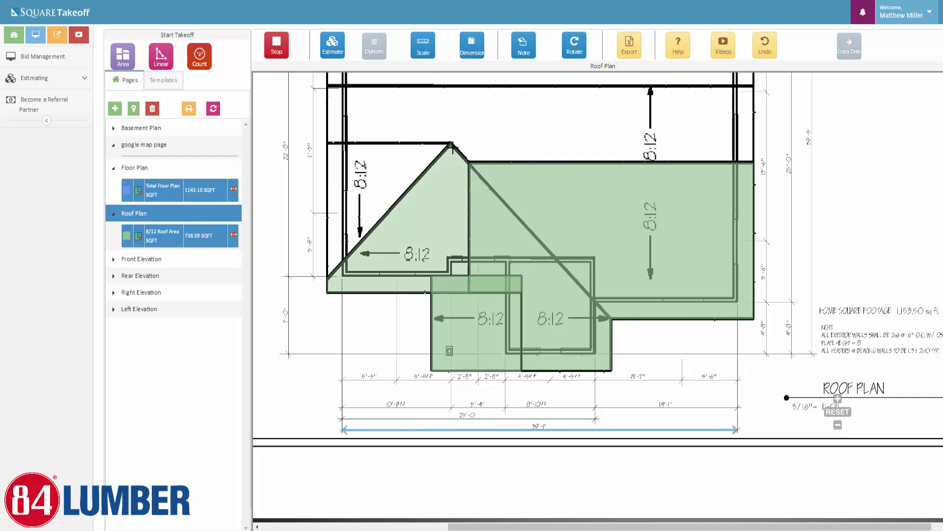
{"action": "left_click", "coordinate": [449, 143]}
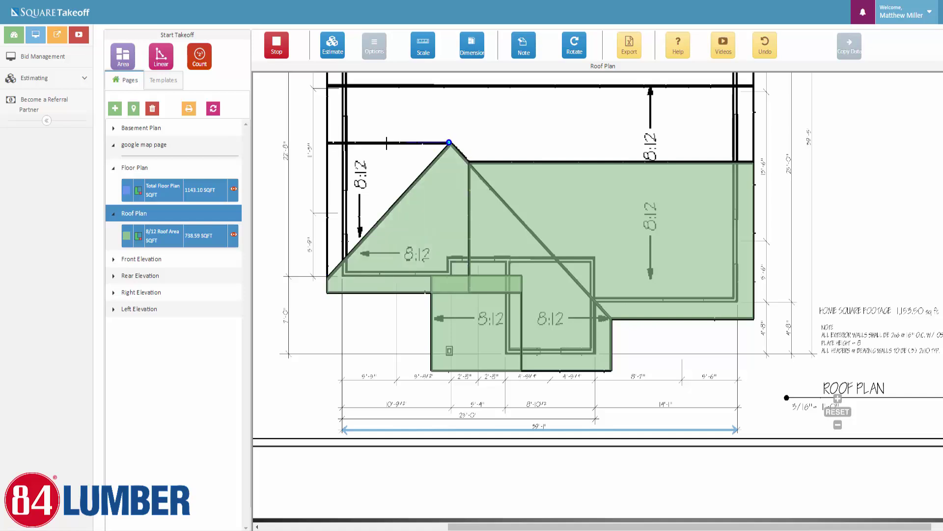
{"action": "left_click", "coordinate": [328, 143]}
{"action": "left_click", "coordinate": [328, 277]}
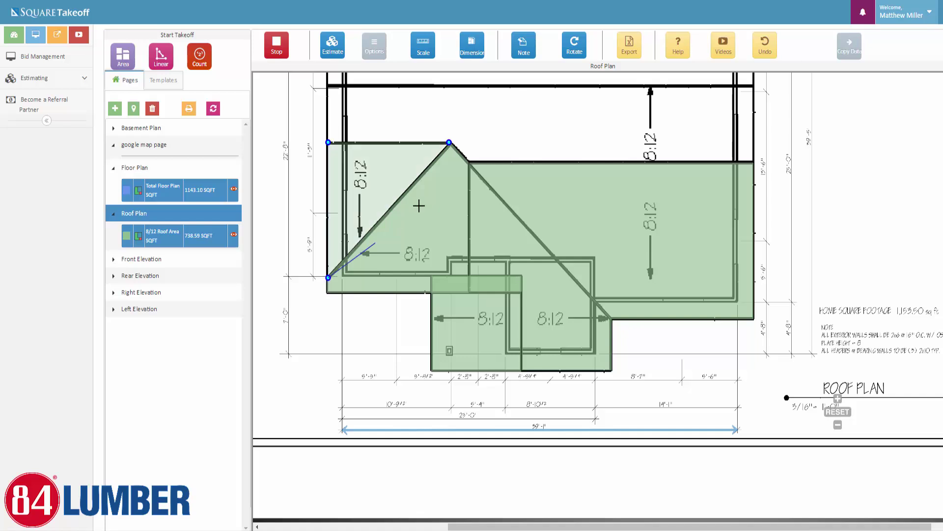
{"action": "left_click", "coordinate": [449, 142]}
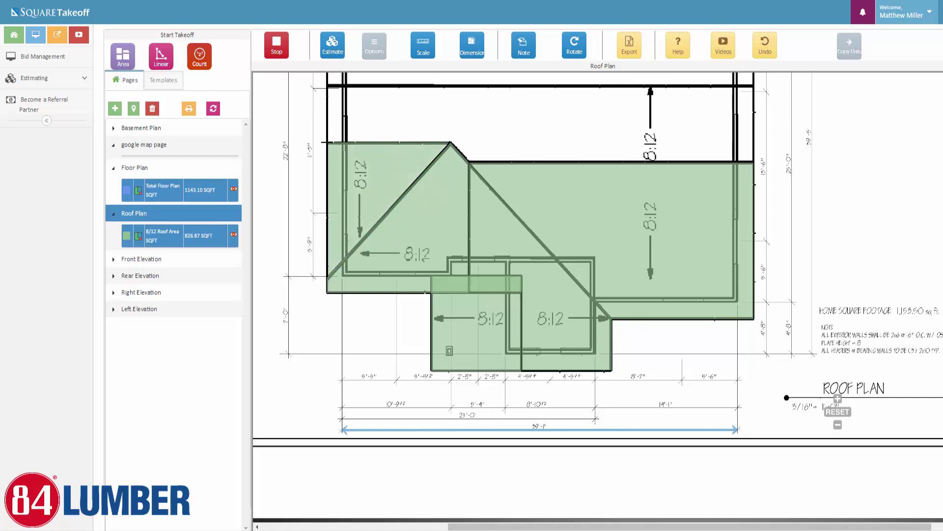
Outline the upper roof section for a 1147.72 SQFT total and stop measuring
{"action": "left_click", "coordinate": [327, 142]}
{"action": "left_click", "coordinate": [327, 86]}
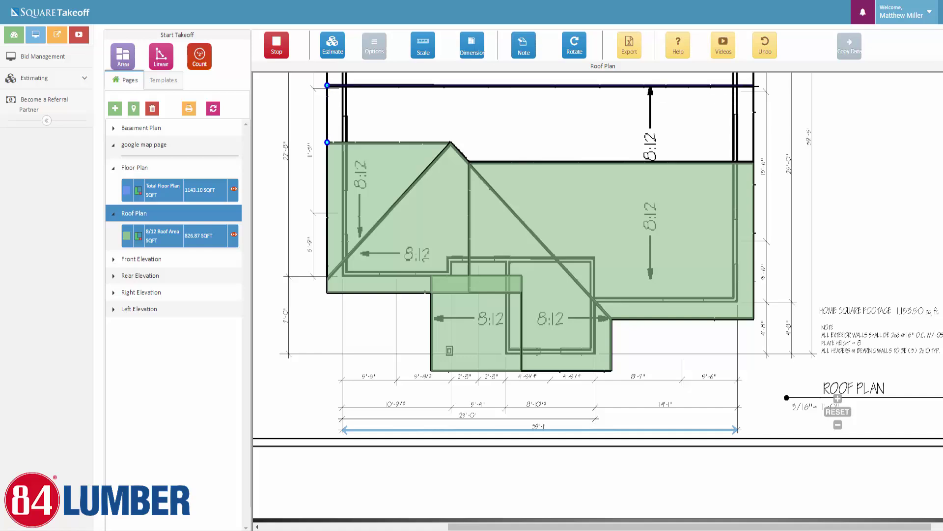
{"action": "left_click", "coordinate": [753, 86]}
{"action": "left_click", "coordinate": [754, 161]}
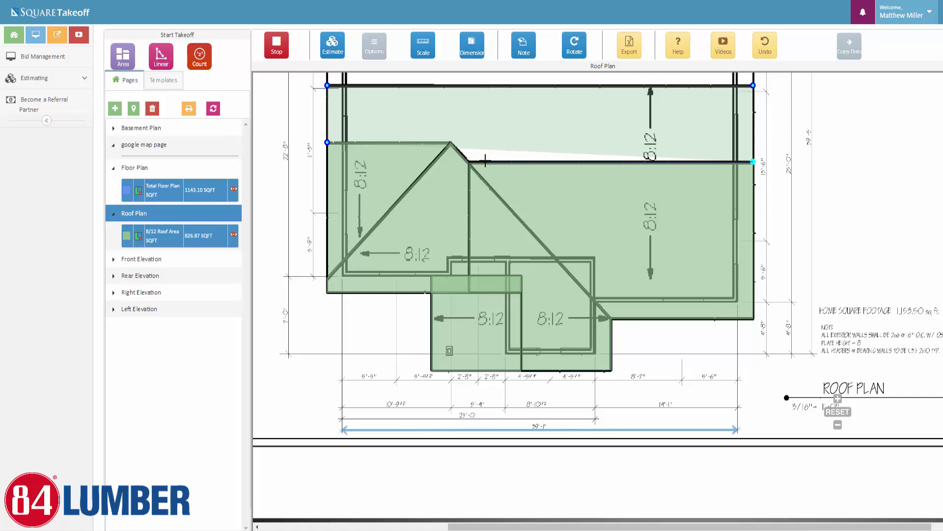
{"action": "left_click", "coordinate": [470, 161]}
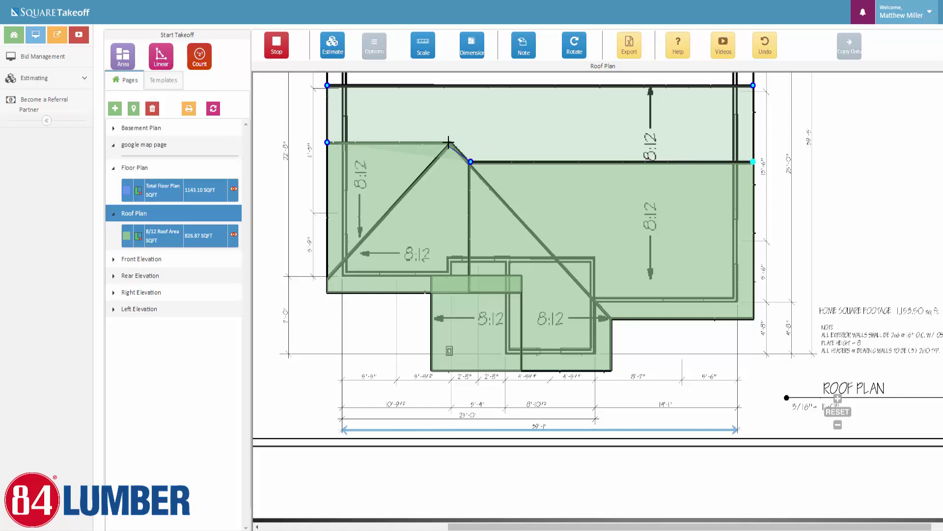
{"action": "left_click", "coordinate": [452, 142]}
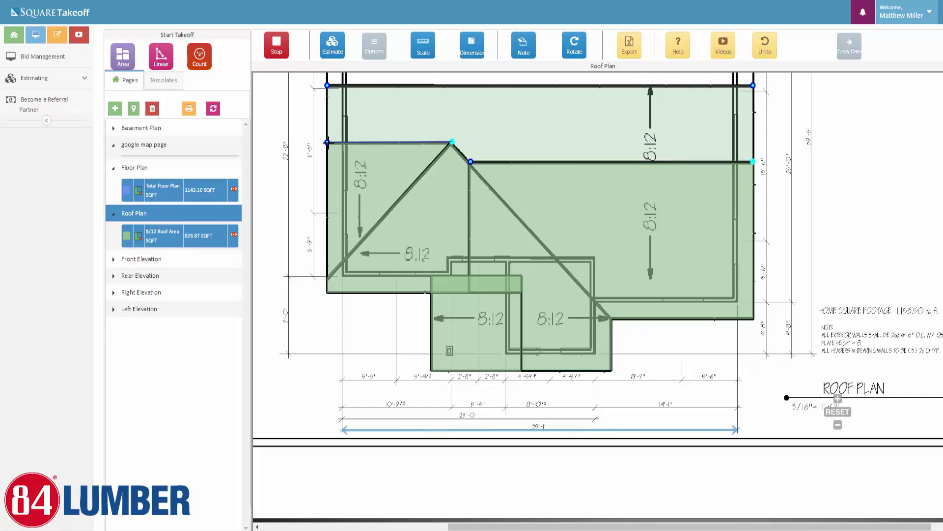
{"action": "left_click", "coordinate": [327, 142]}
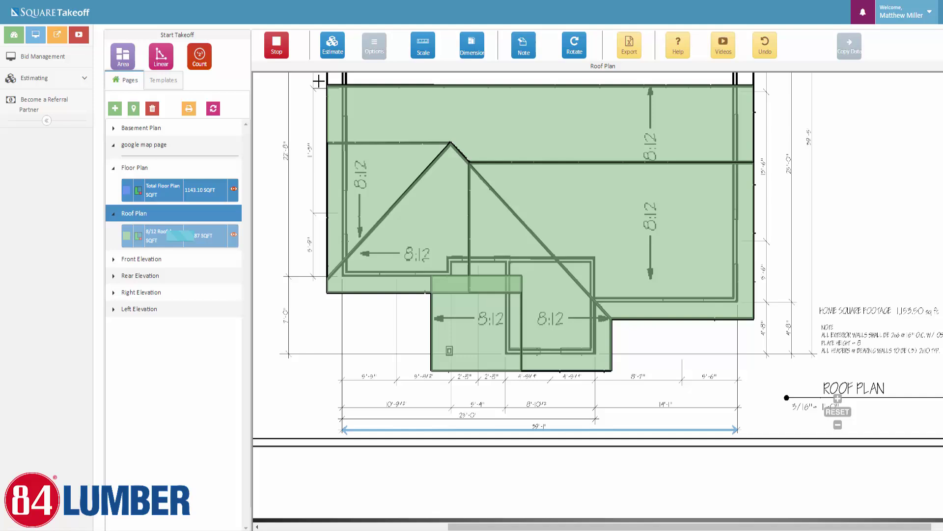
{"action": "left_click", "coordinate": [277, 48]}
Bring the upper roof plan into view and name a new area takeoff '3/12'
{"action": "scroll", "coordinate": [786, 366], "scroll_direction": "down", "scroll_amount": 1}
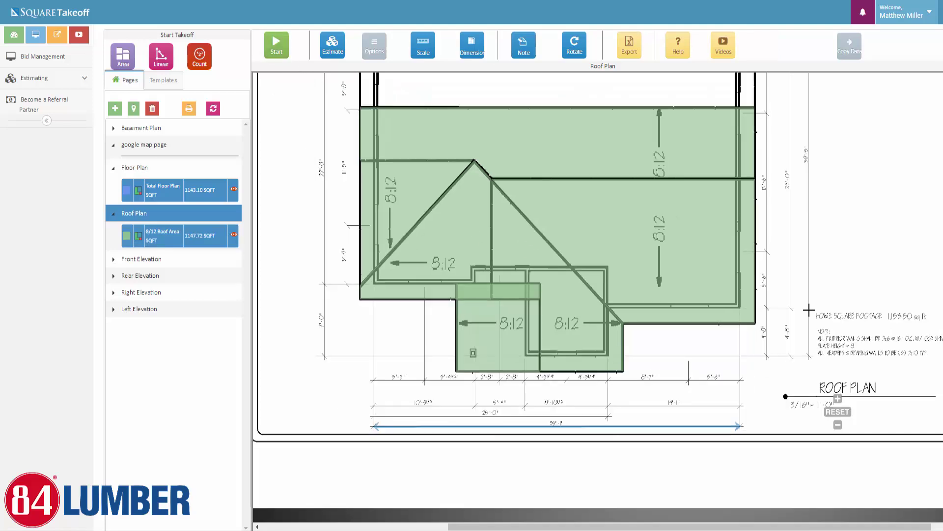
{"action": "left_click_drag", "start_coordinate": [835, 248], "coordinate": [784, 373]}
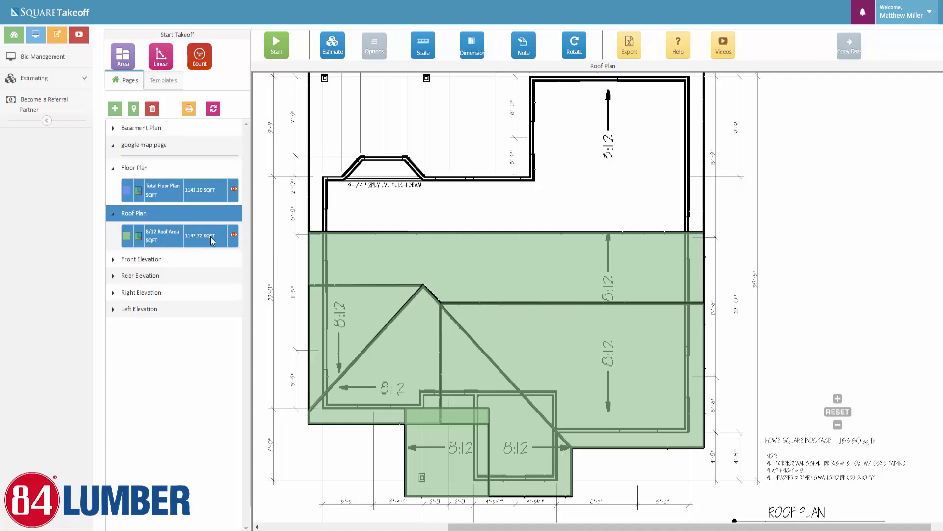
{"action": "left_click", "coordinate": [123, 55]}
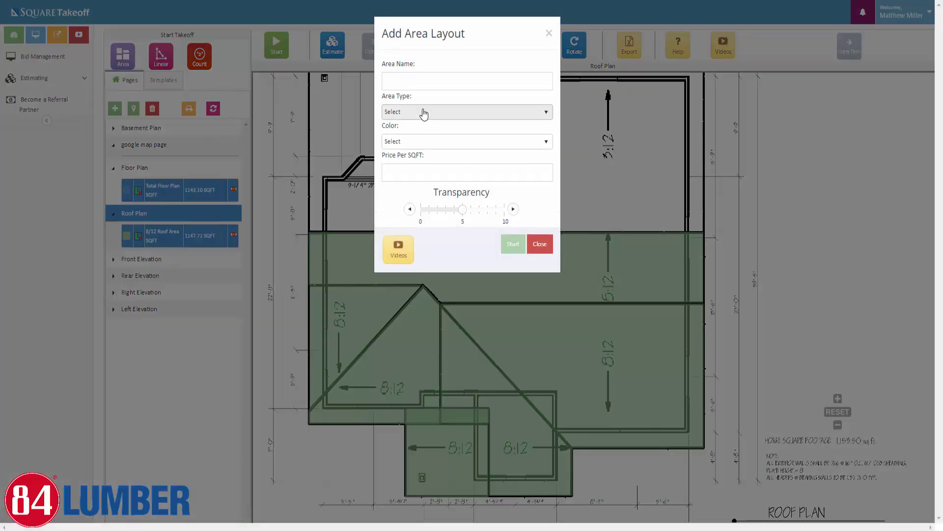
{"action": "left_click", "coordinate": [422, 82]}
{"action": "type", "text": "3/12 Roof Area SQFT"}
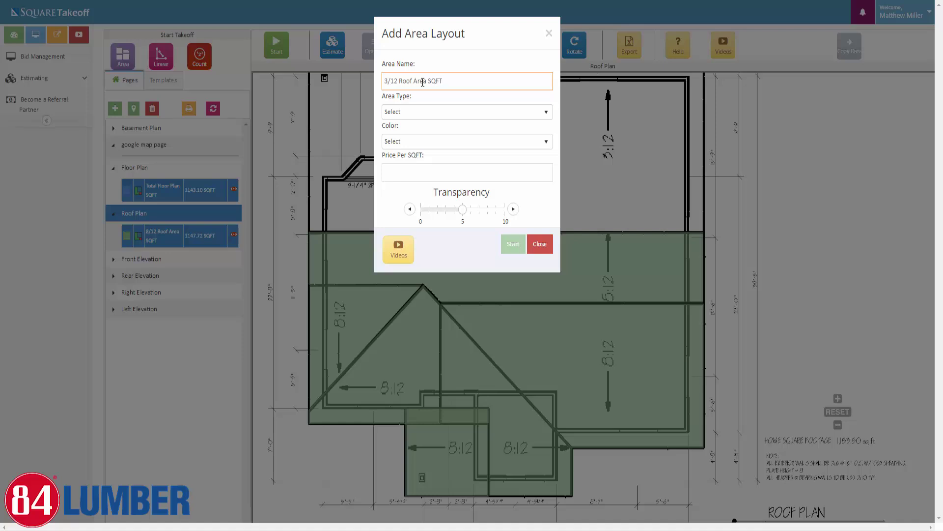
{"action": "key", "text": "Tab"}
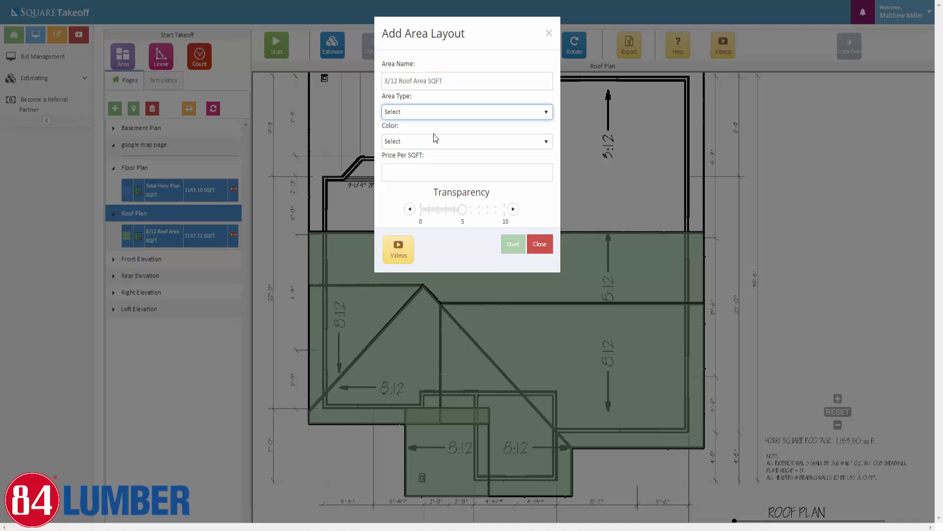
Set it to Roof Area, 3/12 pitch, DarkSalmon colour, transparency about 8.5, and start it
{"action": "left_click", "coordinate": [427, 112]}
{"action": "left_click", "coordinate": [411, 156]}
{"action": "left_click", "coordinate": [408, 134]}
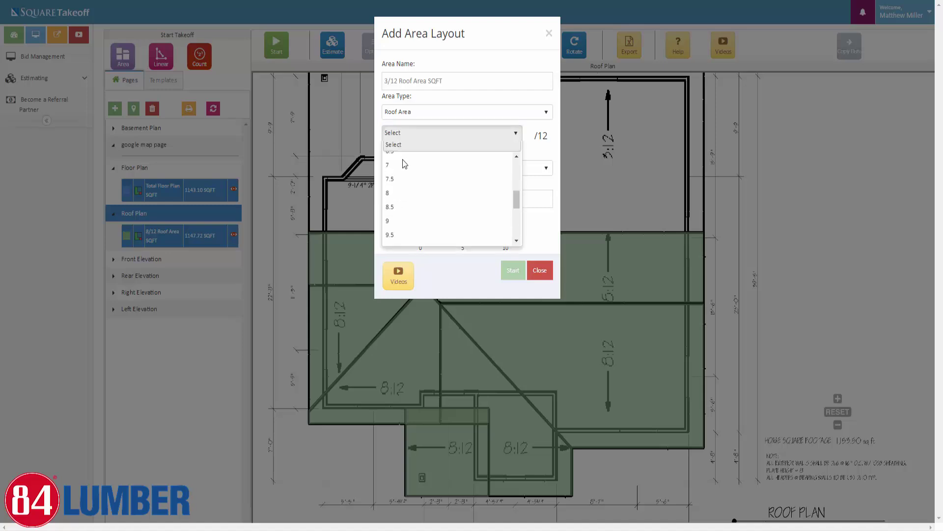
{"action": "scroll", "coordinate": [398, 177], "scroll_direction": "up", "scroll_amount": 3}
{"action": "left_click", "coordinate": [415, 182]}
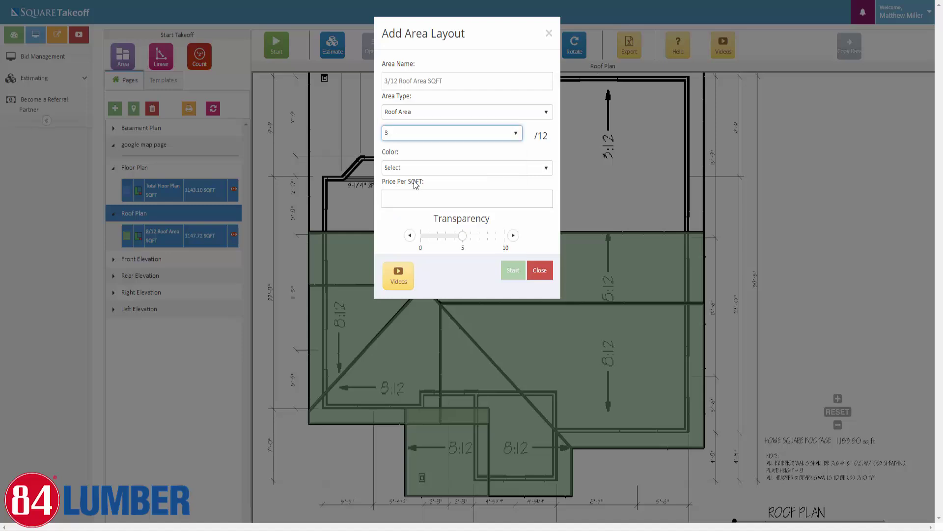
{"action": "left_click", "coordinate": [415, 168]}
{"action": "left_click", "coordinate": [413, 214]}
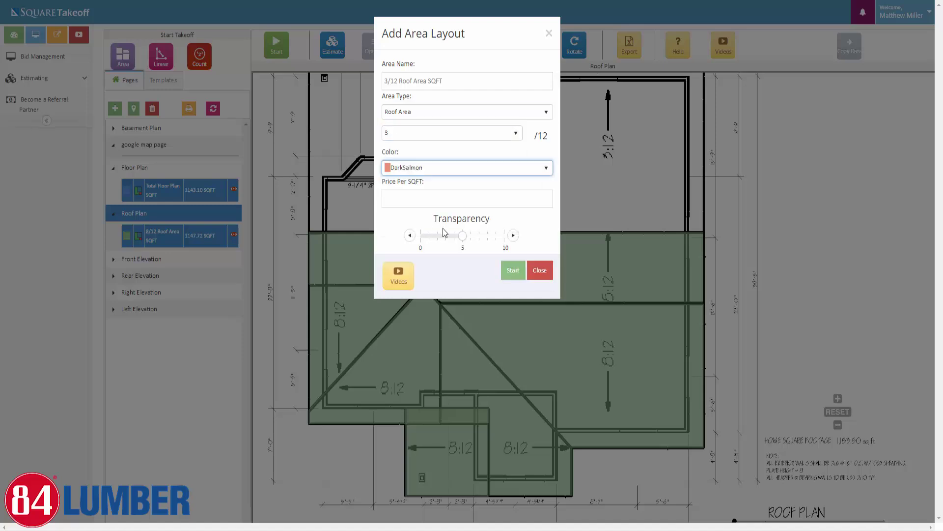
{"action": "left_click_drag", "start_coordinate": [463, 235], "coordinate": [489, 236]}
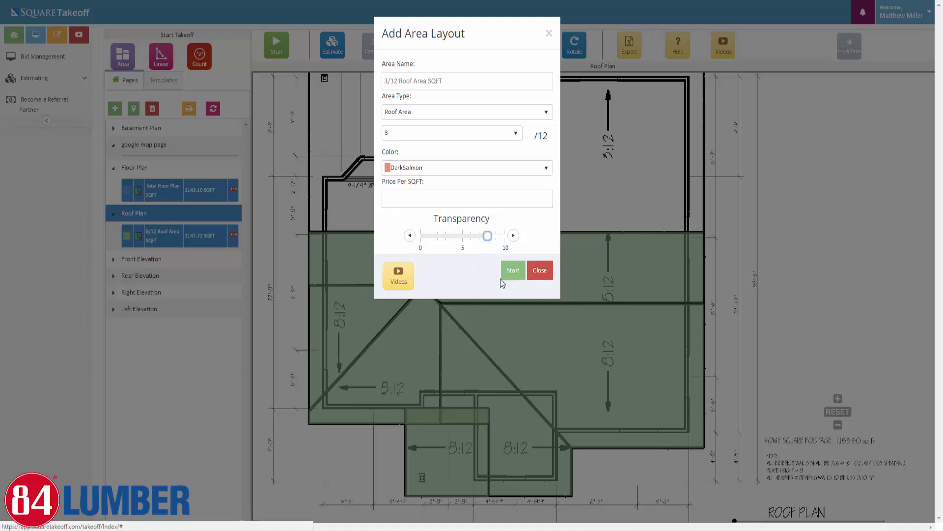
{"action": "left_click", "coordinate": [513, 271]}
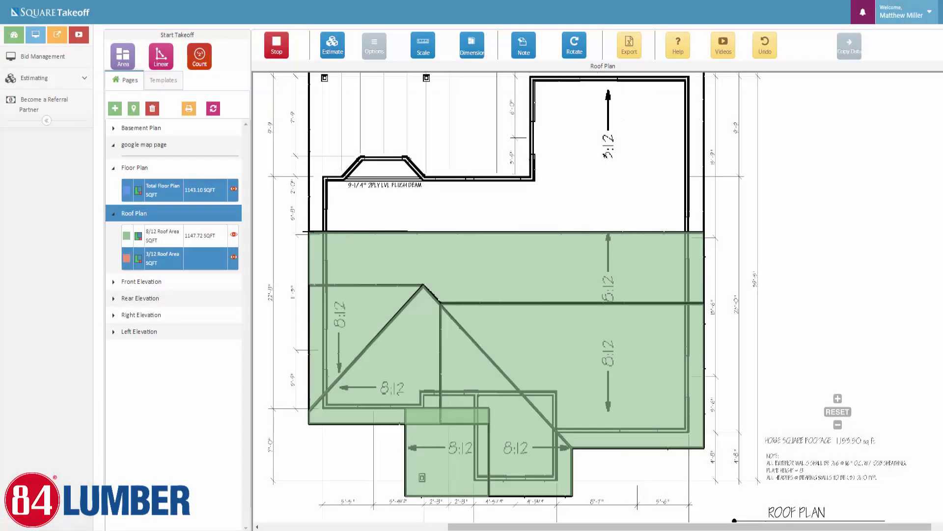
Outline the upper roof rectangle as a 729.49 SQFT 3/12 roof area and stop measuring
{"action": "left_click", "coordinate": [309, 231]}
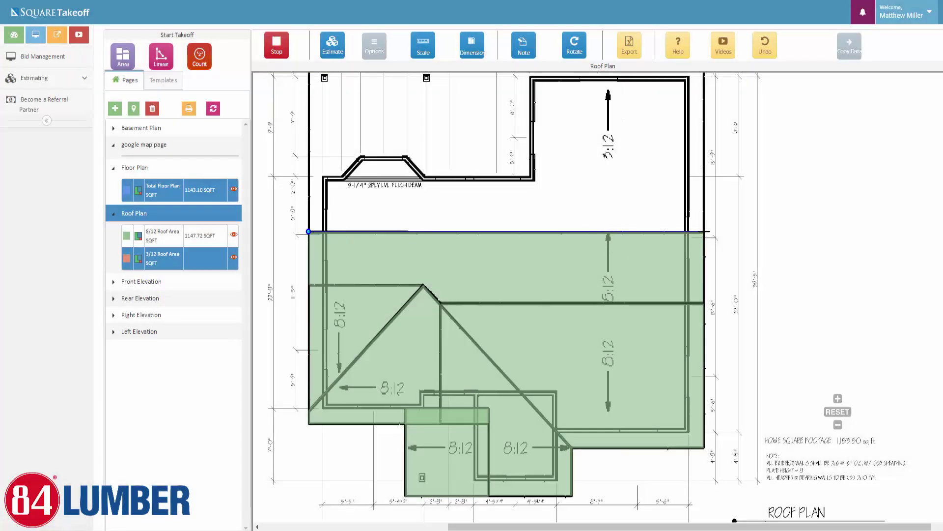
{"action": "left_click", "coordinate": [706, 231]}
{"action": "scroll", "coordinate": [707, 216], "scroll_direction": "up", "scroll_amount": 2}
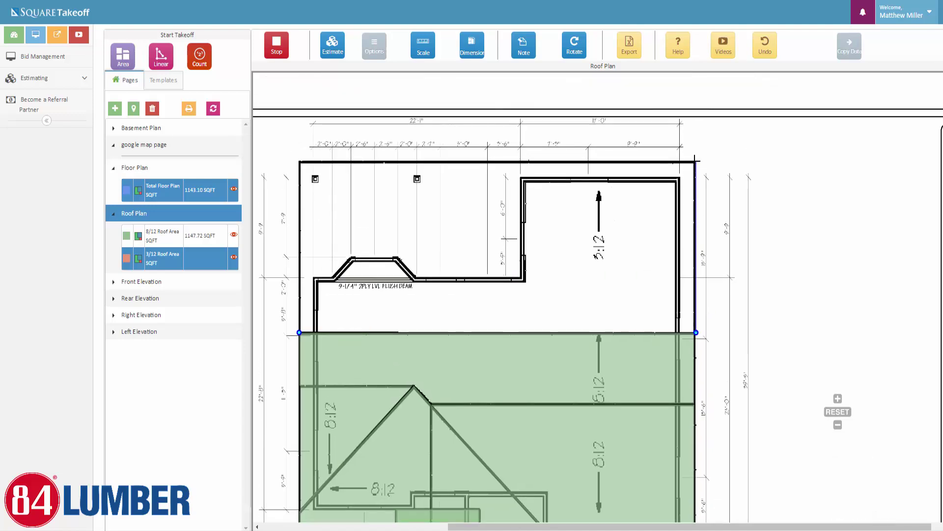
{"action": "left_click", "coordinate": [695, 161]}
{"action": "left_click", "coordinate": [300, 161]}
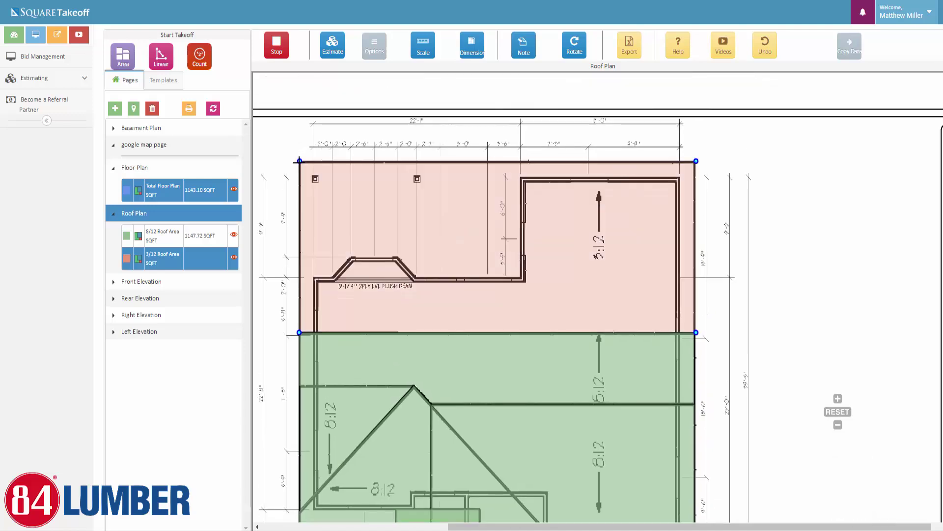
{"action": "left_click", "coordinate": [299, 332]}
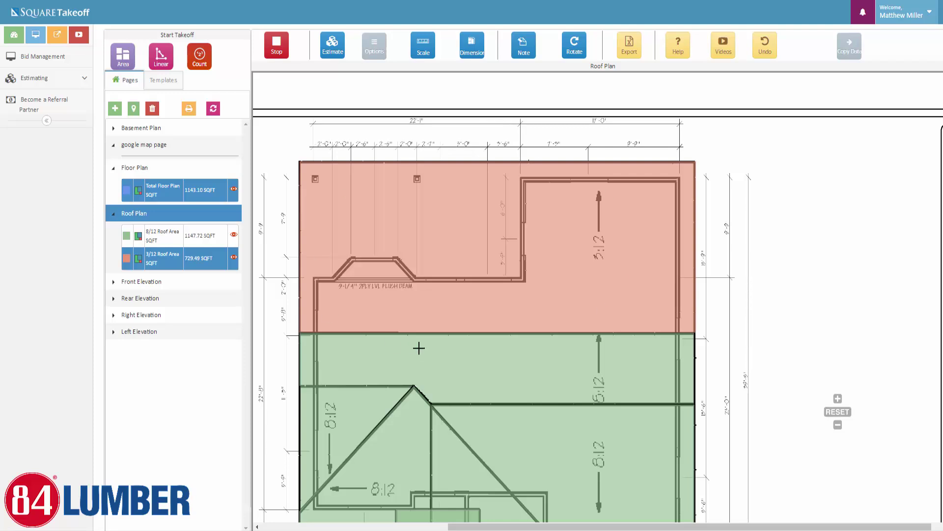
{"action": "left_click", "coordinate": [276, 54]}
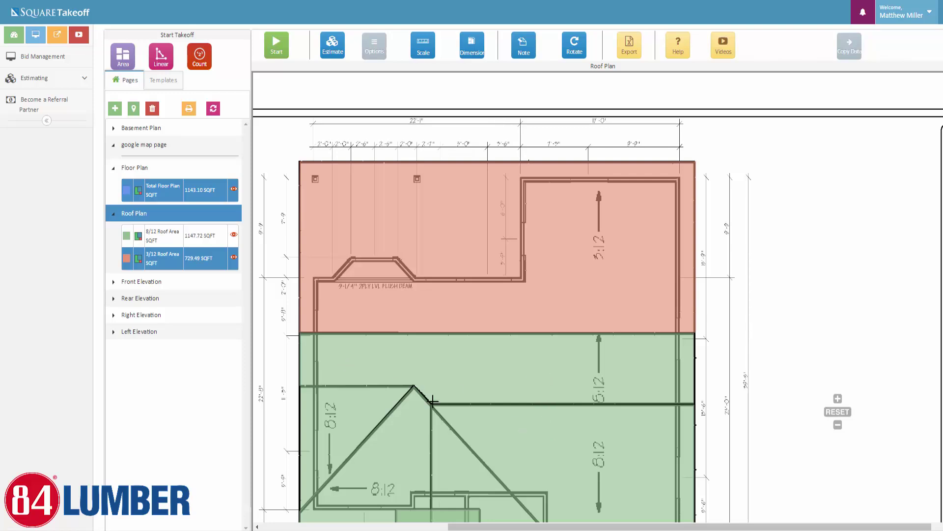
Select the 8/12 and 3/12 takeoffs and the salmon polygon to check them, then deselect
{"action": "left_click", "coordinate": [168, 230]}
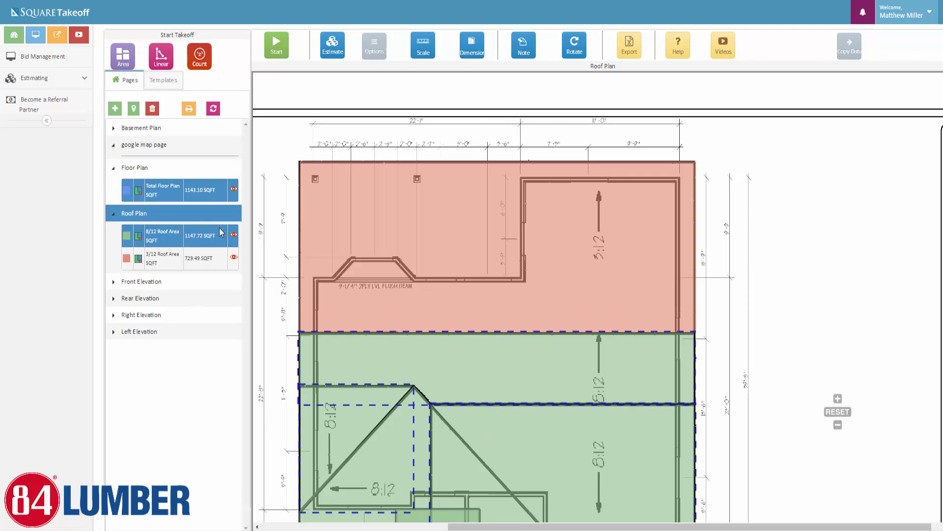
{"action": "left_click", "coordinate": [156, 253]}
{"action": "left_click", "coordinate": [367, 297]}
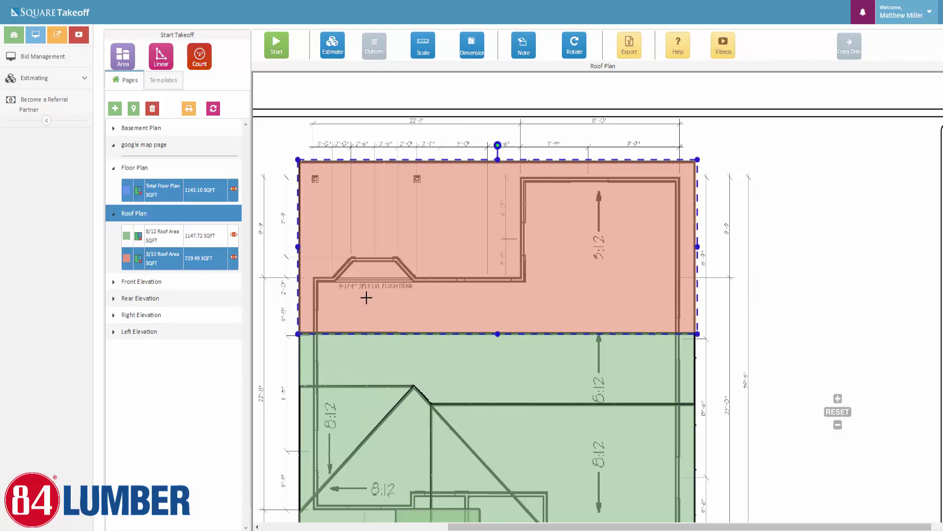
{"action": "left_click", "coordinate": [362, 263]}
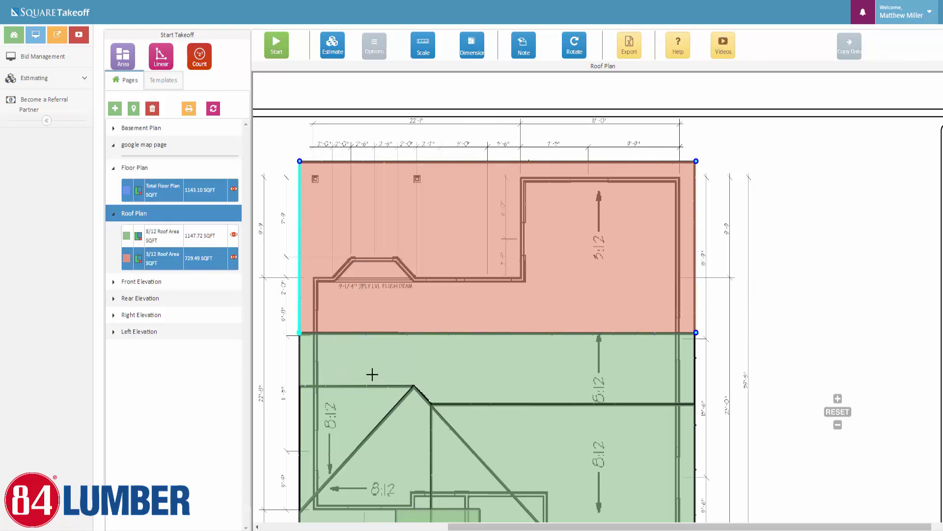
{"action": "left_click", "coordinate": [291, 217]}
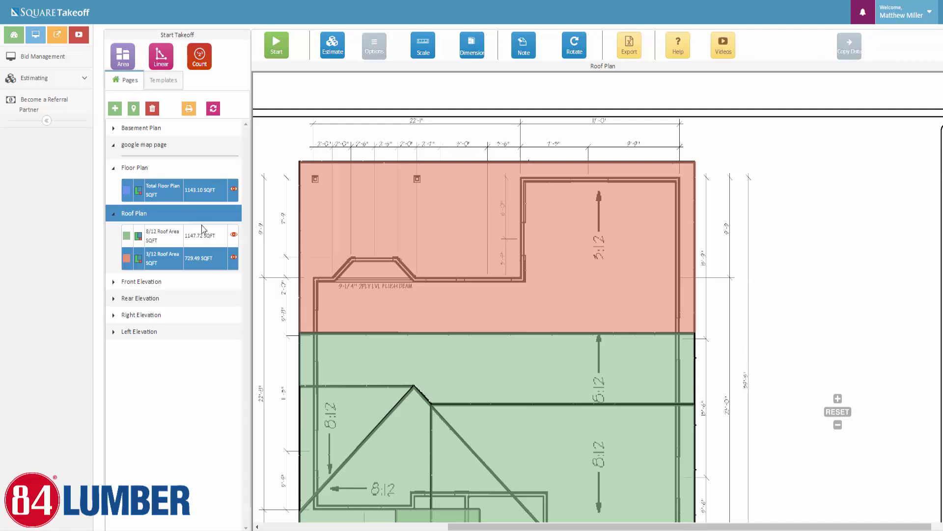
On the Floor Plan page, hide the Total Floor Plan overlay and begin a new linear takeoff
{"action": "left_click", "coordinate": [152, 170]}
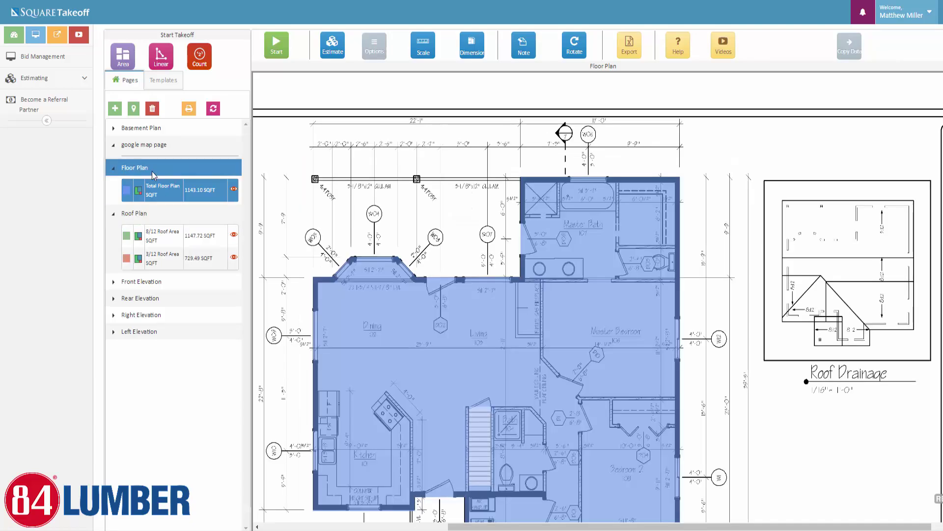
{"action": "scroll", "coordinate": [729, 373], "scroll_direction": "down", "scroll_amount": 1}
{"action": "left_click_drag", "start_coordinate": [728, 395], "coordinate": [711, 295]}
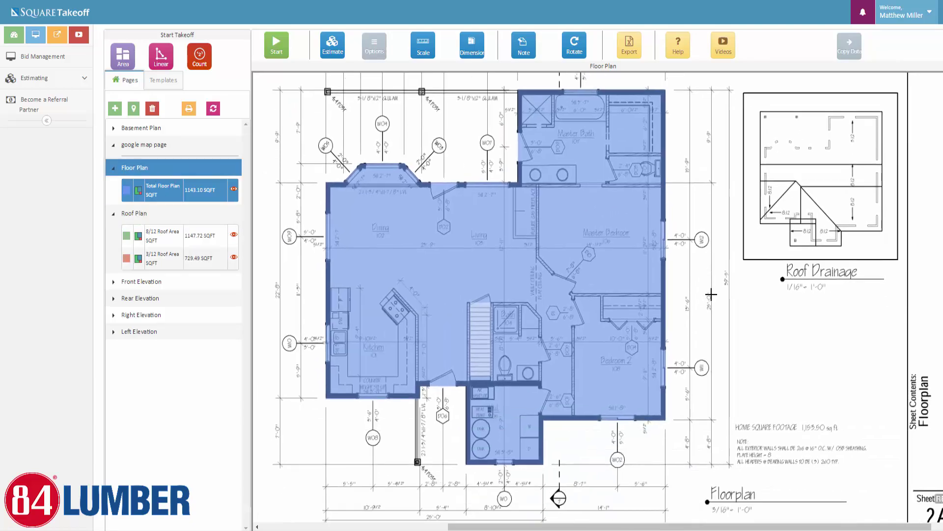
{"action": "left_click", "coordinate": [166, 64]}
{"action": "left_click_drag", "start_coordinate": [688, 215], "coordinate": [693, 244]}
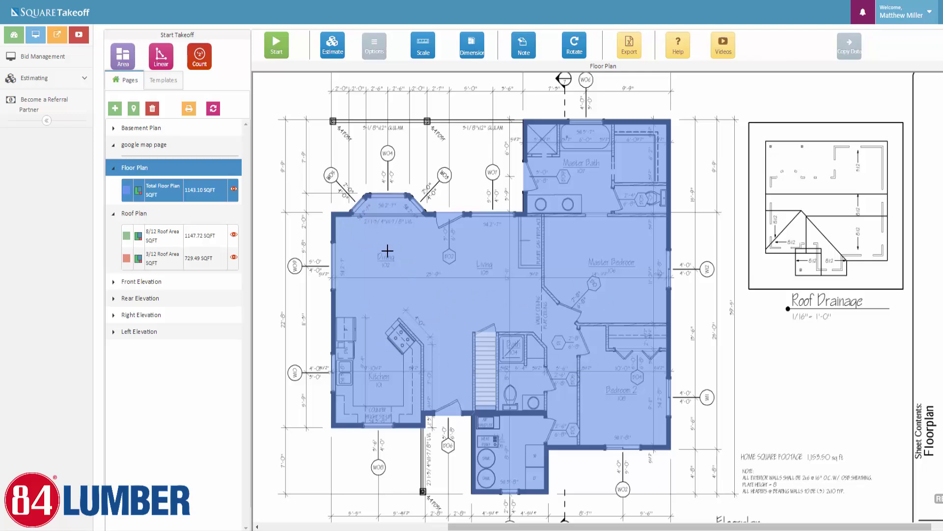
{"action": "left_click", "coordinate": [234, 191]}
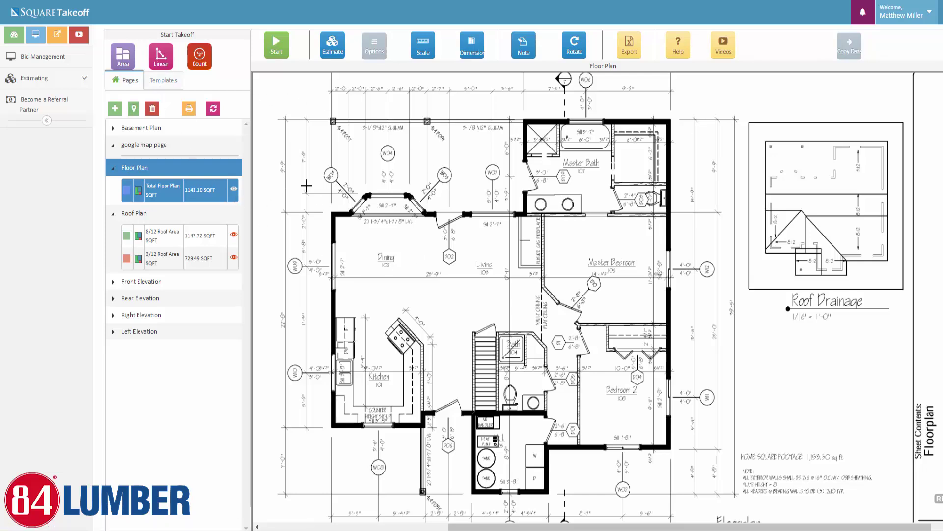
{"action": "left_click", "coordinate": [161, 61]}
Name the linear item '2x6 9ft Ext Wall' as a Standard Linear with 6-inch width
{"action": "left_click", "coordinate": [449, 80]}
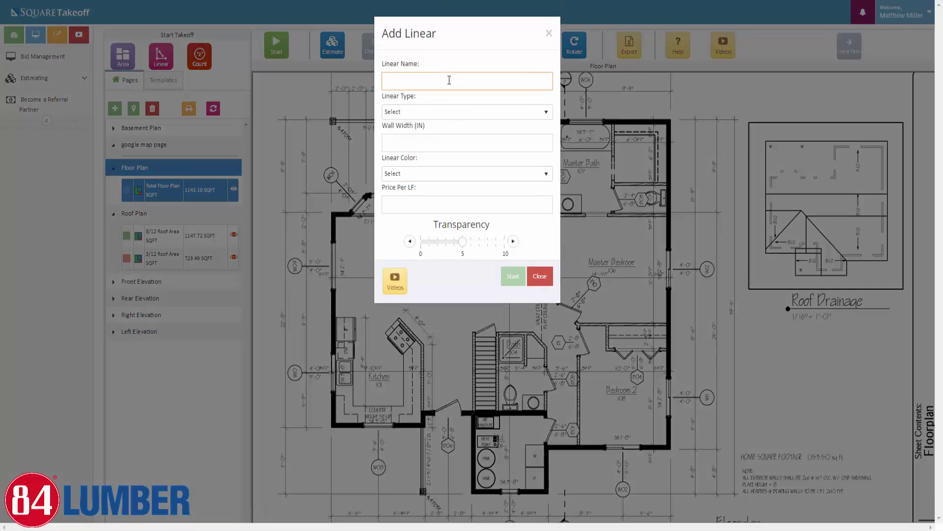
{"action": "type", "text": "2"}
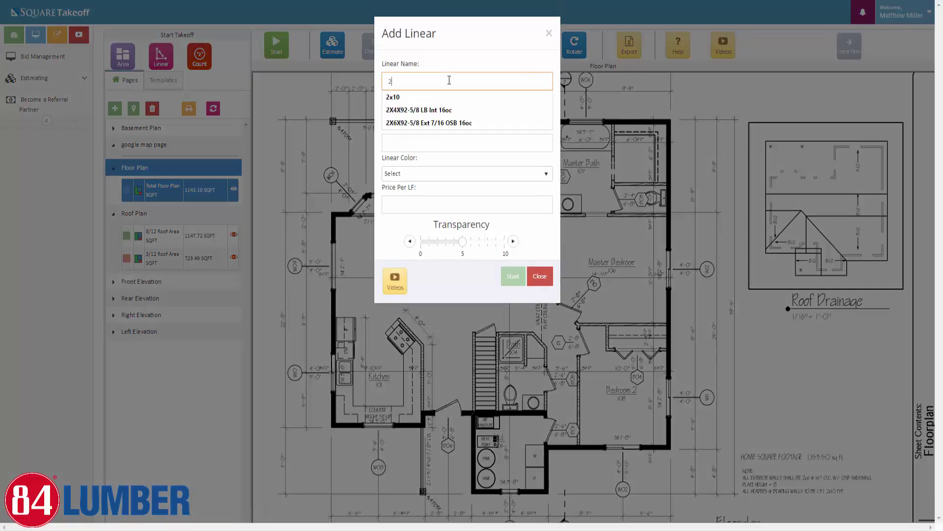
{"action": "type", "text": "x6"}
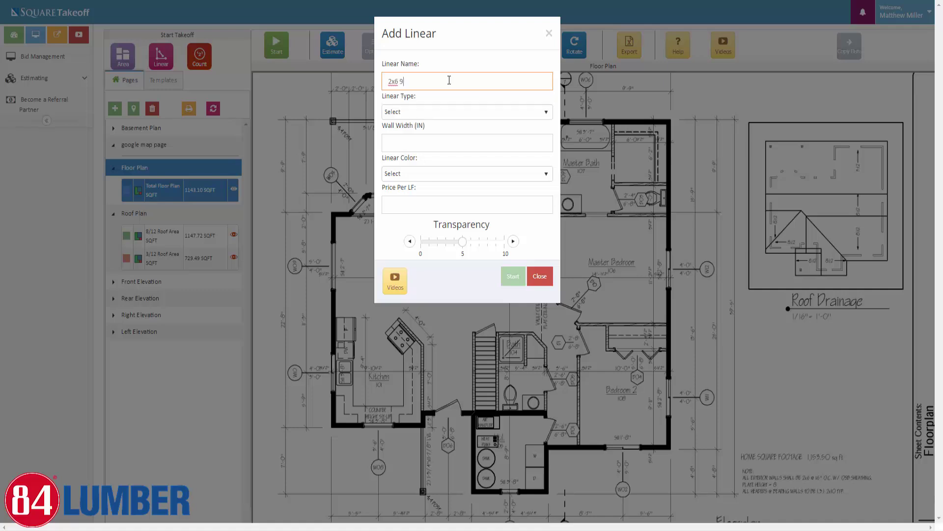
{"action": "type", "text": " 9ft Ext Wall"}
{"action": "left_click", "coordinate": [506, 120]}
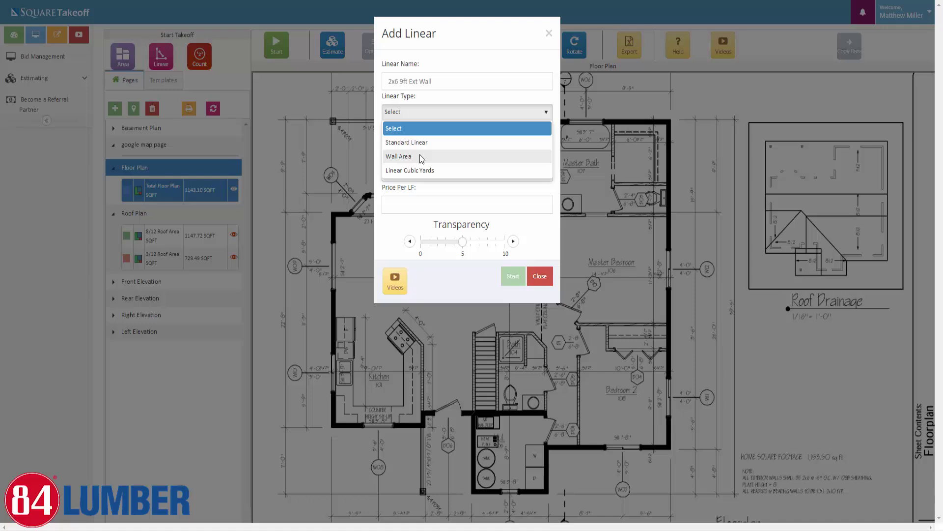
{"action": "left_click", "coordinate": [421, 156]}
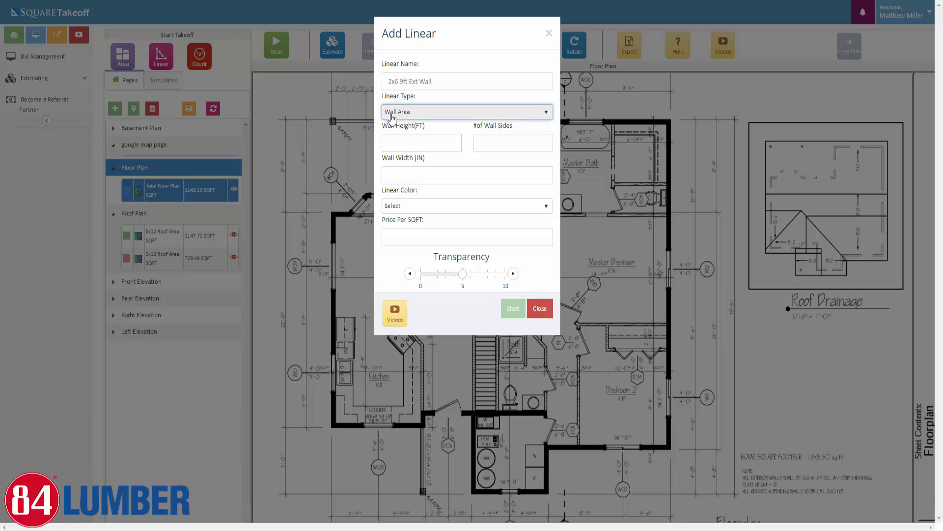
{"action": "left_click", "coordinate": [387, 143]}
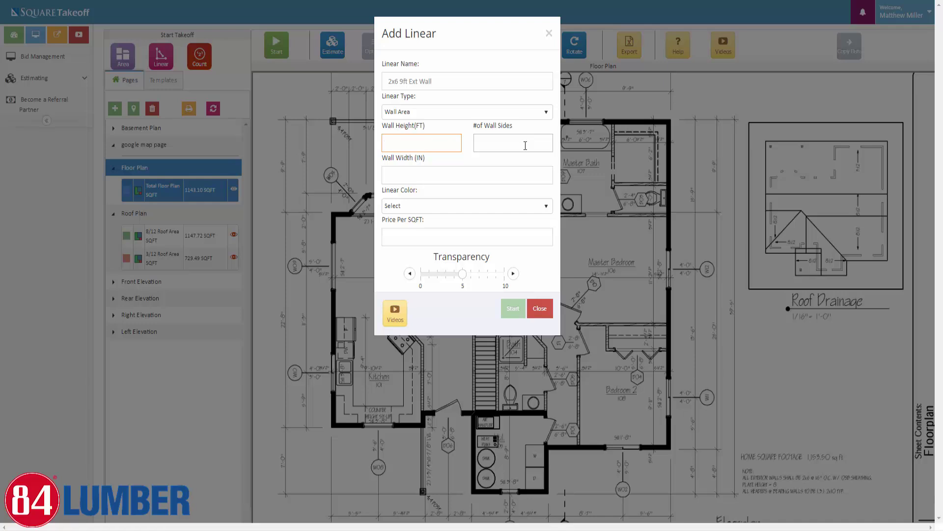
{"action": "left_click", "coordinate": [543, 117]}
{"action": "left_click", "coordinate": [416, 145]}
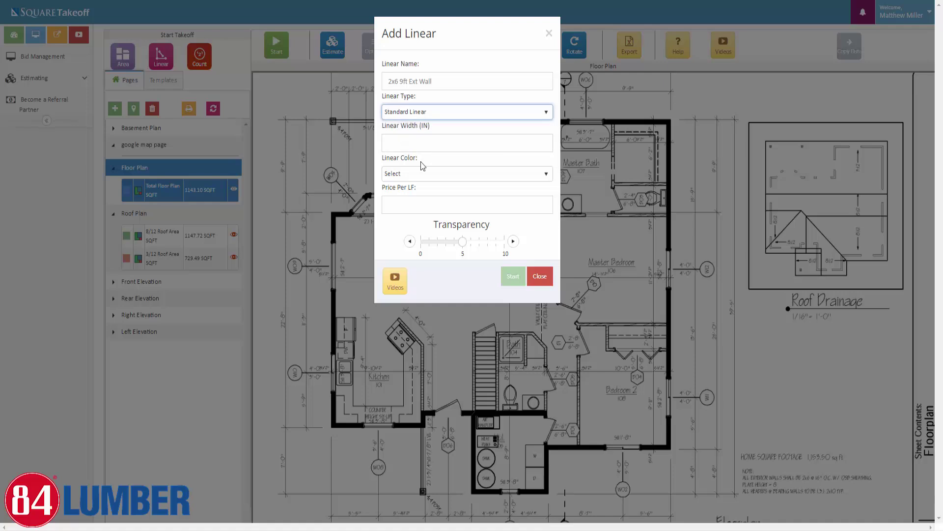
{"action": "left_click", "coordinate": [445, 144]}
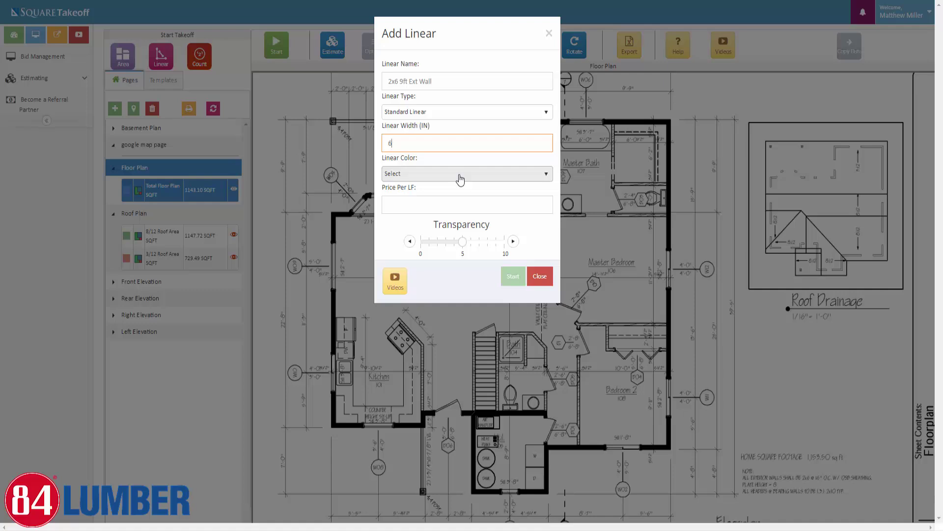
Colour it Crimson with transparency 9 and start measuring
{"action": "left_click", "coordinate": [460, 178]}
{"action": "scroll", "coordinate": [406, 241], "scroll_direction": "down", "scroll_amount": 5}
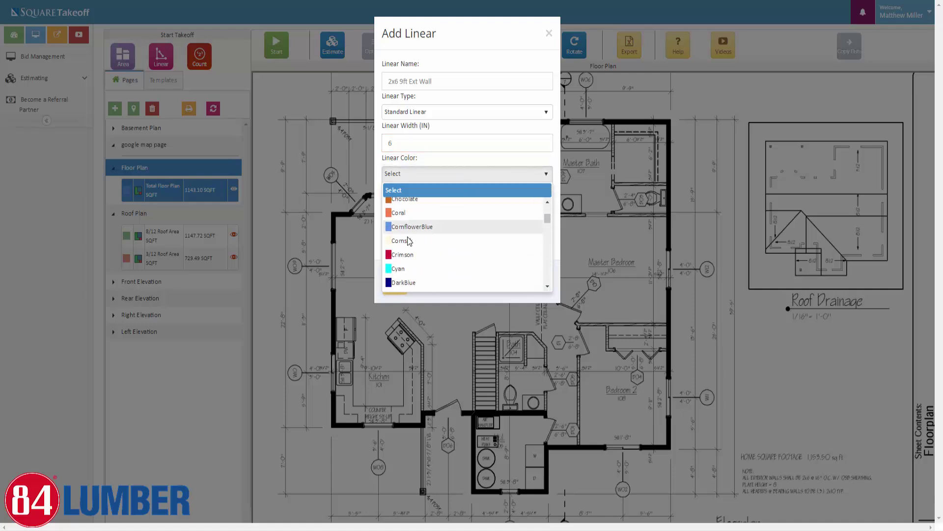
{"action": "left_click", "coordinate": [401, 254]}
{"action": "left_click", "coordinate": [495, 242]}
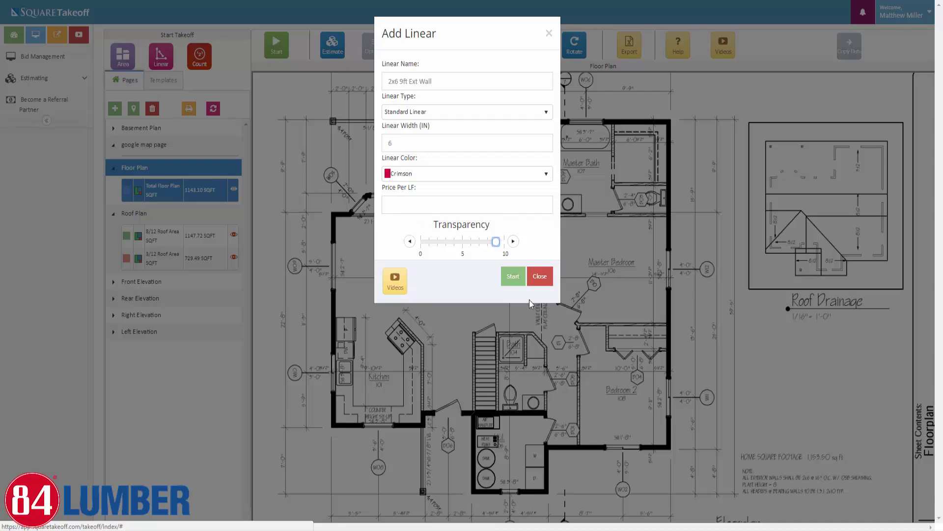
{"action": "left_click", "coordinate": [511, 282]}
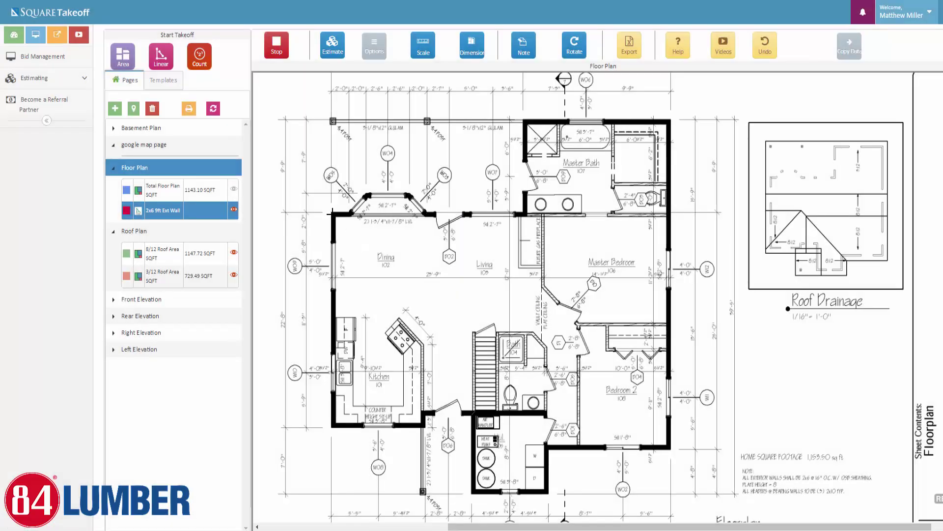
Trace the exterior wall from the Dining room corner around the bay and along the top wall
{"action": "left_click", "coordinate": [333, 214]}
{"action": "left_click", "coordinate": [351, 214]}
{"action": "left_click", "coordinate": [368, 195]}
{"action": "left_click", "coordinate": [407, 195]}
{"action": "left_click", "coordinate": [408, 196]}
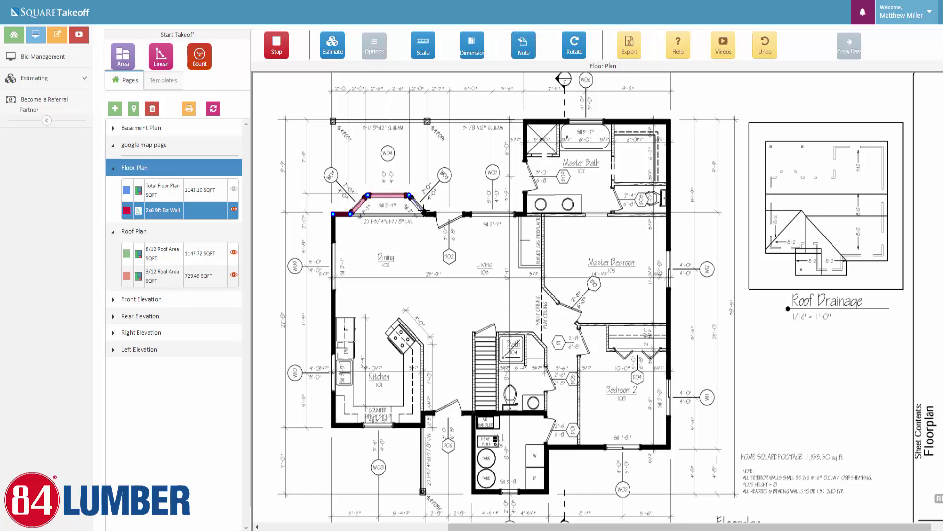
{"action": "left_click", "coordinate": [425, 214]}
{"action": "left_click", "coordinate": [526, 213]}
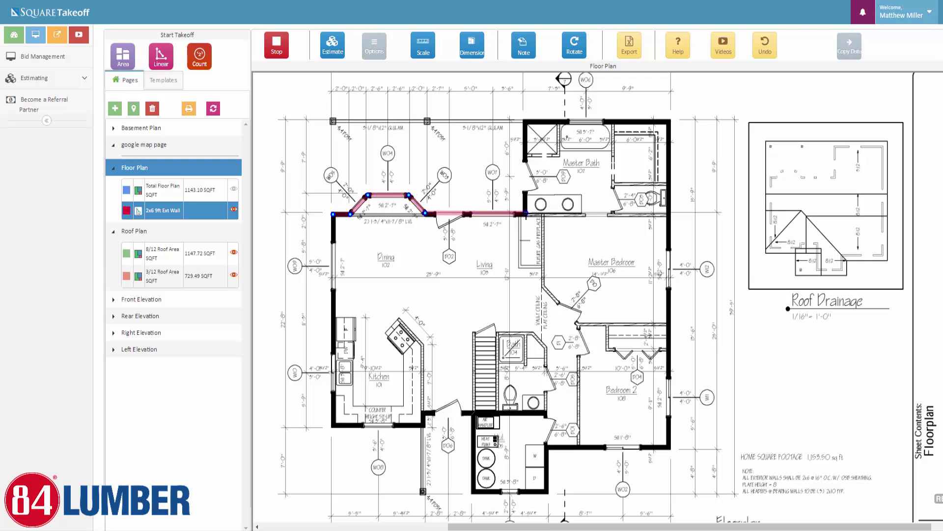
{"action": "left_click", "coordinate": [526, 121]}
{"action": "left_click", "coordinate": [668, 121]}
{"action": "left_click", "coordinate": [702, 159]}
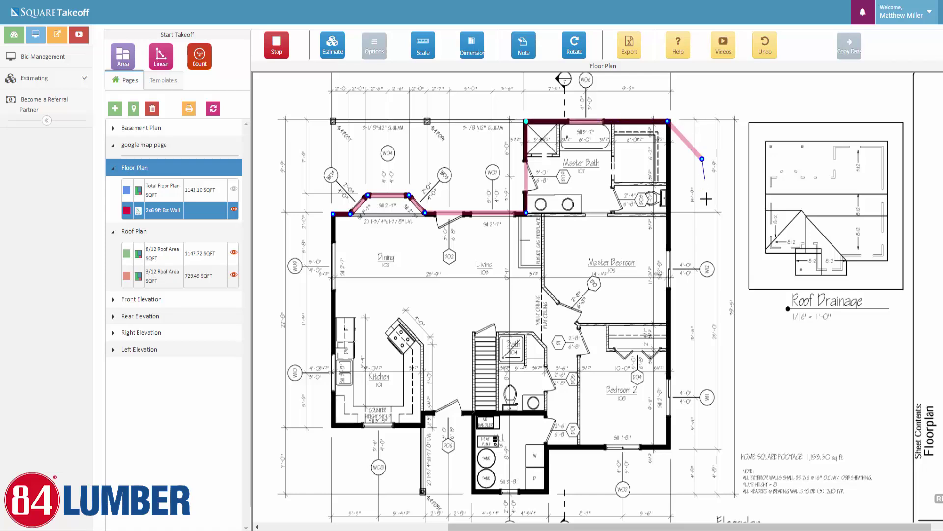
{"action": "left_click", "coordinate": [666, 218]}
{"action": "left_click", "coordinate": [620, 217]}
{"action": "left_click", "coordinate": [569, 254]}
{"action": "left_click", "coordinate": [581, 287]}
{"action": "left_click", "coordinate": [664, 305]}
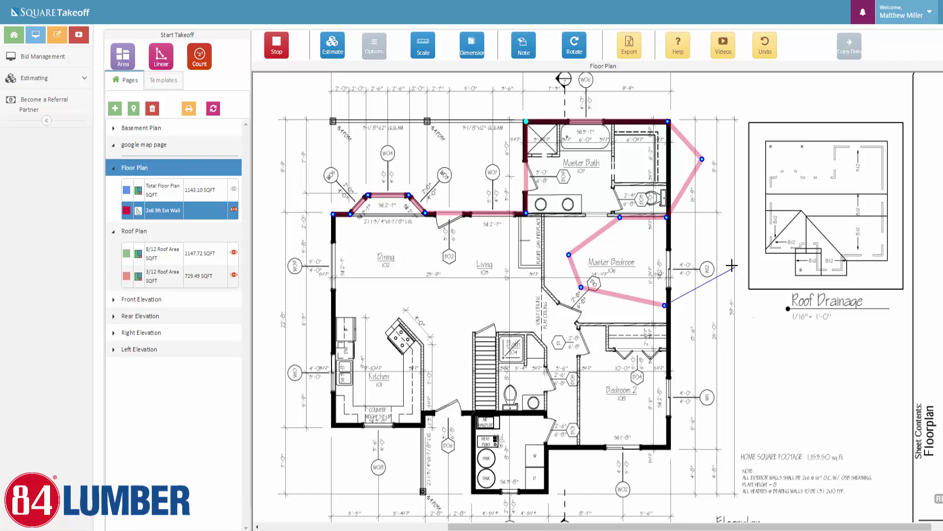
Undo the misplaced wall points that strayed into the Master Bedroom area
{"action": "left_click", "coordinate": [770, 48]}
{"action": "left_click", "coordinate": [771, 49]}
{"action": "left_click", "coordinate": [772, 48]}
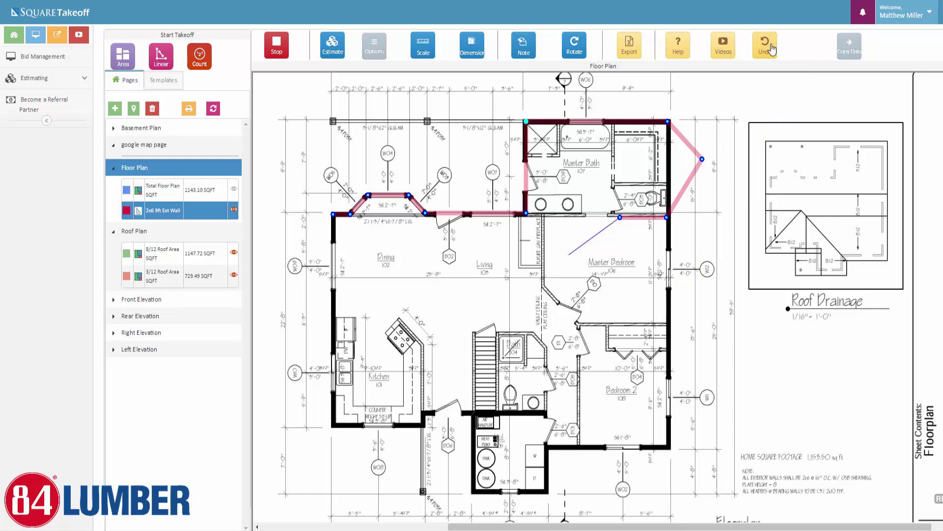
{"action": "left_click", "coordinate": [771, 48]}
{"action": "left_click", "coordinate": [771, 48]}
{"action": "left_click", "coordinate": [771, 48]}
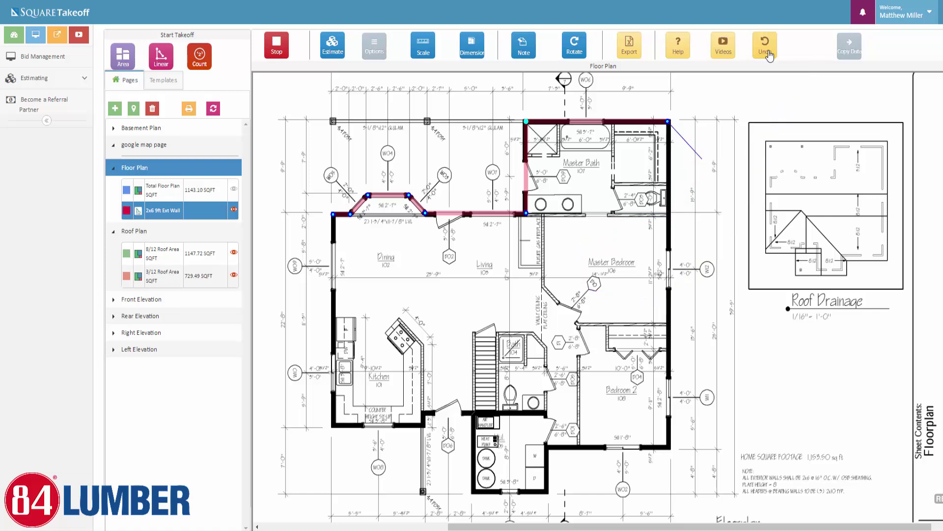
{"action": "left_click", "coordinate": [701, 208]}
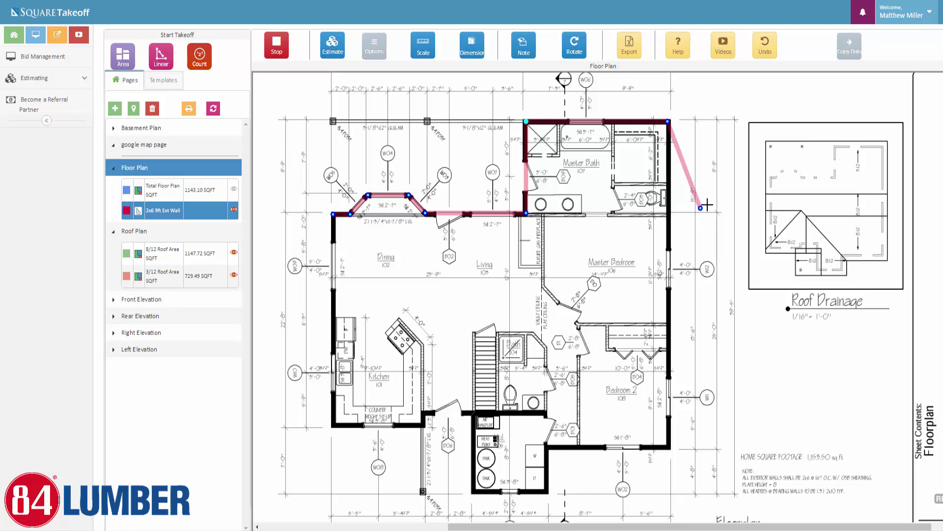
{"action": "left_click", "coordinate": [677, 270]}
{"action": "left_click", "coordinate": [592, 270]}
{"action": "left_click", "coordinate": [551, 279]}
{"action": "left_click", "coordinate": [550, 310]}
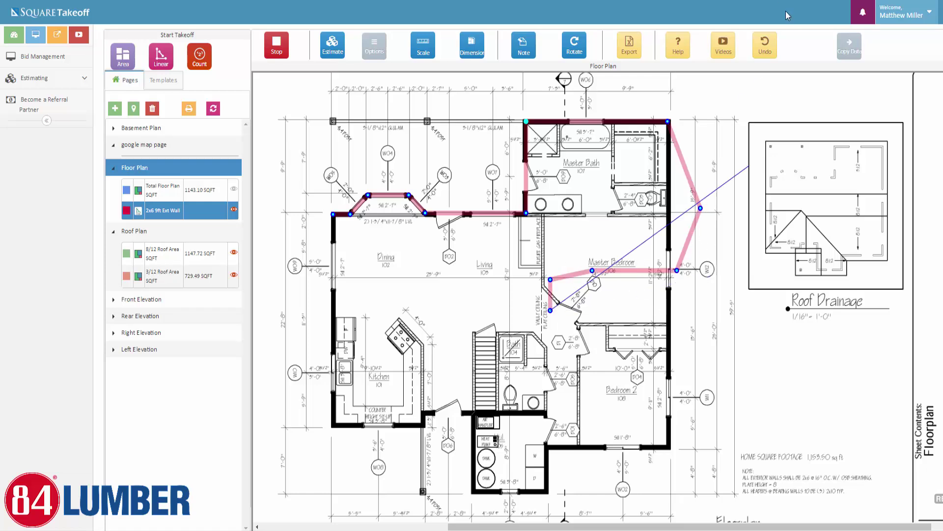
{"action": "left_click", "coordinate": [769, 42]}
{"action": "left_click", "coordinate": [769, 43]}
{"action": "left_click", "coordinate": [769, 43]}
{"action": "left_click", "coordinate": [769, 43]}
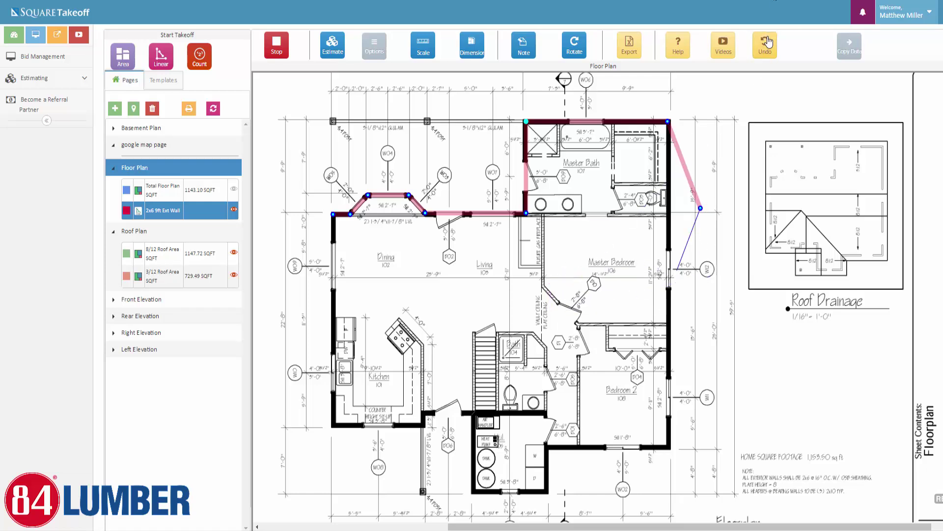
{"action": "left_click", "coordinate": [769, 42]}
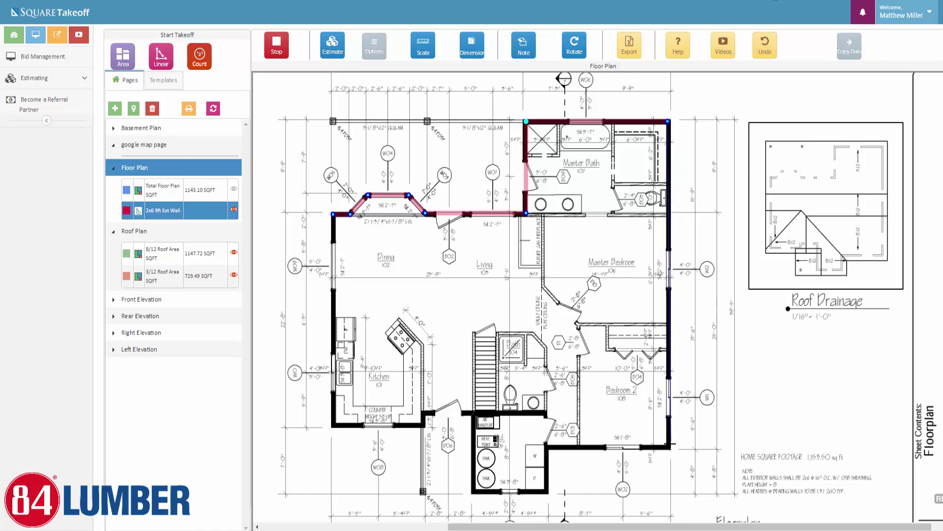
Trace the right, bottom and left exterior walls to finish the wall run at 159.01 LF
{"action": "left_click", "coordinate": [668, 447]}
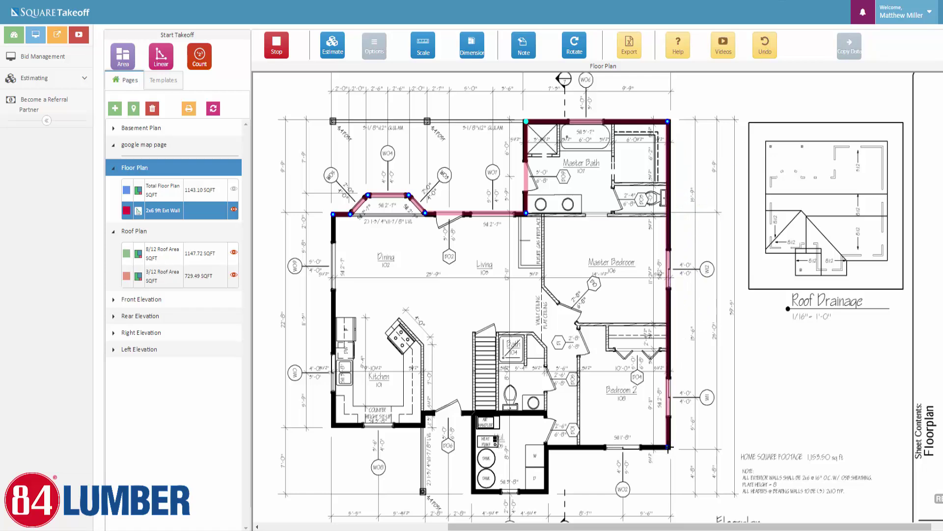
{"action": "left_click", "coordinate": [546, 447]}
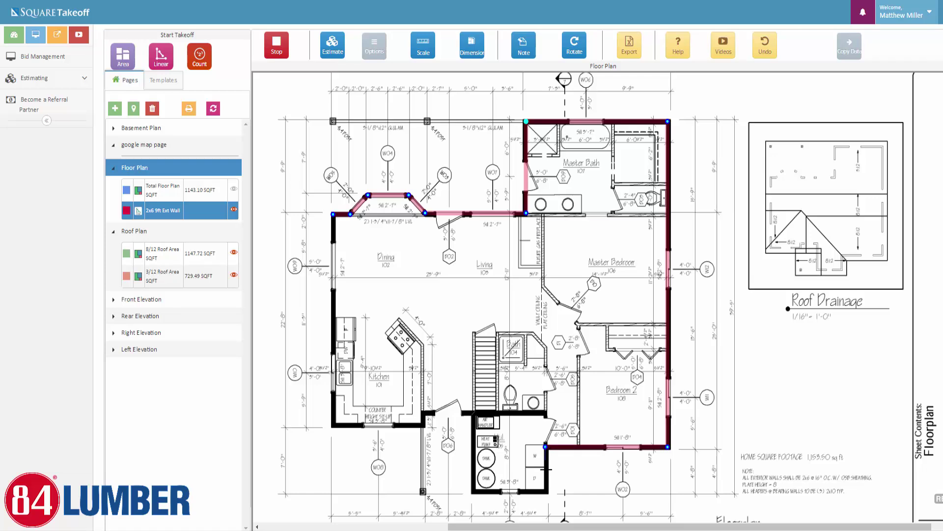
{"action": "left_click", "coordinate": [546, 491]}
{"action": "left_click", "coordinate": [473, 492]}
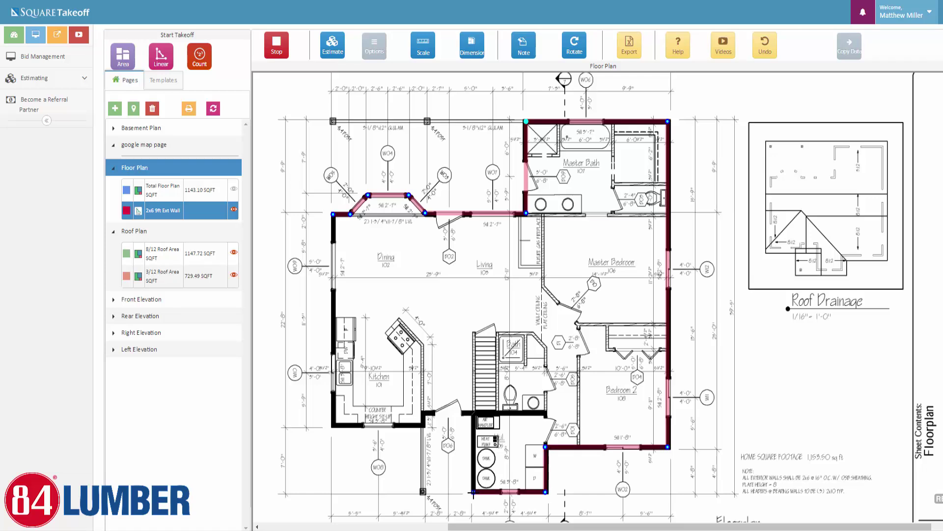
{"action": "left_click", "coordinate": [473, 411]}
{"action": "left_click", "coordinate": [424, 412]}
{"action": "left_click", "coordinate": [424, 424]}
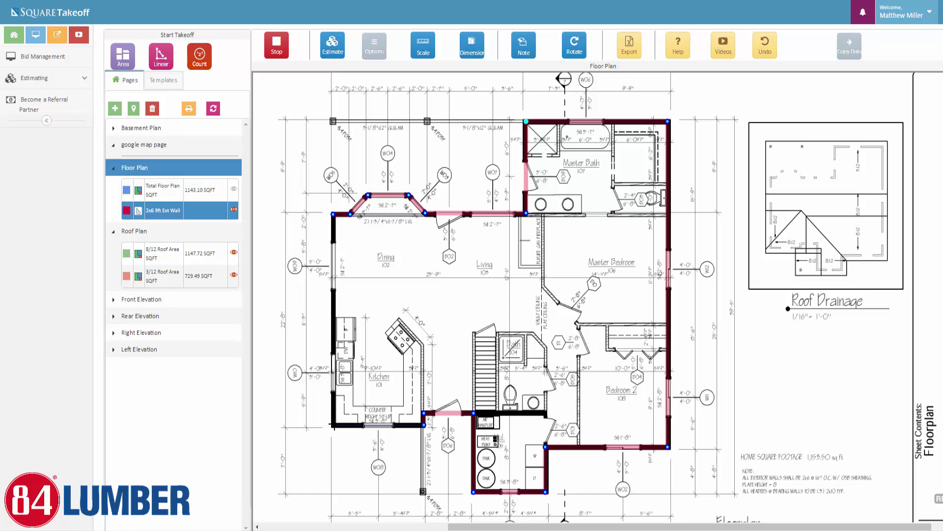
{"action": "left_click", "coordinate": [334, 425]}
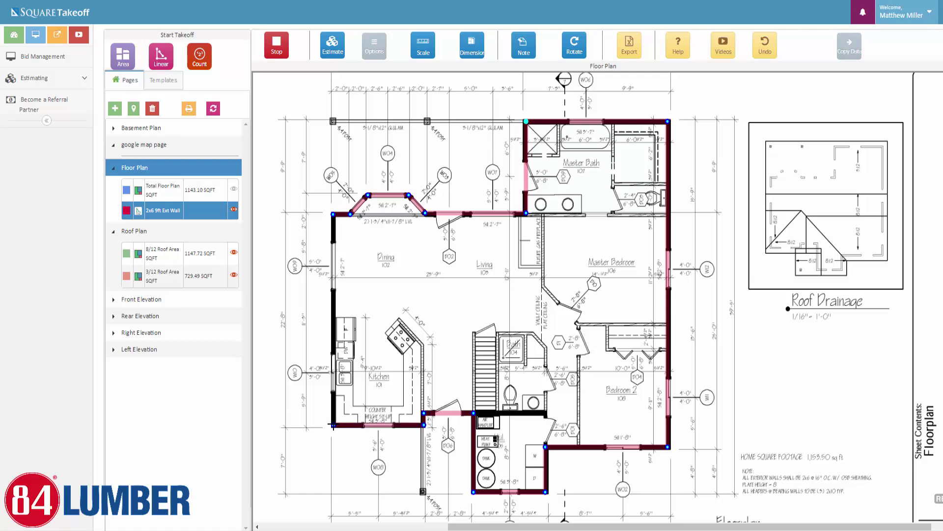
{"action": "double_click", "coordinate": [333, 214]}
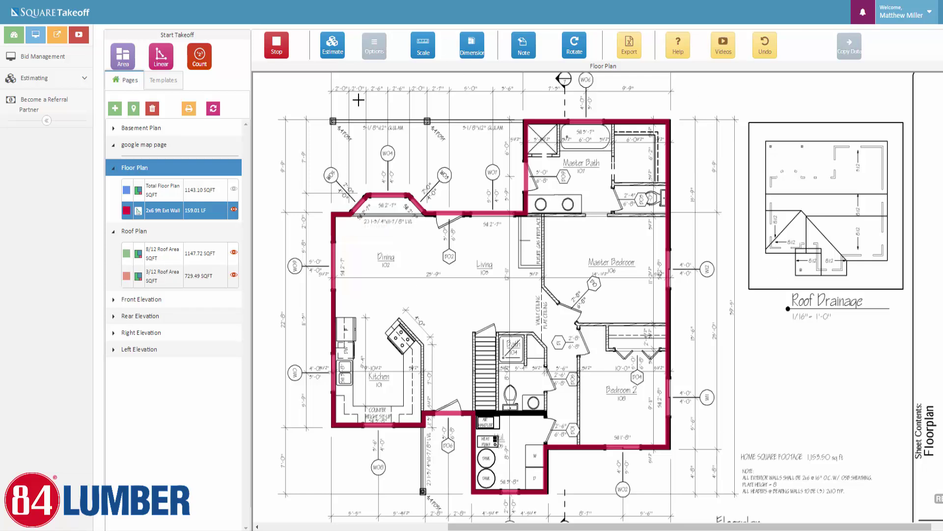
{"action": "left_click", "coordinate": [275, 47]}
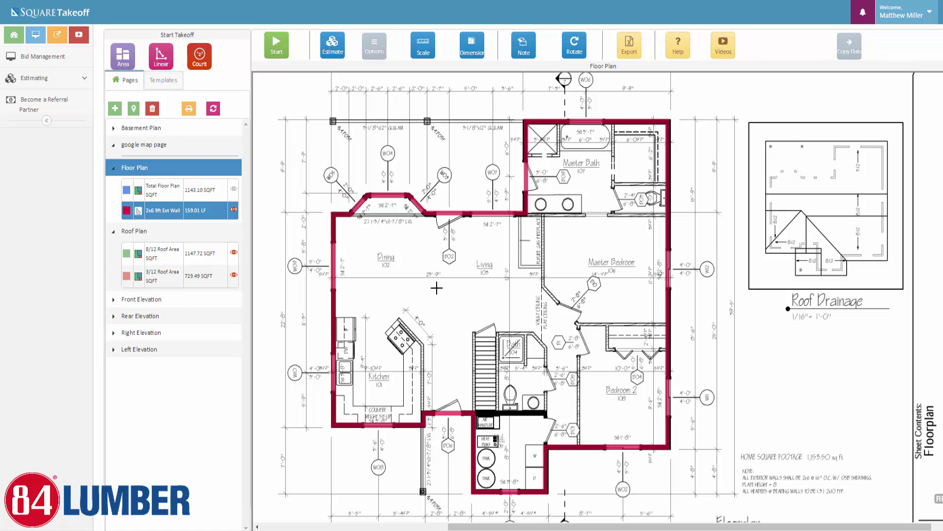
{"action": "left_click", "coordinate": [161, 59]}
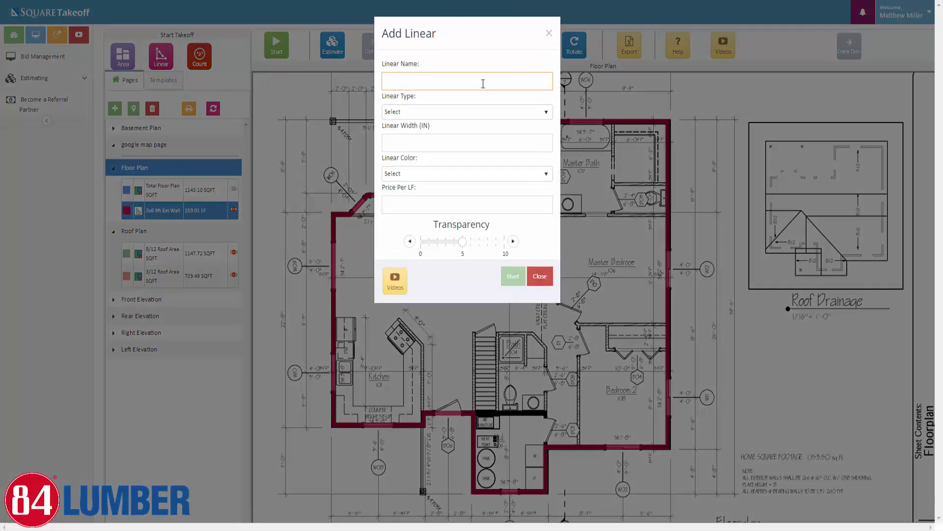
Define the 2x4 9ft Int Wall linear item as Standard Linear, width 4, with a green line
{"action": "type", "text": "int"}
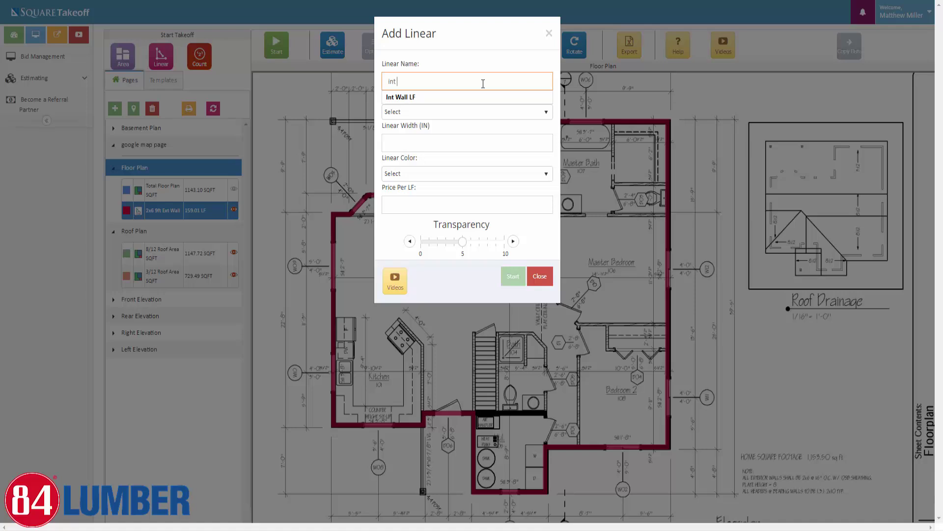
{"action": "key", "text": "BackSpace"}
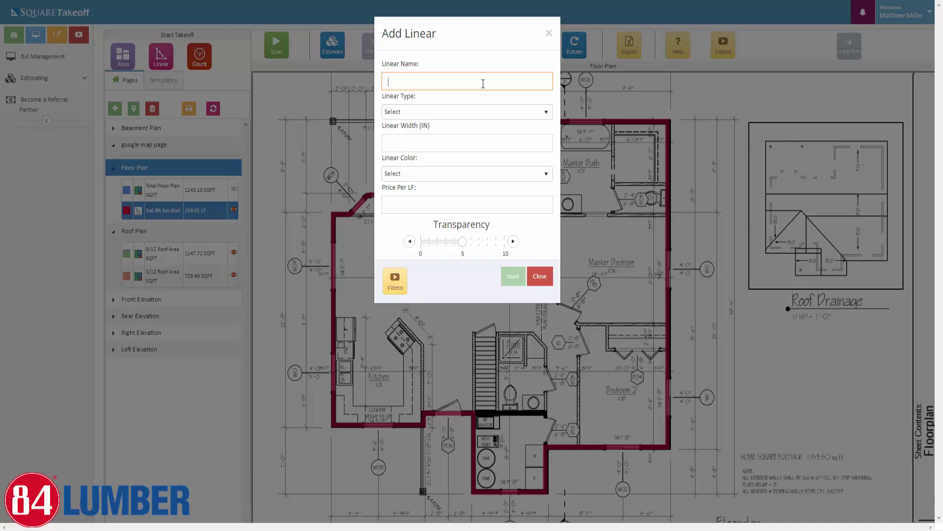
{"action": "type", "text": "2x4 9ft Int Wall"}
{"action": "left_click", "coordinate": [489, 118]}
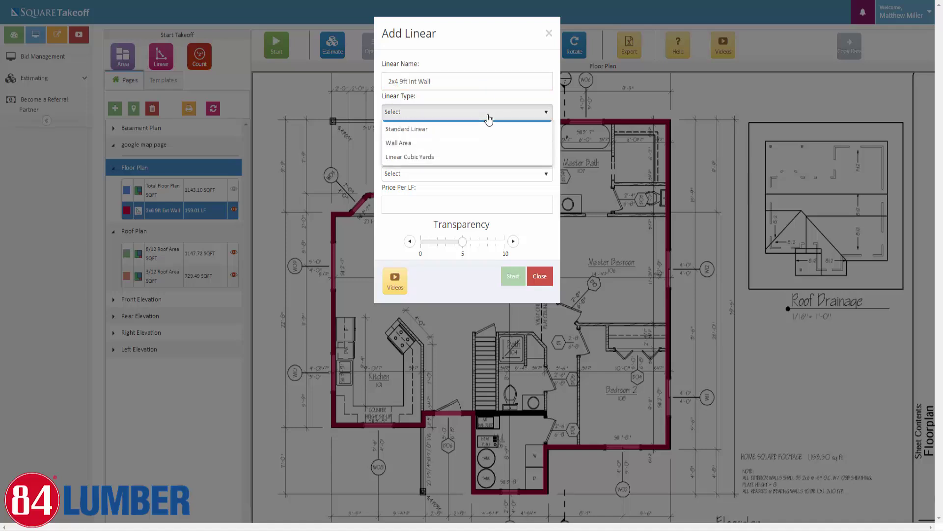
{"action": "left_click", "coordinate": [447, 139]}
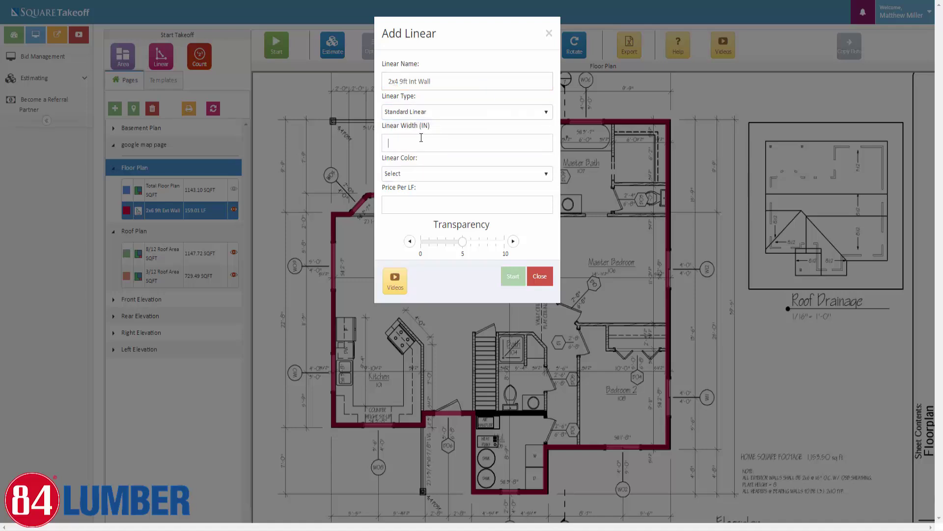
{"action": "left_click", "coordinate": [422, 138]}
{"action": "type", "text": "4"}
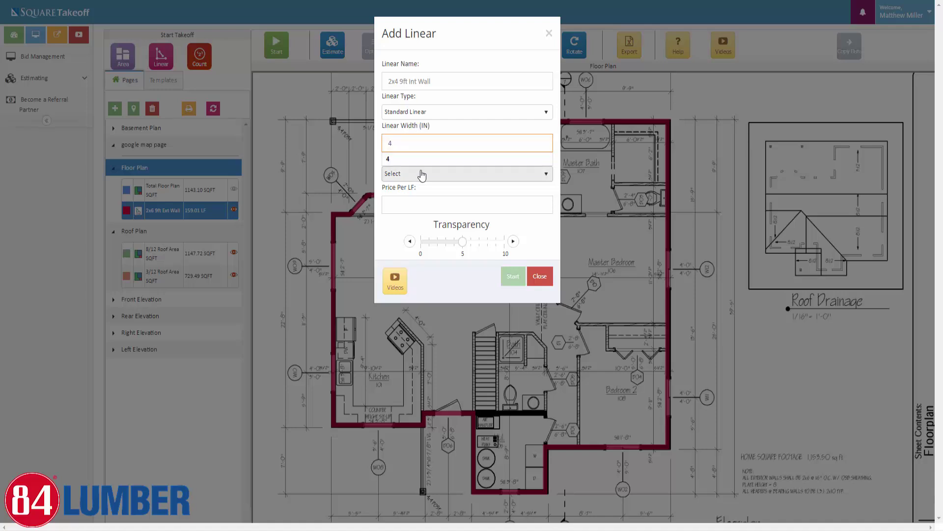
{"action": "left_click", "coordinate": [418, 174]}
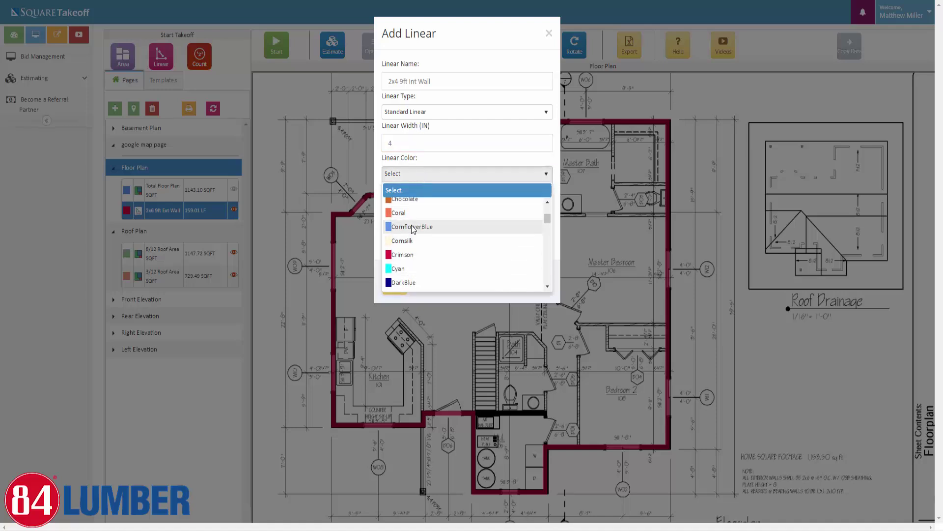
{"action": "left_click", "coordinate": [412, 227]}
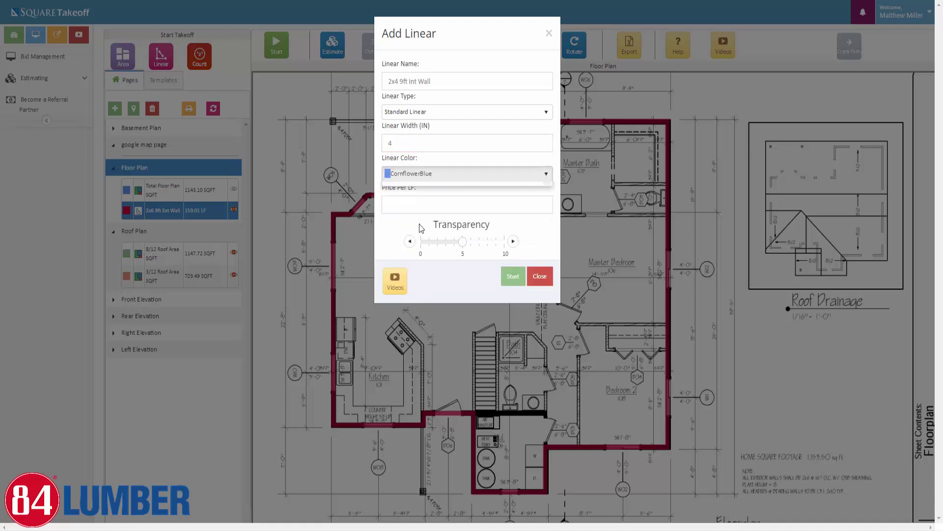
{"action": "left_click", "coordinate": [462, 175]}
{"action": "scroll", "coordinate": [413, 256], "scroll_direction": "down", "scroll_amount": 3}
{"action": "scroll", "coordinate": [405, 248], "scroll_direction": "down", "scroll_amount": 5}
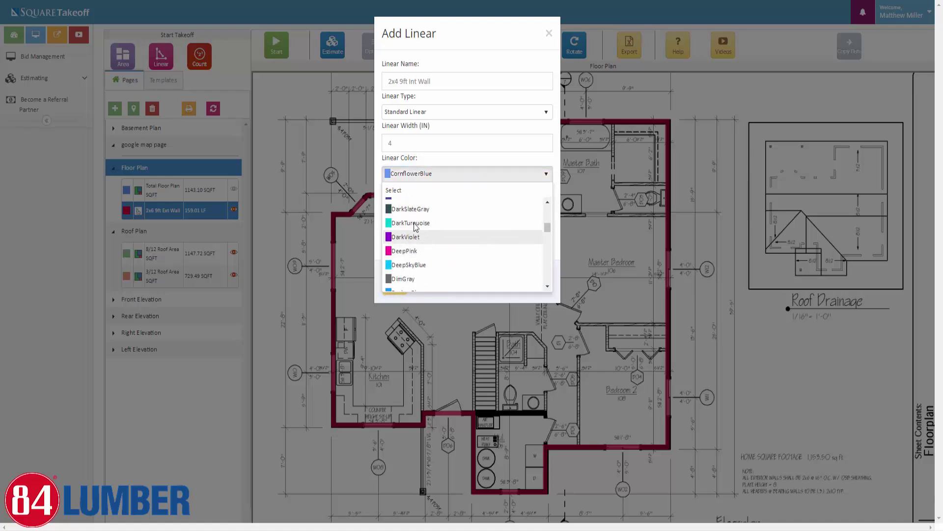
{"action": "left_click", "coordinate": [399, 271]}
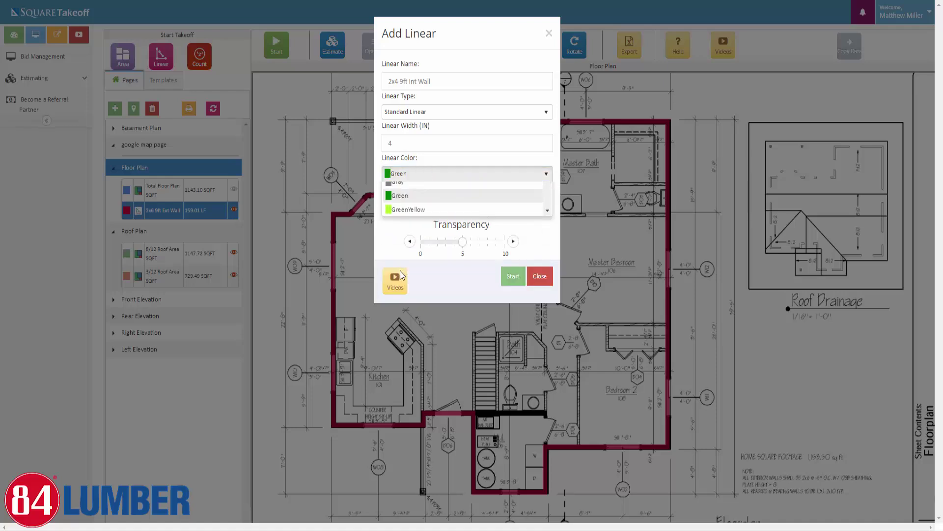
{"action": "left_click", "coordinate": [495, 241]}
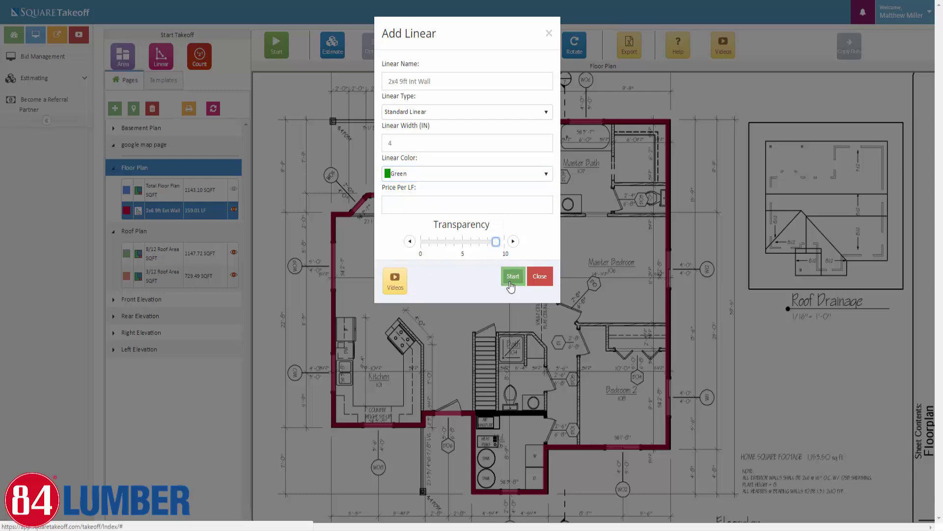
Trace the interior walls around the Master Bath
{"action": "left_click", "coordinate": [510, 277]}
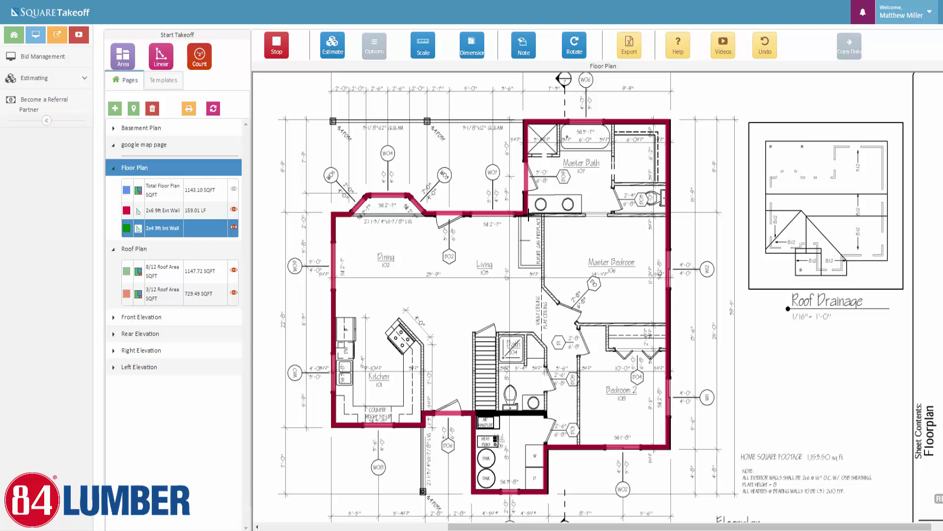
{"action": "left_click", "coordinate": [528, 215]}
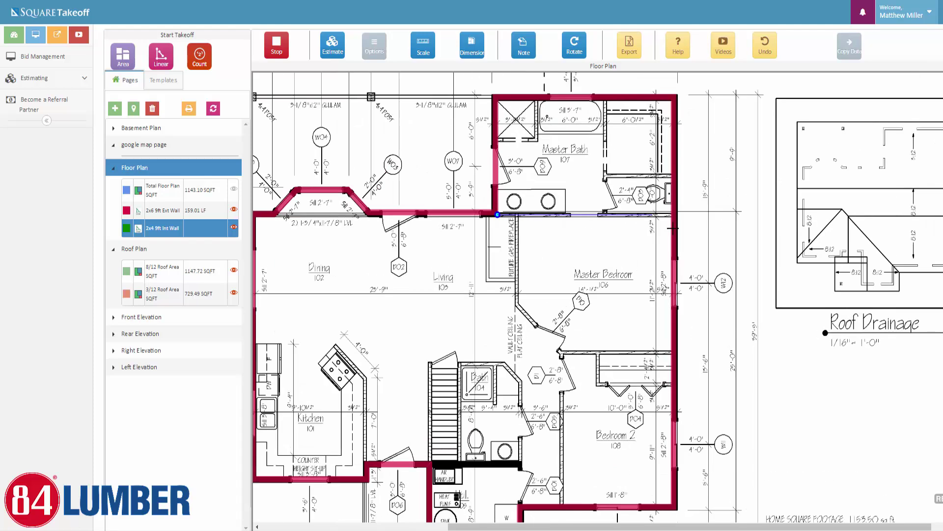
{"action": "scroll", "coordinate": [644, 215], "scroll_direction": "up", "scroll_amount": 1}
{"action": "left_click", "coordinate": [671, 214]}
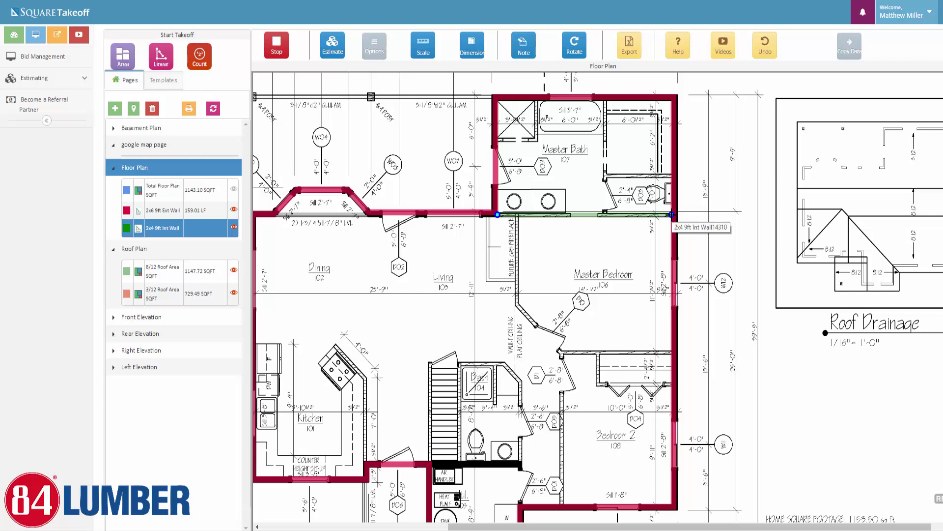
{"action": "left_click", "coordinate": [604, 215]}
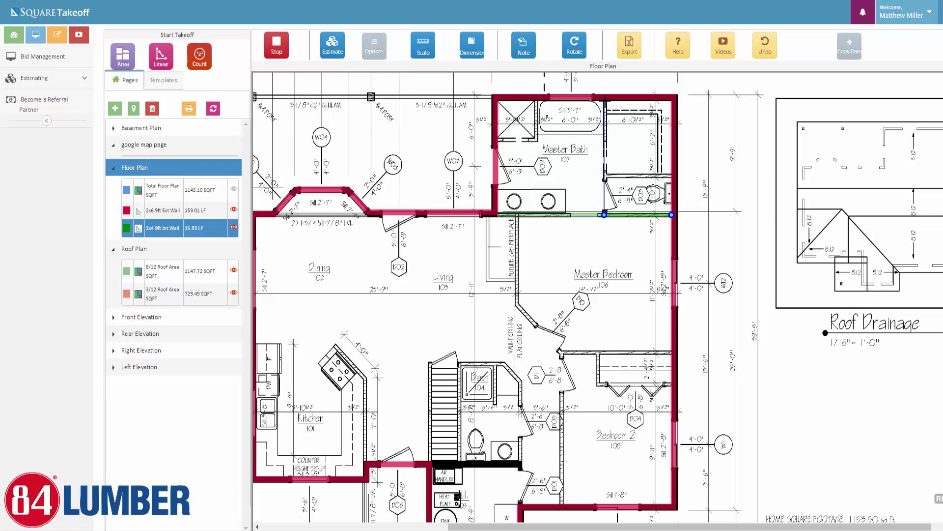
{"action": "left_click", "coordinate": [604, 102]}
{"action": "left_click", "coordinate": [604, 176]}
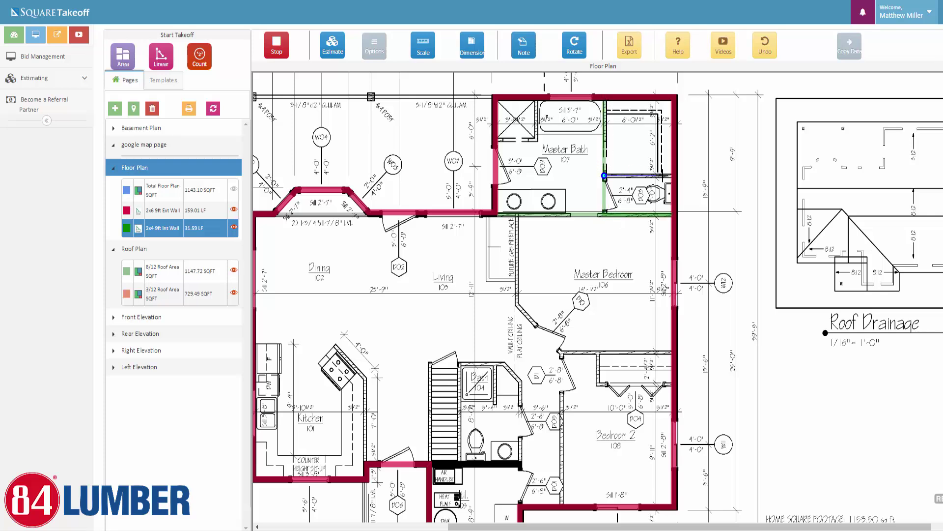
{"action": "left_click", "coordinate": [670, 175]}
{"action": "left_click", "coordinate": [497, 139]}
{"action": "left_click", "coordinate": [534, 139]}
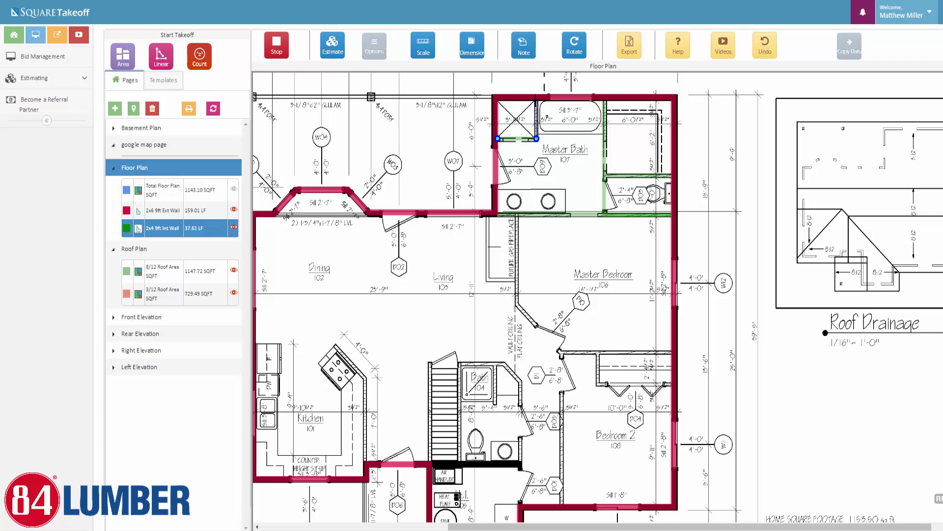
{"action": "double_click", "coordinate": [535, 102]}
Trace the Master Bedroom's left wall, the Bedroom 2 walls and its closet
{"action": "left_click", "coordinate": [517, 215]}
{"action": "left_click", "coordinate": [518, 304]}
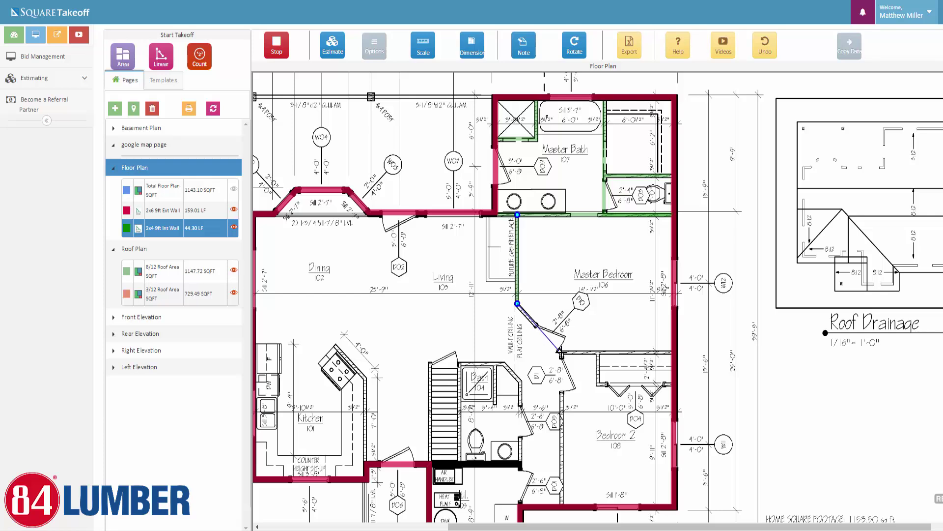
{"action": "left_click", "coordinate": [561, 352]}
{"action": "double_click", "coordinate": [671, 352]}
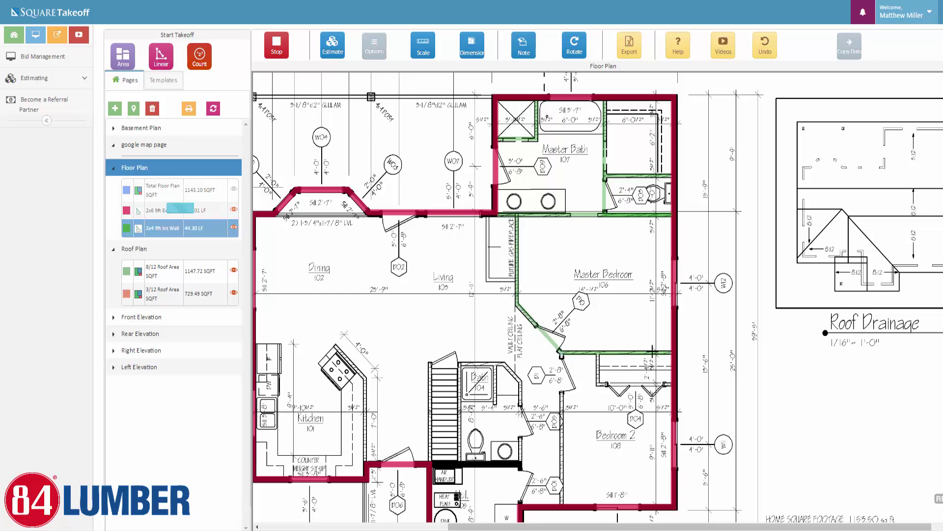
{"action": "left_click", "coordinate": [562, 352]}
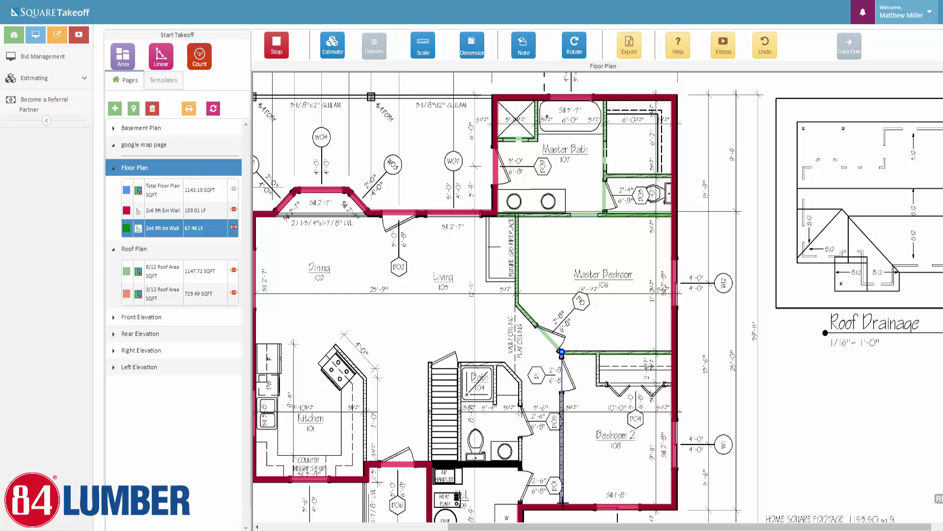
{"action": "double_click", "coordinate": [563, 502]}
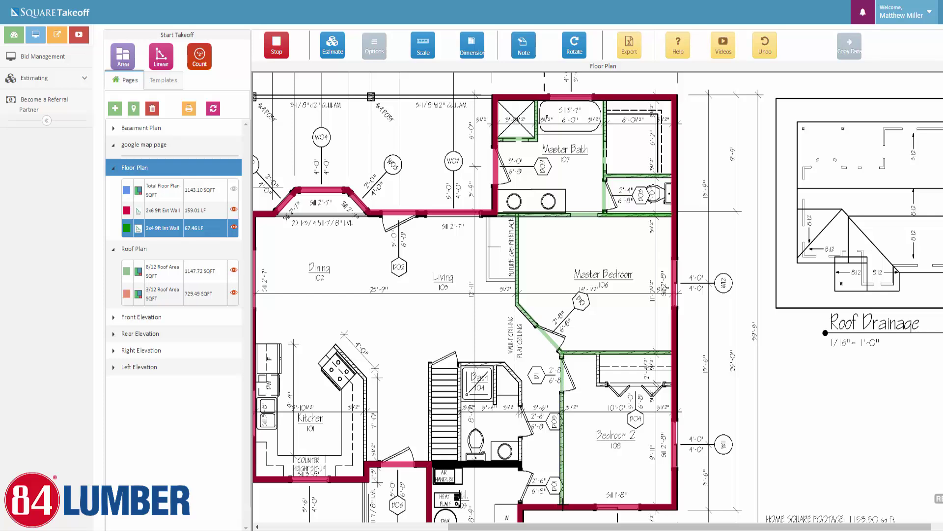
{"action": "left_click", "coordinate": [598, 353]}
{"action": "left_click", "coordinate": [598, 384]}
{"action": "double_click", "coordinate": [671, 384]}
Trace the stair, Bath 104 and kitchen walls, ending measuring at 128.90 LF
{"action": "left_click", "coordinate": [429, 460]}
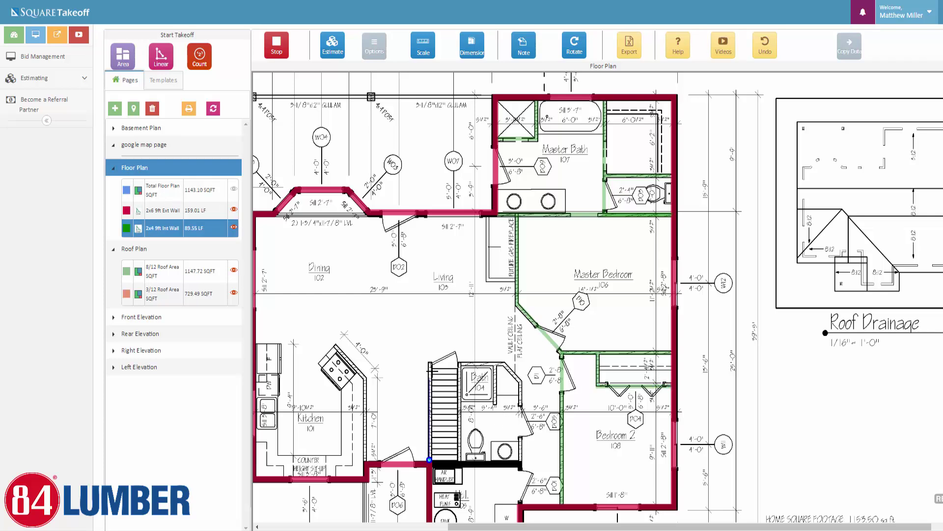
{"action": "left_click", "coordinate": [430, 363]}
{"action": "double_click", "coordinate": [429, 363]}
{"action": "left_click", "coordinate": [460, 458]}
{"action": "left_click", "coordinate": [460, 364]}
{"action": "left_click", "coordinate": [506, 364]}
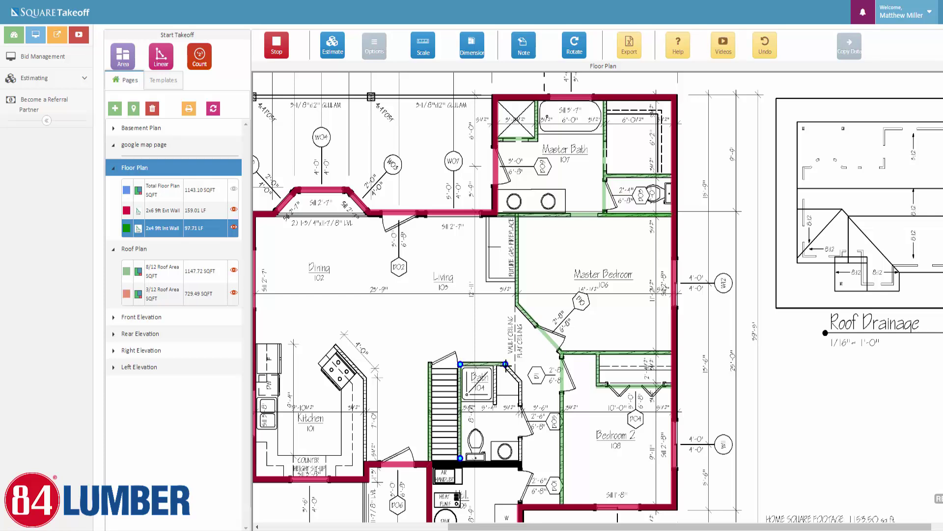
{"action": "left_click", "coordinate": [521, 382]}
{"action": "double_click", "coordinate": [521, 461]}
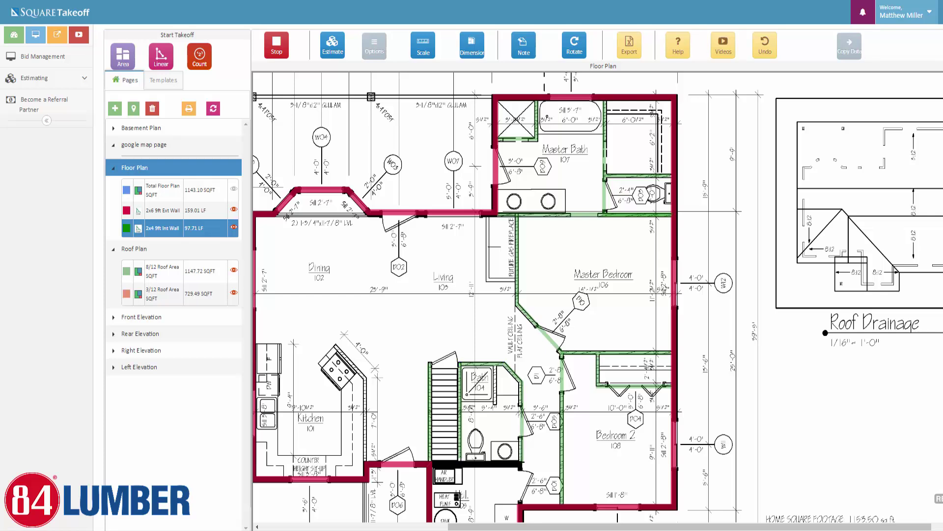
{"action": "left_click", "coordinate": [364, 459]}
{"action": "double_click", "coordinate": [363, 377]}
{"action": "double_click", "coordinate": [337, 346]}
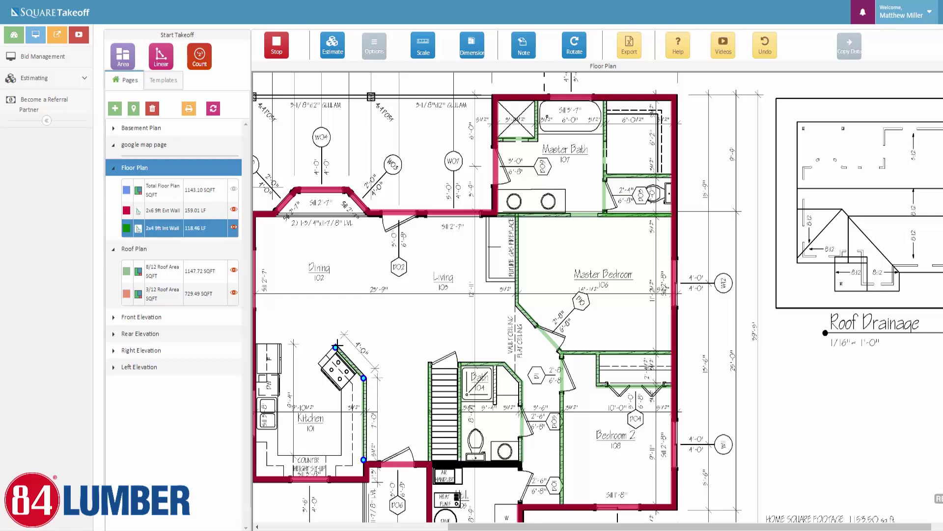
{"action": "left_click", "coordinate": [275, 47]}
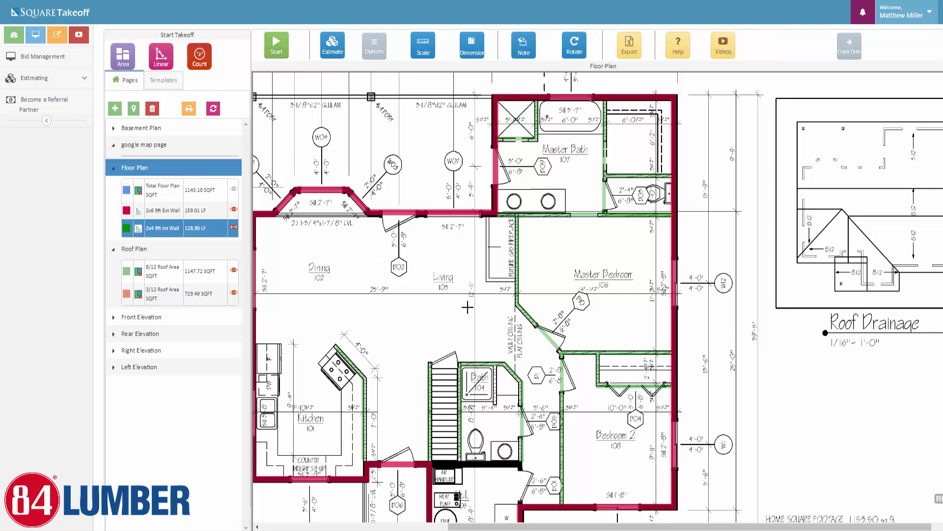
Zoom into Bath 104, trace its right wall, then delete that segment
{"action": "scroll", "coordinate": [495, 403], "scroll_direction": "up", "scroll_amount": 3}
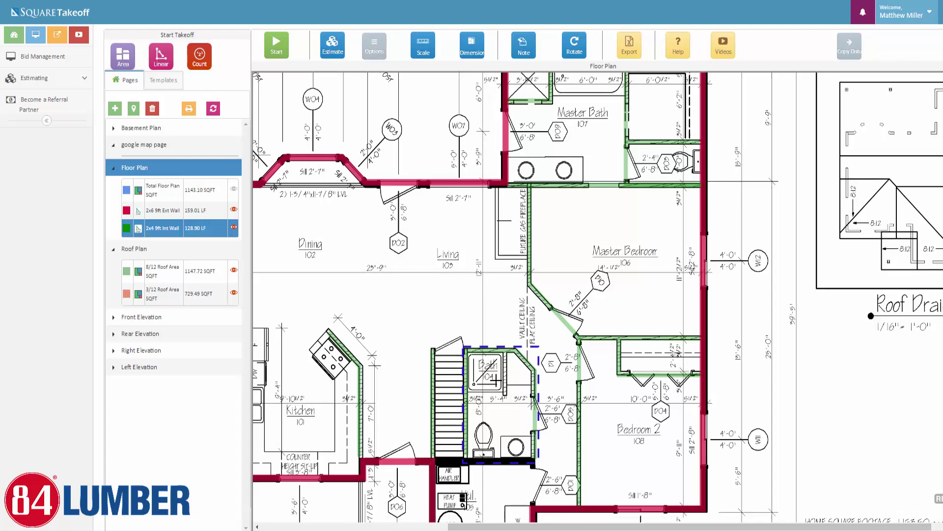
{"action": "scroll", "coordinate": [532, 364], "scroll_direction": "up", "scroll_amount": 1}
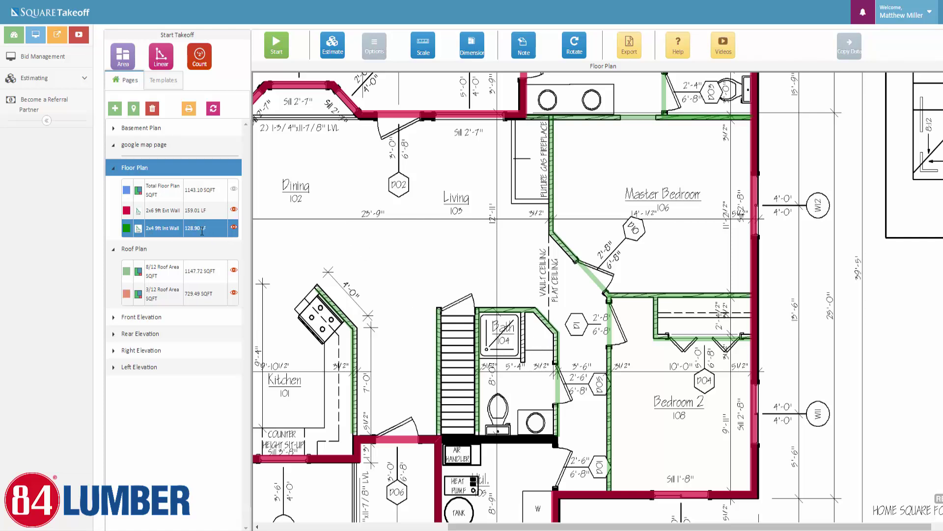
{"action": "left_click", "coordinate": [277, 47]}
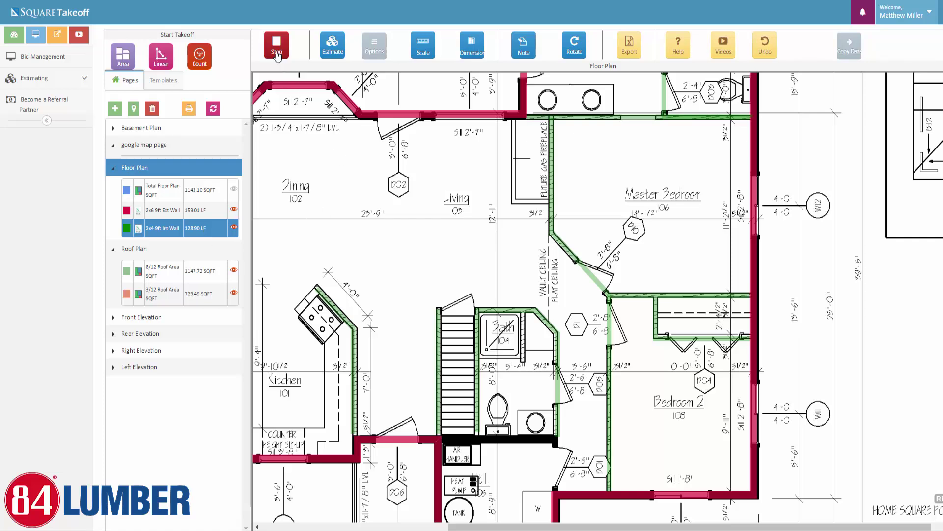
{"action": "left_click", "coordinate": [522, 312]}
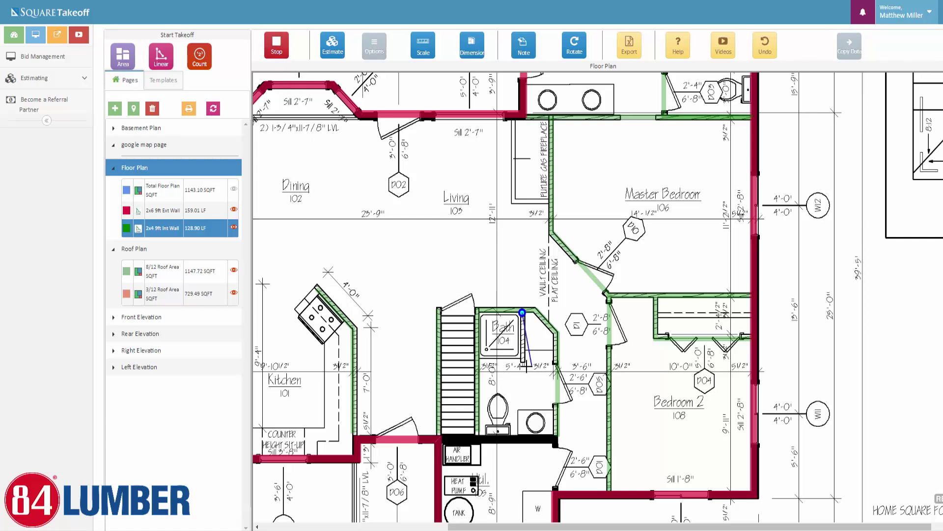
{"action": "double_click", "coordinate": [523, 364]}
{"action": "left_click", "coordinate": [277, 46]}
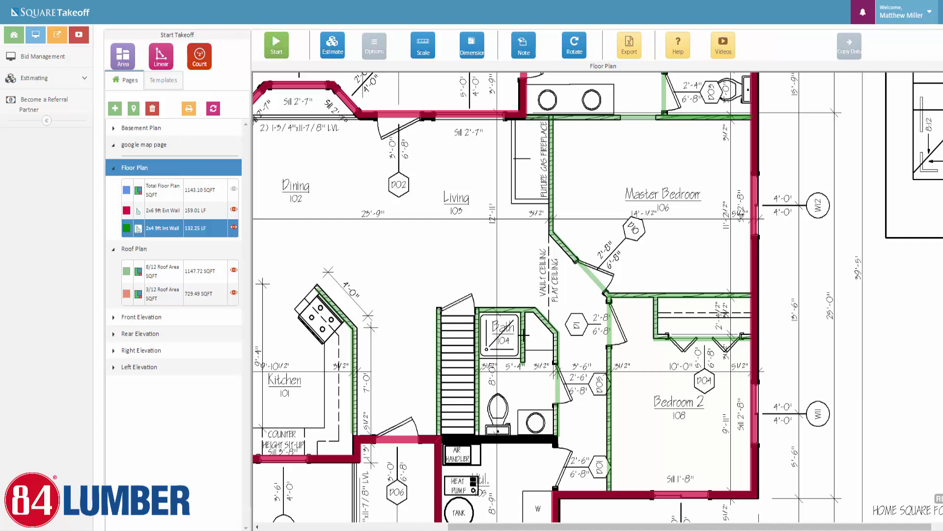
{"action": "left_click", "coordinate": [522, 341]}
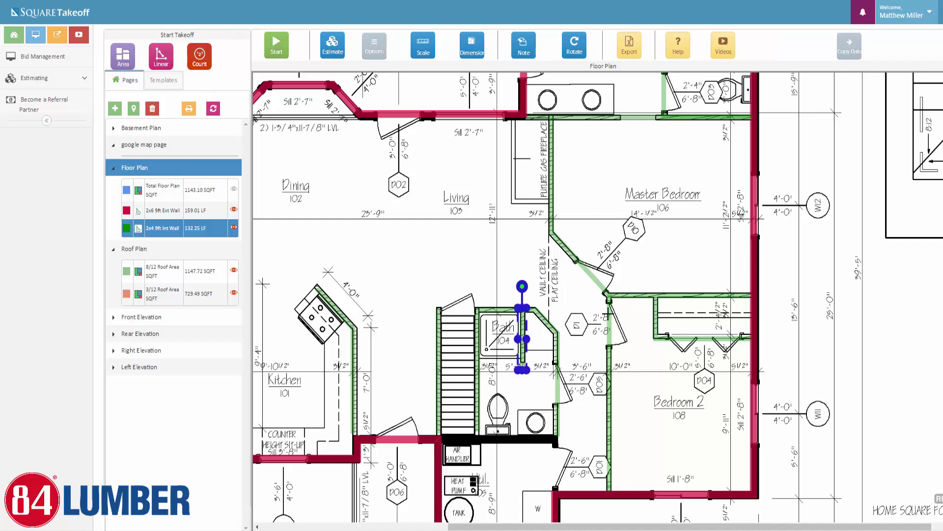
{"action": "key", "text": "Delete"}
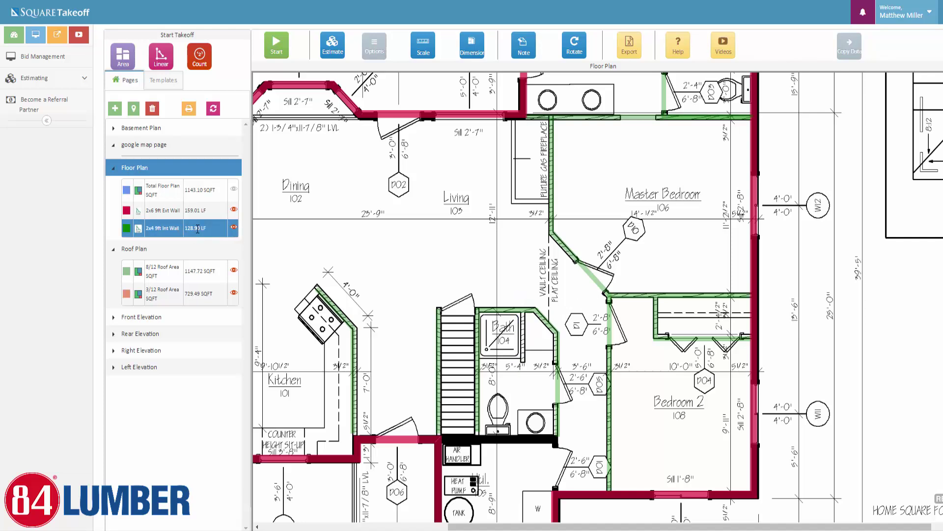
Redraw Bath 104's right wall, bringing the total to 132.25 LF, and recentre the plan
{"action": "left_click", "coordinate": [276, 47]}
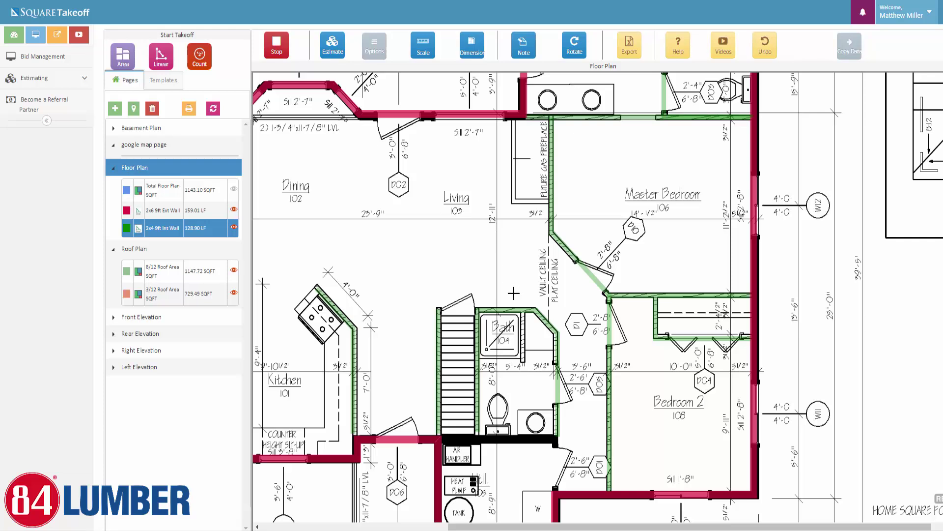
{"action": "left_click", "coordinate": [523, 311]}
{"action": "double_click", "coordinate": [522, 361]}
{"action": "left_click", "coordinate": [273, 49]}
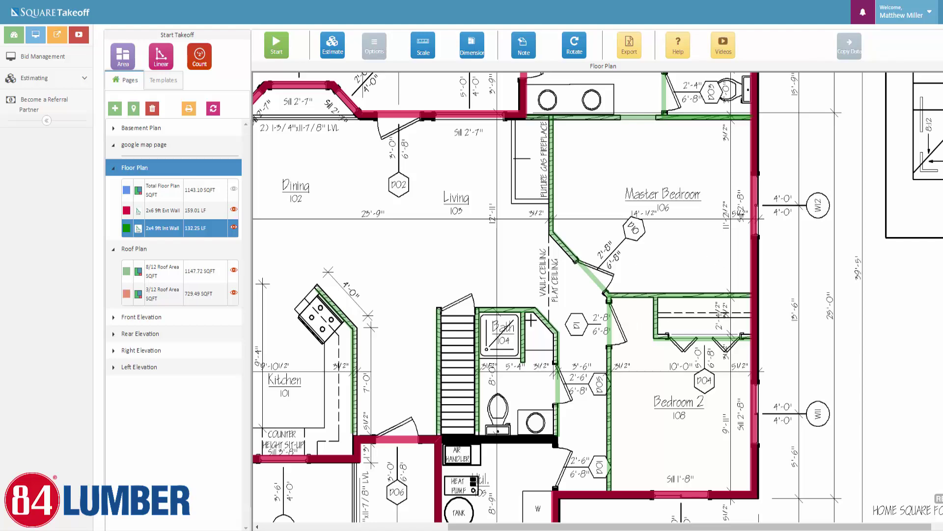
{"action": "scroll", "coordinate": [390, 305], "scroll_direction": "down", "scroll_amount": 2}
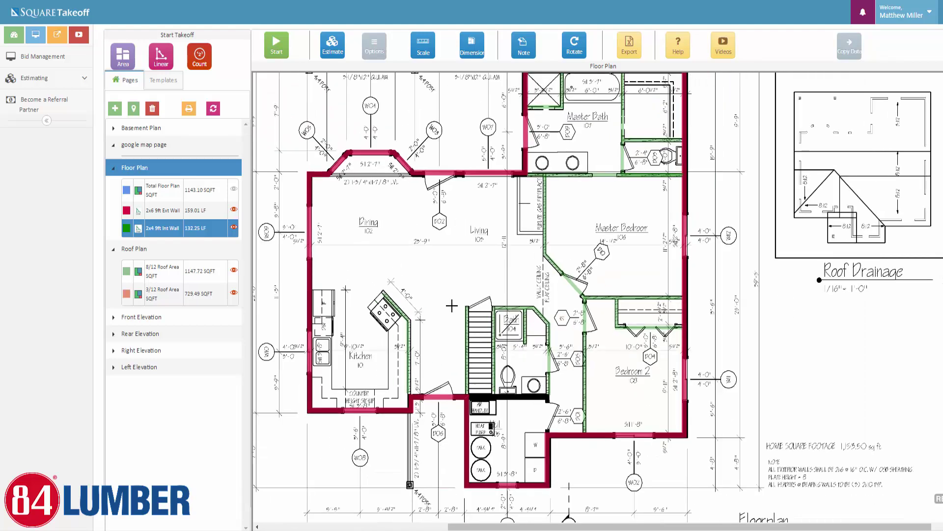
{"action": "left_click_drag", "start_coordinate": [451, 305], "coordinate": [480, 326]}
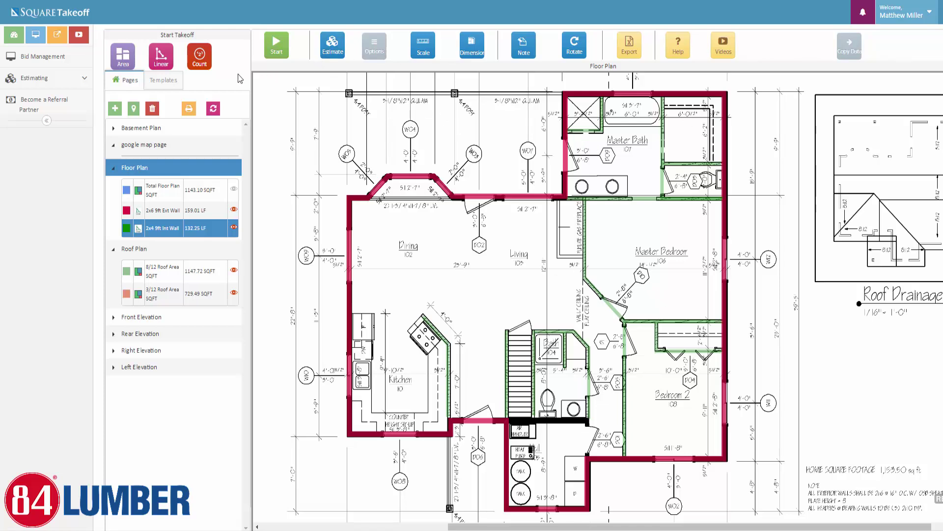
Start an Int Doors count with plus-shaped markers in MediumVioletRed
{"action": "left_click", "coordinate": [193, 65]}
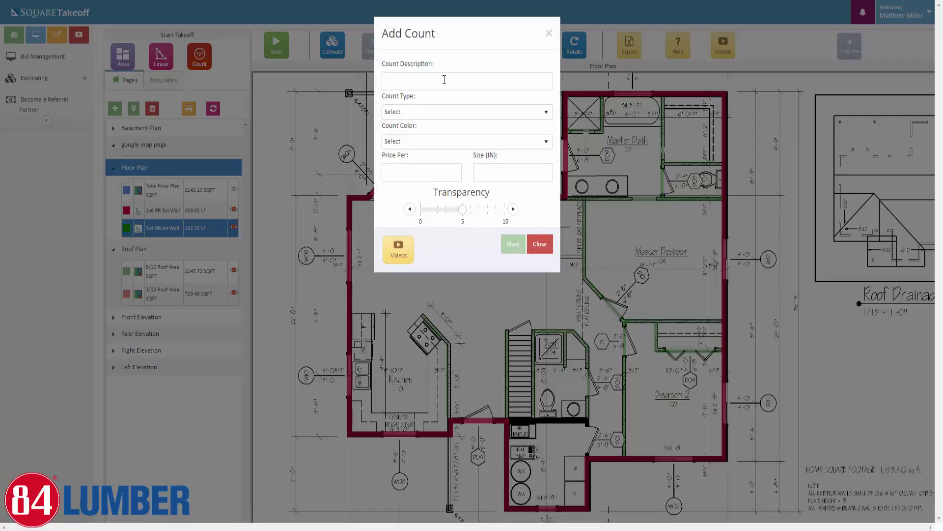
{"action": "left_click", "coordinate": [444, 79]}
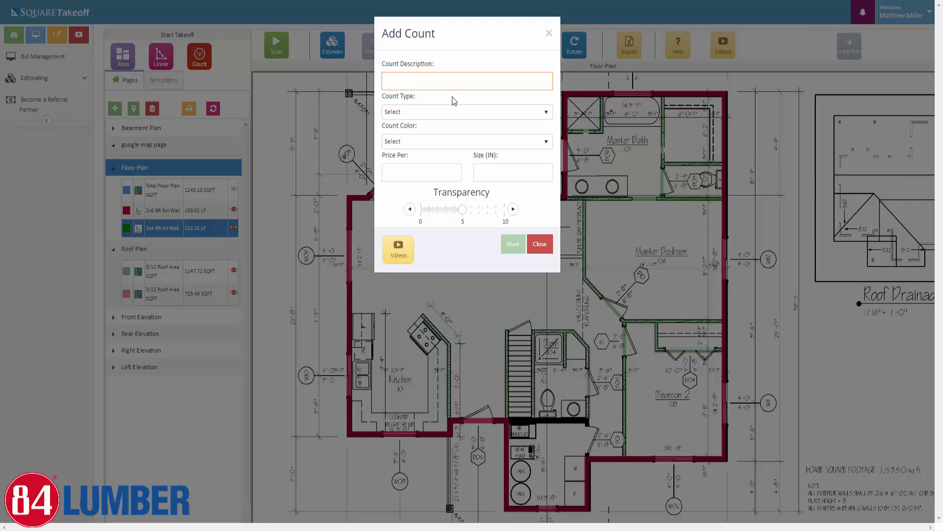
{"action": "type", "text": "lunt Doors"}
{"action": "type", "text": "ors"}
{"action": "left_click", "coordinate": [453, 112]}
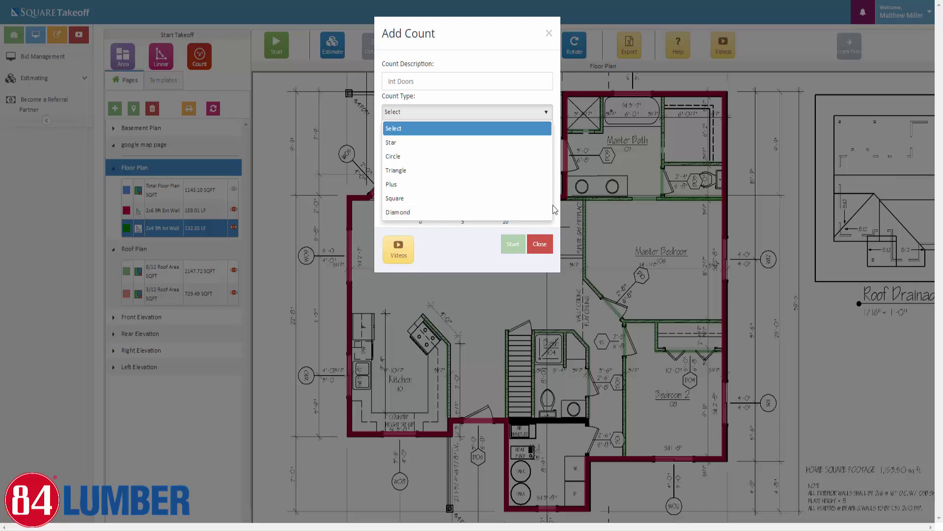
{"action": "left_click", "coordinate": [412, 188]}
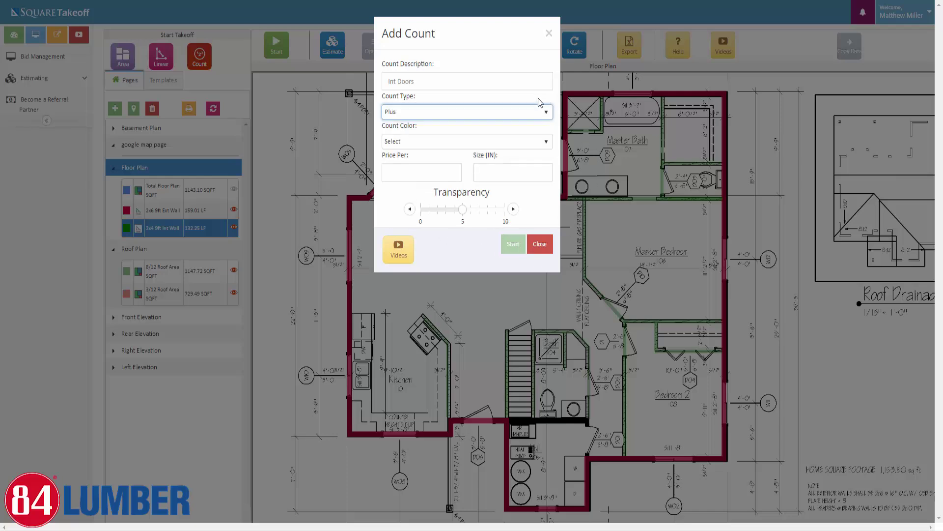
{"action": "left_click", "coordinate": [544, 142]}
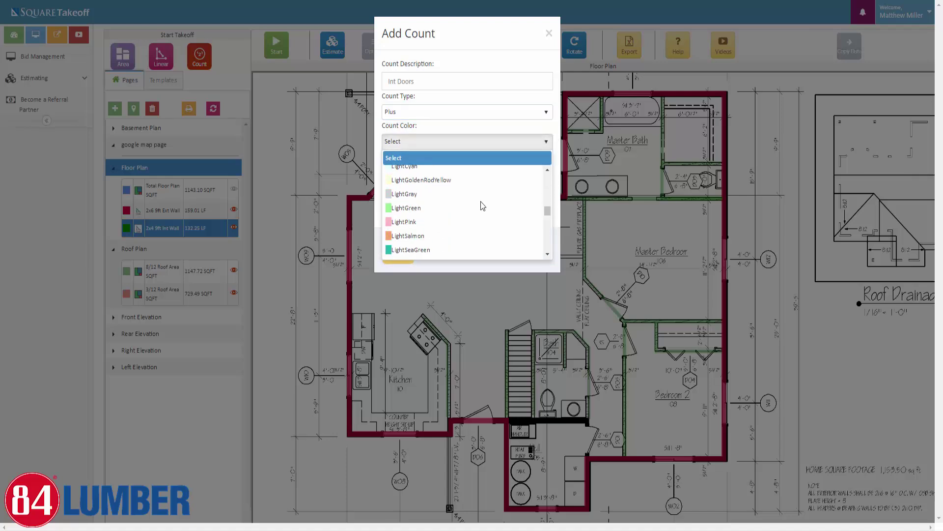
{"action": "scroll", "coordinate": [482, 206], "scroll_direction": "down", "scroll_amount": 5}
{"action": "left_click", "coordinate": [406, 180]}
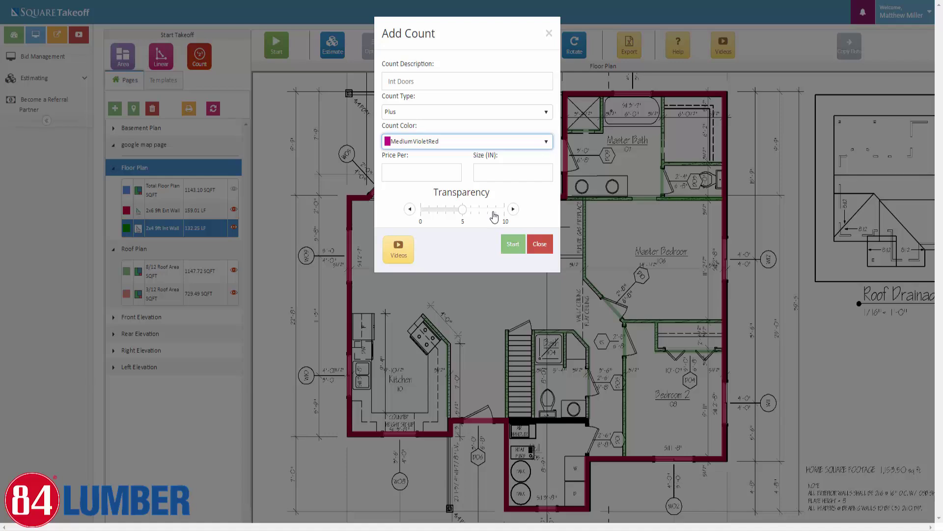
Raise the marker transparency and set the marker size to 24
{"action": "left_click", "coordinate": [494, 212]}
{"action": "left_click", "coordinate": [401, 171]}
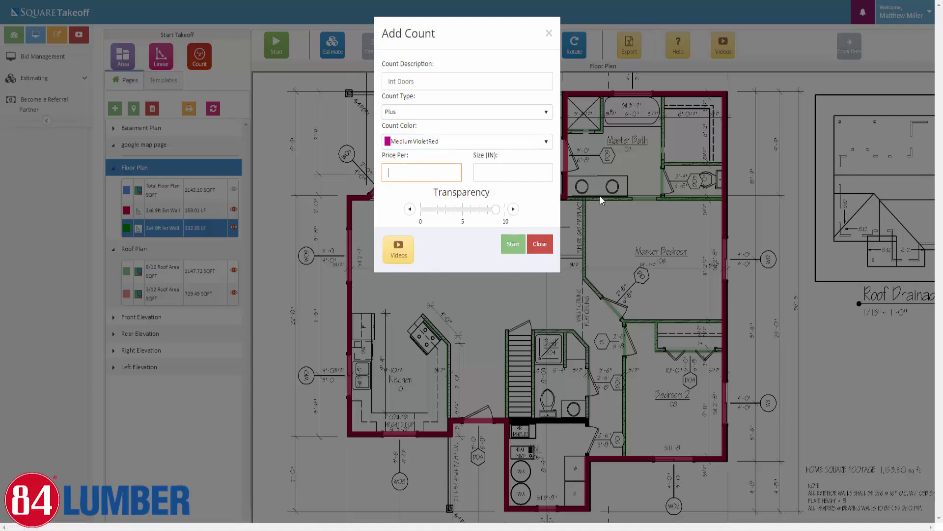
{"action": "left_click", "coordinate": [517, 173]}
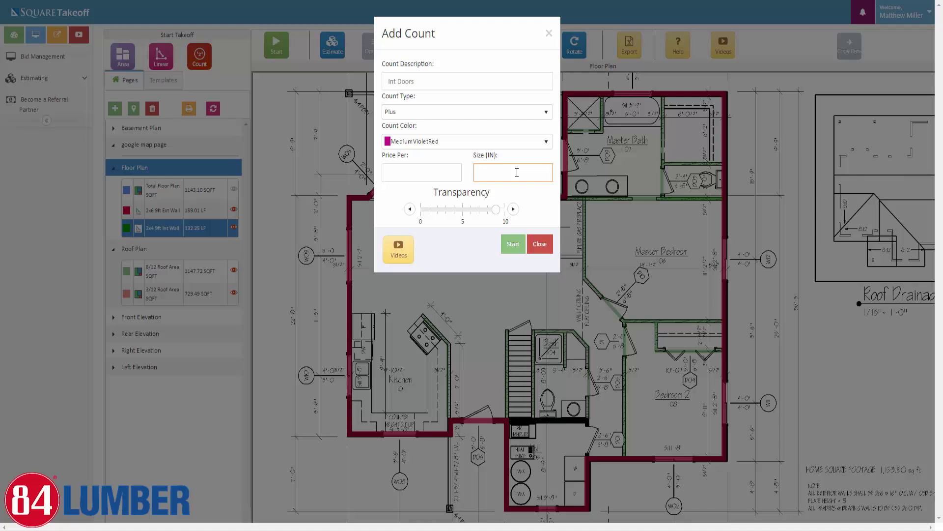
{"action": "left_click", "coordinate": [517, 172]}
{"action": "left_click", "coordinate": [522, 189]}
{"action": "left_click", "coordinate": [531, 213]}
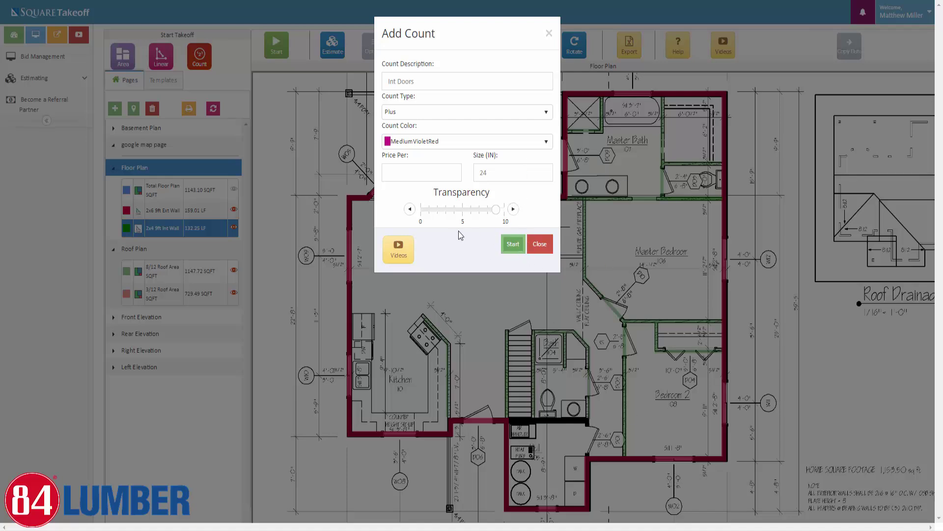
Place plus markers on the seven interior door openings, for an Int Doors total of 7 EA
{"action": "left_click", "coordinate": [513, 245]}
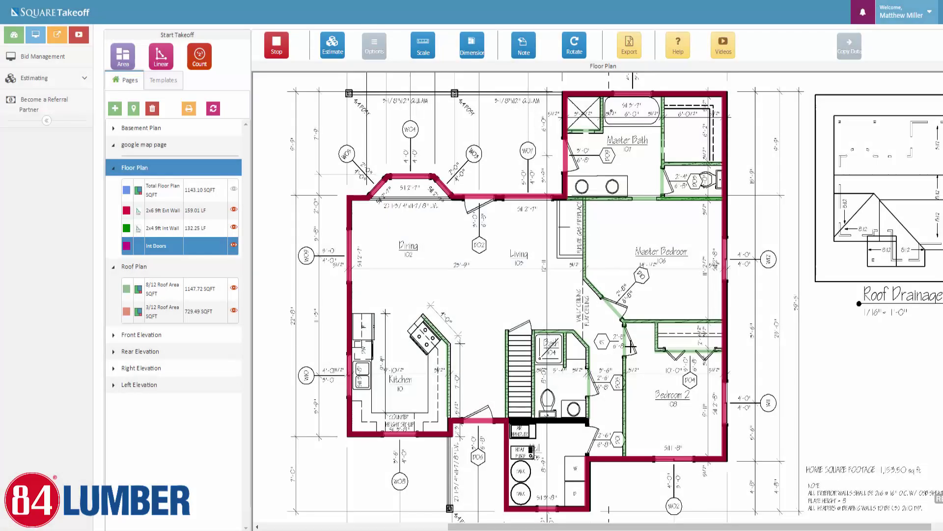
{"action": "left_click", "coordinate": [627, 344]}
{"action": "left_click", "coordinate": [589, 386]}
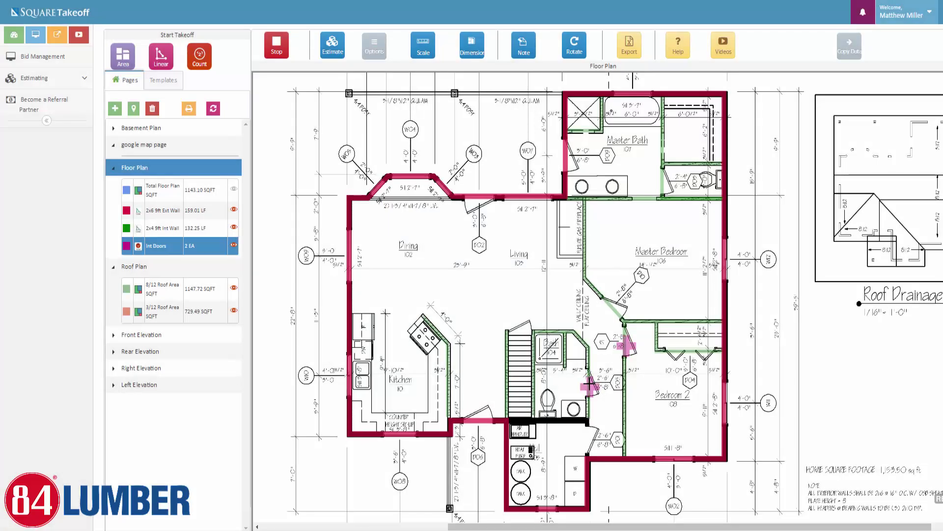
{"action": "left_click", "coordinate": [613, 312]}
{"action": "left_click", "coordinate": [665, 187]}
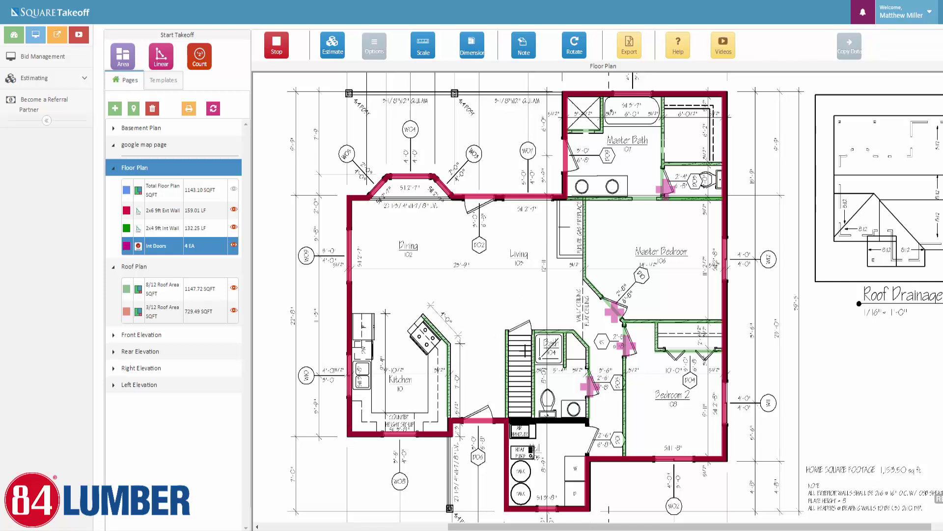
{"action": "left_click", "coordinate": [522, 326]}
{"action": "left_click", "coordinate": [688, 355]}
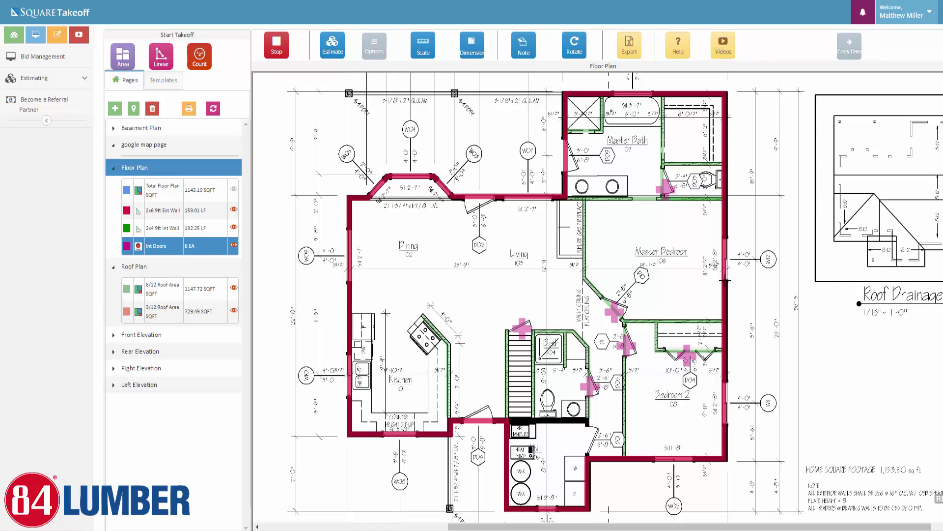
{"action": "left_click", "coordinate": [587, 441]}
{"action": "left_click", "coordinate": [276, 49]}
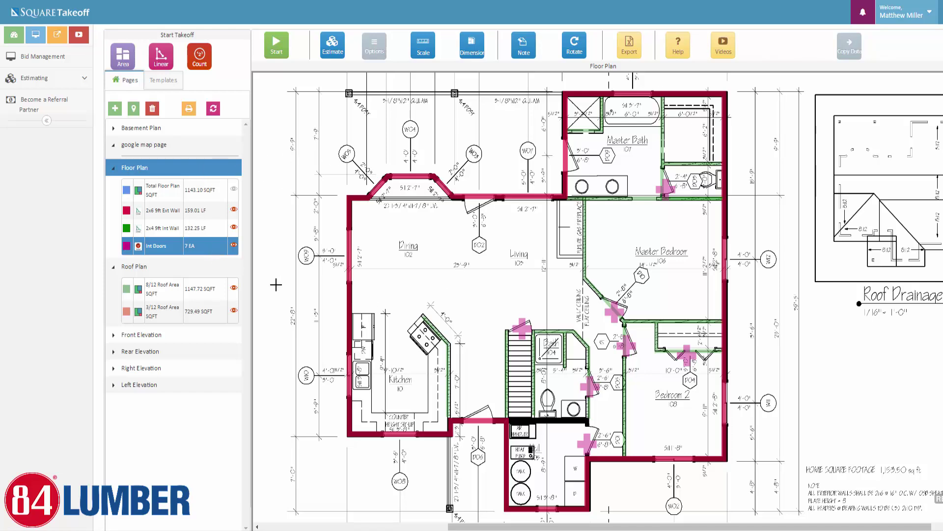
Export all takeoffs to an HTML Floor Plan table
{"action": "left_click", "coordinate": [630, 51]}
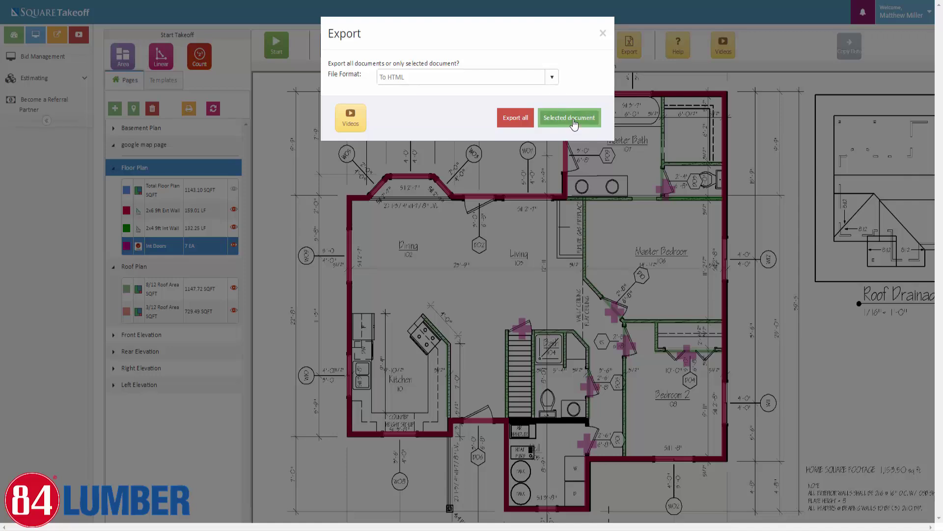
{"action": "left_click", "coordinate": [552, 79]}
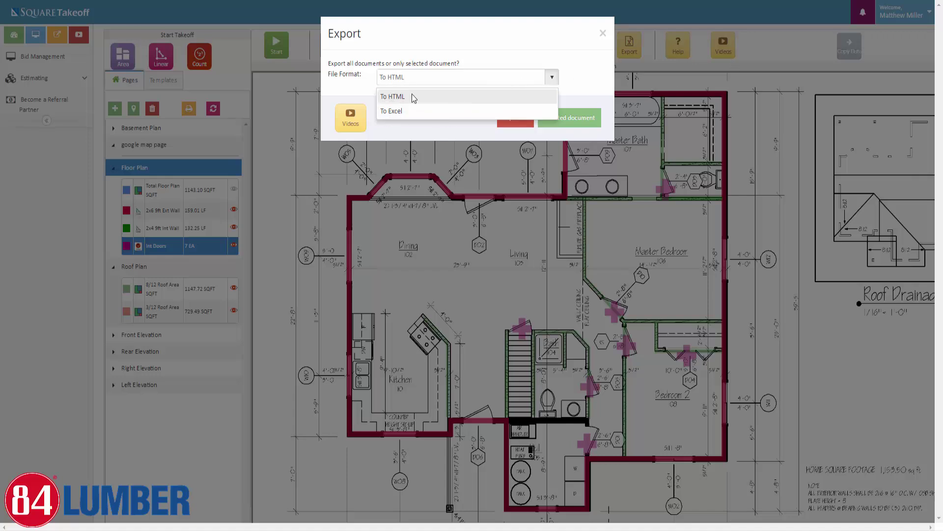
{"action": "left_click", "coordinate": [591, 76]}
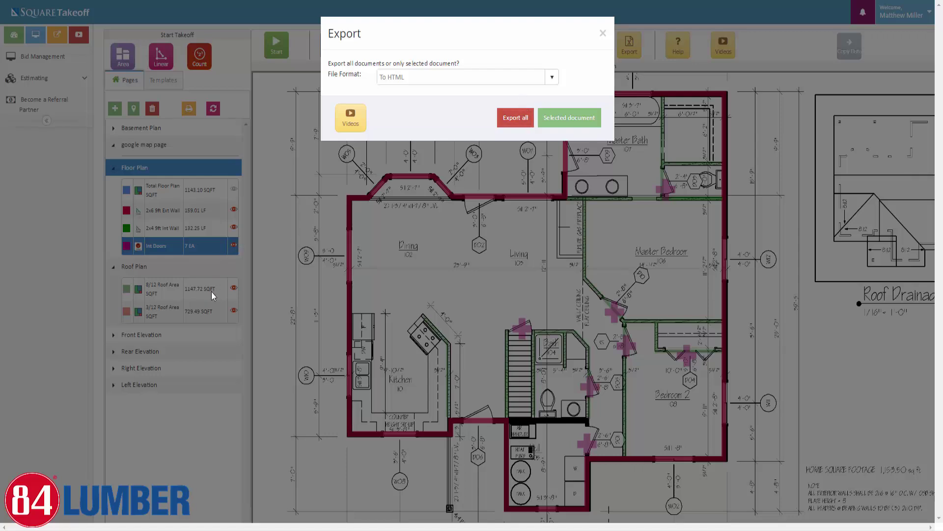
{"action": "left_click", "coordinate": [519, 122]}
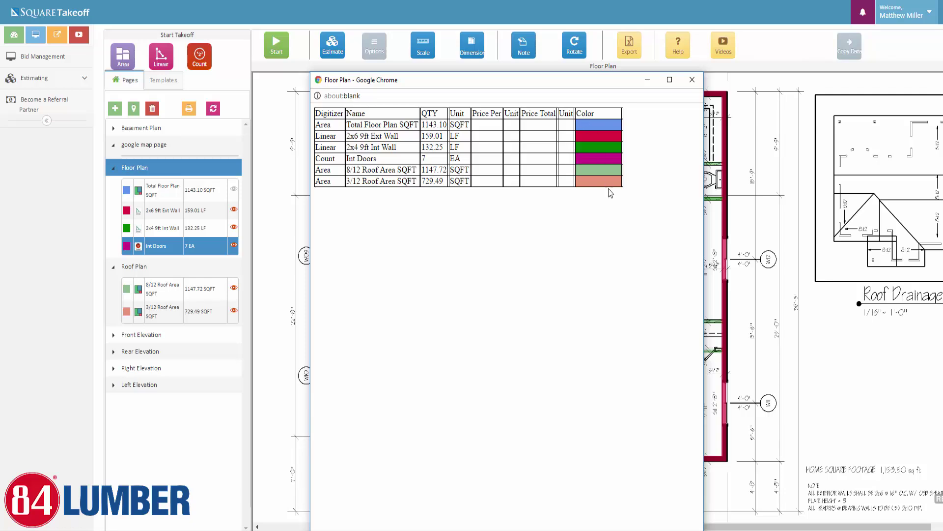
Close the export window and go to the Parts Catalog page under Estimating
{"action": "left_click", "coordinate": [692, 80]}
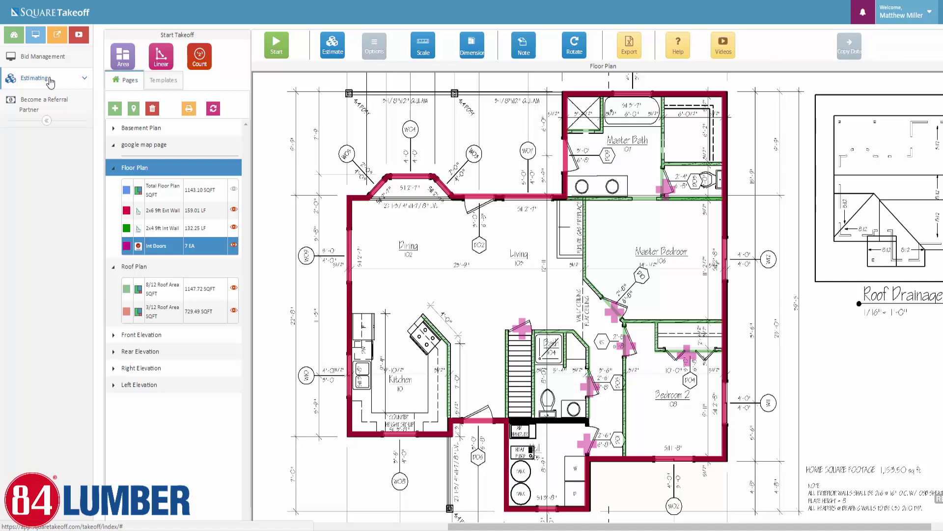
{"action": "left_click", "coordinate": [51, 82]}
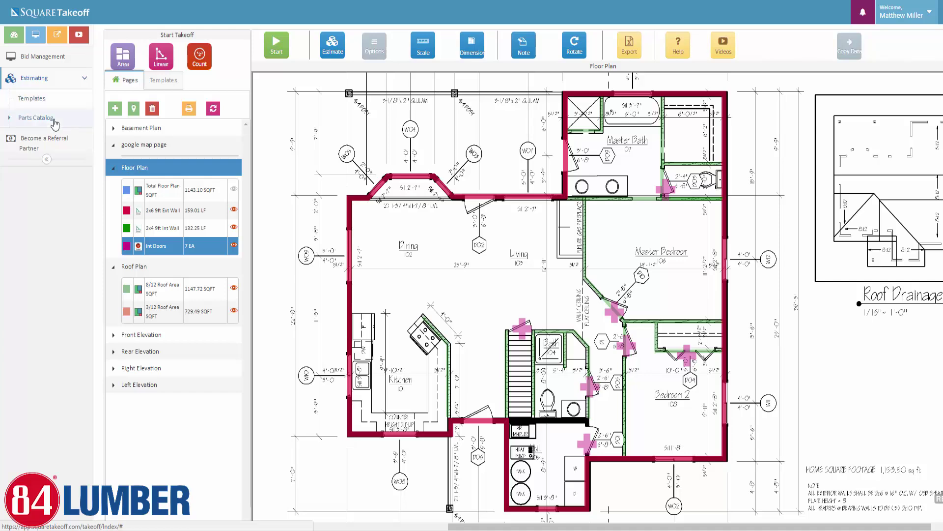
{"action": "left_click", "coordinate": [53, 117]}
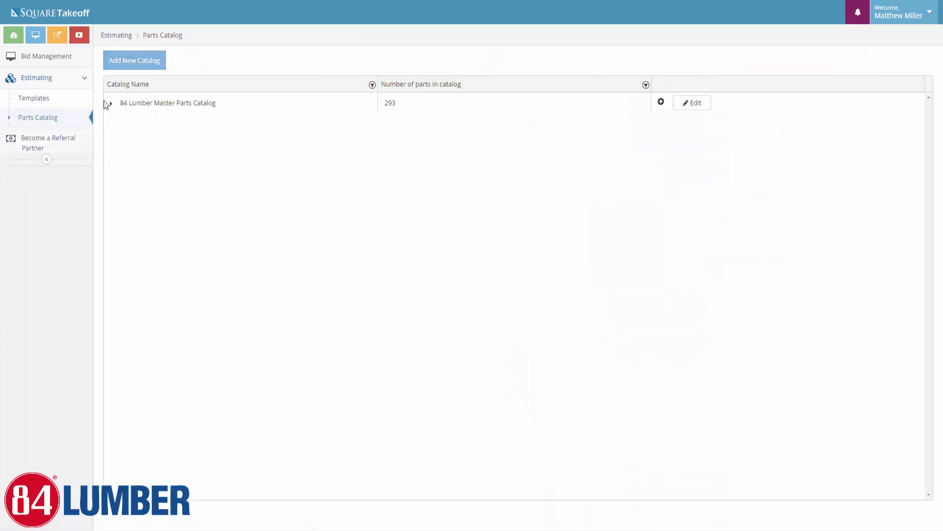
Expand the 84 Lumber Master Parts Catalog through Wall System and Wall Studs
{"action": "left_click", "coordinate": [111, 104]}
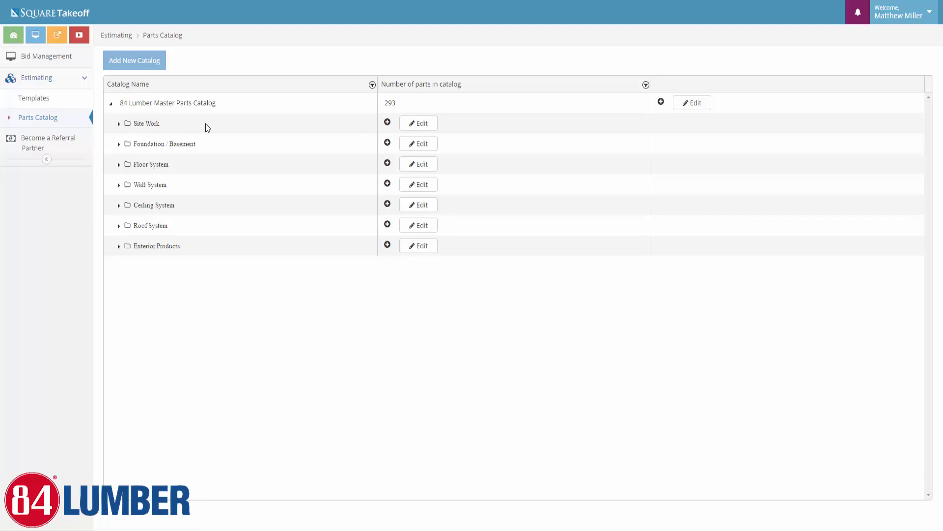
{"action": "left_click", "coordinate": [117, 186]}
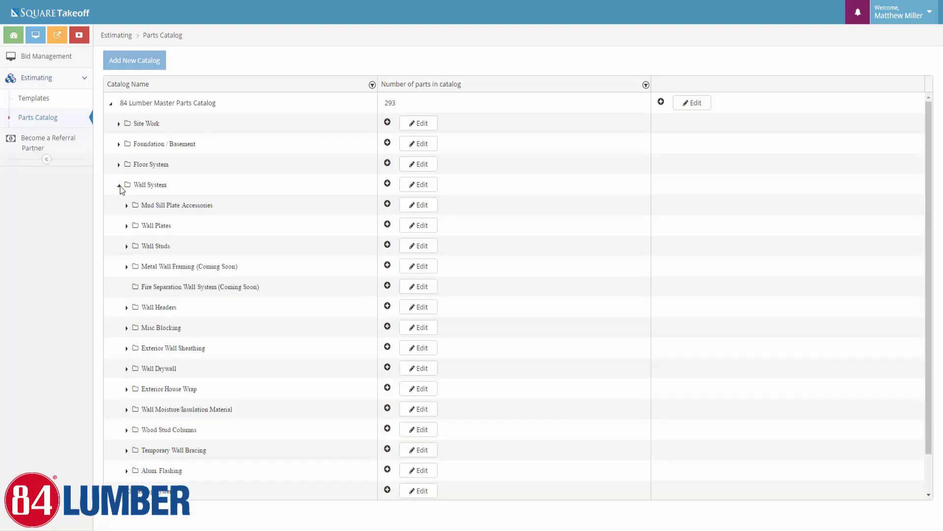
{"action": "left_click", "coordinate": [127, 246]}
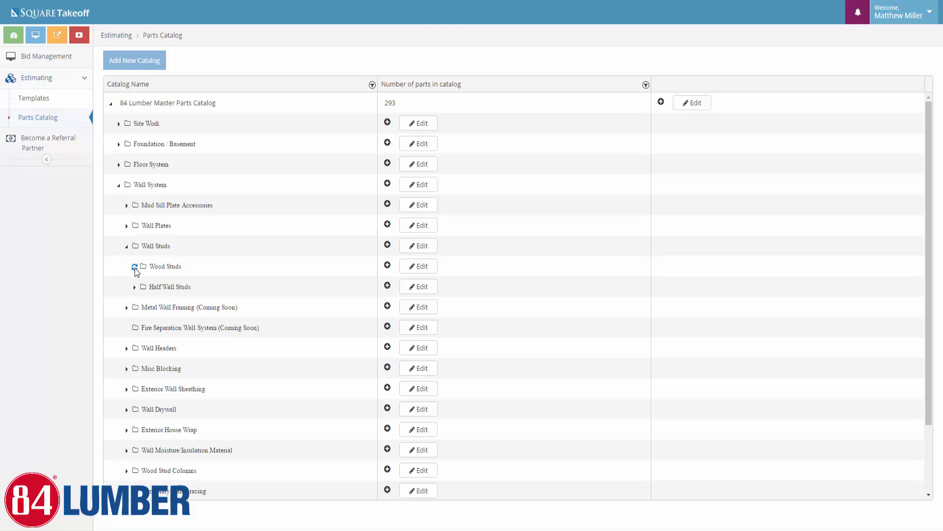
{"action": "scroll", "coordinate": [476, 305], "scroll_direction": "down", "scroll_amount": 4}
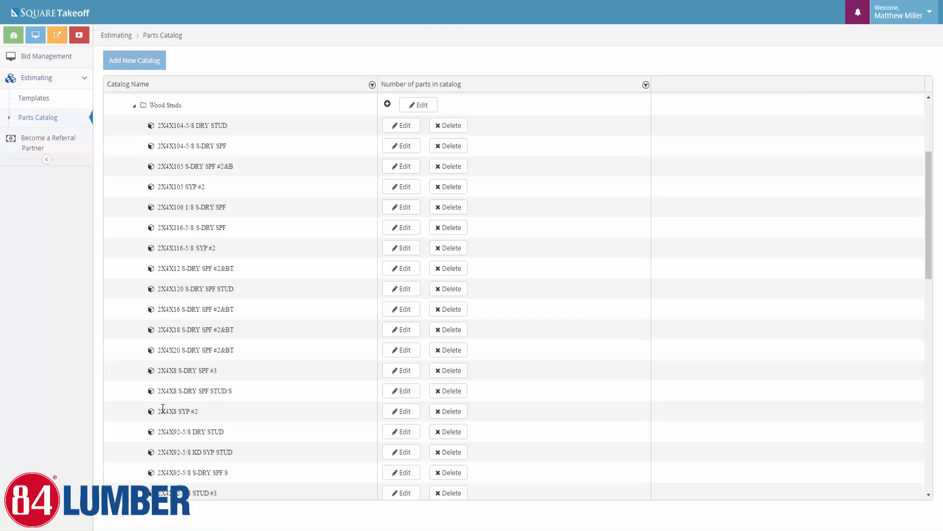
Collapse and re-expand Wood Studs to list parts from 2X4X104-5/8 DRY STUD onward
{"action": "scroll", "coordinate": [270, 345], "scroll_direction": "up", "scroll_amount": 2}
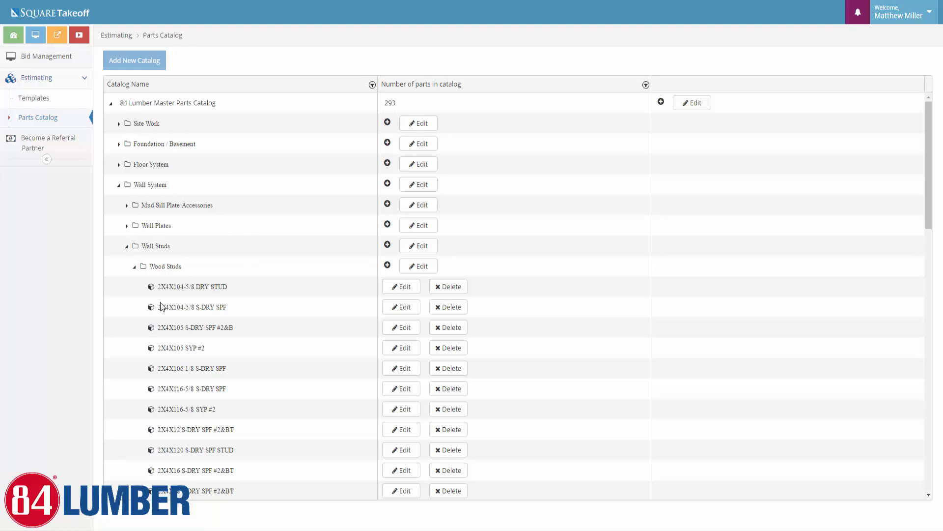
{"action": "left_click", "coordinate": [133, 268]}
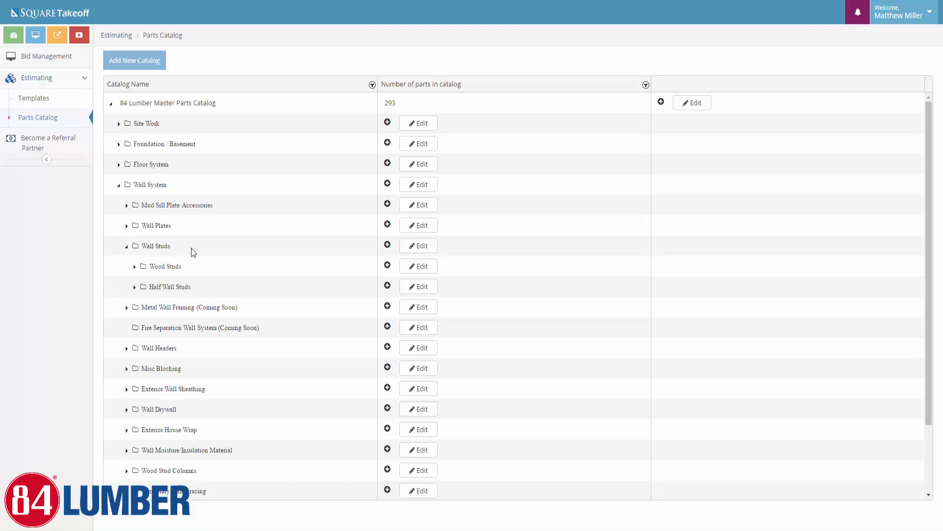
{"action": "left_click", "coordinate": [134, 267]}
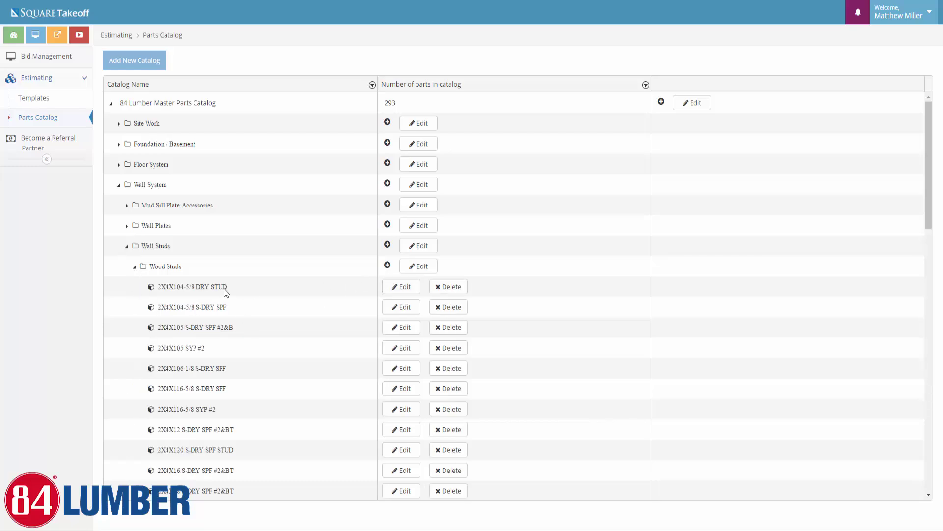
{"action": "left_click", "coordinate": [417, 288]}
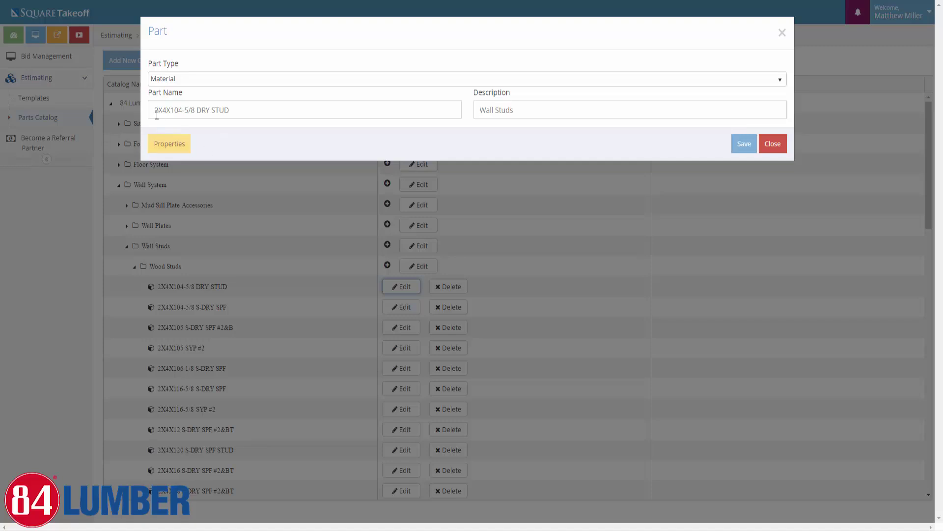
{"action": "left_click", "coordinate": [175, 147]}
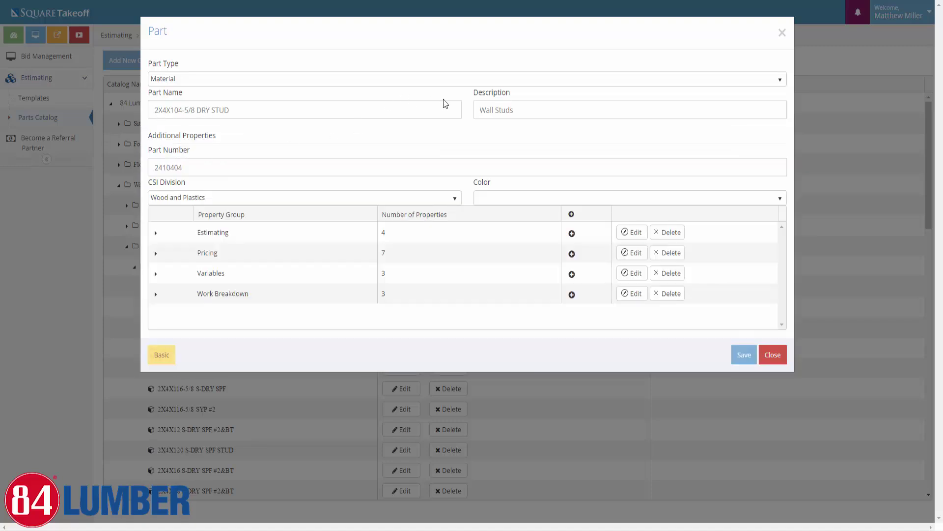
{"action": "left_click_drag", "start_coordinate": [544, 108], "coordinate": [476, 110]}
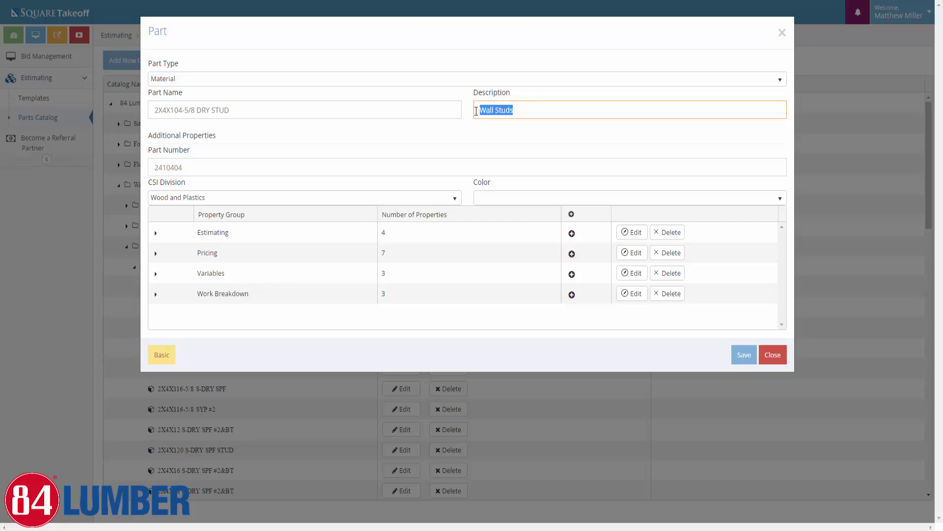
{"action": "left_click_drag", "start_coordinate": [198, 167], "coordinate": [139, 167]}
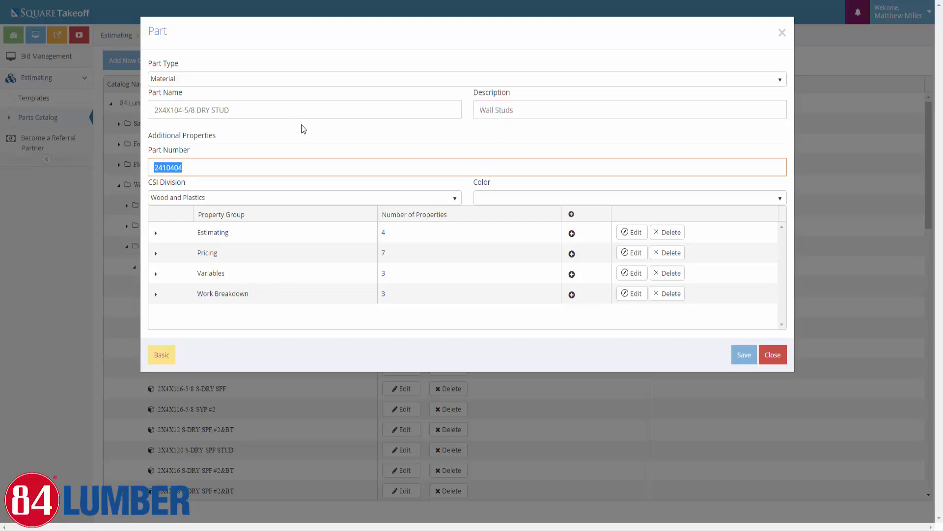
{"action": "left_click", "coordinate": [151, 296]}
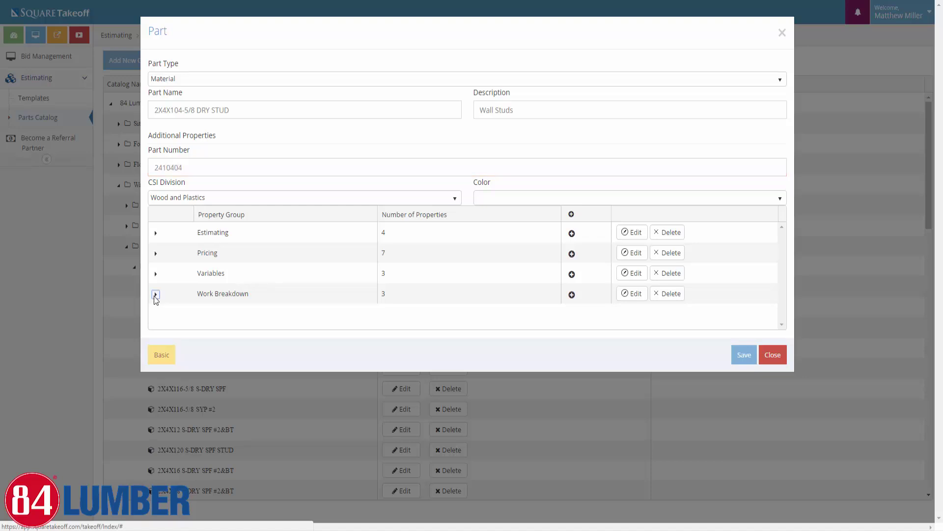
{"action": "scroll", "coordinate": [241, 289], "scroll_direction": "down", "scroll_amount": 1}
{"action": "scroll", "coordinate": [250, 291], "scroll_direction": "down", "scroll_amount": 1}
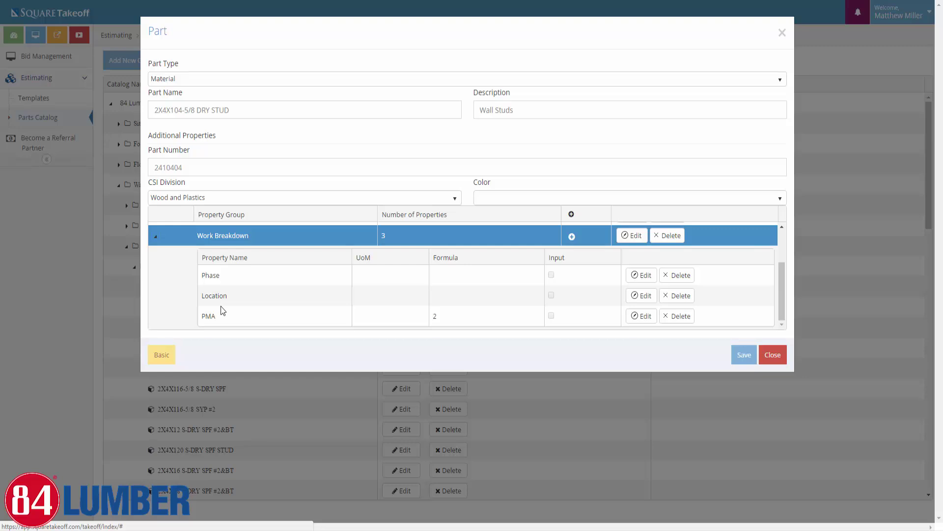
{"action": "scroll", "coordinate": [219, 307], "scroll_direction": "up", "scroll_amount": 3}
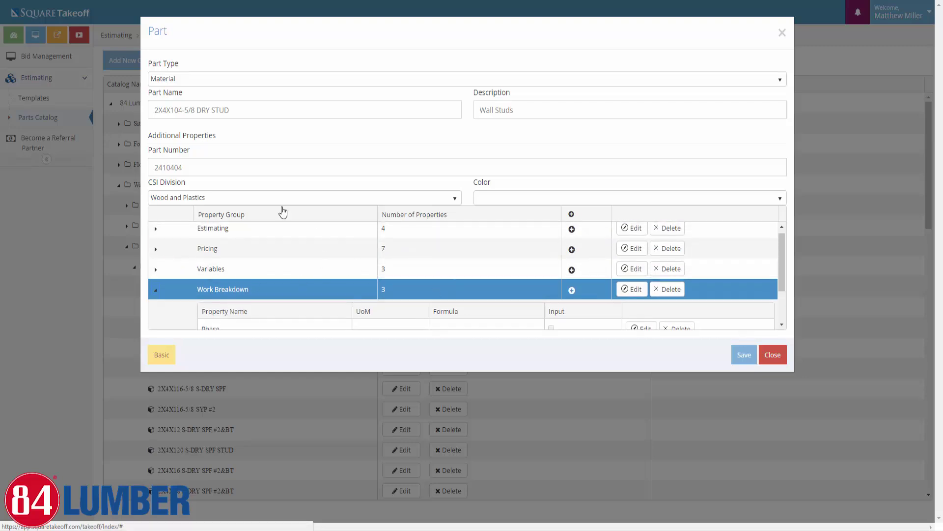
{"action": "left_click", "coordinate": [155, 292]}
{"action": "left_click", "coordinate": [162, 355]}
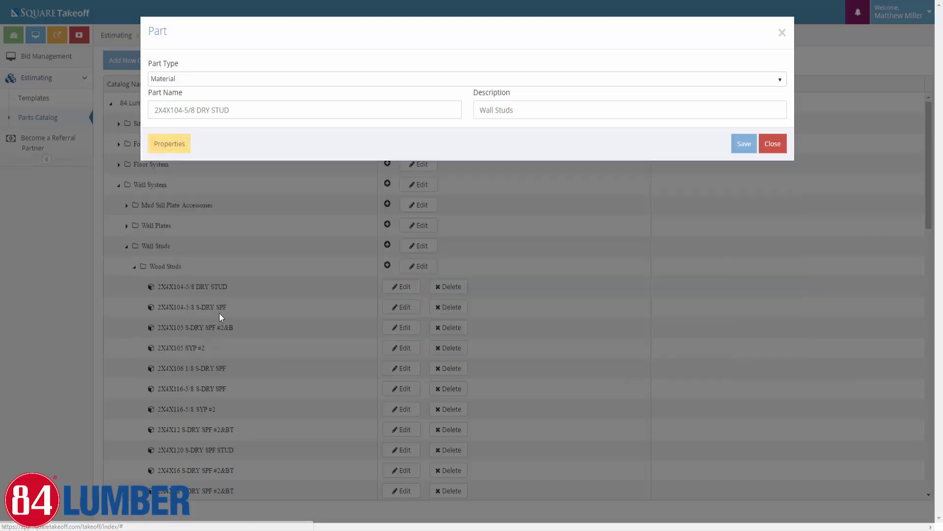
{"action": "left_click", "coordinate": [172, 149]}
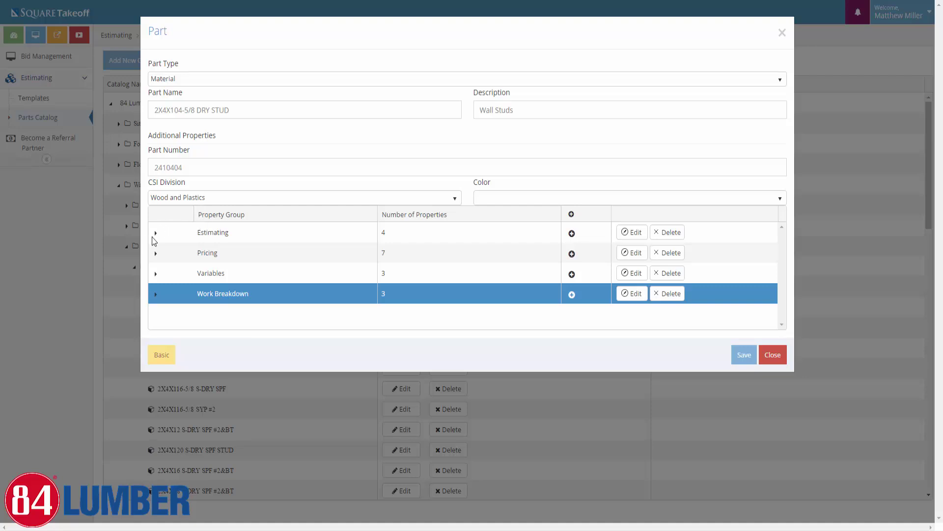
Expand the stud part's Estimating property group and review it
{"action": "left_click", "coordinate": [155, 235]}
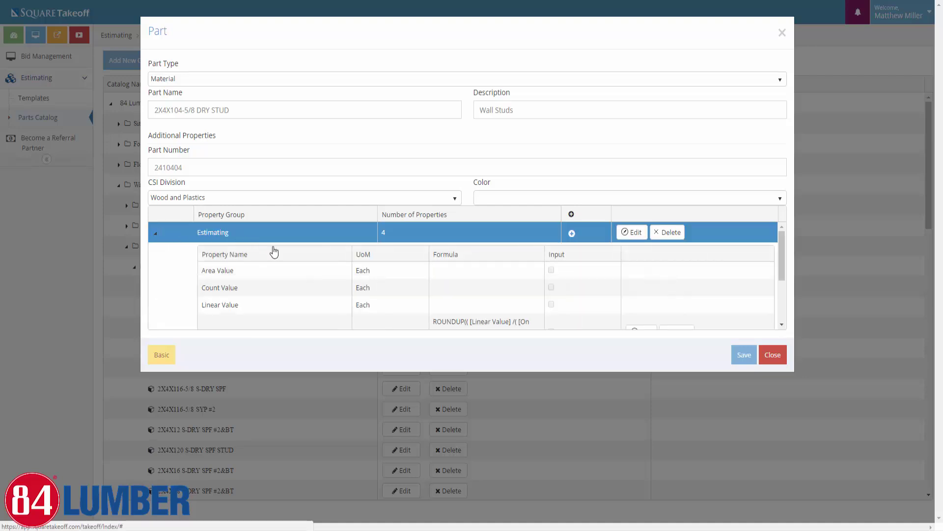
{"action": "scroll", "coordinate": [184, 285], "scroll_direction": "down", "scroll_amount": 2}
{"action": "scroll", "coordinate": [186, 290], "scroll_direction": "up", "scroll_amount": 2}
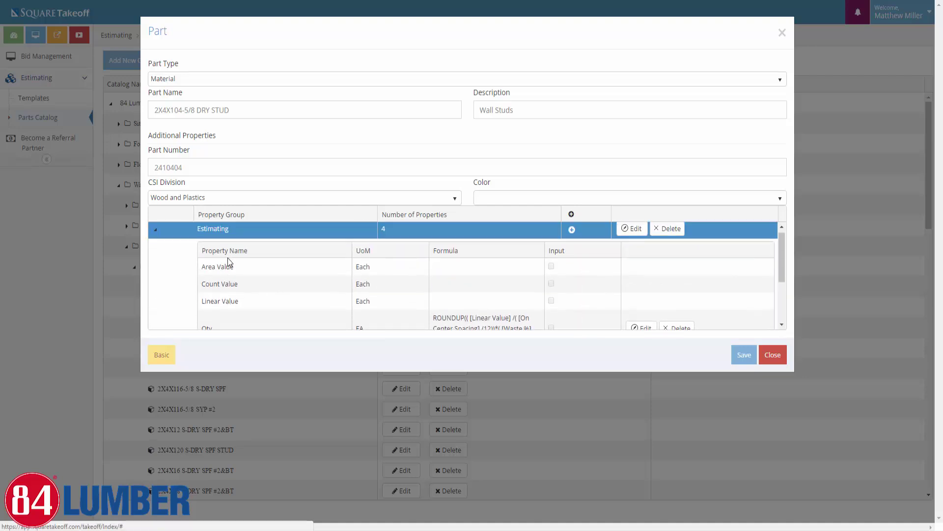
{"action": "scroll", "coordinate": [187, 291], "scroll_direction": "down", "scroll_amount": 1}
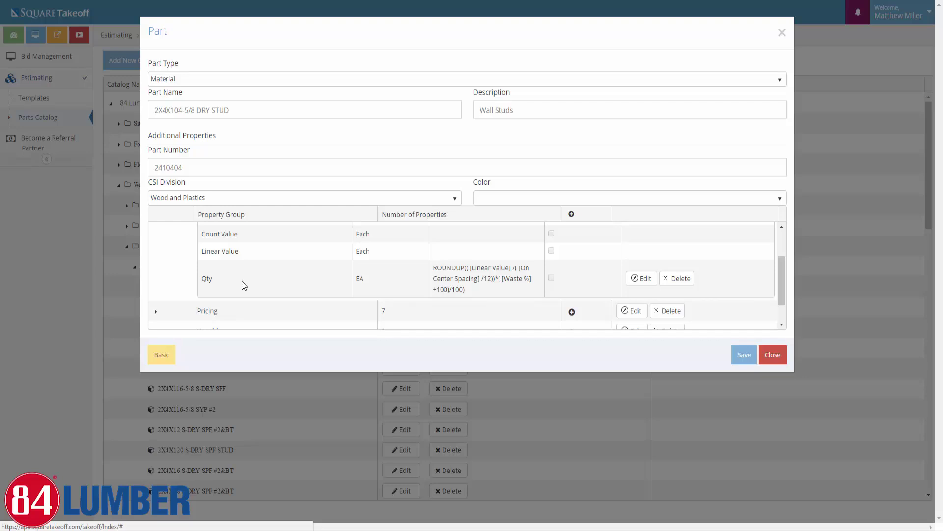
{"action": "scroll", "coordinate": [245, 288], "scroll_direction": "down", "scroll_amount": 1}
Expand the Pricing group, review its properties, then collapse it
{"action": "left_click", "coordinate": [156, 279]}
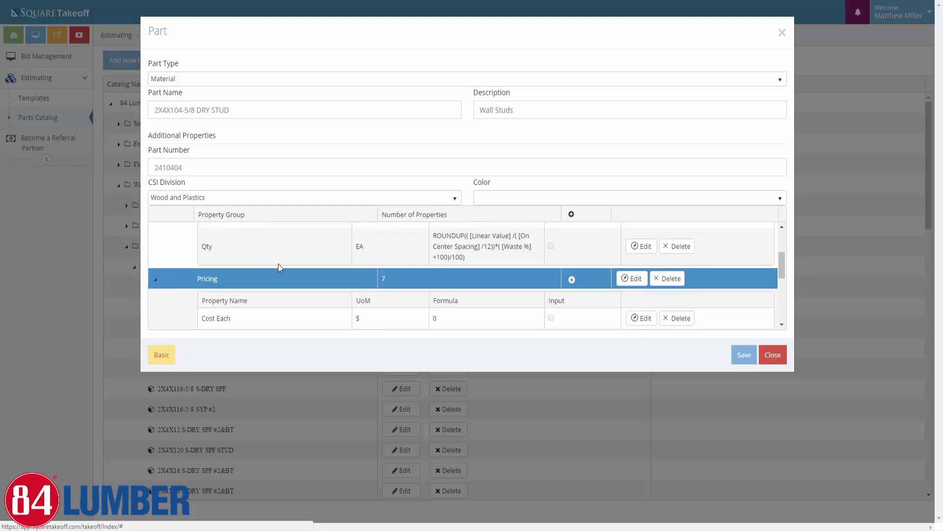
{"action": "scroll", "coordinate": [275, 268], "scroll_direction": "down", "scroll_amount": 4}
{"action": "scroll", "coordinate": [215, 261], "scroll_direction": "up", "scroll_amount": 2}
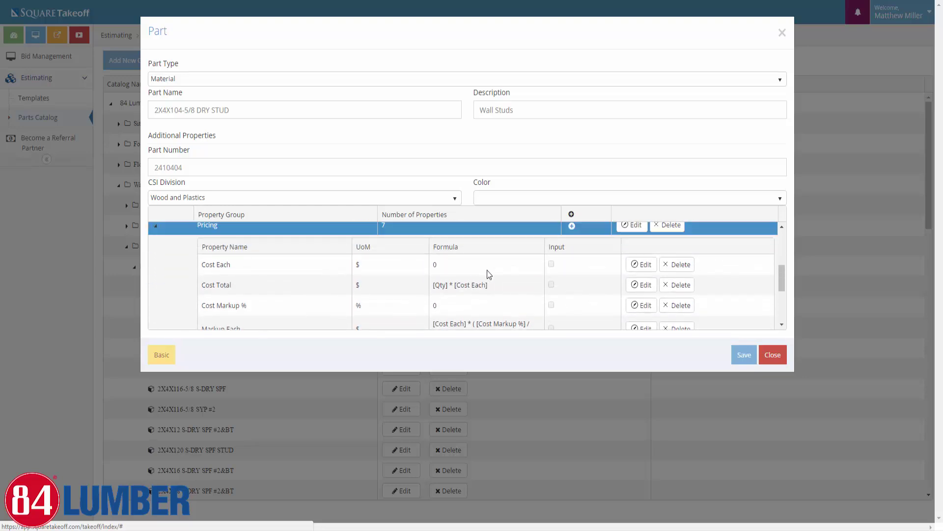
{"action": "scroll", "coordinate": [486, 274], "scroll_direction": "down", "scroll_amount": 2}
{"action": "scroll", "coordinate": [541, 274], "scroll_direction": "down", "scroll_amount": 2}
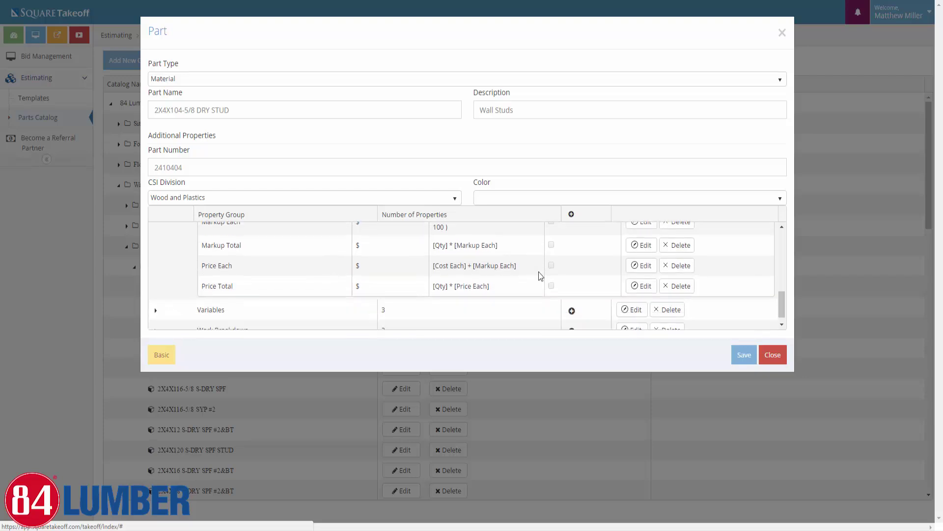
{"action": "scroll", "coordinate": [235, 268], "scroll_direction": "up", "scroll_amount": 2}
{"action": "scroll", "coordinate": [178, 240], "scroll_direction": "up", "scroll_amount": 3}
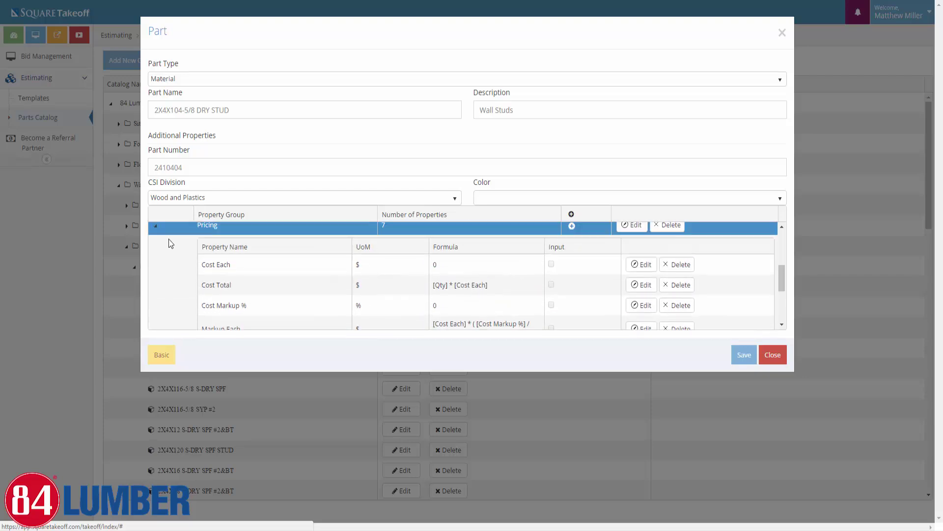
{"action": "left_click", "coordinate": [156, 230]}
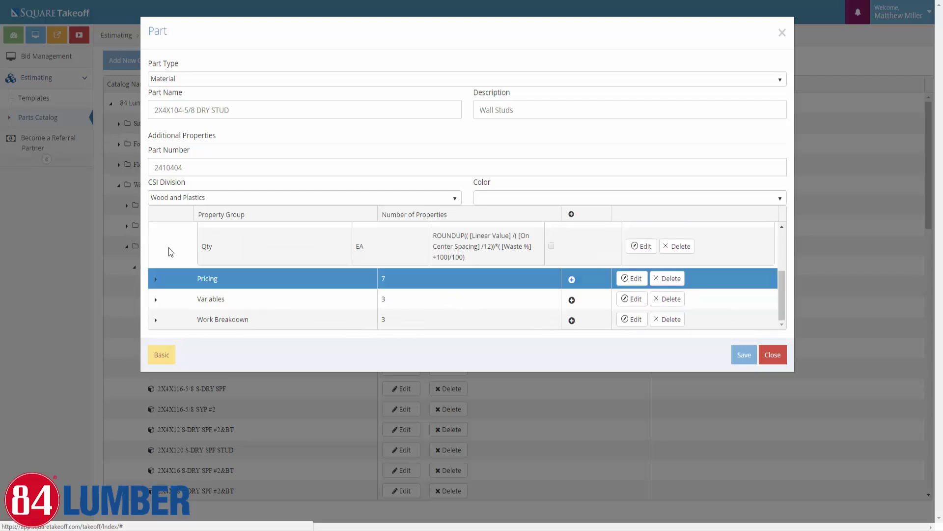
Expand the Variables and Work Breakdown property groups
{"action": "left_click", "coordinate": [155, 299]}
{"action": "scroll", "coordinate": [255, 288], "scroll_direction": "down", "scroll_amount": 1}
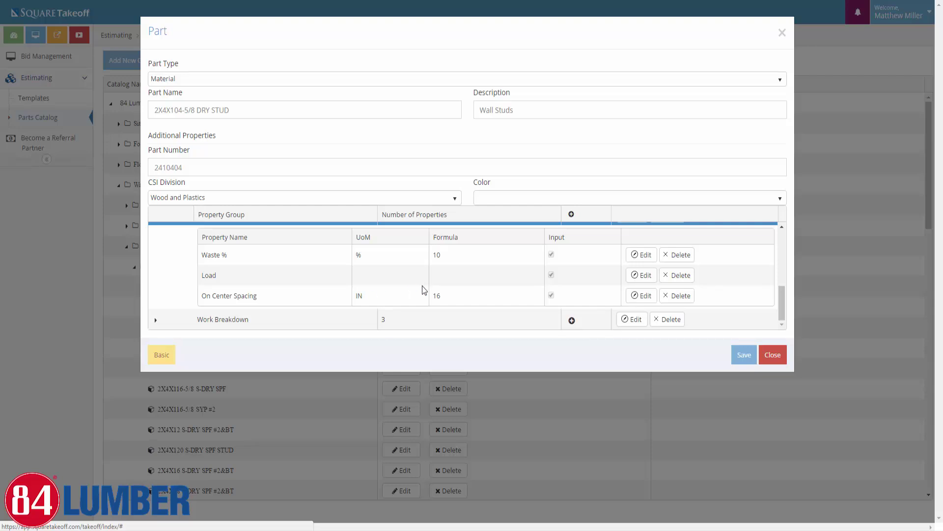
{"action": "left_click", "coordinate": [156, 319]}
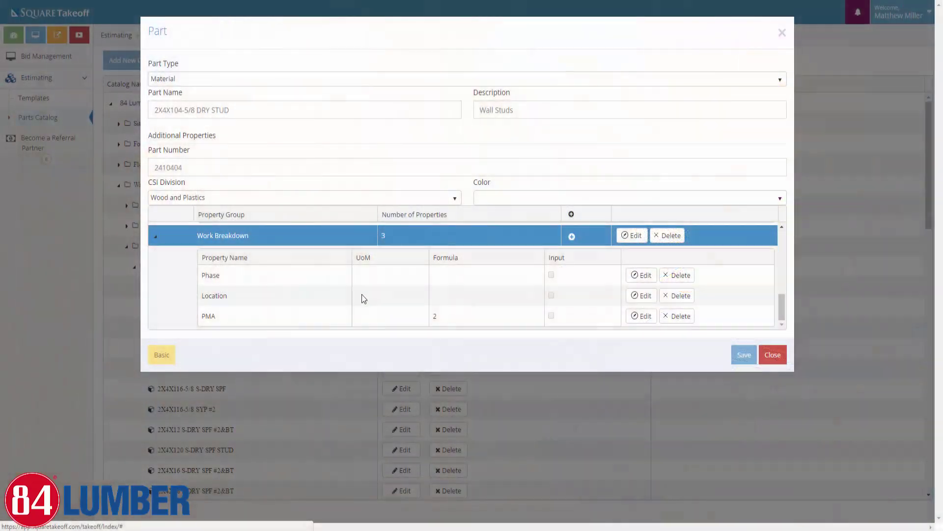
Collapse the Estimating, Variables and Work Breakdown groups and switch to the empty Templates page
{"action": "scroll", "coordinate": [314, 305], "scroll_direction": "down", "scroll_amount": 3}
{"action": "scroll", "coordinate": [317, 299], "scroll_direction": "up", "scroll_amount": 3}
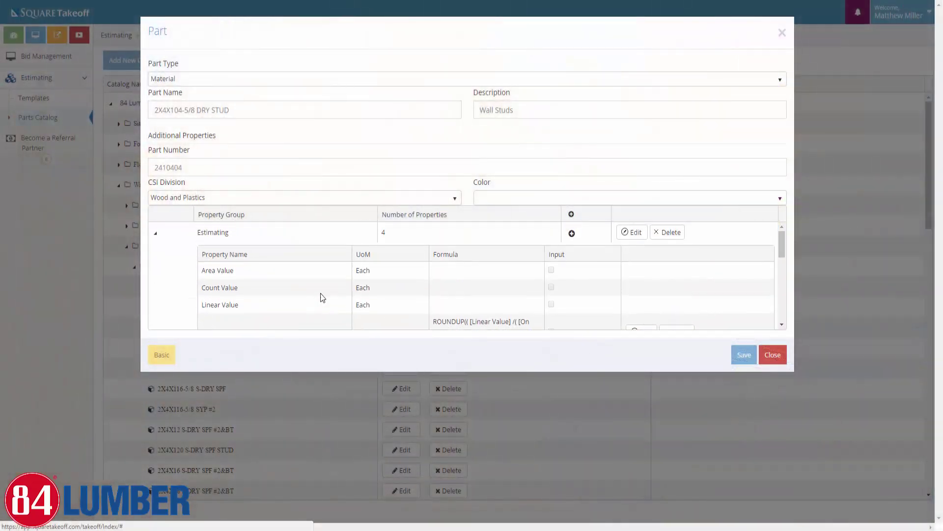
{"action": "left_click", "coordinate": [155, 233]}
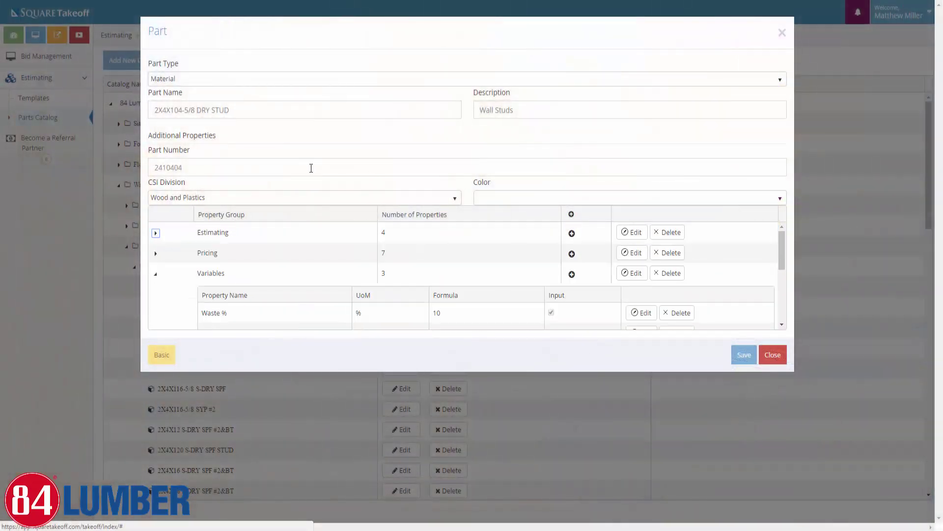
{"action": "left_click", "coordinate": [160, 278]}
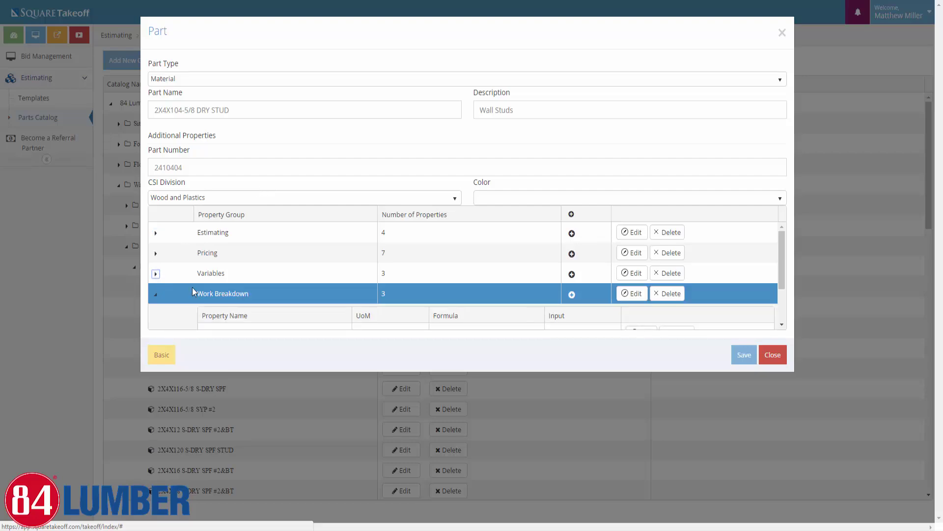
{"action": "left_click", "coordinate": [155, 294]}
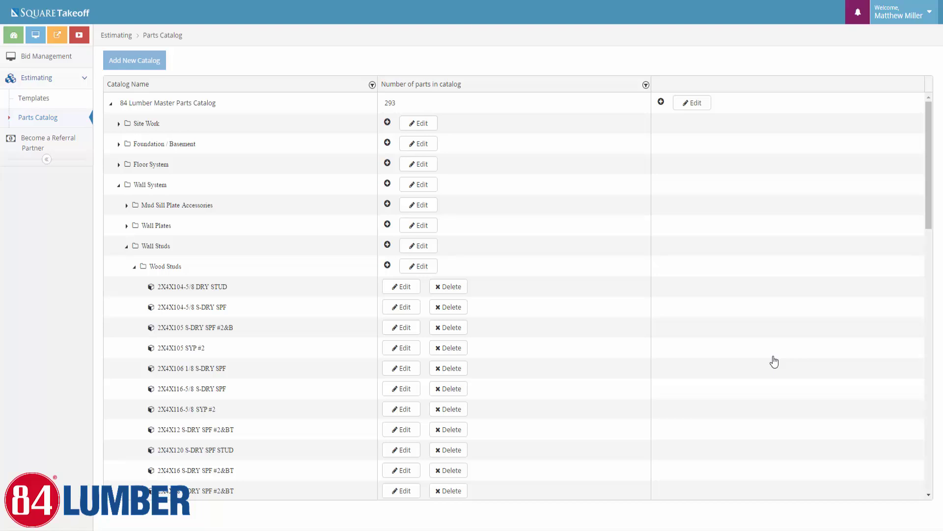
{"action": "left_click", "coordinate": [63, 100]}
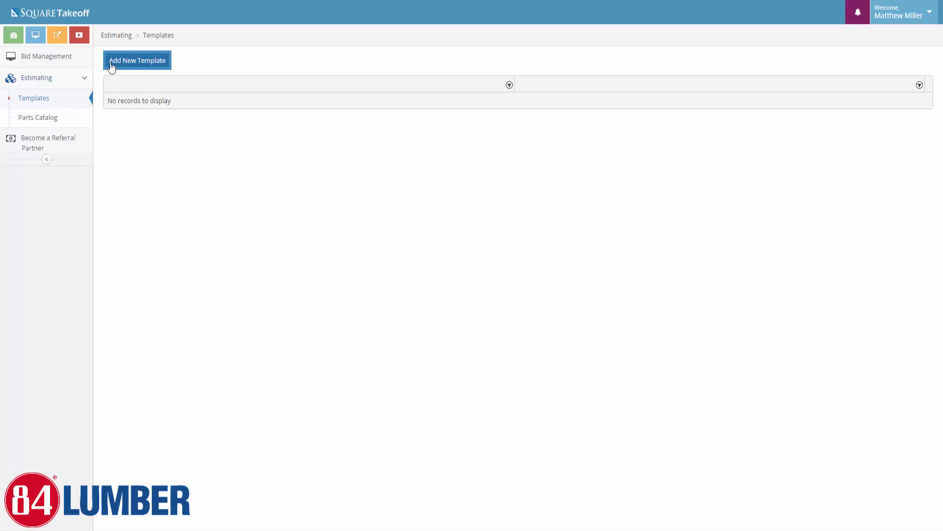
Start a new template named '84 Lumber Assemblies', correcting the lowercase a to a capital A
{"action": "left_click", "coordinate": [157, 71]}
{"action": "left_click", "coordinate": [155, 67]}
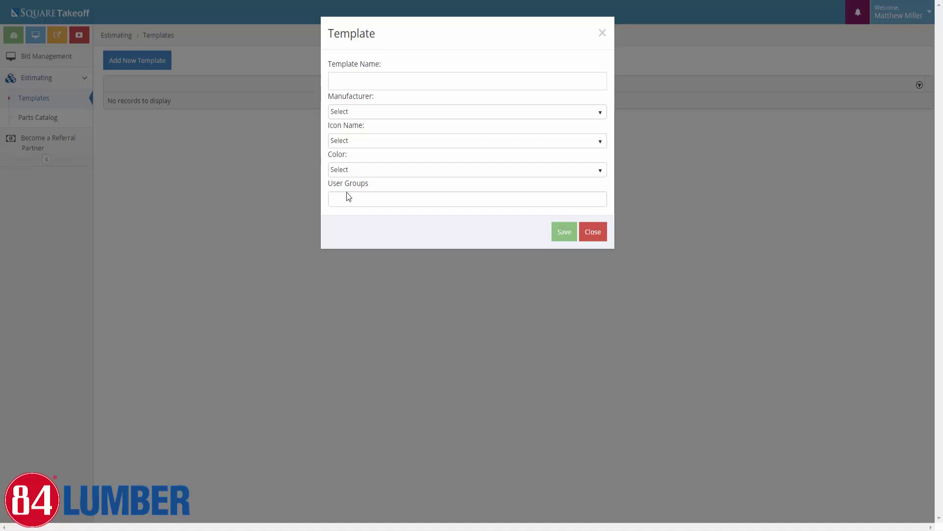
{"action": "left_click", "coordinate": [347, 197]}
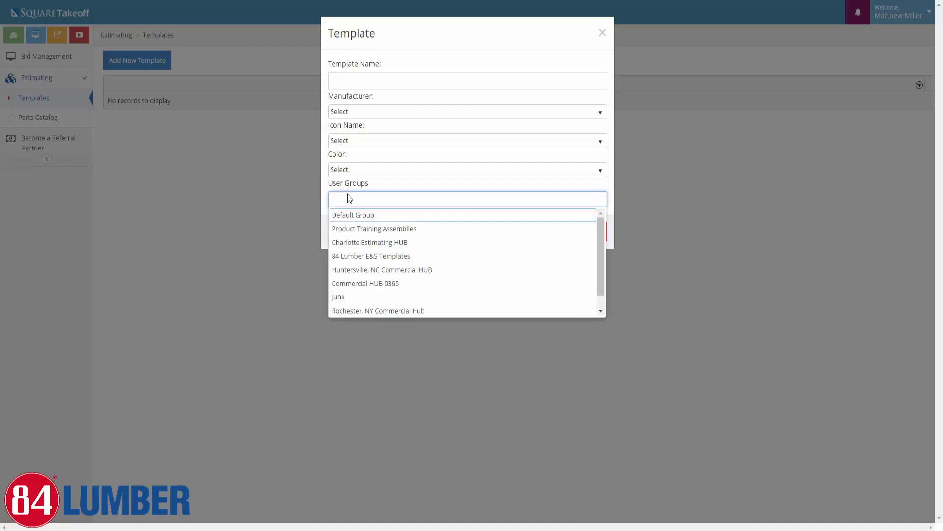
{"action": "left_click", "coordinate": [398, 48]}
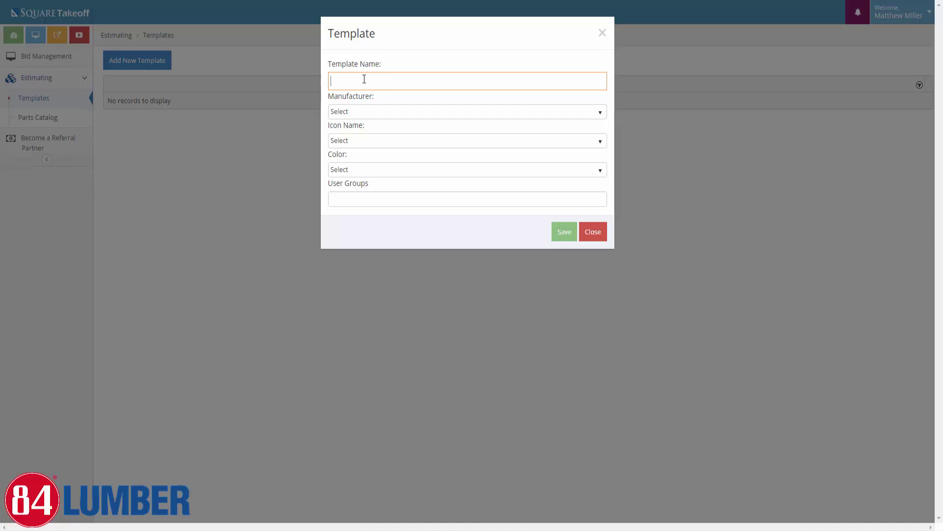
{"action": "type", "text": "84 Lumber assemblies"}
{"action": "left_click", "coordinate": [367, 81]}
{"action": "key", "text": "BackSpace"}
{"action": "type", "text": "A"}
{"action": "left_click", "coordinate": [375, 114]}
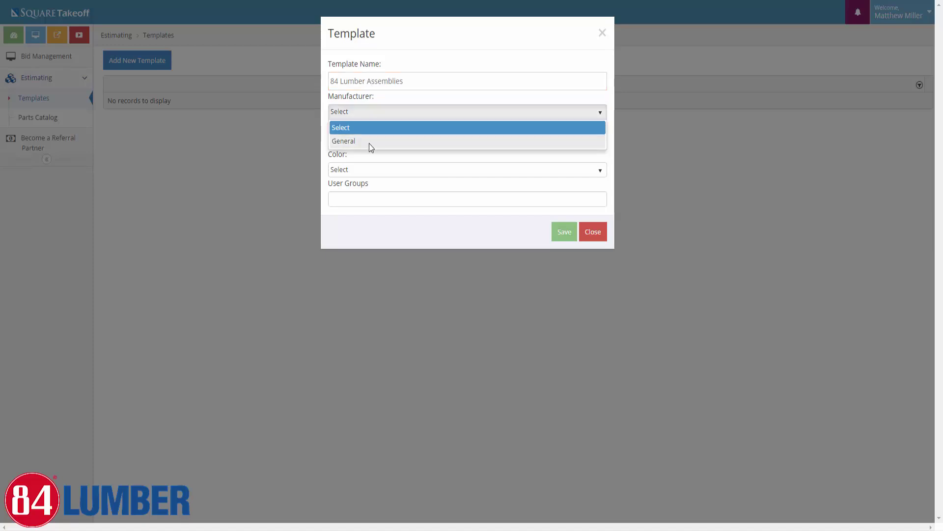
Set the template's manufacturer to General, icon to Wrench and colour to Chartreuse
{"action": "left_click", "coordinate": [369, 141]}
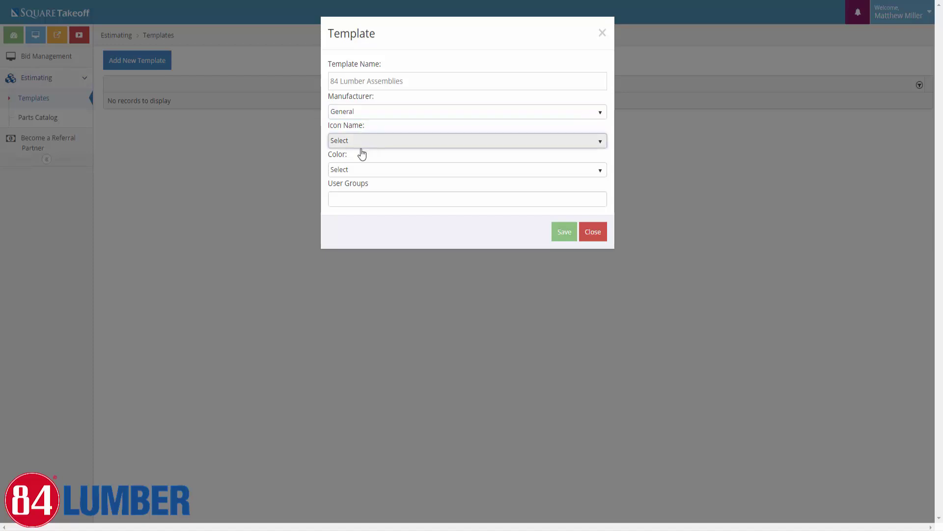
{"action": "left_click", "coordinate": [361, 142]}
{"action": "scroll", "coordinate": [357, 169], "scroll_direction": "down", "scroll_amount": 1}
{"action": "left_click", "coordinate": [360, 176]}
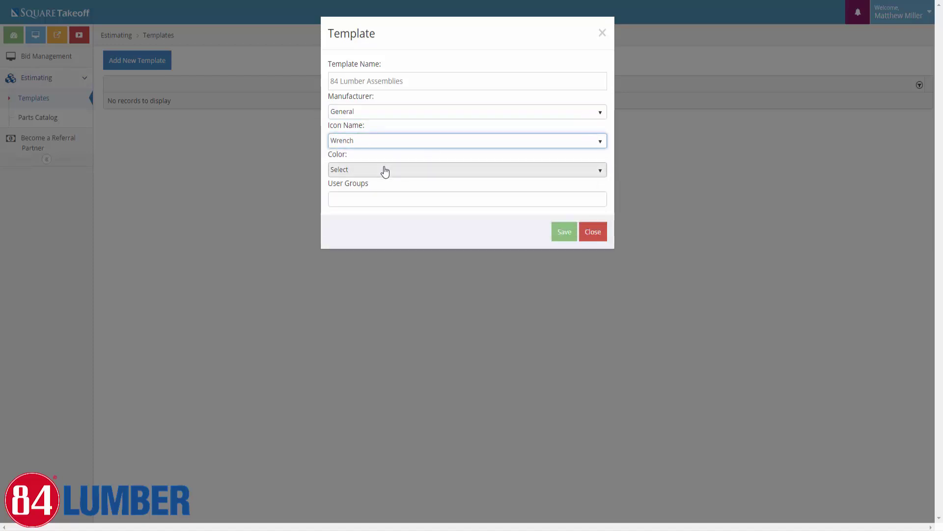
{"action": "left_click", "coordinate": [366, 171]}
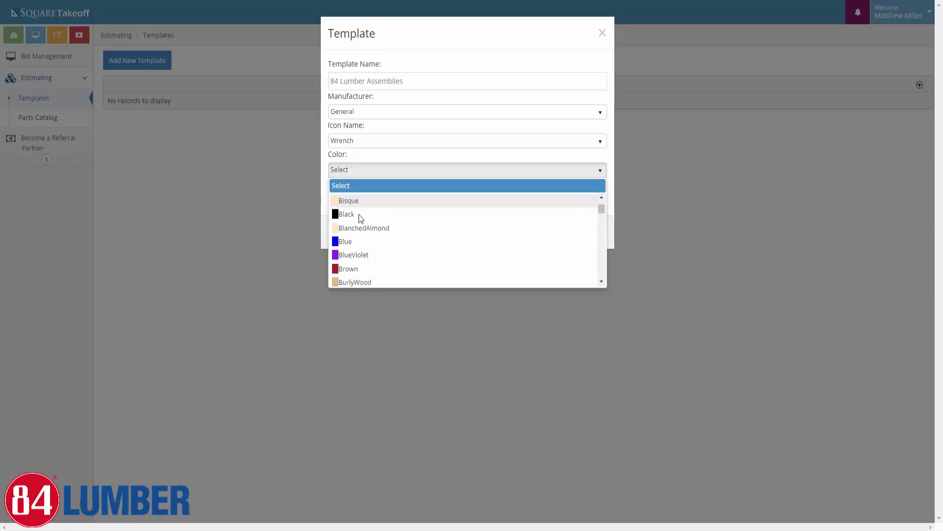
{"action": "scroll", "coordinate": [359, 214], "scroll_direction": "down", "scroll_amount": 2}
{"action": "left_click", "coordinate": [369, 228]}
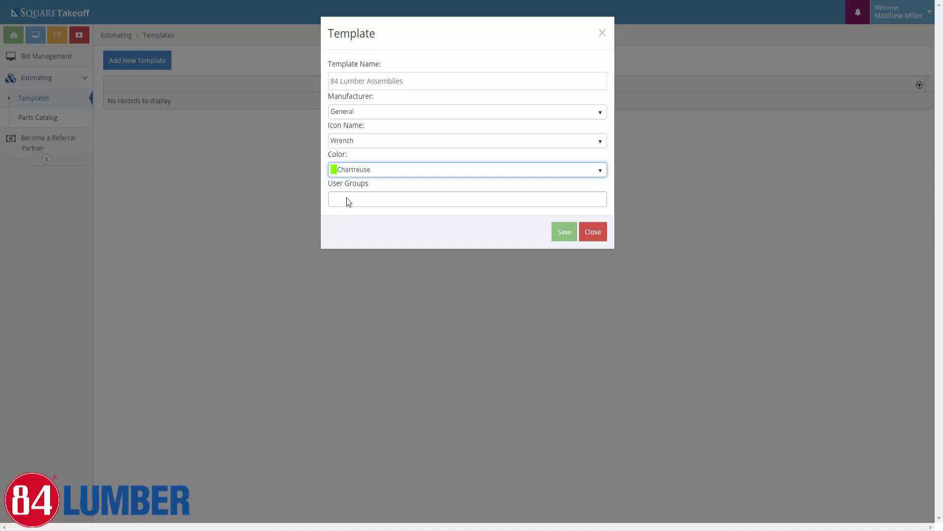
Assign the template to the Junk user group and save it
{"action": "left_click", "coordinate": [347, 197]}
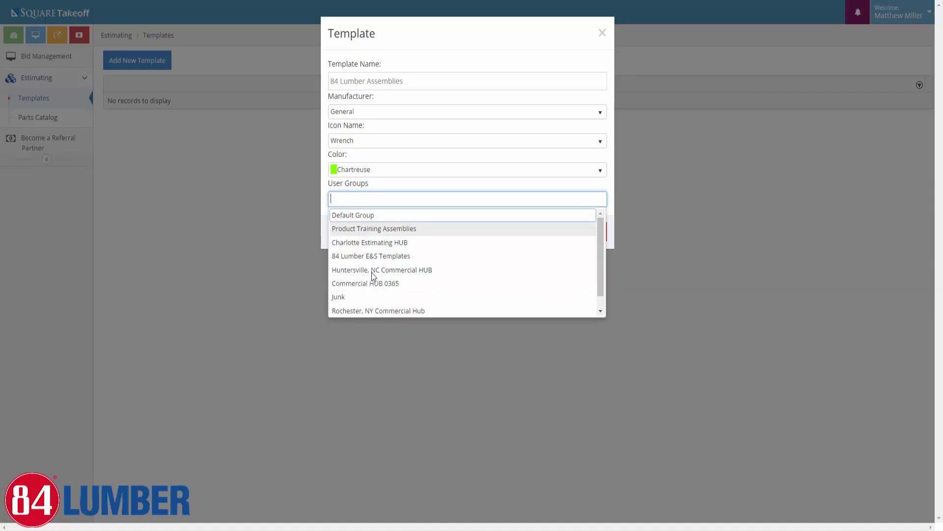
{"action": "scroll", "coordinate": [377, 290], "scroll_direction": "down", "scroll_amount": 1}
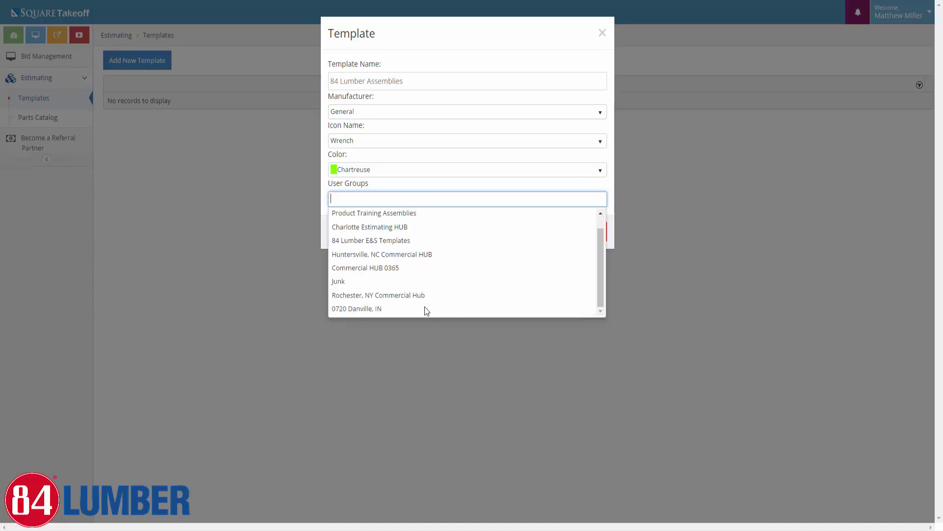
{"action": "scroll", "coordinate": [440, 235], "scroll_direction": "up", "scroll_amount": 1}
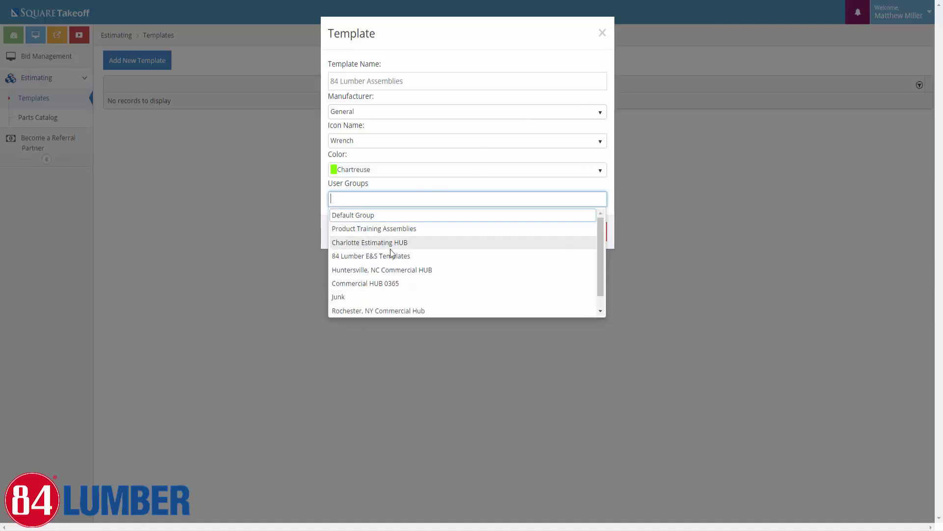
{"action": "left_click", "coordinate": [341, 297]}
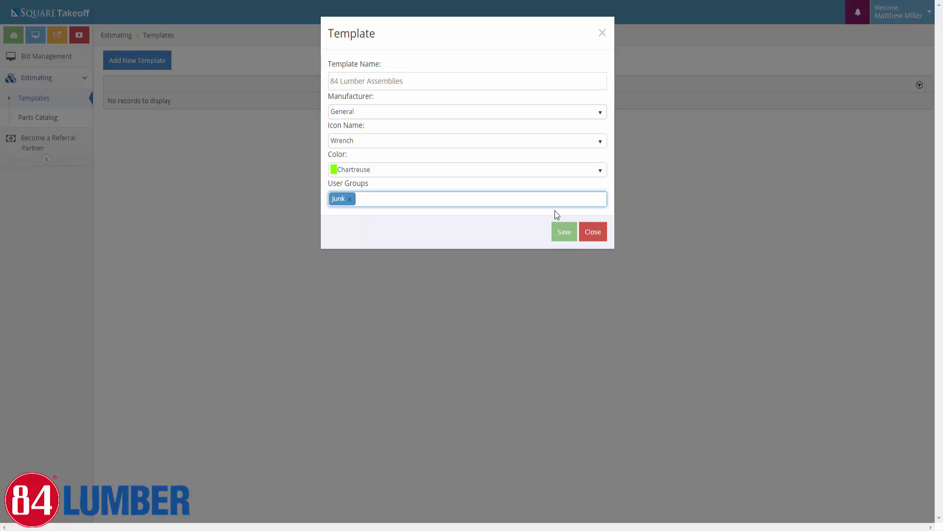
{"action": "left_click", "coordinate": [560, 234]}
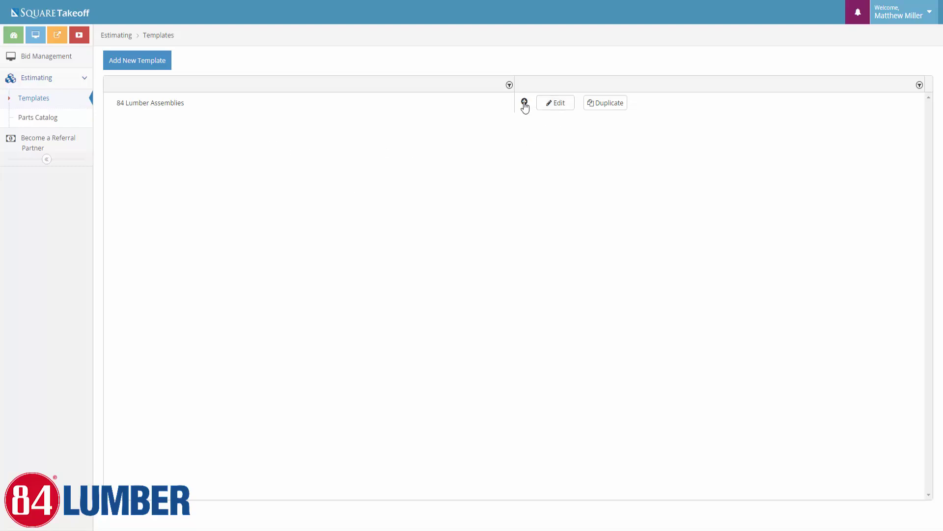
Add Basement and 1st Floor folders to the 84 Lumber Assemblies template
{"action": "left_click", "coordinate": [524, 102]}
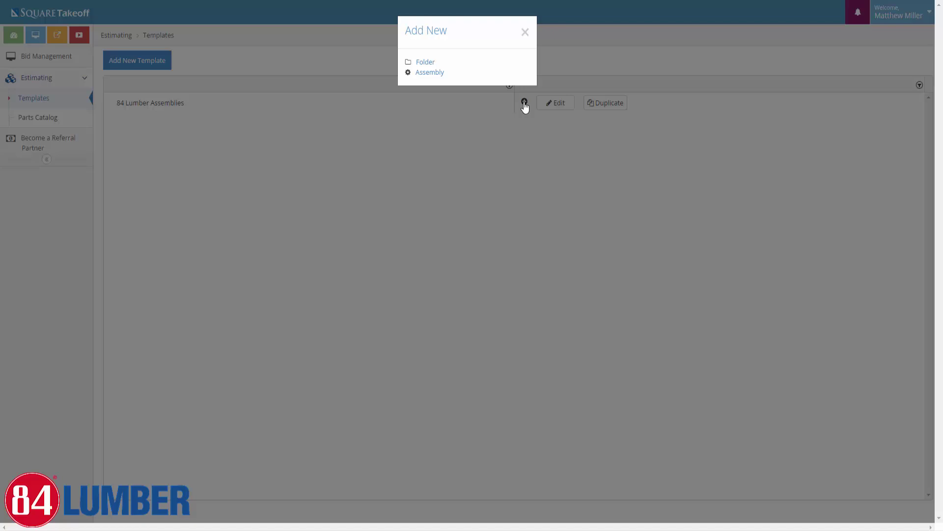
{"action": "left_click", "coordinate": [425, 62]}
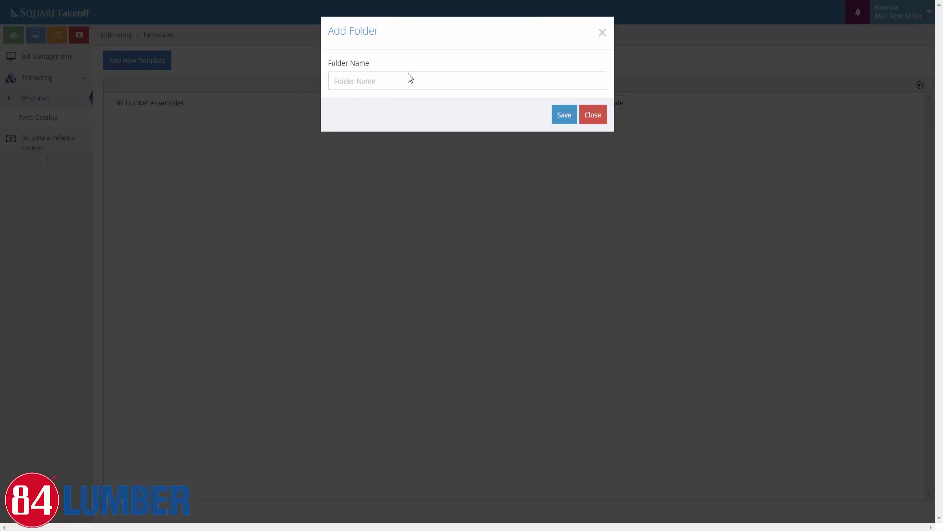
{"action": "left_click", "coordinate": [378, 82]}
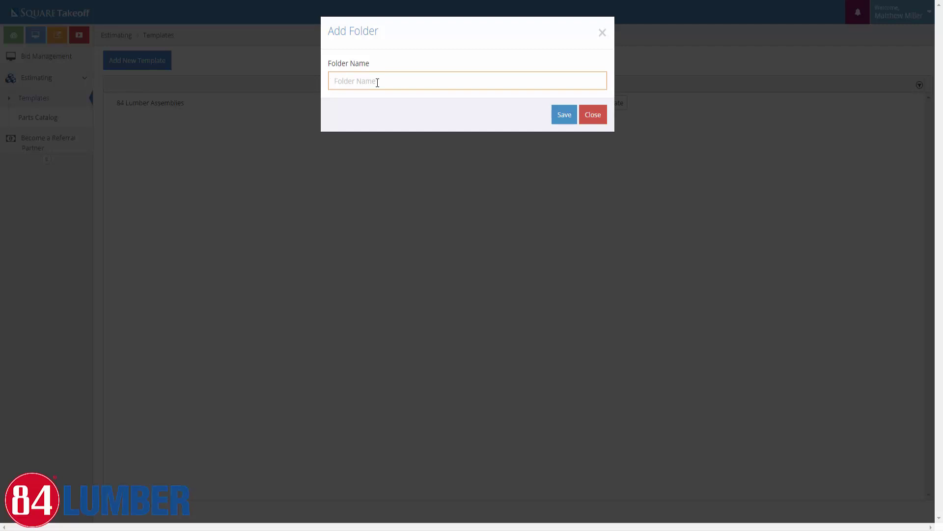
{"action": "type", "text": "Basemt"}
{"action": "key", "text": "BackSpace"}
{"action": "type", "text": "ent"}
{"action": "left_click", "coordinate": [569, 120]}
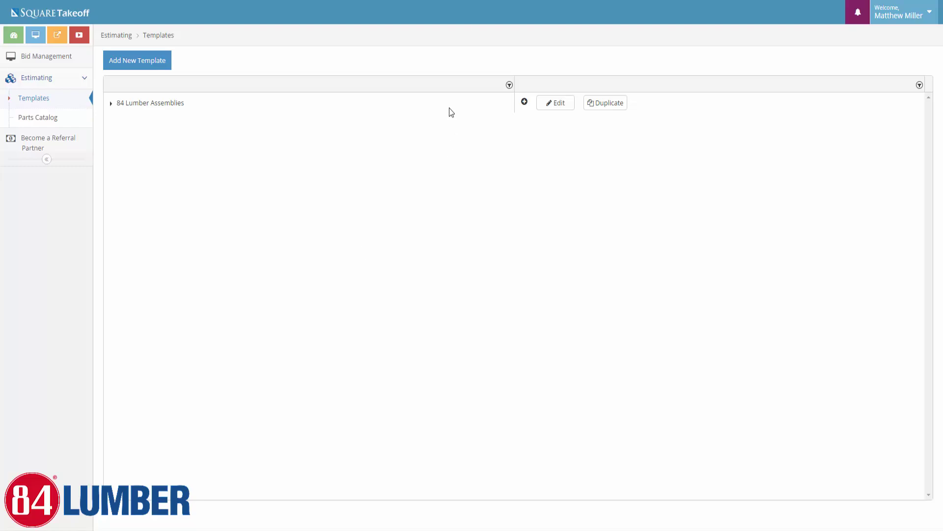
{"action": "left_click", "coordinate": [111, 105]}
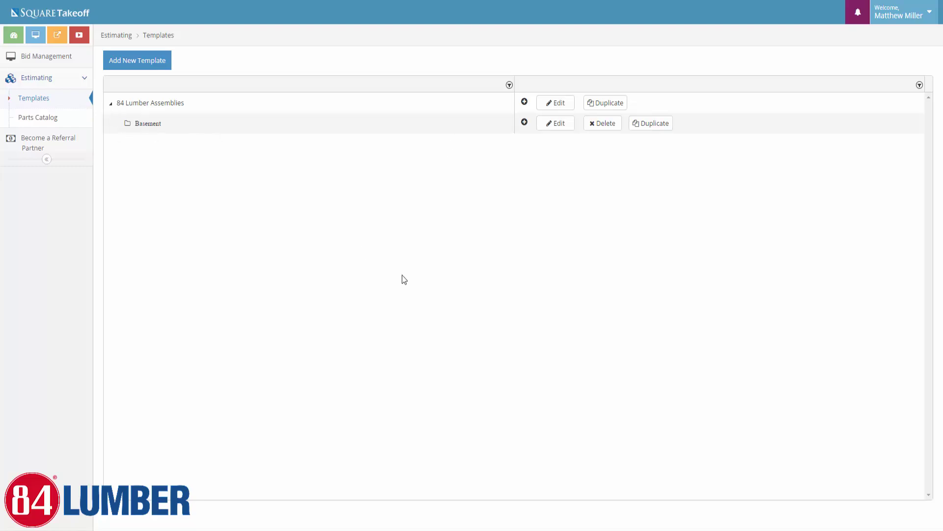
{"action": "left_click", "coordinate": [525, 103]}
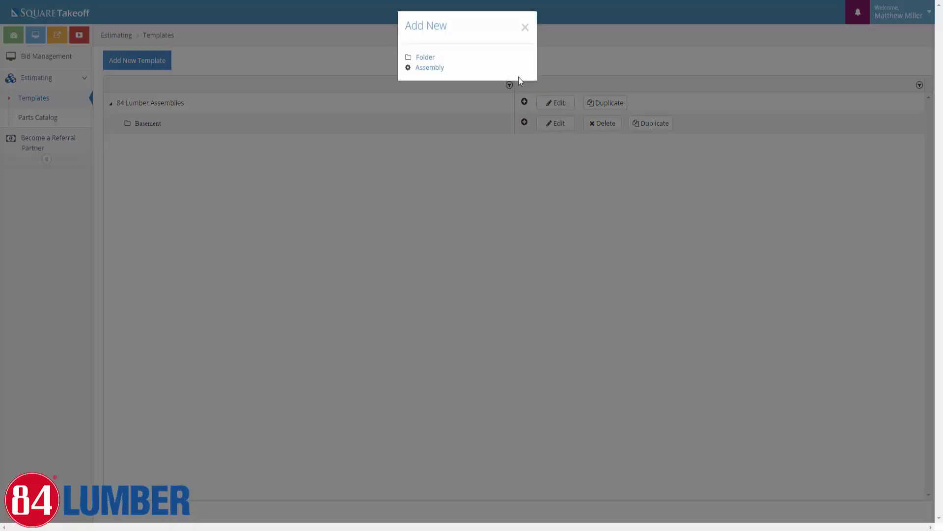
{"action": "left_click", "coordinate": [424, 62]}
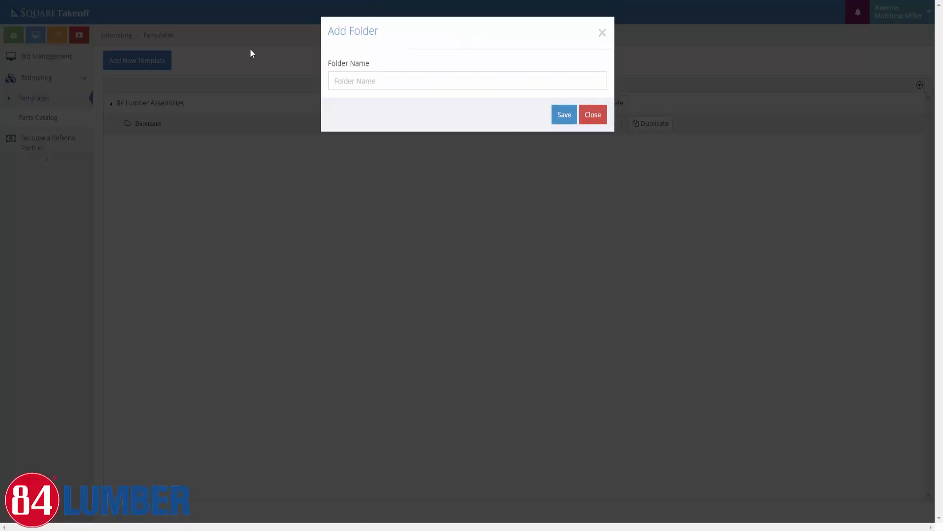
{"action": "left_click", "coordinate": [347, 84]}
{"action": "type", "text": "1st"}
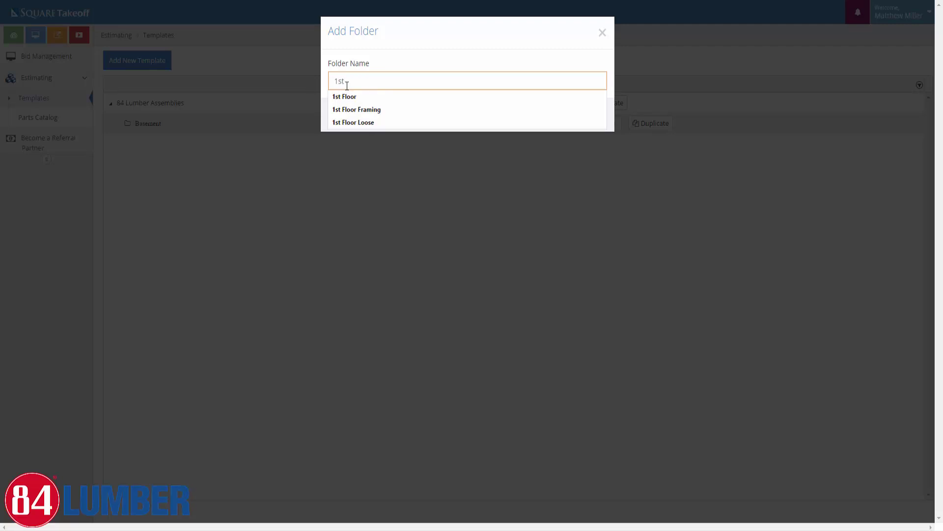
{"action": "type", "text": " Floor"}
{"action": "left_click", "coordinate": [343, 100]}
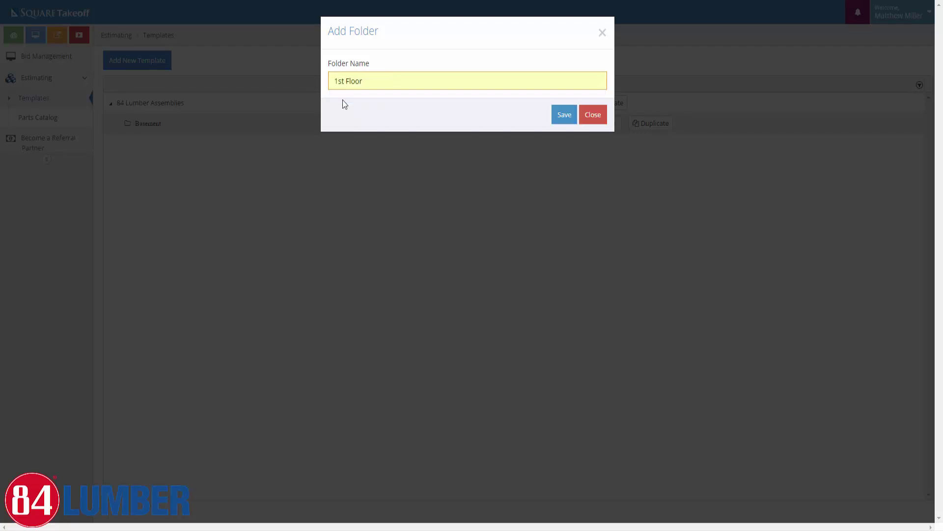
{"action": "left_click", "coordinate": [553, 114]}
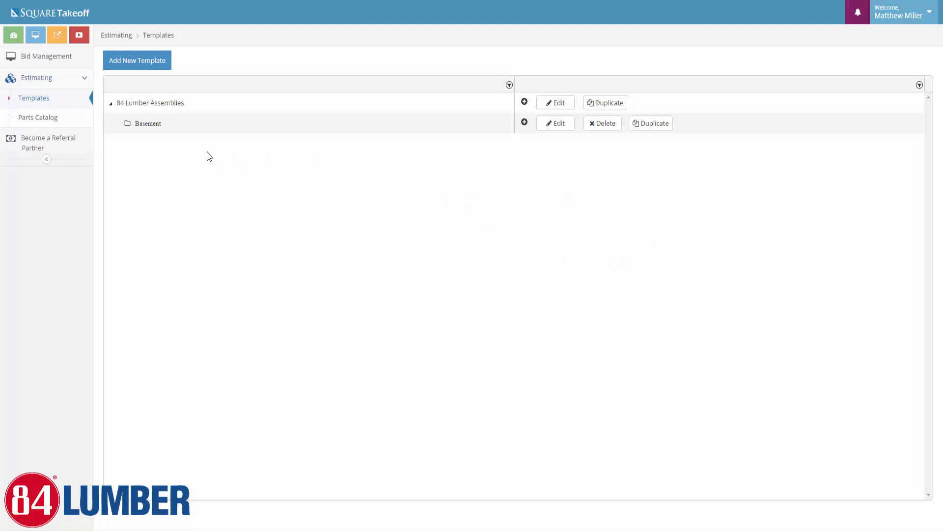
Add the 2nd Floor and Roof folders to the template
{"action": "left_click", "coordinate": [525, 102]}
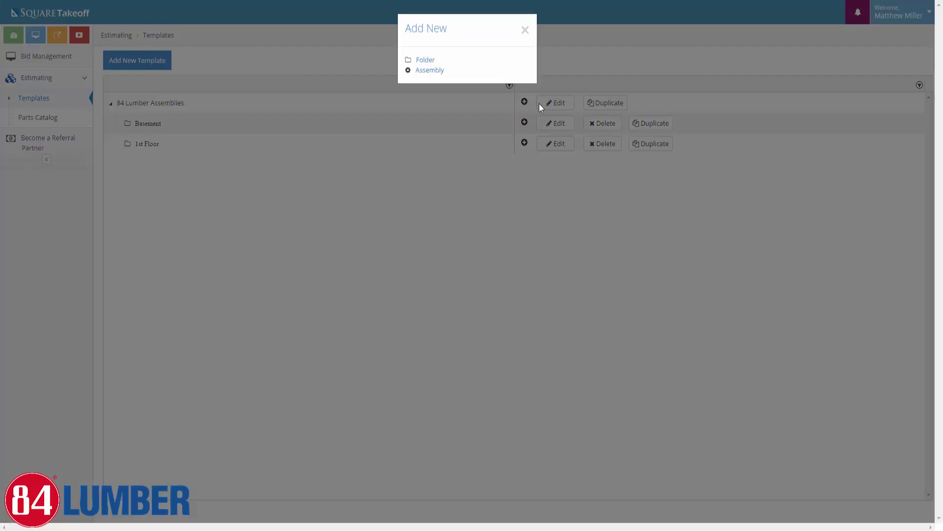
{"action": "left_click", "coordinate": [430, 66]}
{"action": "left_click", "coordinate": [367, 80]}
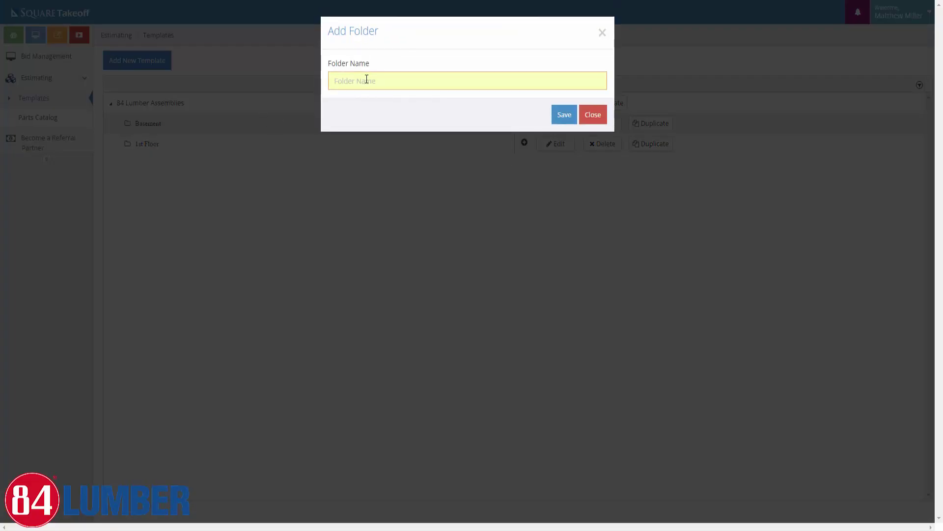
{"action": "type", "text": "2nd Floor"}
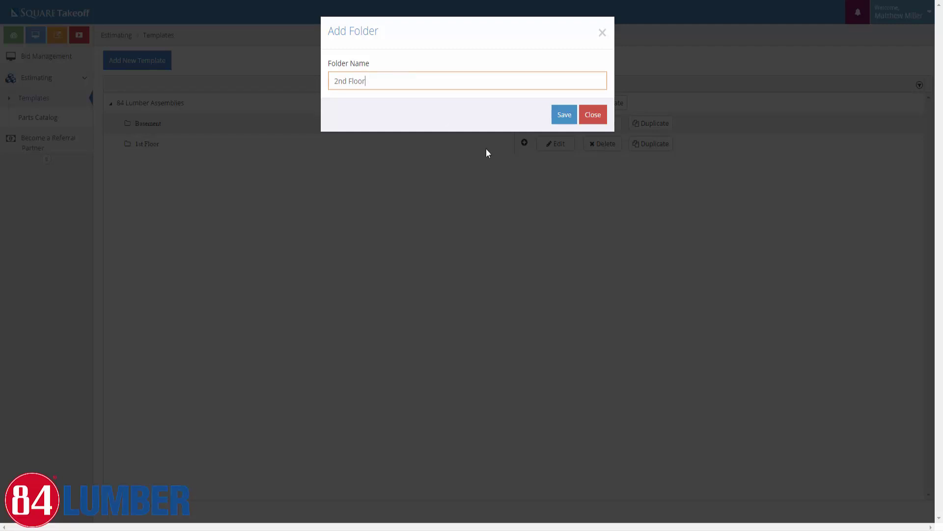
{"action": "left_click", "coordinate": [556, 119]}
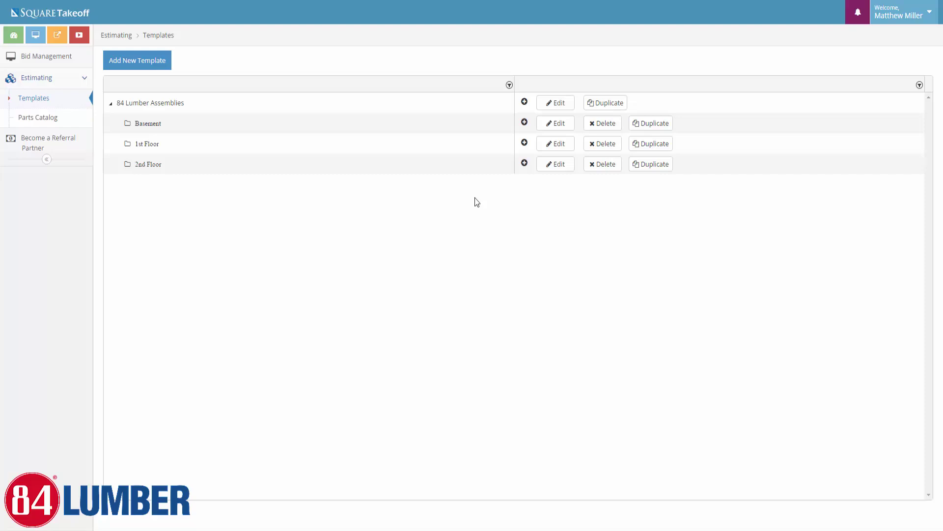
{"action": "left_click", "coordinate": [525, 102]}
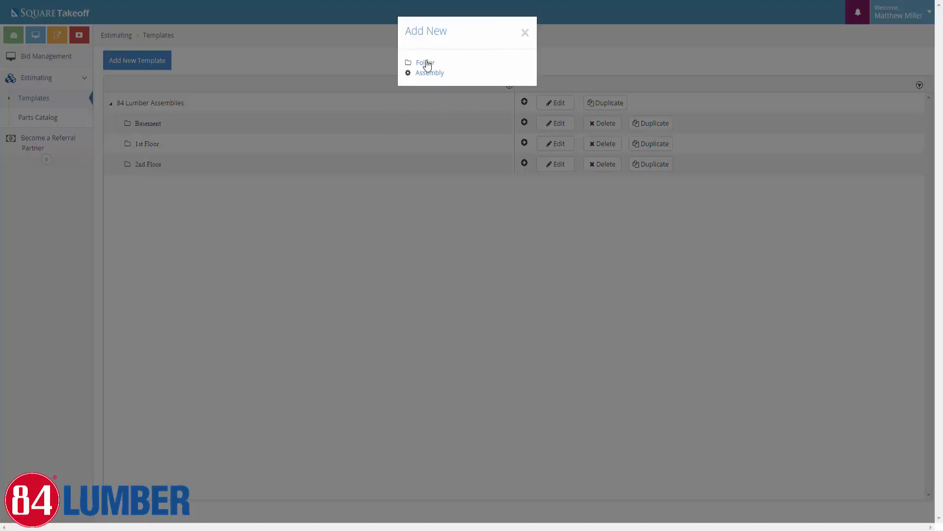
{"action": "left_click", "coordinate": [426, 63]}
{"action": "left_click", "coordinate": [387, 81]}
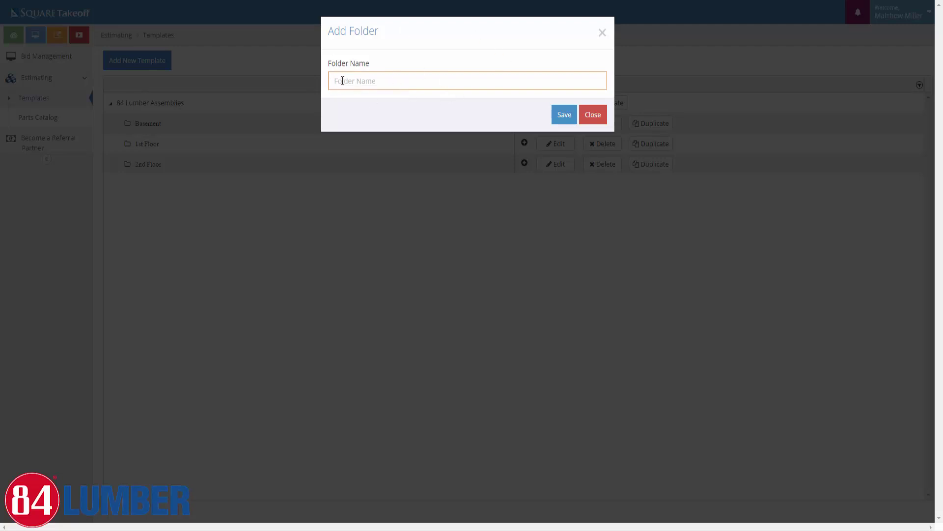
{"action": "type", "text": "Roof"}
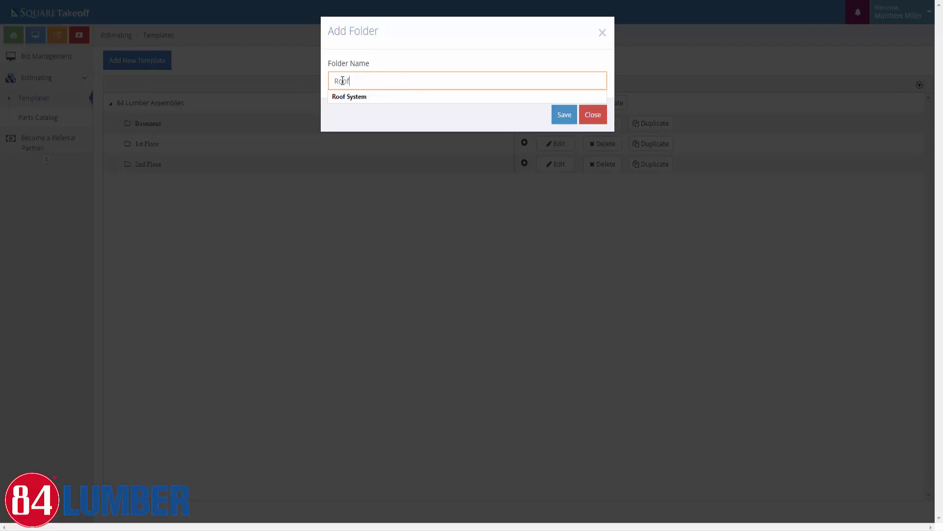
{"action": "left_click", "coordinate": [567, 115]}
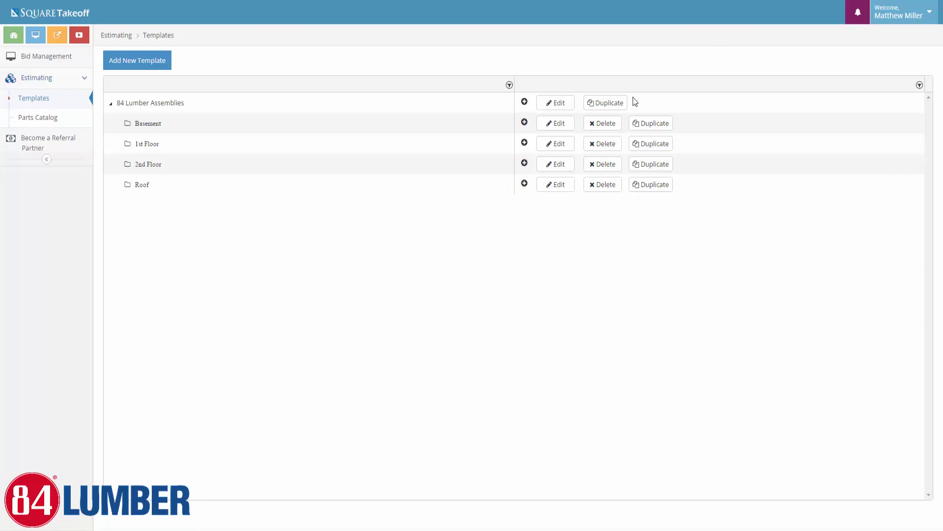
Create a Subfloor Assemblies subfolder inside the 1st Floor folder
{"action": "left_click", "coordinate": [525, 123]}
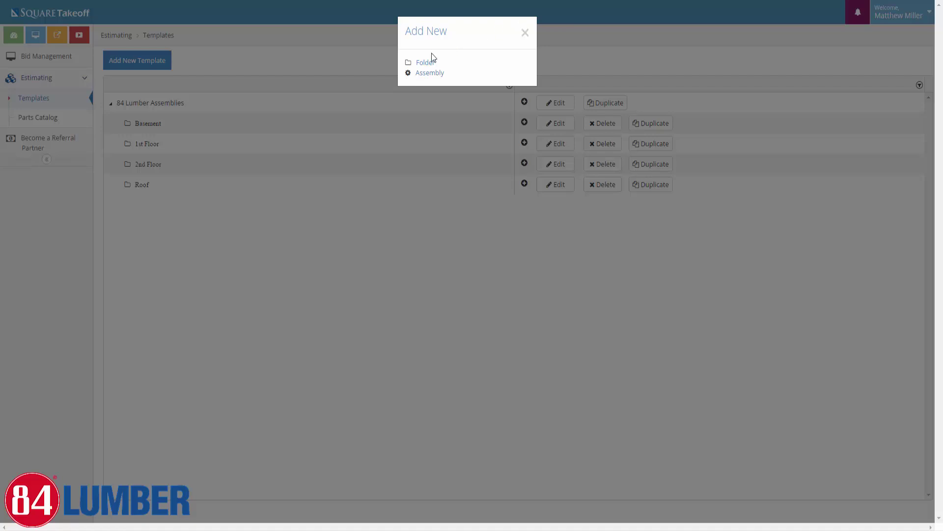
{"action": "left_click", "coordinate": [525, 33]}
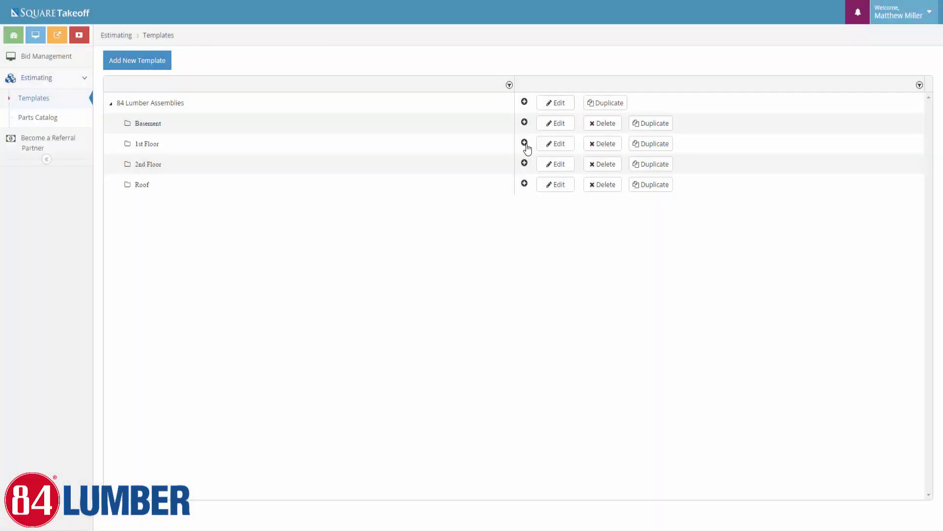
{"action": "left_click", "coordinate": [525, 143]}
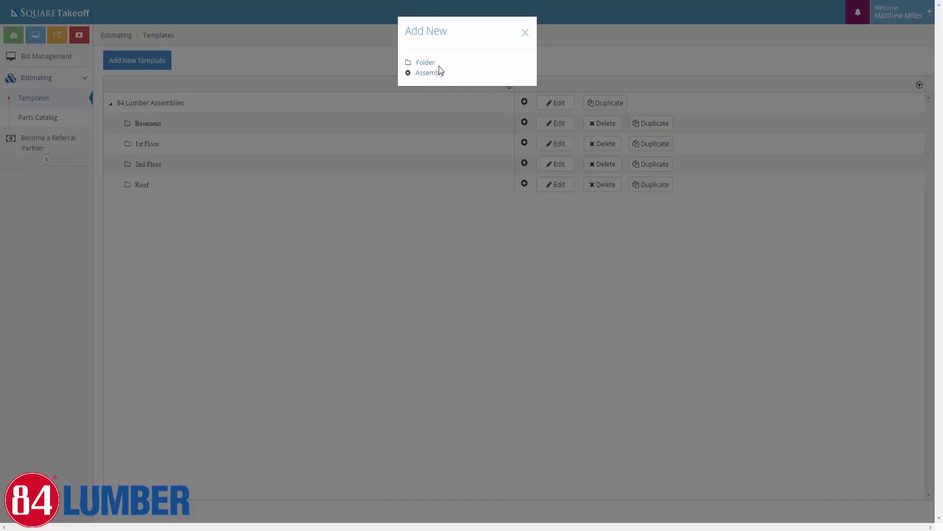
{"action": "left_click", "coordinate": [425, 63]}
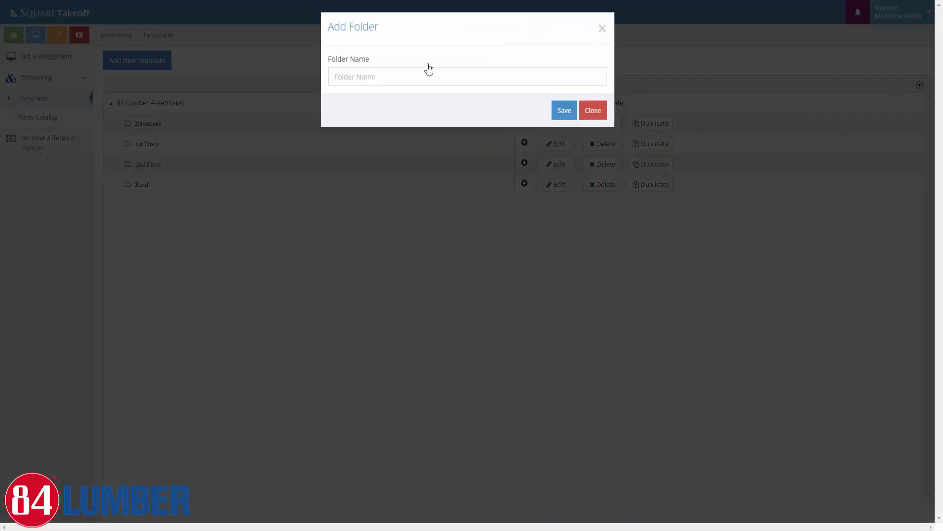
{"action": "left_click", "coordinate": [380, 81]}
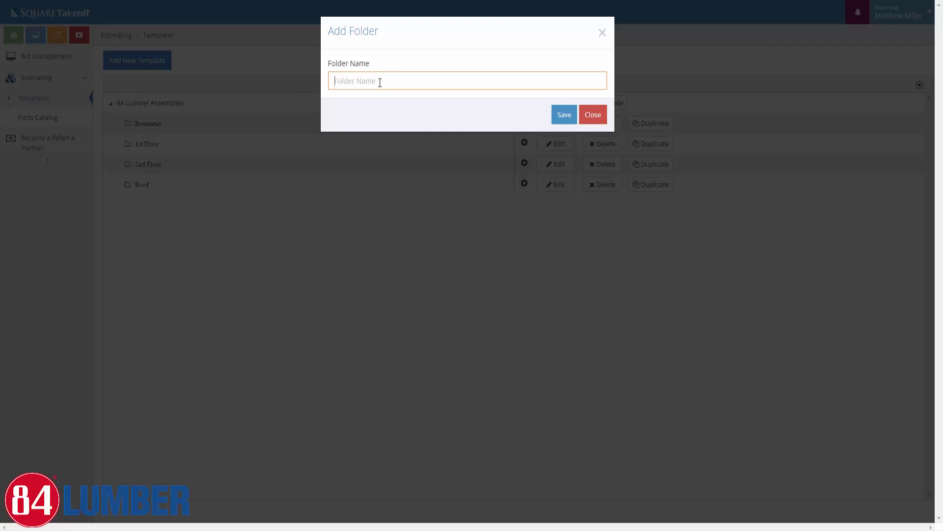
{"action": "type", "text": "Subfloor Assemblues"}
{"action": "key", "text": "BackSpace"}
{"action": "key", "text": "BackSpace"}
{"action": "key", "text": "BackSpace"}
{"action": "type", "text": "ies"}
{"action": "left_click", "coordinate": [563, 116]}
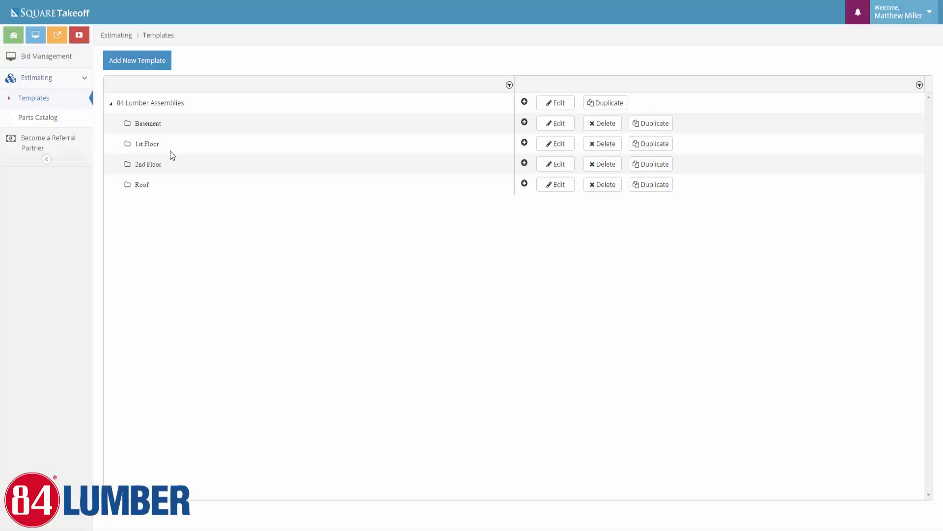
{"action": "left_click", "coordinate": [118, 144]}
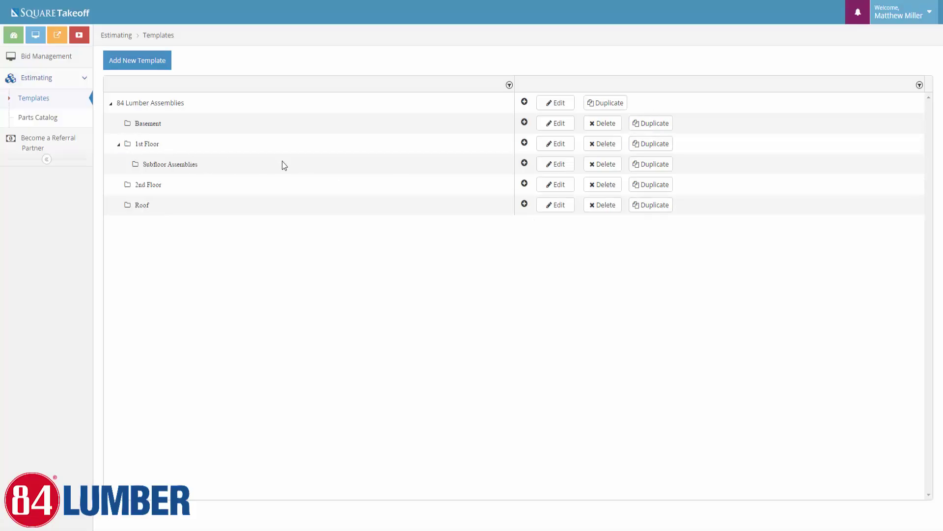
Add Ext Wall Assemblies and Int Wall Assemblies subfolders under 1st Floor
{"action": "left_click", "coordinate": [524, 143]}
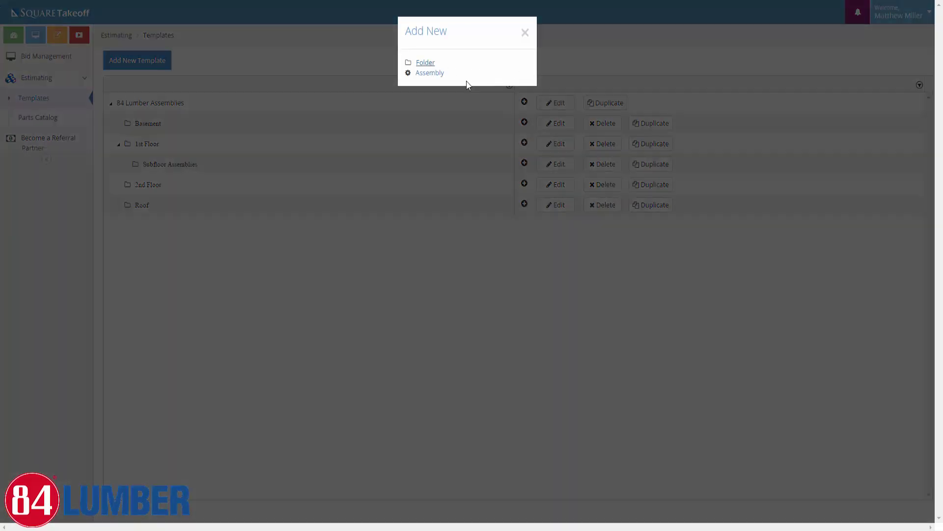
{"action": "left_click", "coordinate": [426, 63]}
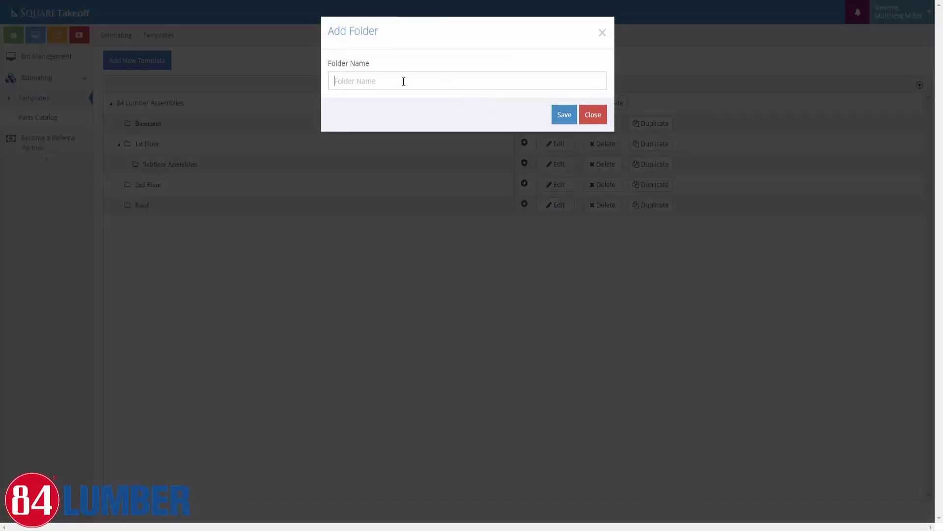
{"action": "left_click", "coordinate": [403, 82]}
{"action": "type", "text": "Ext Wall"}
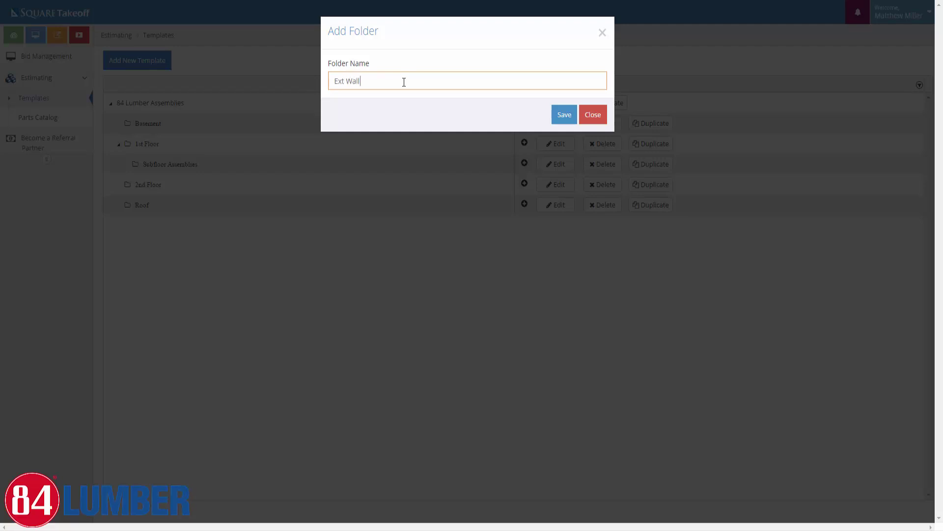
{"action": "type", "text": " Assemblies"}
{"action": "left_click", "coordinate": [563, 115]}
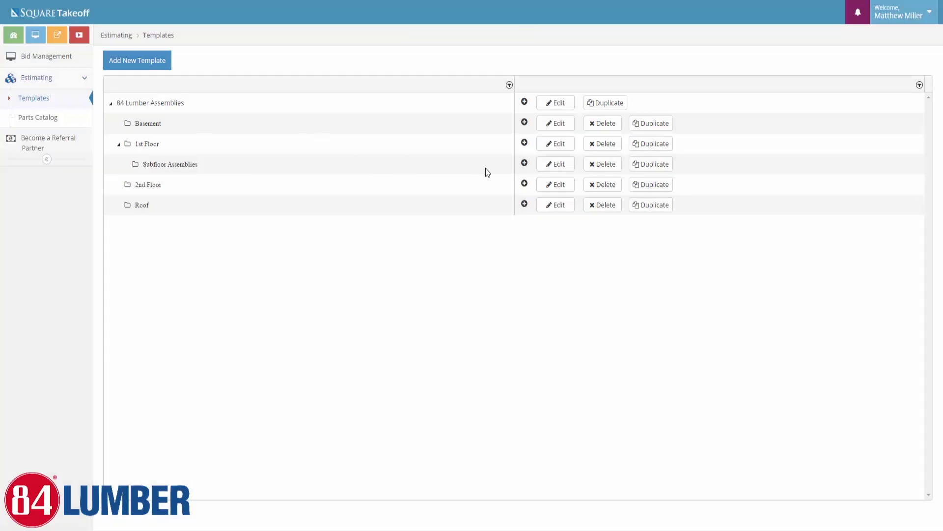
{"action": "left_click", "coordinate": [524, 144]}
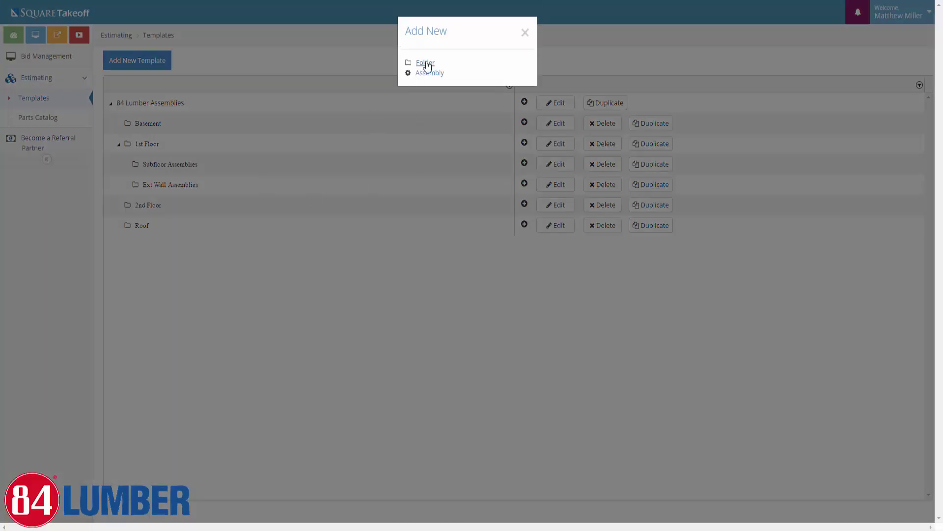
{"action": "left_click", "coordinate": [421, 64]}
{"action": "left_click", "coordinate": [348, 74]}
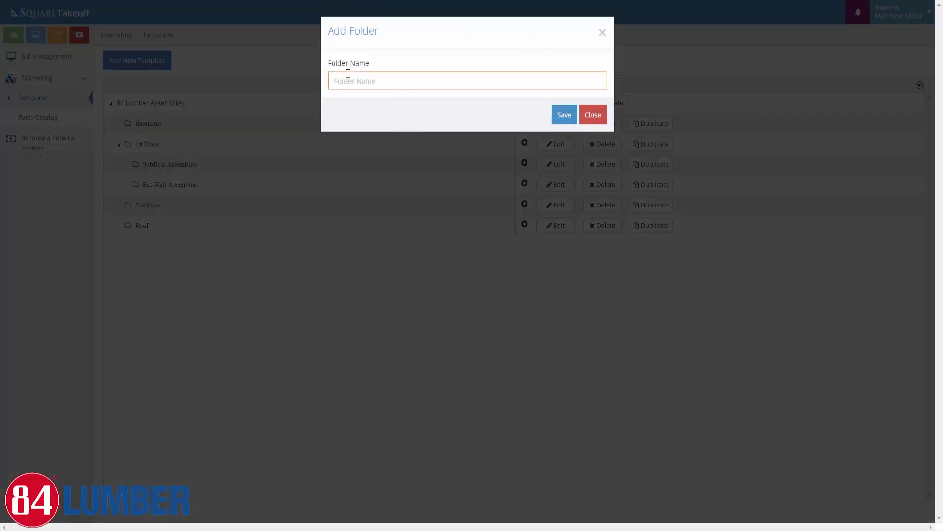
{"action": "type", "text": "Int Wall Assemblies"}
{"action": "left_click", "coordinate": [565, 116]}
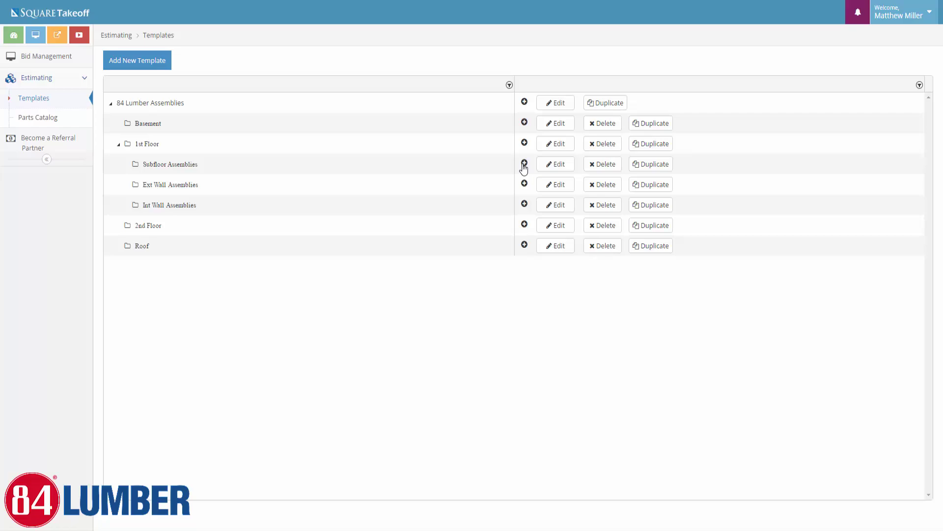
Create the '3/4" T&G Subfloor Material' Standard Area assembly, coloured Coral with transparency 8
{"action": "left_click", "coordinate": [525, 167]}
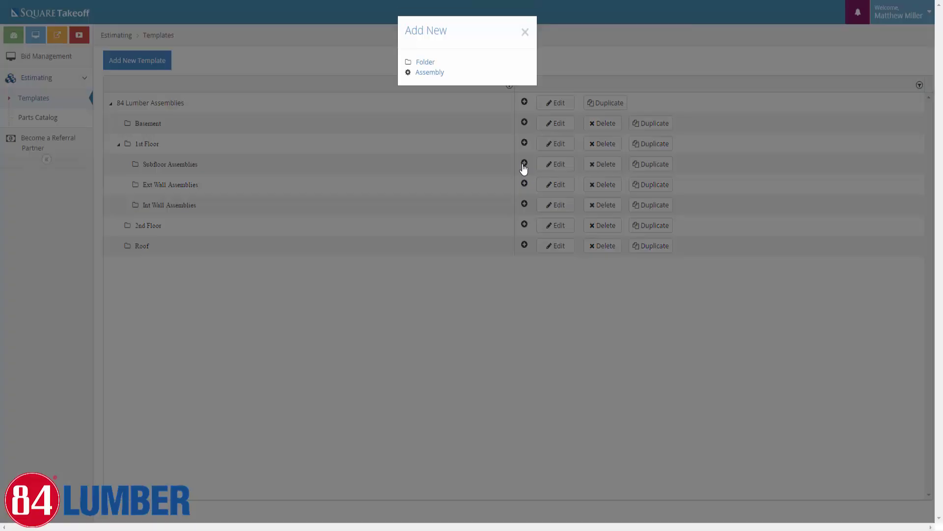
{"action": "left_click", "coordinate": [429, 73]}
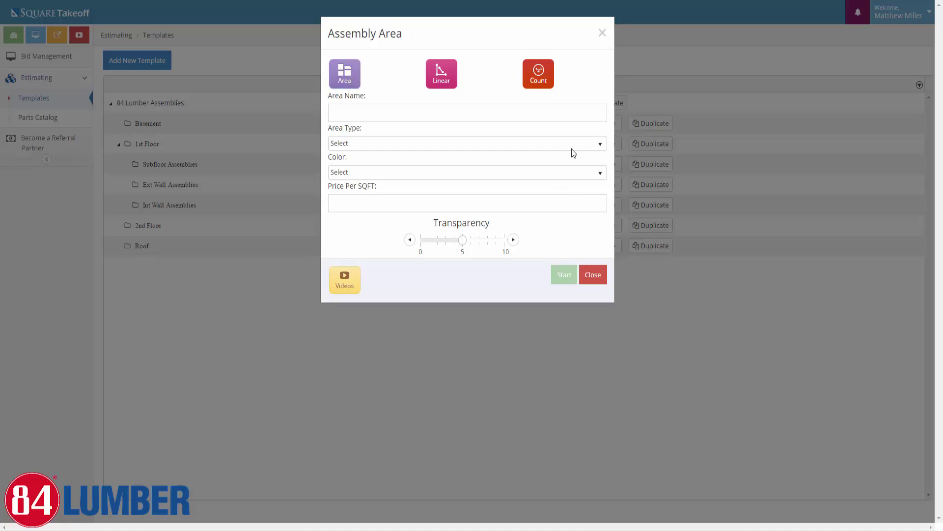
{"action": "left_click", "coordinate": [420, 115]}
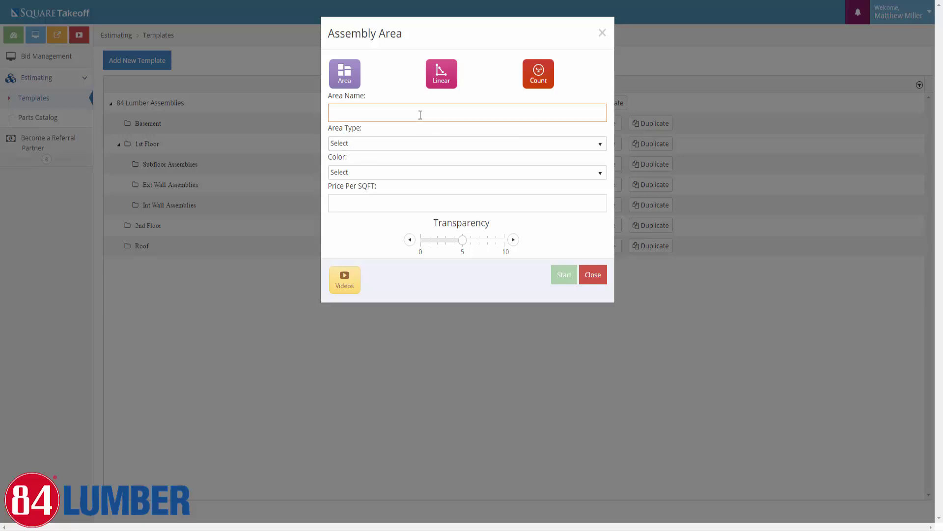
{"action": "type", "text": "3/4\" T&G Subfloor Material"}
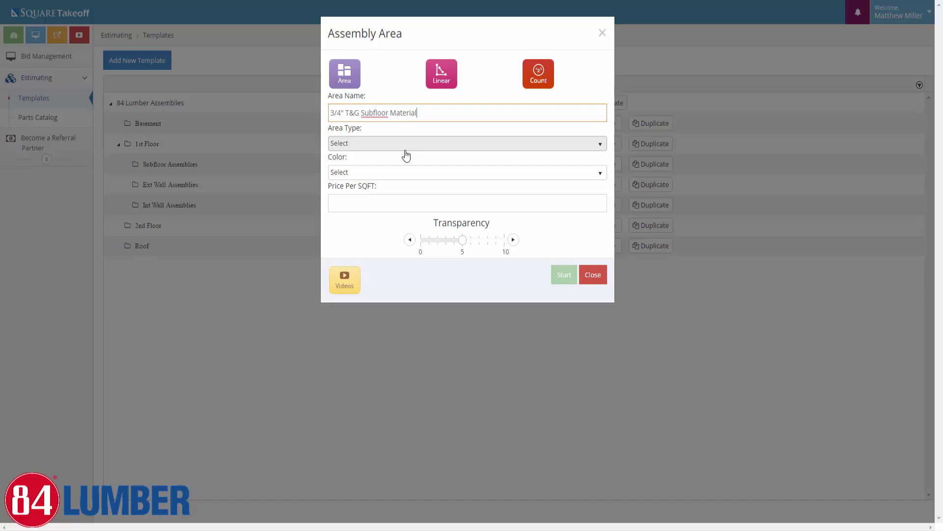
{"action": "left_click", "coordinate": [373, 144]}
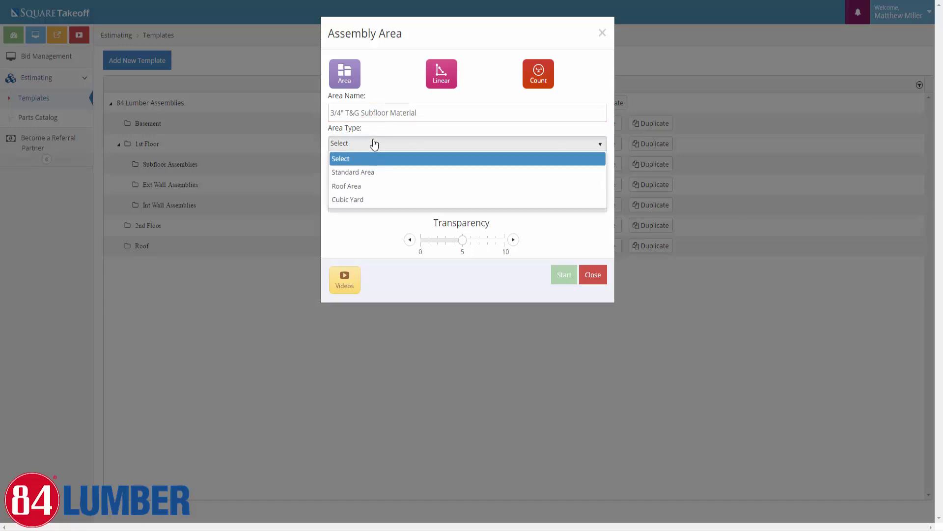
{"action": "left_click", "coordinate": [364, 173]}
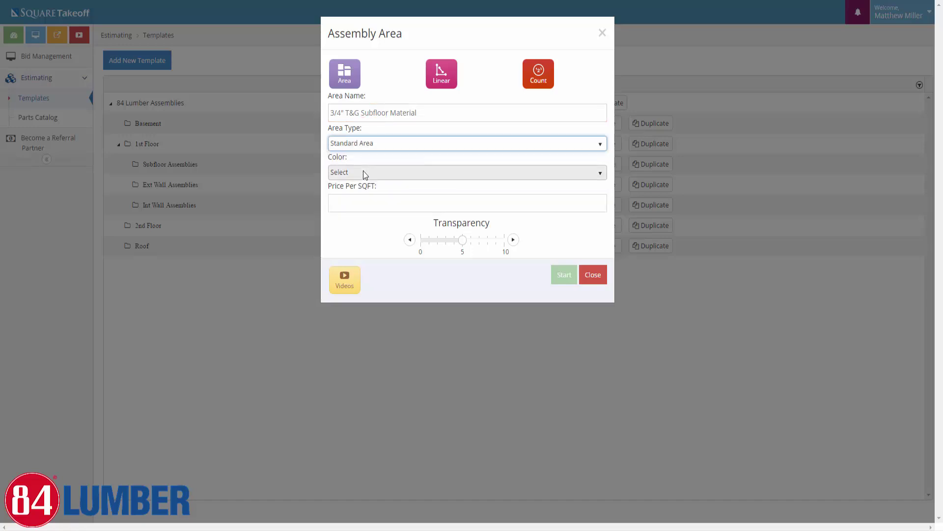
{"action": "left_click", "coordinate": [339, 173]}
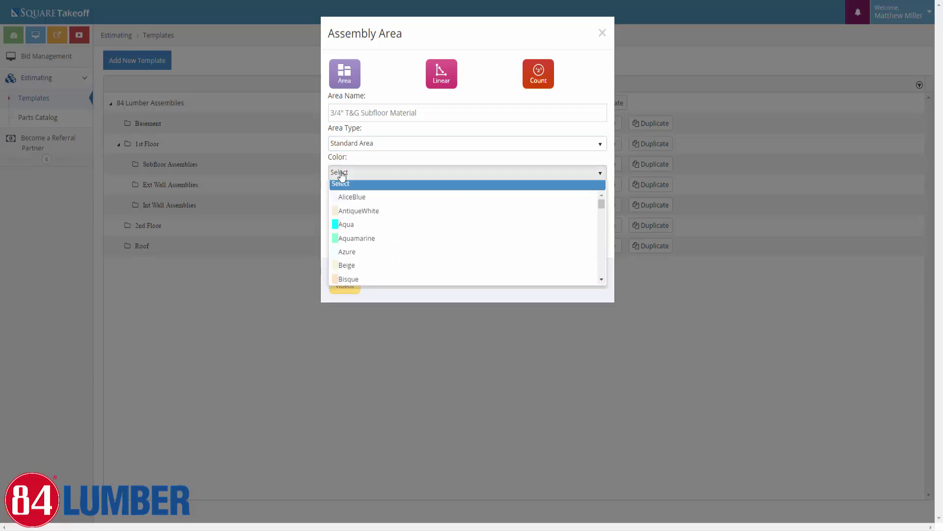
{"action": "scroll", "coordinate": [385, 227], "scroll_direction": "down", "scroll_amount": 4}
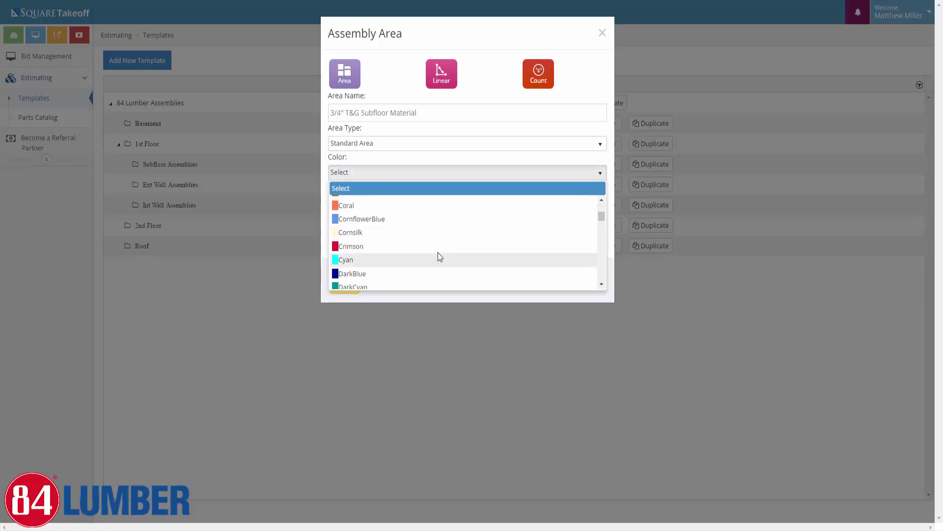
{"action": "left_click", "coordinate": [347, 206]}
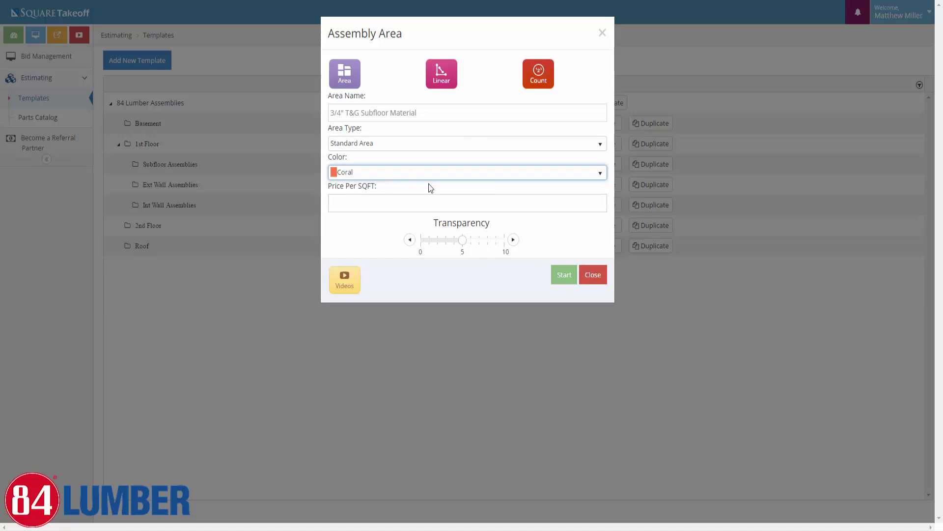
{"action": "left_click", "coordinate": [488, 241]}
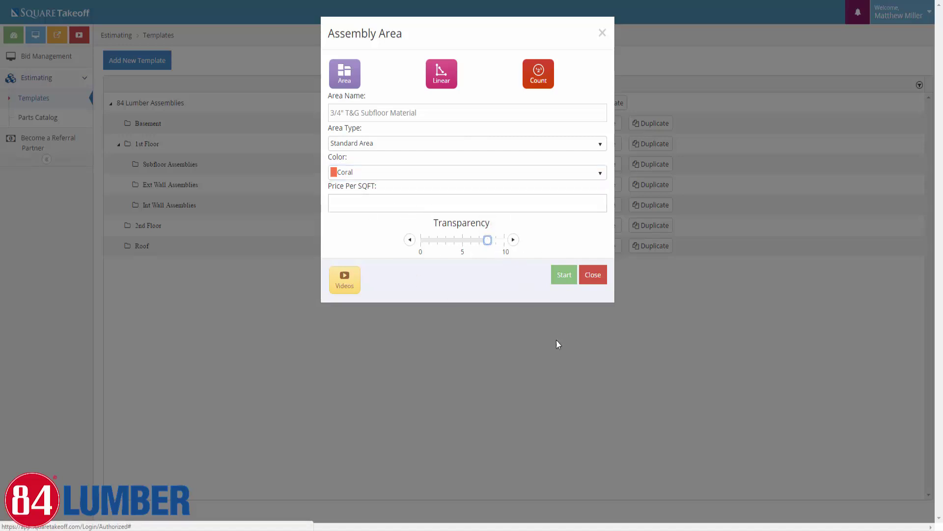
{"action": "left_click", "coordinate": [563, 275]}
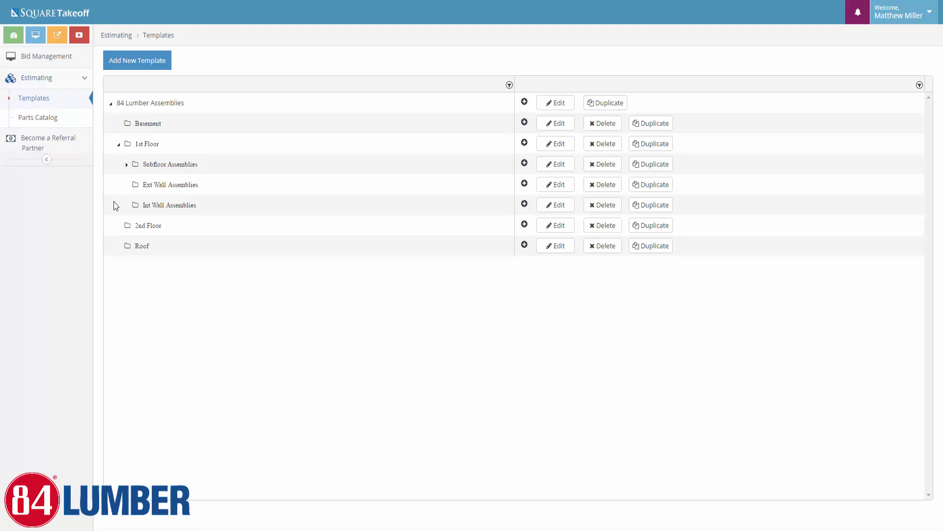
Add a Material part to the subfloor assembly, typing '23/' as its part name
{"action": "left_click", "coordinate": [126, 166]}
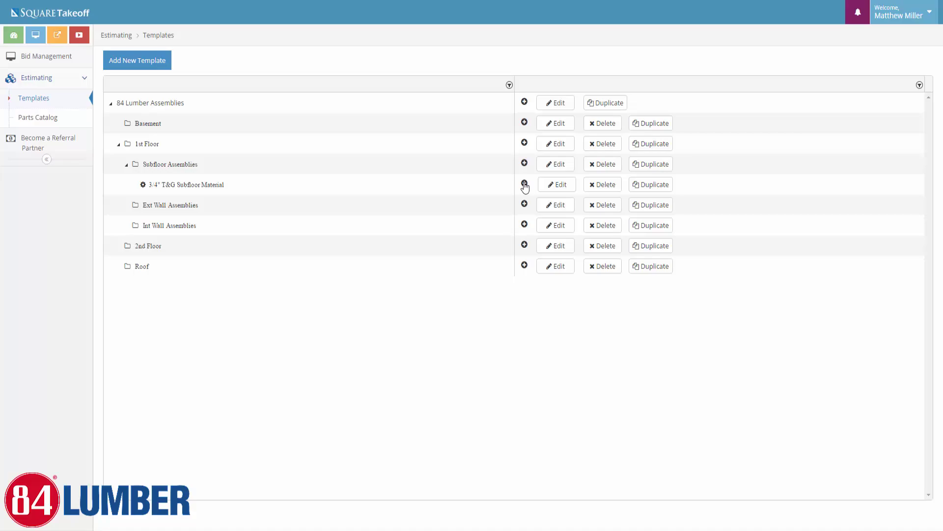
{"action": "left_click", "coordinate": [524, 184]}
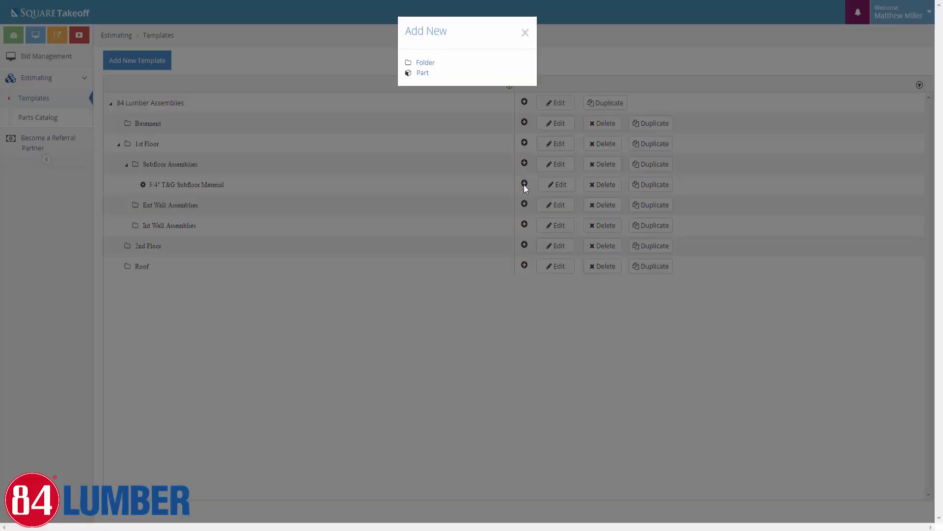
{"action": "left_click", "coordinate": [424, 74]}
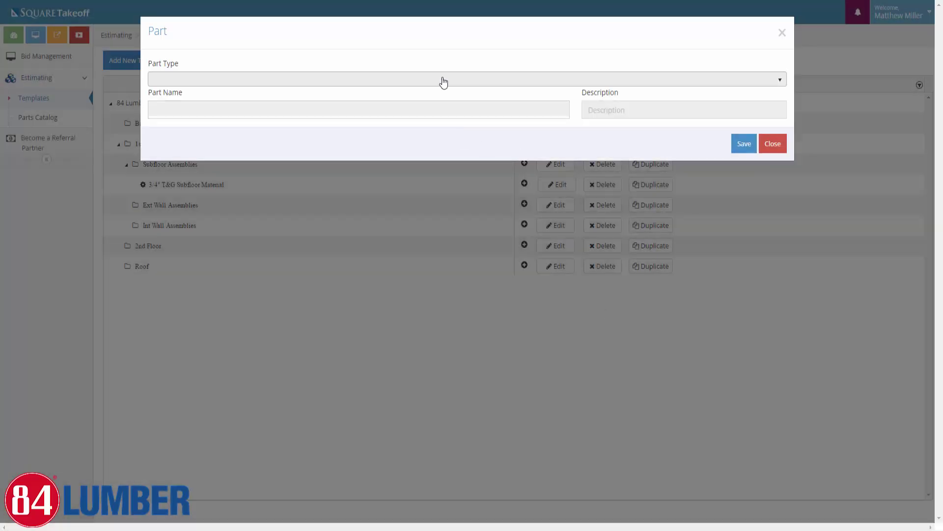
{"action": "left_click", "coordinate": [443, 83]}
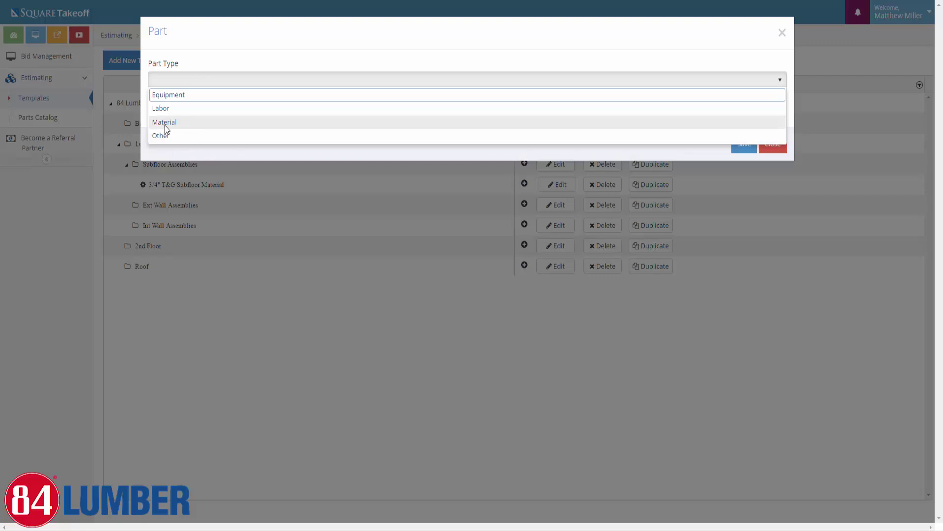
{"action": "left_click", "coordinate": [187, 123]}
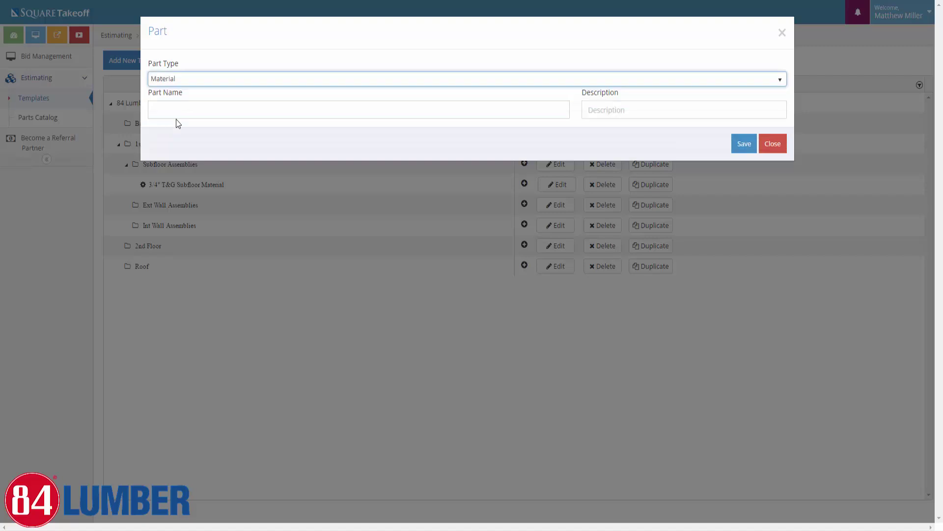
{"action": "left_click", "coordinate": [226, 109]}
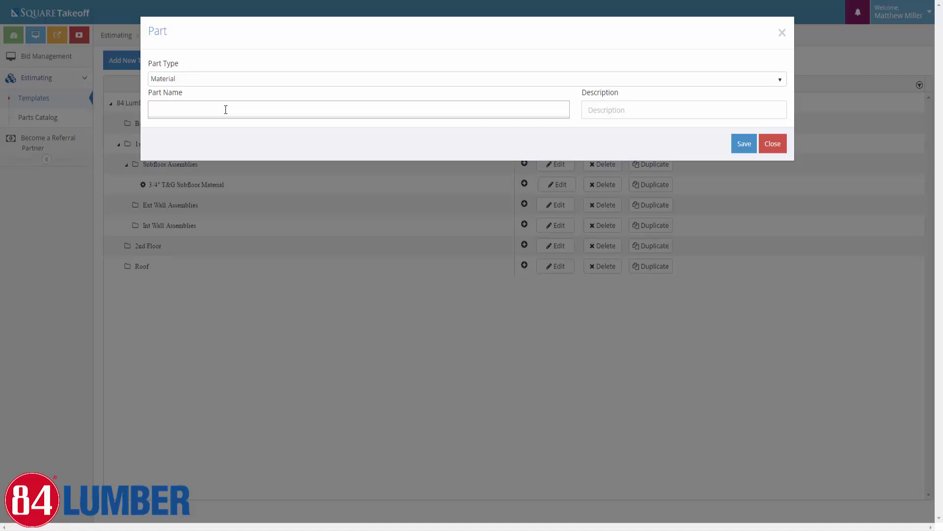
{"action": "type", "text": "23/"}
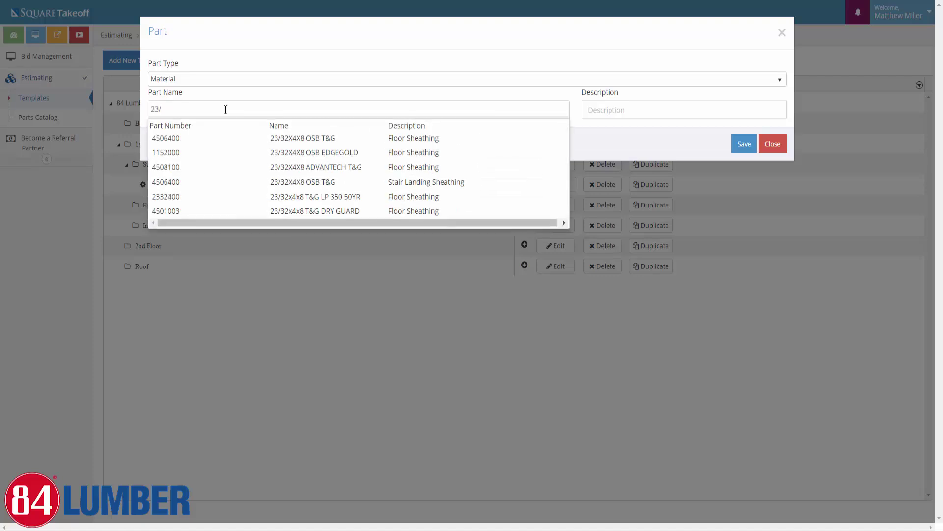
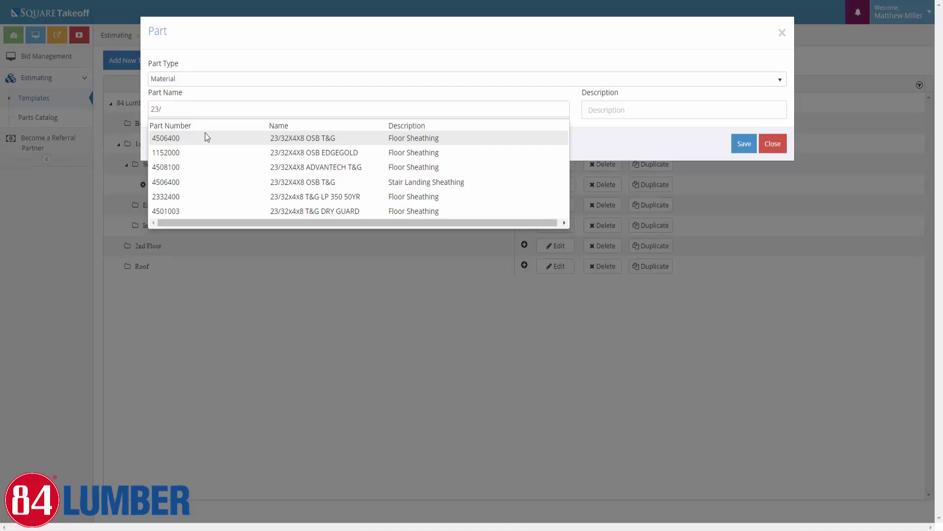
Pick 23/32X4X8 OSB T&G (Floor Sheathing) from the suggestions and save the part
{"action": "left_click", "coordinate": [174, 137]}
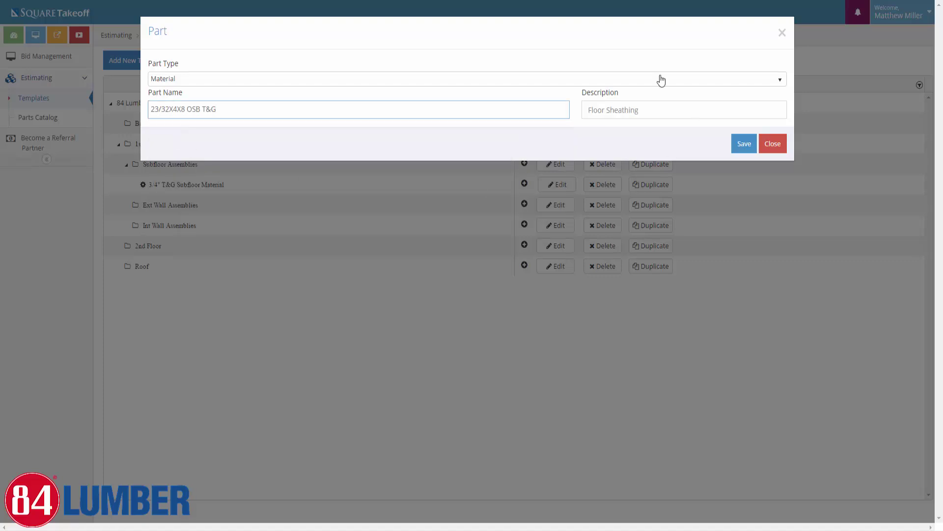
{"action": "left_click", "coordinate": [745, 147]}
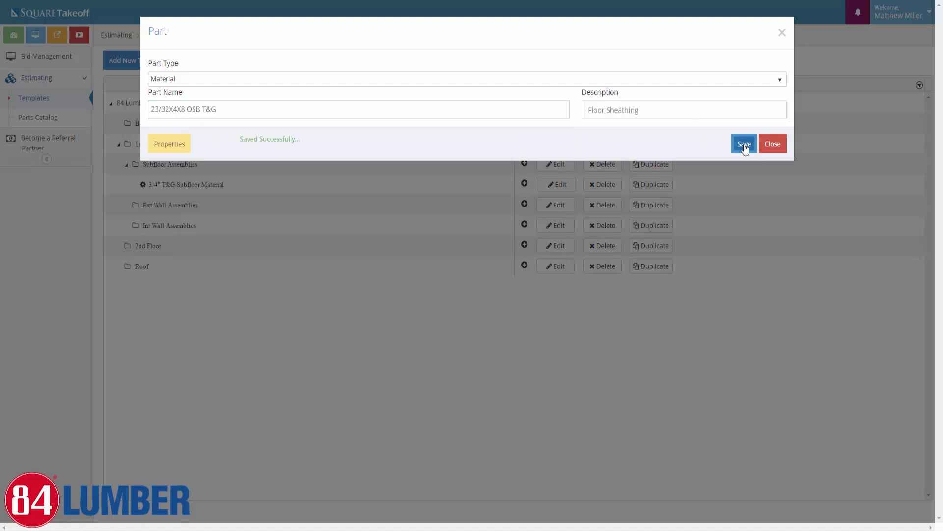
Change the OSB part's Waste % formula to 8, restore it to 10, then save and close the part
{"action": "left_click", "coordinate": [159, 146]}
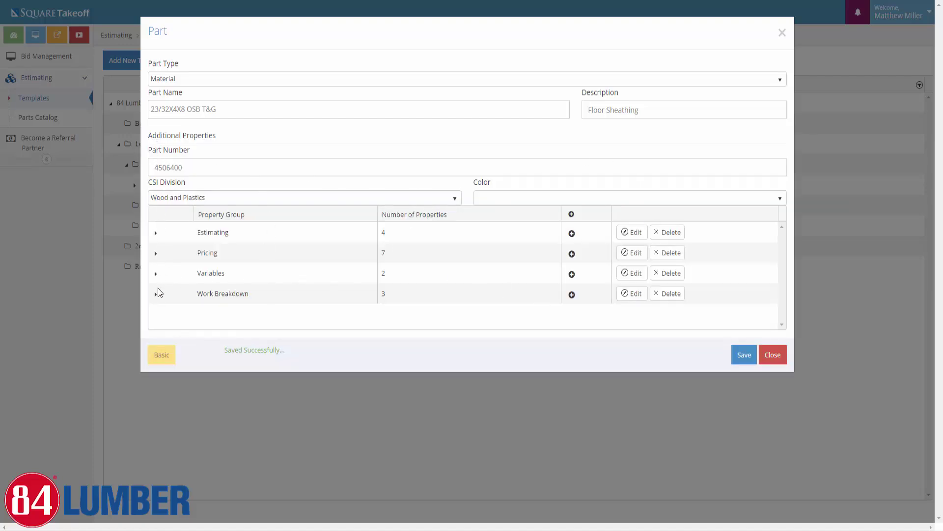
{"action": "left_click", "coordinate": [155, 274]}
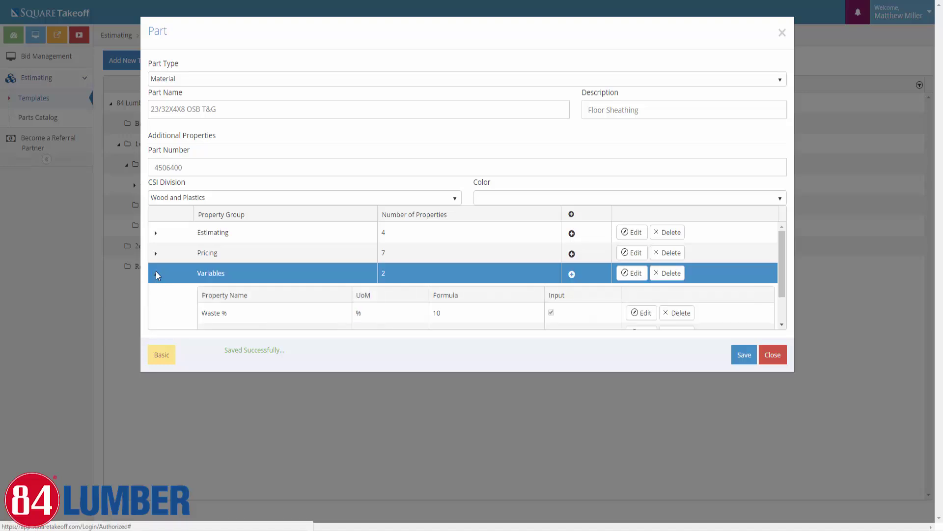
{"action": "scroll", "coordinate": [245, 305], "scroll_direction": "down", "scroll_amount": 1}
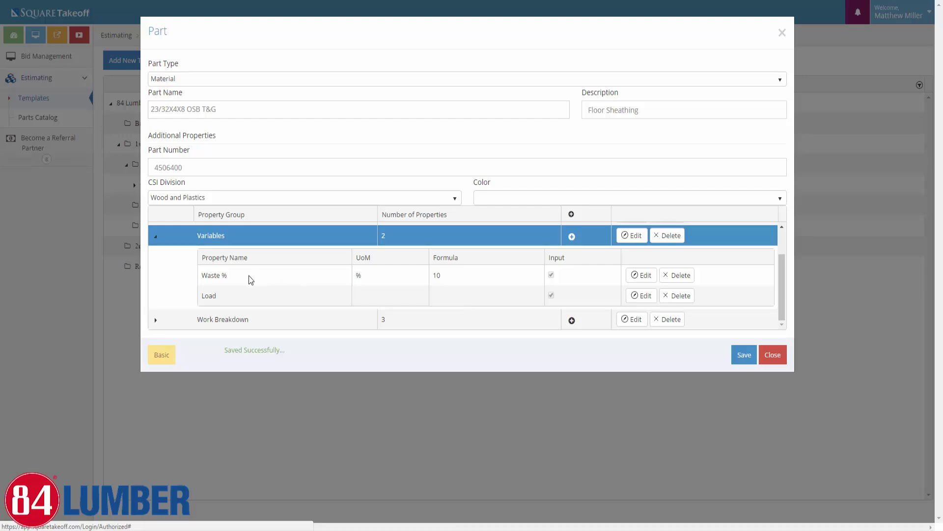
{"action": "left_click", "coordinate": [632, 277]}
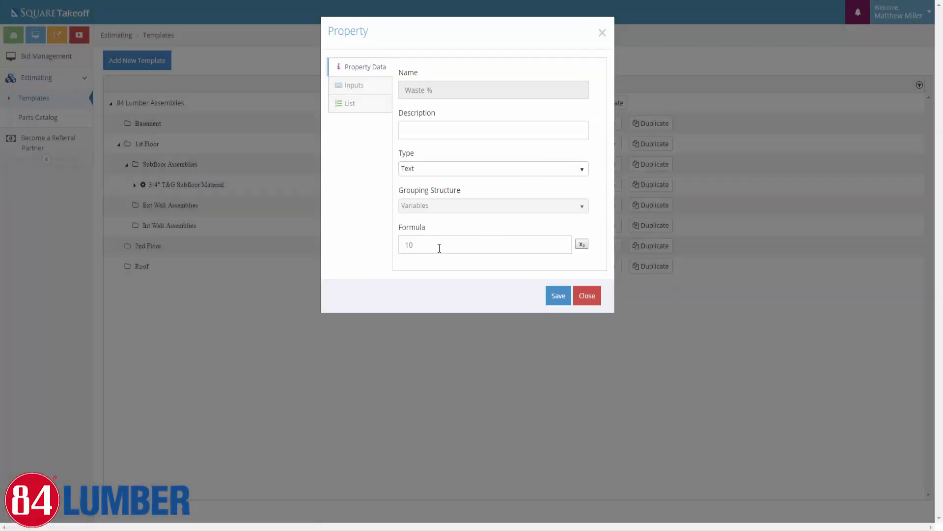
{"action": "left_click_drag", "start_coordinate": [433, 246], "coordinate": [377, 243]}
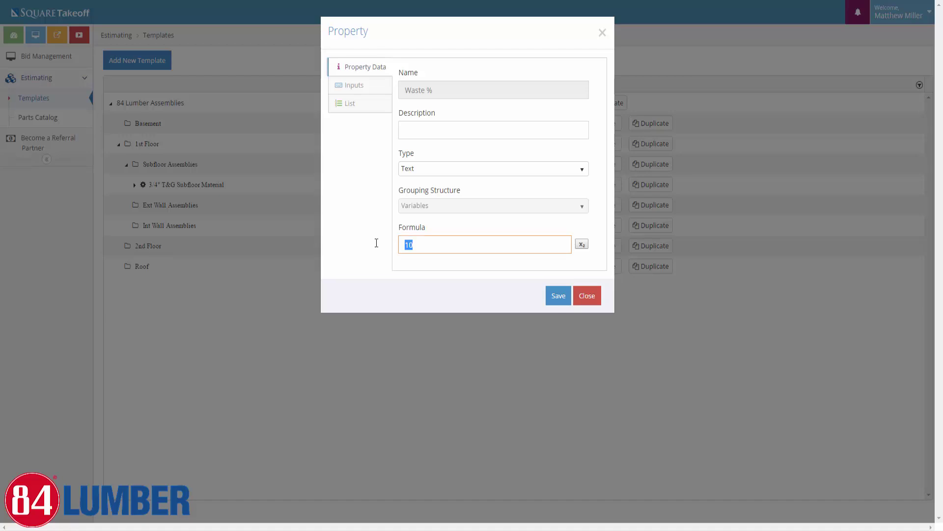
{"action": "type", "text": "8"}
{"action": "left_click", "coordinate": [411, 243]}
{"action": "key", "text": "BackSpace"}
{"action": "type", "text": "10"}
{"action": "left_click", "coordinate": [558, 296]}
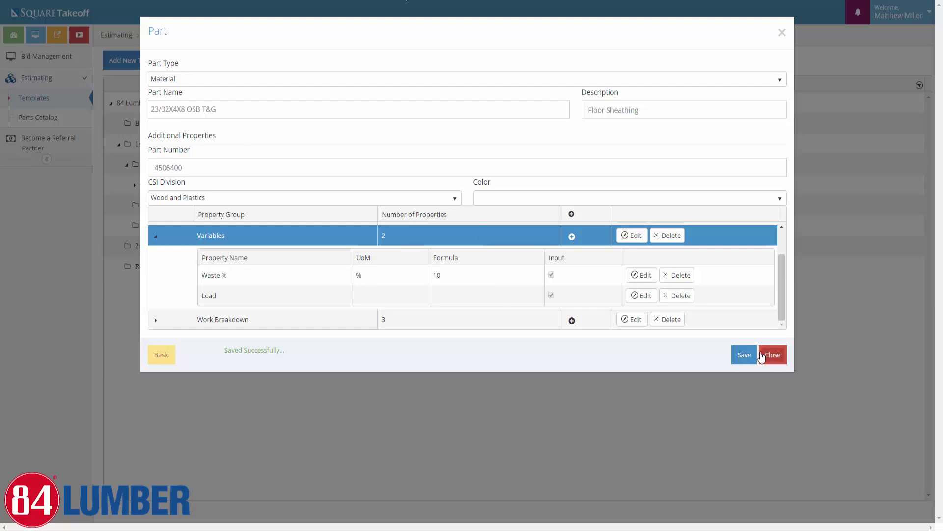
{"action": "left_click", "coordinate": [746, 355]}
{"action": "left_click", "coordinate": [773, 355]}
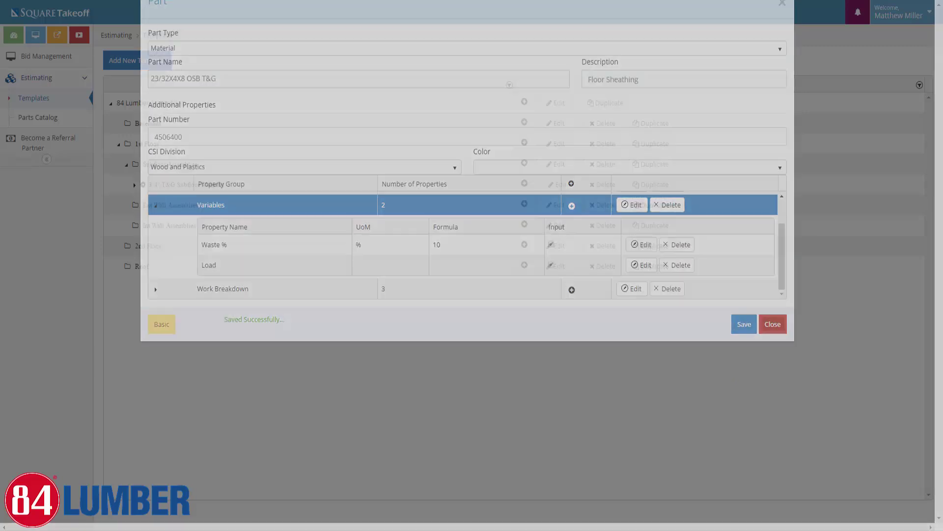
Add Material part 25417 BTN4000 SUBFLR 29oz, found by searching 'sub', to the subfloor assembly and save it
{"action": "left_click", "coordinate": [134, 185]}
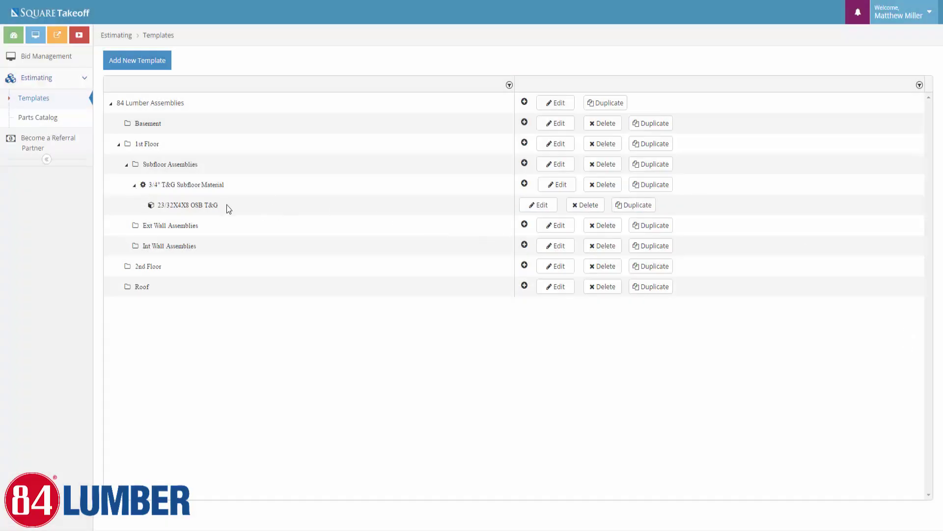
{"action": "left_click", "coordinate": [524, 185]}
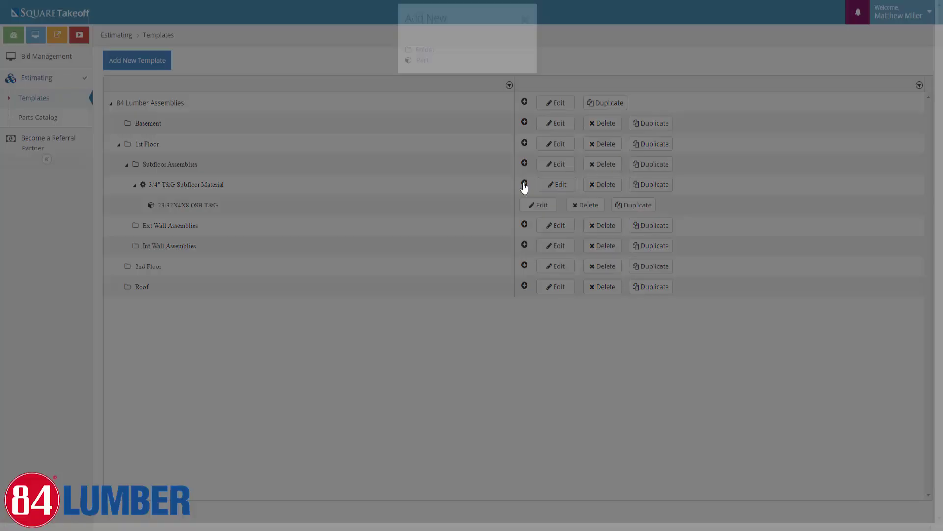
{"action": "left_click", "coordinate": [422, 74]}
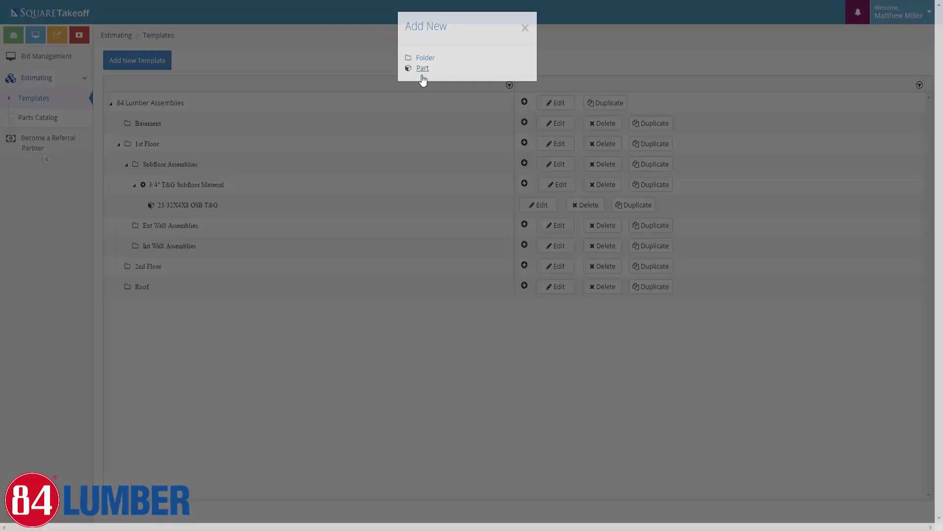
{"action": "left_click", "coordinate": [264, 80]}
{"action": "left_click", "coordinate": [187, 122]}
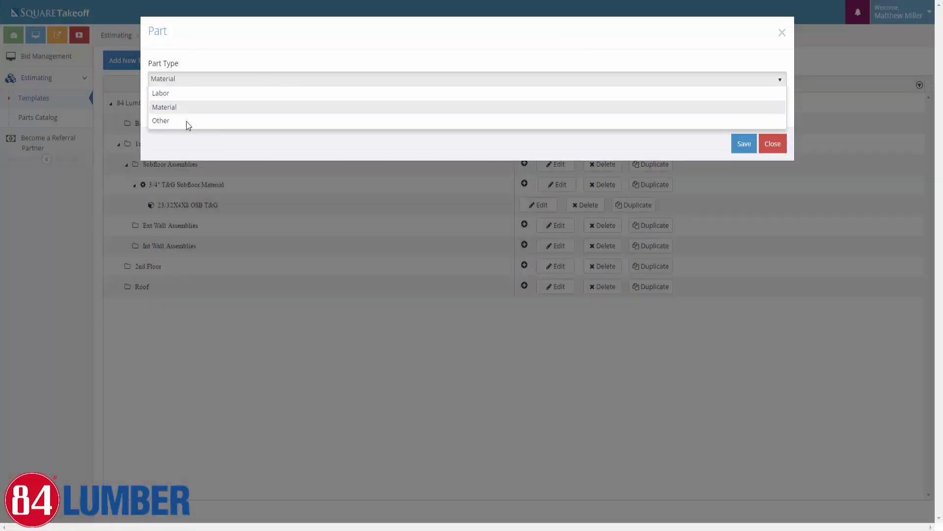
{"action": "left_click", "coordinate": [179, 109]}
{"action": "type", "text": "sub"}
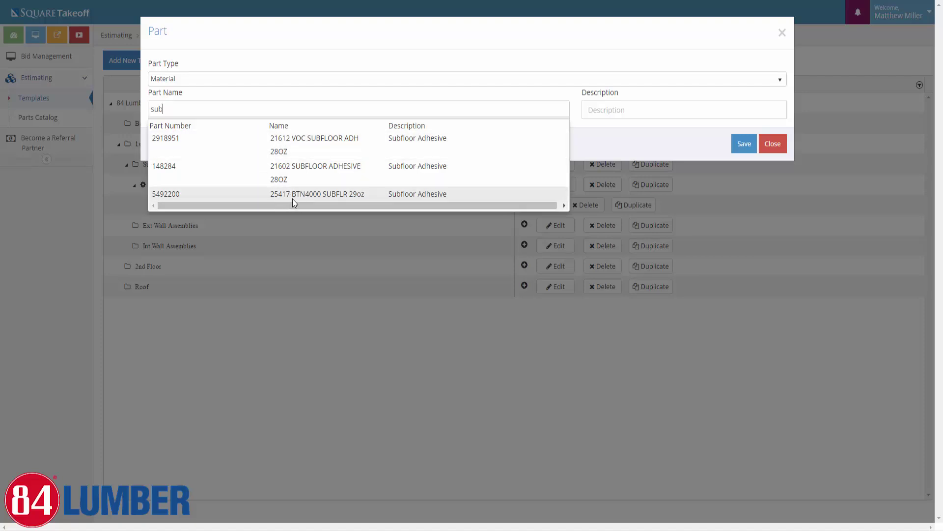
{"action": "left_click", "coordinate": [320, 193]}
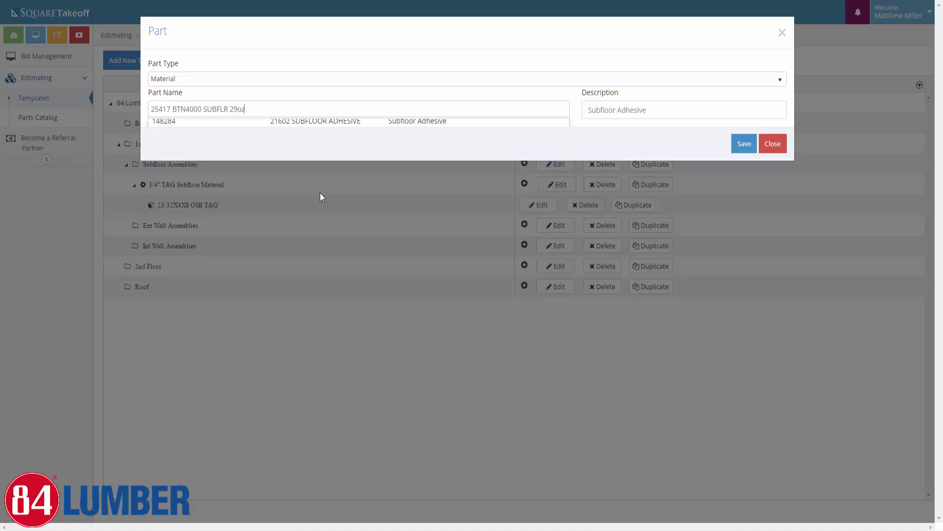
{"action": "left_click", "coordinate": [743, 144]}
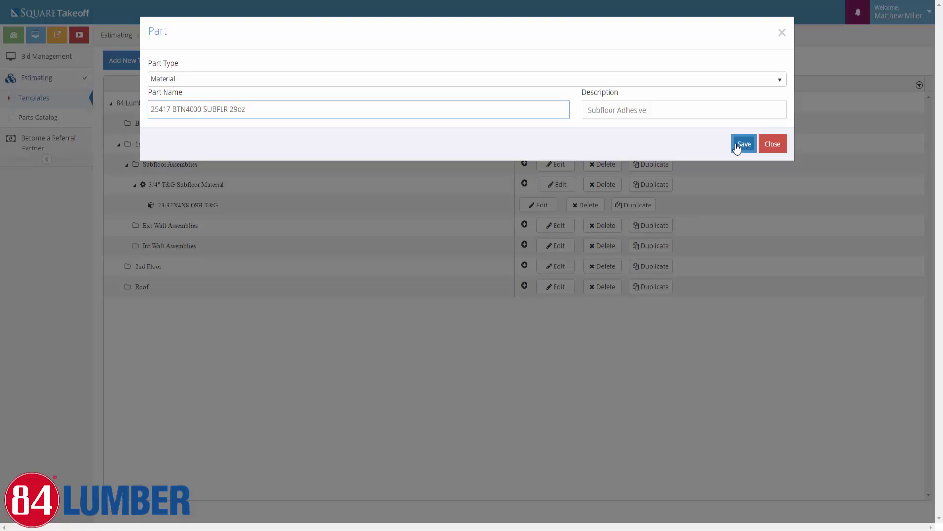
Review the adhesive part's name, part number and variables, then save and close it
{"action": "left_click", "coordinate": [186, 145]}
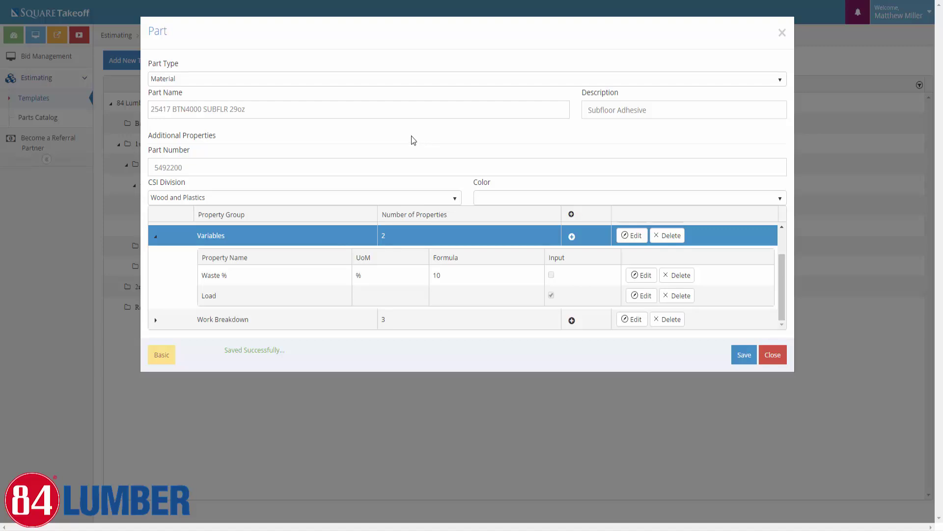
{"action": "left_click", "coordinate": [259, 107]}
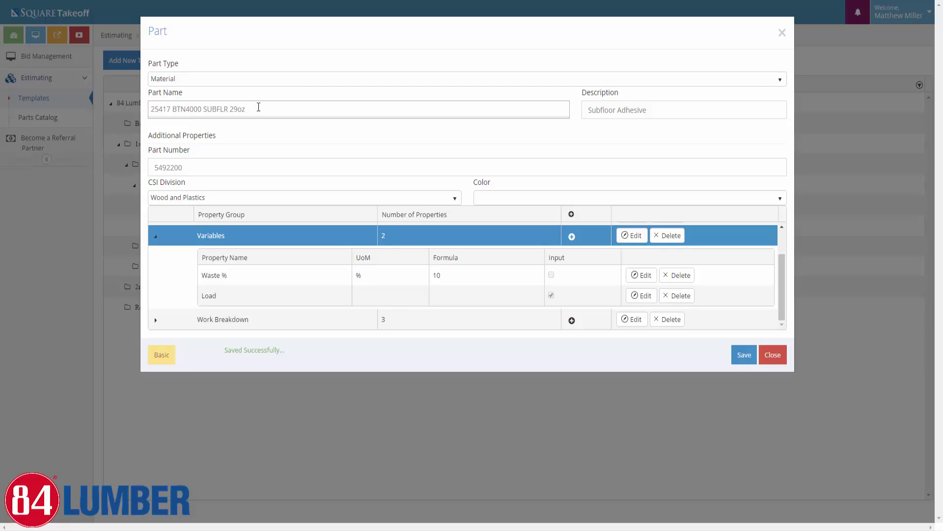
{"action": "left_click_drag", "start_coordinate": [263, 108], "coordinate": [150, 109]}
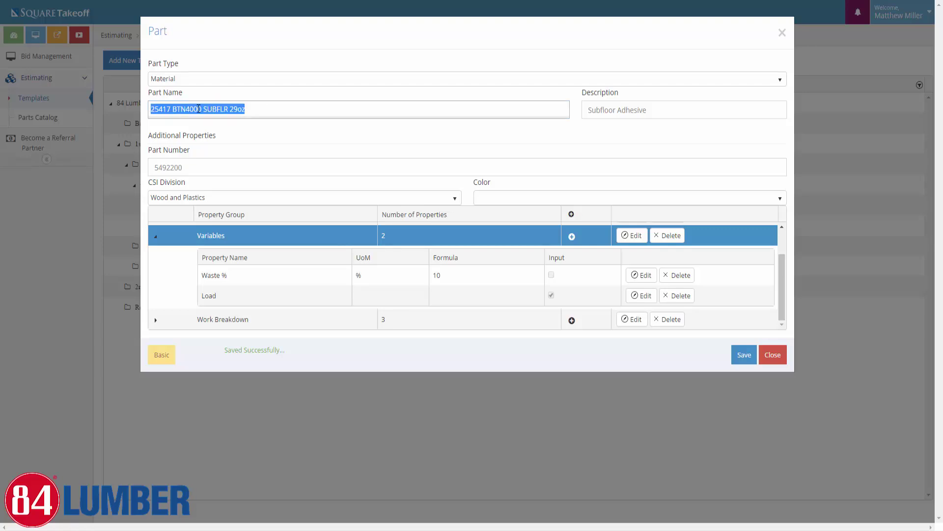
{"action": "left_click_drag", "start_coordinate": [198, 168], "coordinate": [135, 165]}
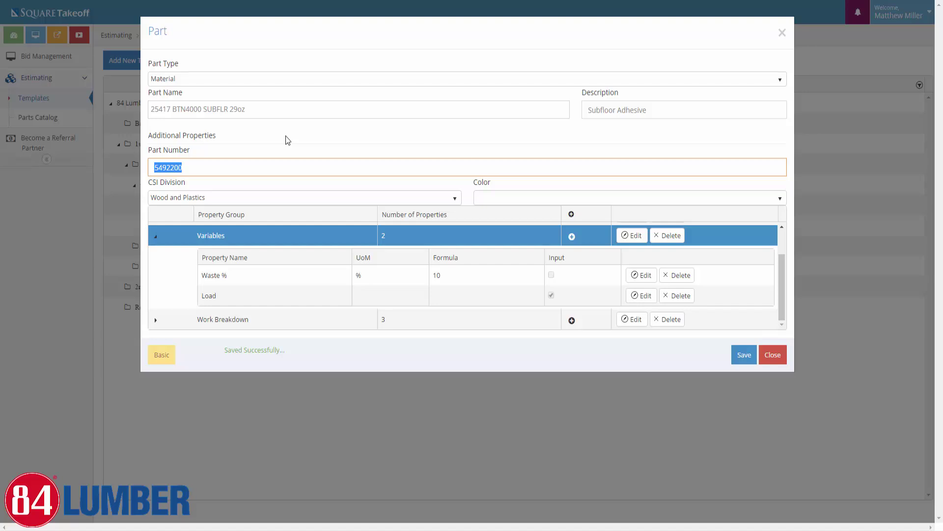
{"action": "left_click", "coordinate": [251, 109]}
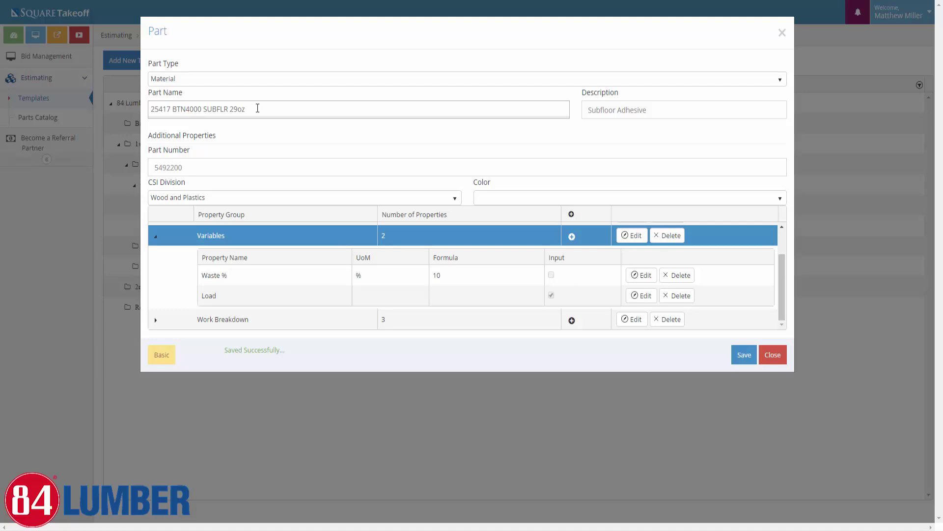
{"action": "type", "text": "dfhdfhd"}
{"action": "key", "text": "BackSpace"}
{"action": "key", "text": "BackSpace"}
{"action": "key", "text": "BackSpace"}
{"action": "key", "text": "BackSpace"}
{"action": "key", "text": "BackSpace"}
{"action": "key", "text": "BackSpace"}
{"action": "key", "text": "BackSpace"}
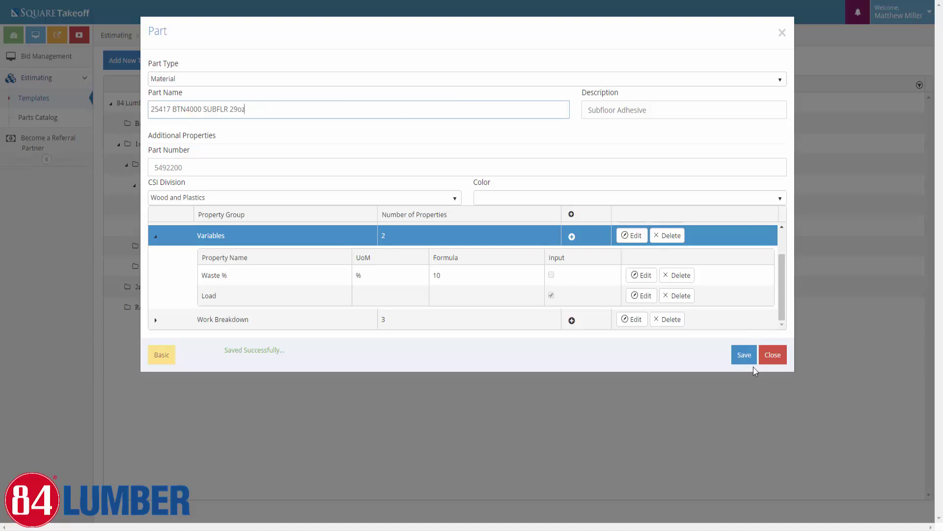
{"action": "left_click", "coordinate": [668, 148]}
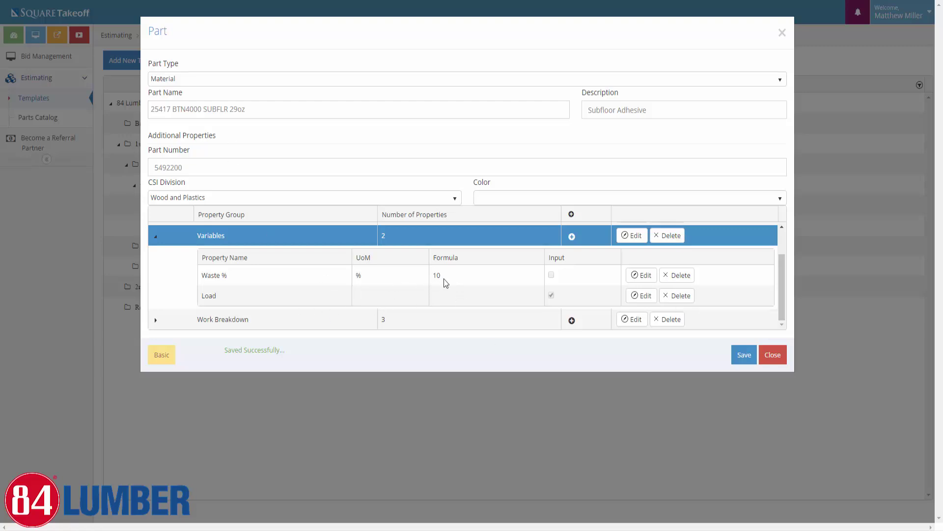
{"action": "scroll", "coordinate": [453, 284], "scroll_direction": "up", "scroll_amount": 1}
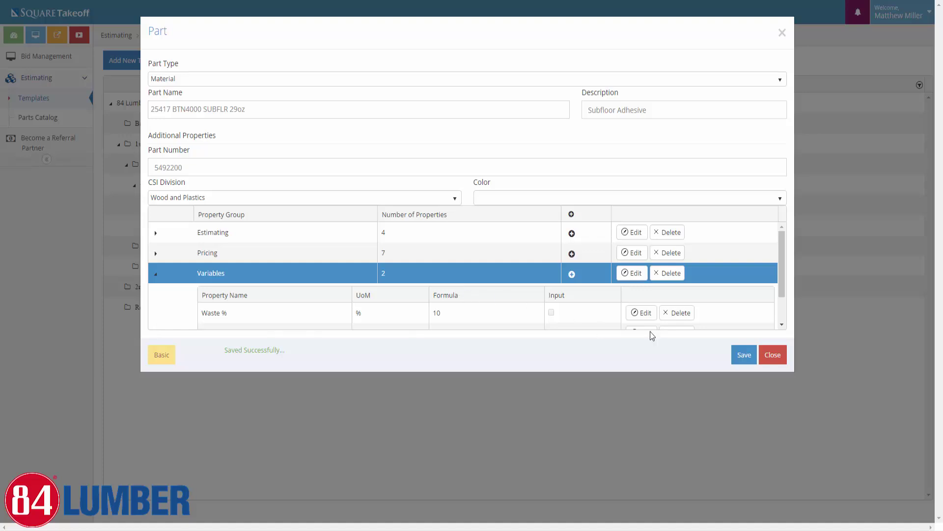
{"action": "left_click", "coordinate": [748, 359]}
{"action": "left_click", "coordinate": [749, 360]}
{"action": "left_click", "coordinate": [879, 387]}
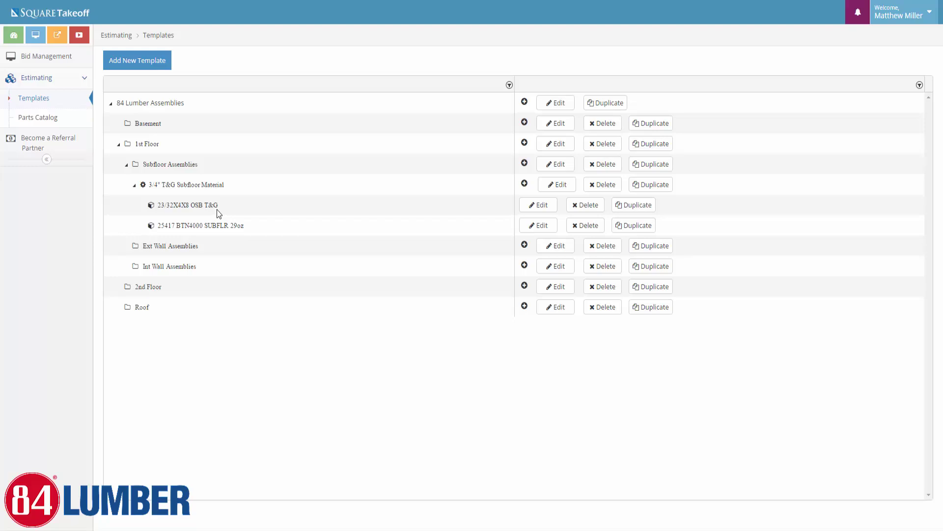
{"action": "left_click", "coordinate": [648, 190]}
{"action": "left_click", "coordinate": [133, 185]}
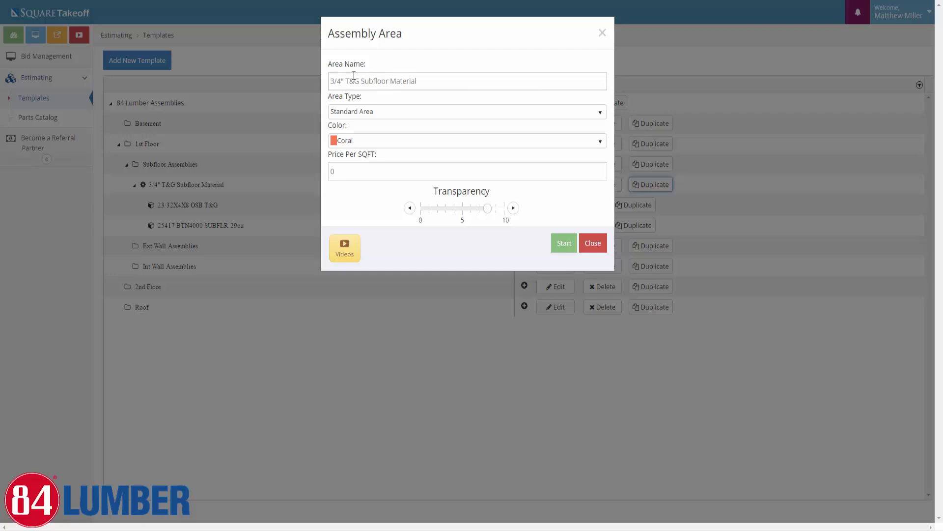
{"action": "left_click", "coordinate": [346, 81]}
{"action": "type", "text": "Advantec"}
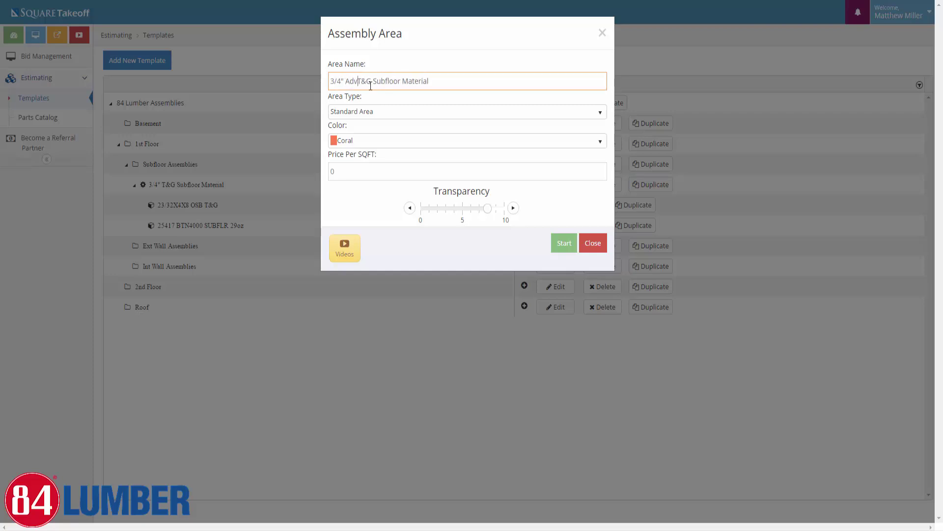
{"action": "key", "text": "BackSpace"}
{"action": "key", "text": "BackSpace"}
{"action": "key", "text": "BackSpace"}
{"action": "type", "text": "tech"}
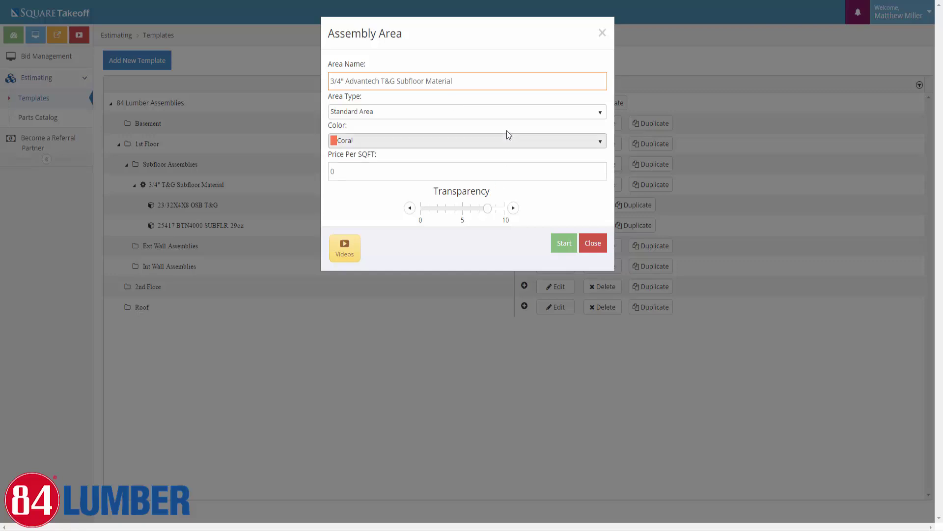
{"action": "left_click", "coordinate": [508, 143]}
{"action": "left_click", "coordinate": [353, 192]}
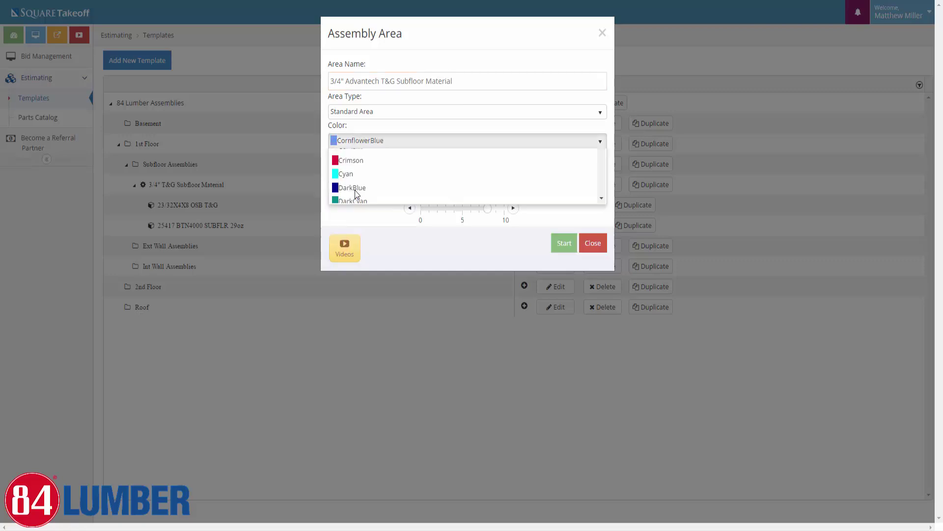
{"action": "left_click", "coordinate": [561, 247]}
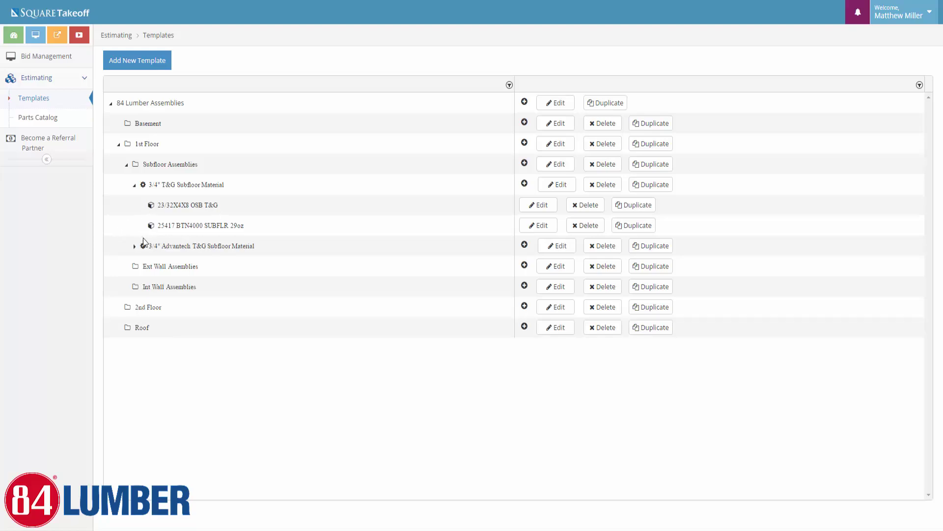
Delete the OSB T&G part from the Advantech assembly, confirming with YES
{"action": "left_click", "coordinate": [136, 247]}
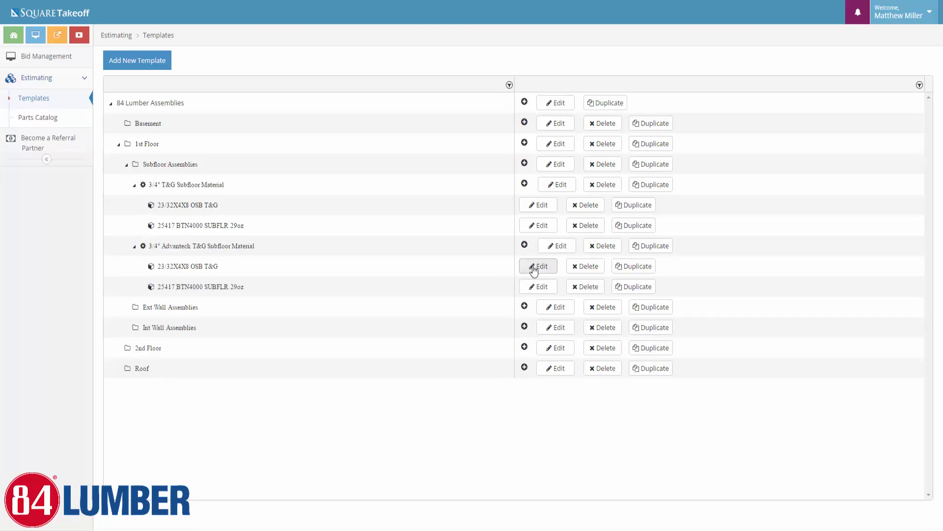
{"action": "left_click", "coordinate": [588, 266]}
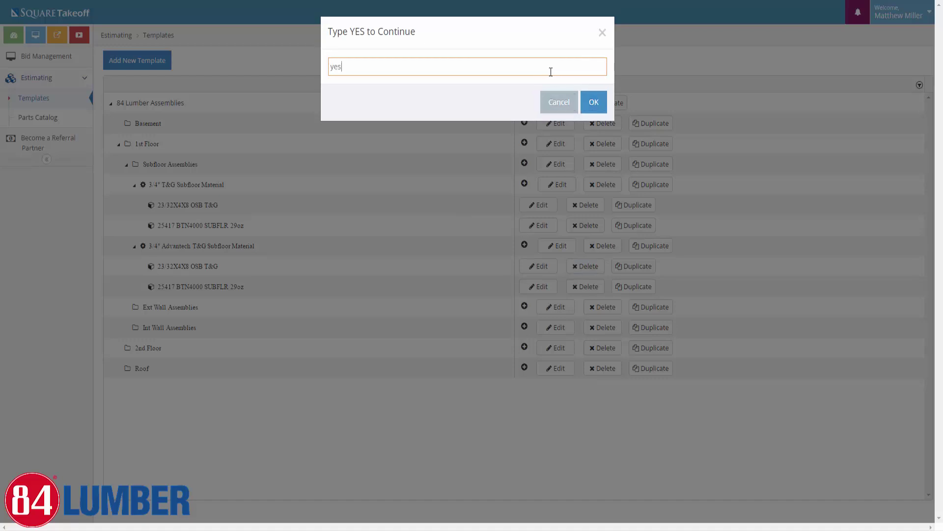
{"action": "type", "text": "yes"}
{"action": "left_click", "coordinate": [593, 103]}
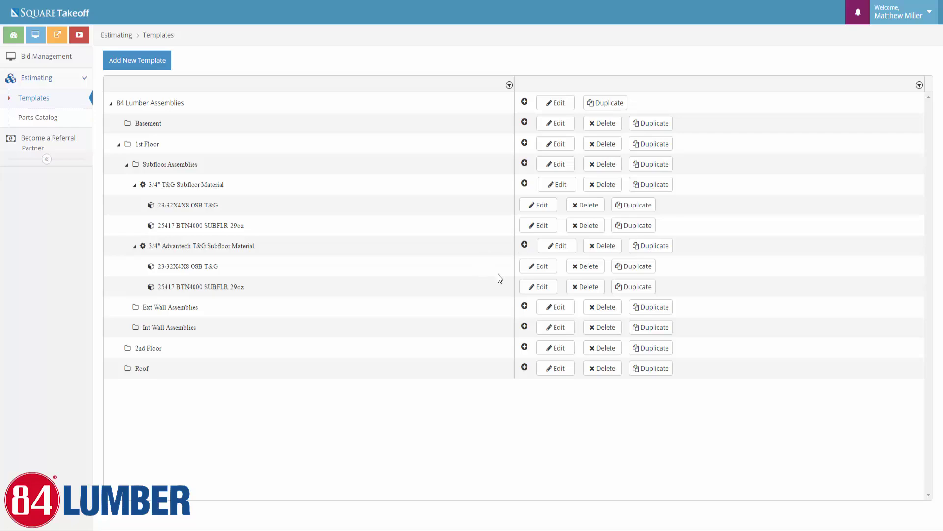
Add the 4508100 ADVANTECH T&G sheathing as a Material part to the Advantech assembly
{"action": "left_click", "coordinate": [525, 245]}
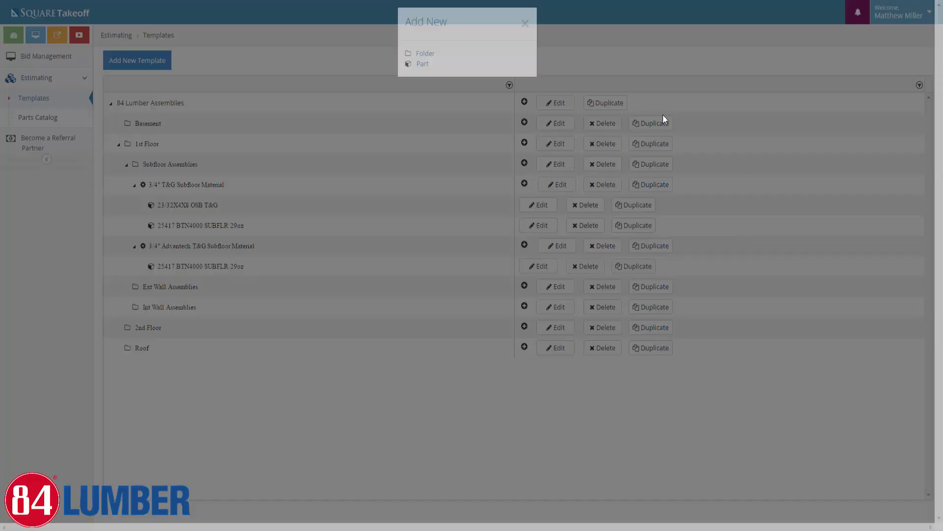
{"action": "left_click", "coordinate": [422, 64]}
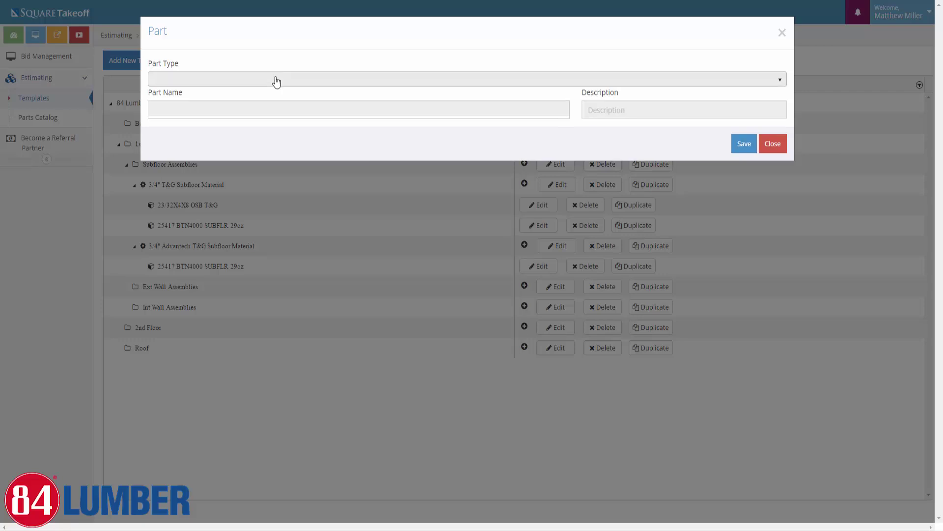
{"action": "left_click", "coordinate": [277, 80]}
{"action": "left_click", "coordinate": [221, 123]}
{"action": "left_click", "coordinate": [198, 106]}
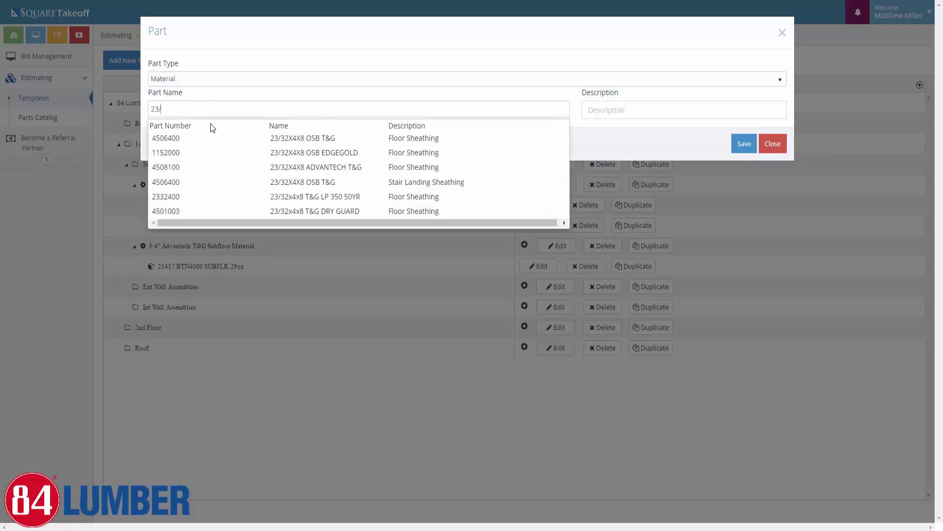
{"action": "left_click", "coordinate": [265, 168]}
{"action": "left_click", "coordinate": [742, 145]}
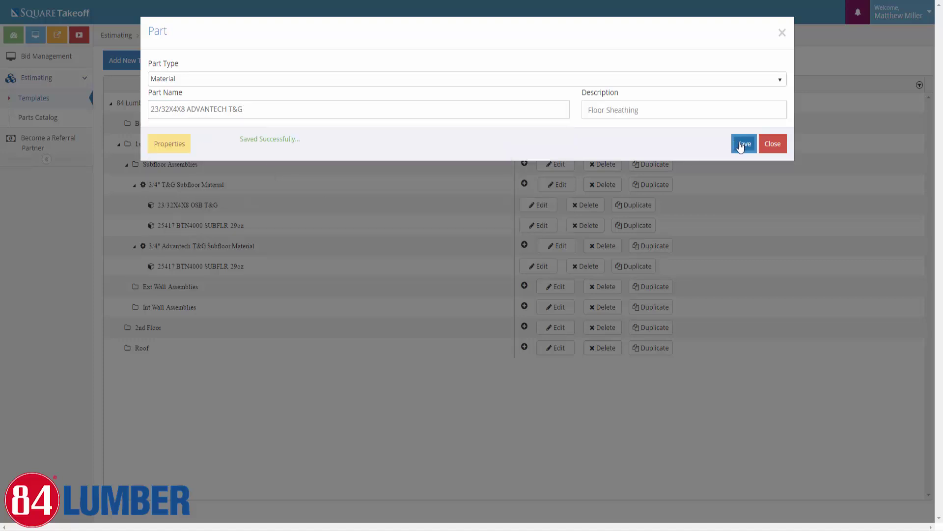
Make Waste % an input on the Advantech part, close it, and collapse the T&G assembly
{"action": "left_click", "coordinate": [169, 145]}
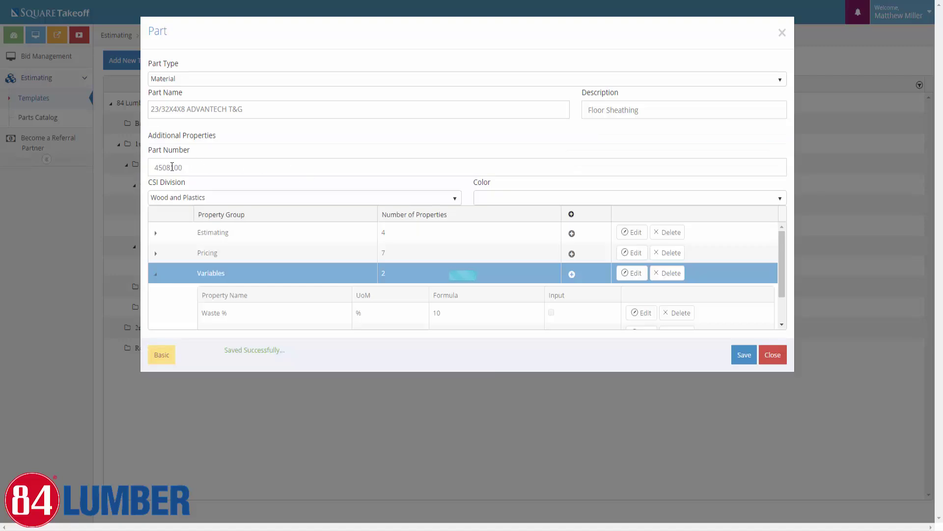
{"action": "left_click", "coordinate": [737, 356]}
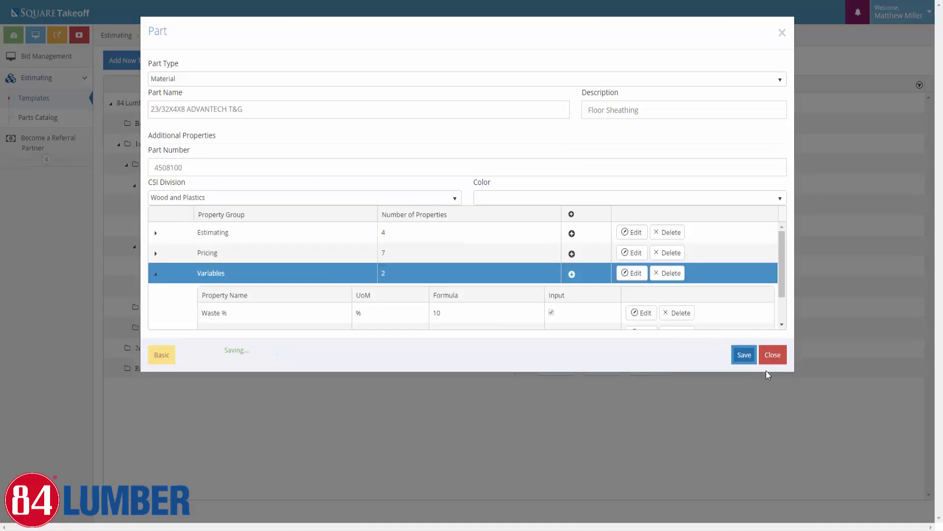
{"action": "left_click", "coordinate": [772, 355]}
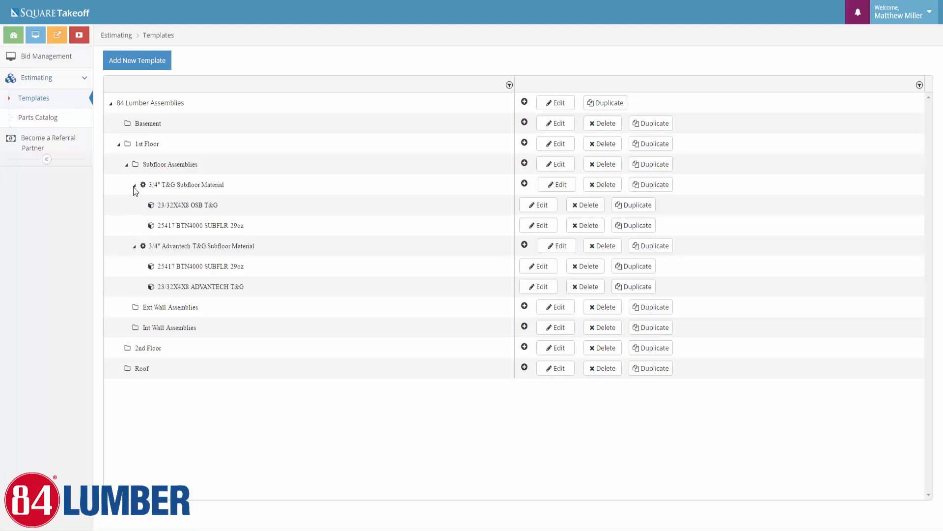
{"action": "left_click", "coordinate": [134, 186]}
Start a new linear assembly under Ext Wall Assemblies named '2x4 8ft Ext Wall (Slab)'
{"action": "left_click", "coordinate": [135, 205]}
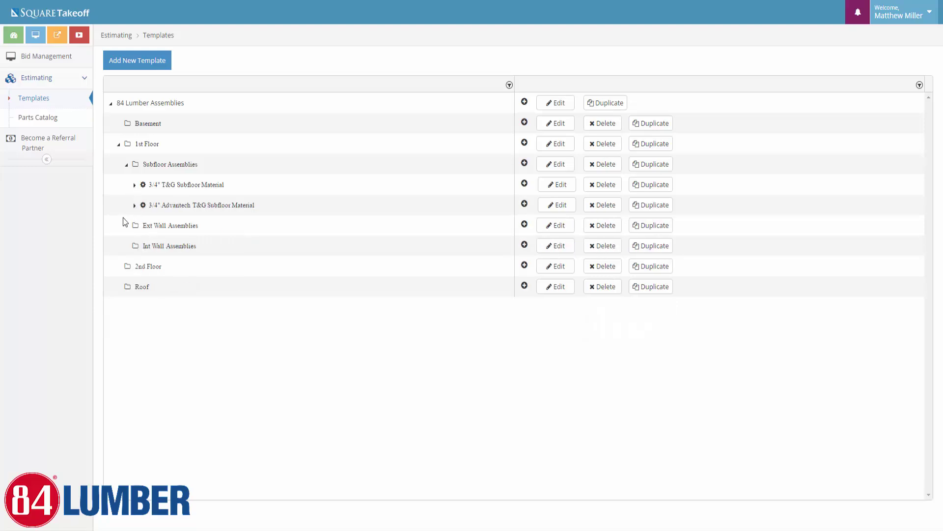
{"action": "left_click", "coordinate": [525, 224]}
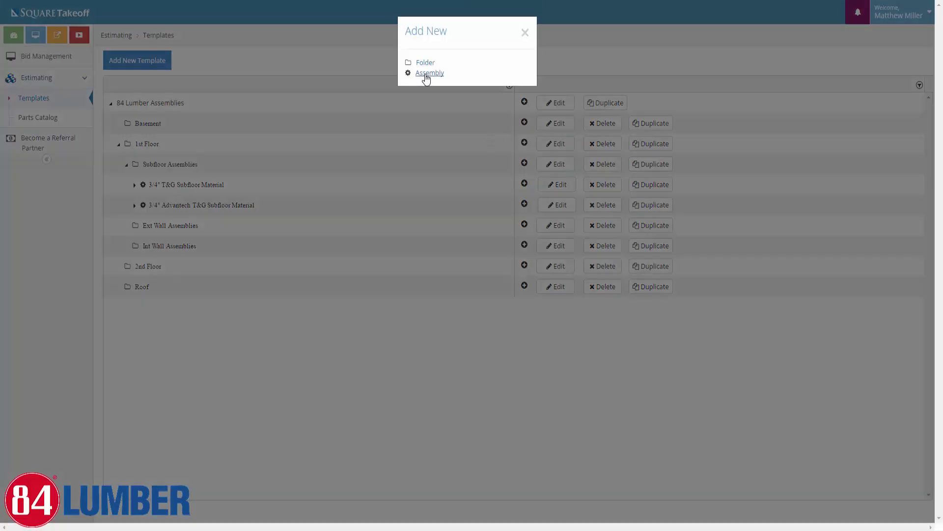
{"action": "left_click", "coordinate": [423, 78]}
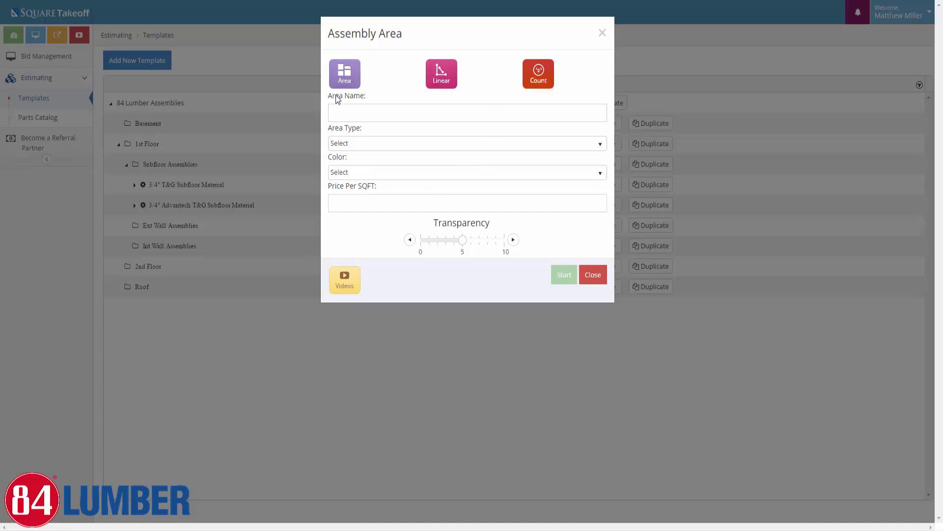
{"action": "left_click", "coordinate": [436, 83]}
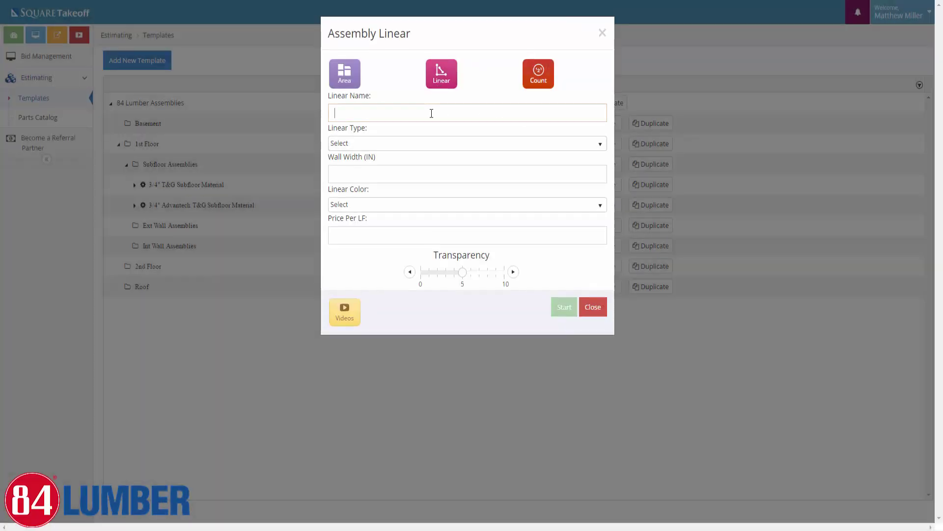
{"action": "left_click", "coordinate": [432, 113]}
{"action": "type", "text": "2x4"}
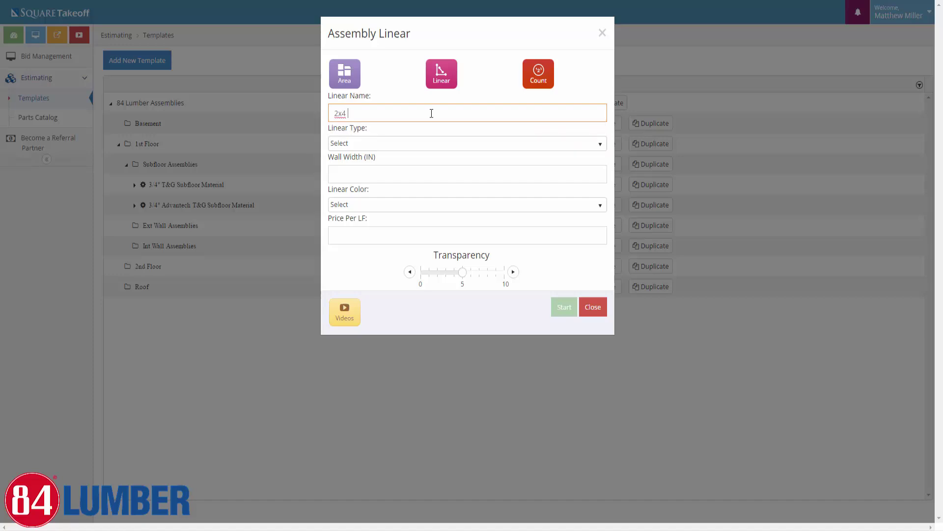
{"action": "type", "text": " 8ft Ext Wall"}
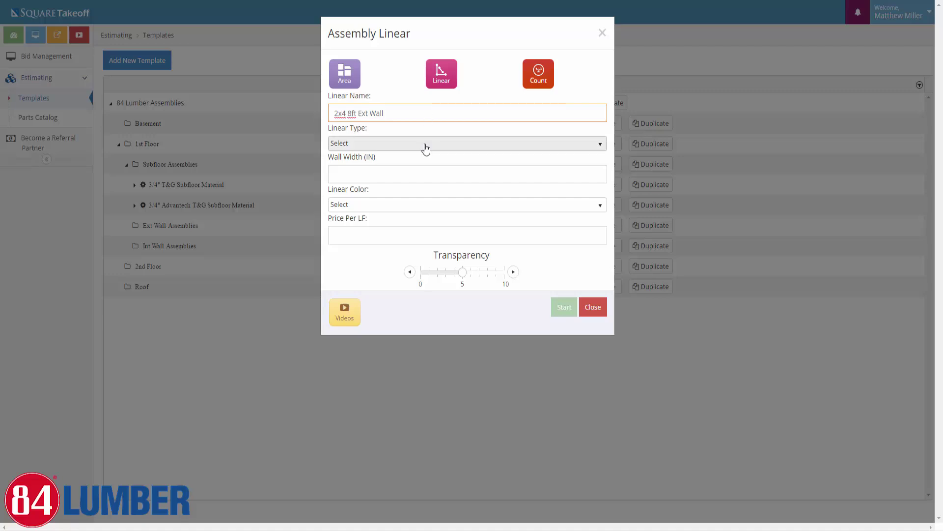
{"action": "type", "text": "on"}
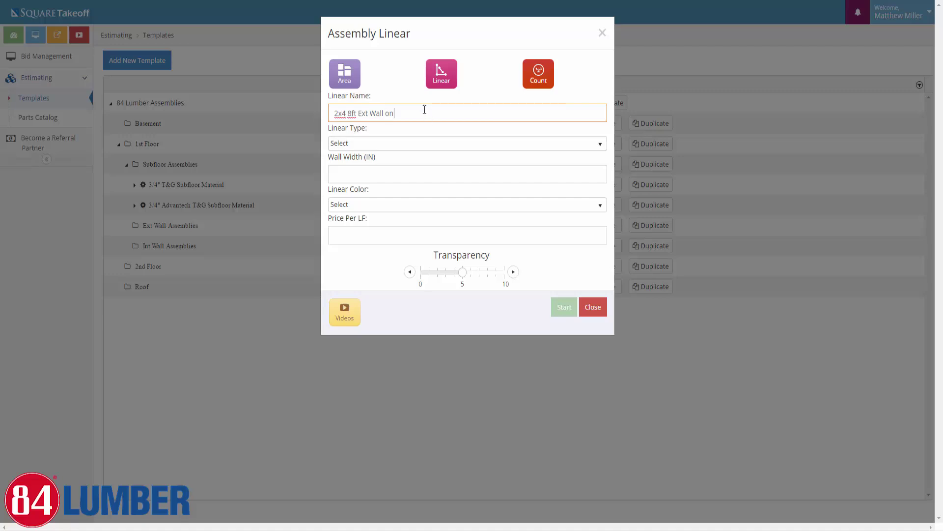
{"action": "type", "text": " Slab"}
{"action": "double_click", "coordinate": [388, 114]}
{"action": "key", "text": "BackSpace"}
{"action": "type", "text": "(Slab"}
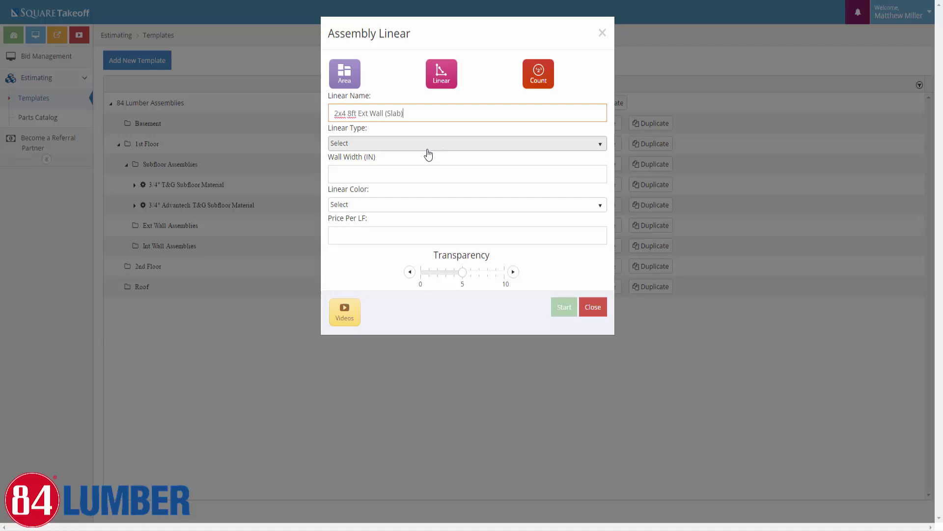
Make it Standard Linear, 4 in wide, DarkOrange with transparency about 9, and create it
{"action": "left_click", "coordinate": [349, 145]}
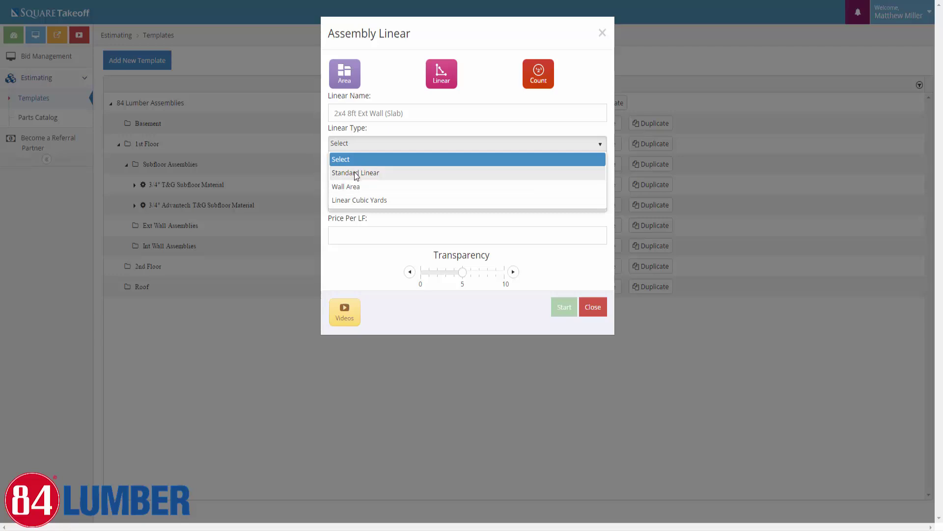
{"action": "left_click", "coordinate": [355, 173]}
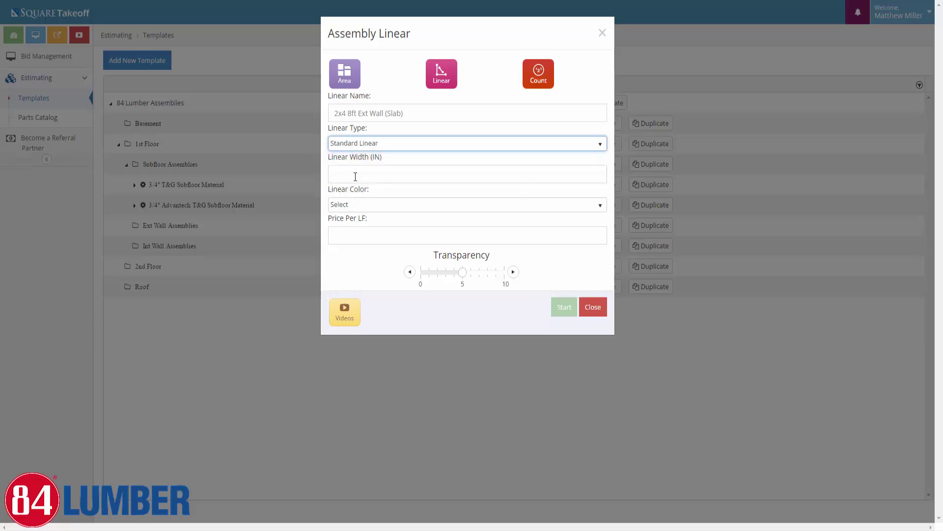
{"action": "left_click", "coordinate": [392, 172]}
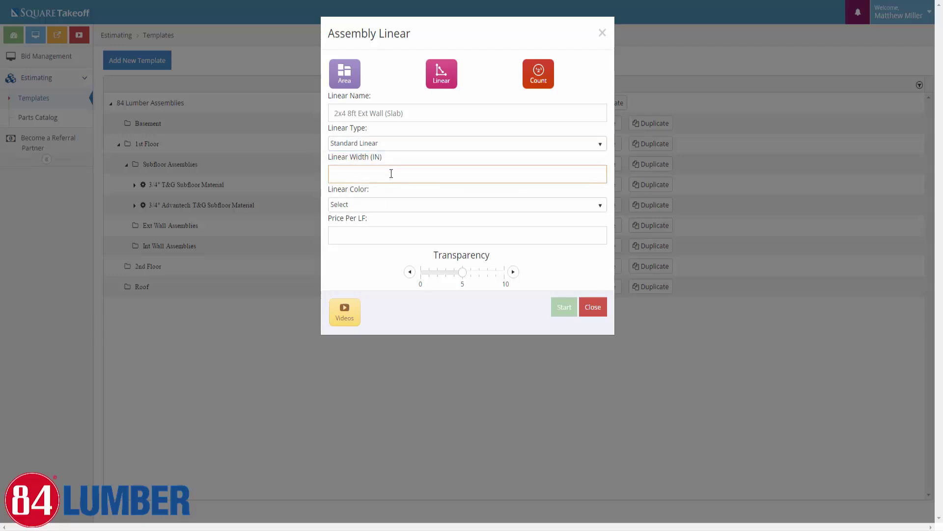
{"action": "type", "text": "4"}
{"action": "left_click", "coordinate": [379, 208]}
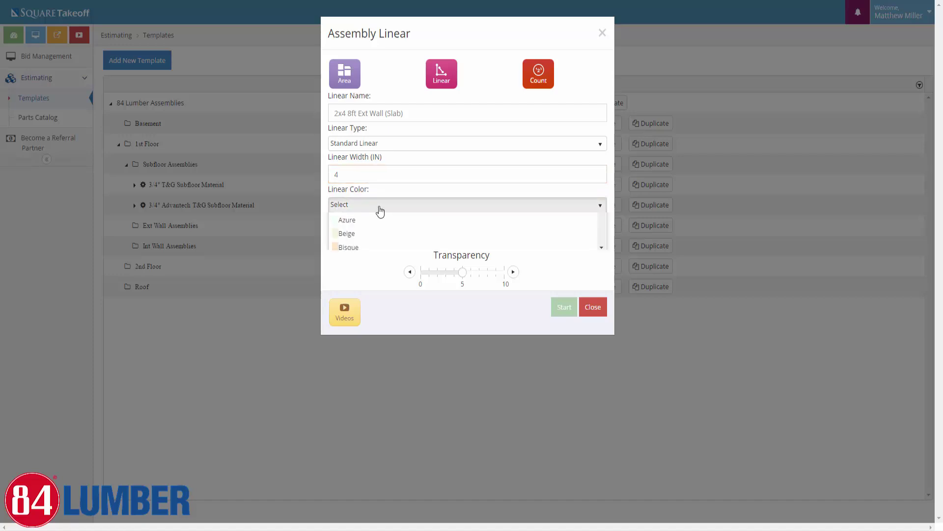
{"action": "scroll", "coordinate": [364, 266], "scroll_direction": "down", "scroll_amount": 4}
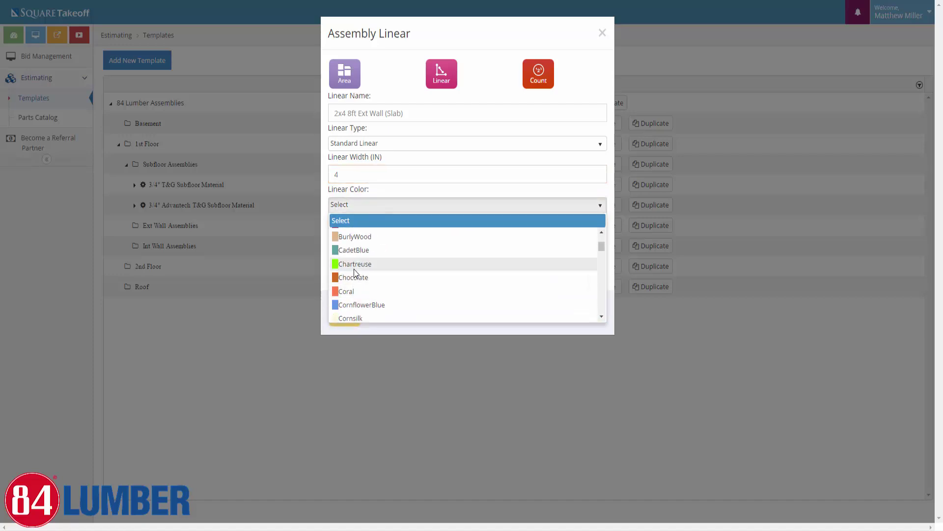
{"action": "scroll", "coordinate": [356, 290], "scroll_direction": "down", "scroll_amount": 5}
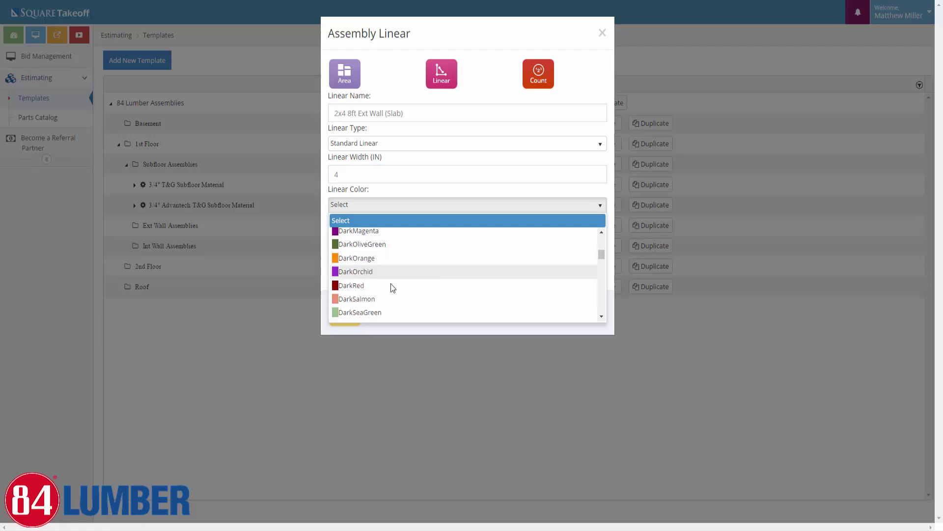
{"action": "left_click", "coordinate": [356, 254]}
{"action": "left_click", "coordinate": [496, 274]}
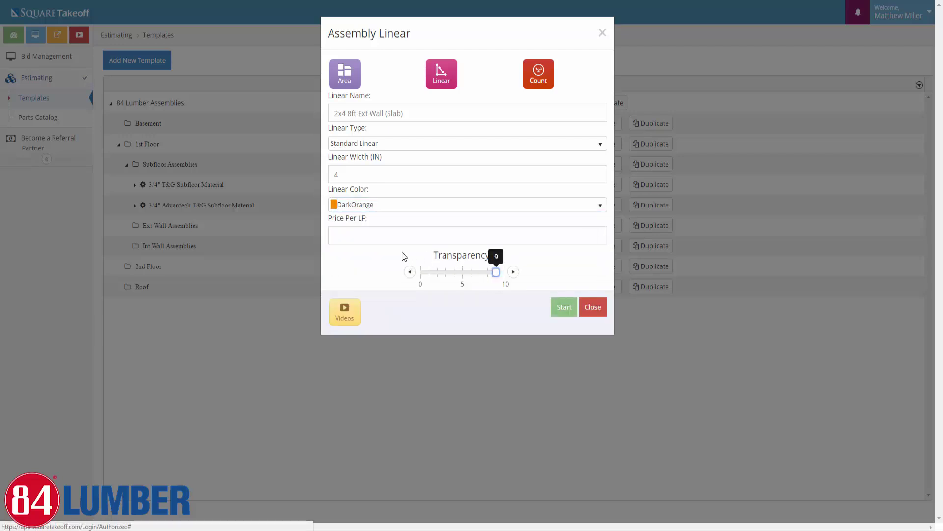
{"action": "left_click", "coordinate": [561, 311]}
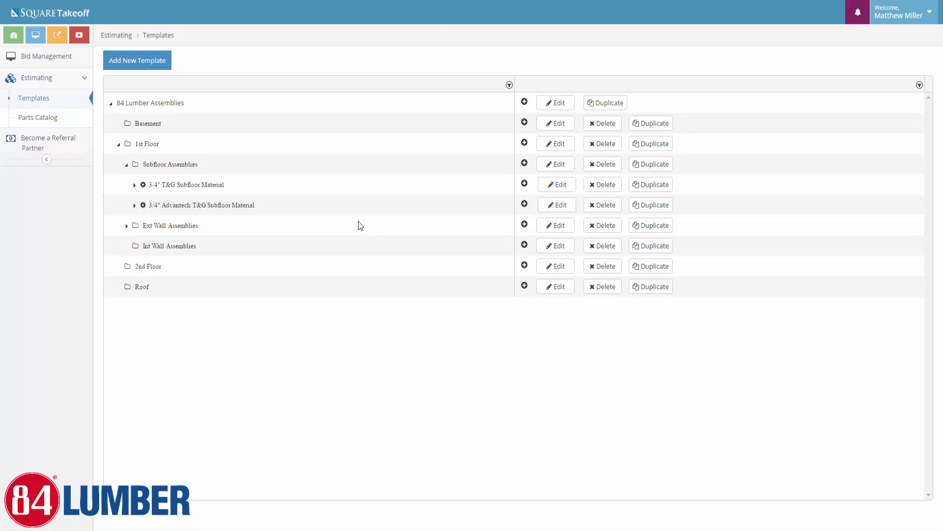
Add Material part 2X4X16 SYP TREATED #2, searched as '2x4x16', to the 2x4 8ft Ext Wall (Slab) assembly
{"action": "left_click", "coordinate": [126, 226]}
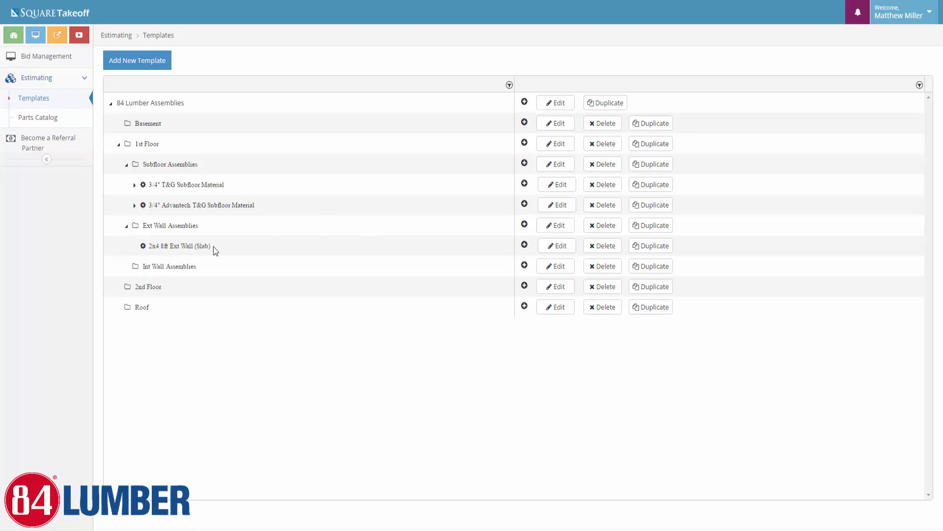
{"action": "left_click", "coordinate": [525, 244]}
{"action": "left_click", "coordinate": [418, 74]}
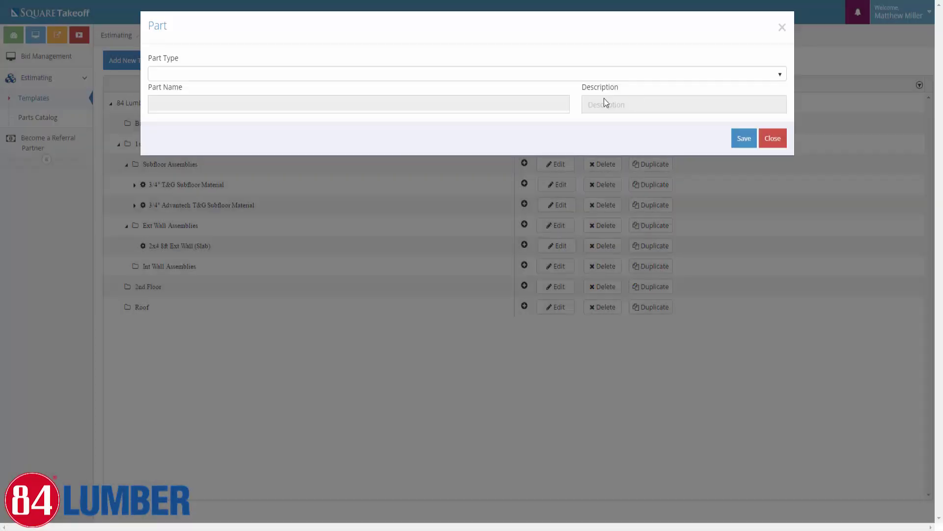
{"action": "left_click", "coordinate": [231, 84]}
{"action": "left_click", "coordinate": [173, 120]}
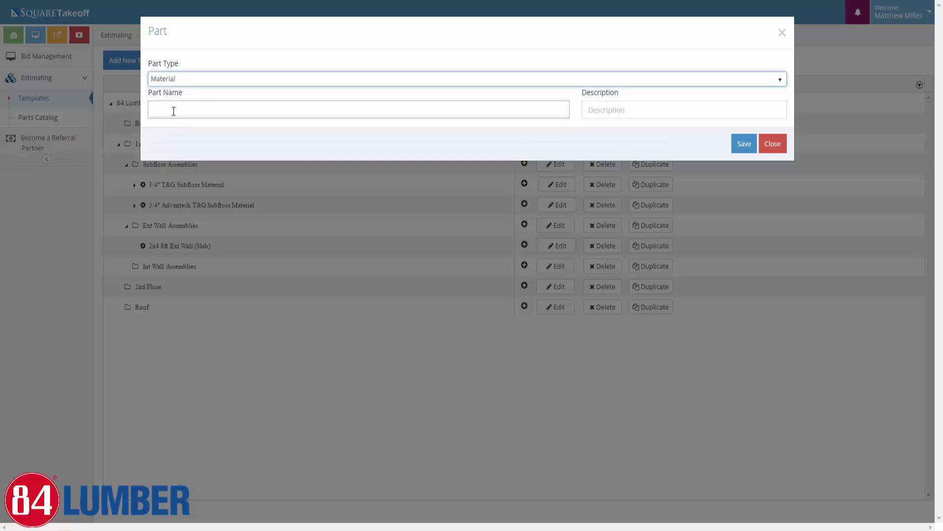
{"action": "type", "text": "2x4x16"}
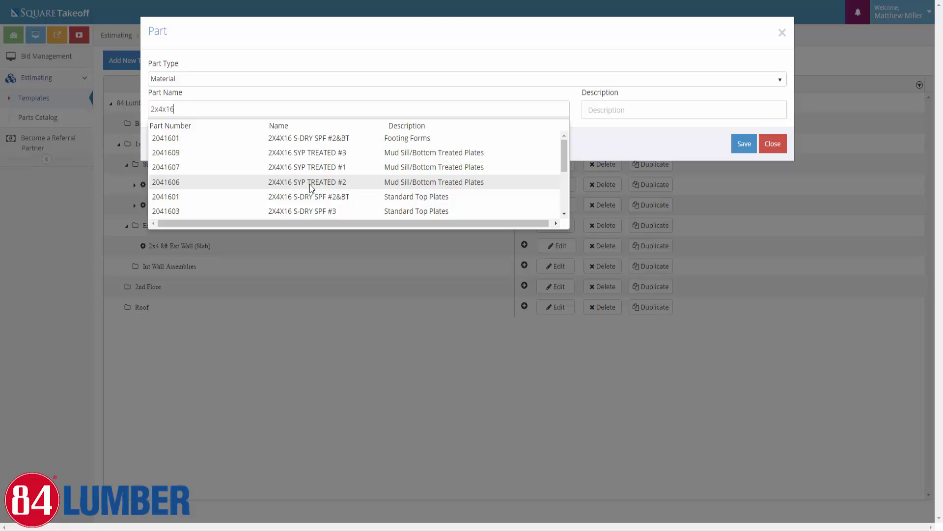
{"action": "left_click", "coordinate": [311, 185]}
{"action": "left_click", "coordinate": [745, 143]}
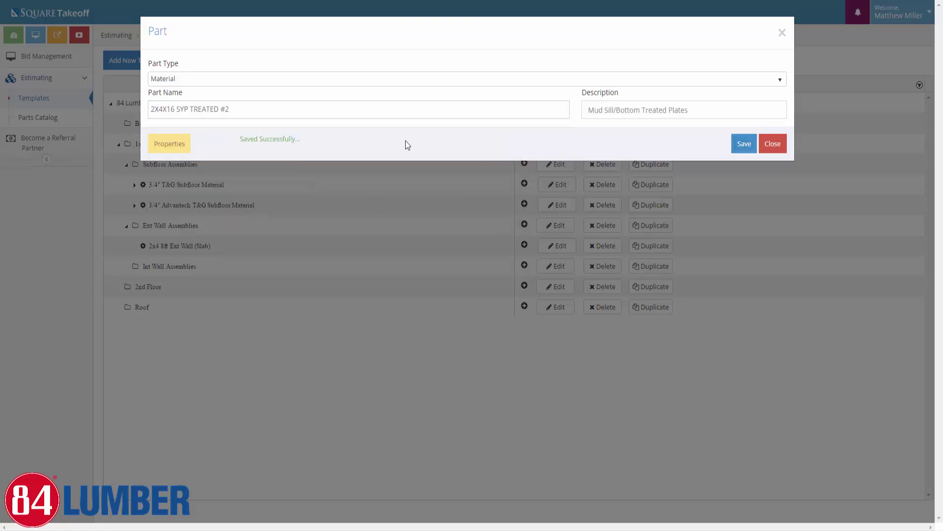
Change the plate's # of Plates formula to 2 and back to 1, then save and close the part
{"action": "left_click", "coordinate": [171, 145]}
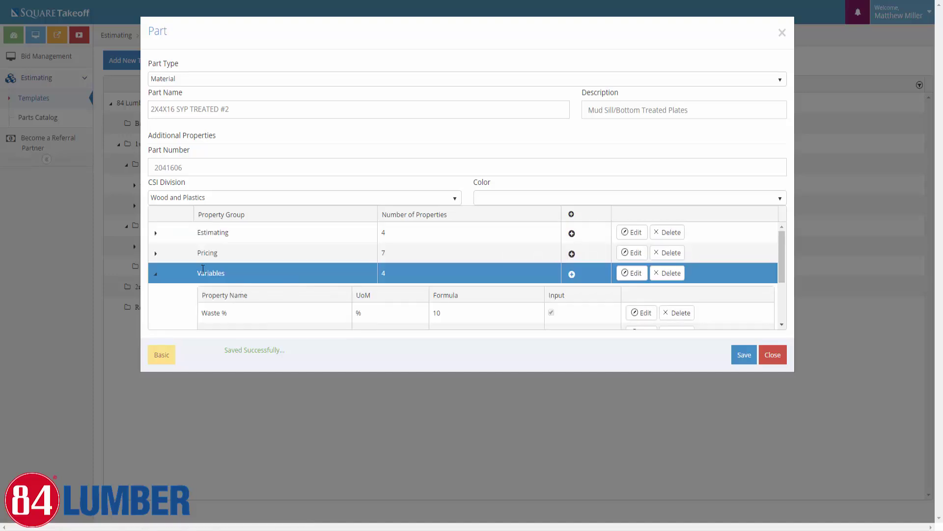
{"action": "scroll", "coordinate": [240, 296], "scroll_direction": "down", "scroll_amount": 3}
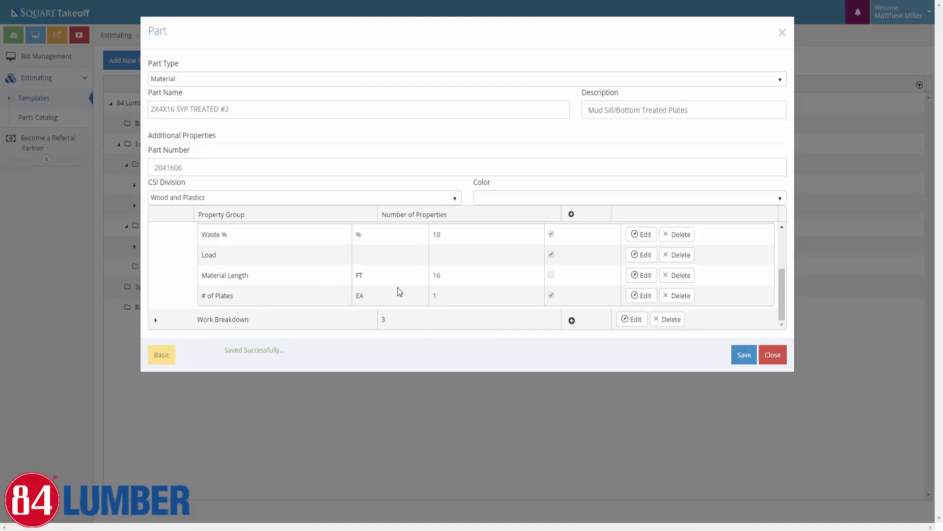
{"action": "left_click", "coordinate": [637, 297]}
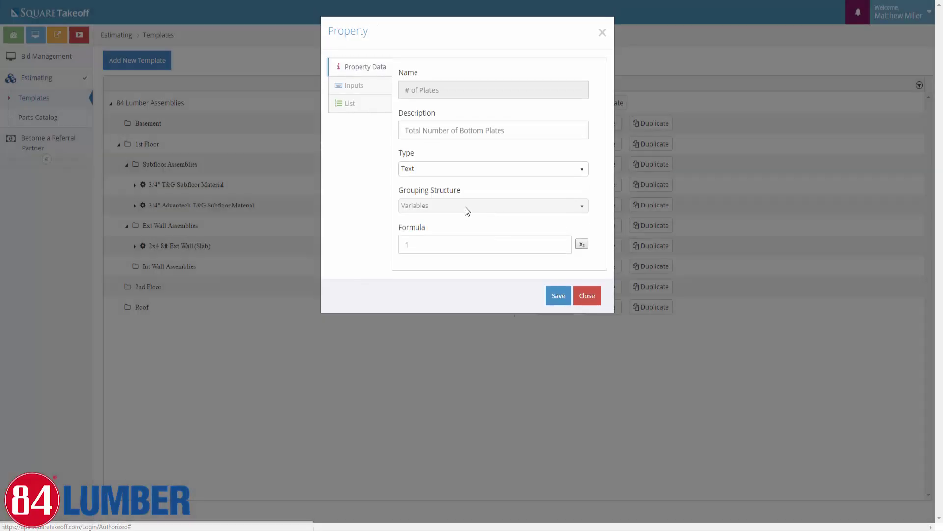
{"action": "double_click", "coordinate": [421, 250]}
{"action": "type", "text": "2"}
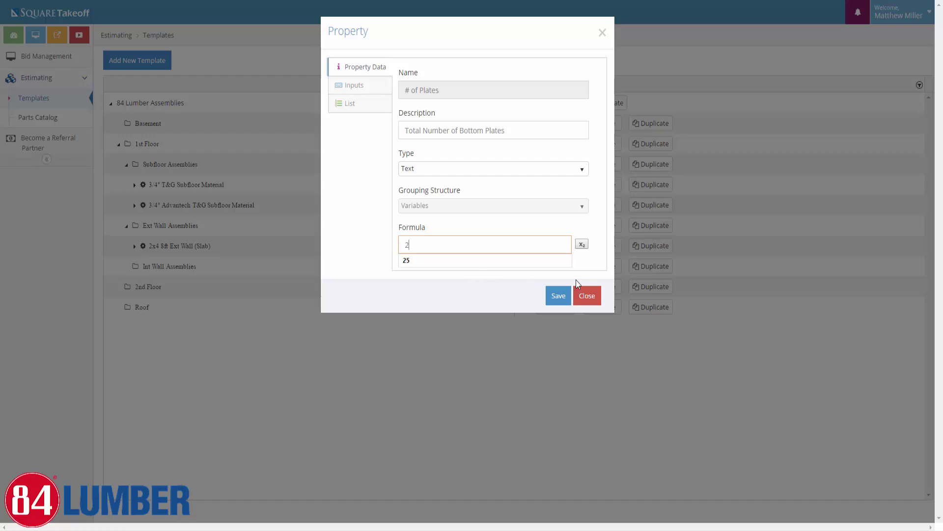
{"action": "left_click", "coordinate": [557, 295]}
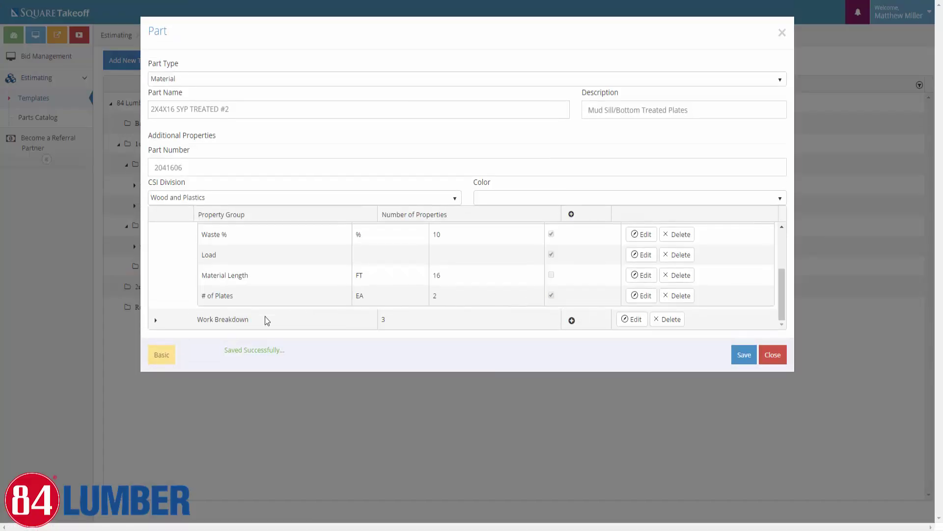
{"action": "left_click", "coordinate": [641, 296]}
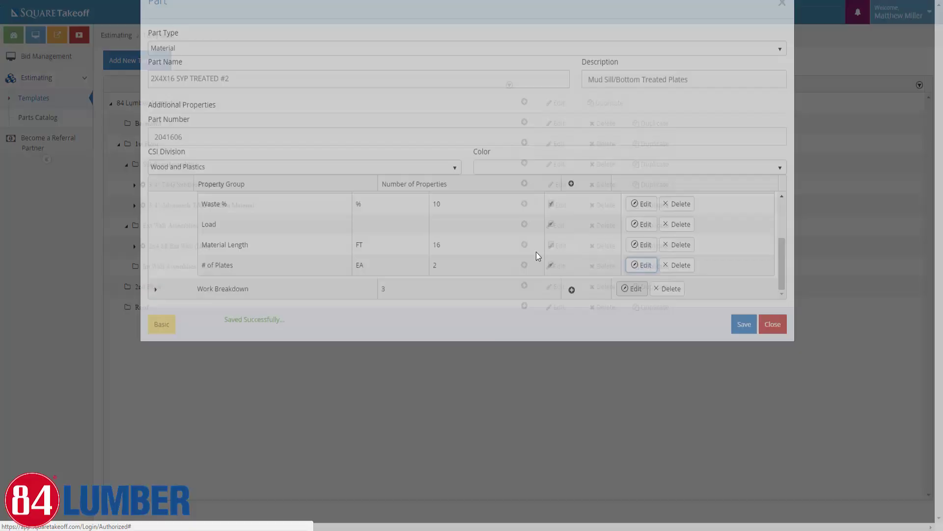
{"action": "left_click", "coordinate": [450, 248]}
{"action": "double_click", "coordinate": [448, 250]}
{"action": "type", "text": "1"}
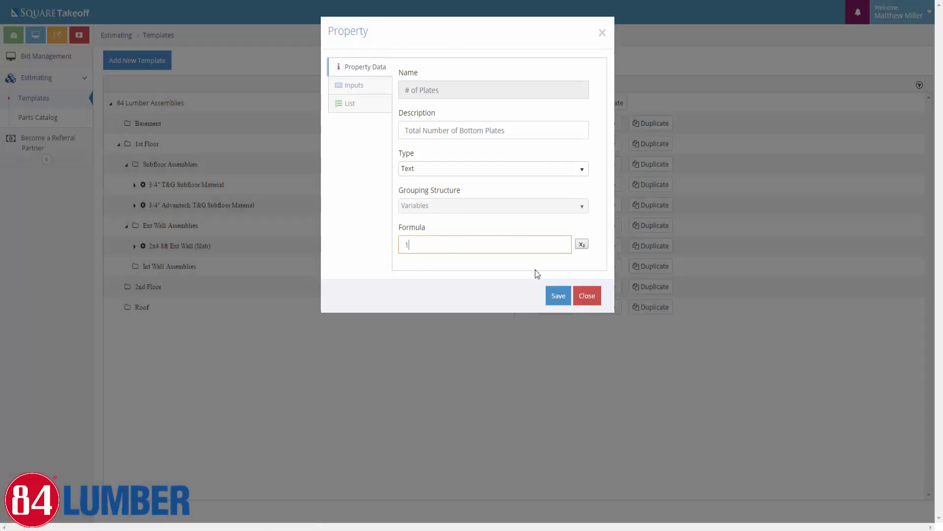
{"action": "left_click", "coordinate": [558, 295]}
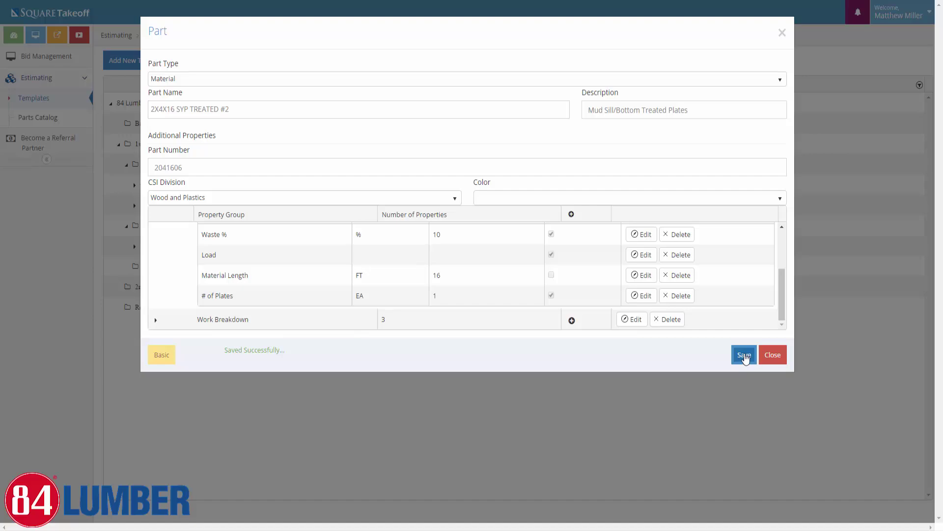
{"action": "left_click", "coordinate": [745, 358]}
{"action": "left_click", "coordinate": [769, 354]}
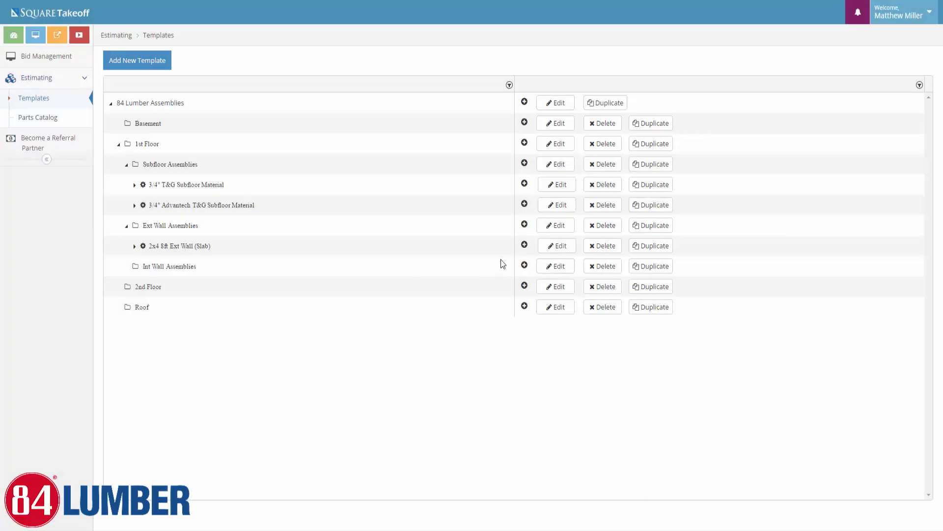
Add the 2X4X92-5/8 S-DRY SPF S stud as a Material part, searched as '2x4x92'
{"action": "left_click", "coordinate": [524, 244]}
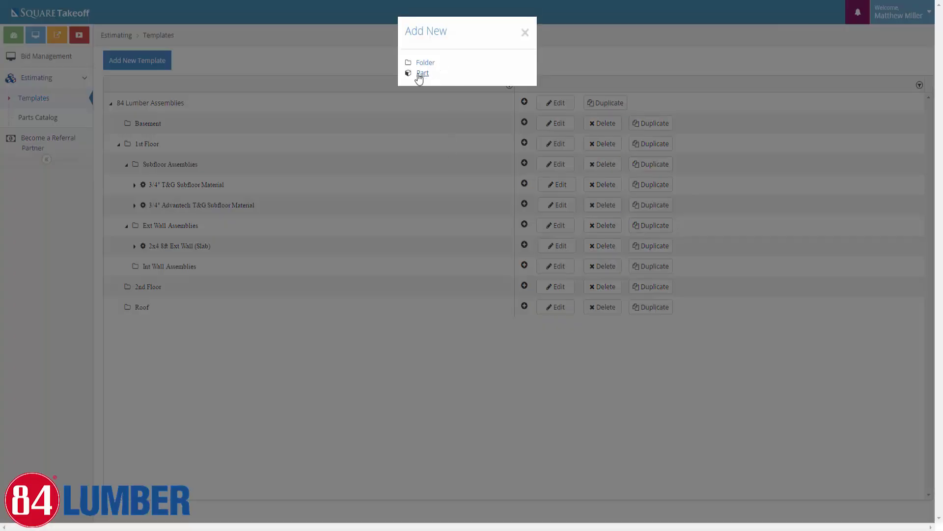
{"action": "left_click", "coordinate": [419, 74]}
{"action": "left_click", "coordinate": [213, 87]}
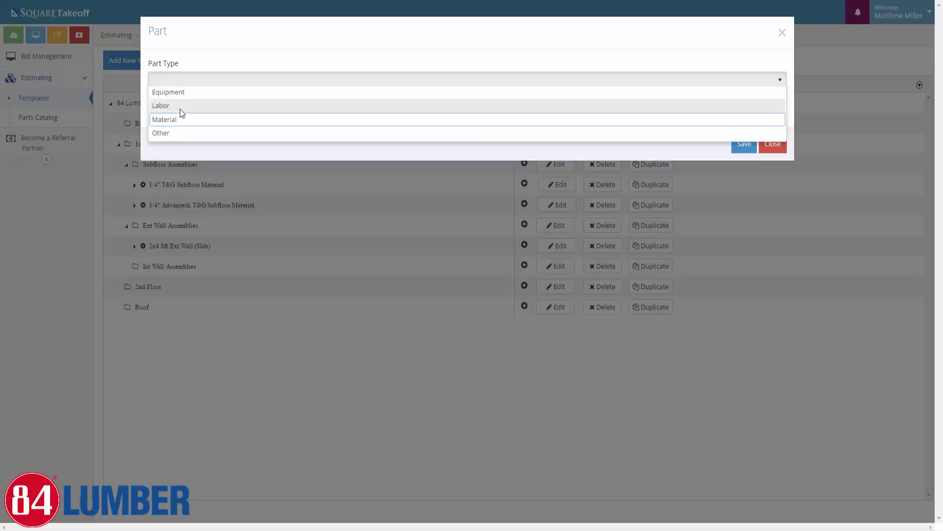
{"action": "left_click", "coordinate": [180, 117]}
{"action": "left_click", "coordinate": [174, 111]}
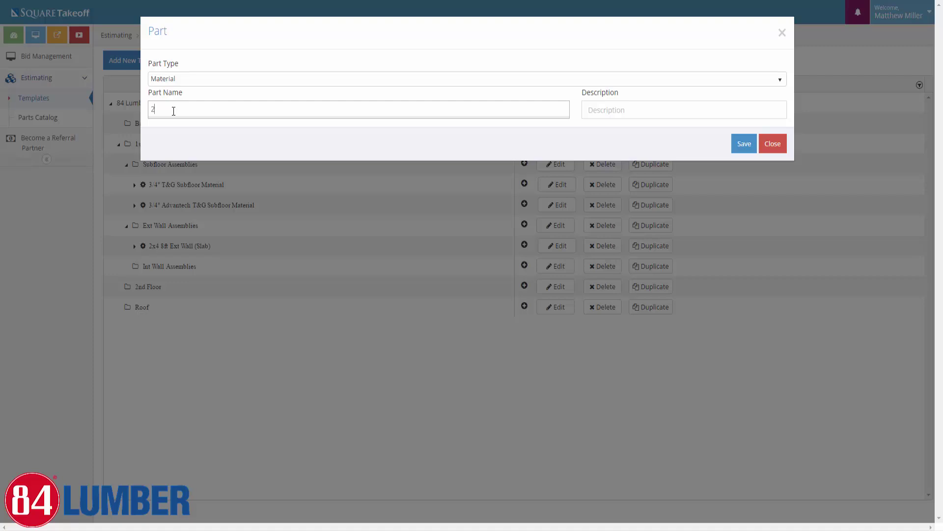
{"action": "type", "text": "2x4"}
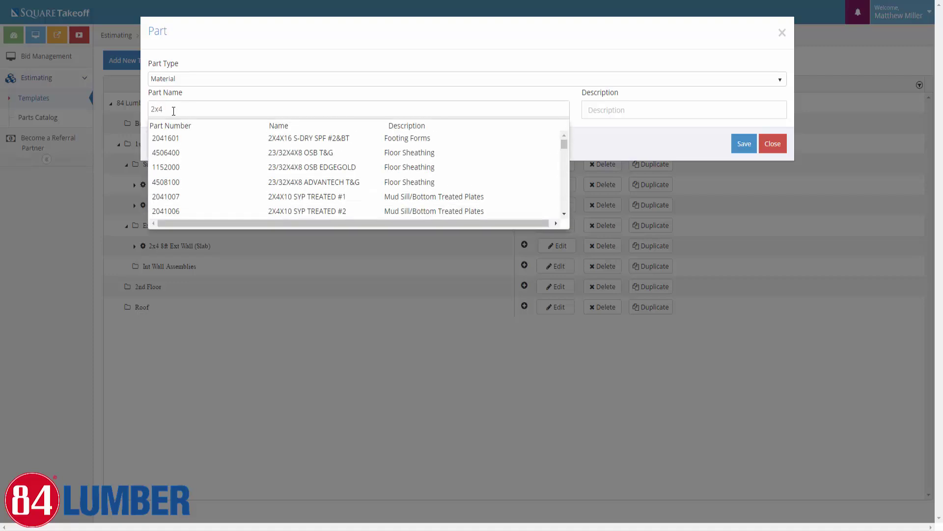
{"action": "type", "text": "x19"}
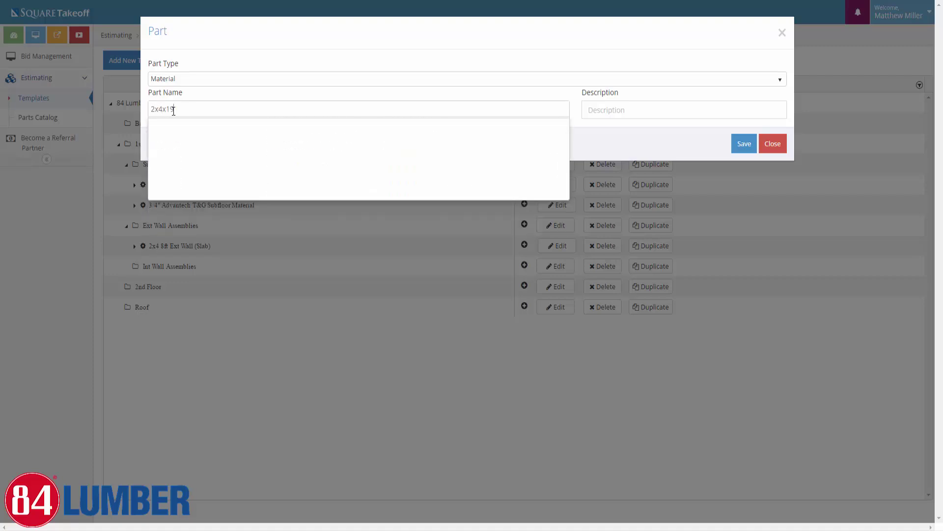
{"action": "key", "text": "BackSpace"}
{"action": "key", "text": "BackSpace"}
{"action": "type", "text": "8"}
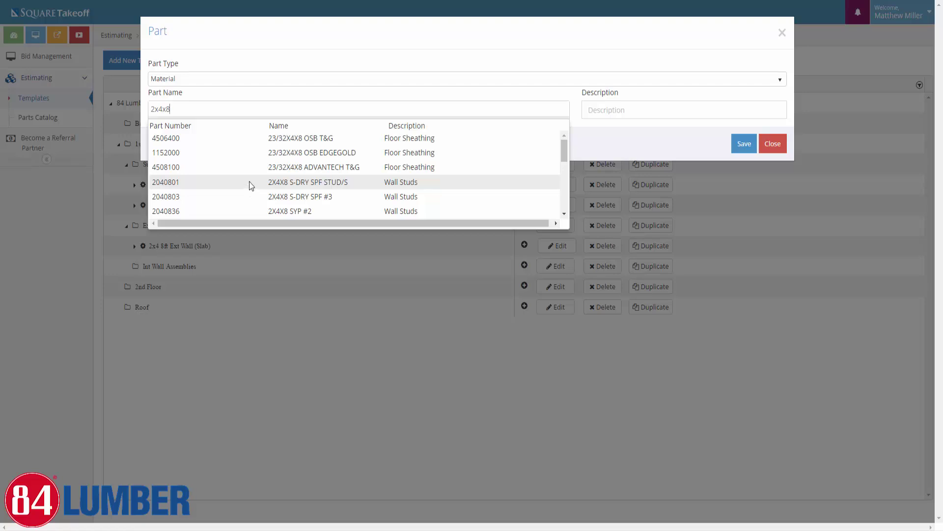
{"action": "key", "text": "BackSpace"}
{"action": "type", "text": "92"}
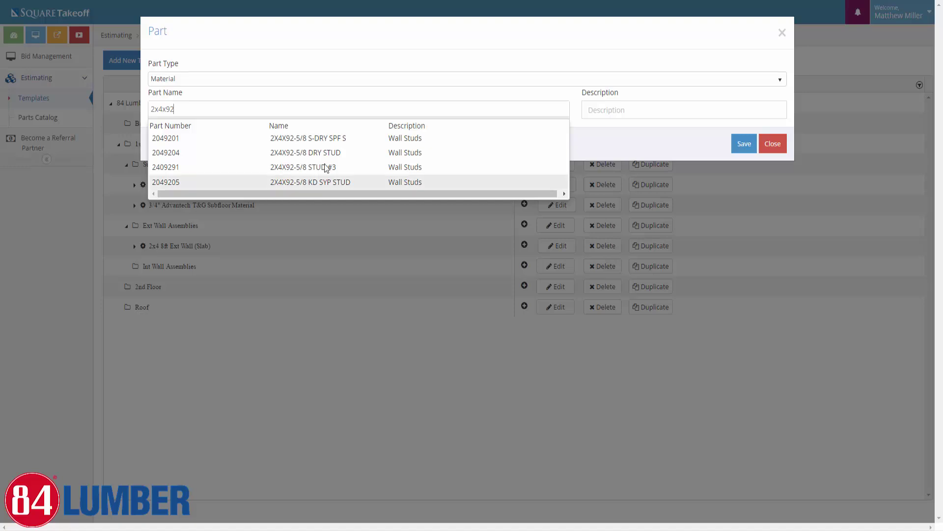
{"action": "left_click", "coordinate": [301, 142]}
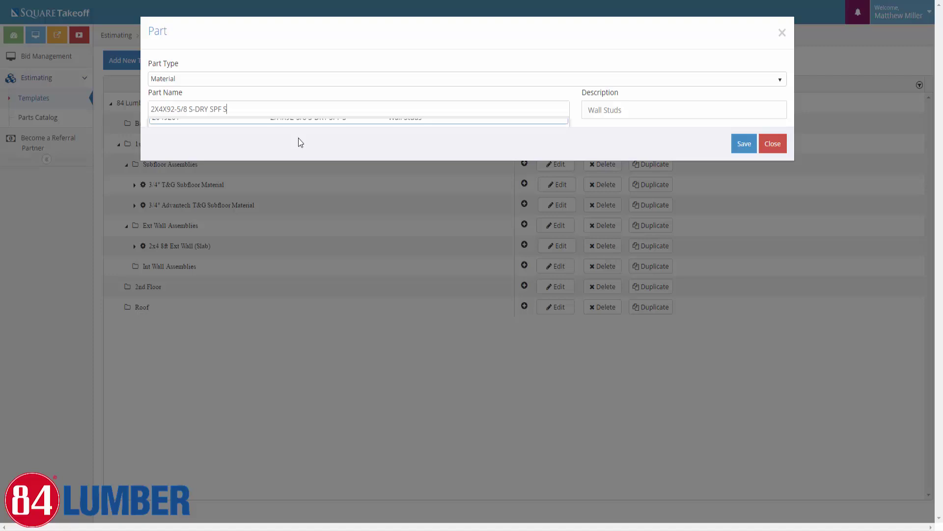
{"action": "left_click", "coordinate": [737, 153]}
Review the stud part's properties (10% waste, 16 in spacing), then save and close it
{"action": "left_click", "coordinate": [170, 144]}
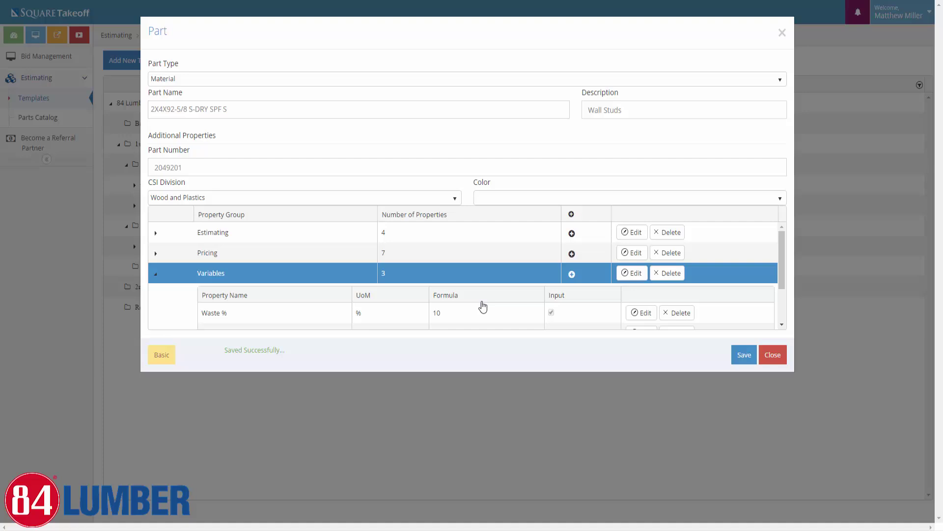
{"action": "scroll", "coordinate": [415, 296], "scroll_direction": "down", "scroll_amount": 2}
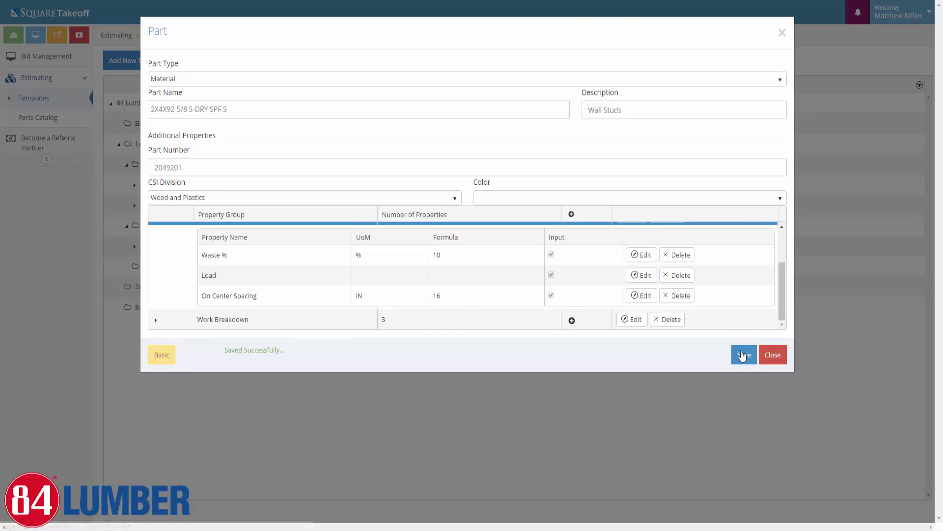
{"action": "left_click", "coordinate": [744, 358]}
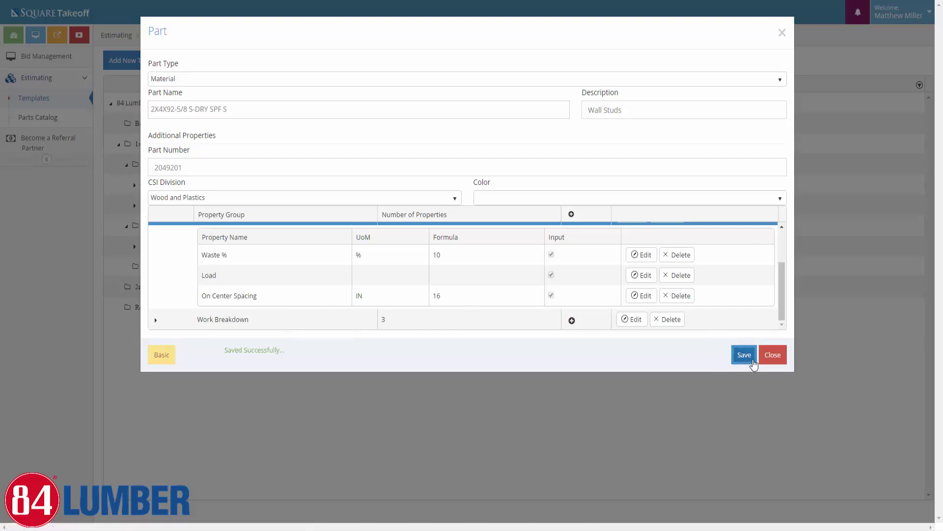
{"action": "left_click", "coordinate": [773, 362]}
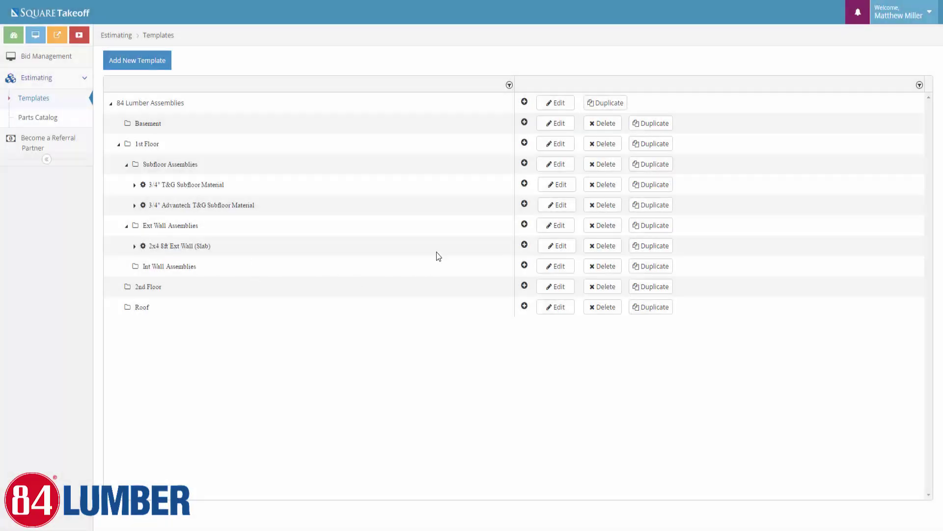
Add the 2X4X16 S-DRY SPF #2&BT top plate as a Material part, searched as '2x4x16'
{"action": "left_click", "coordinate": [136, 246]}
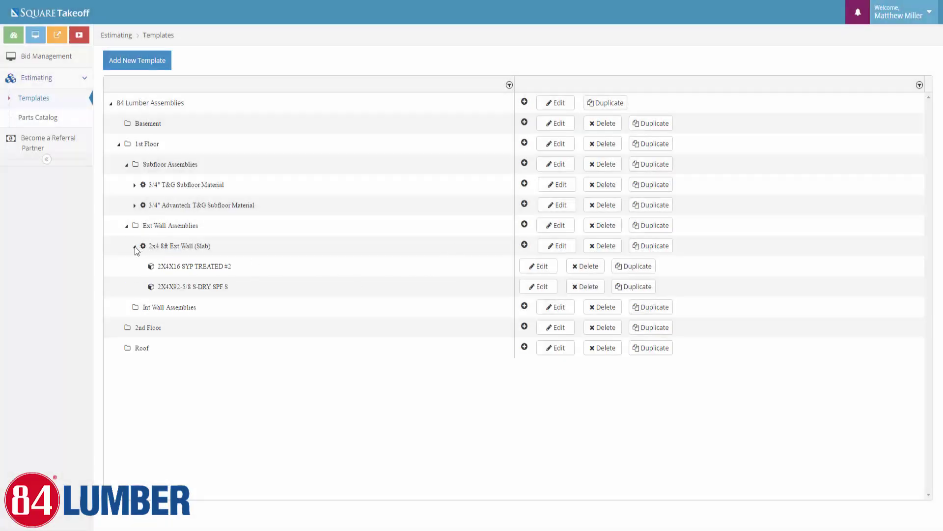
{"action": "left_click", "coordinate": [524, 244]}
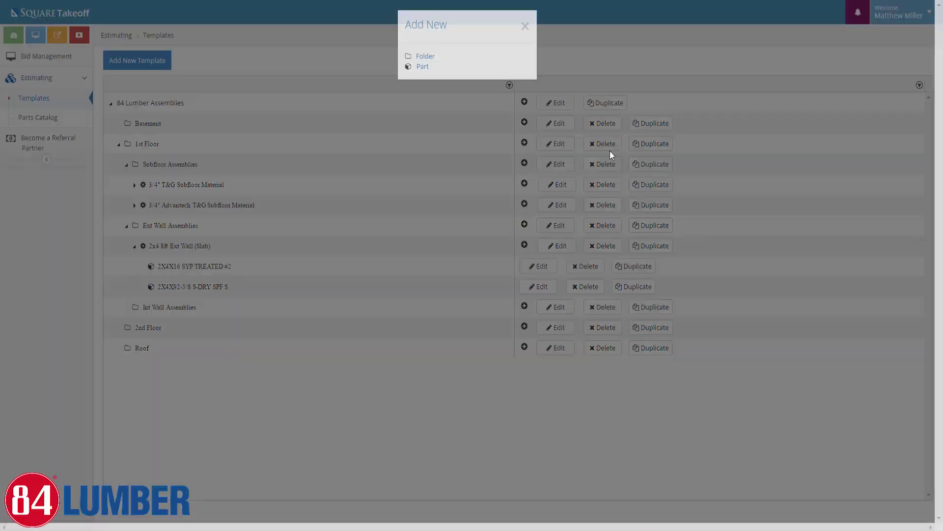
{"action": "left_click", "coordinate": [424, 79]}
{"action": "left_click", "coordinate": [282, 79]}
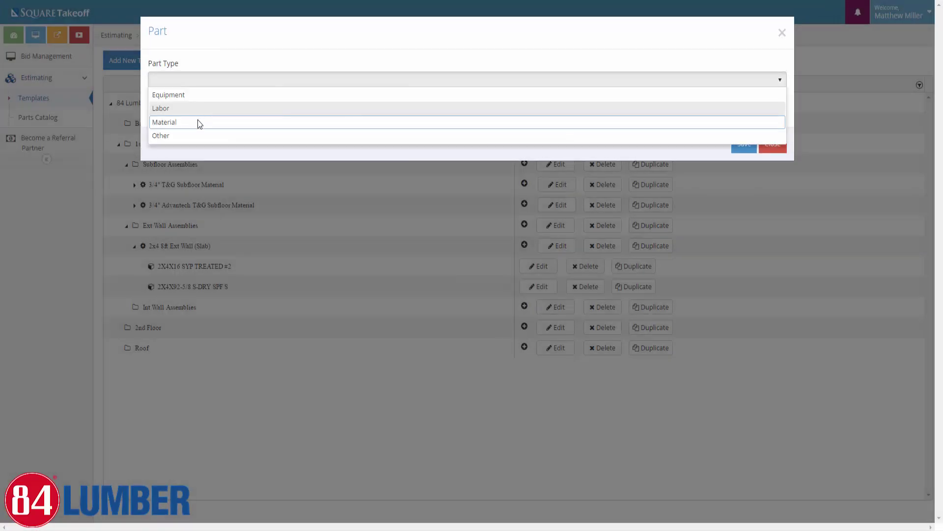
{"action": "left_click", "coordinate": [255, 122]}
{"action": "left_click", "coordinate": [186, 113]}
{"action": "type", "text": "2"}
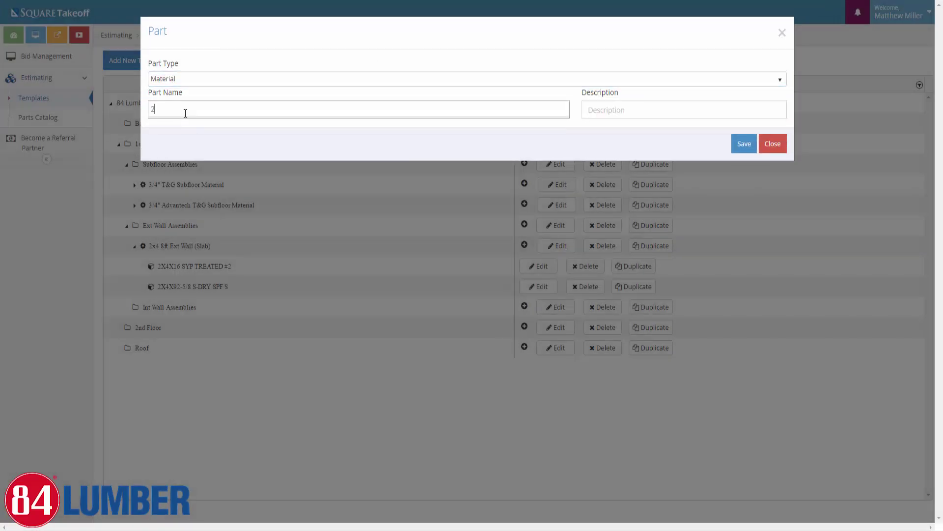
{"action": "type", "text": "x4x16"}
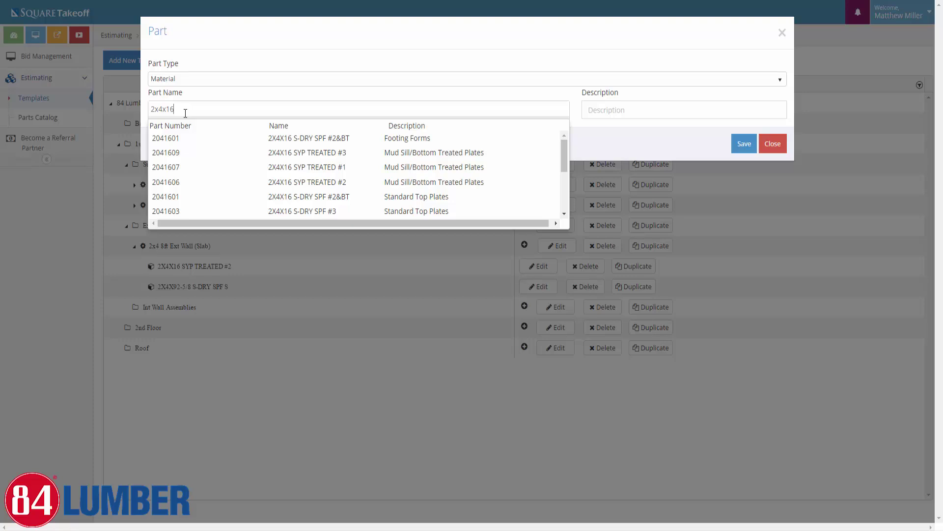
{"action": "left_click", "coordinate": [308, 199]}
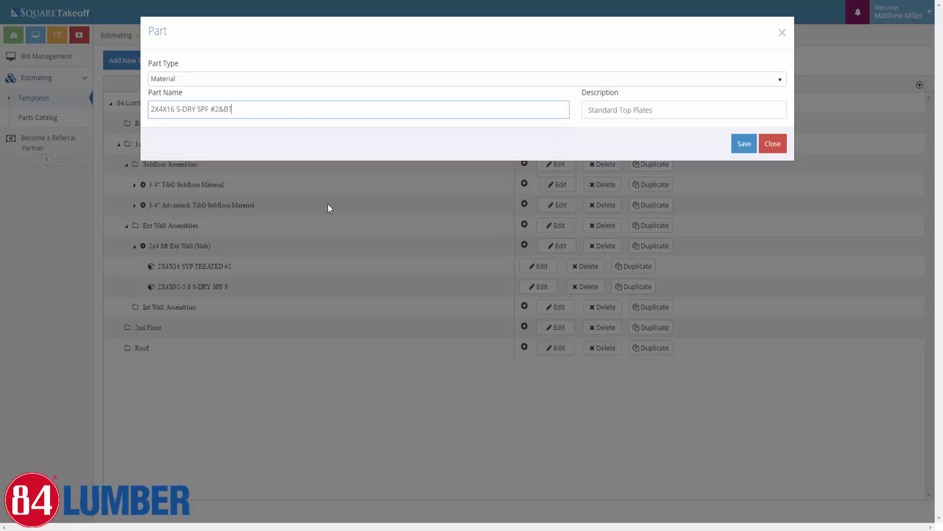
{"action": "left_click", "coordinate": [745, 144]}
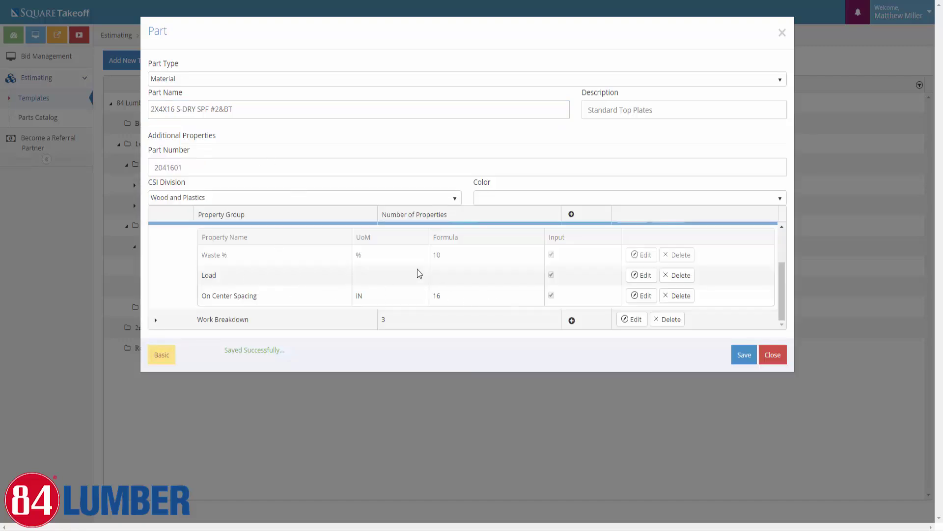
Save the top plate's properties (2 plates at 16 ft) and close the part
{"action": "scroll", "coordinate": [433, 275], "scroll_direction": "down", "scroll_amount": 3}
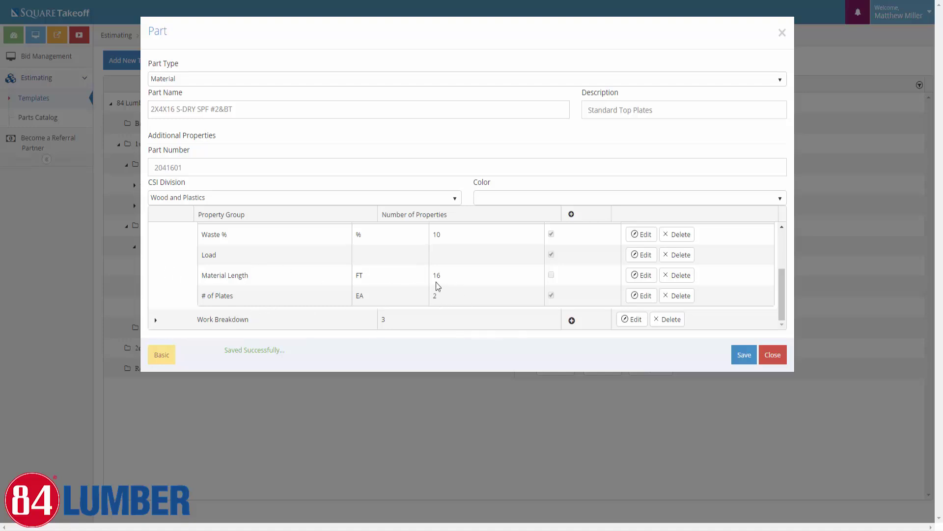
{"action": "left_click", "coordinate": [744, 354]}
{"action": "left_click", "coordinate": [744, 355]}
{"action": "left_click", "coordinate": [779, 358]}
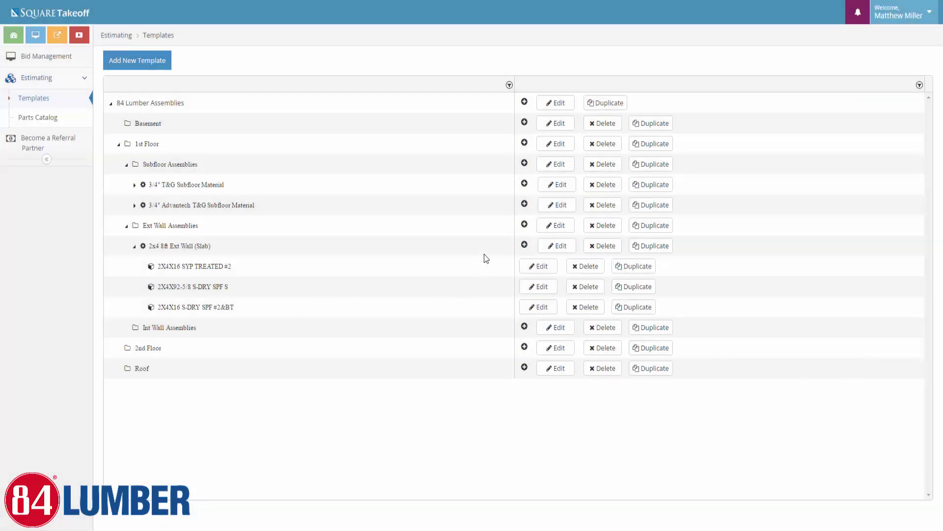
Add the 7/16X4X8 OSB Material part, searched as '7/16', to the wall assembly
{"action": "left_click", "coordinate": [525, 245]}
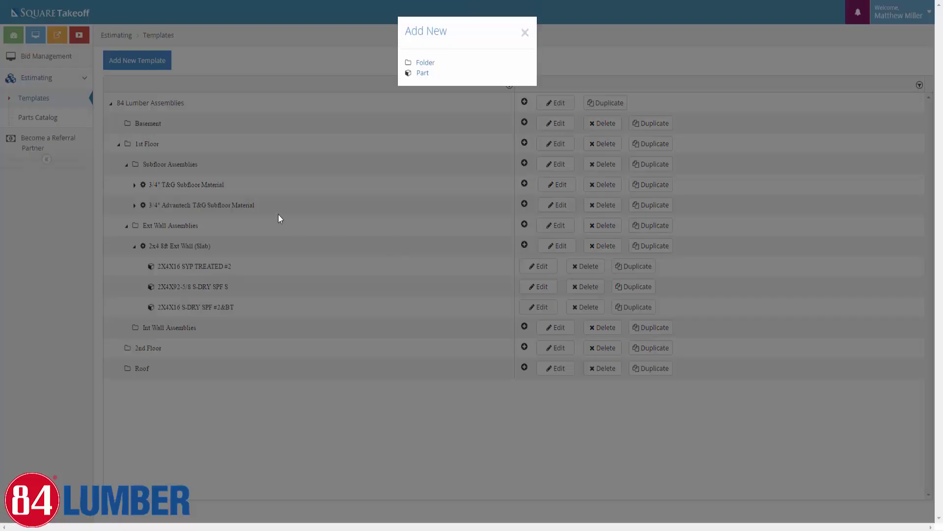
{"action": "left_click", "coordinate": [422, 73]}
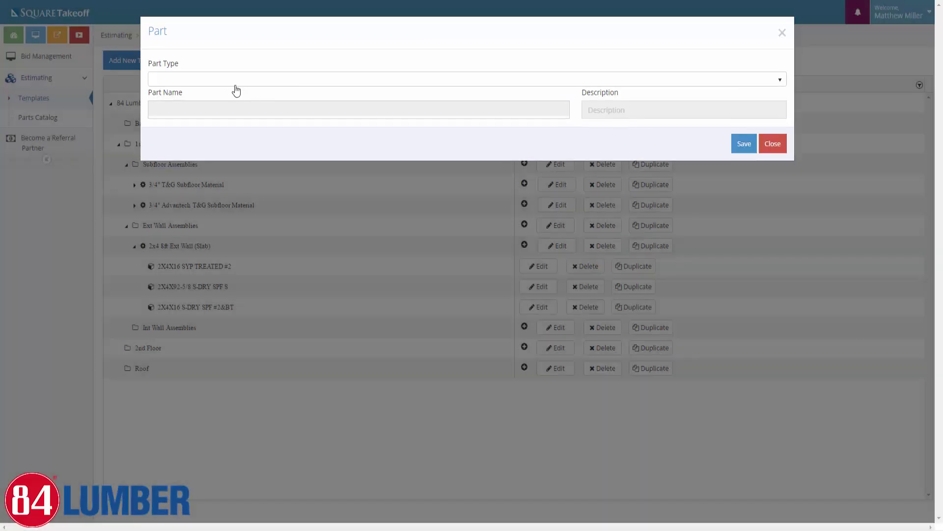
{"action": "left_click", "coordinate": [211, 80]}
{"action": "left_click", "coordinate": [176, 119]}
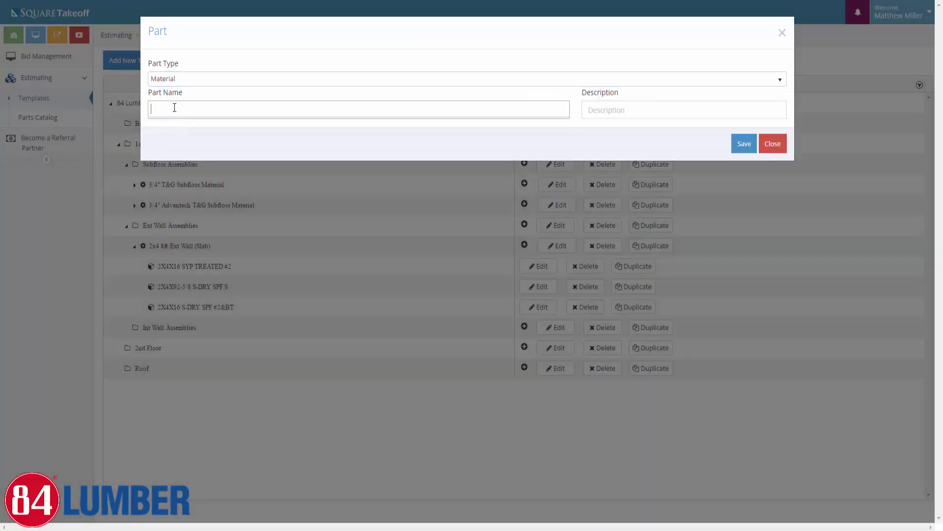
{"action": "left_click", "coordinate": [175, 108]}
{"action": "type", "text": "7/16"}
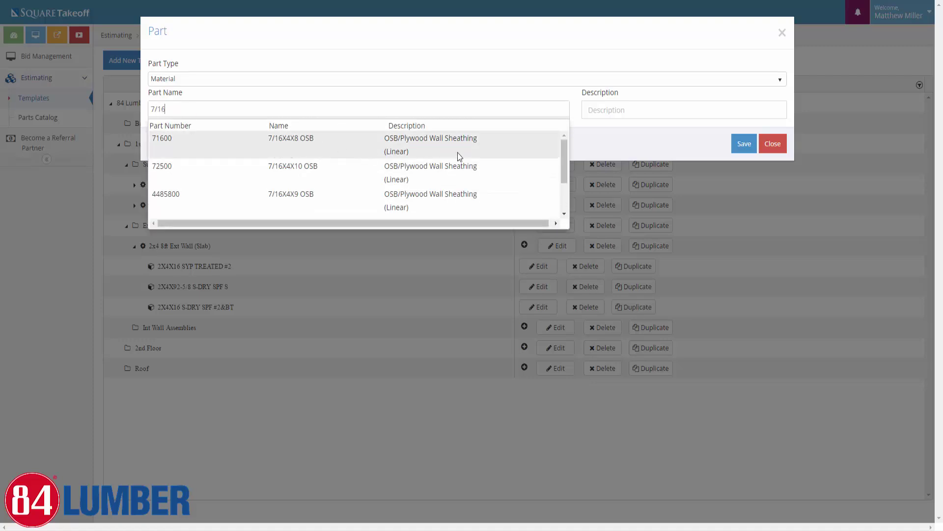
{"action": "scroll", "coordinate": [449, 169], "scroll_direction": "down", "scroll_amount": 2}
{"action": "scroll", "coordinate": [457, 169], "scroll_direction": "up", "scroll_amount": 3}
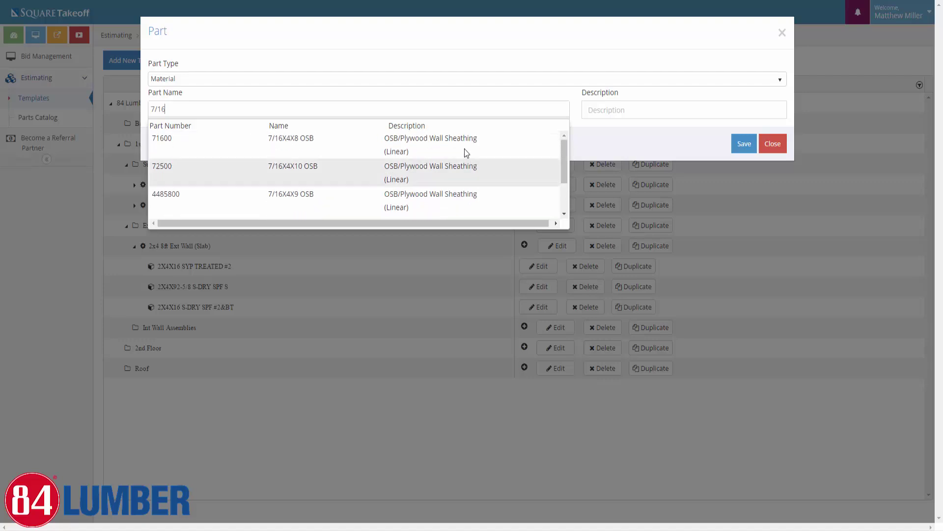
{"action": "left_click", "coordinate": [184, 144]}
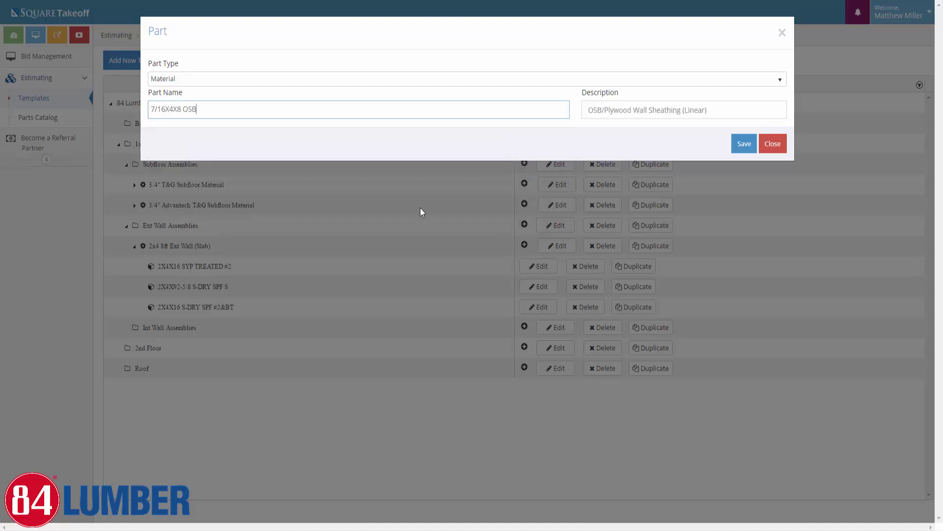
{"action": "left_click", "coordinate": [742, 143]}
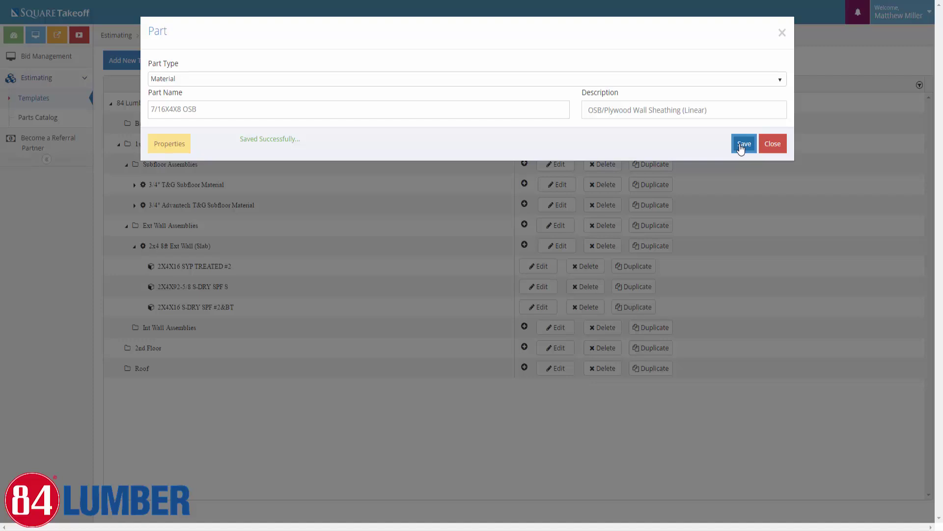
Set the OSB part's Wall Height variable to 8, then close the part
{"action": "left_click", "coordinate": [166, 144]}
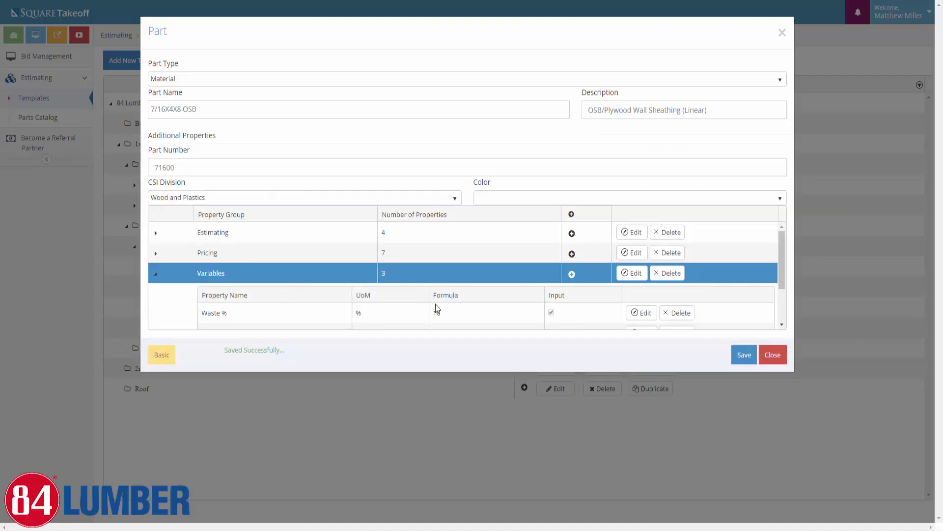
{"action": "scroll", "coordinate": [424, 302], "scroll_direction": "down", "scroll_amount": 2}
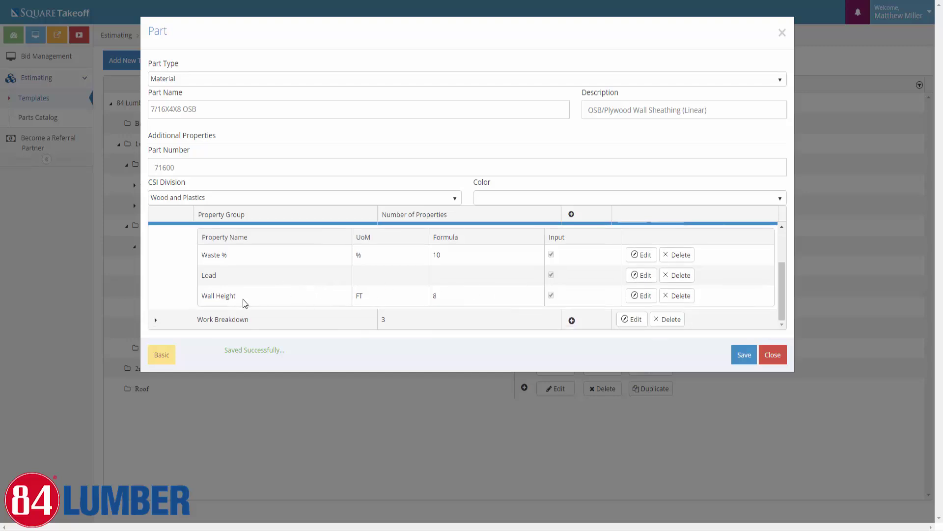
{"action": "mouse_move", "coordinate": [236, 297]}
{"action": "left_mouse_down"}
{"action": "mouse_move", "coordinate": [200, 297]}
{"action": "mouse_move", "coordinate": [229, 297]}
{"action": "left_mouse_up"}
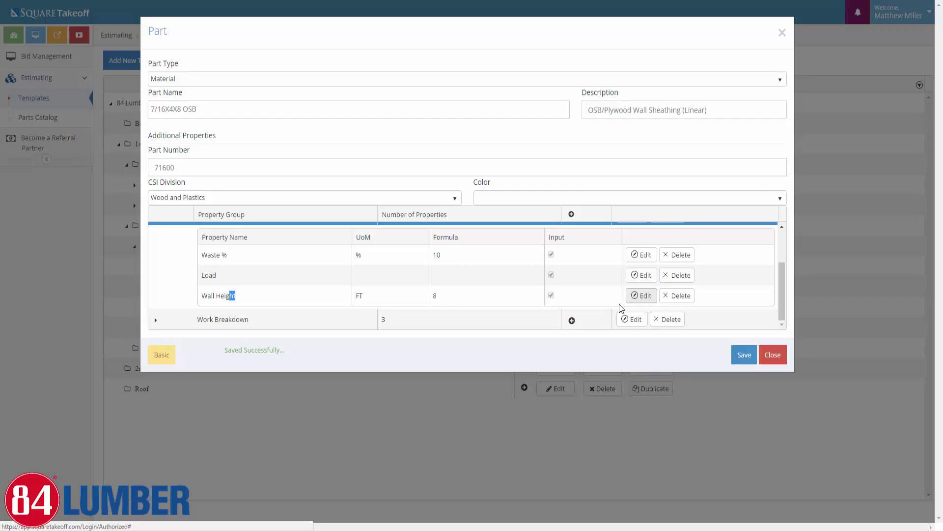
{"action": "left_click", "coordinate": [640, 296]}
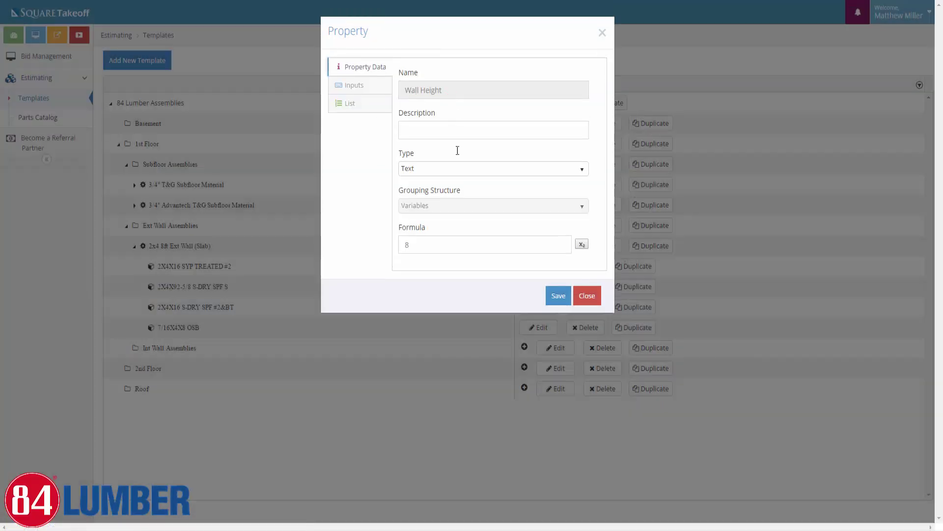
{"action": "left_click", "coordinate": [400, 245]}
{"action": "type", "text": "9"}
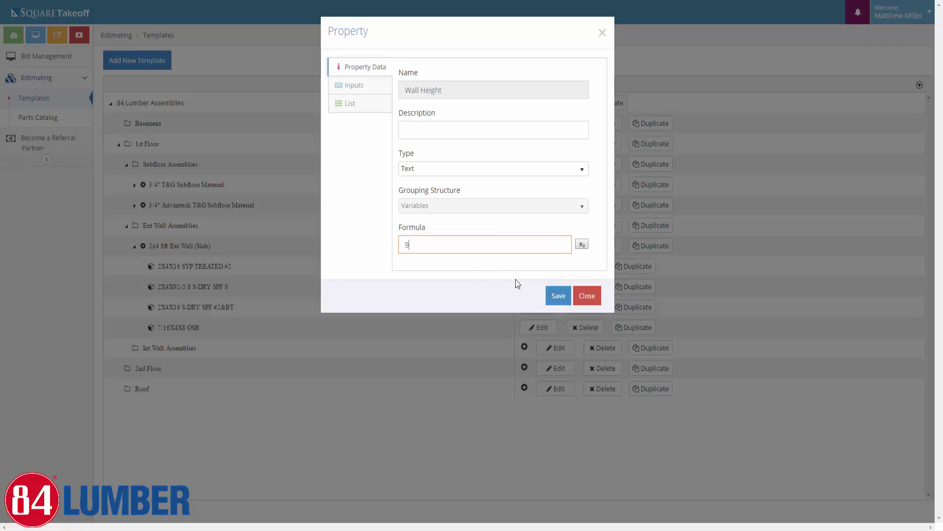
{"action": "key", "text": "BackSpace"}
{"action": "type", "text": "8"}
{"action": "left_click", "coordinate": [556, 300]}
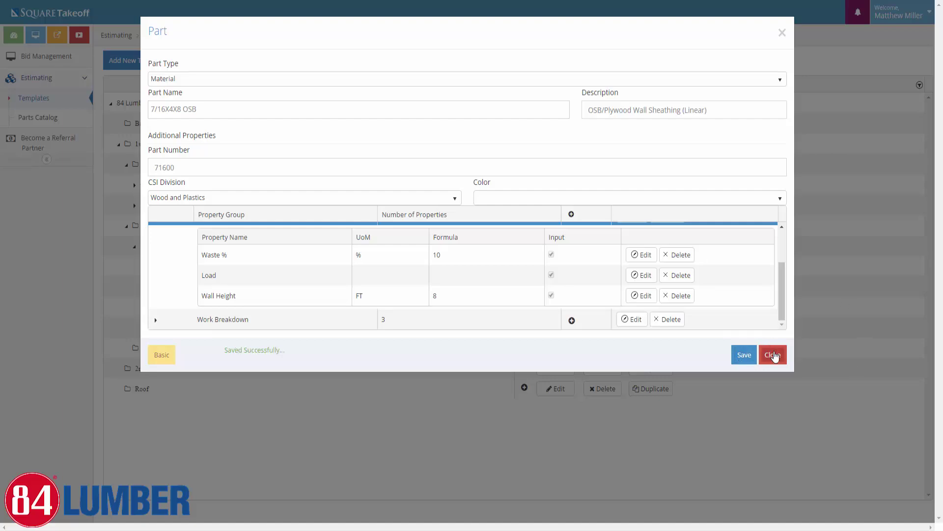
{"action": "left_click", "coordinate": [774, 355]}
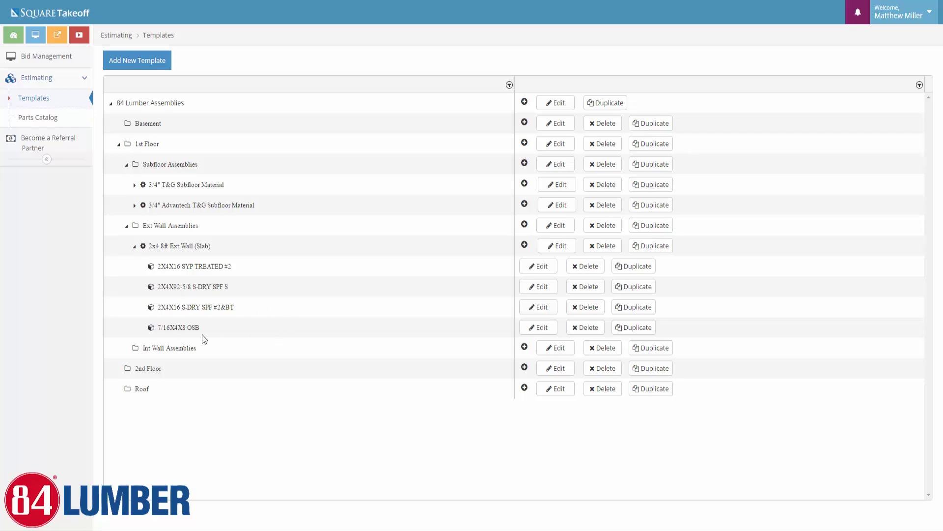
Add the 2X4X10 S-DRY SPF #2&BT temporary wall bracing material part to the 8ft wall assembly
{"action": "left_click", "coordinate": [523, 246]}
{"action": "left_click", "coordinate": [420, 73]}
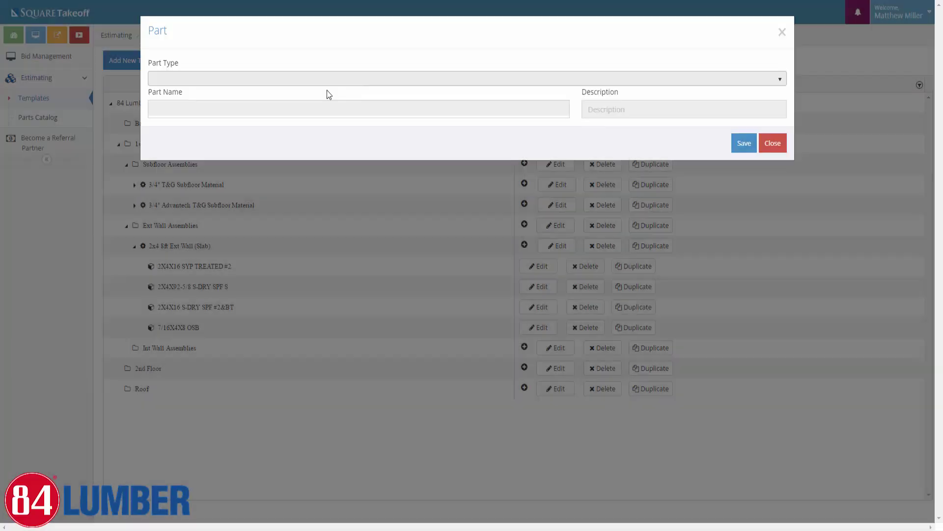
{"action": "left_click", "coordinate": [229, 79]}
{"action": "left_click", "coordinate": [196, 123]}
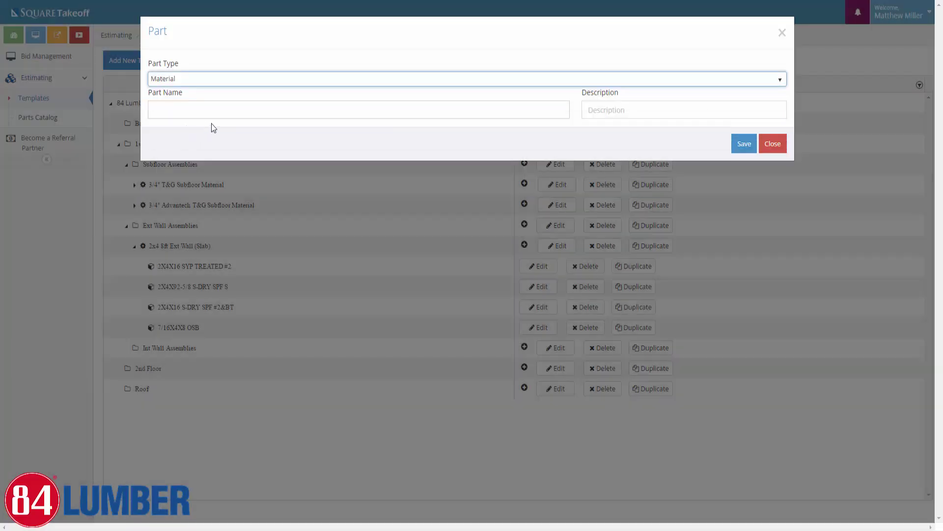
{"action": "left_click", "coordinate": [199, 107]}
{"action": "type", "text": "2x4"}
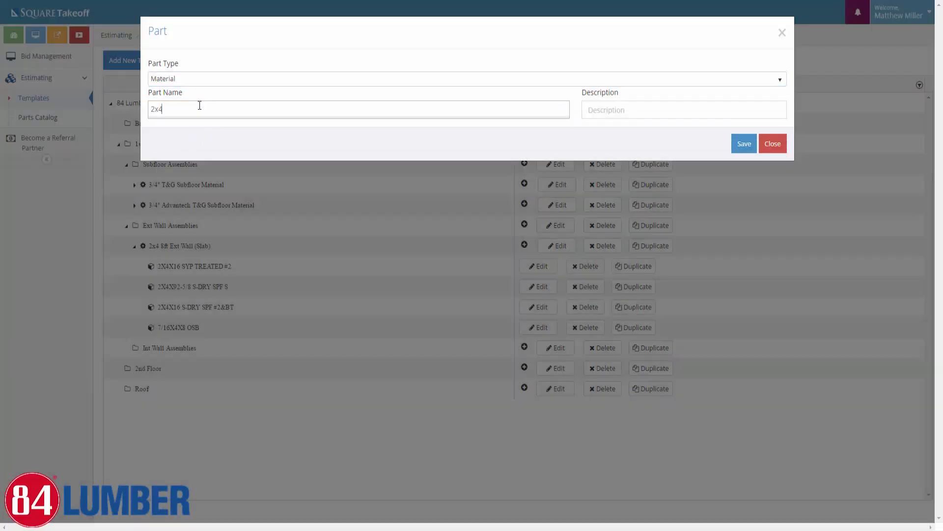
{"action": "type", "text": "x"}
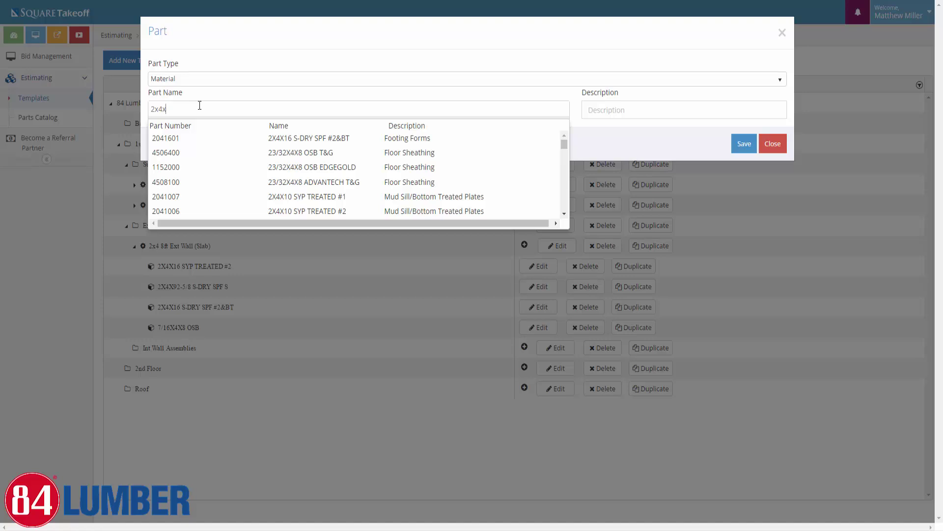
{"action": "type", "text": "10"}
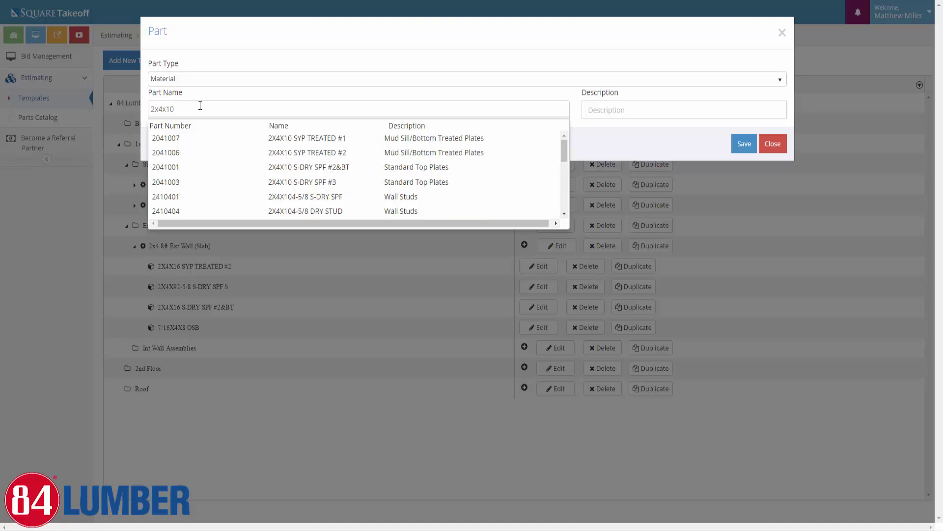
{"action": "scroll", "coordinate": [425, 171], "scroll_direction": "down", "scroll_amount": 5}
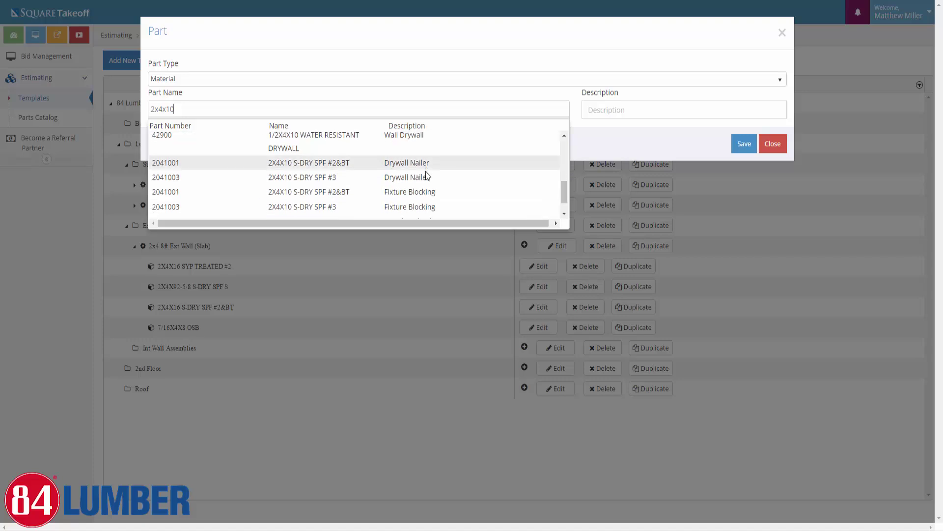
{"action": "scroll", "coordinate": [426, 171], "scroll_direction": "down", "scroll_amount": 1}
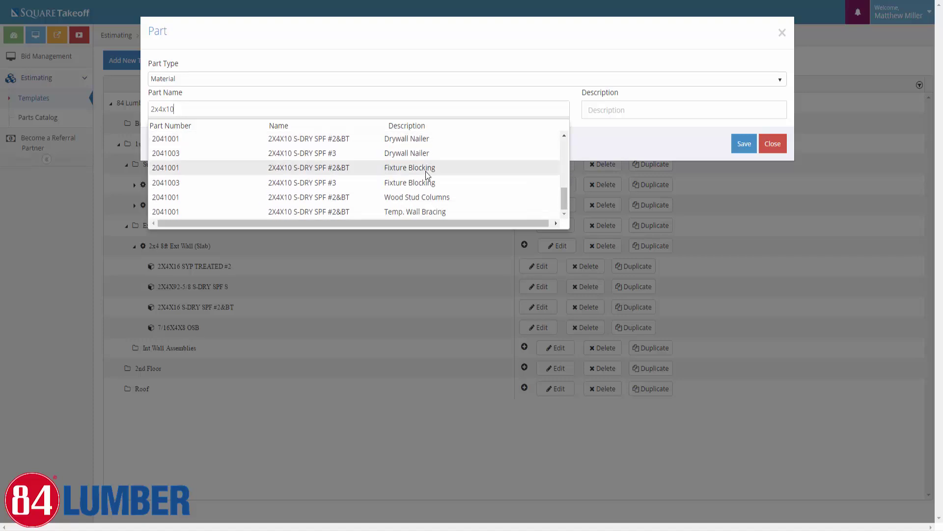
{"action": "left_click", "coordinate": [284, 210]}
{"action": "left_click", "coordinate": [741, 144]}
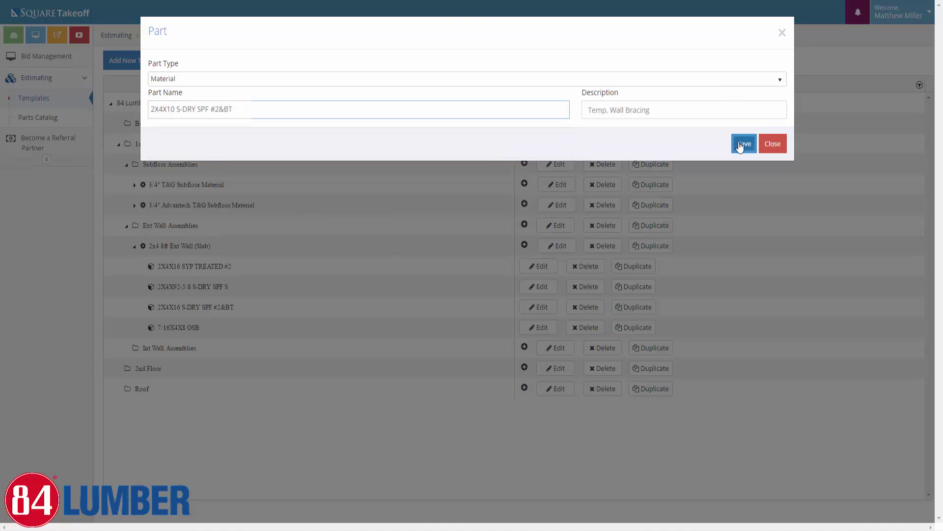
Review the bracing part's properties with 10 FT spacing and save them
{"action": "left_click", "coordinate": [167, 146]}
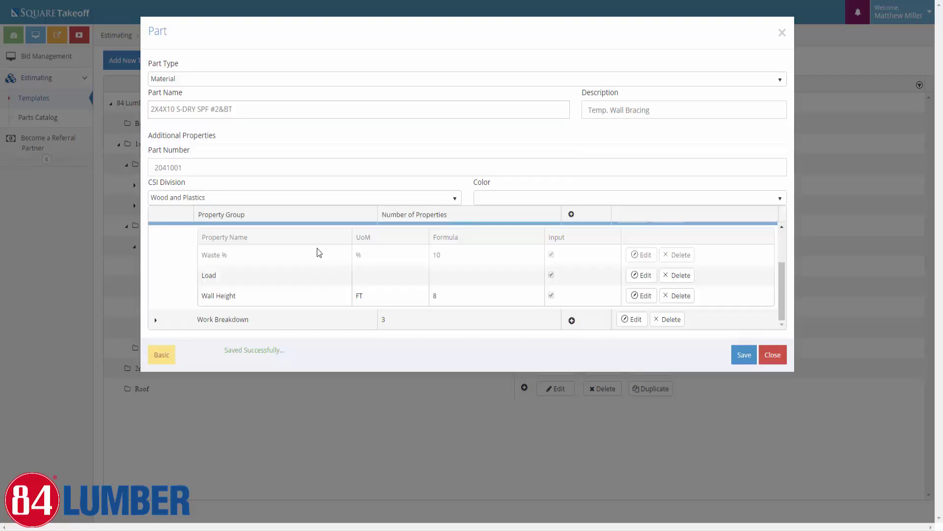
{"action": "scroll", "coordinate": [418, 305], "scroll_direction": "up", "scroll_amount": 2}
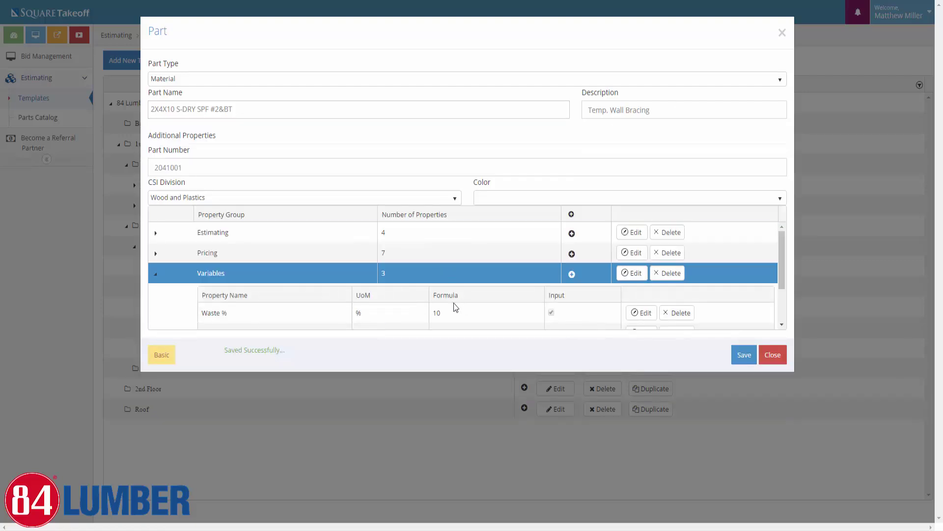
{"action": "scroll", "coordinate": [453, 303], "scroll_direction": "down", "scroll_amount": 2}
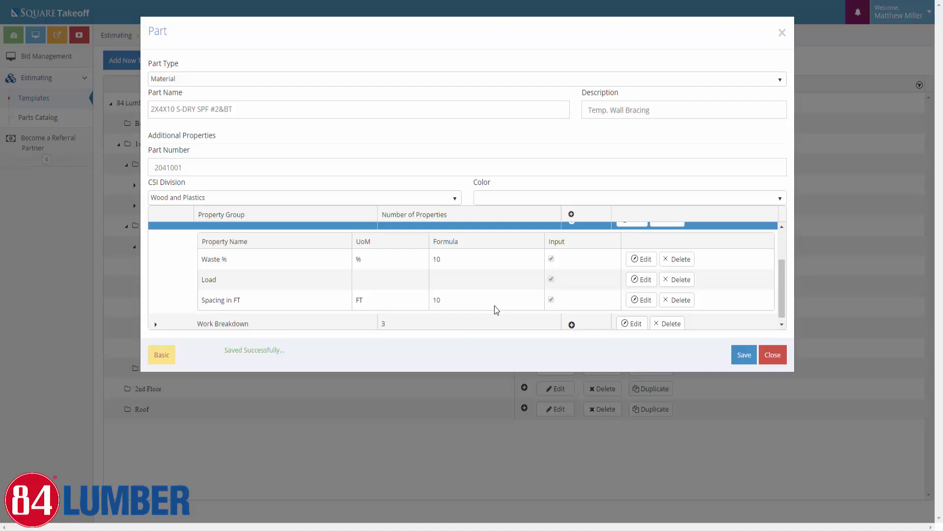
{"action": "left_click", "coordinate": [743, 360]}
{"action": "left_click", "coordinate": [773, 356]}
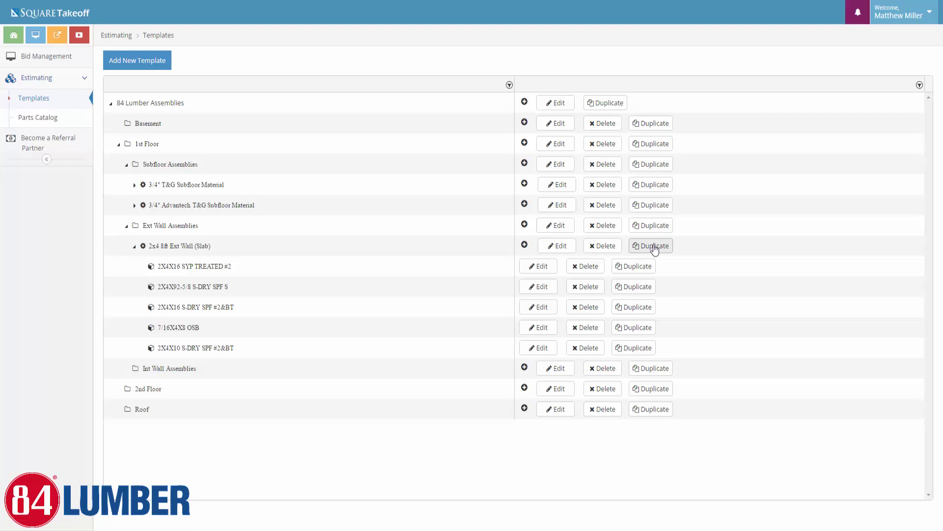
Duplicate the 8ft wall assembly as '2x4 9ft Ext Wall (Slab)' with a DarkOrchid line colour
{"action": "left_click", "coordinate": [655, 250]}
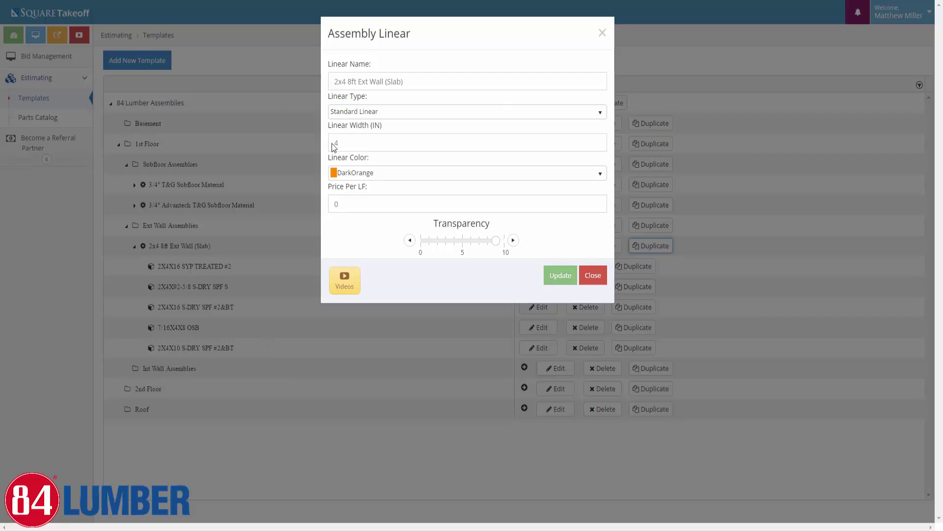
{"action": "left_click", "coordinate": [359, 173]}
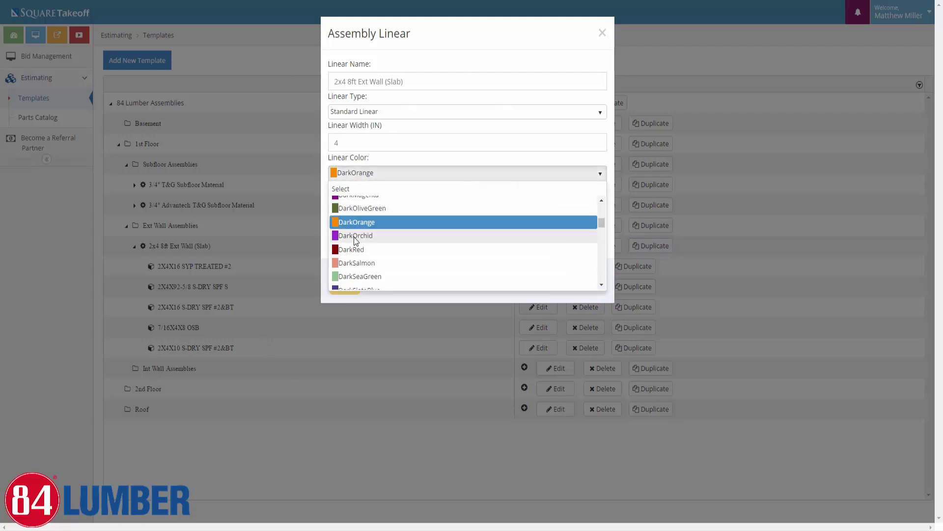
{"action": "left_click", "coordinate": [354, 236]}
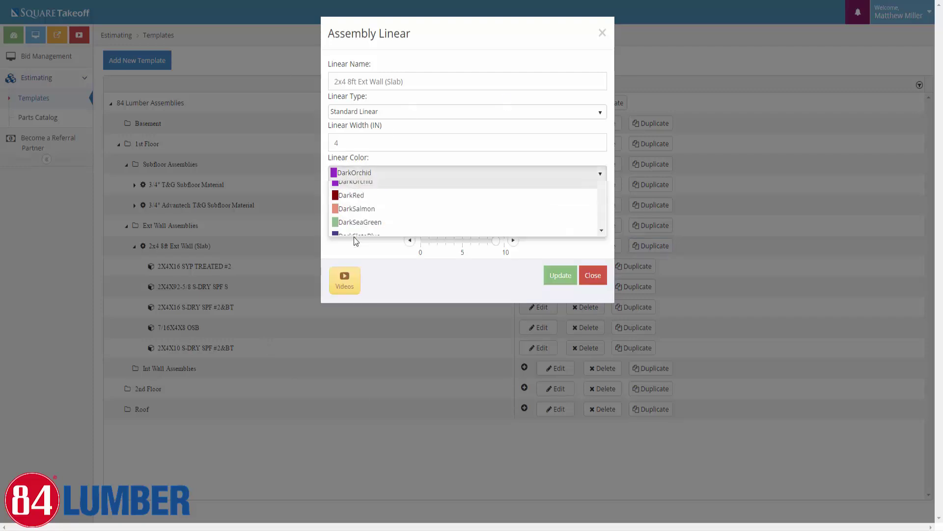
{"action": "left_click", "coordinate": [352, 82]}
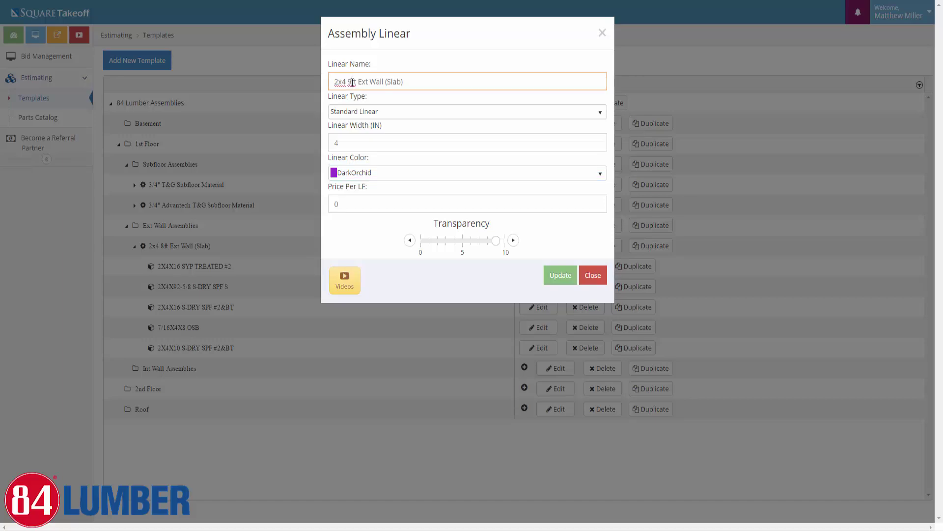
{"action": "left_click", "coordinate": [561, 278]}
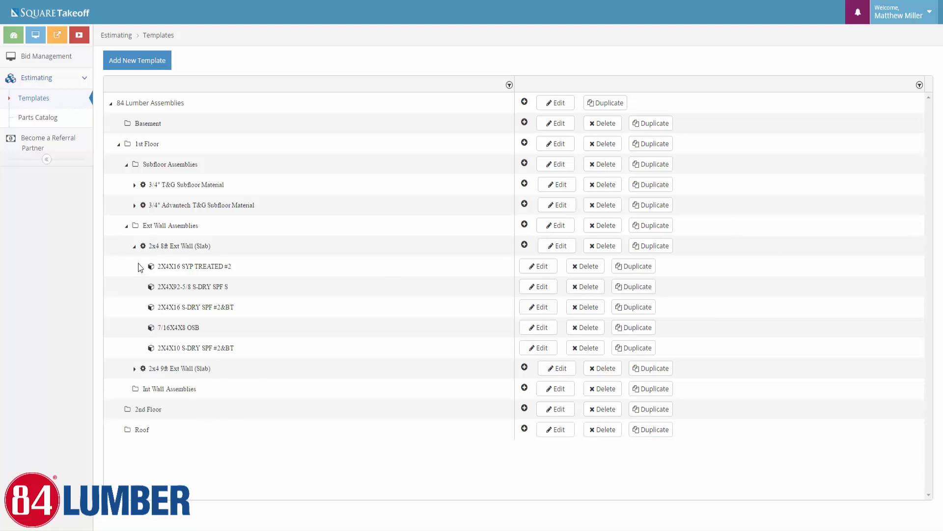
In the 9ft assembly, rename the stud part from 92-5/8 to 2X4X104-5/8 S-DRY SPF S
{"action": "left_click", "coordinate": [135, 369]}
{"action": "scroll", "coordinate": [206, 412], "scroll_direction": "down", "scroll_amount": 1}
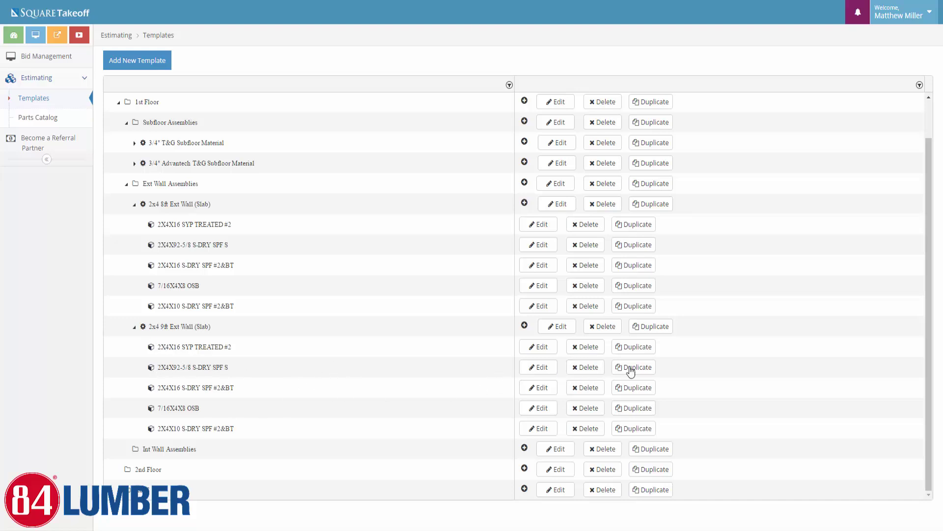
{"action": "left_click", "coordinate": [540, 370]}
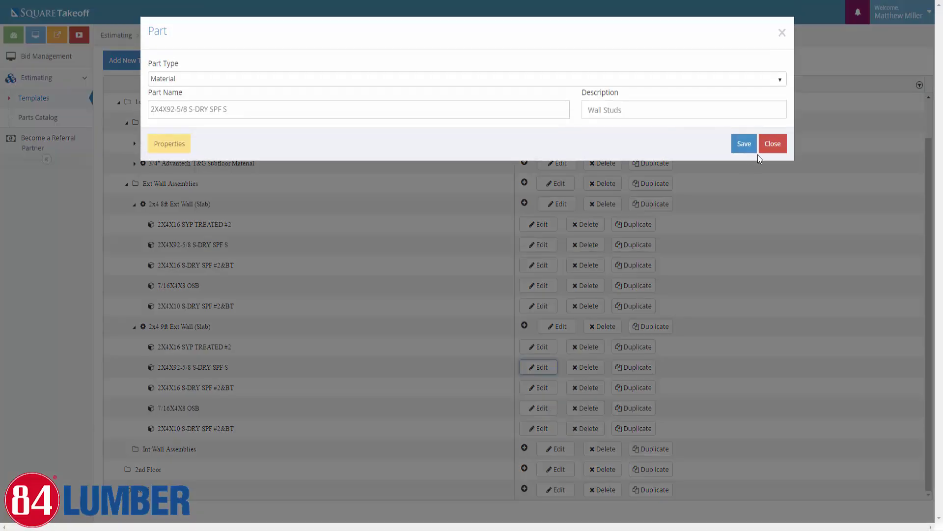
{"action": "left_click", "coordinate": [772, 141]}
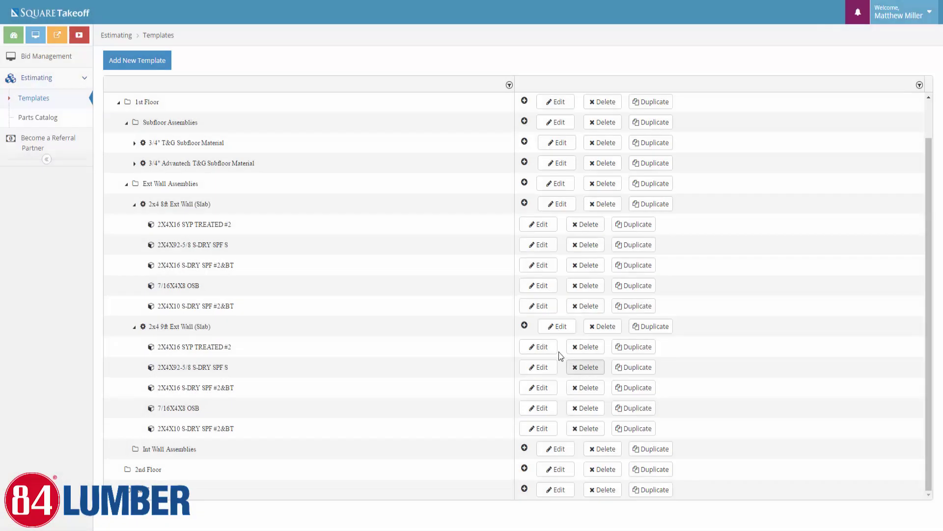
{"action": "scroll", "coordinate": [524, 331], "scroll_direction": "up", "scroll_amount": 1}
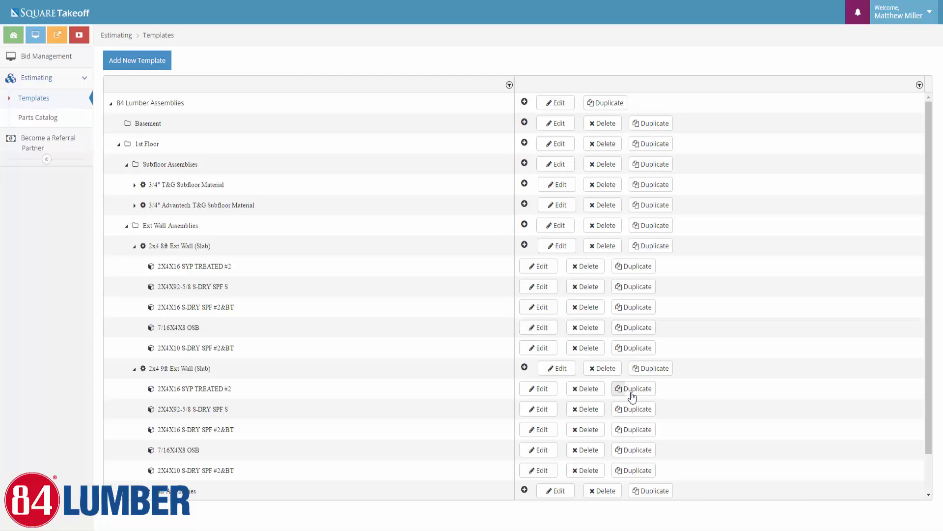
{"action": "scroll", "coordinate": [624, 397], "scroll_direction": "down", "scroll_amount": 1}
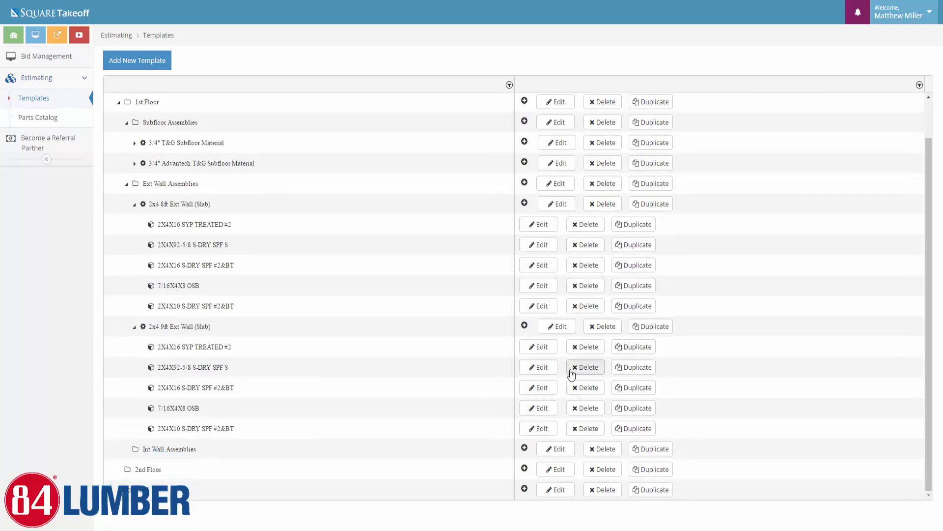
{"action": "left_click", "coordinate": [541, 368]}
{"action": "left_click", "coordinate": [188, 109]}
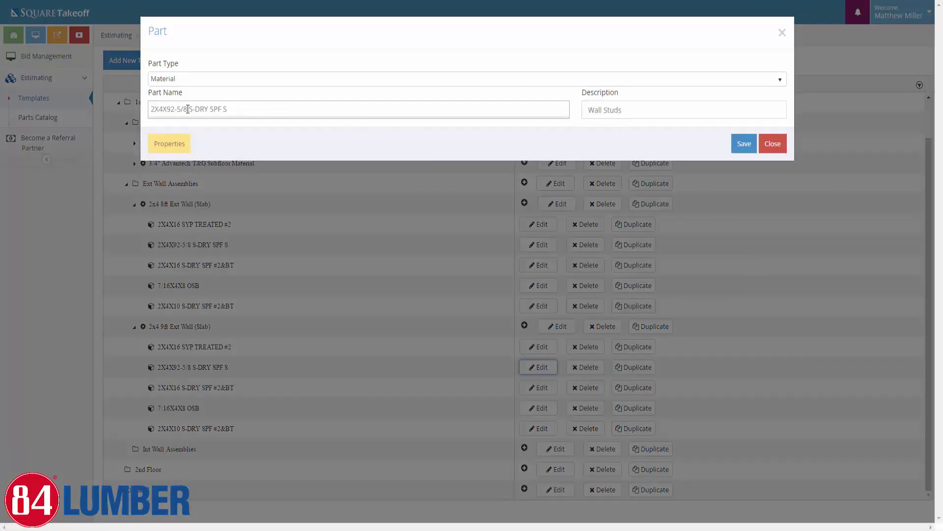
{"action": "left_click", "coordinate": [173, 108]}
{"action": "key", "text": "BackSpace"}
{"action": "key", "text": "BackSpace"}
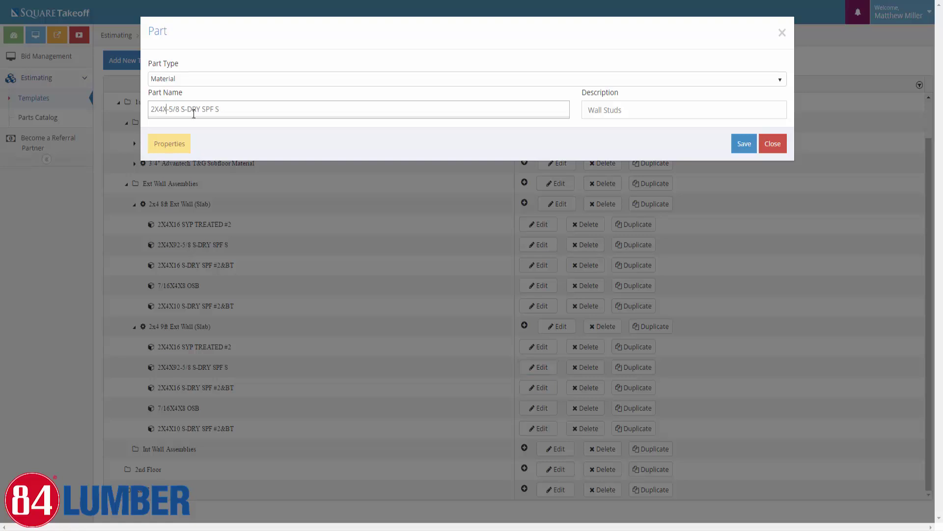
{"action": "type", "text": "104"}
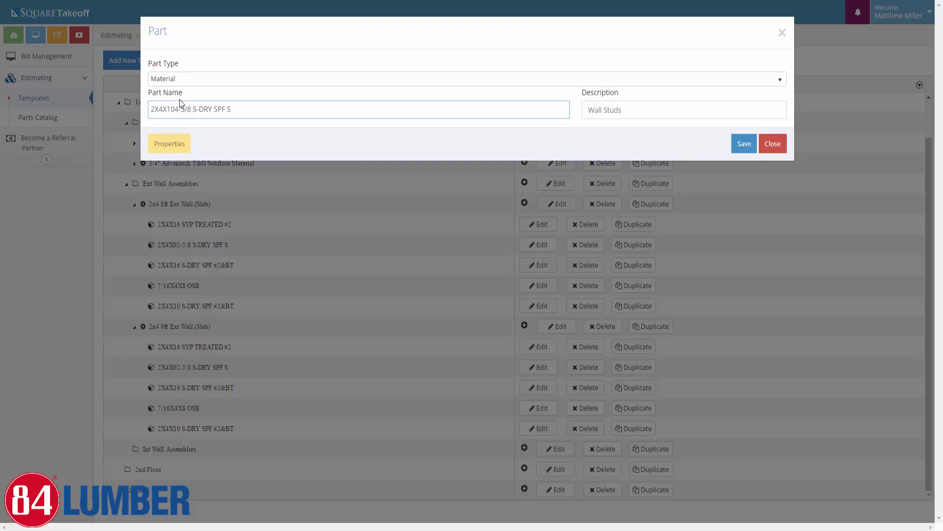
Change the stud's part number to 2410401 and save the part
{"action": "left_click", "coordinate": [176, 143]}
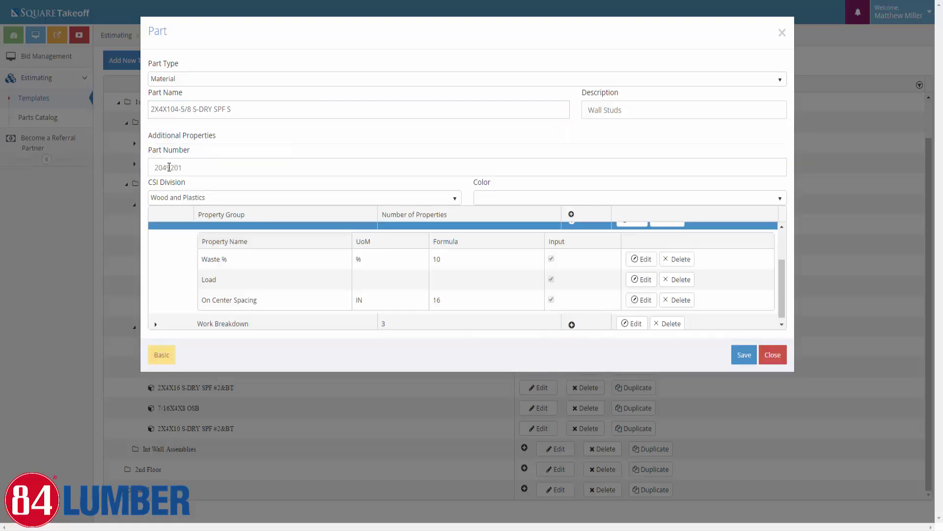
{"action": "left_click", "coordinate": [165, 168]}
{"action": "key", "text": "BackSpace"}
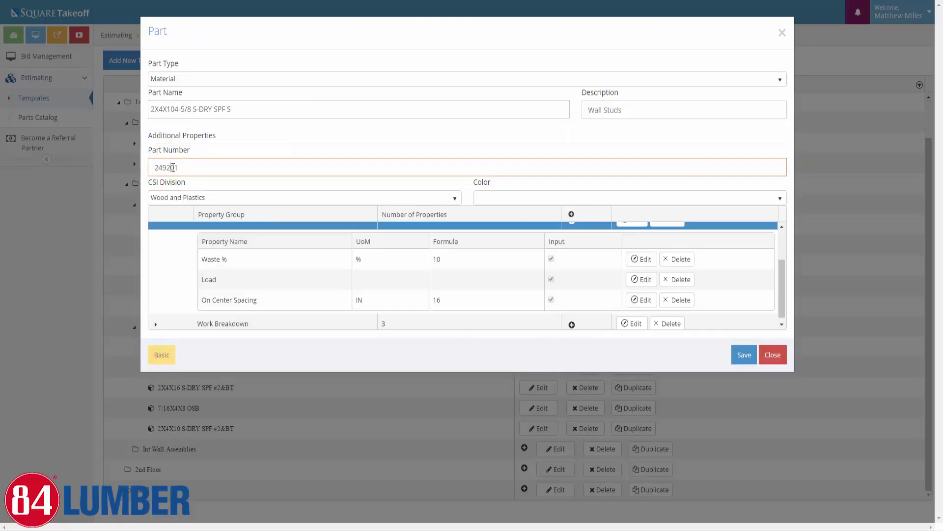
{"action": "key", "text": "BackSpace"}
{"action": "key", "text": "BackSpace"}
{"action": "type", "text": "104"}
{"action": "left_click", "coordinate": [734, 353]}
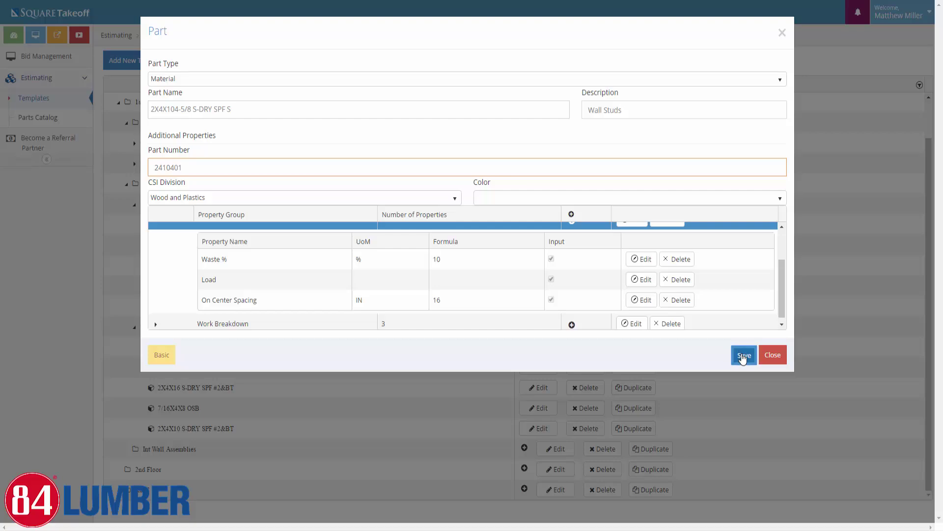
{"action": "left_click", "coordinate": [774, 355]}
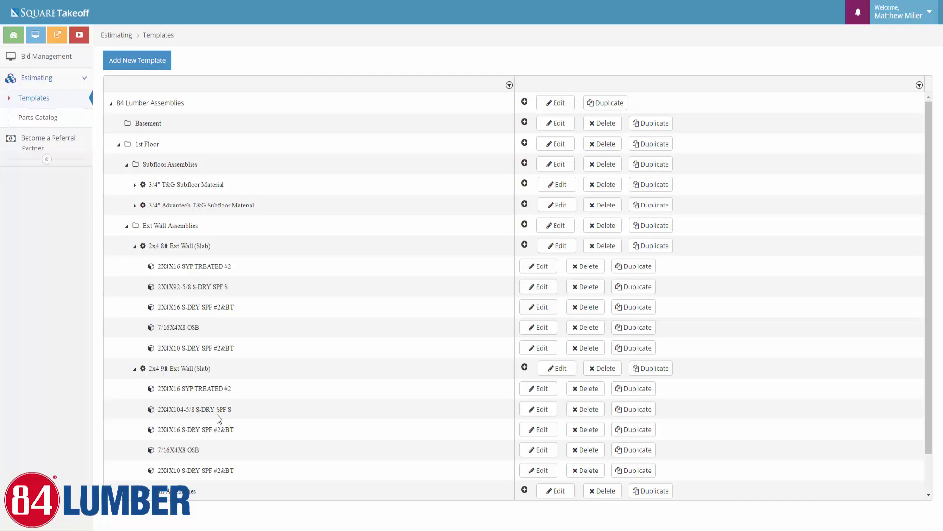
Set the 9ft assembly's 7/16X4X8 OSB Wall Height formula from 8 to 9 FT
{"action": "left_click", "coordinate": [535, 456]}
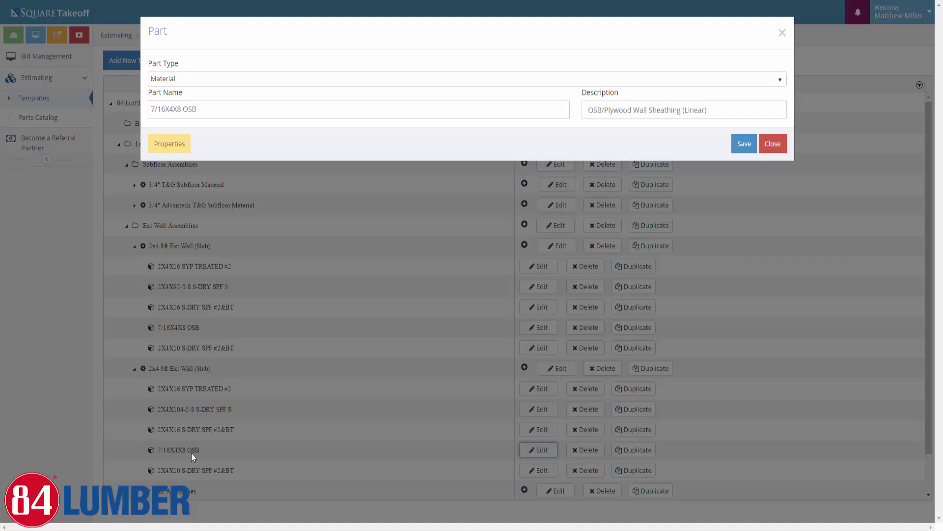
{"action": "left_click", "coordinate": [170, 148]}
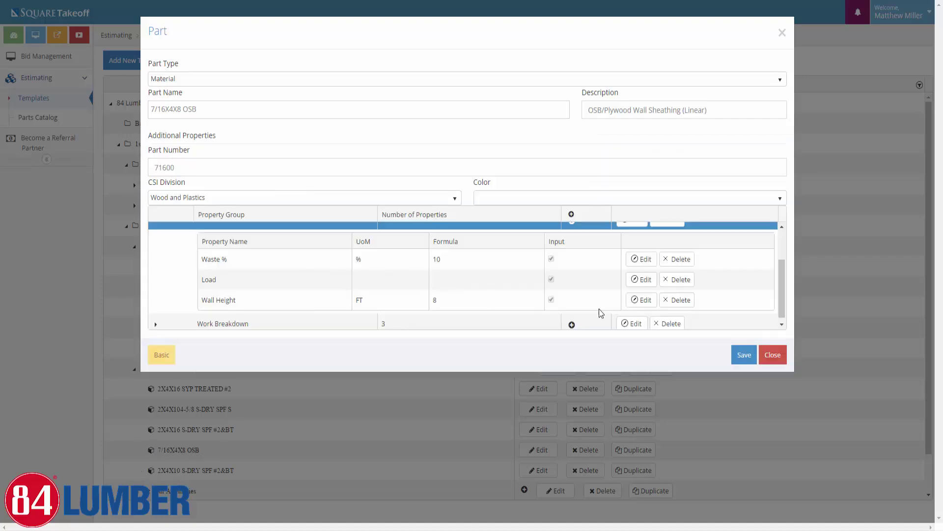
{"action": "left_click", "coordinate": [636, 298]}
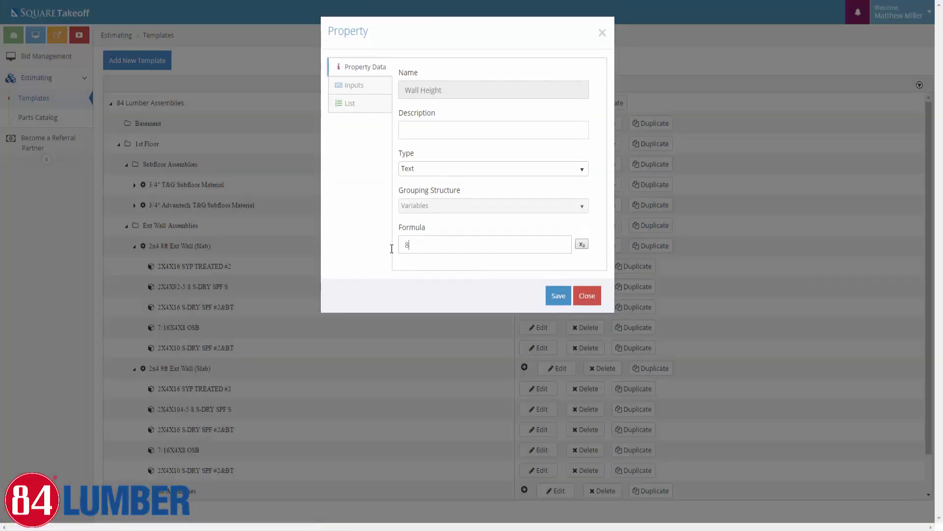
{"action": "key", "text": "BackSpace"}
{"action": "type", "text": "9"}
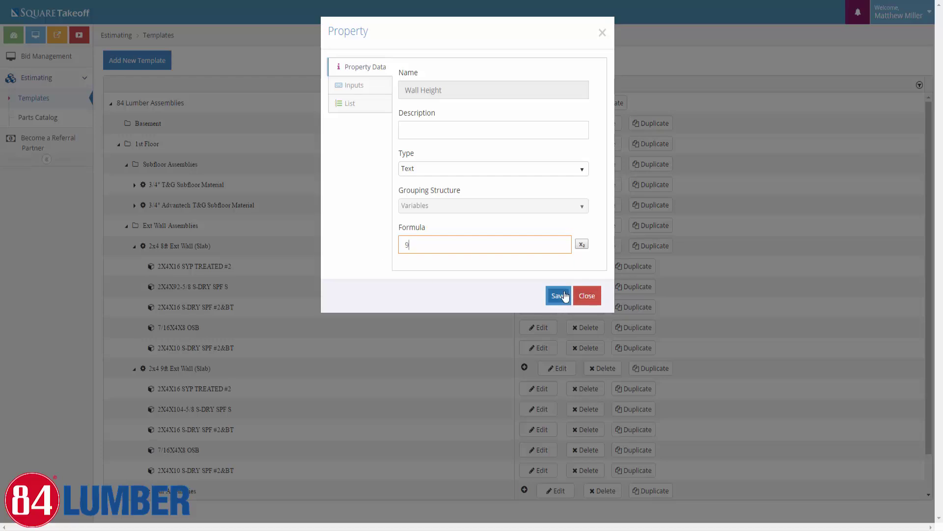
{"action": "left_click", "coordinate": [564, 295]}
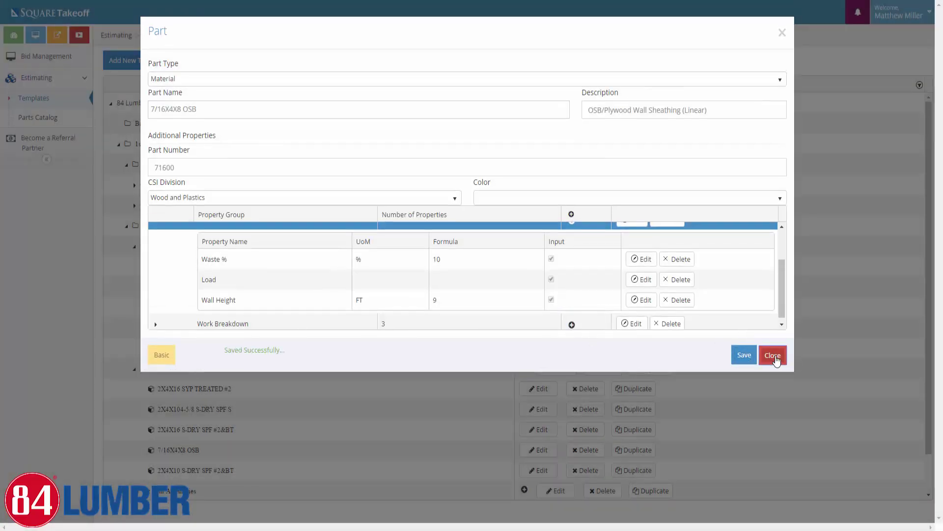
{"action": "left_click", "coordinate": [774, 357]}
{"action": "scroll", "coordinate": [199, 320], "scroll_direction": "down", "scroll_amount": 2}
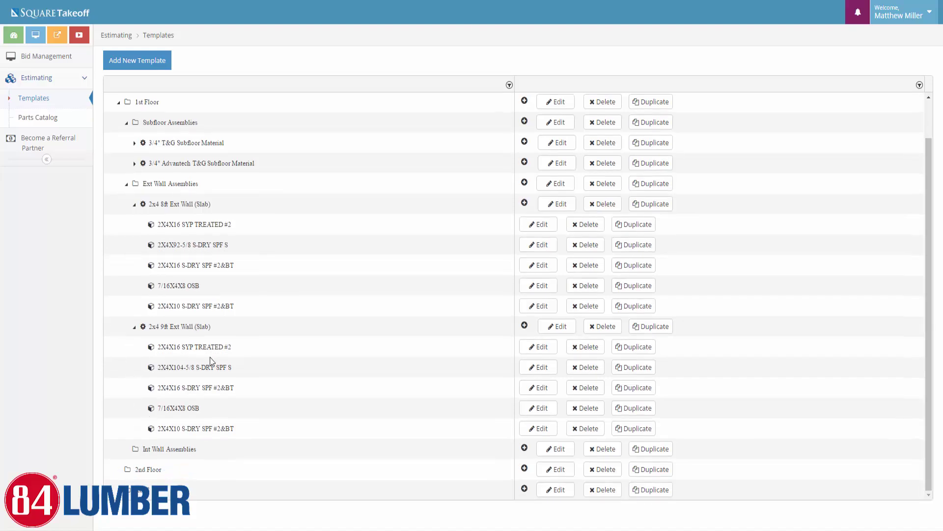
{"action": "scroll", "coordinate": [155, 301], "scroll_direction": "up", "scroll_amount": 2}
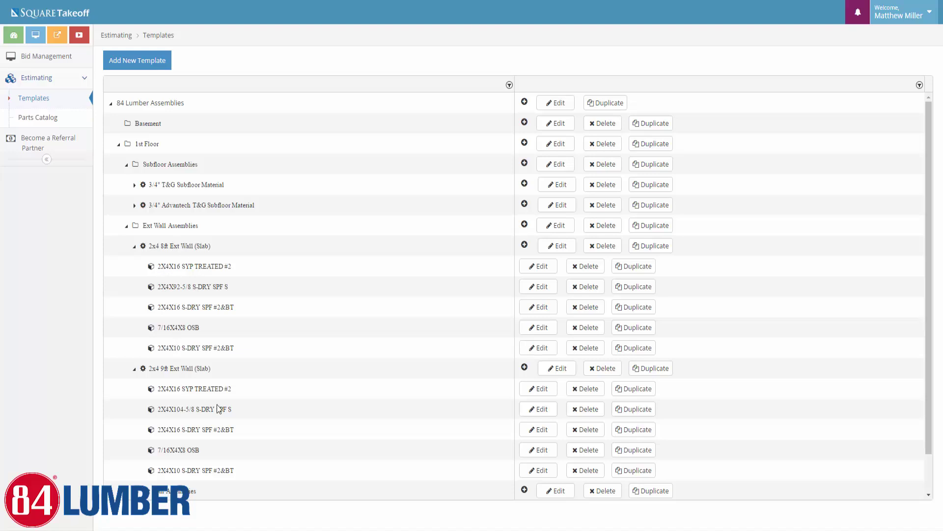
Cancel the stray add popup, collapse the 8ft and 9ft wall assemblies, and add a Roof assembly
{"action": "left_click", "coordinate": [524, 224]}
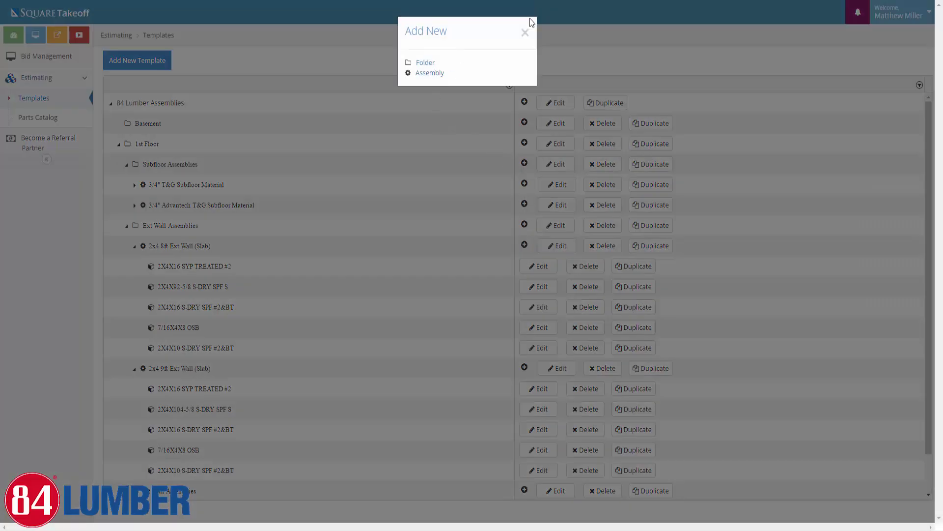
{"action": "left_click", "coordinate": [525, 32]}
{"action": "left_click", "coordinate": [134, 369]}
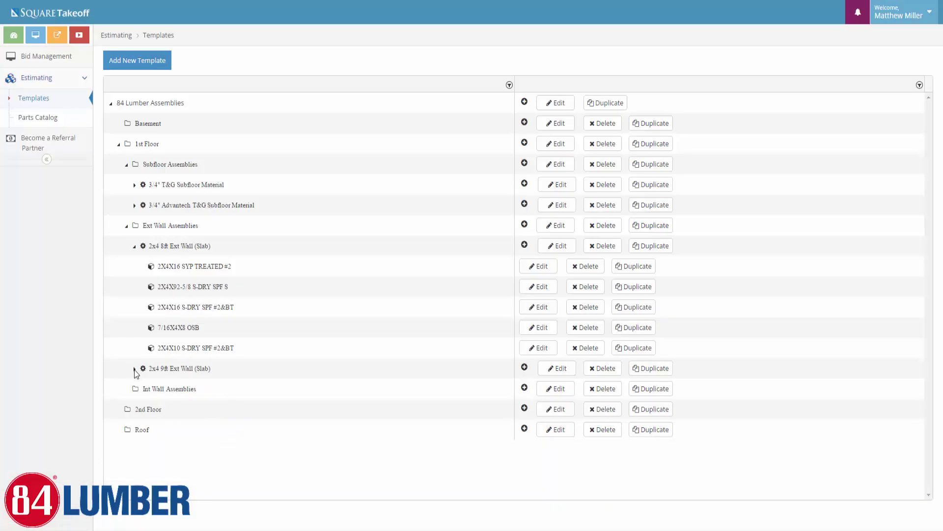
{"action": "left_click", "coordinate": [135, 246]}
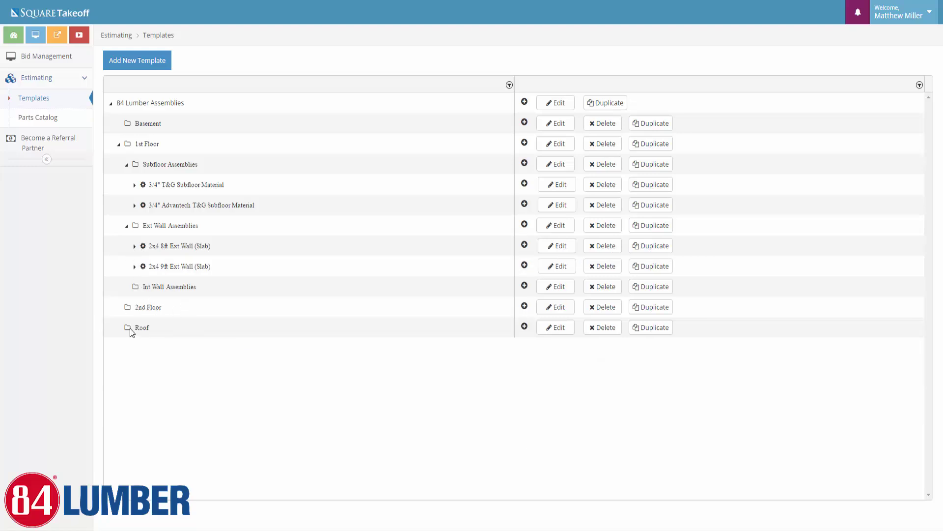
{"action": "left_click", "coordinate": [525, 328]}
{"action": "left_click", "coordinate": [421, 76]}
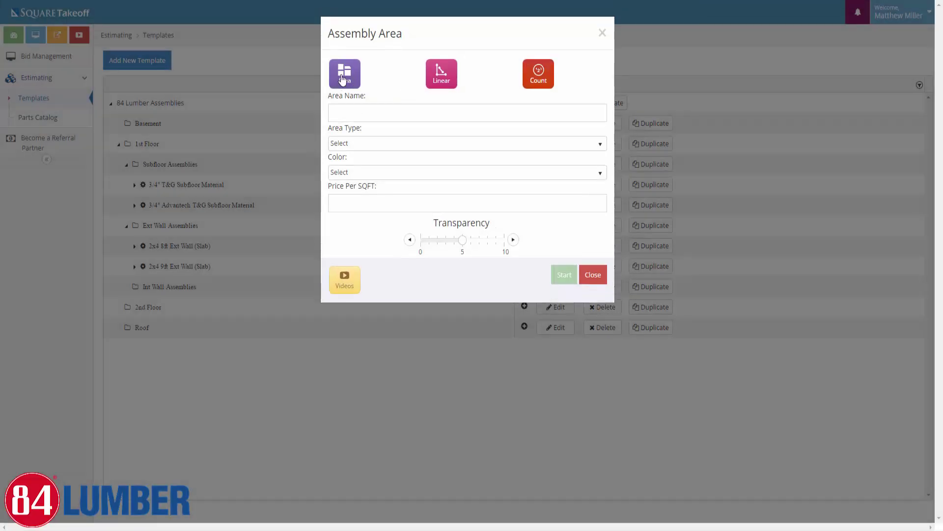
Make the new assembly an area takeoff named 'Roof Material'
{"action": "left_click", "coordinate": [343, 79]}
{"action": "left_click", "coordinate": [346, 117]}
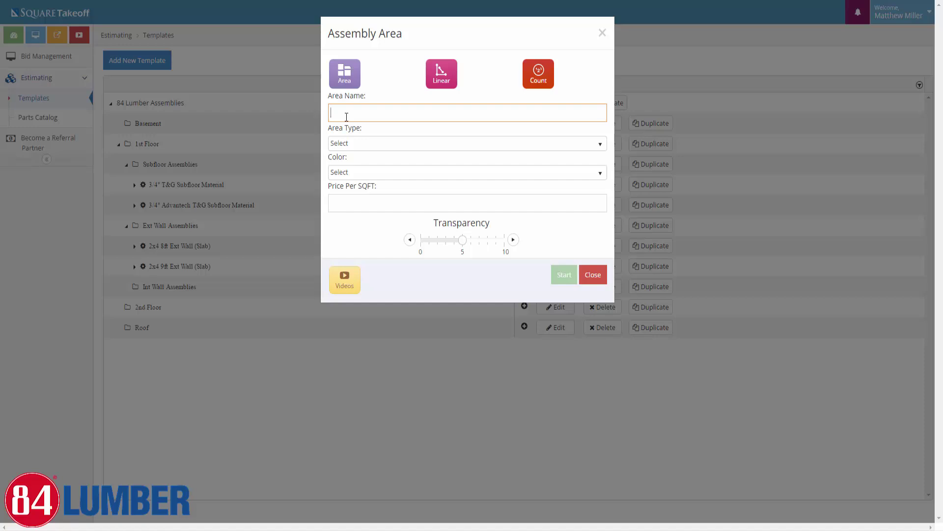
{"action": "type", "text": "R"}
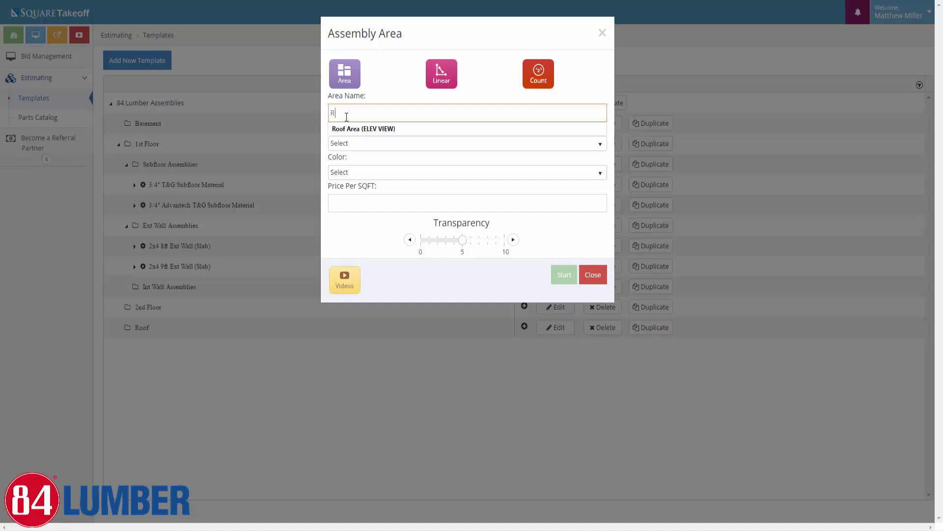
{"action": "type", "text": "oof"}
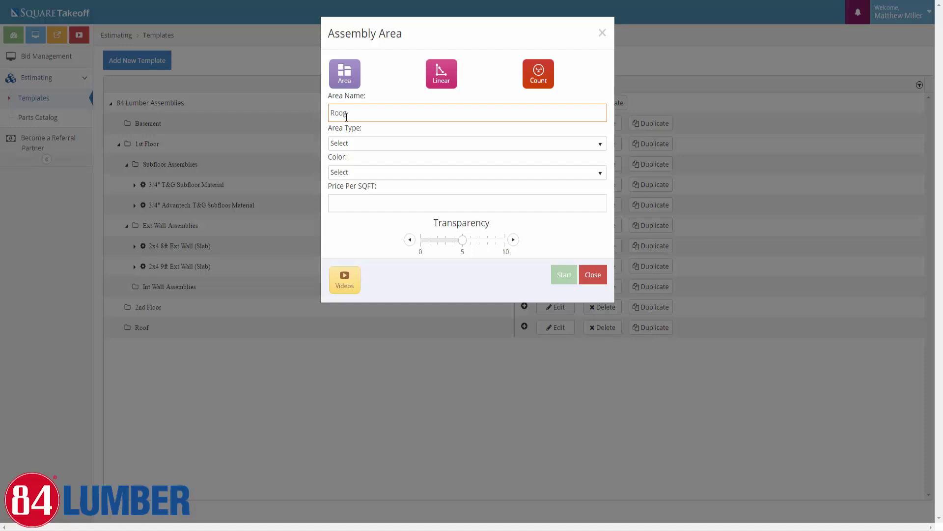
{"action": "key", "text": "BackSpace"}
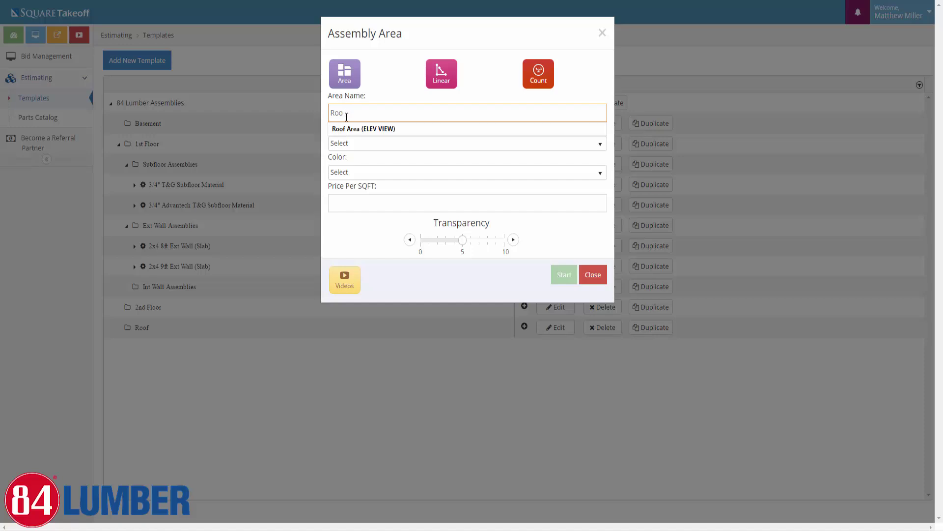
{"action": "type", "text": "f Material"}
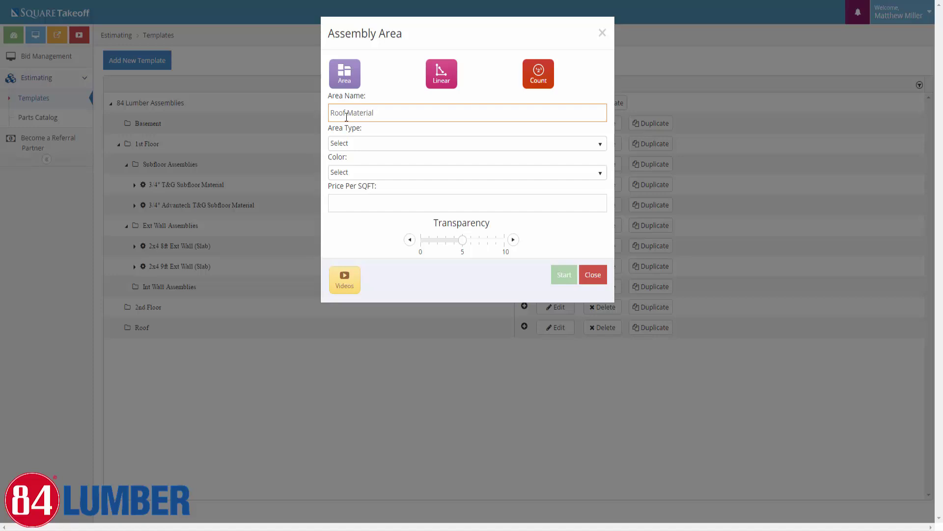
Set it to Roof Area with 8/12 pitch, Cyan colour and transparency 8, and create it
{"action": "left_click", "coordinate": [375, 144]}
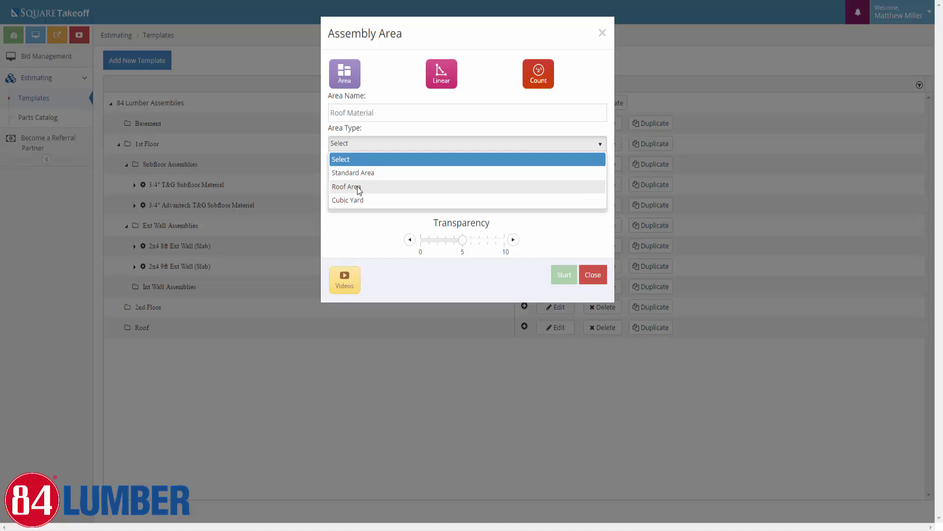
{"action": "left_click", "coordinate": [357, 186]}
{"action": "left_click", "coordinate": [366, 144]}
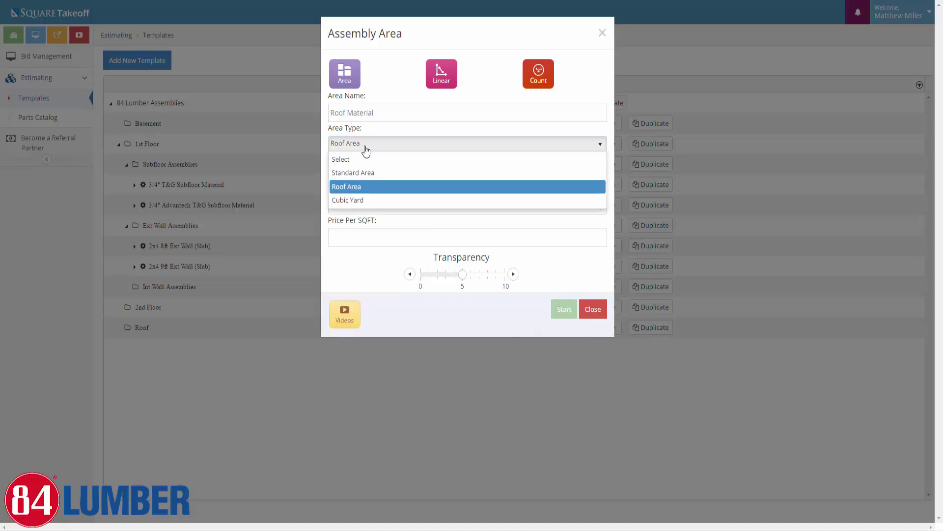
{"action": "left_click", "coordinate": [385, 168]}
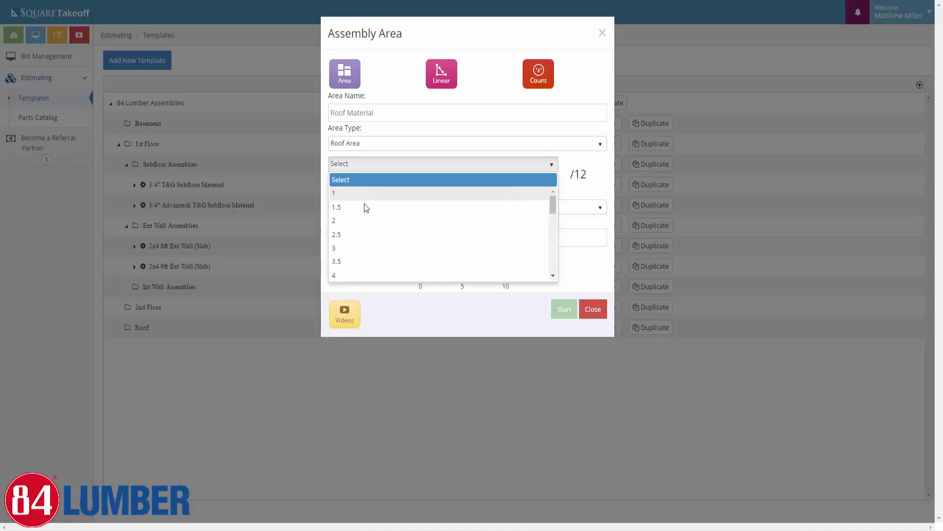
{"action": "scroll", "coordinate": [347, 251], "scroll_direction": "down", "scroll_amount": 3}
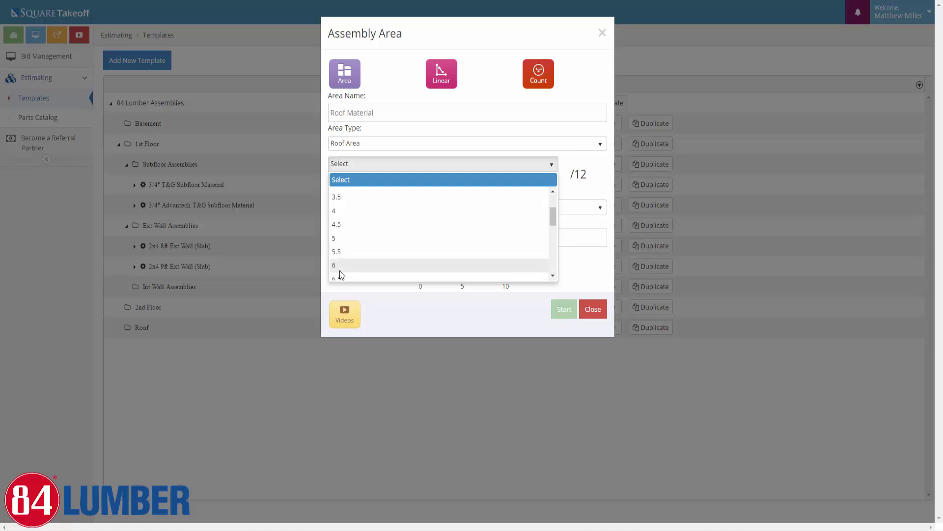
{"action": "left_click", "coordinate": [341, 267]}
{"action": "left_click", "coordinate": [364, 206]}
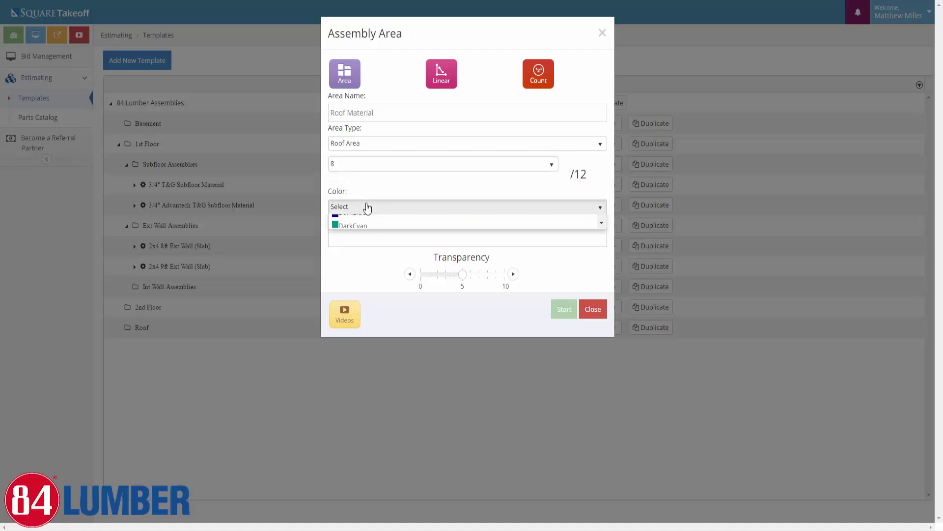
{"action": "left_click", "coordinate": [349, 295]}
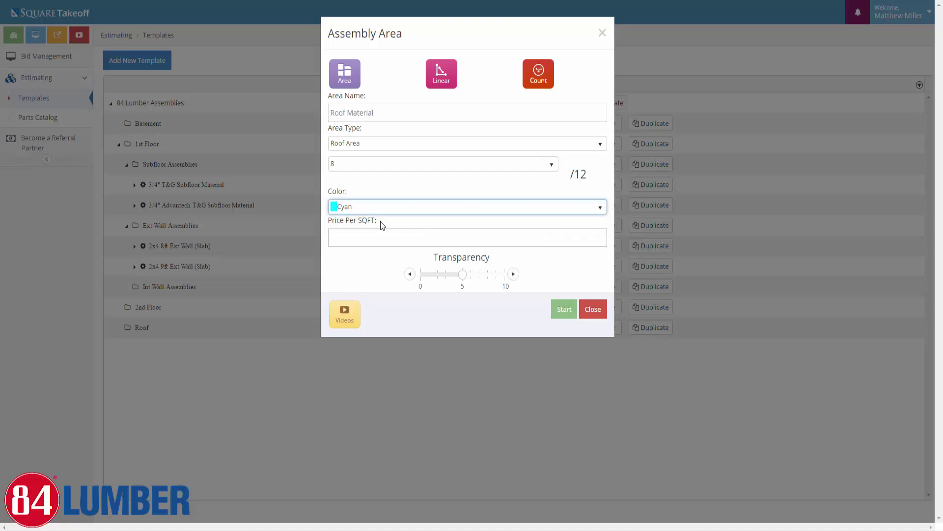
{"action": "left_click", "coordinate": [488, 275]}
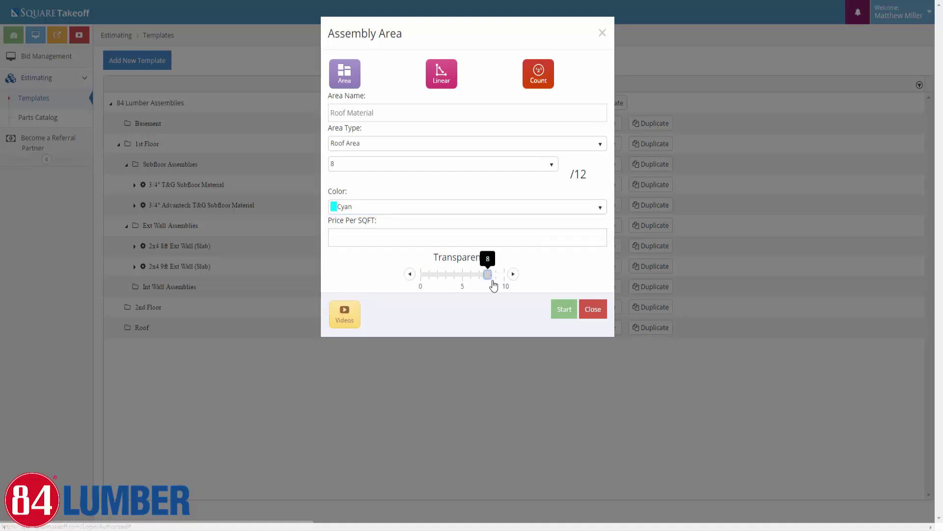
{"action": "left_click", "coordinate": [564, 309]}
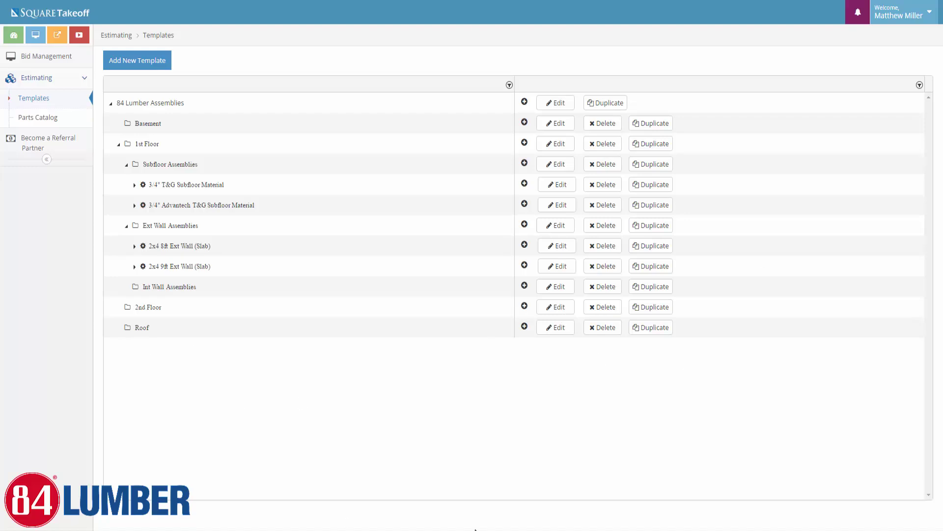
Add the 7/16X4X8 OSB Roof Sheathing material part to the Roof Material assembly
{"action": "left_click", "coordinate": [116, 330]}
{"action": "left_click", "coordinate": [544, 344]}
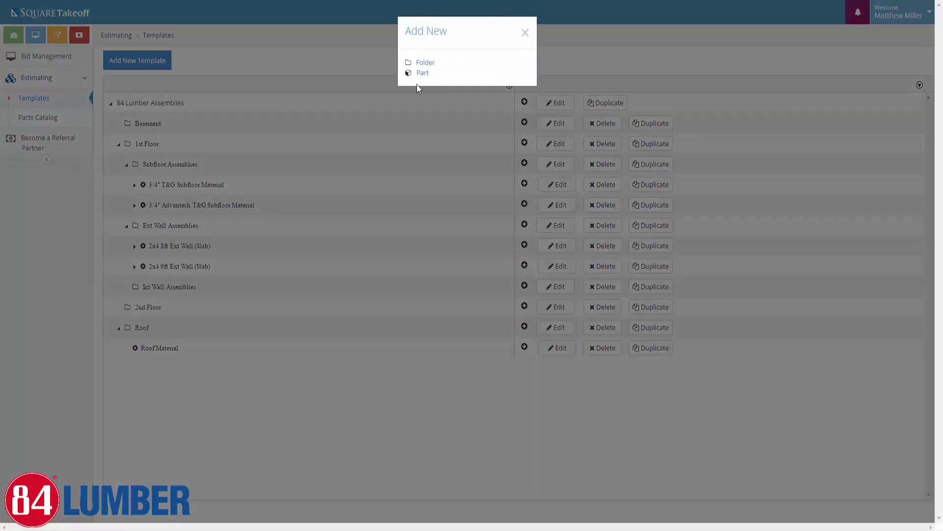
{"action": "left_click", "coordinate": [421, 74]}
{"action": "left_click", "coordinate": [227, 80]}
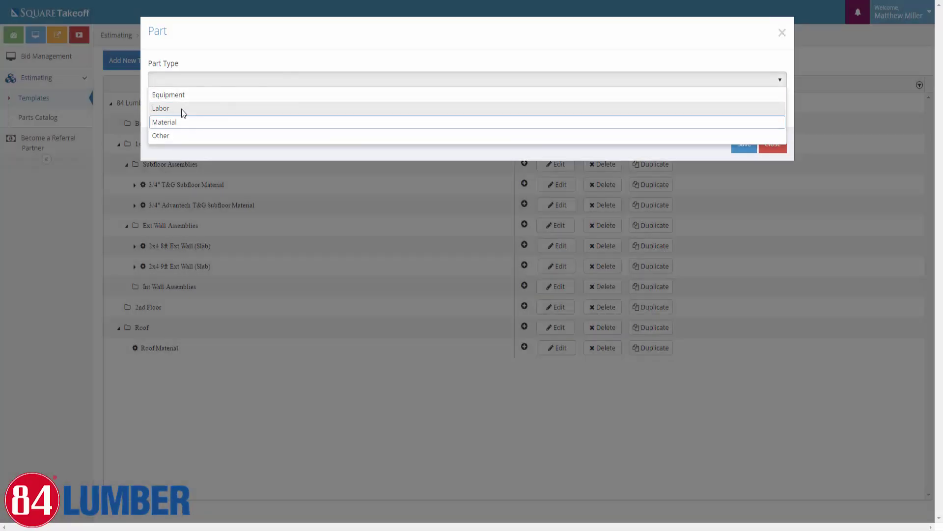
{"action": "left_click", "coordinate": [178, 120]}
{"action": "left_click", "coordinate": [176, 109]}
{"action": "type", "text": "7"}
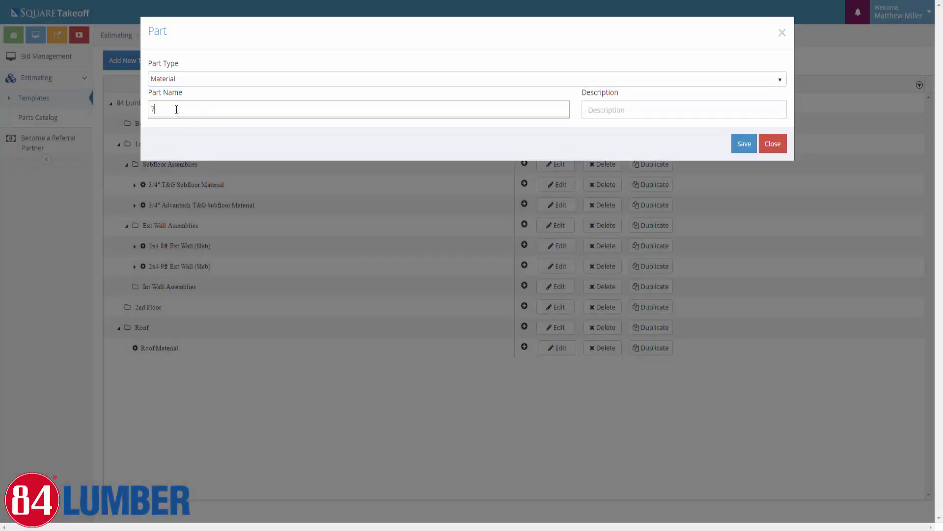
{"action": "type", "text": "/16"}
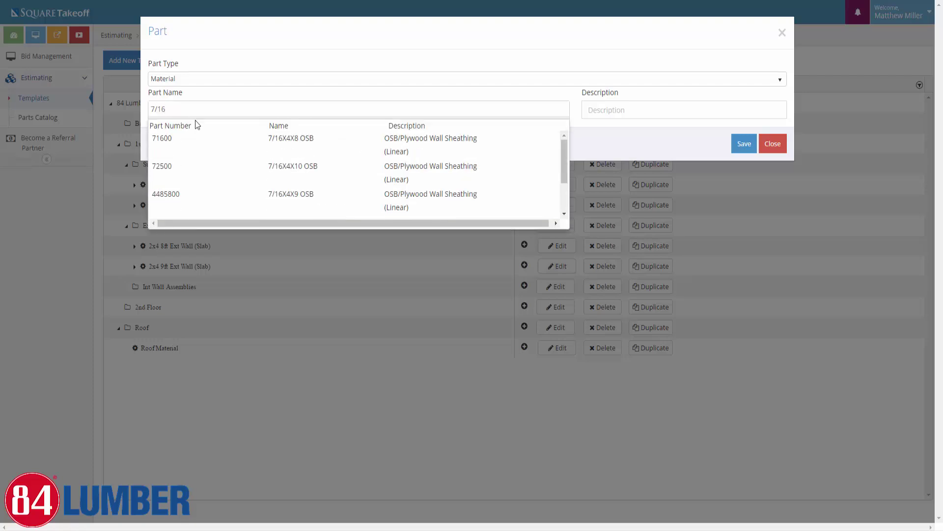
{"action": "scroll", "coordinate": [347, 166], "scroll_direction": "down", "scroll_amount": 3}
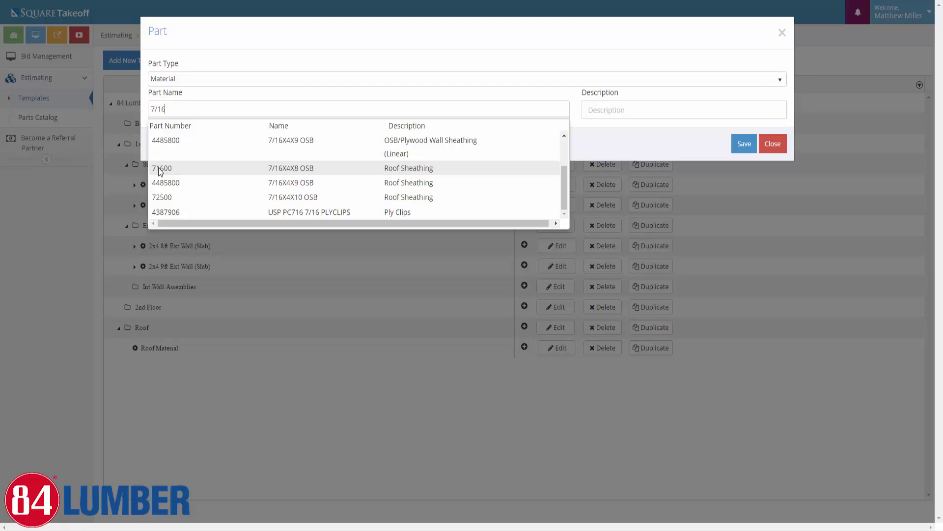
{"action": "left_click", "coordinate": [159, 169]}
{"action": "left_click", "coordinate": [743, 146]}
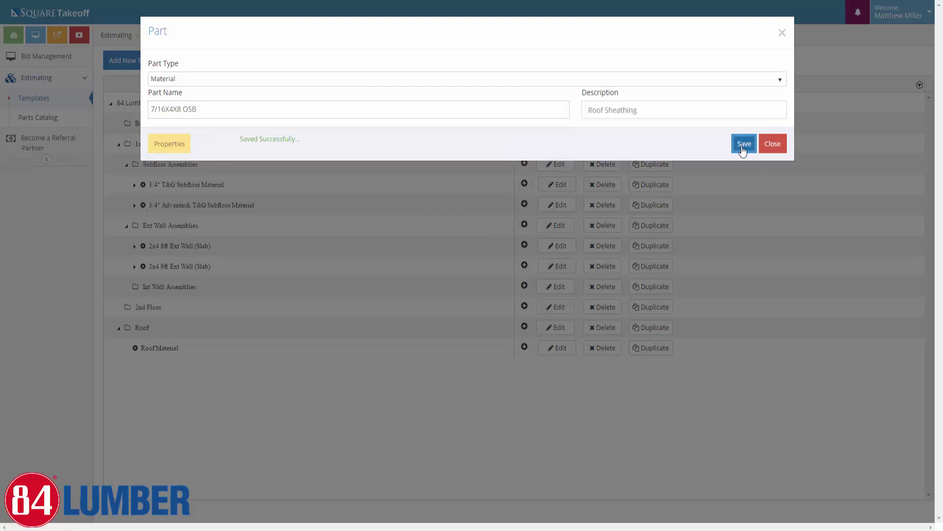
Check the sheathing's estimating properties (10% waste, quantity in SHT) and save them
{"action": "left_click", "coordinate": [181, 148]}
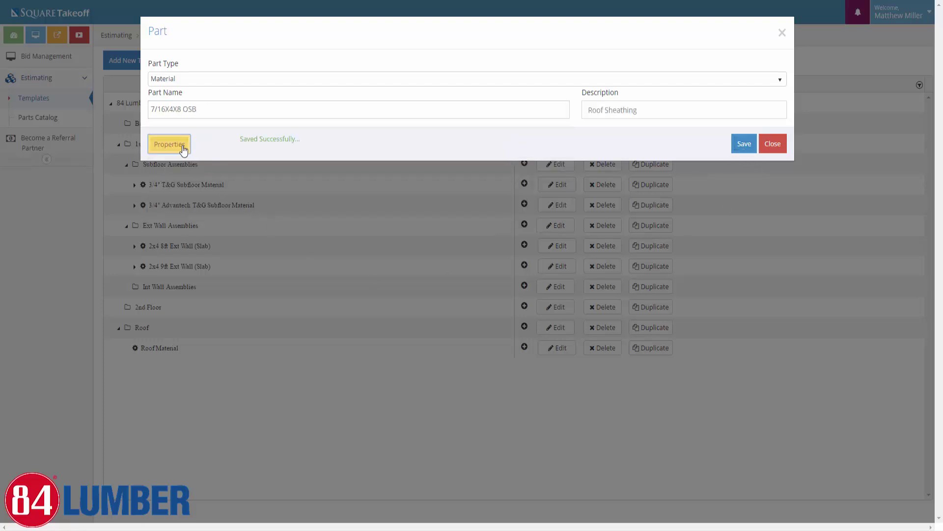
{"action": "scroll", "coordinate": [249, 282], "scroll_direction": "up", "scroll_amount": 2}
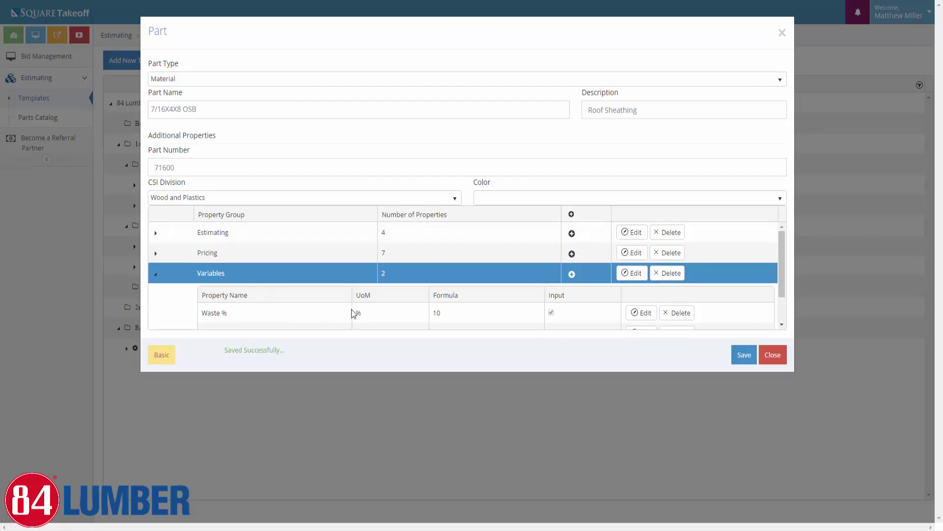
{"action": "scroll", "coordinate": [295, 292], "scroll_direction": "down", "scroll_amount": 2}
{"action": "scroll", "coordinate": [316, 309], "scroll_direction": "up", "scroll_amount": 2}
{"action": "left_click", "coordinate": [156, 232]}
{"action": "scroll", "coordinate": [344, 270], "scroll_direction": "down", "scroll_amount": 2}
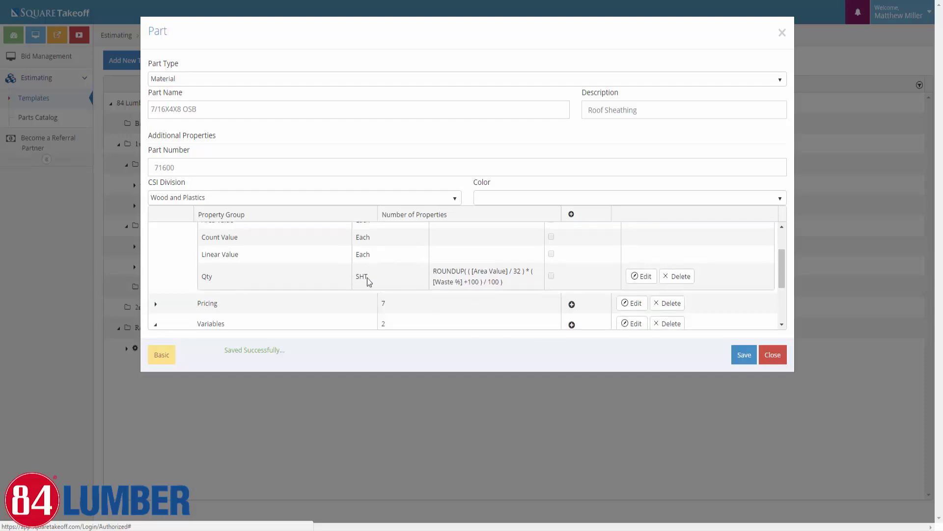
{"action": "left_click", "coordinate": [749, 361]}
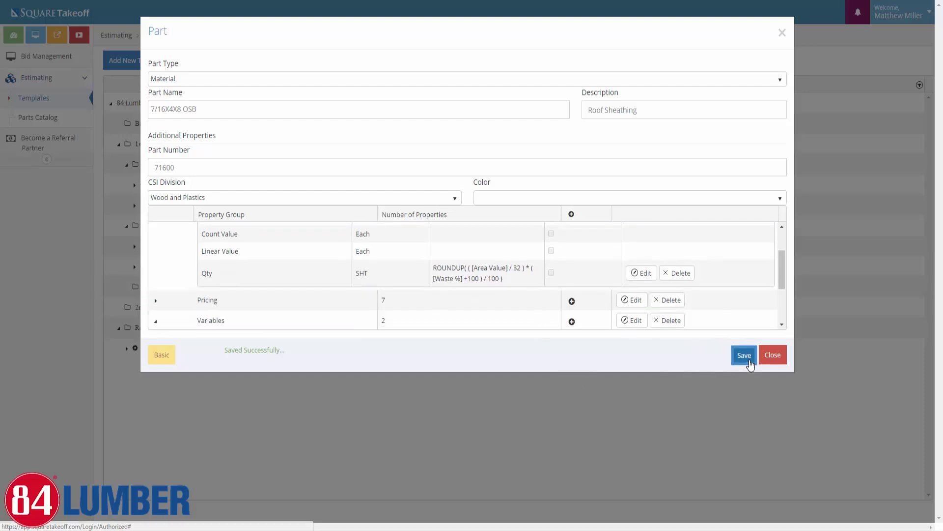
{"action": "left_click", "coordinate": [778, 357]}
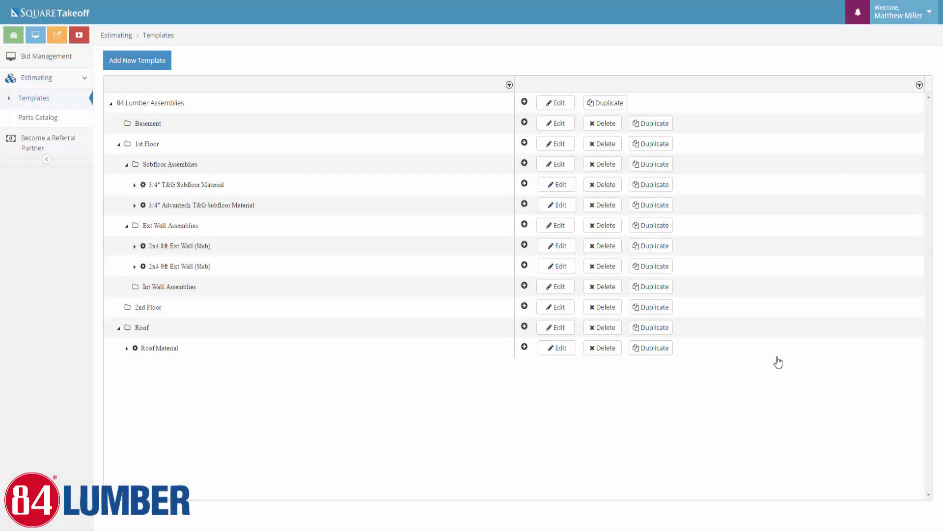
Add the FELT #15 4SQ roof felt material part to Roof Material
{"action": "left_click", "coordinate": [127, 349]}
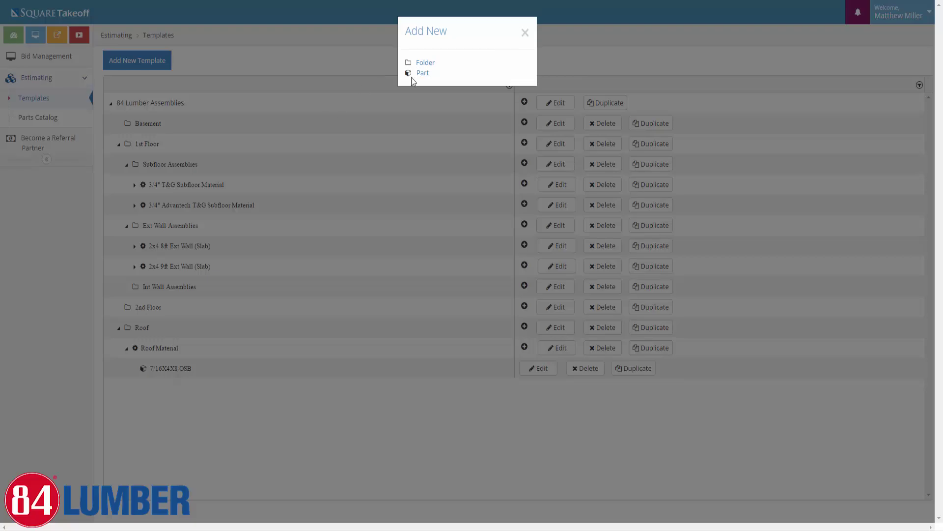
{"action": "left_click", "coordinate": [422, 69]}
{"action": "left_click", "coordinate": [196, 81]}
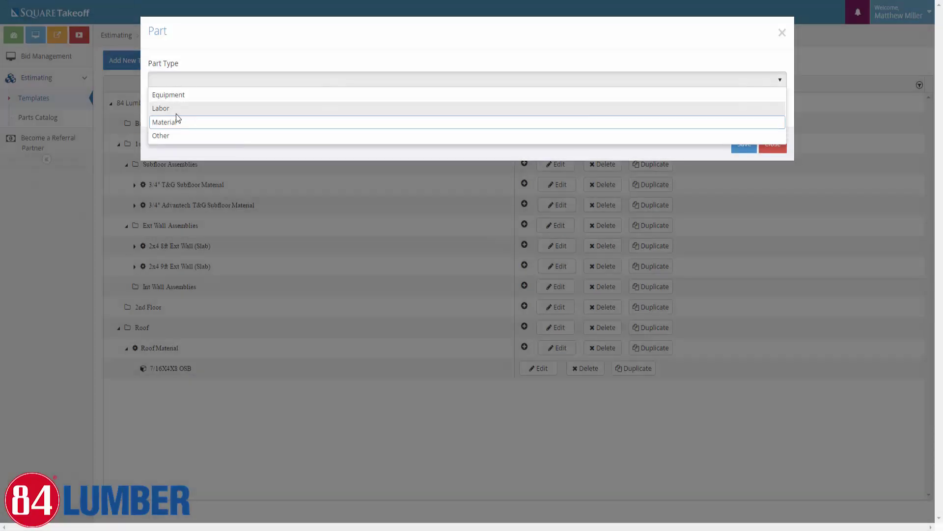
{"action": "left_click", "coordinate": [172, 121]}
{"action": "left_click", "coordinate": [173, 113]}
{"action": "type", "text": "fe"}
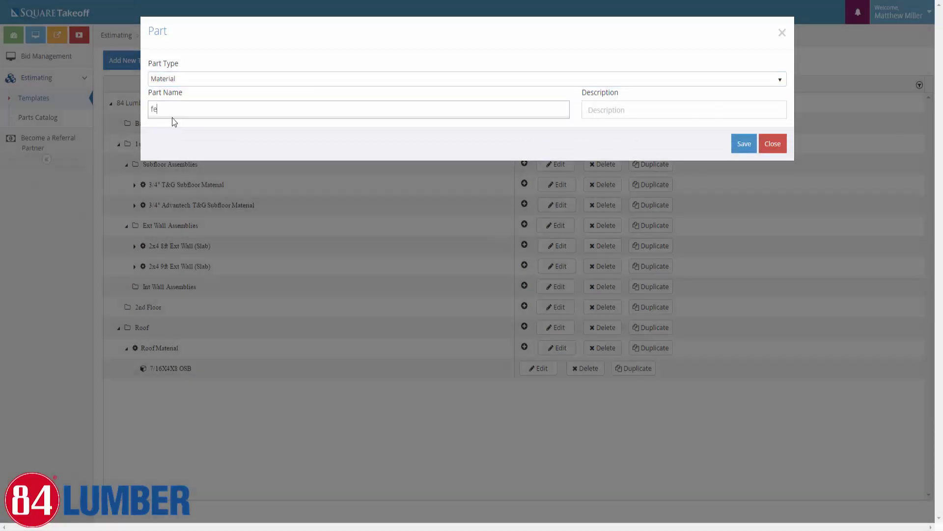
{"action": "type", "text": "lt"}
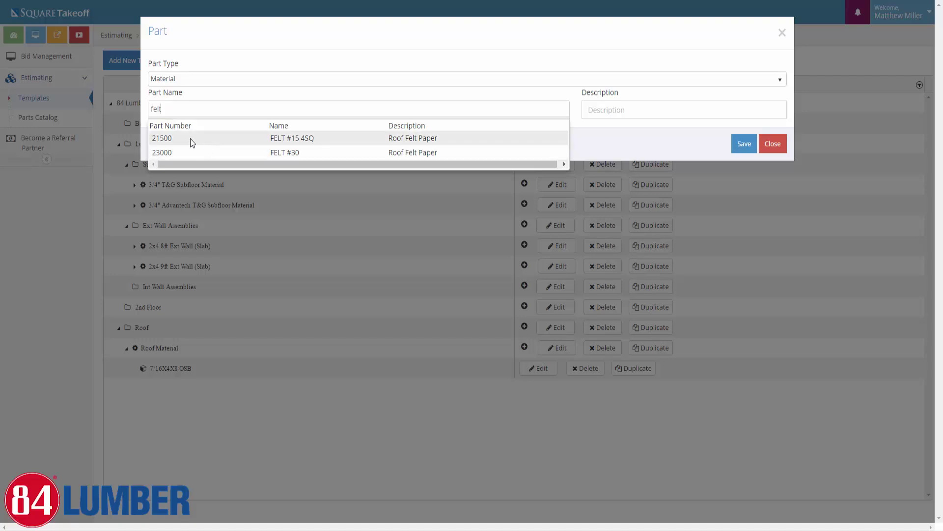
{"action": "left_click", "coordinate": [190, 139]}
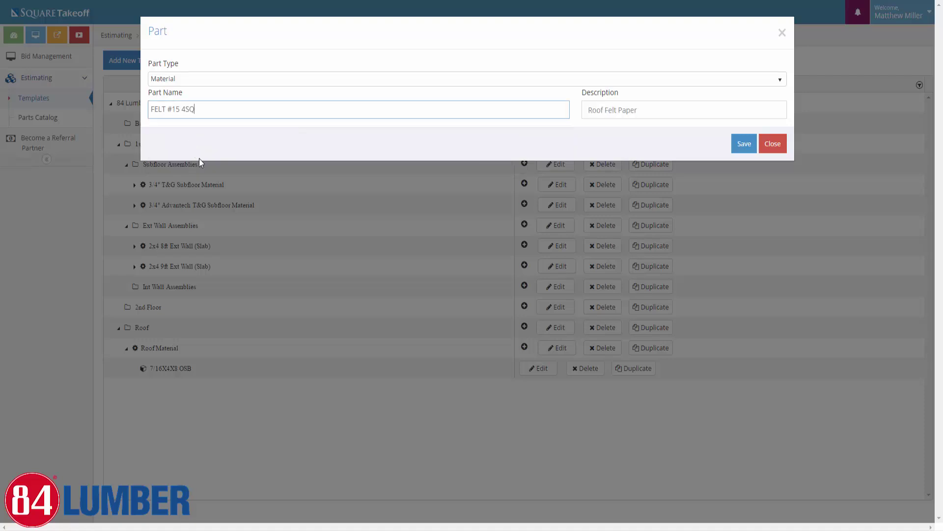
{"action": "left_click", "coordinate": [744, 145]}
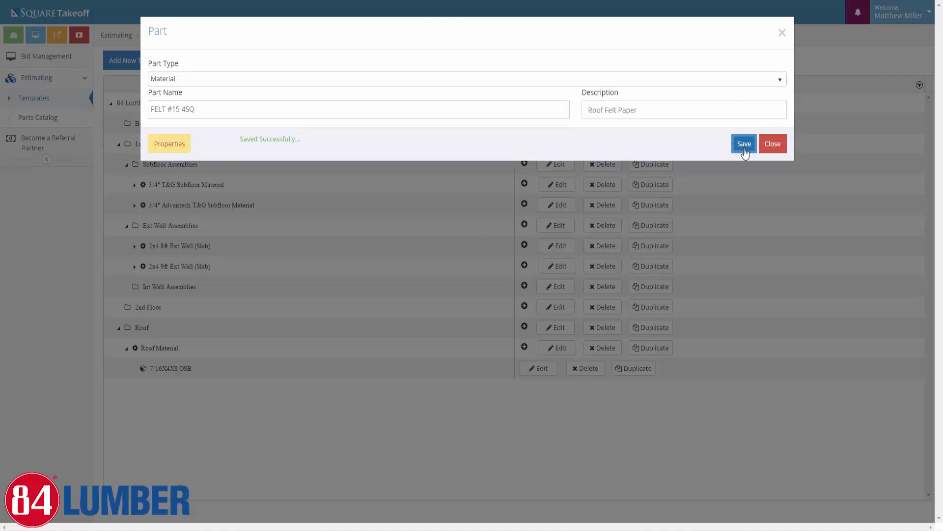
Review the felt part's additional properties and save them
{"action": "left_click", "coordinate": [169, 143]}
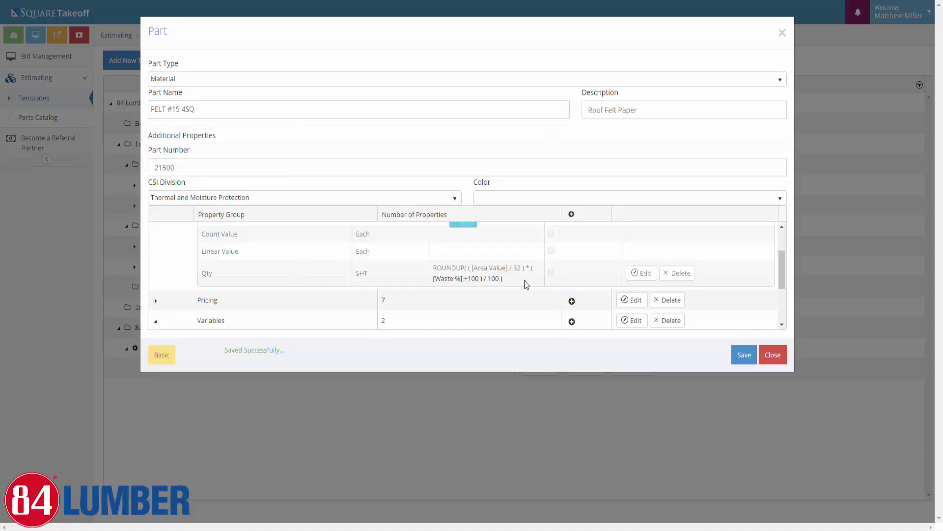
{"action": "scroll", "coordinate": [415, 285], "scroll_direction": "down", "scroll_amount": 3}
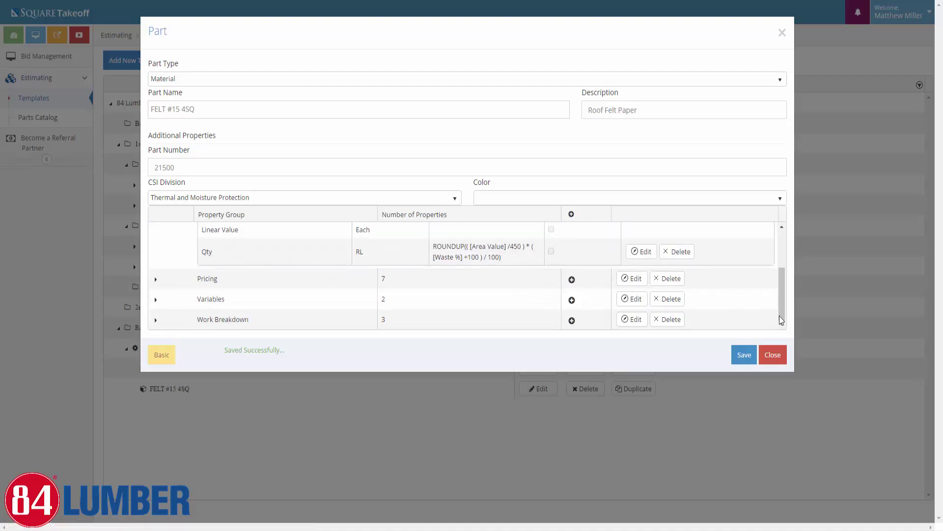
{"action": "left_click", "coordinate": [751, 365]}
{"action": "left_click", "coordinate": [772, 354]}
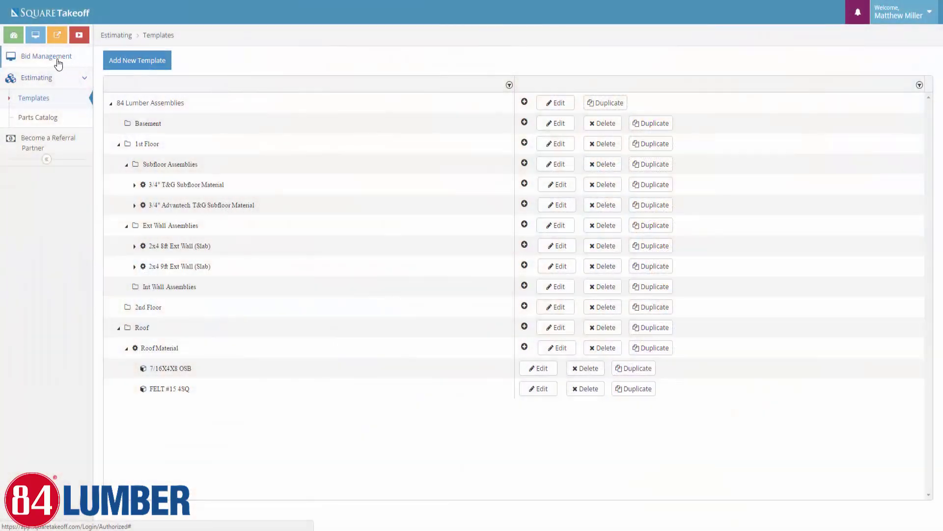
Start a takeoff for the Demo Project from the bid calendar and open its Floor Plan page
{"action": "left_click", "coordinate": [58, 59]}
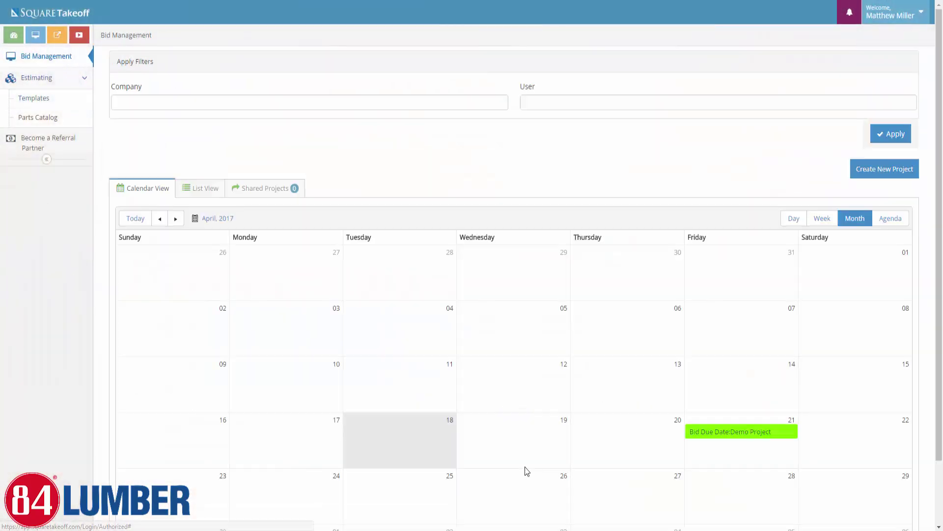
{"action": "left_click", "coordinate": [723, 435]}
{"action": "scroll", "coordinate": [725, 435], "scroll_direction": "down", "scroll_amount": 1}
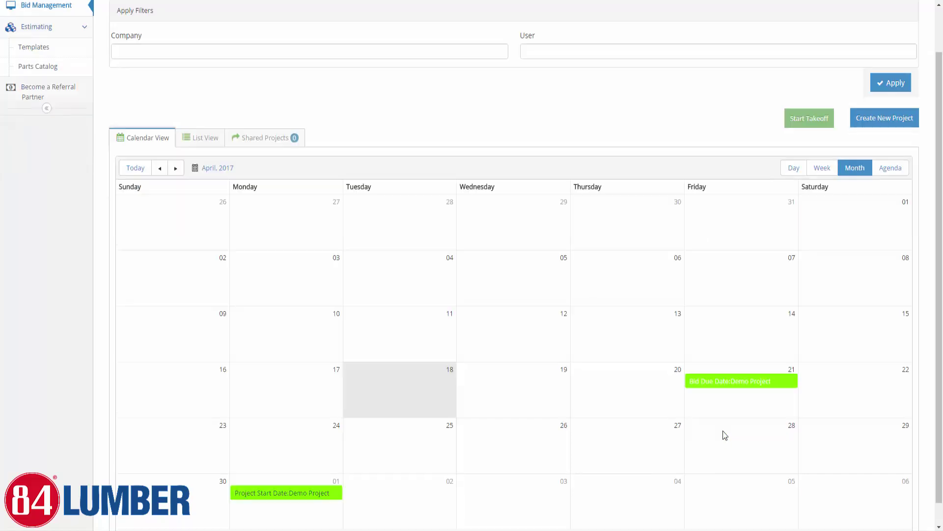
{"action": "left_click", "coordinate": [820, 124]}
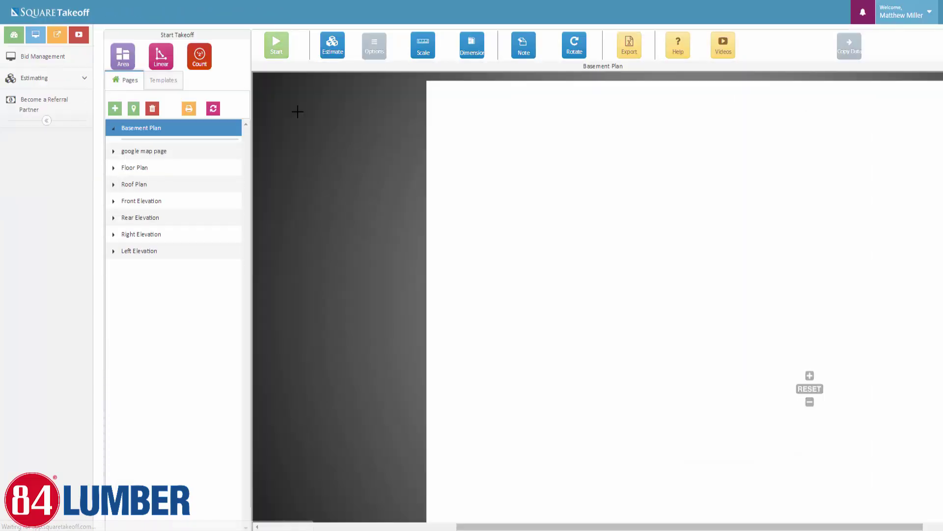
{"action": "left_click", "coordinate": [150, 167]}
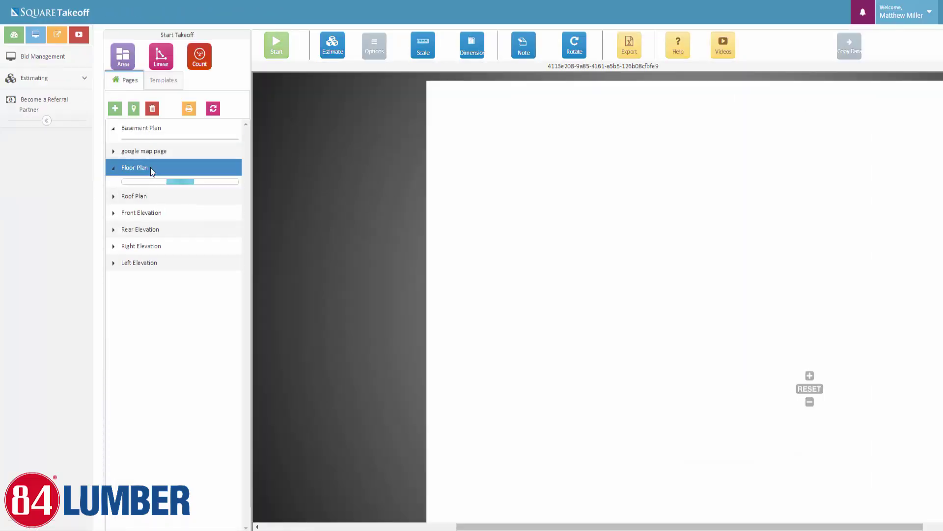
Hide the Int Doors, 2x6 Ext Wall and 2x4 Int Wall markups, then select Total Floor Plan
{"action": "scroll", "coordinate": [795, 321], "scroll_direction": "up", "scroll_amount": 1}
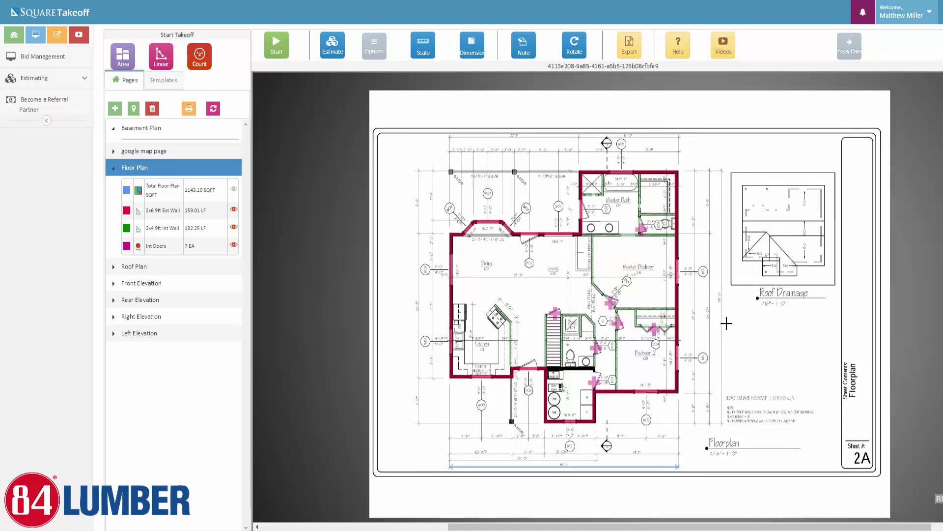
{"action": "scroll", "coordinate": [688, 275], "scroll_direction": "up", "scroll_amount": 2}
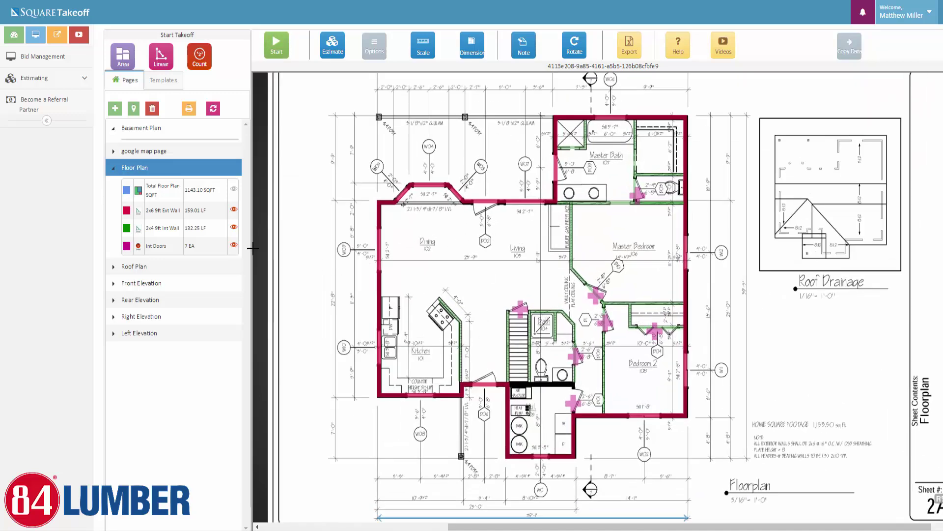
{"action": "left_click", "coordinate": [234, 247]}
{"action": "left_click", "coordinate": [234, 209]}
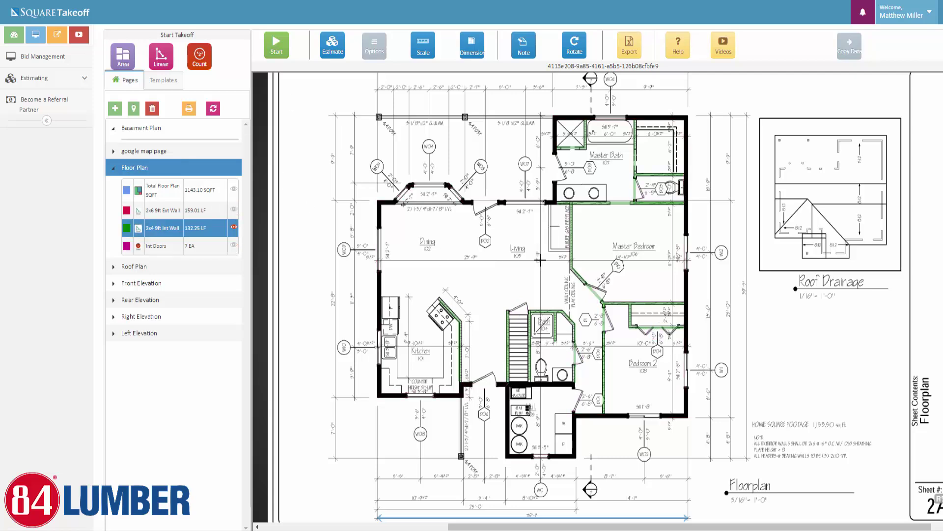
{"action": "left_click", "coordinate": [234, 227]}
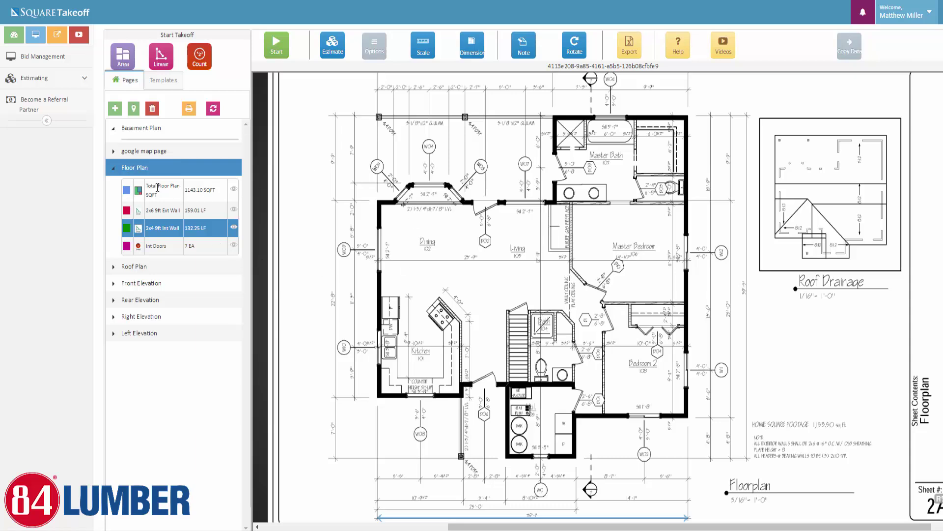
{"action": "left_click", "coordinate": [158, 187]}
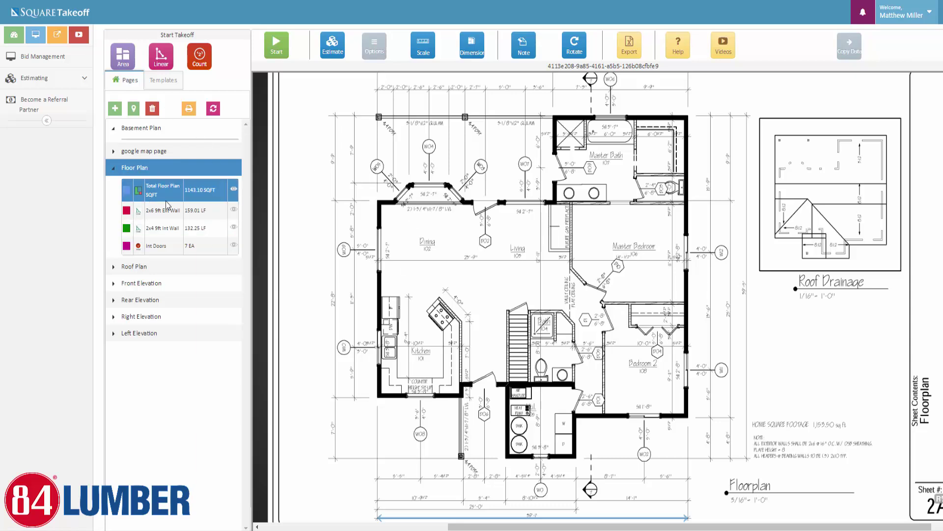
Delete the Total Floor Plan and 2x6 9ft Ext Wall measurements, confirming each with 'yes'
{"action": "left_click", "coordinate": [153, 109]}
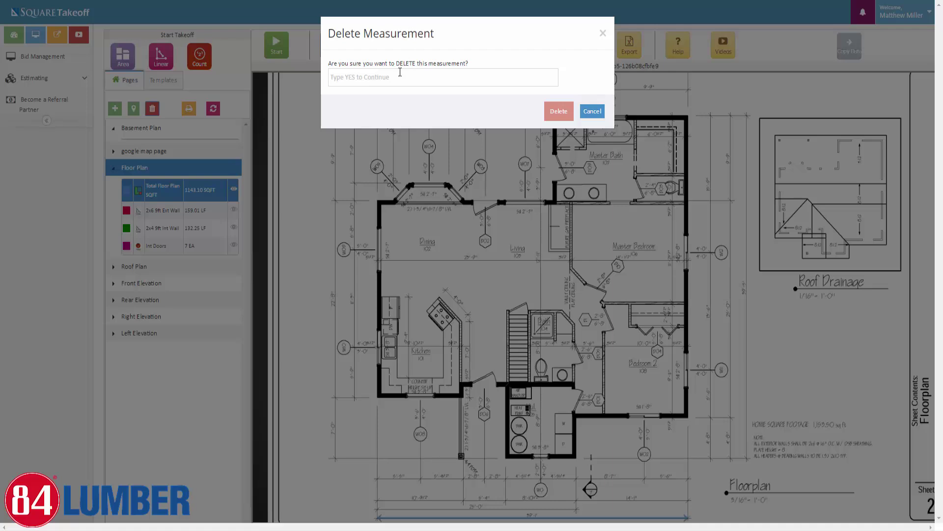
{"action": "left_click", "coordinate": [375, 78]}
{"action": "type", "text": "yes"}
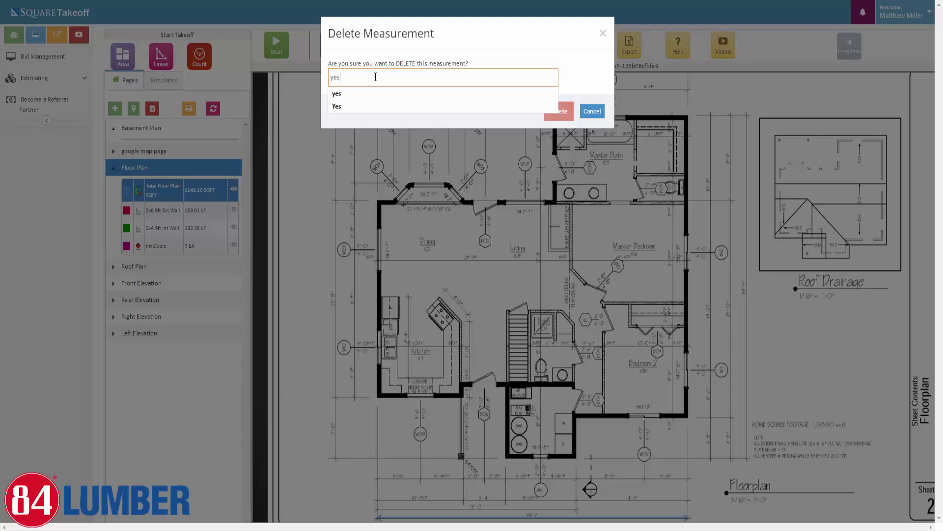
{"action": "left_click", "coordinate": [570, 112]}
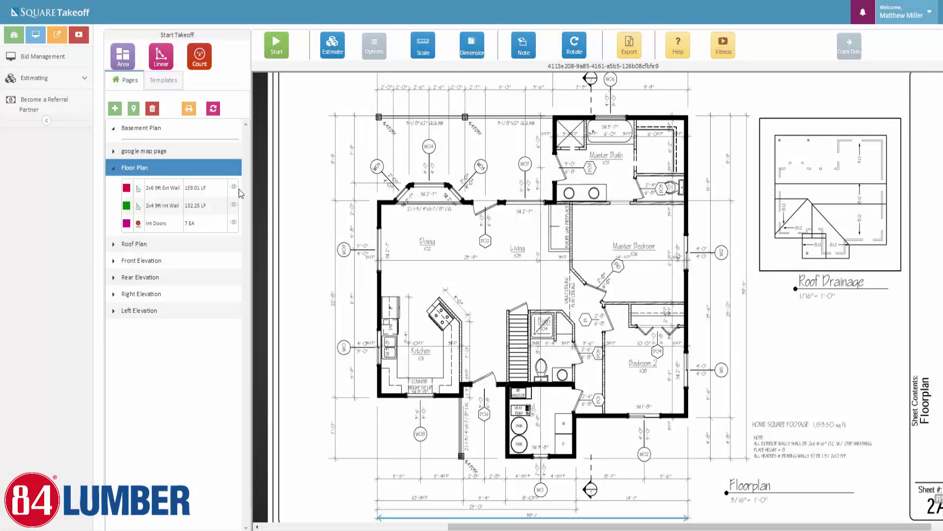
{"action": "left_click", "coordinate": [166, 188]}
{"action": "left_click", "coordinate": [152, 108]}
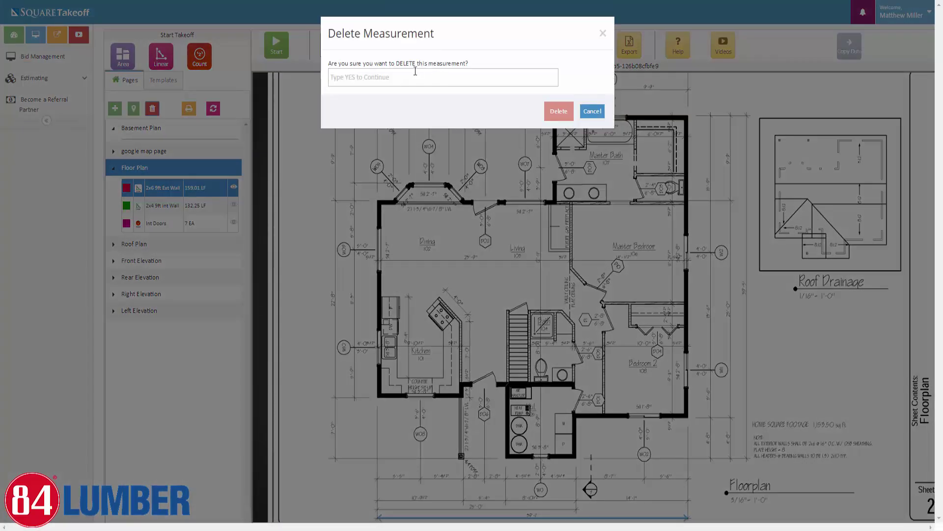
{"action": "left_click", "coordinate": [412, 76]}
{"action": "type", "text": "yes"}
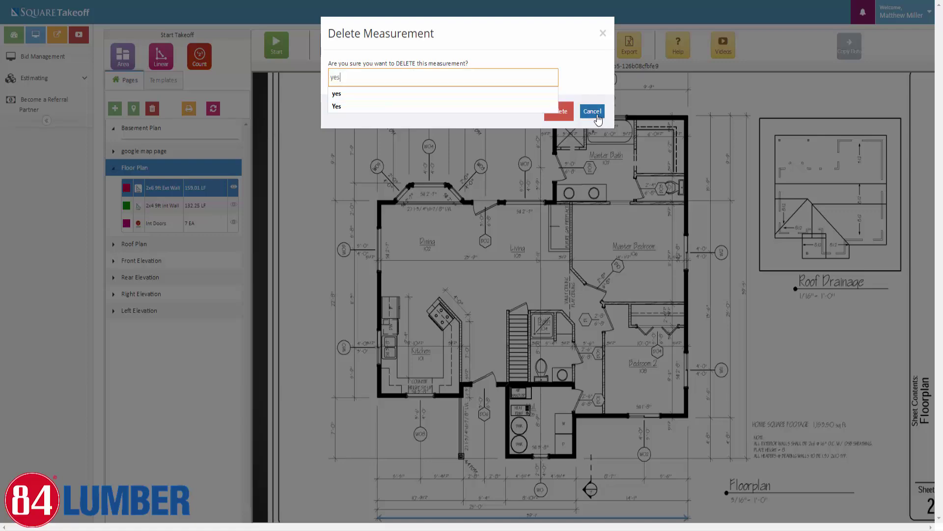
{"action": "left_click", "coordinate": [561, 112]}
Delete the 2x4 9ft Int Wall and Int Doors (7 EA) measurements, confirming each with 'yes'
{"action": "left_click", "coordinate": [168, 190]}
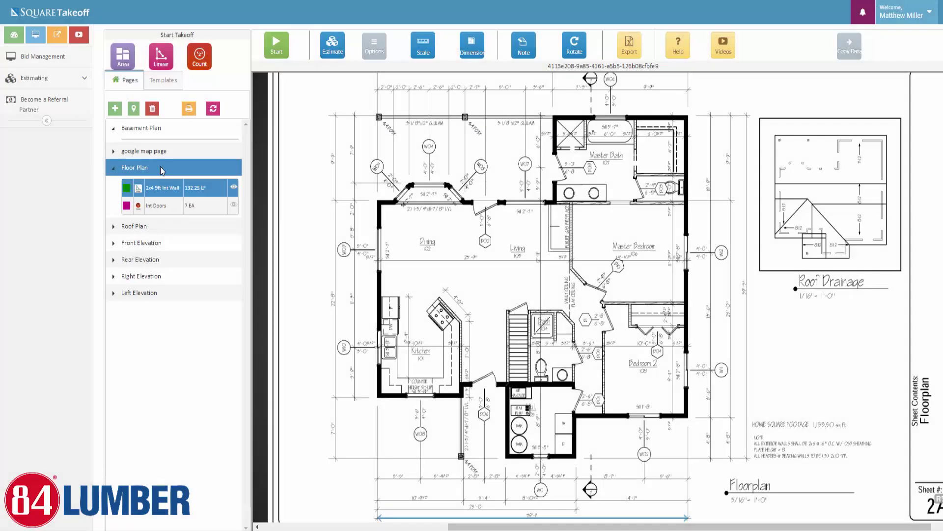
{"action": "left_click", "coordinate": [152, 108]}
{"action": "left_click", "coordinate": [432, 84]}
{"action": "type", "text": "y"}
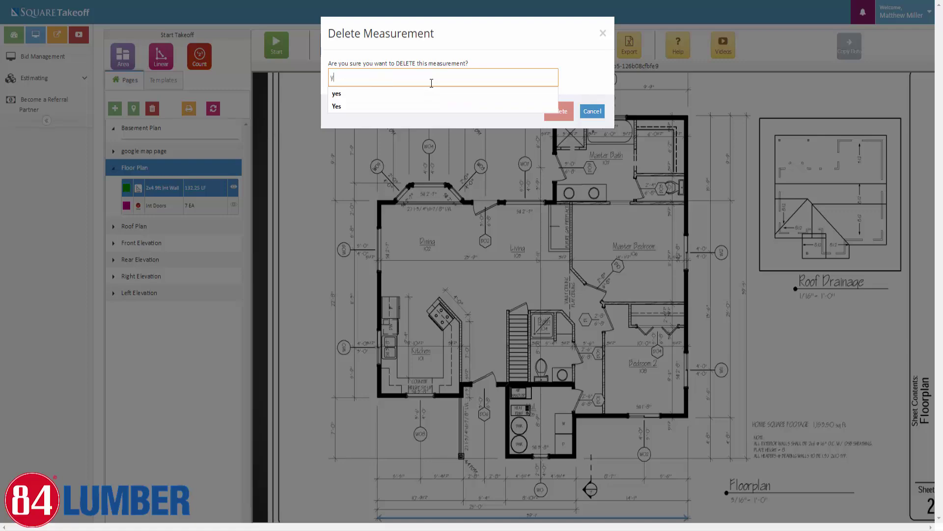
{"action": "type", "text": "es"}
{"action": "left_click", "coordinate": [559, 112]}
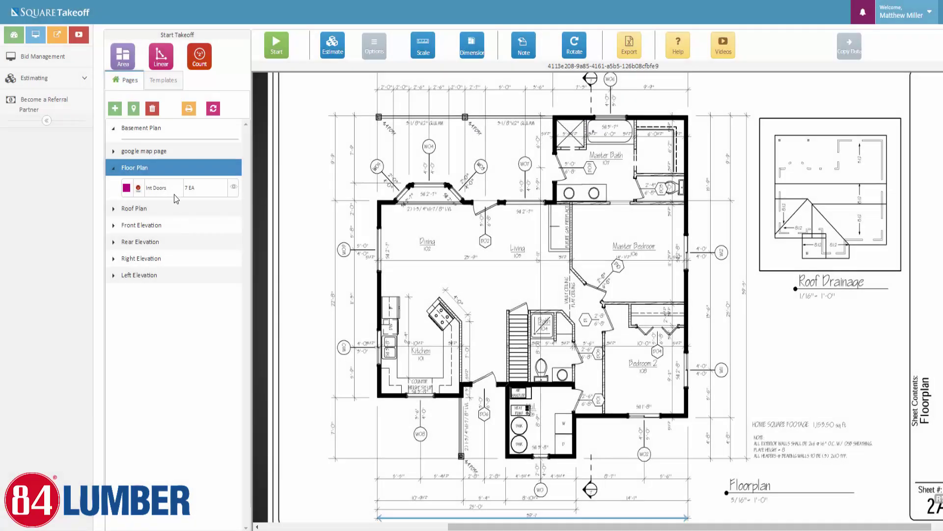
{"action": "left_click", "coordinate": [152, 108]}
{"action": "left_click", "coordinate": [398, 80]}
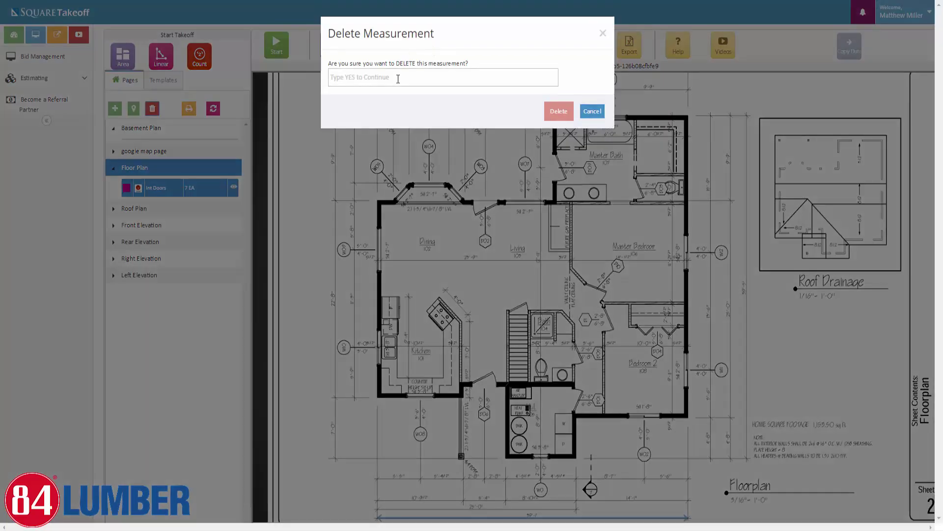
{"action": "type", "text": "yes"}
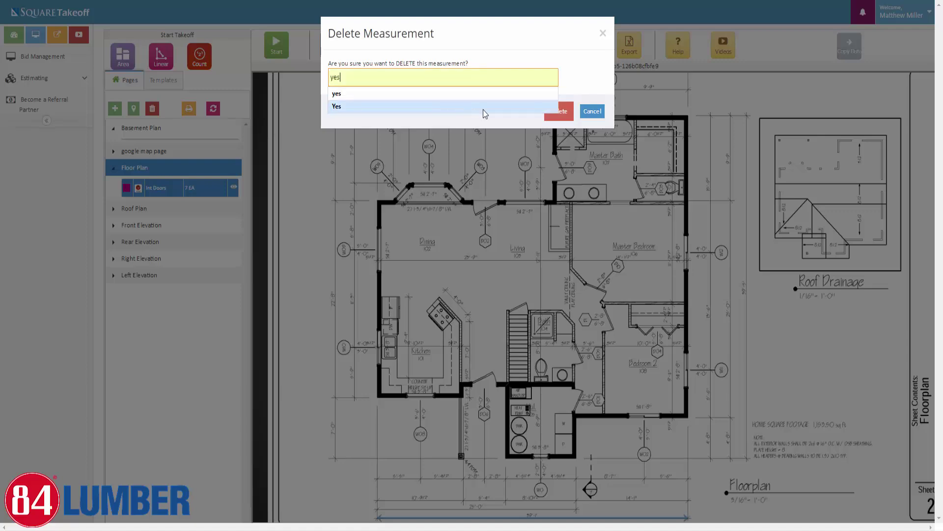
{"action": "left_click", "coordinate": [483, 109]}
{"action": "left_click", "coordinate": [566, 109]}
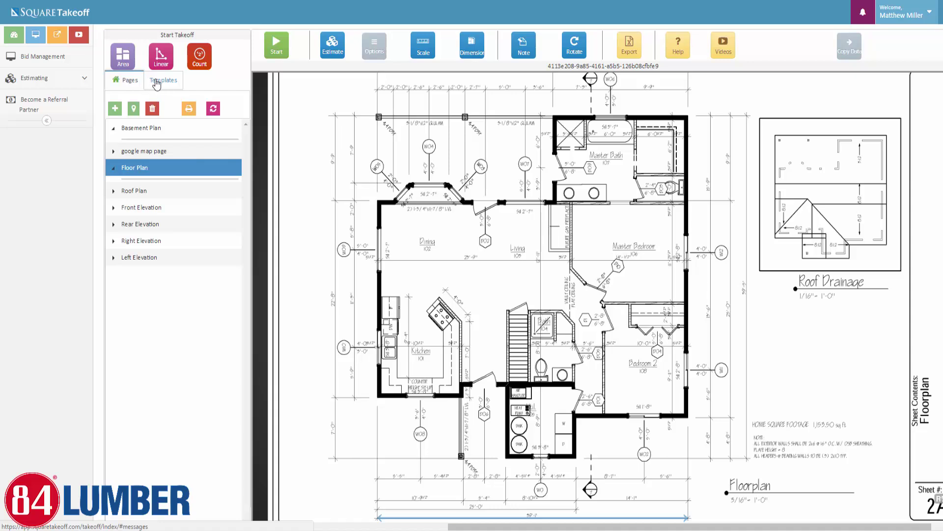
Show the 84 Demo Templates group on the Templates tab and expand 84 Lumber Assemblies
{"action": "left_click", "coordinate": [167, 86]}
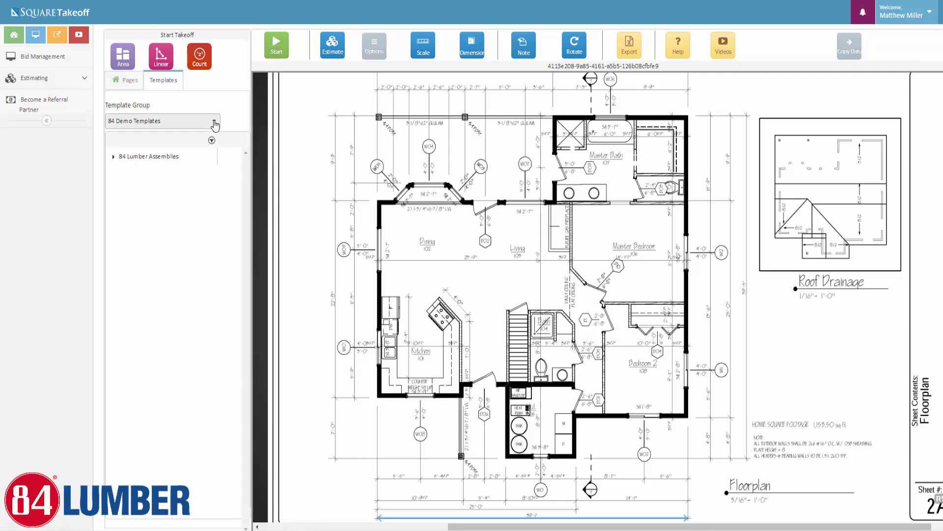
{"action": "left_click", "coordinate": [215, 125]}
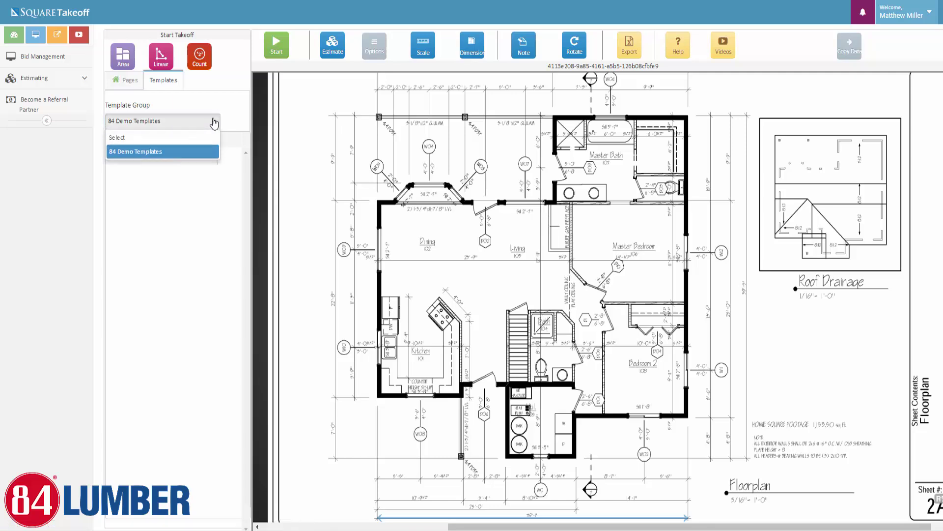
{"action": "left_click", "coordinate": [124, 154]}
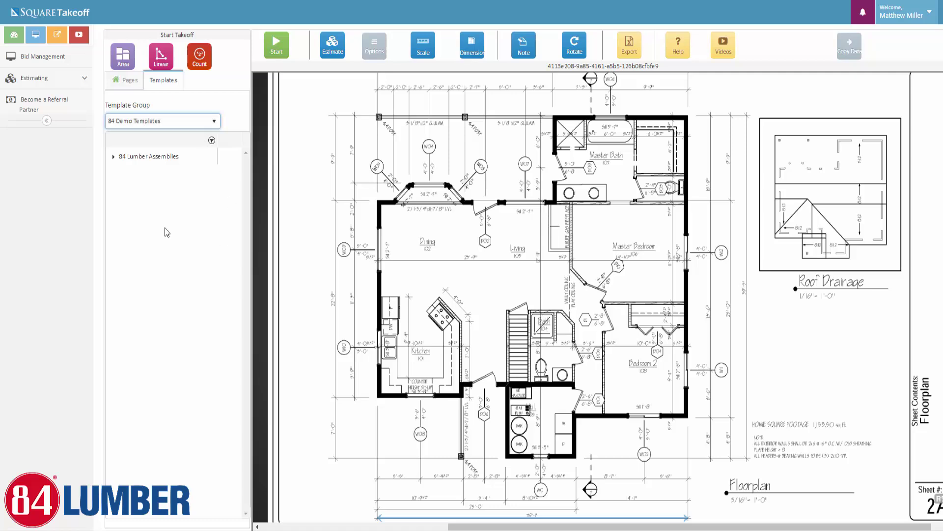
{"action": "left_click", "coordinate": [113, 158]}
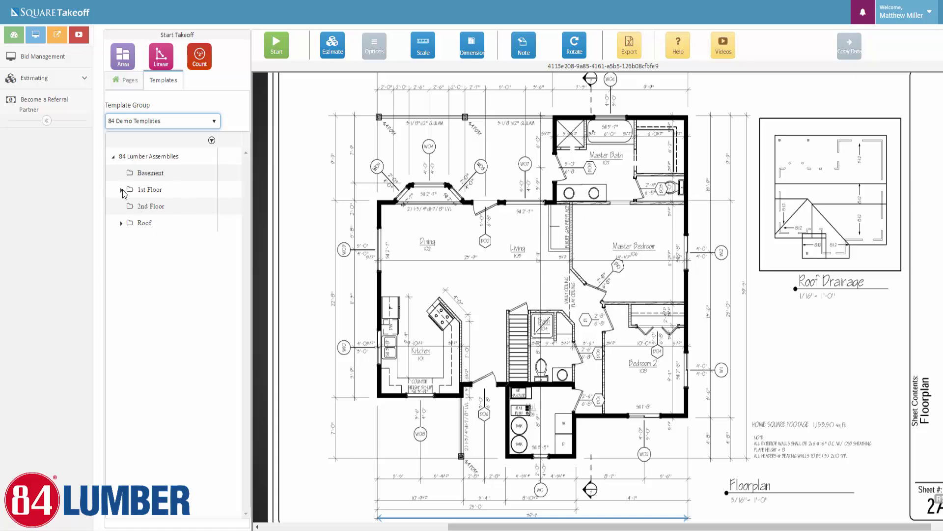
Expand 1st Floor and then Subfloor Assemblies to list the 3/4" T&G and Advantech subfloor materials
{"action": "left_click", "coordinate": [122, 190]}
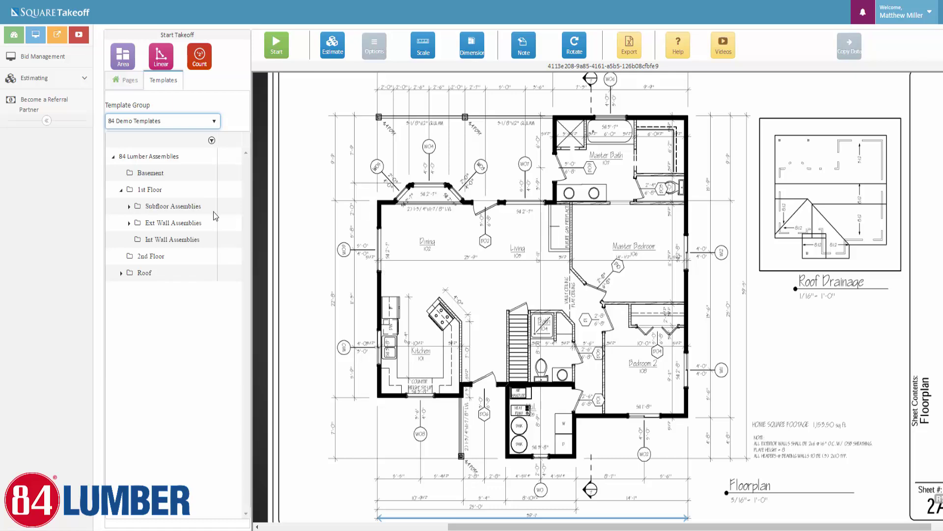
{"action": "left_click", "coordinate": [129, 207]}
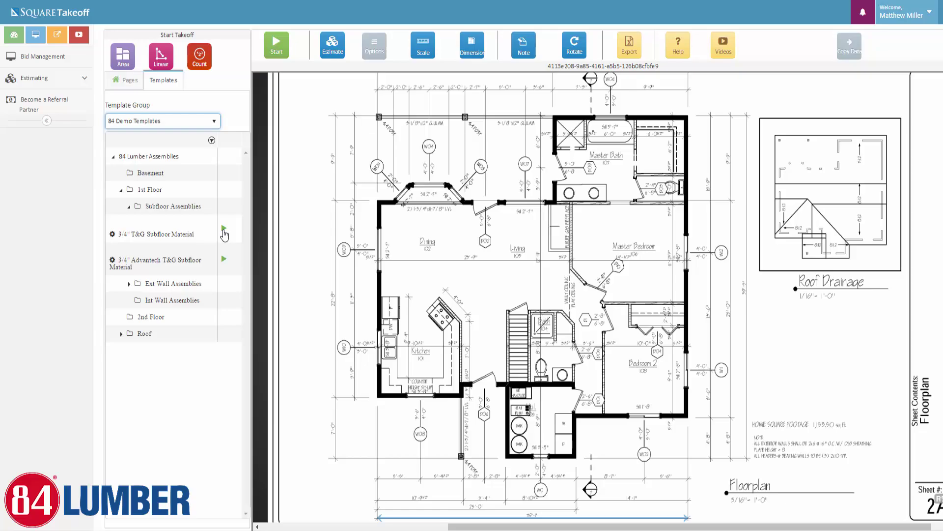
Start a coral area takeoff using the 3/4" T&G Subfloor Material assembly
{"action": "left_click", "coordinate": [224, 233]}
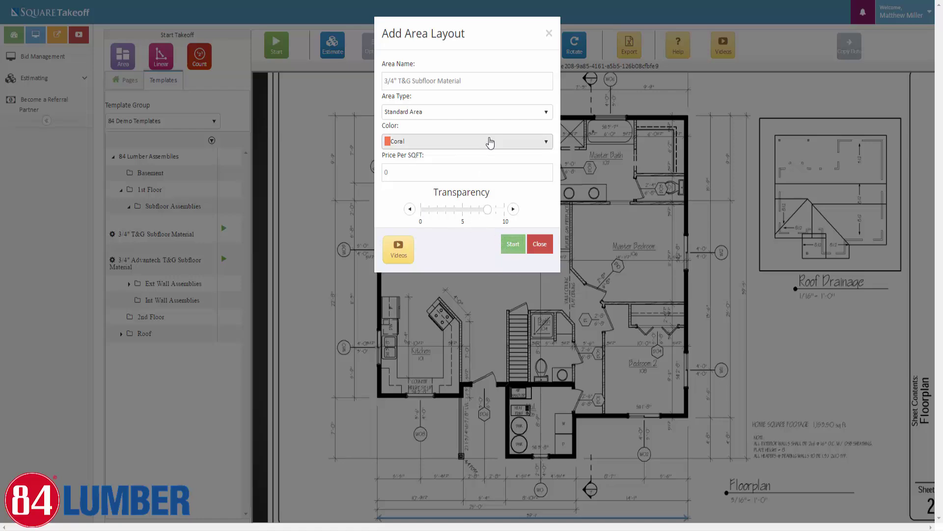
{"action": "left_click", "coordinate": [515, 253]}
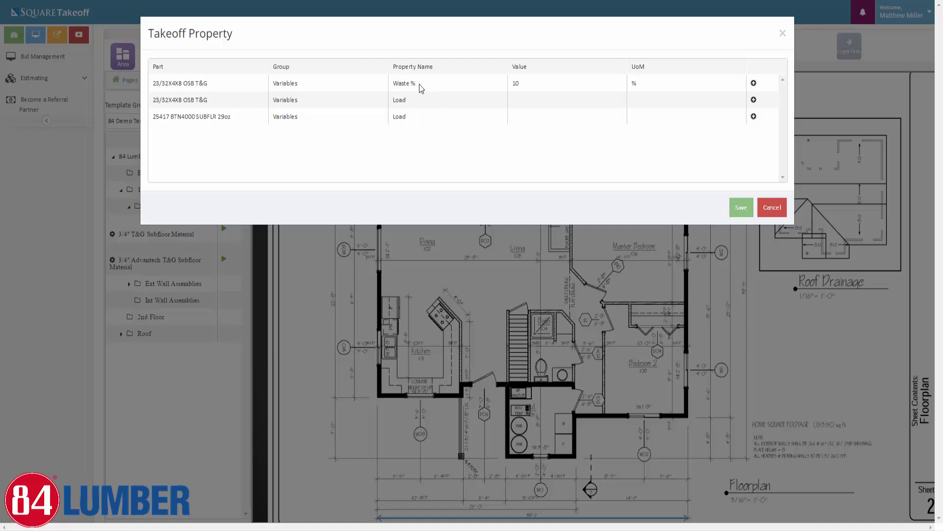
Change the OSB T&G waste percentage from 10 to 8
{"action": "left_click", "coordinate": [754, 83]}
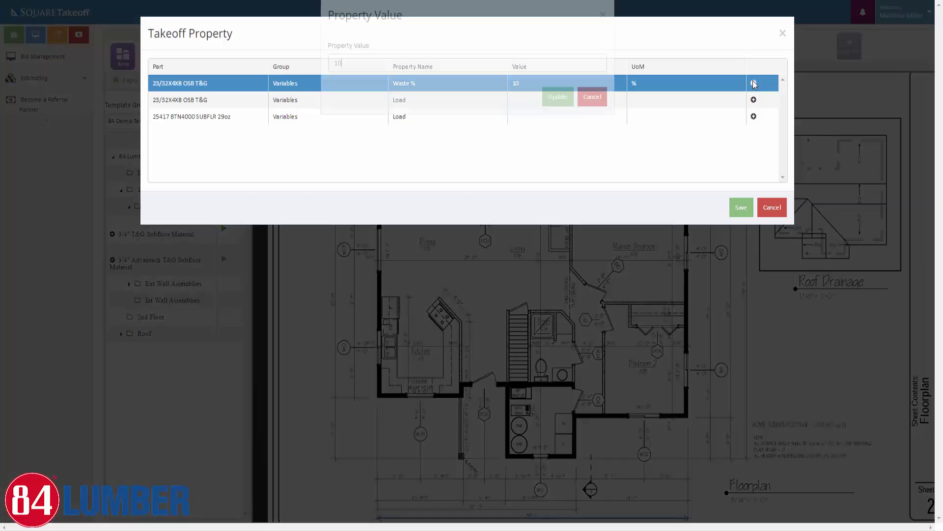
{"action": "left_click_drag", "start_coordinate": [375, 78], "coordinate": [288, 76]}
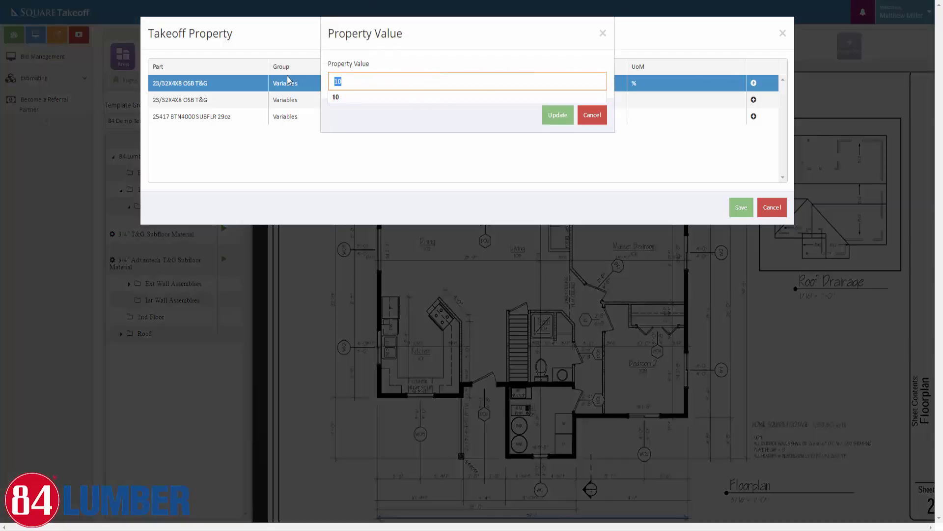
{"action": "type", "text": "8"}
{"action": "left_click", "coordinate": [461, 113]}
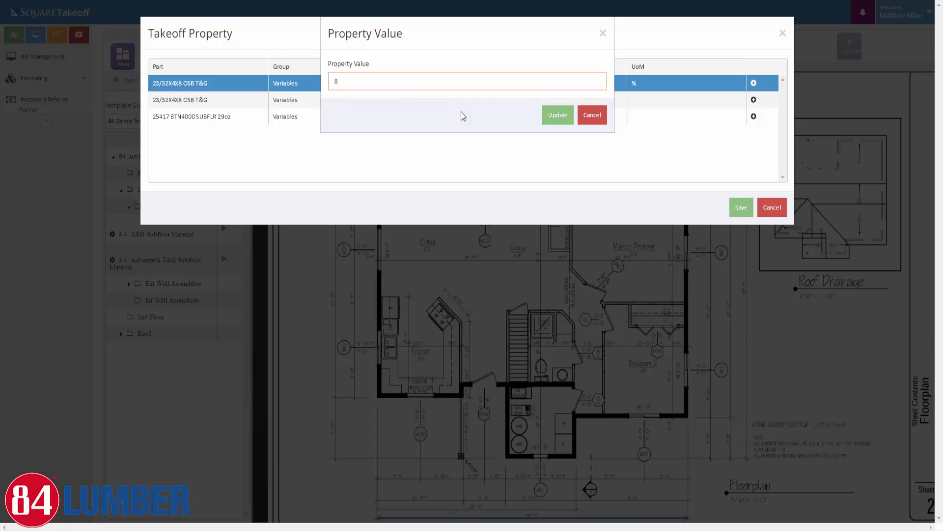
{"action": "left_click", "coordinate": [553, 120]}
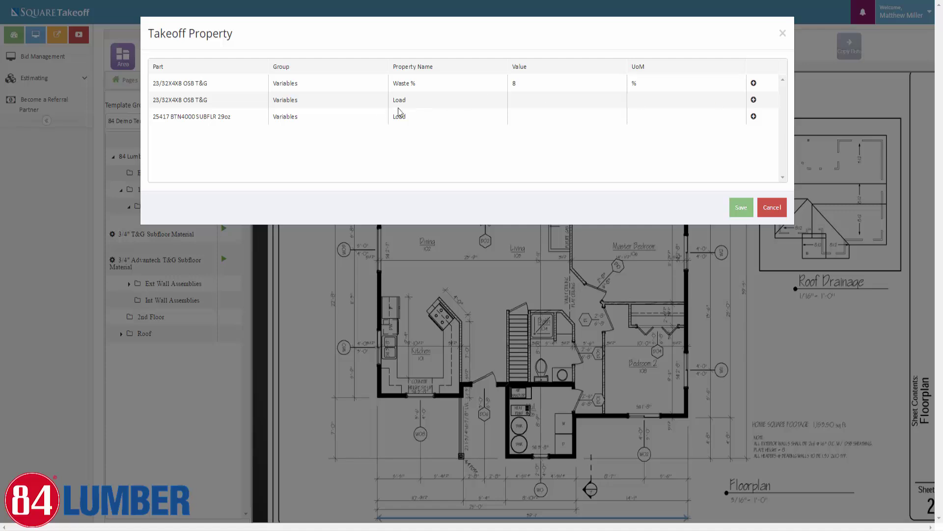
Set the OSB T&G sheathing Load to 006 - 1st Floor Subfloor Framing
{"action": "left_click", "coordinate": [754, 99]}
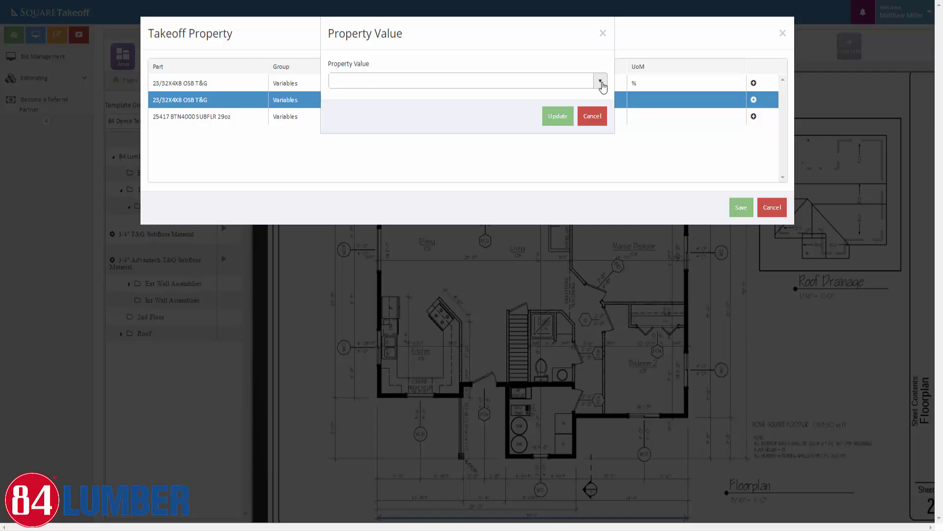
{"action": "left_click", "coordinate": [600, 82]}
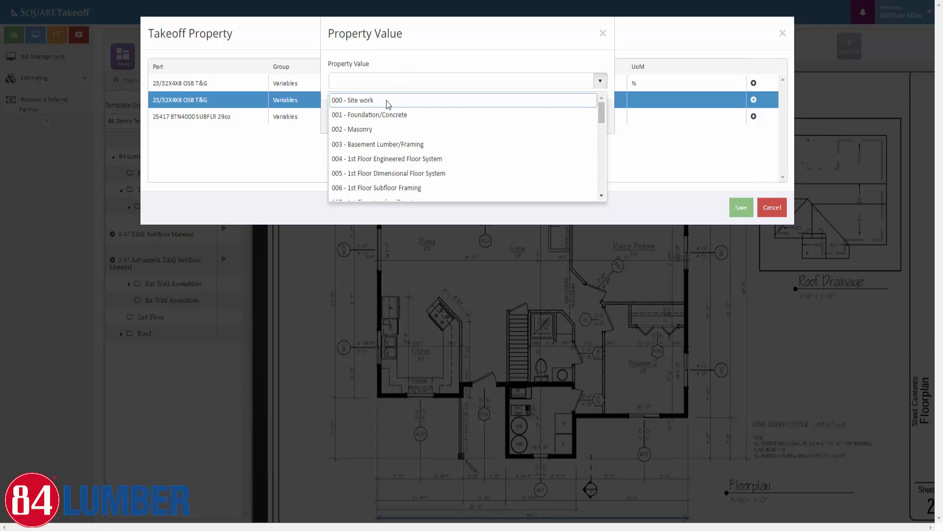
{"action": "scroll", "coordinate": [393, 138], "scroll_direction": "down", "scroll_amount": 2}
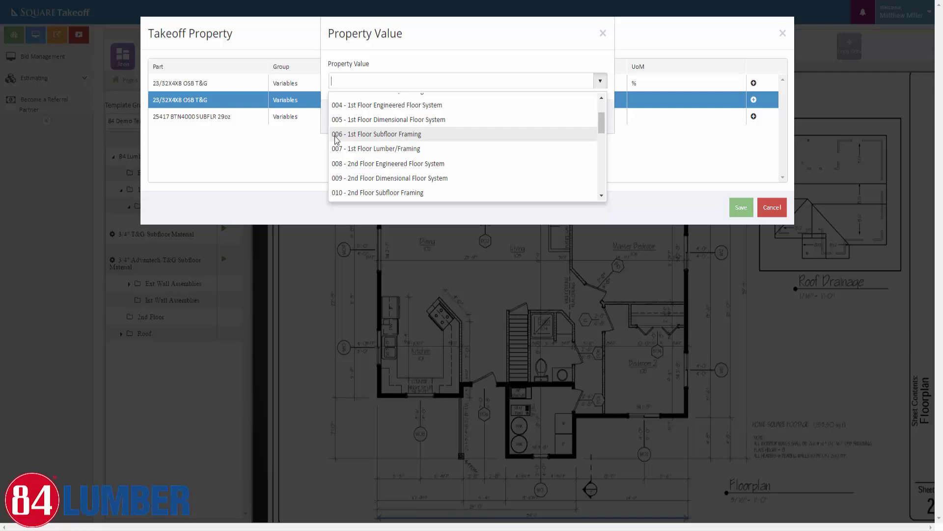
{"action": "left_click", "coordinate": [382, 134]}
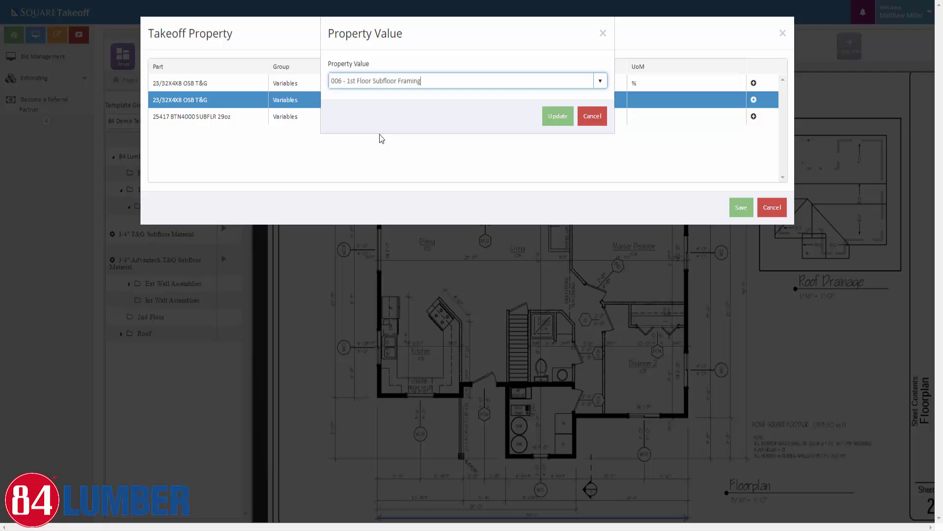
{"action": "left_click", "coordinate": [555, 117]}
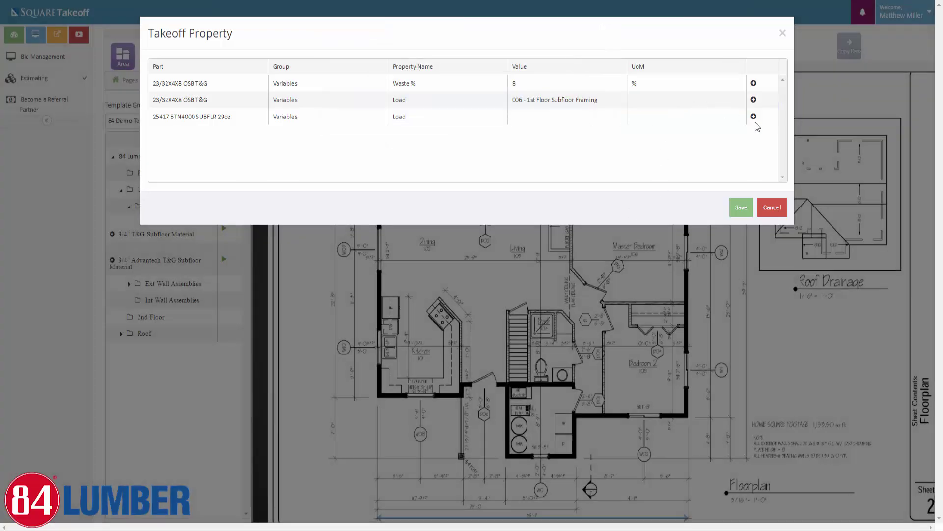
Set the BTN4000 subfloor adhesive Load to 006 - 1st Floor Subfloor Framing
{"action": "left_click", "coordinate": [754, 117]}
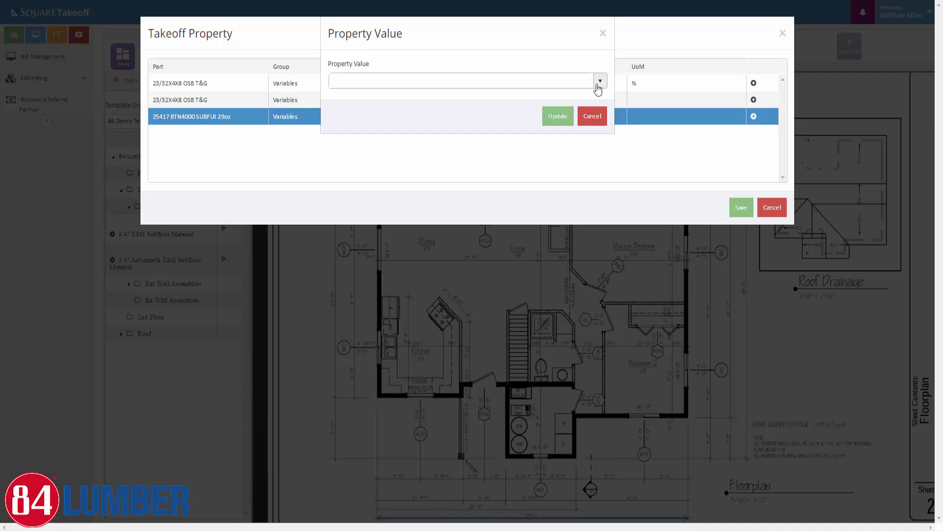
{"action": "left_click", "coordinate": [598, 82]}
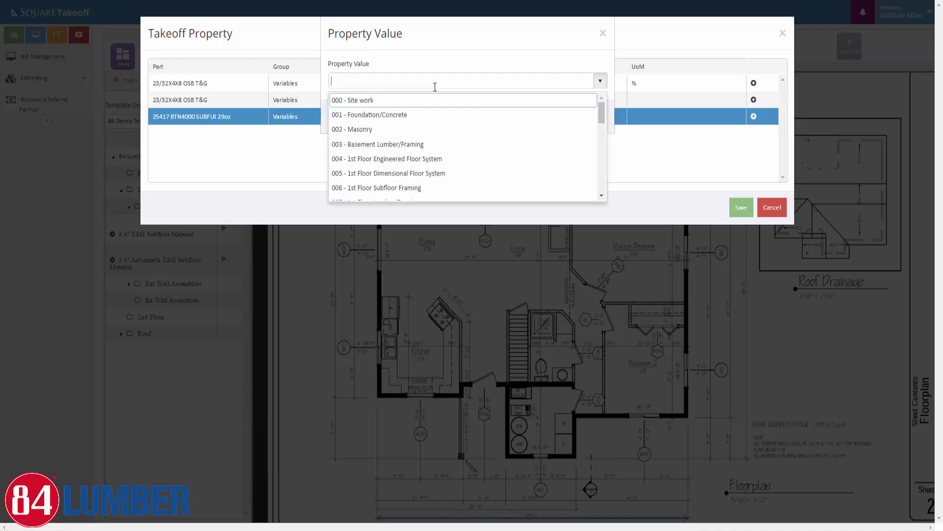
{"action": "left_click", "coordinate": [397, 188]}
{"action": "left_click", "coordinate": [549, 123]}
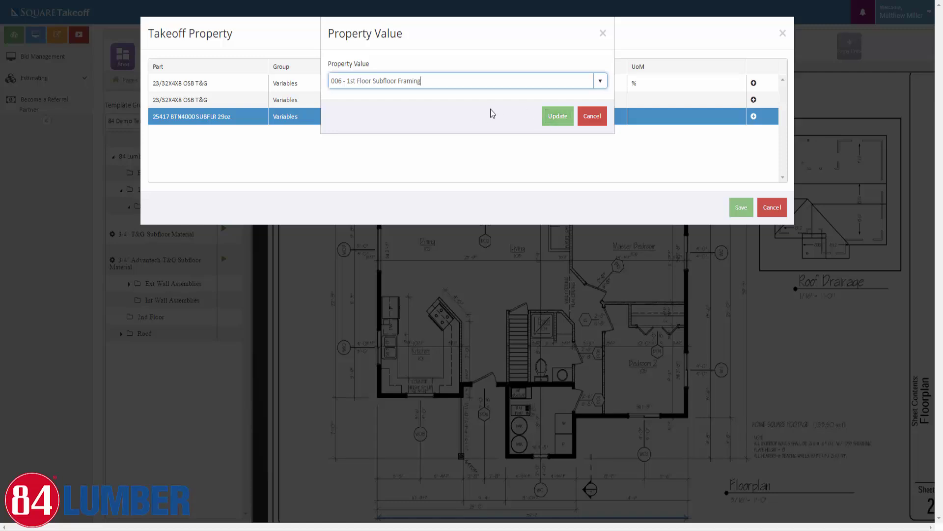
{"action": "left_click", "coordinate": [554, 115]}
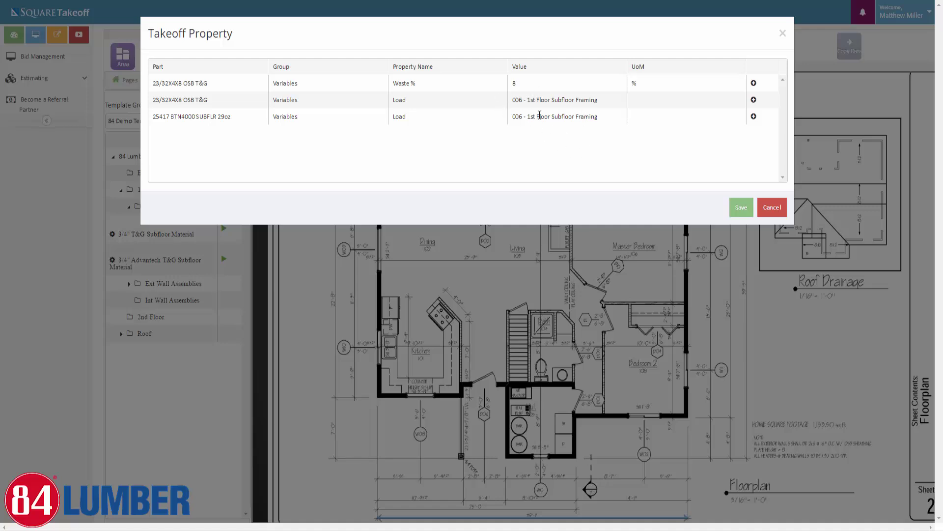
Save the properties and trace the outline across the top walls and down the right side
{"action": "left_click", "coordinate": [741, 207]}
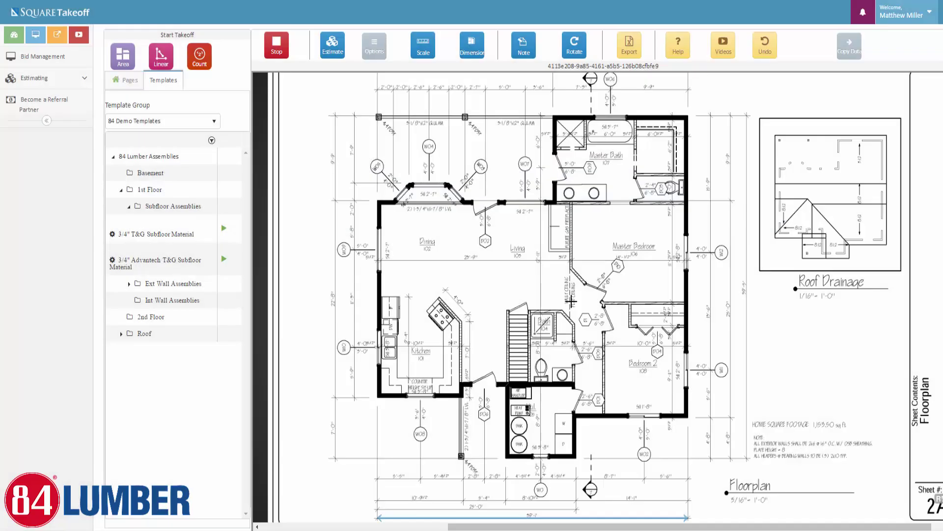
{"action": "left_click", "coordinate": [377, 200]}
{"action": "left_click", "coordinate": [410, 184]}
{"action": "left_click", "coordinate": [449, 183]}
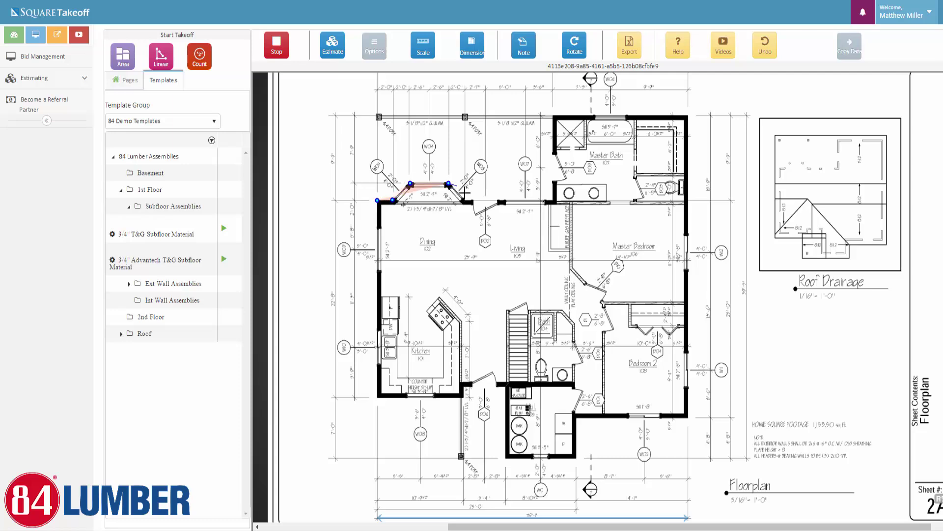
{"action": "left_click", "coordinate": [464, 200]}
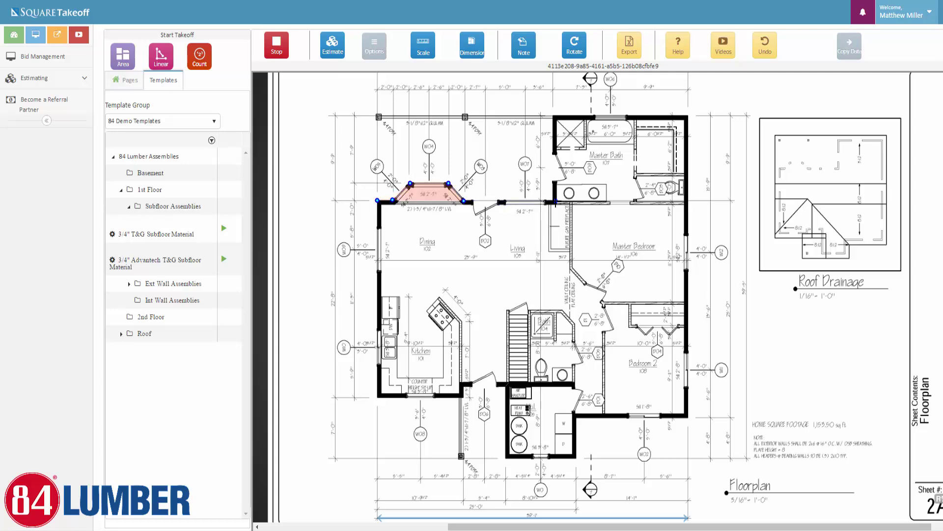
{"action": "left_click", "coordinate": [555, 201]}
{"action": "left_click", "coordinate": [555, 115]}
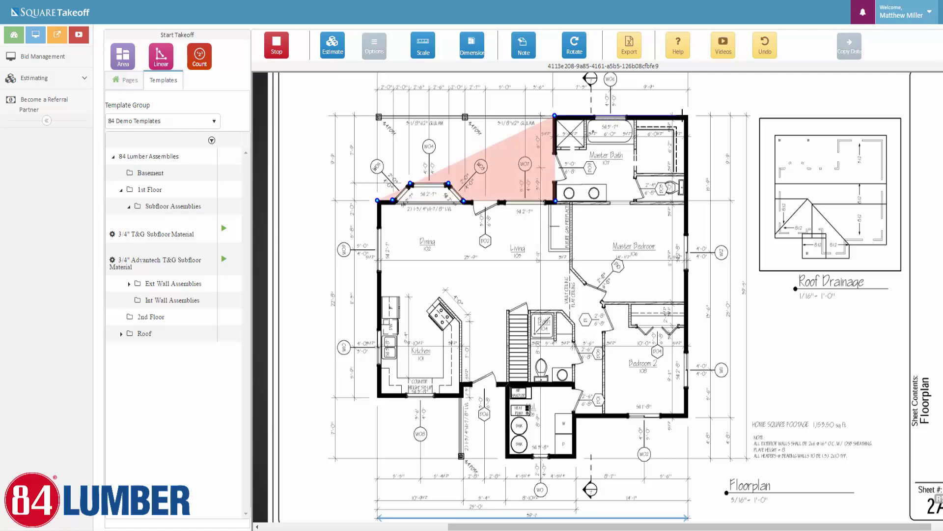
{"action": "left_click", "coordinate": [687, 116]}
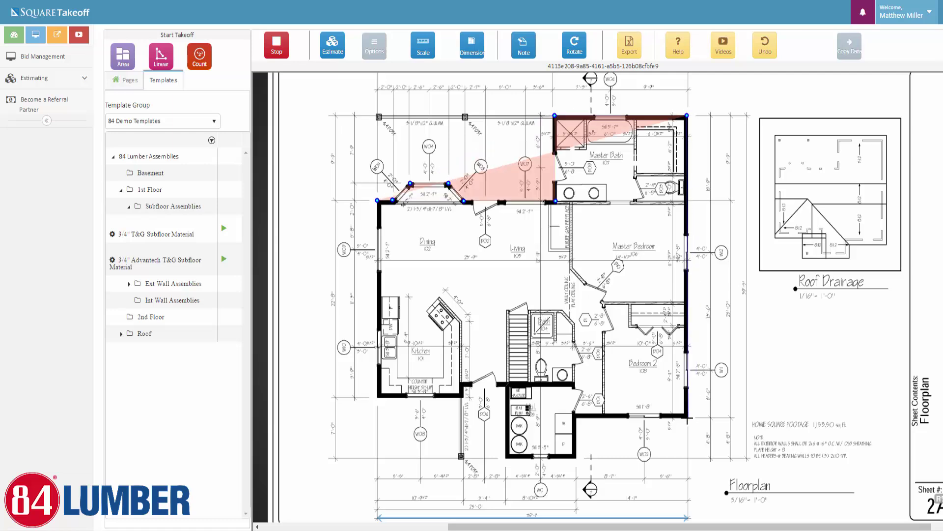
{"action": "left_click", "coordinate": [687, 417]}
Trace the bottom outer walls around the bathroom, kitchen and entry
{"action": "left_click", "coordinate": [576, 418]}
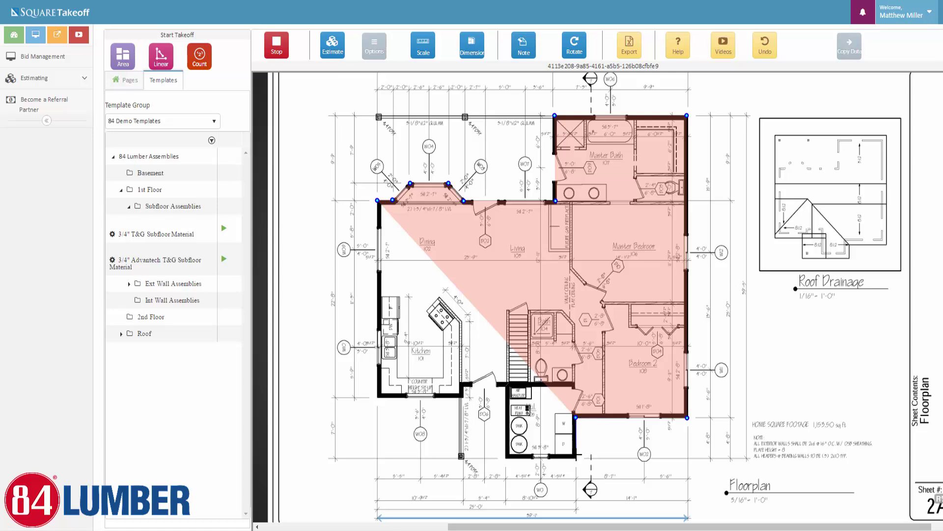
{"action": "left_click", "coordinate": [575, 457]}
{"action": "left_click", "coordinate": [506, 459]}
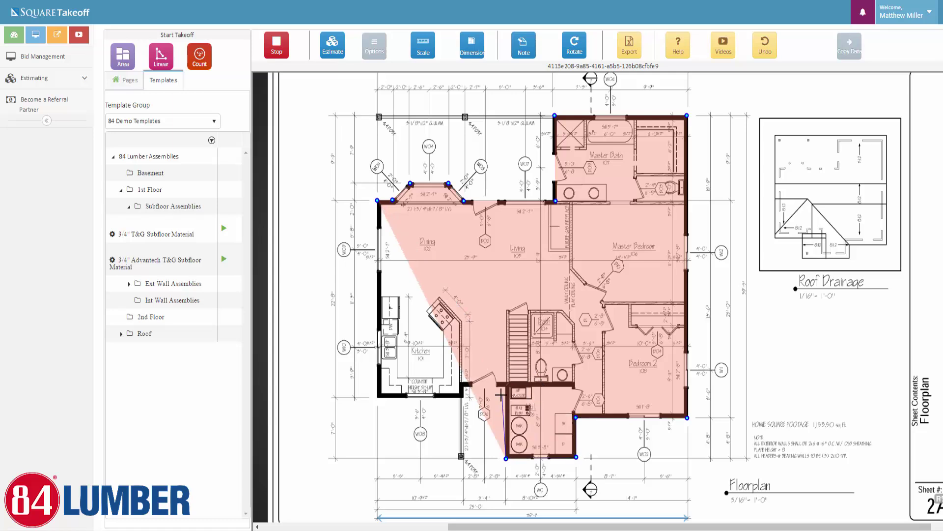
{"action": "left_click", "coordinate": [506, 388]}
{"action": "left_click", "coordinate": [465, 386]}
{"action": "left_click", "coordinate": [469, 423]}
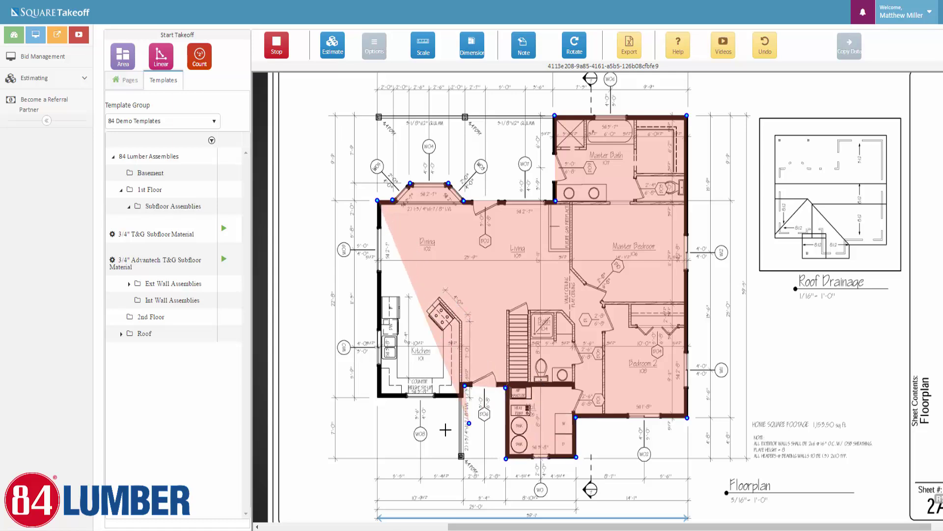
{"action": "left_click", "coordinate": [433, 435]}
{"action": "left_click", "coordinate": [415, 444]}
{"action": "left_click", "coordinate": [404, 485]}
{"action": "left_click", "coordinate": [464, 478]}
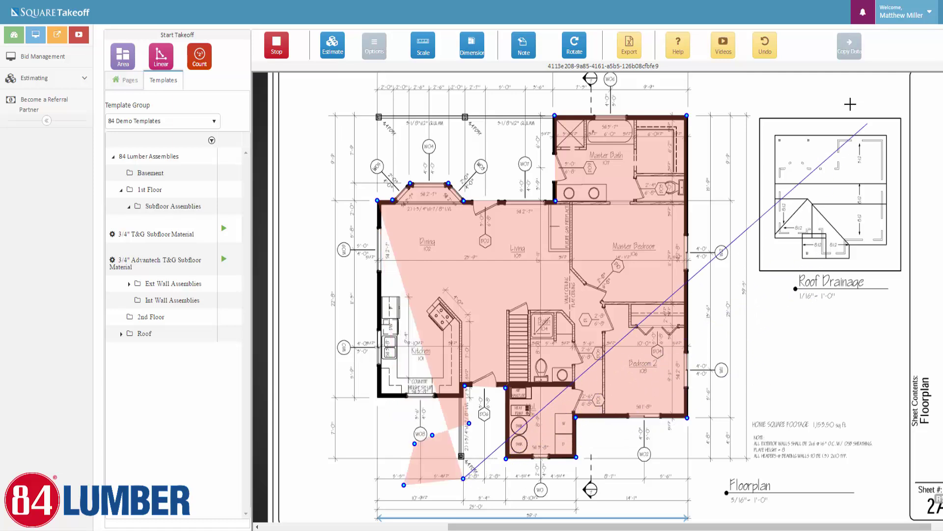
Undo three stray points, close the outline via the kitchen corner, and stop the takeoff
{"action": "left_click", "coordinate": [768, 53]}
{"action": "left_click", "coordinate": [768, 52]}
{"action": "left_click", "coordinate": [768, 52]}
{"action": "left_click", "coordinate": [768, 53]}
{"action": "left_click", "coordinate": [768, 52]}
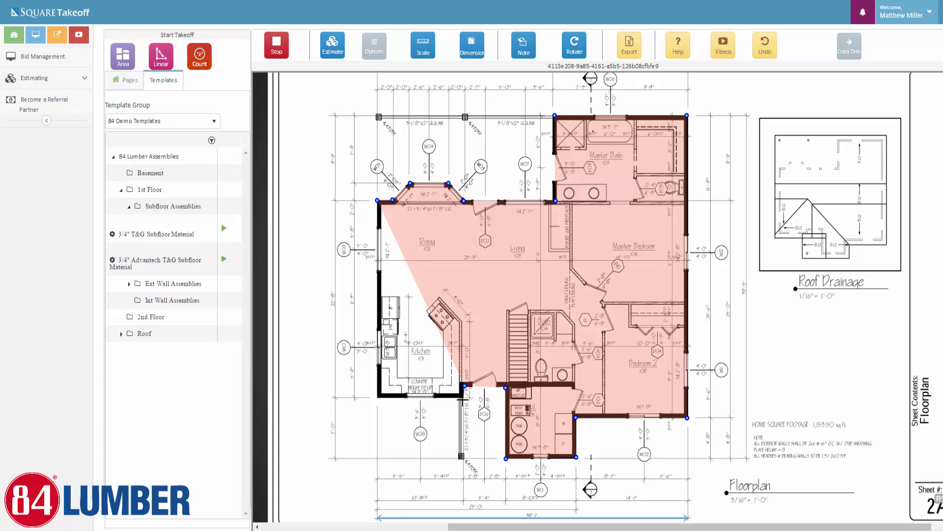
{"action": "left_click", "coordinate": [463, 397]}
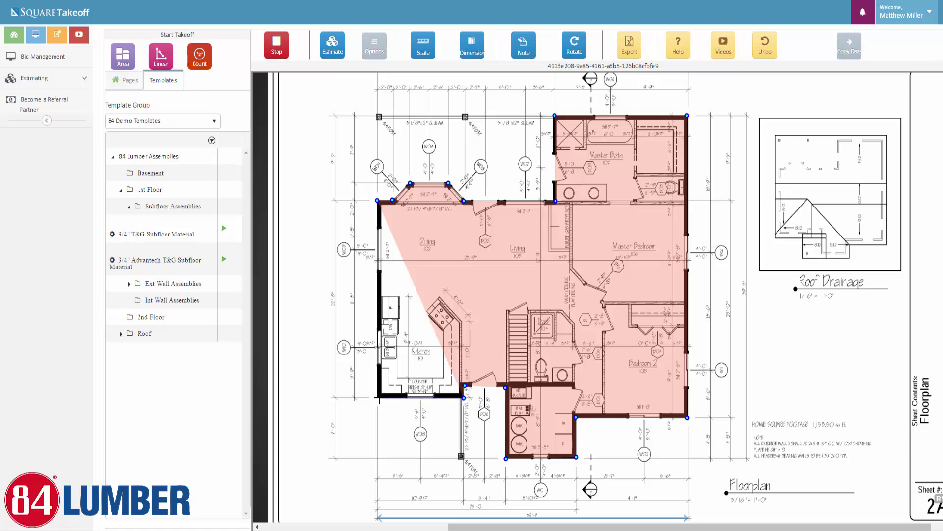
{"action": "left_click", "coordinate": [375, 397]}
{"action": "left_click", "coordinate": [377, 201]}
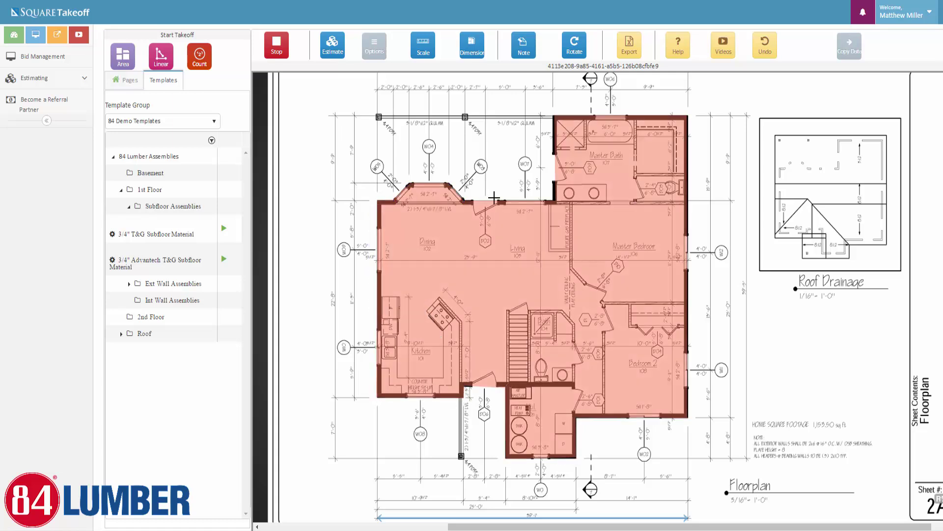
{"action": "left_click", "coordinate": [277, 47]}
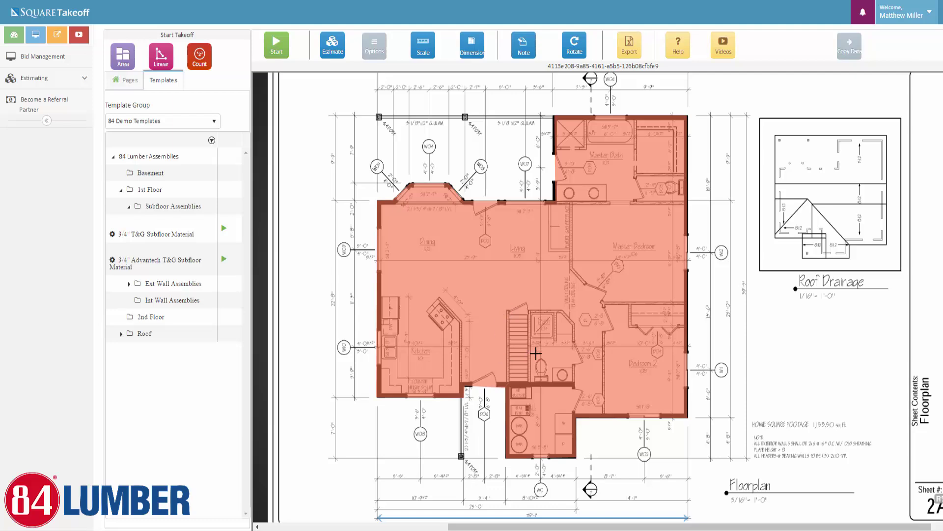
Open the estimate report and expand Floor Plan to show 39 SHT OSB and 14 EA adhesive
{"action": "left_click", "coordinate": [381, 49]}
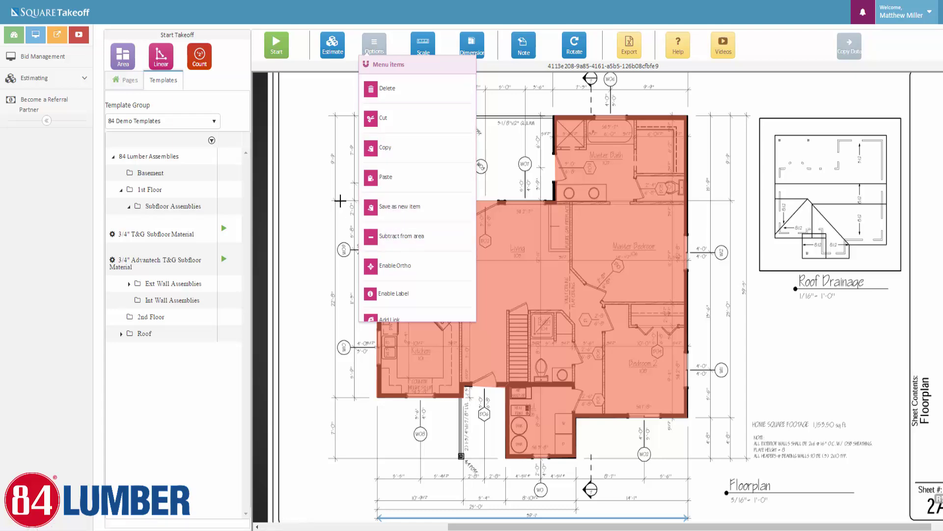
{"action": "left_click", "coordinate": [382, 37]}
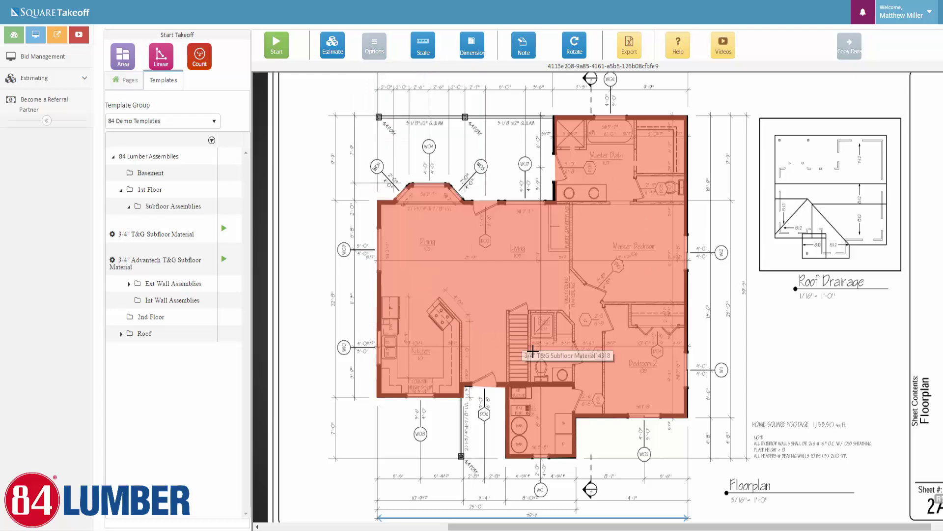
{"action": "left_click", "coordinate": [331, 48]}
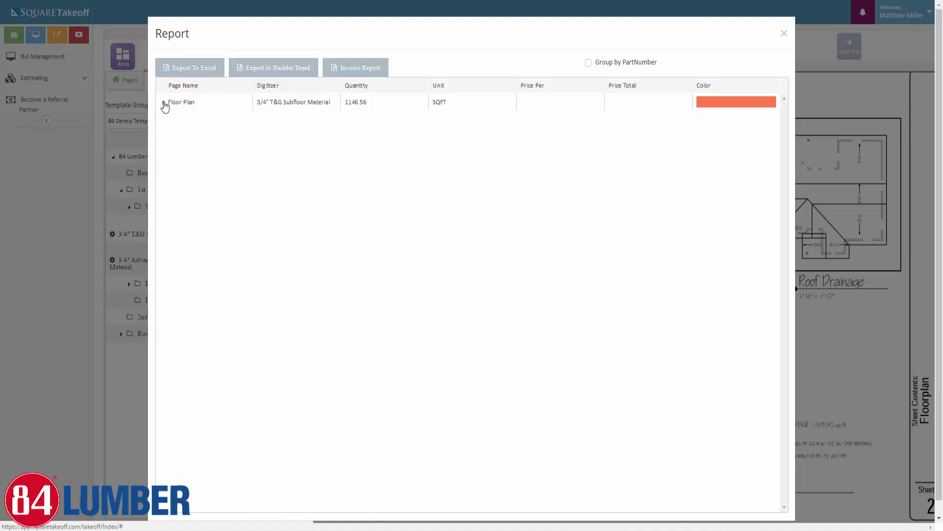
{"action": "left_click", "coordinate": [164, 103]}
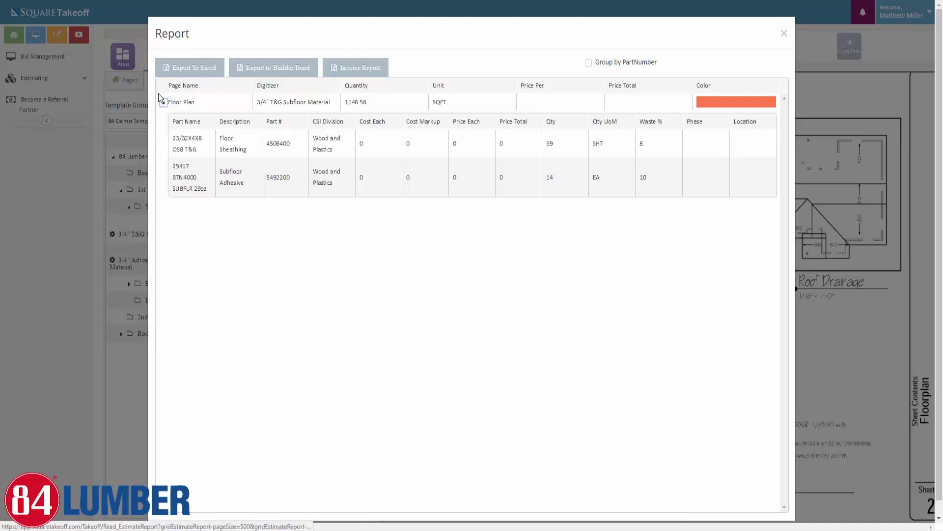
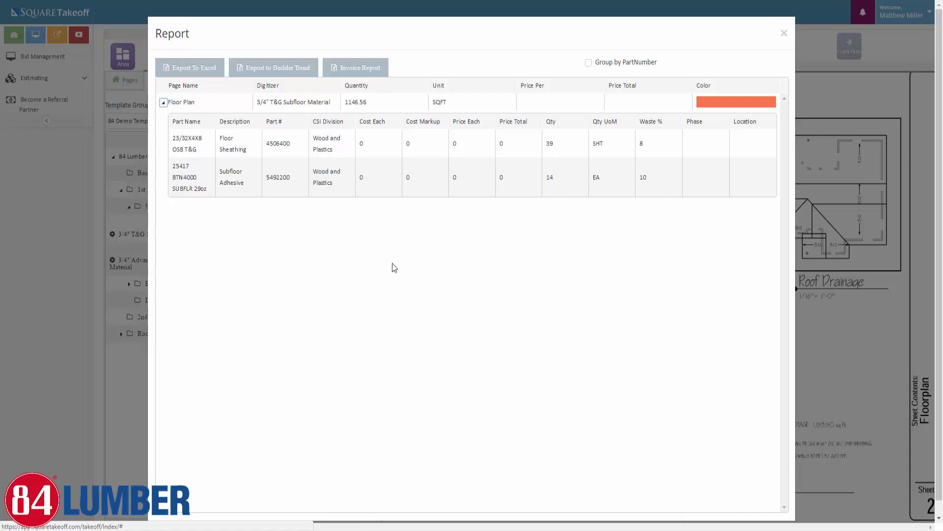
Close the Report to return to the floor plan with its 1146.56 SQFT subfloor takeoff
{"action": "left_click", "coordinate": [784, 33]}
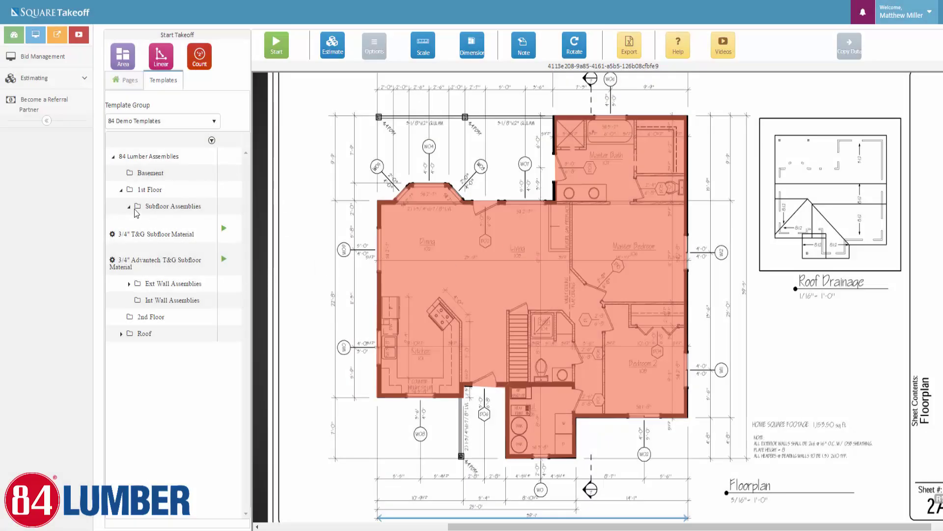
Start a 2x4 8ft Ext Wall (Slab) linear takeoff in FireBrick at transparency 10
{"action": "left_click", "coordinate": [120, 191]}
{"action": "left_click", "coordinate": [121, 191]}
{"action": "left_click", "coordinate": [130, 209]}
{"action": "left_click", "coordinate": [129, 224]}
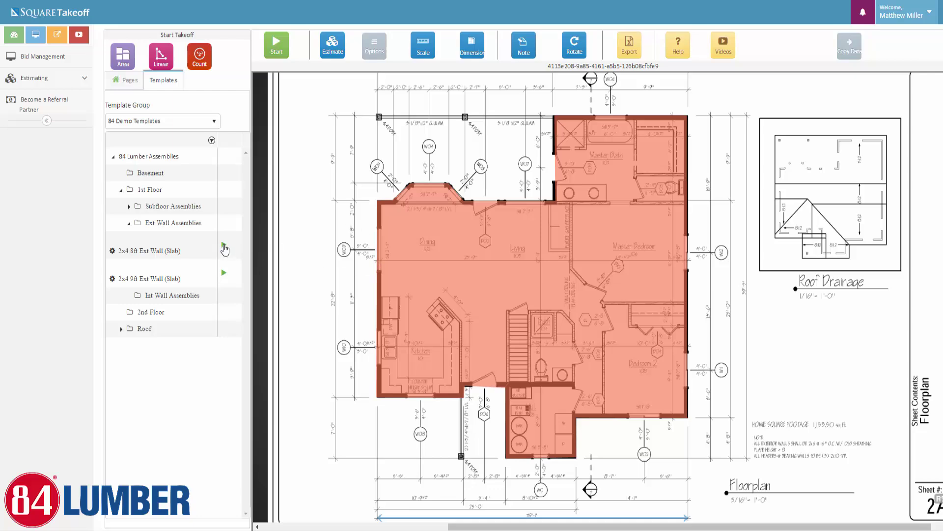
{"action": "left_click", "coordinate": [224, 245]}
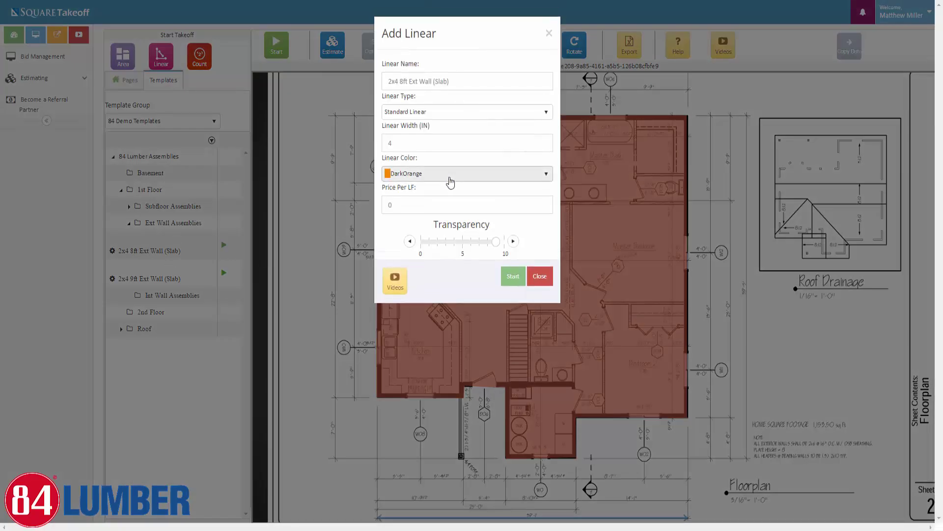
{"action": "left_click", "coordinate": [450, 178]}
{"action": "scroll", "coordinate": [402, 256], "scroll_direction": "down", "scroll_amount": 3}
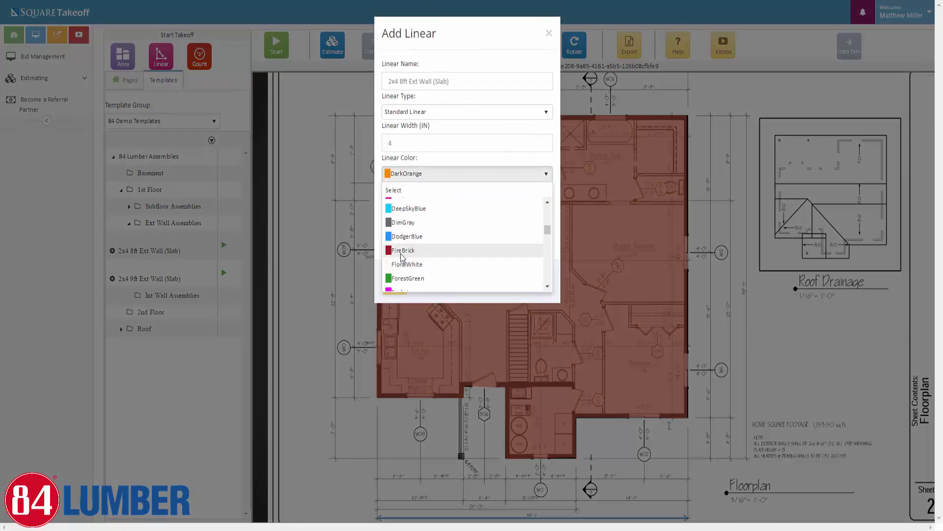
{"action": "left_click", "coordinate": [402, 251]}
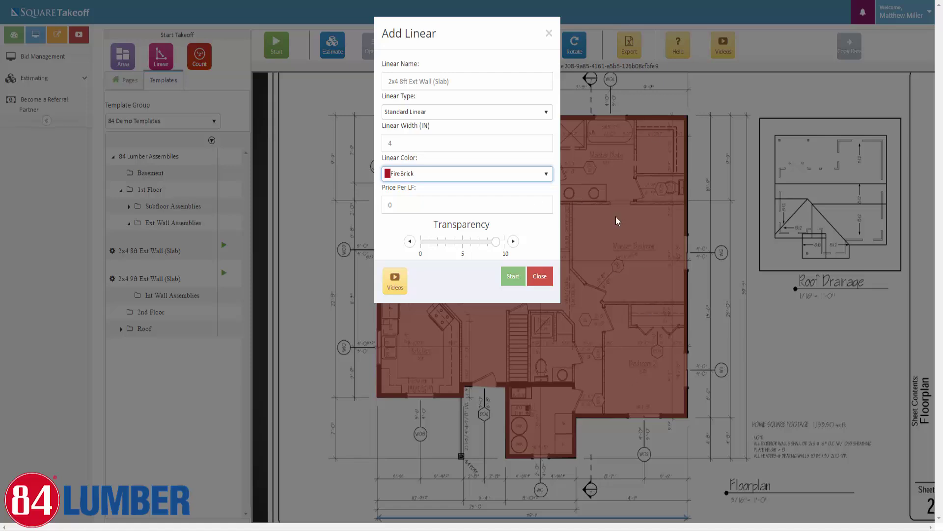
{"action": "left_click", "coordinate": [509, 241]}
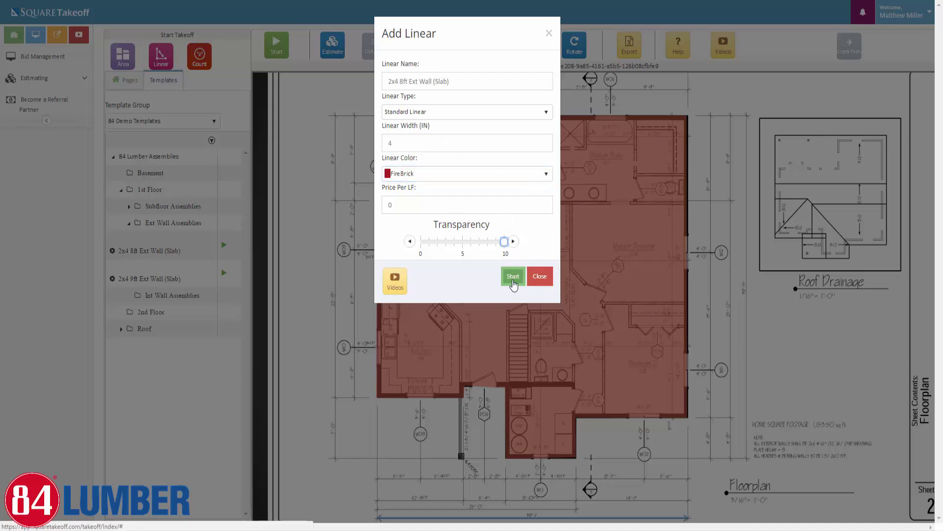
{"action": "left_click", "coordinate": [513, 276]}
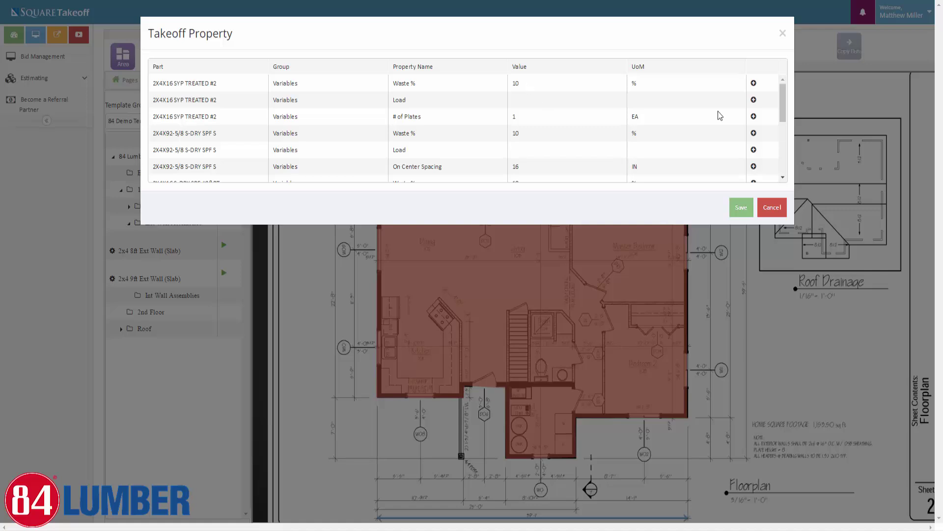
Set the Load of 2X4X16 SYP TREATED #2 and 2X4X92-5/8 S-DRY SPF S to 007 - 1st Floor Lumber/Framing
{"action": "left_click", "coordinate": [754, 101]}
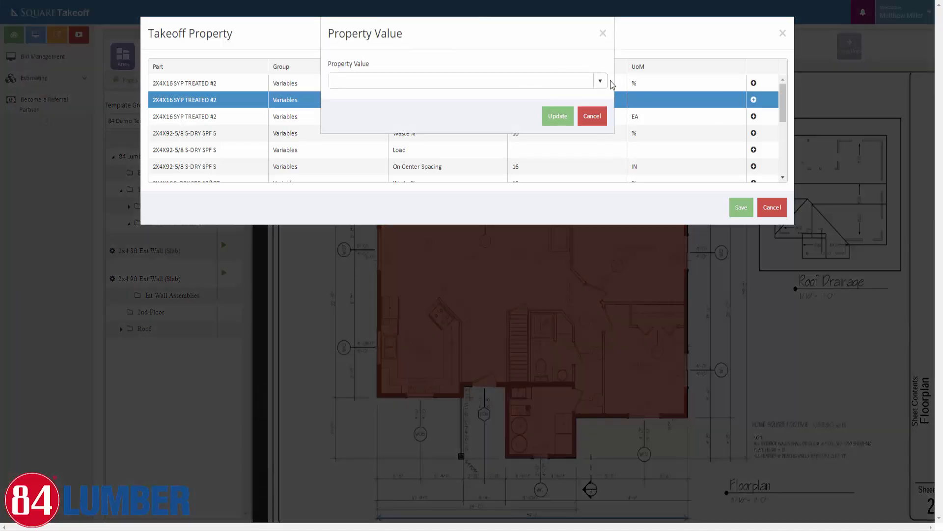
{"action": "left_click", "coordinate": [600, 81]}
{"action": "scroll", "coordinate": [394, 172], "scroll_direction": "down", "scroll_amount": 2}
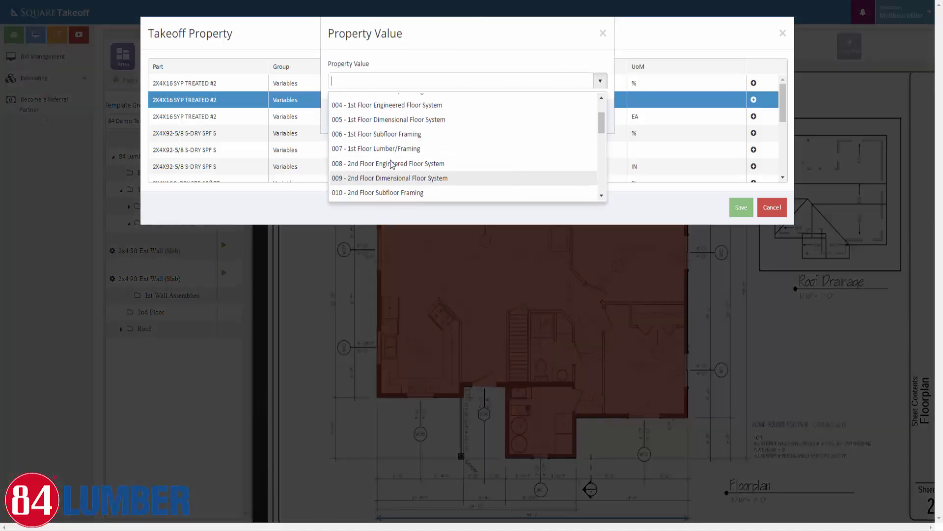
{"action": "left_click", "coordinate": [391, 152]}
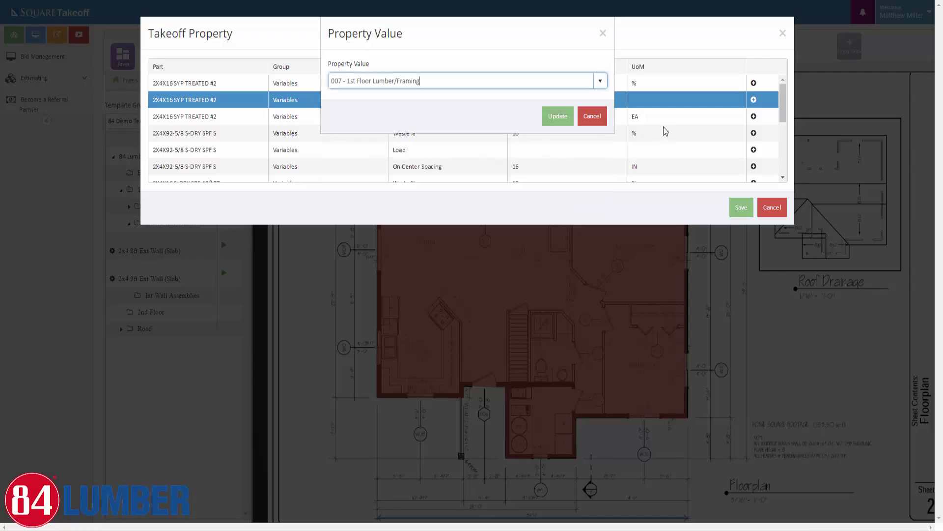
{"action": "left_click", "coordinate": [554, 116]}
{"action": "left_click", "coordinate": [754, 150]}
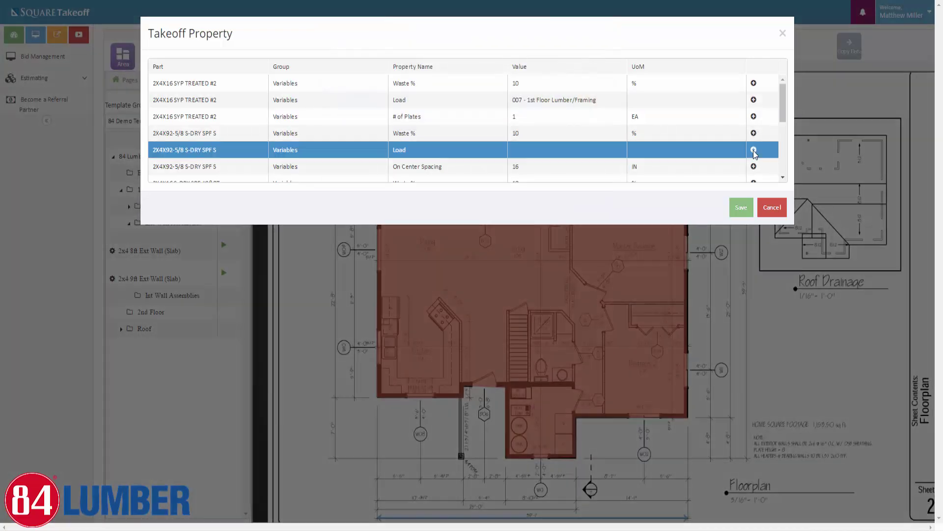
{"action": "left_click", "coordinate": [599, 81]}
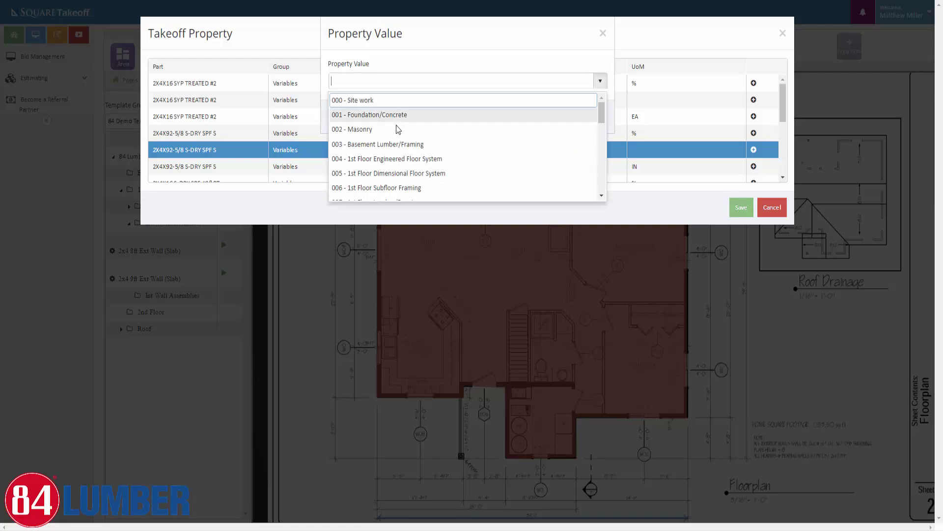
{"action": "scroll", "coordinate": [381, 188], "scroll_direction": "down", "scroll_amount": 1}
{"action": "scroll", "coordinate": [381, 188], "scroll_direction": "down", "scroll_amount": 1}
{"action": "left_click", "coordinate": [377, 152]}
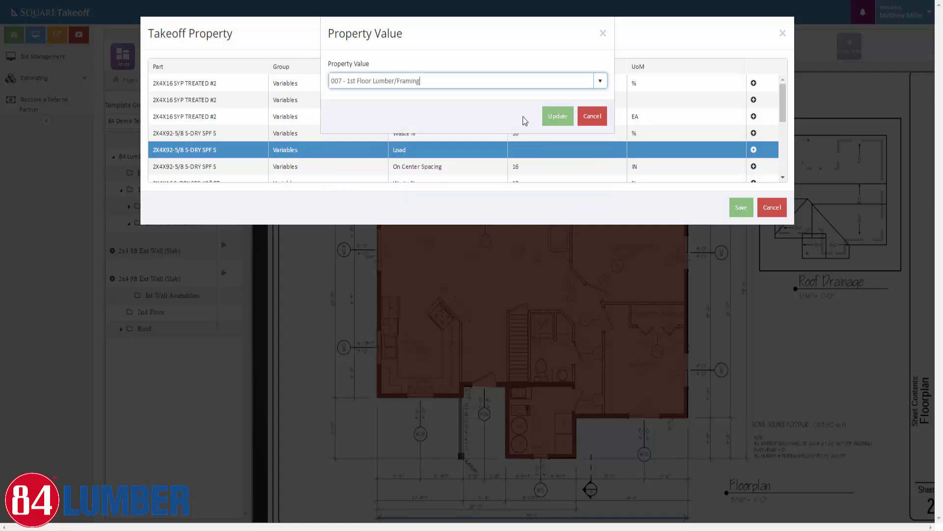
{"action": "left_click", "coordinate": [569, 115]}
Set the 2X4X16 S-DRY SPF #2&BT Load to 007 - 1st Floor Lumber/Framing
{"action": "scroll", "coordinate": [697, 141], "scroll_direction": "down", "scroll_amount": 1}
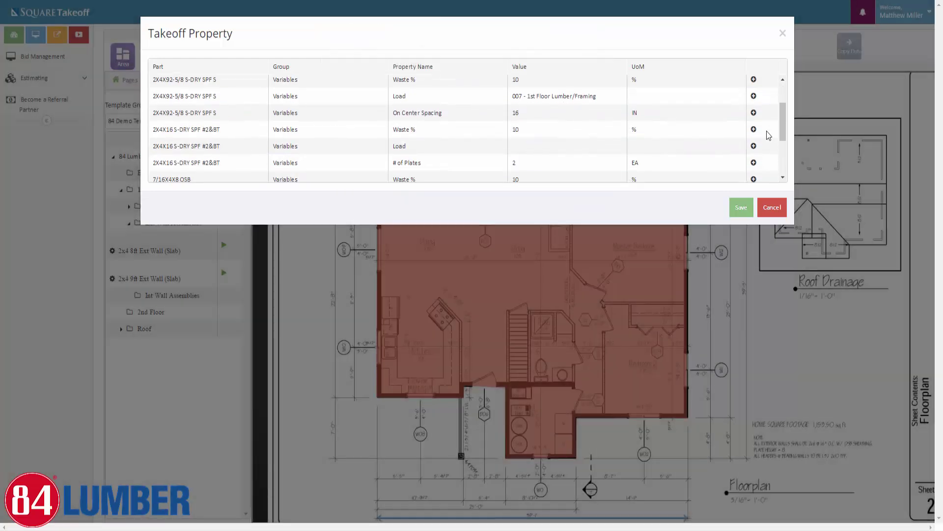
{"action": "left_click", "coordinate": [753, 146]}
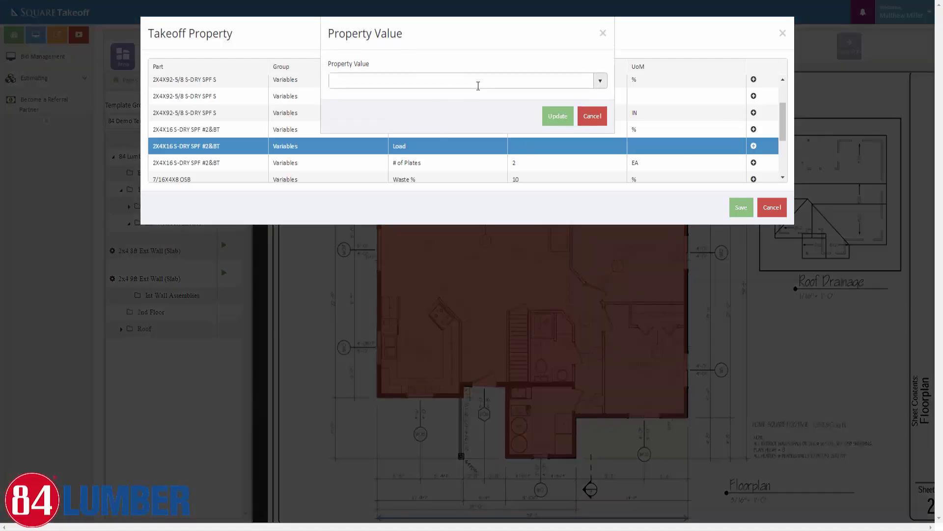
{"action": "left_click", "coordinate": [479, 83]}
{"action": "left_click", "coordinate": [600, 85]}
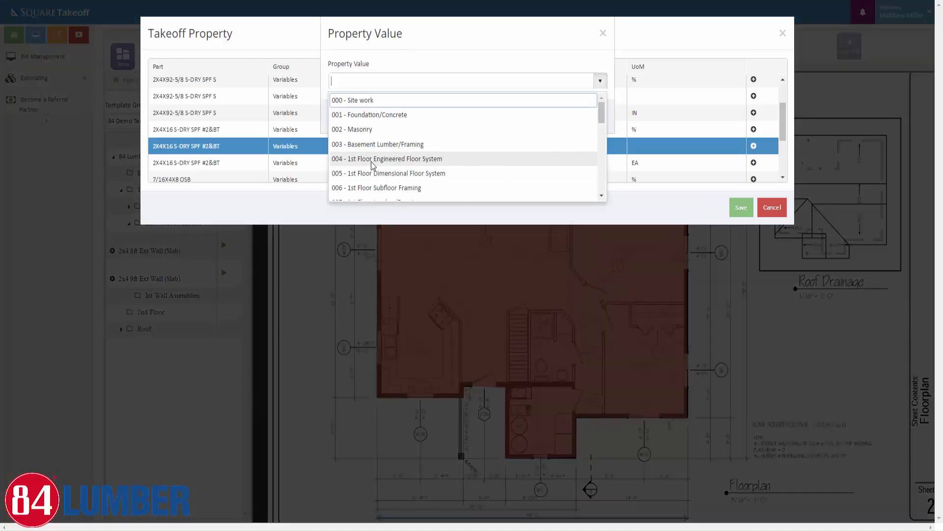
{"action": "scroll", "coordinate": [372, 165], "scroll_direction": "down", "scroll_amount": 1}
{"action": "left_click", "coordinate": [384, 150]}
{"action": "left_click", "coordinate": [556, 116]}
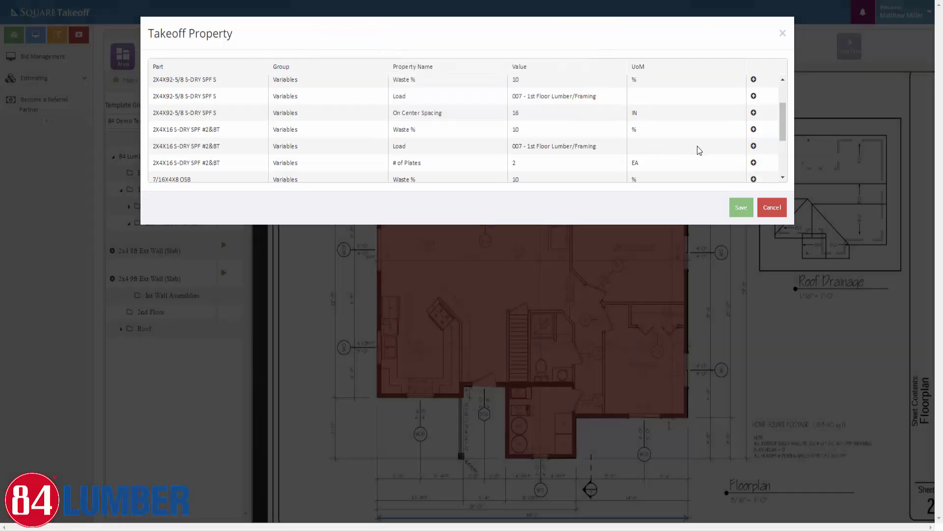
Set the 7/16X4X8 OSB Load to 007 - 1st Floor Lumber/Framing
{"action": "scroll", "coordinate": [703, 147], "scroll_direction": "down", "scroll_amount": 2}
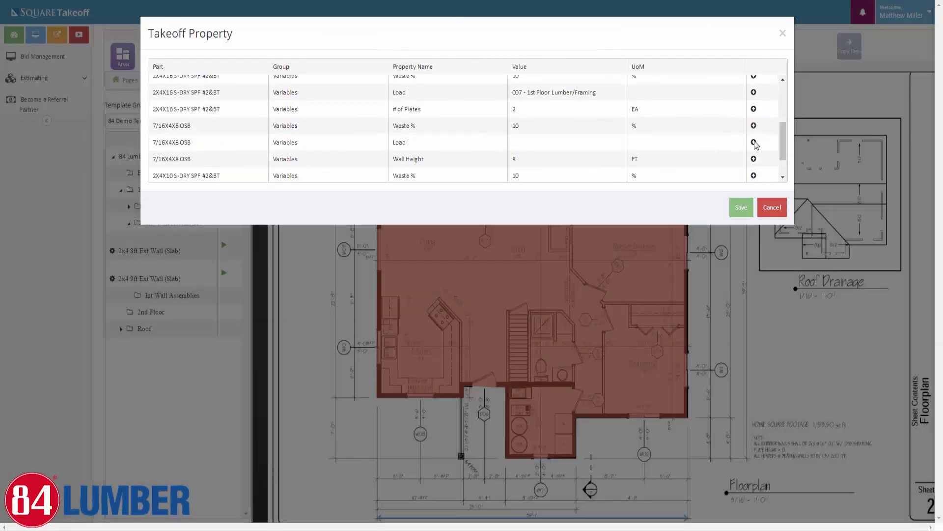
{"action": "left_click", "coordinate": [753, 142]}
{"action": "left_click", "coordinate": [601, 81]}
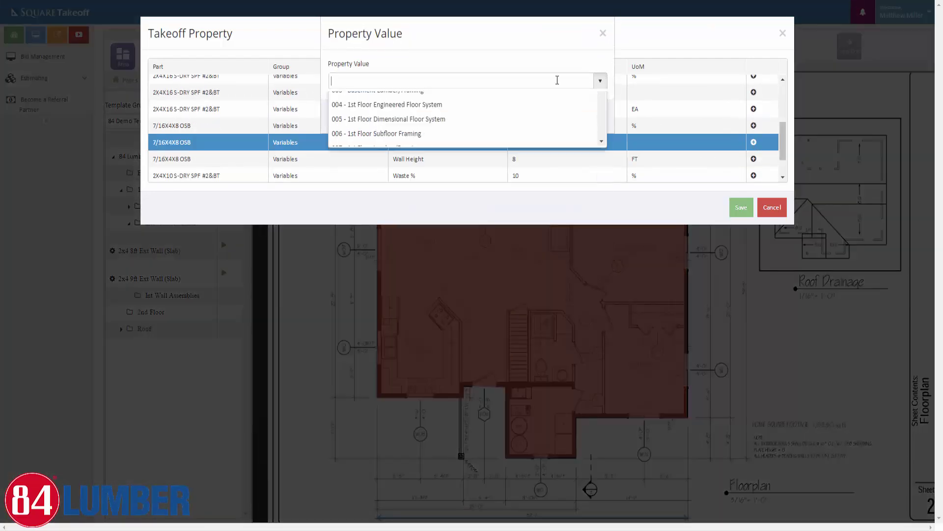
{"action": "left_click", "coordinate": [600, 83]}
{"action": "scroll", "coordinate": [395, 154], "scroll_direction": "down", "scroll_amount": 1}
{"action": "left_click", "coordinate": [380, 148]}
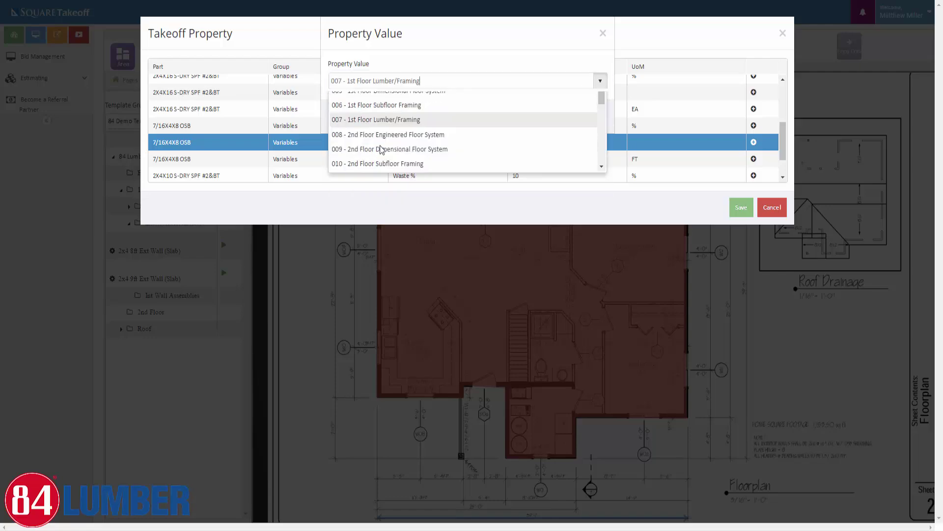
{"action": "left_click", "coordinate": [558, 116]}
Set the 2X4X10 S-DRY SPF #2&BT Load to 007 - 1st Floor Lumber/Framing
{"action": "scroll", "coordinate": [716, 152], "scroll_direction": "down", "scroll_amount": 1}
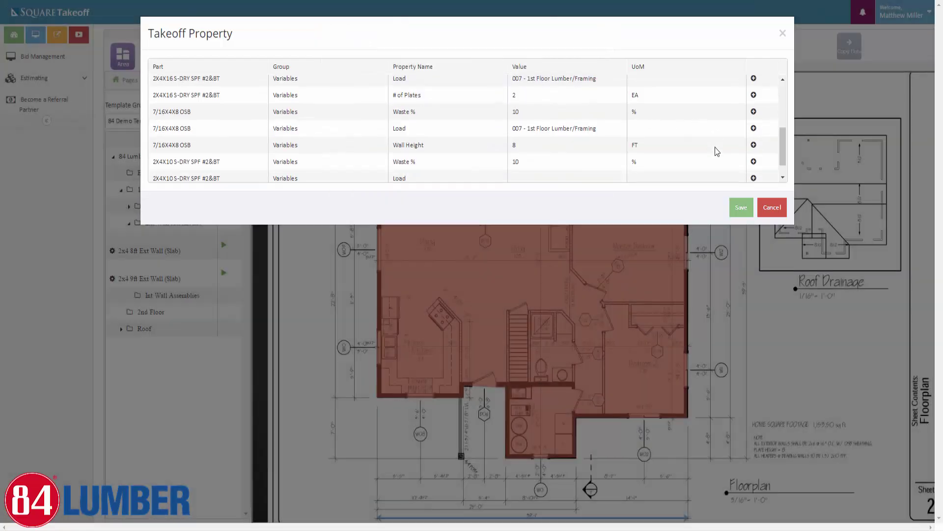
{"action": "left_click", "coordinate": [755, 158]}
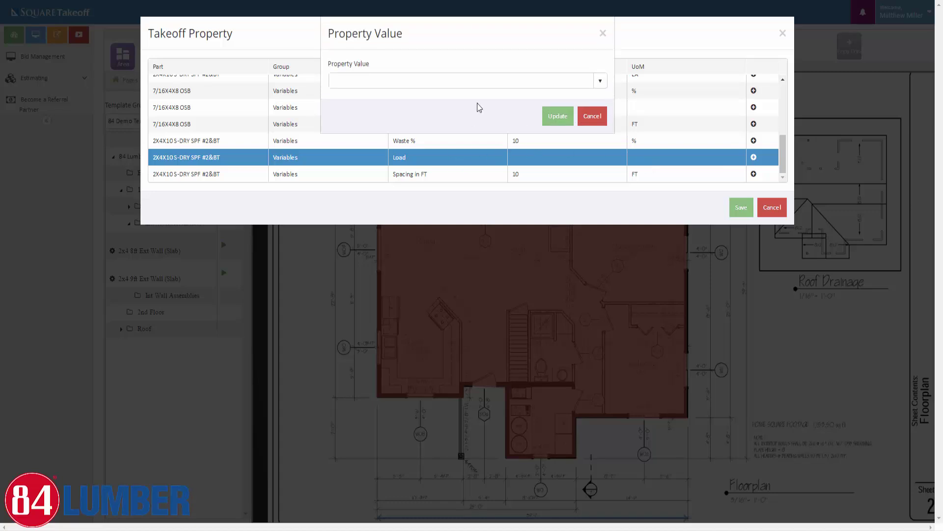
{"action": "left_click", "coordinate": [599, 81]}
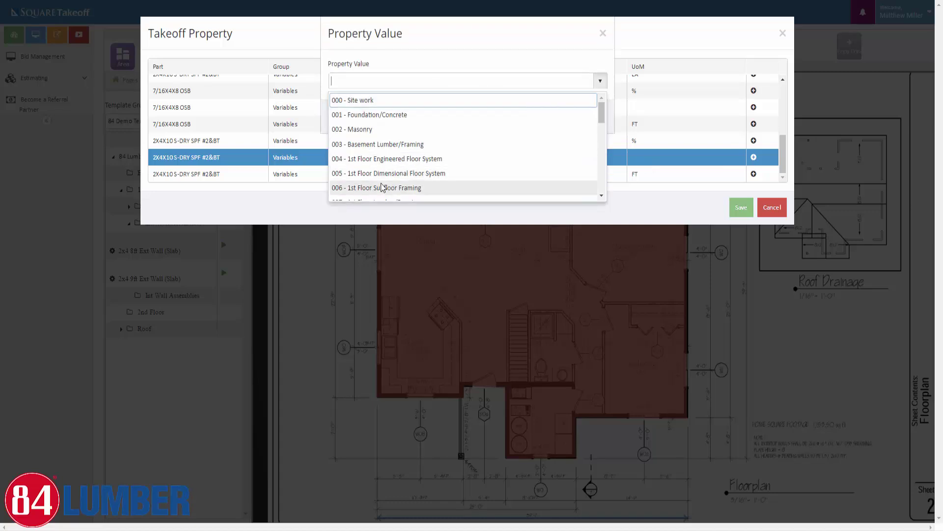
{"action": "scroll", "coordinate": [388, 182], "scroll_direction": "down", "scroll_amount": 1}
{"action": "left_click", "coordinate": [383, 150]}
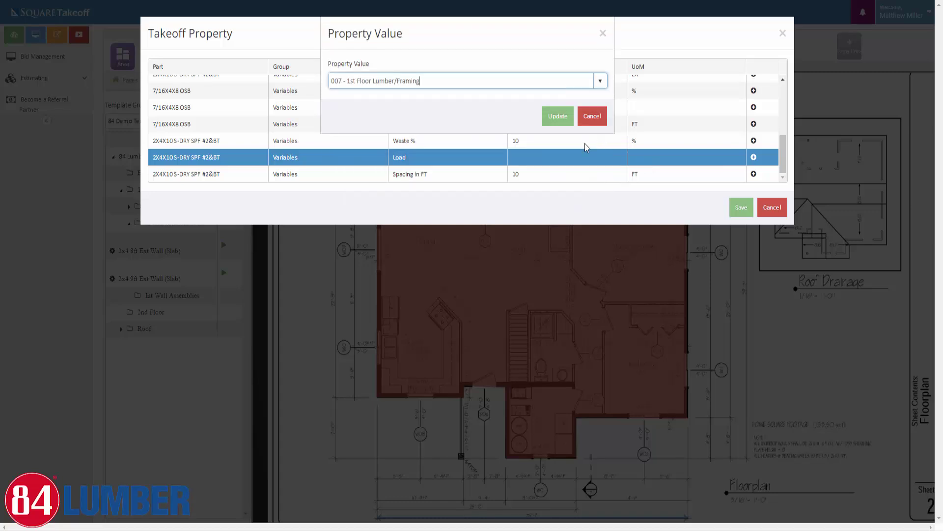
{"action": "left_click", "coordinate": [556, 116]}
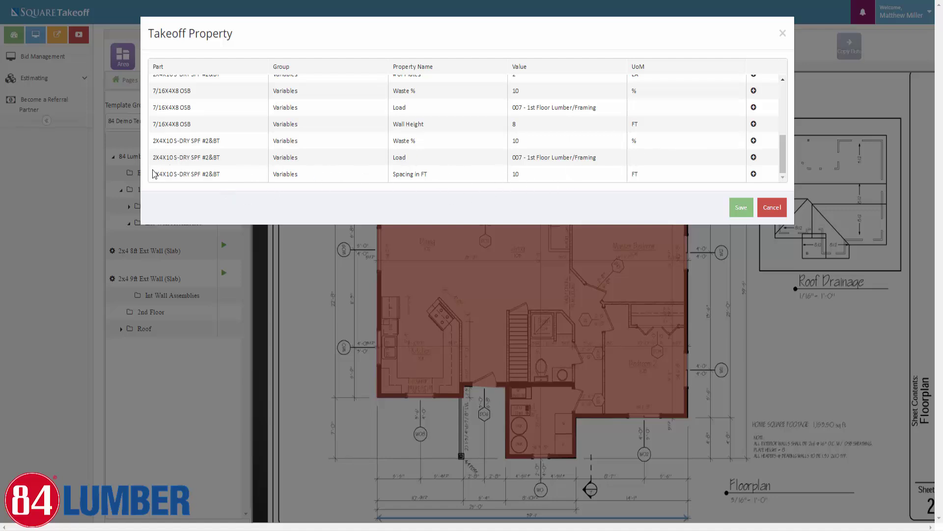
Review the stud parts, 16 on-center spacing and 10% waste, then save the wall properties
{"action": "left_click_drag", "start_coordinate": [152, 175], "coordinate": [246, 175]}
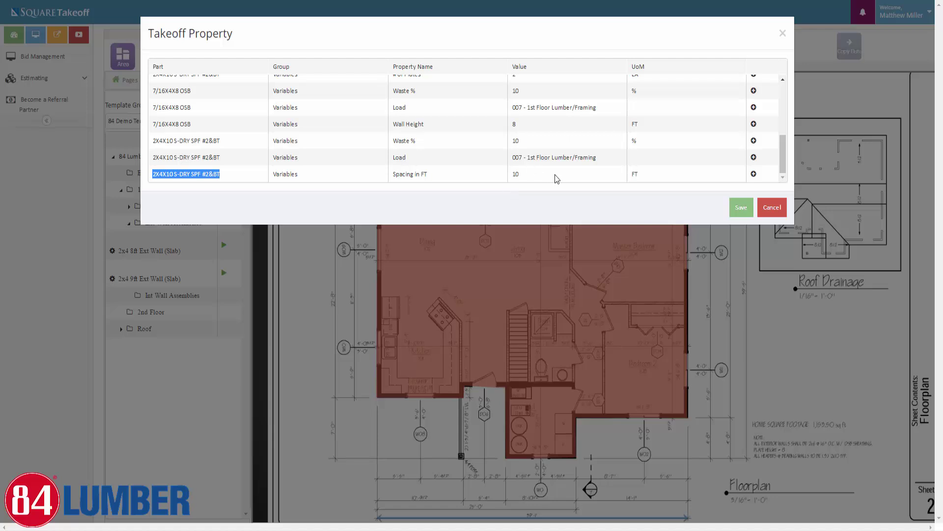
{"action": "scroll", "coordinate": [556, 177], "scroll_direction": "up", "scroll_amount": 5}
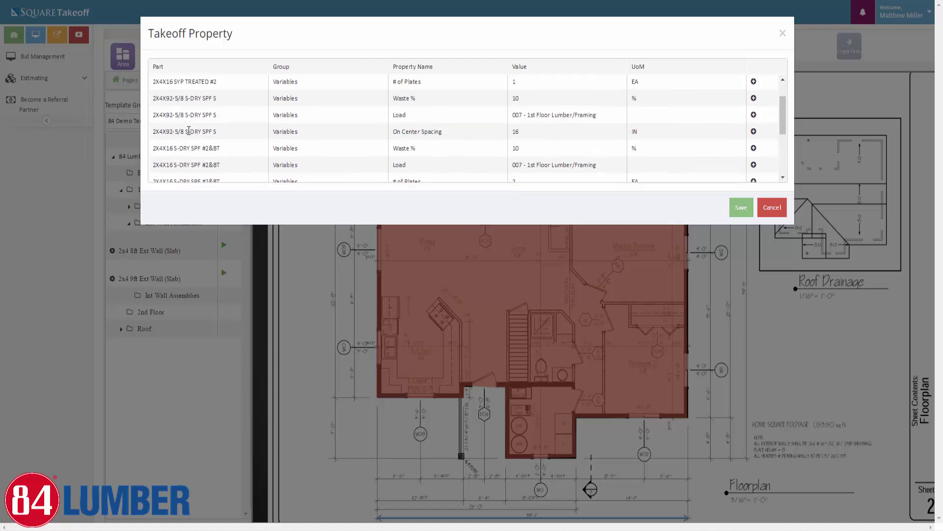
{"action": "left_click_drag", "start_coordinate": [152, 130], "coordinate": [237, 136]}
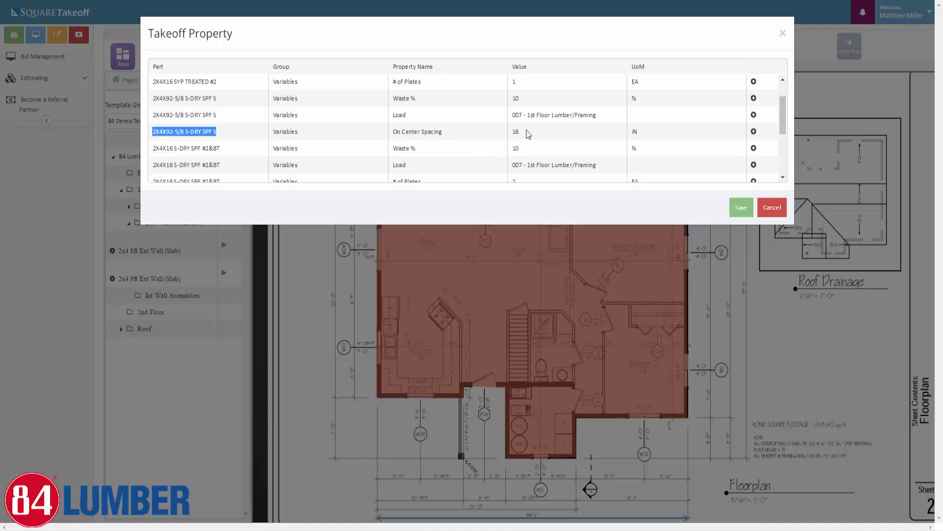
{"action": "left_click_drag", "start_coordinate": [525, 132], "coordinate": [506, 152]}
{"action": "left_click_drag", "start_coordinate": [529, 100], "coordinate": [503, 98]}
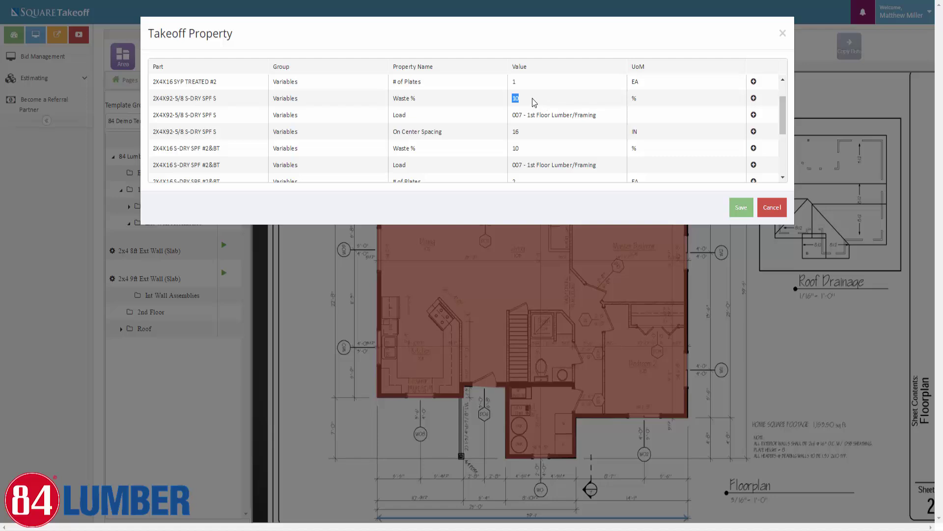
{"action": "left_click", "coordinate": [736, 213]}
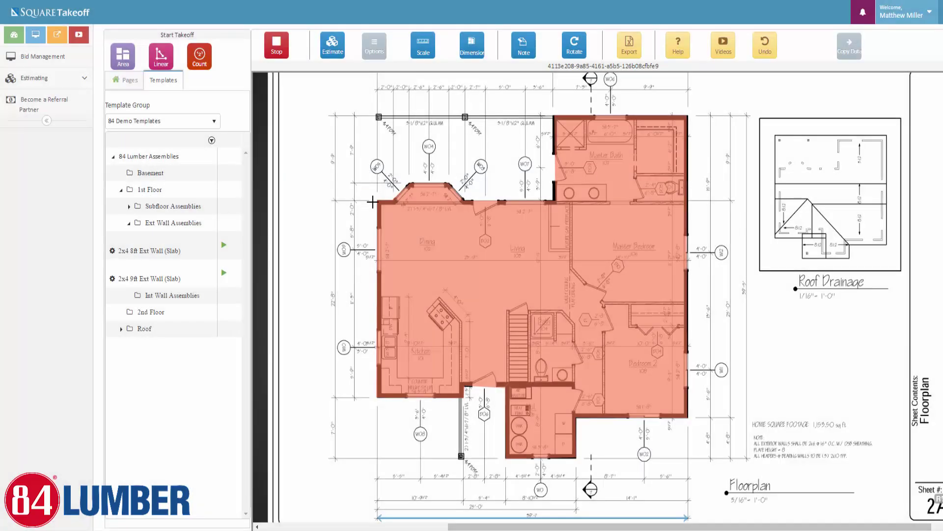
Trace the exterior wall from the bay window along the top and top-right walls
{"action": "left_click", "coordinate": [378, 200]}
{"action": "left_click", "coordinate": [393, 200]}
{"action": "left_click", "coordinate": [409, 185]}
{"action": "left_click", "coordinate": [447, 184]}
{"action": "left_click", "coordinate": [463, 200]}
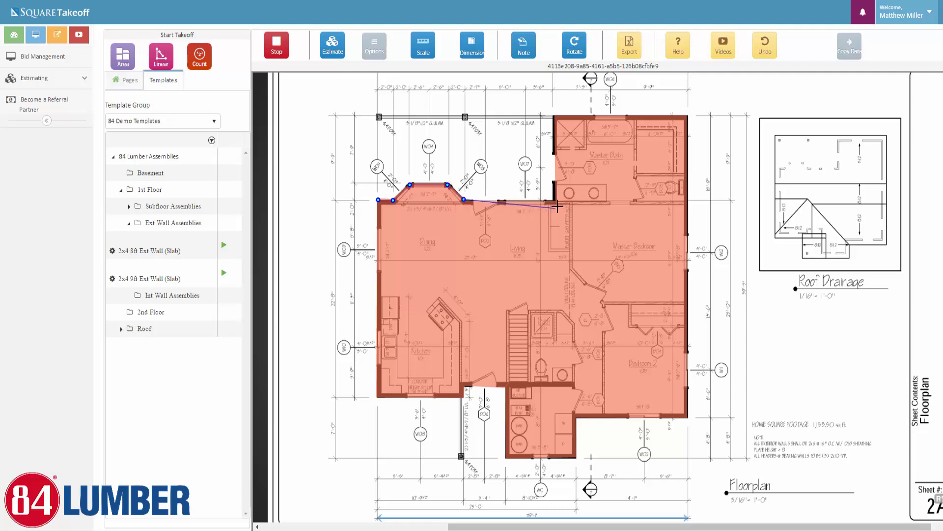
{"action": "left_click", "coordinate": [551, 204]}
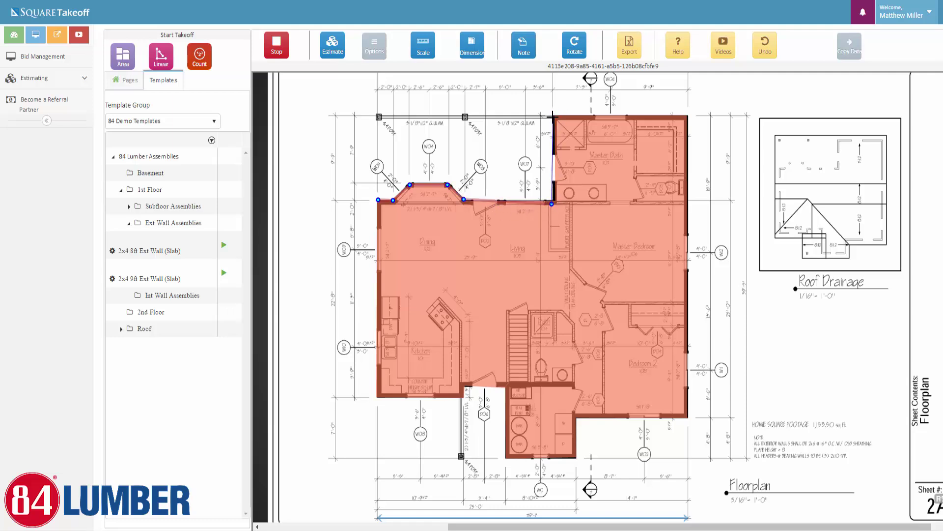
{"action": "left_click", "coordinate": [553, 117]}
{"action": "left_click", "coordinate": [685, 114]}
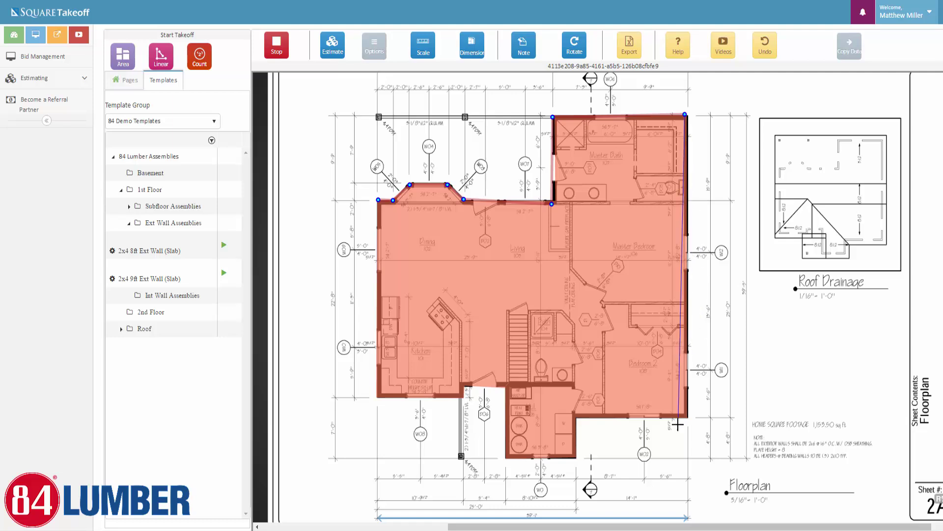
Trace around the bottom bump-out and notch, close at the start point, and stop the takeoff
{"action": "left_click", "coordinate": [686, 415]}
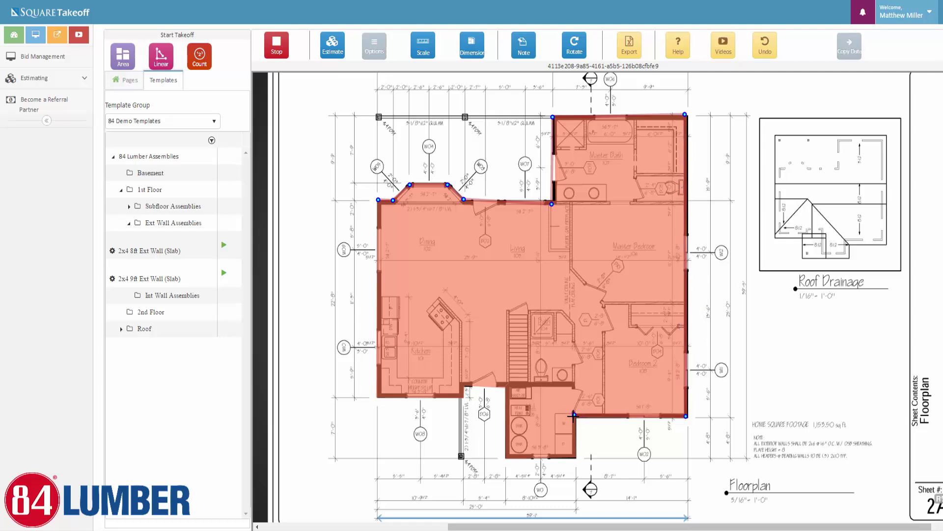
{"action": "left_click", "coordinate": [574, 415]}
{"action": "left_click", "coordinate": [575, 457]}
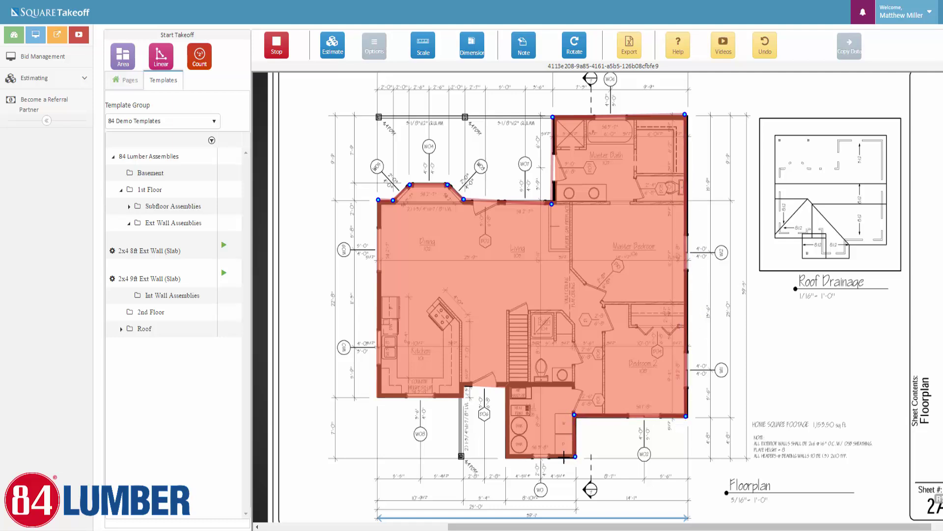
{"action": "left_click", "coordinate": [509, 456]}
{"action": "left_click", "coordinate": [506, 385]}
{"action": "left_click", "coordinate": [463, 386]}
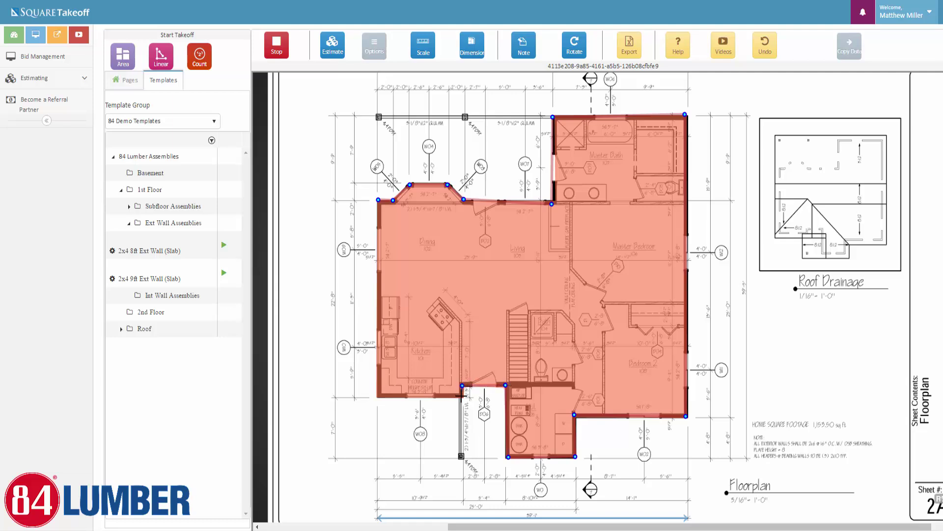
{"action": "left_click", "coordinate": [461, 397]}
{"action": "left_click", "coordinate": [378, 396]}
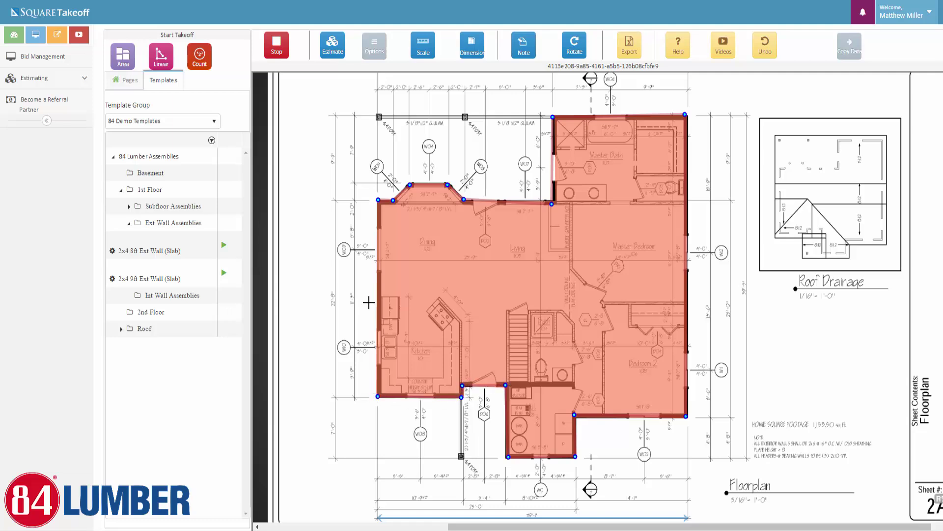
{"action": "left_click", "coordinate": [378, 200]}
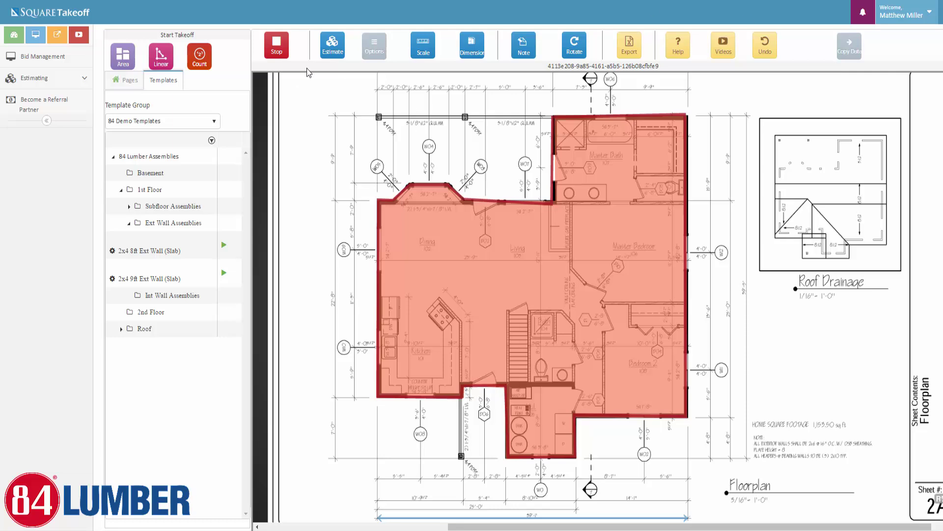
{"action": "left_click", "coordinate": [277, 45]}
{"action": "left_click", "coordinate": [127, 81]}
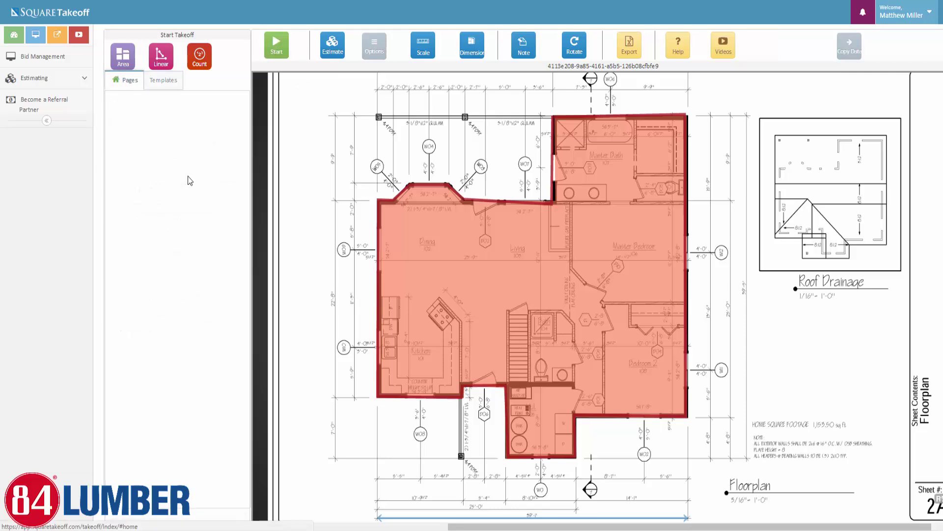
Hide the subfloor area shading and select the 2x4 8ft Ext Wall takeoff
{"action": "left_click", "coordinate": [232, 219]}
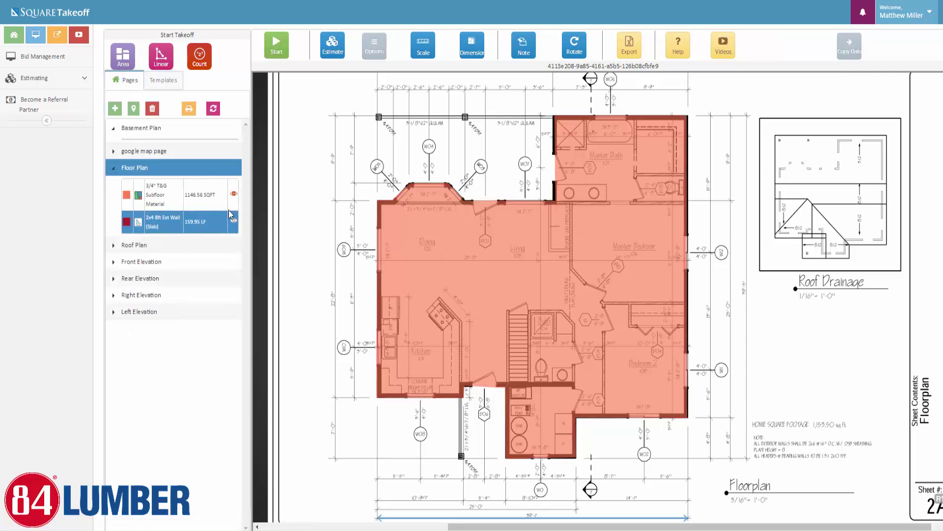
{"action": "left_click", "coordinate": [233, 219]}
{"action": "left_click", "coordinate": [232, 197]}
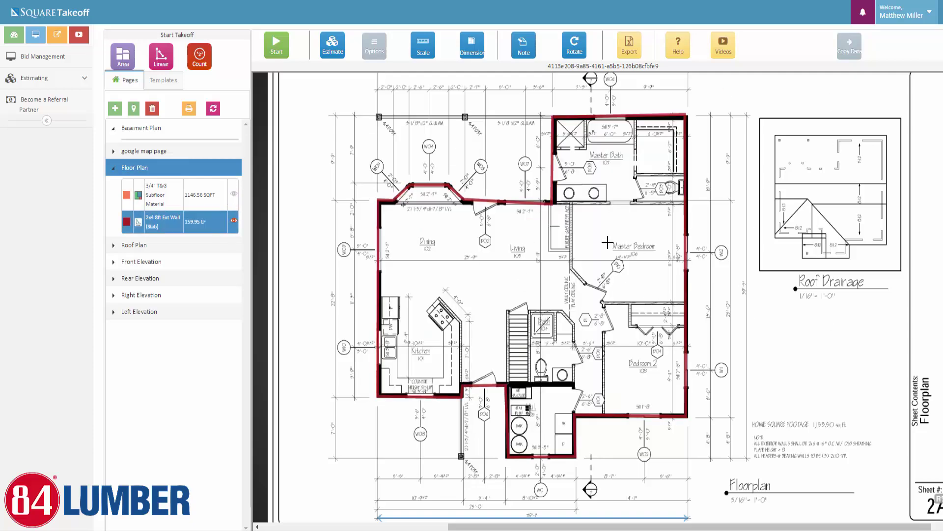
{"action": "scroll", "coordinate": [608, 243], "scroll_direction": "up", "scroll_amount": 2}
{"action": "left_click", "coordinate": [538, 201]}
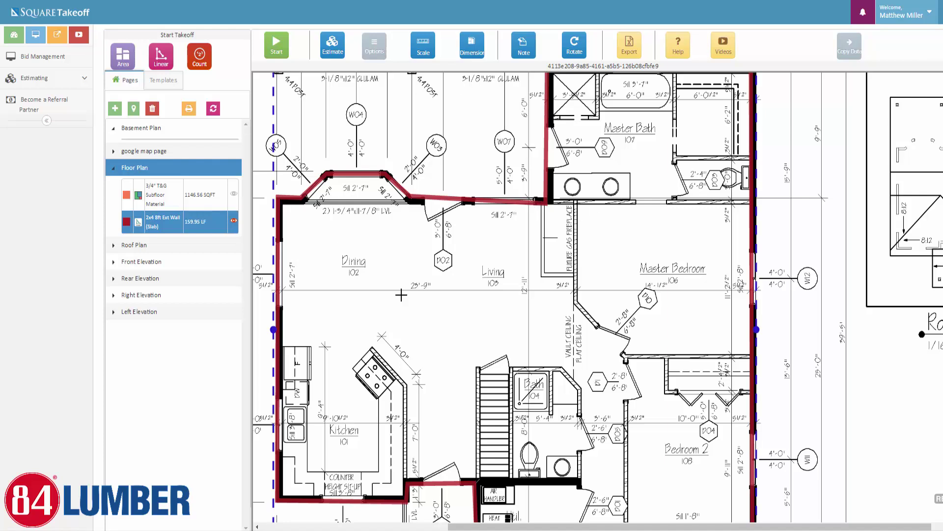
{"action": "left_click", "coordinate": [261, 180]}
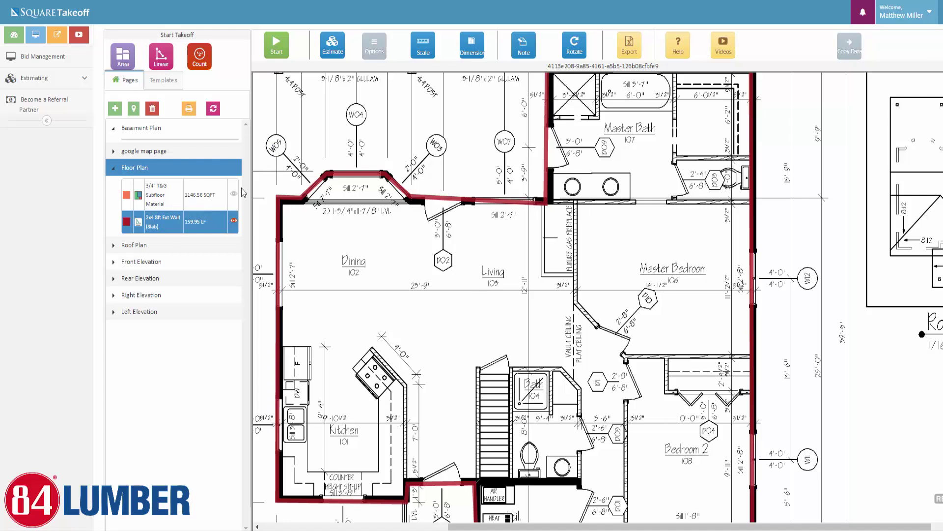
{"action": "left_click", "coordinate": [152, 196]}
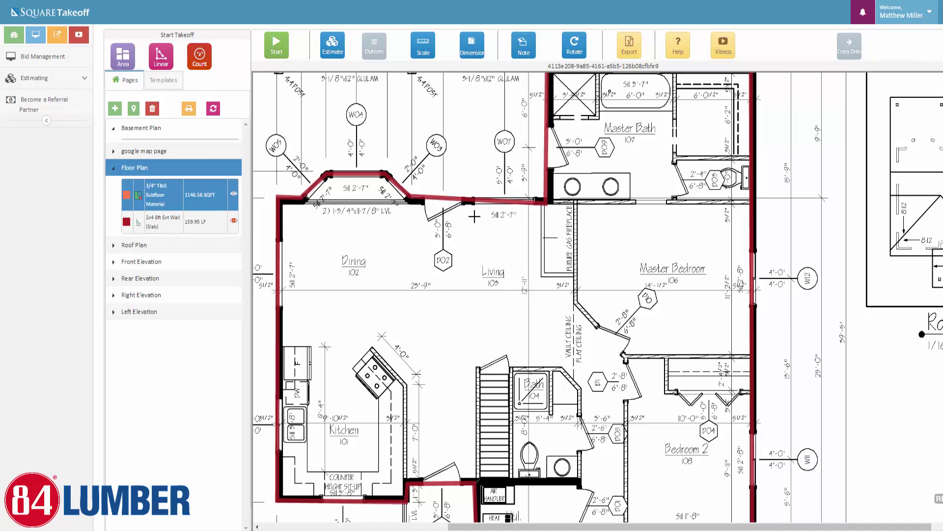
{"action": "left_click", "coordinate": [153, 223]}
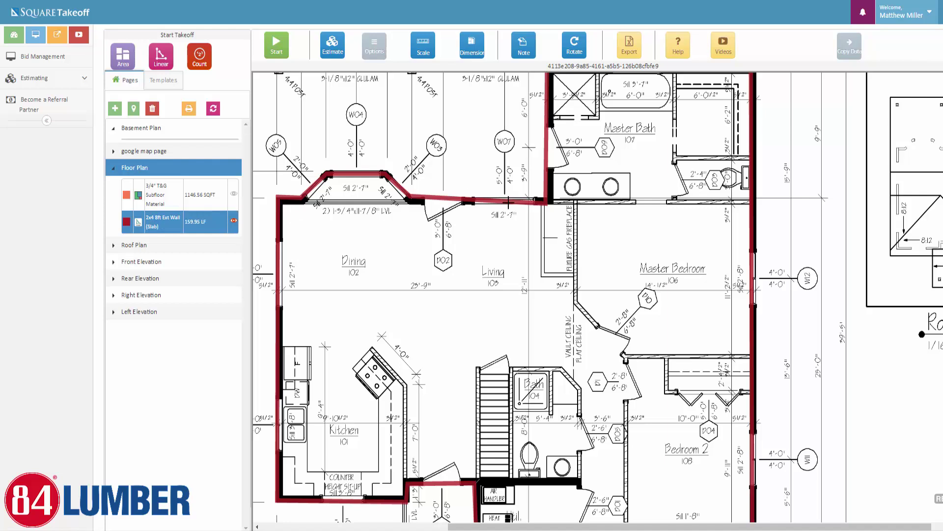
Move the wall outline's corner point onto the correct wall corner
{"action": "left_click", "coordinate": [509, 202]}
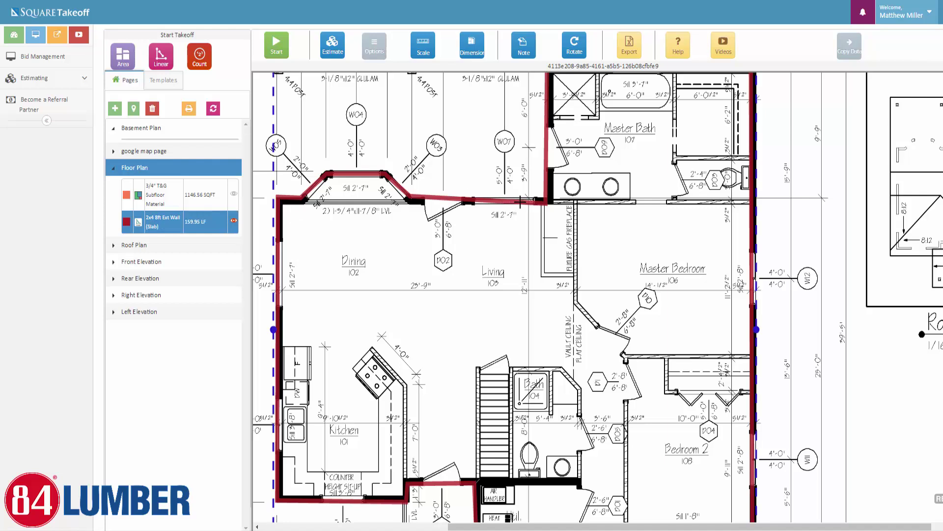
{"action": "left_click", "coordinate": [520, 202]}
{"action": "left_click", "coordinate": [262, 229]}
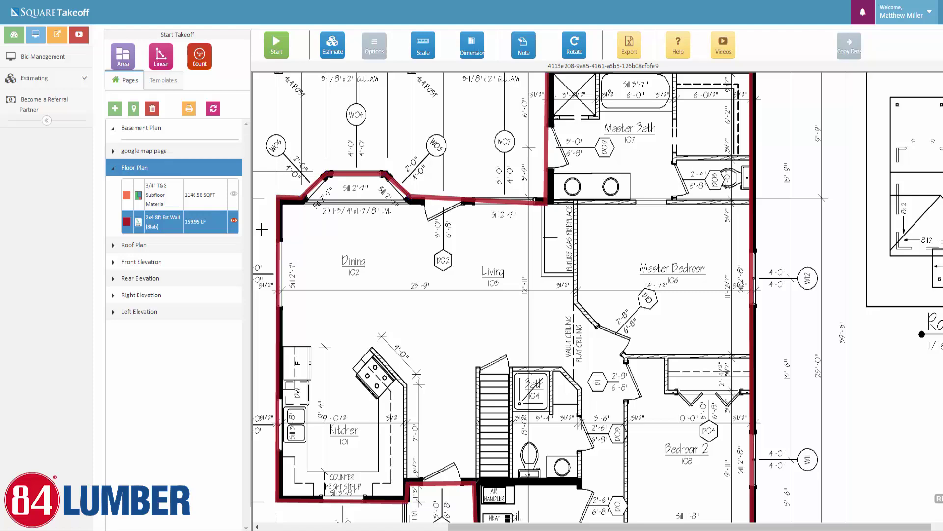
{"action": "left_click", "coordinate": [483, 200]}
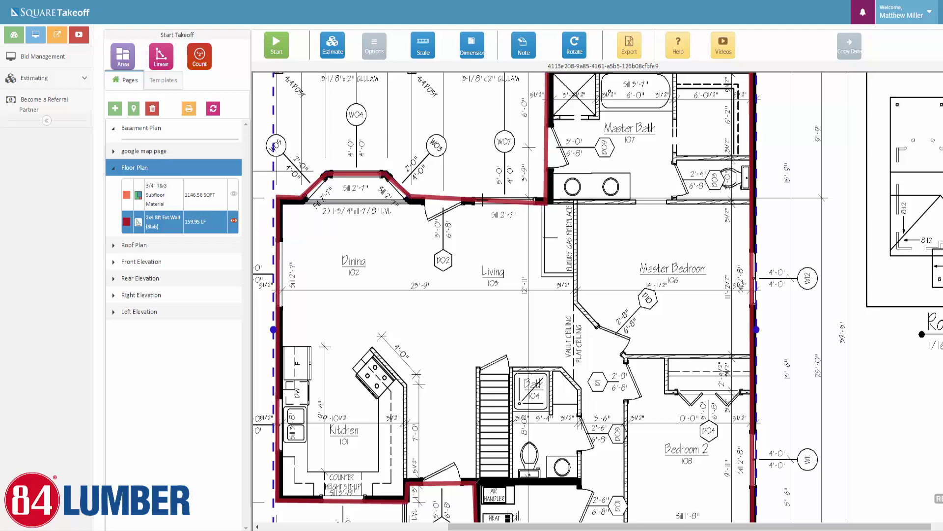
{"action": "mouse_move", "coordinate": [484, 199]}
{"action": "left_mouse_down"}
{"action": "mouse_move", "coordinate": [546, 184]}
{"action": "mouse_move", "coordinate": [469, 205]}
{"action": "mouse_move", "coordinate": [484, 201]}
{"action": "left_mouse_up"}
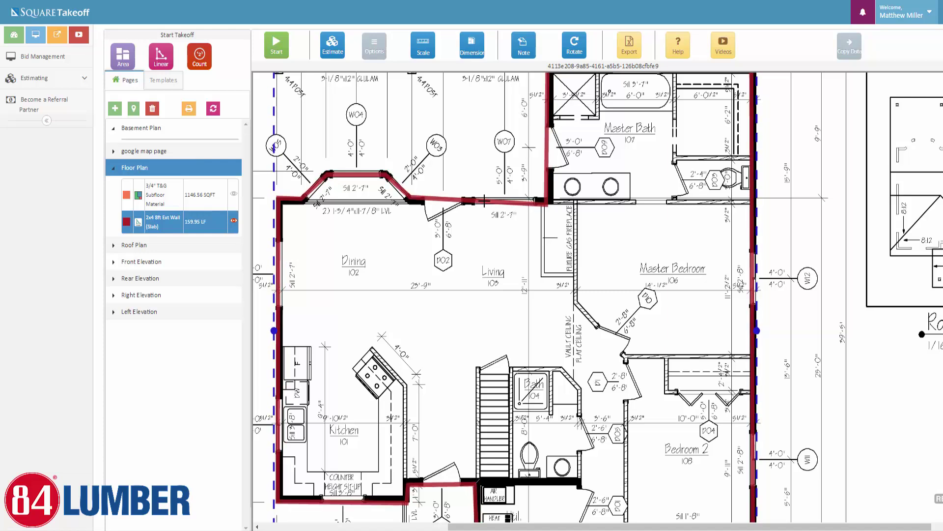
{"action": "left_click", "coordinate": [484, 201]}
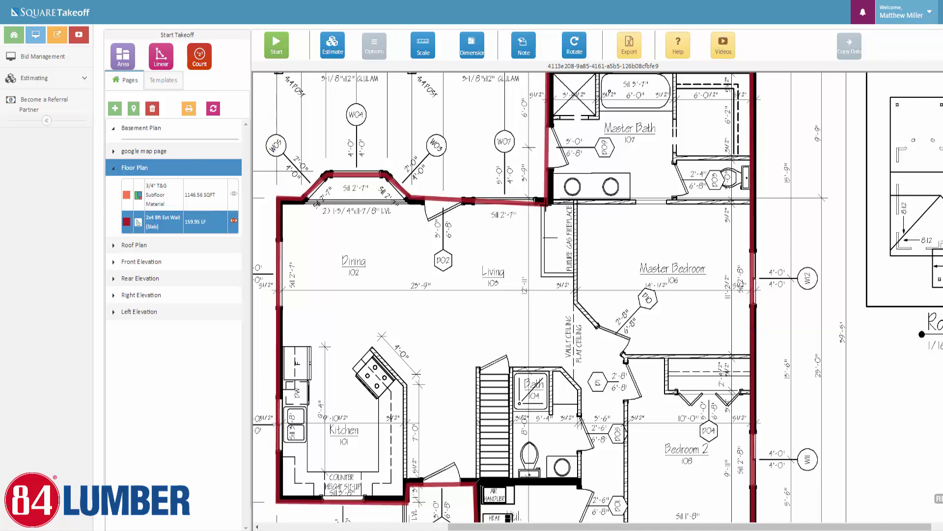
{"action": "double_click", "coordinate": [546, 205]}
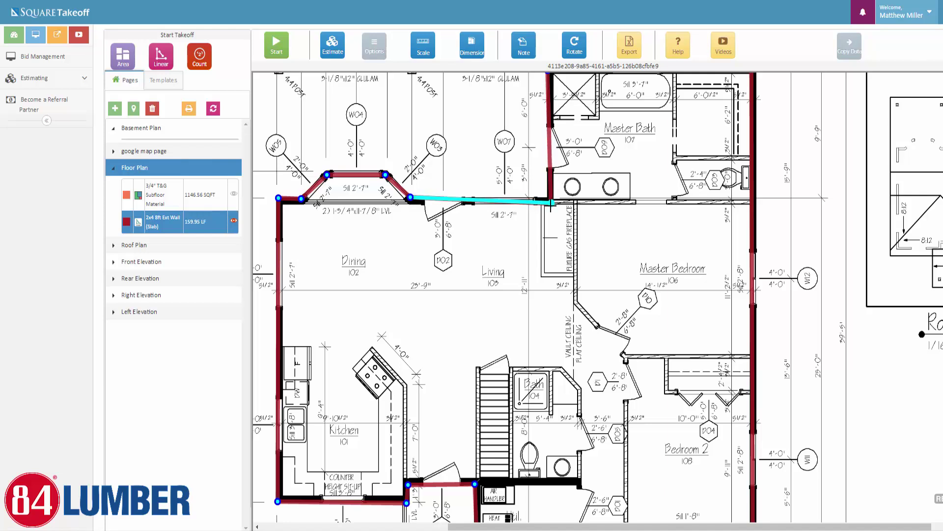
{"action": "mouse_move", "coordinate": [546, 205]}
{"action": "left_mouse_down"}
{"action": "mouse_move", "coordinate": [547, 267]}
{"action": "mouse_move", "coordinate": [549, 200]}
{"action": "left_mouse_up"}
{"action": "left_click", "coordinate": [413, 197]}
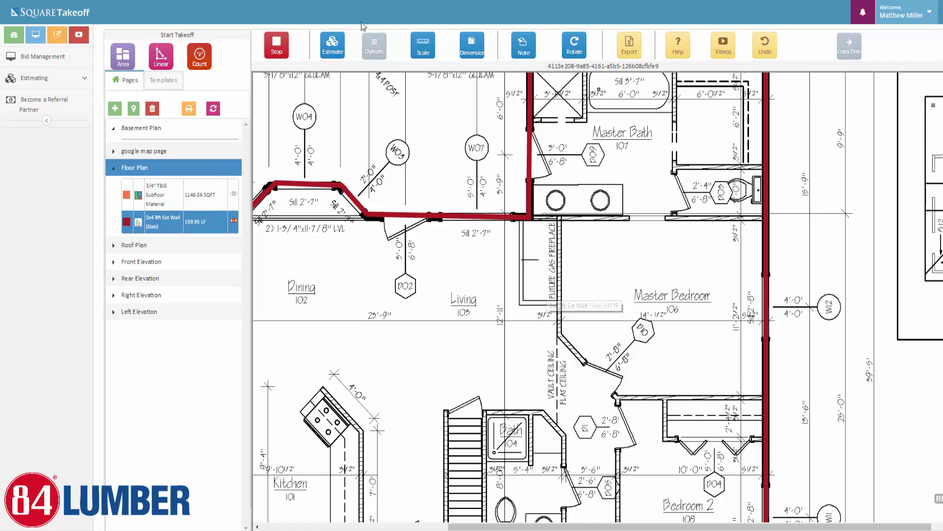
Check the 159.95 LF wall's parts in the estimate report (132 studs, 44 OSB sheets), then close it
{"action": "left_click", "coordinate": [278, 49]}
{"action": "left_click", "coordinate": [333, 45]}
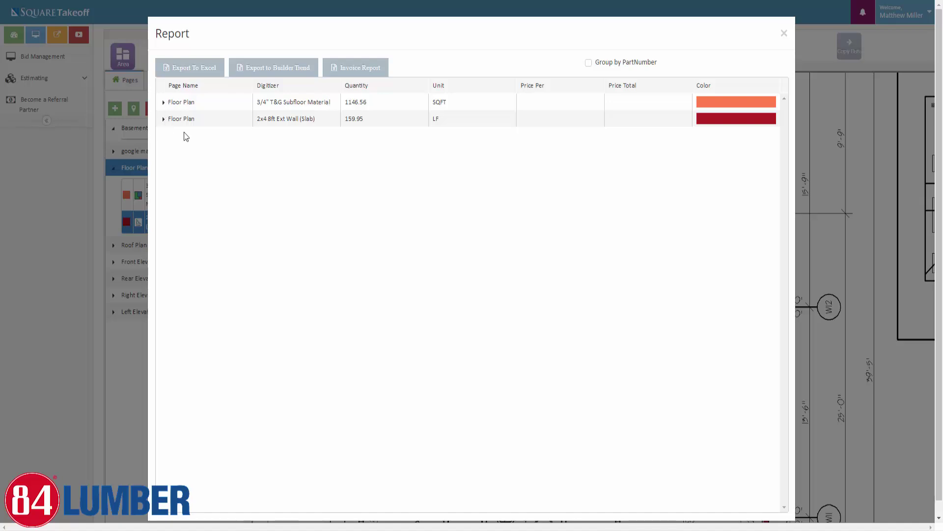
{"action": "left_click", "coordinate": [163, 118]}
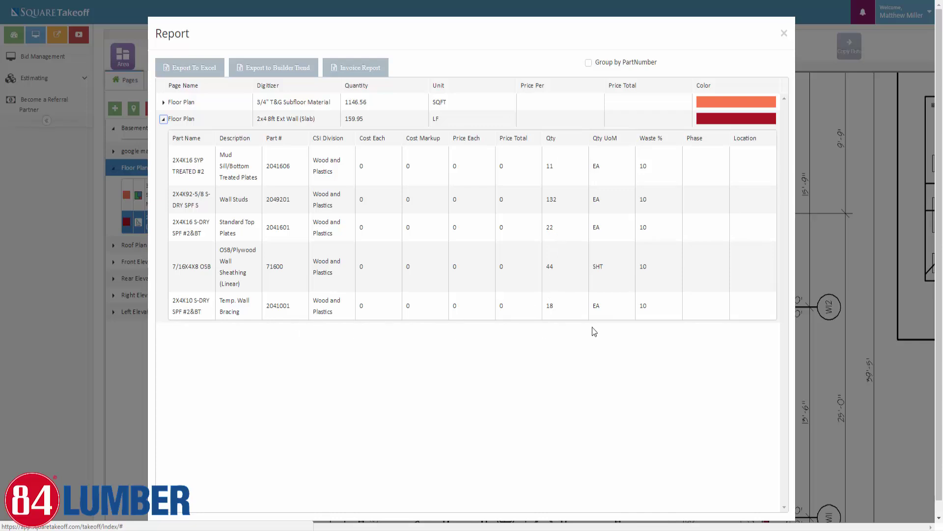
{"action": "left_click", "coordinate": [164, 121]}
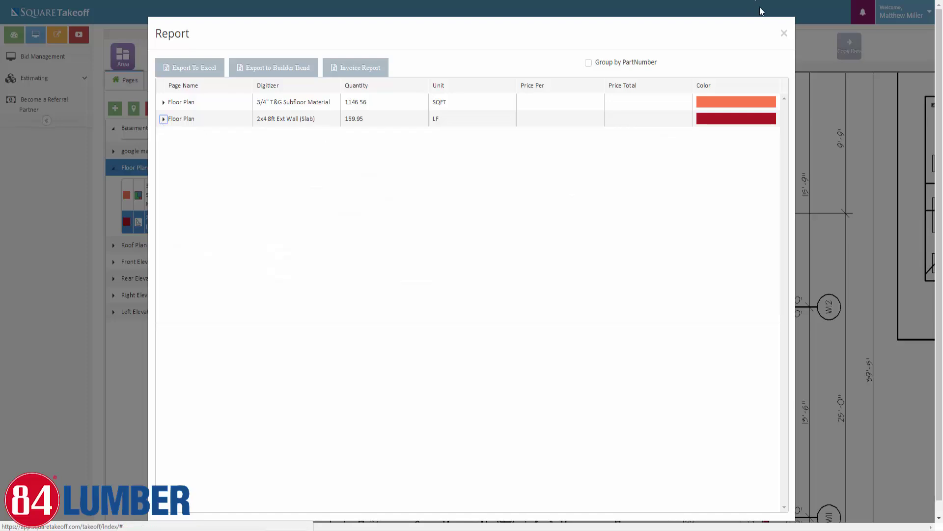
{"action": "left_click", "coordinate": [784, 33]}
Open the Roof Plan page and hide the 3/12 and 8/12 Roof Area shading
{"action": "left_click", "coordinate": [138, 246]}
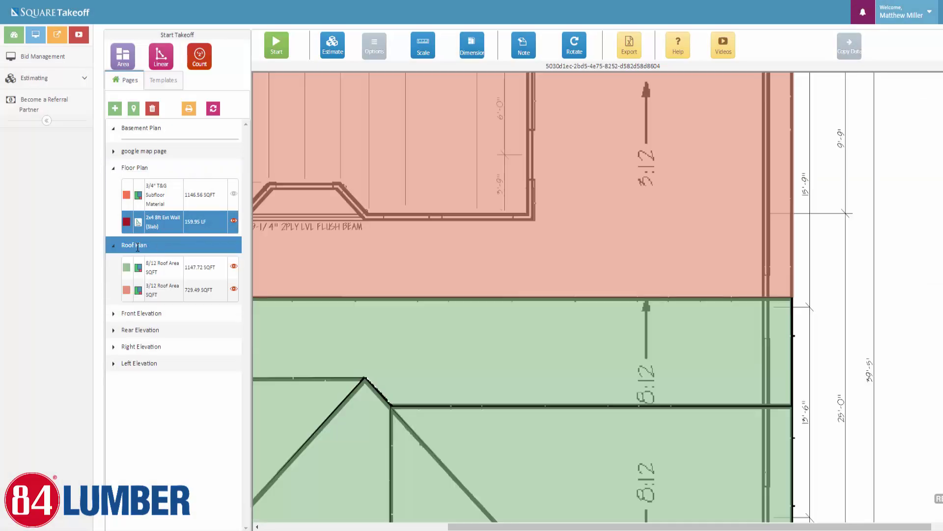
{"action": "left_click", "coordinate": [234, 289]}
{"action": "left_click", "coordinate": [234, 266]}
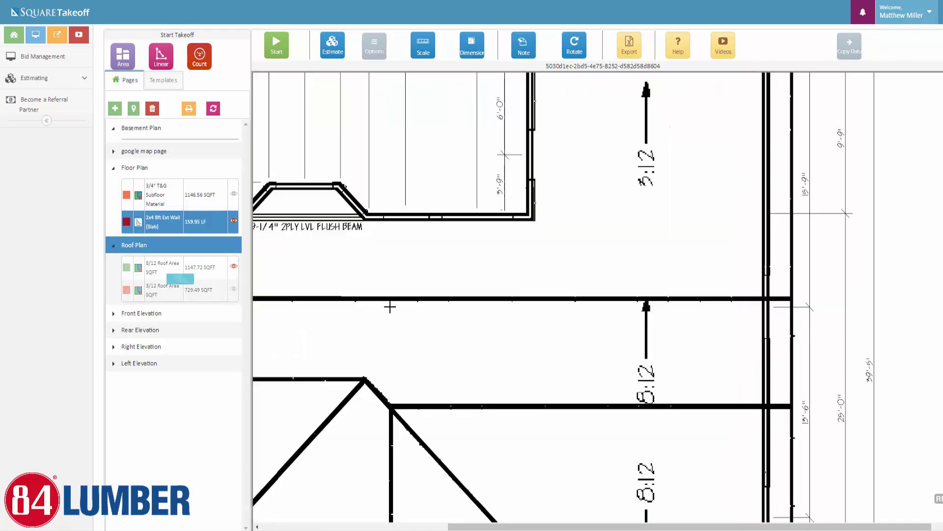
{"action": "scroll", "coordinate": [420, 374], "scroll_direction": "down", "scroll_amount": 5}
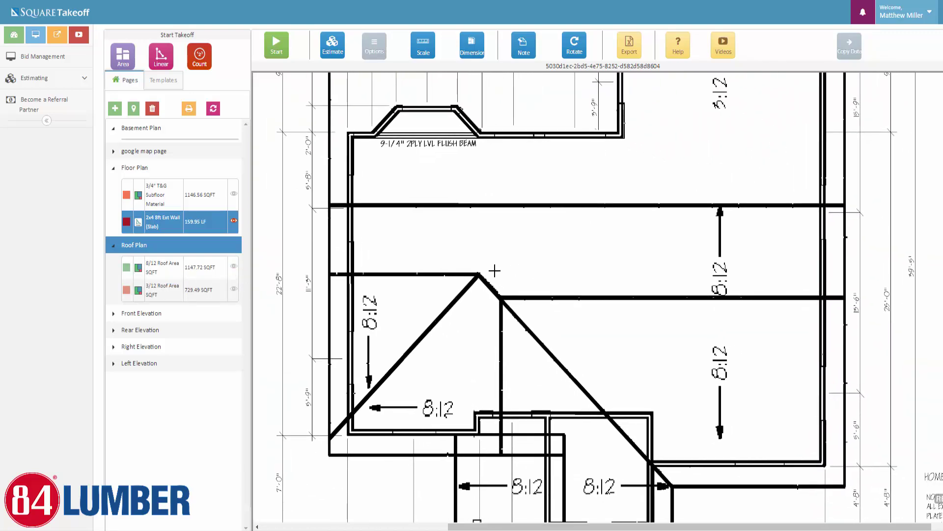
{"action": "scroll", "coordinate": [485, 277], "scroll_direction": "up", "scroll_amount": 5}
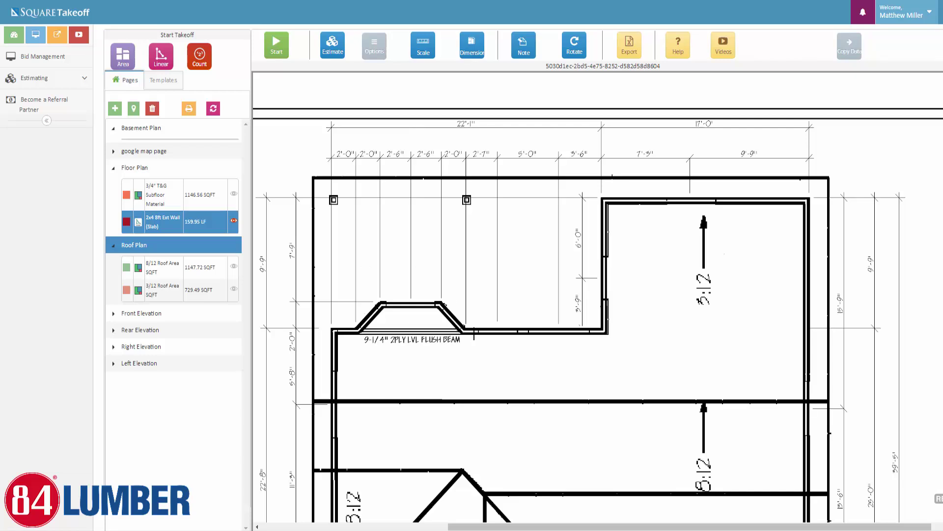
Start a Roof Material area takeoff at 3/12 pitch in IndianRed
{"action": "left_click", "coordinate": [162, 82]}
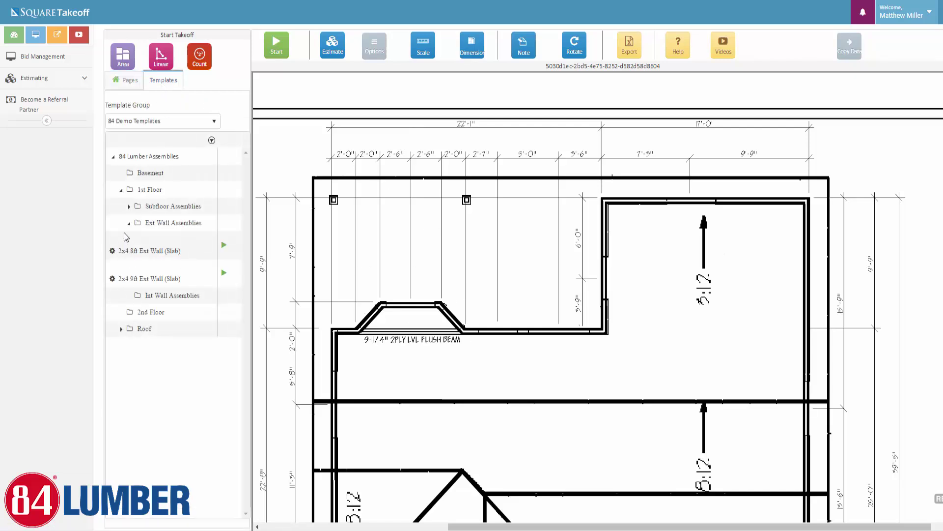
{"action": "left_click", "coordinate": [129, 223]}
{"action": "left_click", "coordinate": [121, 189]}
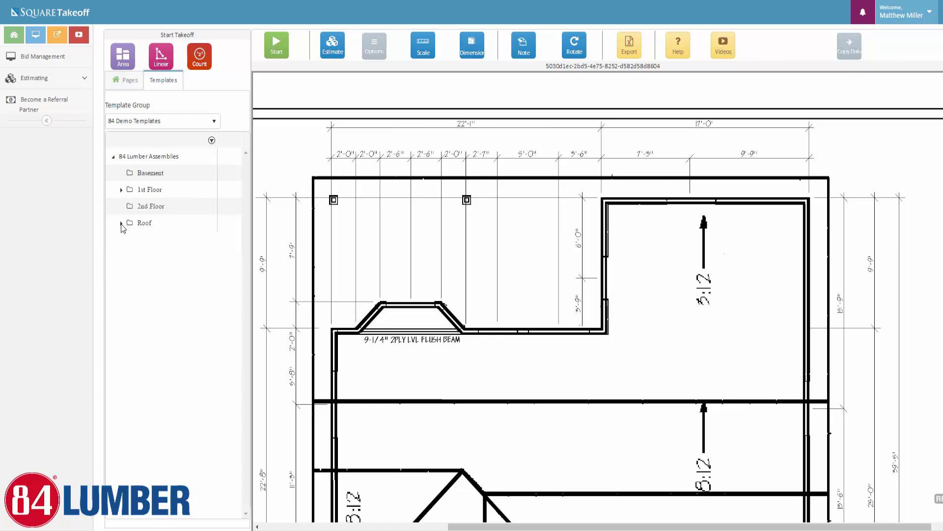
{"action": "left_click", "coordinate": [122, 224]}
{"action": "left_click", "coordinate": [224, 242]}
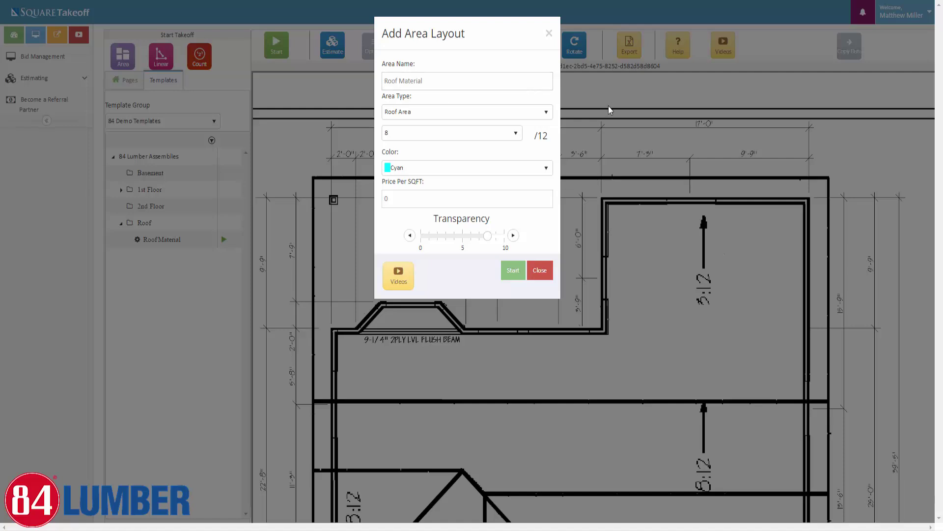
{"action": "left_click", "coordinate": [511, 134]}
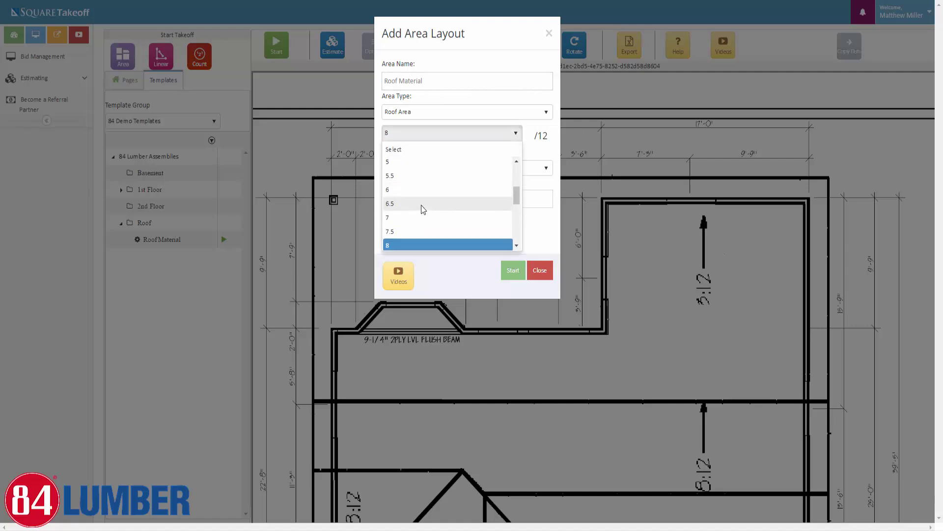
{"action": "scroll", "coordinate": [418, 196], "scroll_direction": "up", "scroll_amount": 4}
{"action": "left_click", "coordinate": [407, 162]}
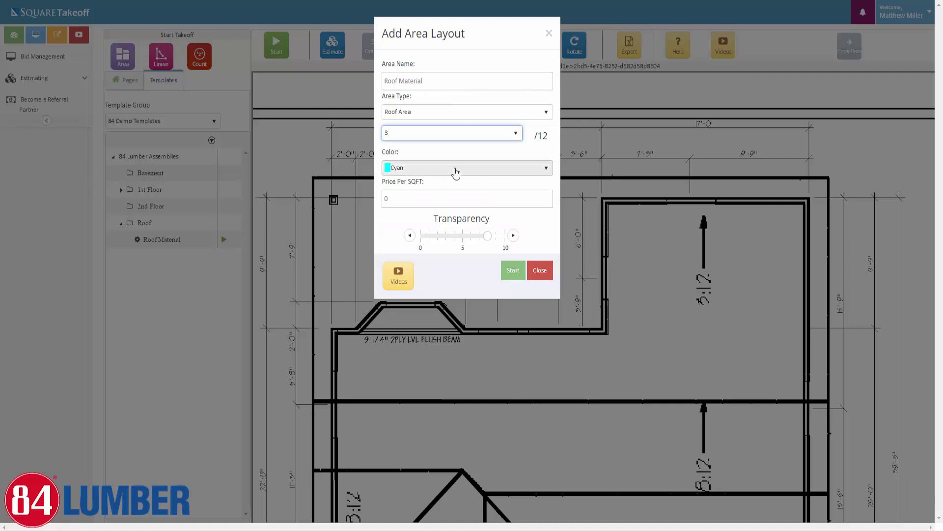
{"action": "left_click", "coordinate": [456, 172]}
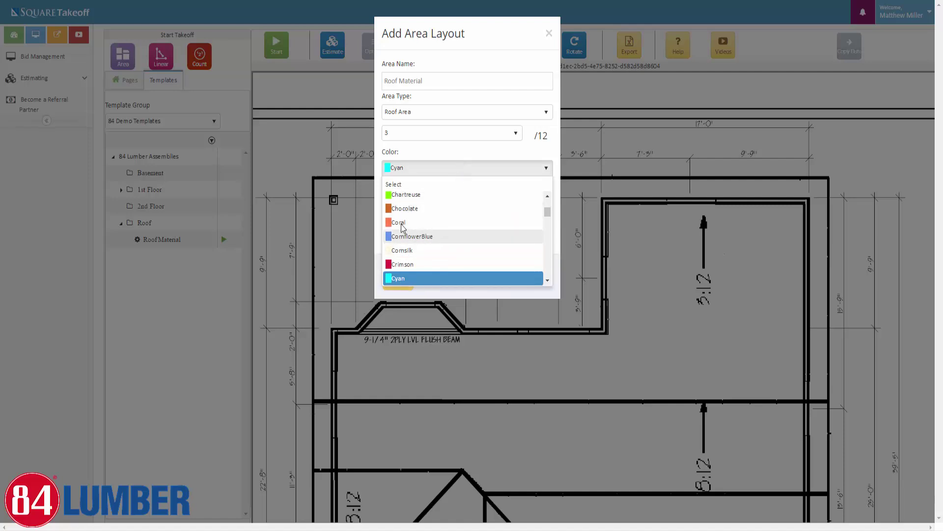
{"action": "scroll", "coordinate": [408, 236], "scroll_direction": "down", "scroll_amount": 10}
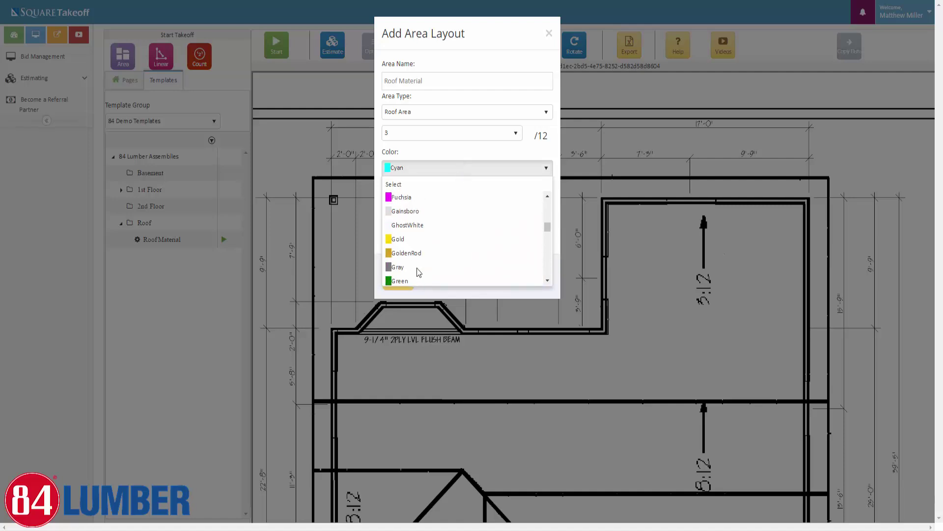
{"action": "scroll", "coordinate": [419, 272], "scroll_direction": "down", "scroll_amount": 3}
{"action": "left_click", "coordinate": [407, 281]}
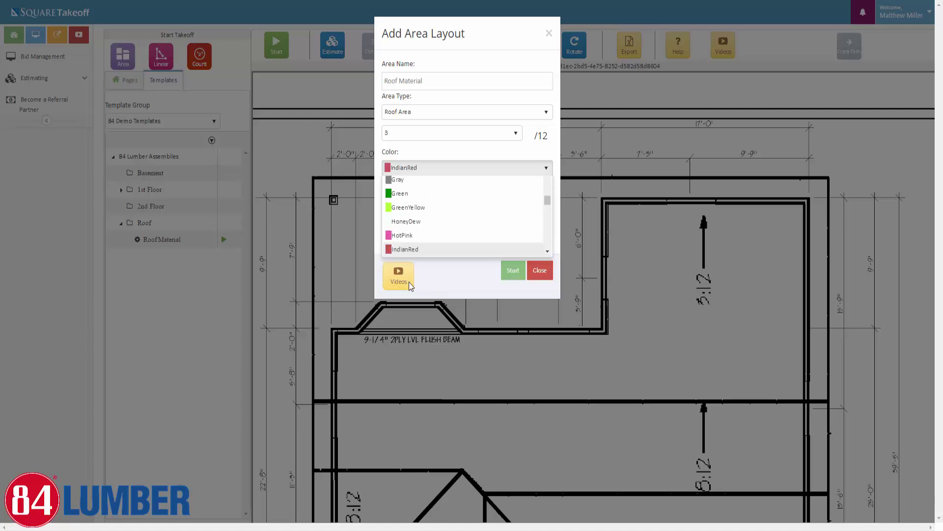
{"action": "left_click", "coordinate": [513, 272]}
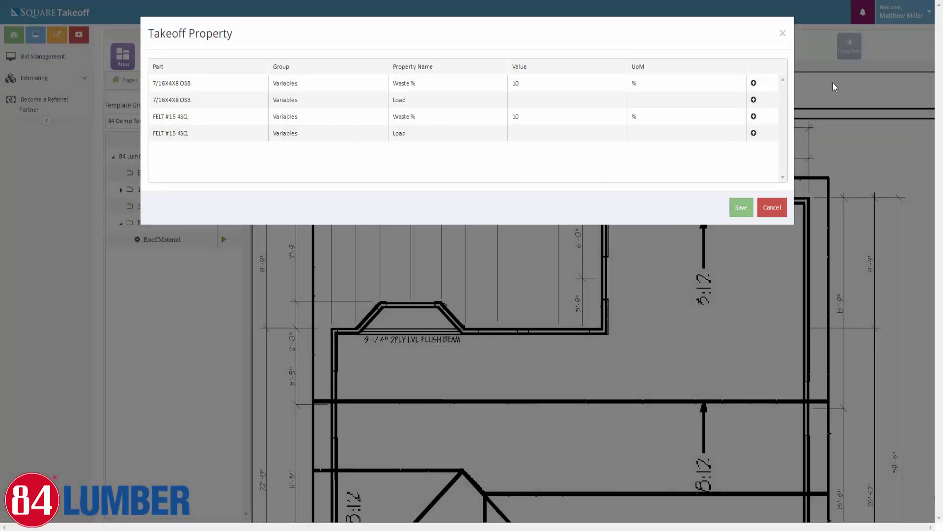
Set the OSB part's Load to 022 - Roof Sheathing/Framing
{"action": "left_click", "coordinate": [754, 100]}
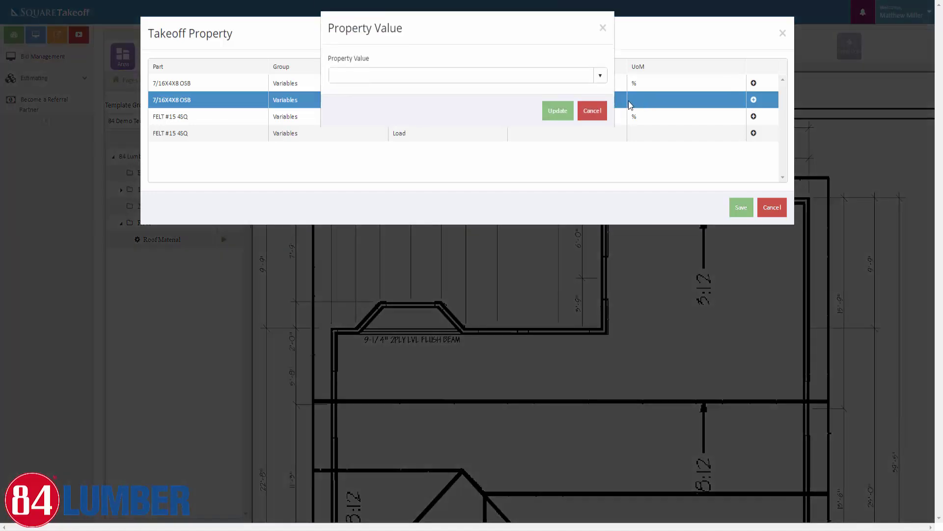
{"action": "left_click", "coordinate": [592, 81]}
{"action": "scroll", "coordinate": [413, 172], "scroll_direction": "down", "scroll_amount": 4}
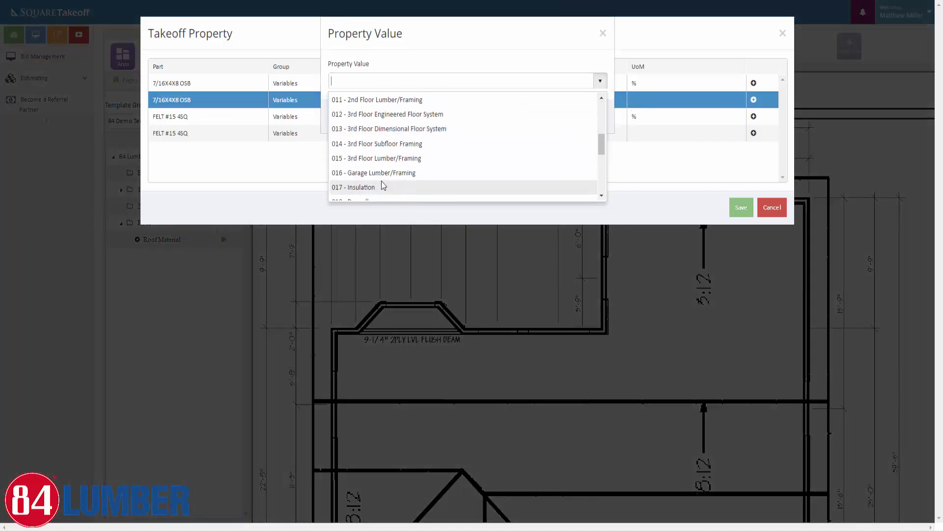
{"action": "scroll", "coordinate": [413, 182], "scroll_direction": "down", "scroll_amount": 1}
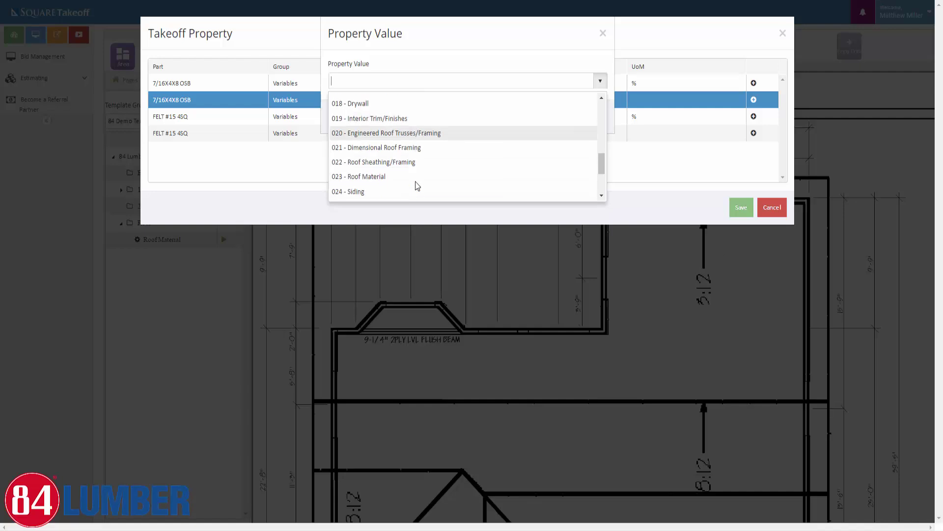
{"action": "left_click", "coordinate": [363, 153]}
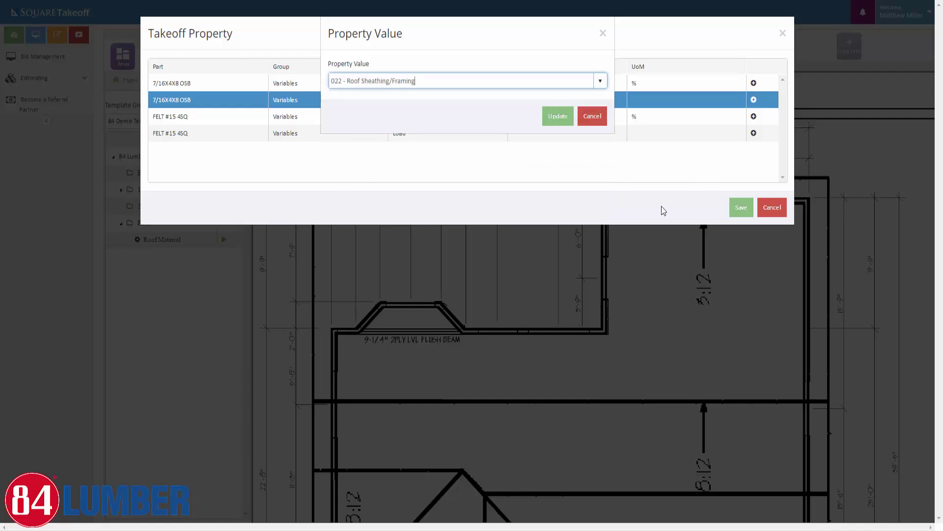
{"action": "left_click", "coordinate": [583, 116]}
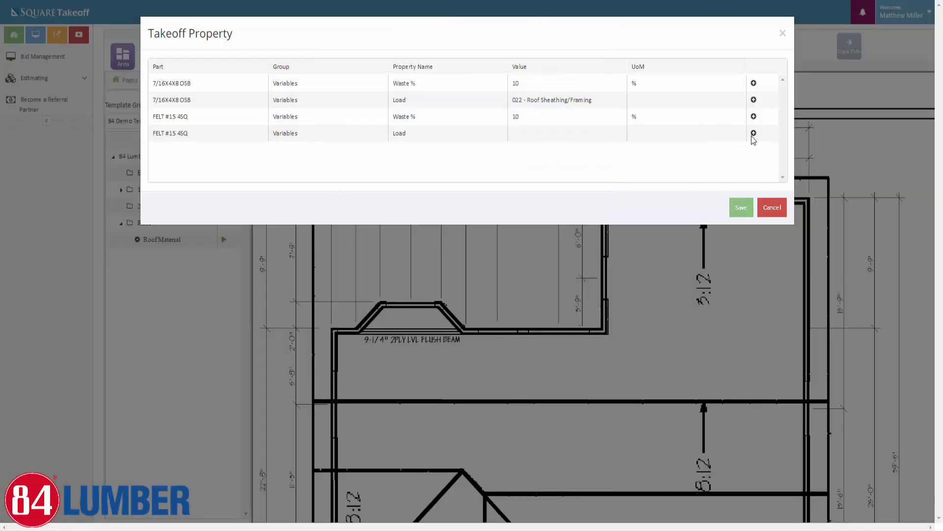
Set the FELT #15 4SQ Load to 022 - Roof Sheathing/Framing and save the properties
{"action": "left_click", "coordinate": [753, 136]}
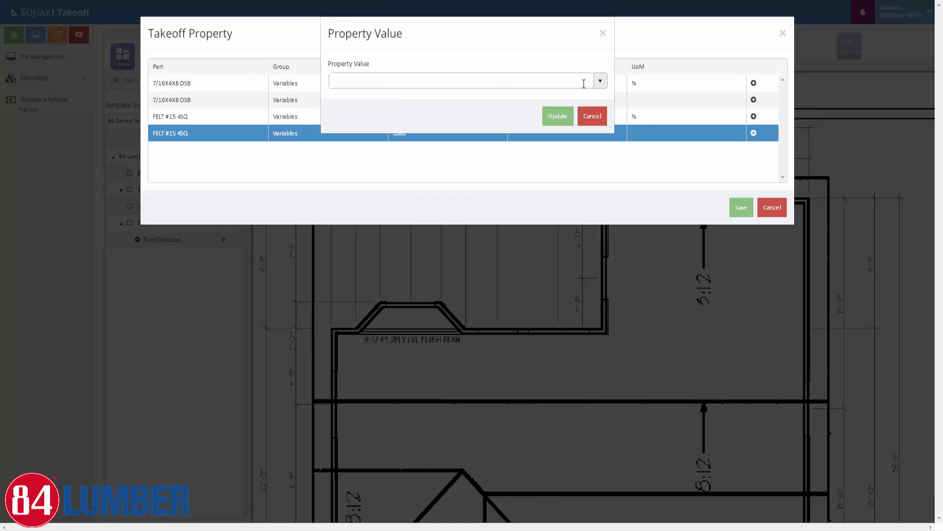
{"action": "left_click", "coordinate": [583, 83]}
{"action": "scroll", "coordinate": [417, 192], "scroll_direction": "down", "scroll_amount": 6}
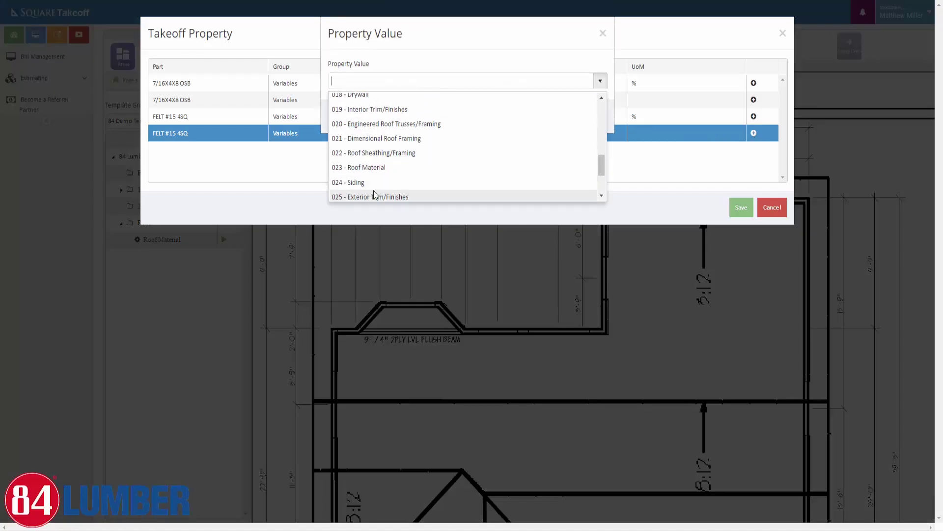
{"action": "scroll", "coordinate": [378, 182], "scroll_direction": "down", "scroll_amount": 2}
{"action": "scroll", "coordinate": [380, 157], "scroll_direction": "up", "scroll_amount": 2}
{"action": "left_click", "coordinate": [381, 132]}
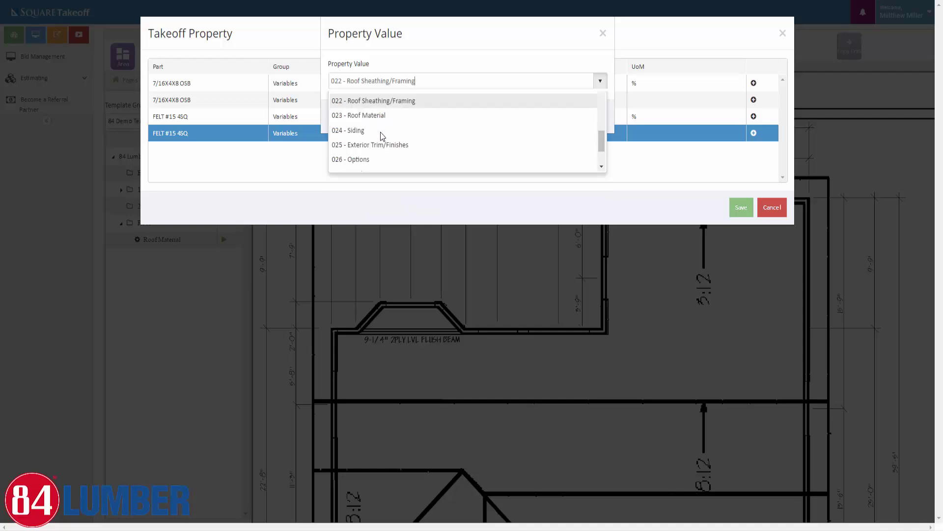
{"action": "left_click", "coordinate": [553, 118]}
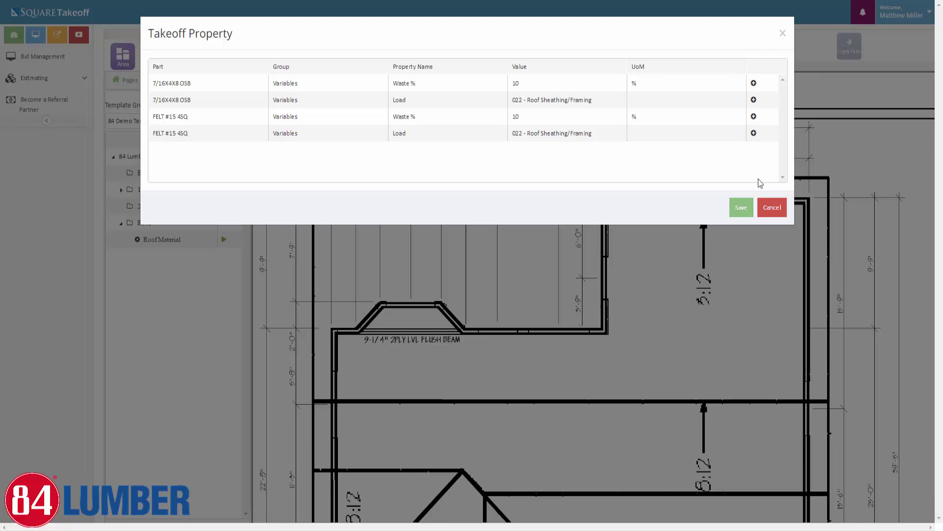
{"action": "left_click", "coordinate": [741, 208]}
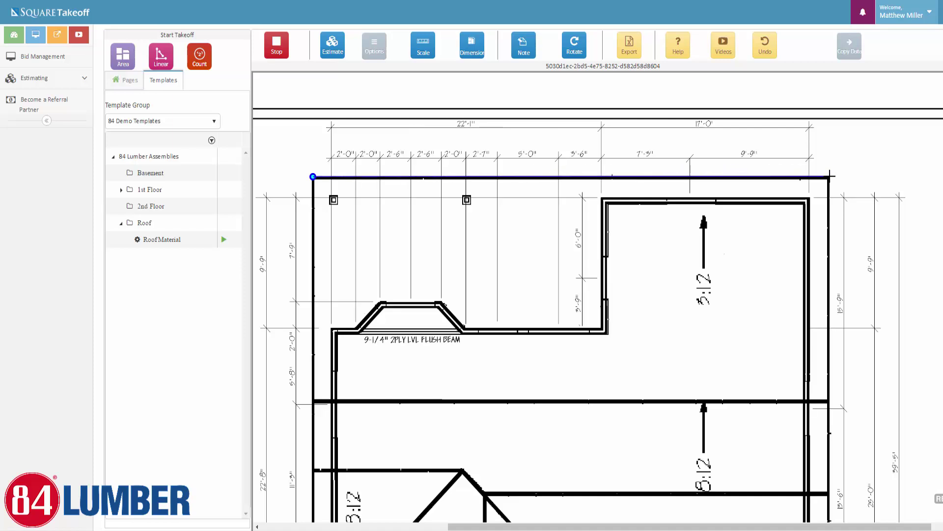
Outline the upper roof rectangle with four corners and finish the 3/12 roof area
{"action": "left_click", "coordinate": [829, 176]}
{"action": "left_click", "coordinate": [828, 400]}
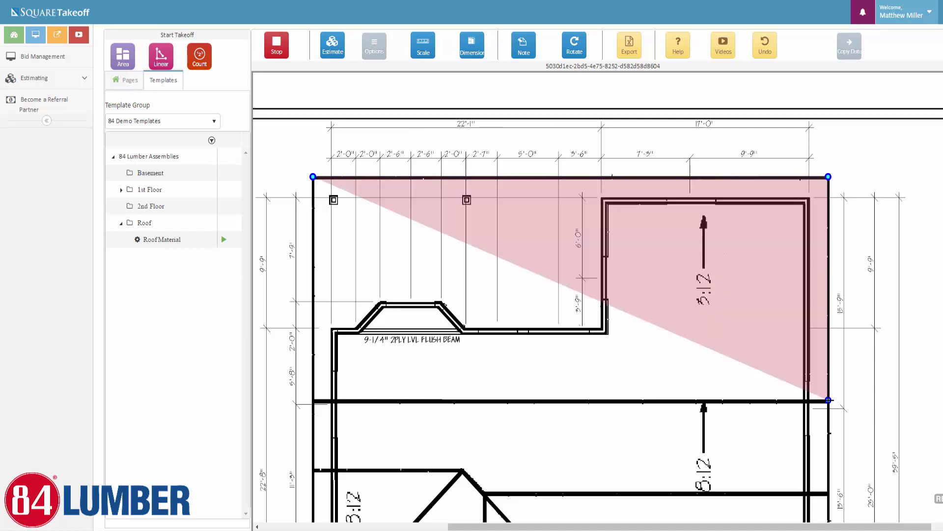
{"action": "left_click", "coordinate": [313, 402]}
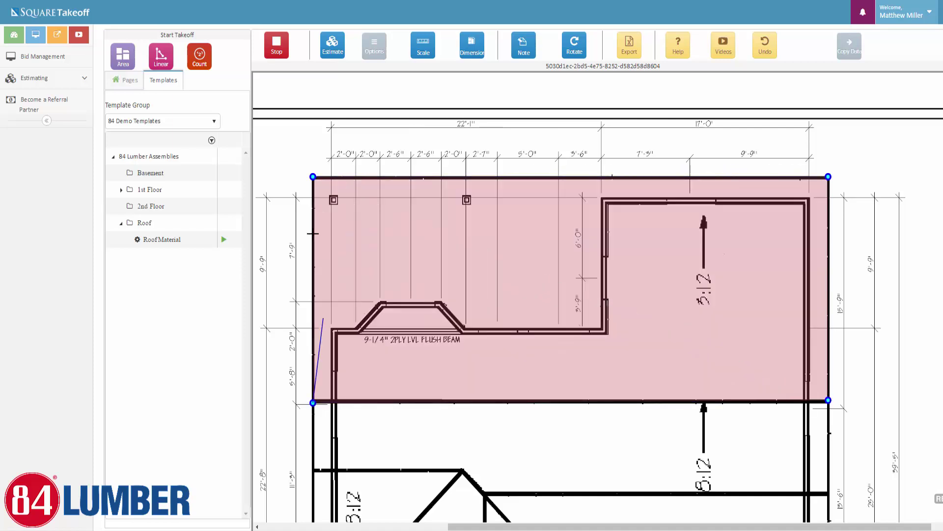
{"action": "left_click", "coordinate": [313, 176]}
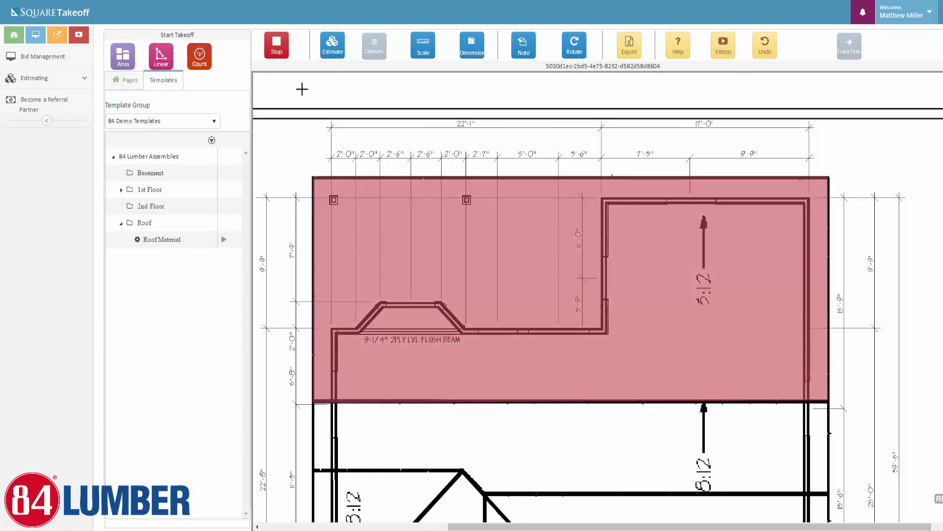
{"action": "left_click", "coordinate": [276, 49]}
{"action": "left_click", "coordinate": [224, 241]}
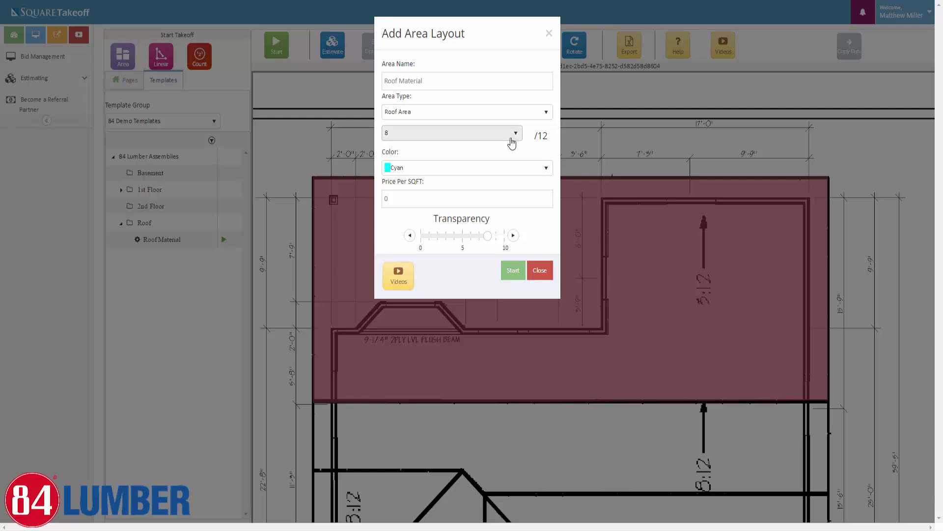
Set the OSB Load property to 022 - Roof Sheathing/Framing
{"action": "left_click", "coordinate": [510, 276]}
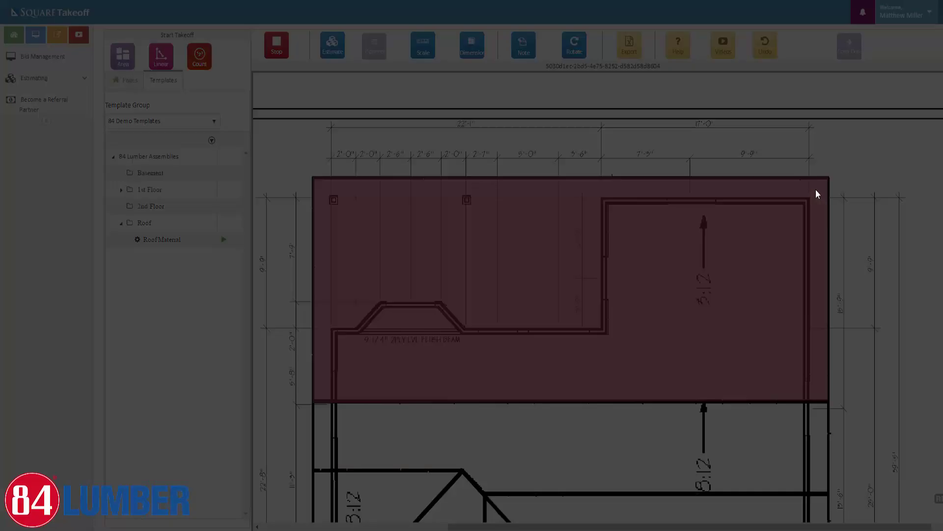
{"action": "left_click", "coordinate": [753, 100]}
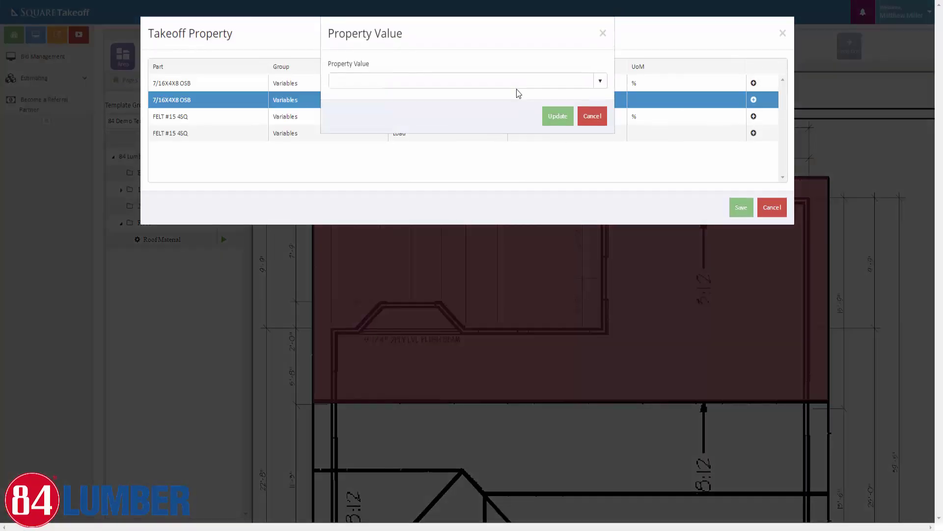
{"action": "left_click", "coordinate": [600, 80]}
{"action": "scroll", "coordinate": [376, 178], "scroll_direction": "down", "scroll_amount": 3}
{"action": "scroll", "coordinate": [376, 175], "scroll_direction": "down", "scroll_amount": 3}
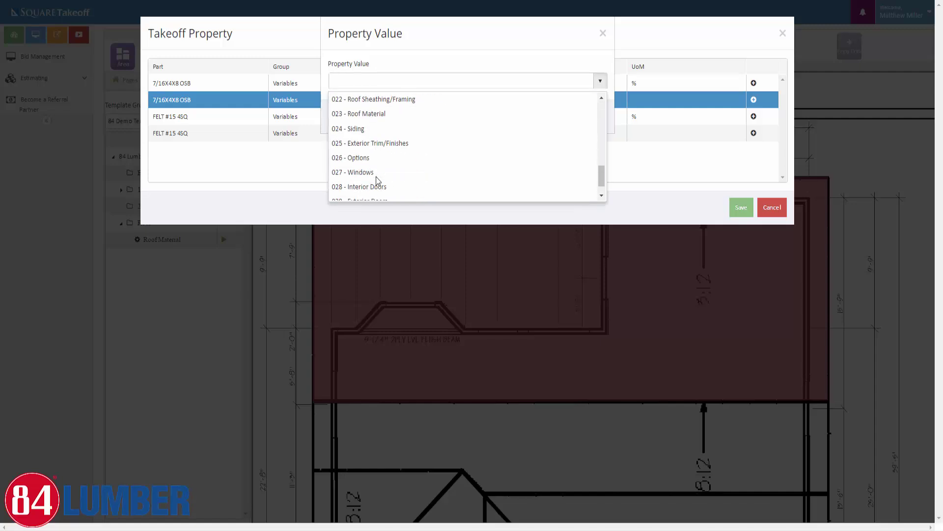
{"action": "scroll", "coordinate": [379, 162], "scroll_direction": "up", "scroll_amount": 1}
{"action": "left_click", "coordinate": [382, 157]}
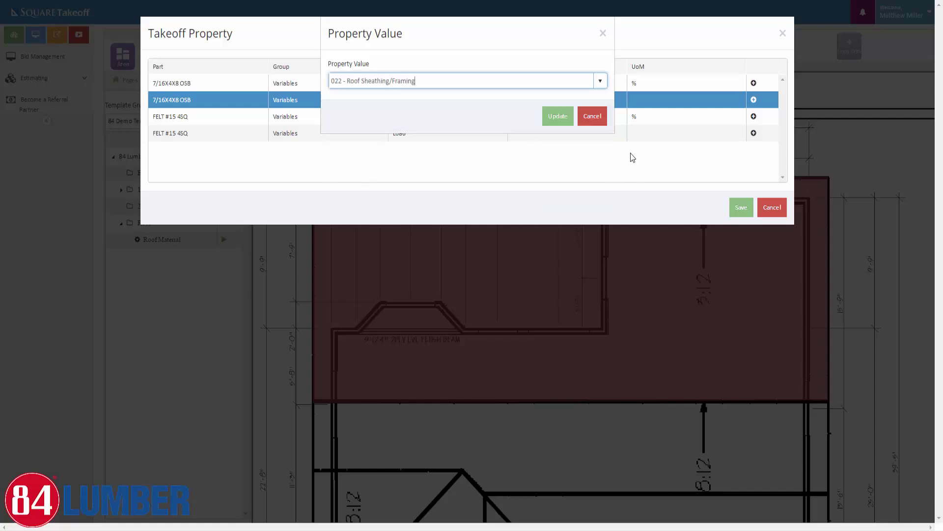
{"action": "left_click", "coordinate": [558, 116]}
Set the FELT #15 4SQ Load property to 022 - Roof Sheathing/Framing
{"action": "left_click", "coordinate": [753, 133]}
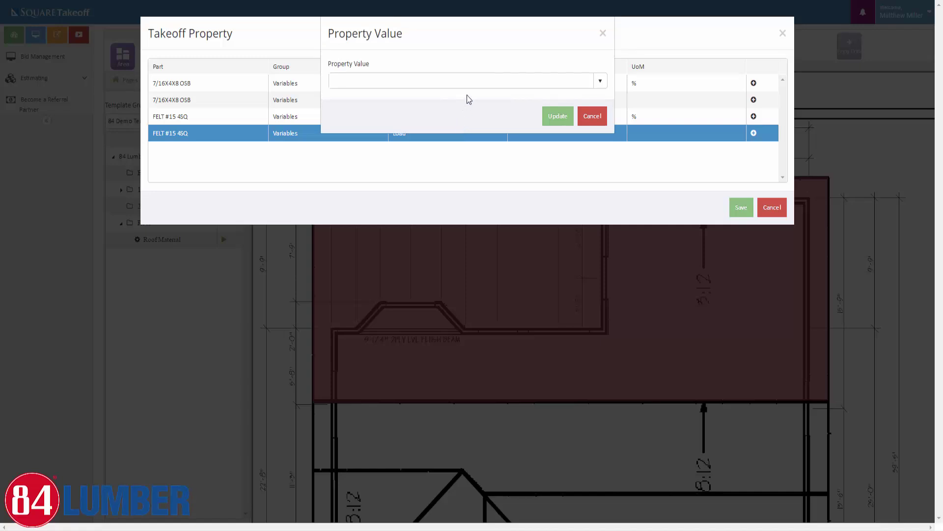
{"action": "left_click", "coordinate": [502, 79]}
{"action": "left_click", "coordinate": [601, 83]}
{"action": "scroll", "coordinate": [379, 187], "scroll_direction": "down", "scroll_amount": 6}
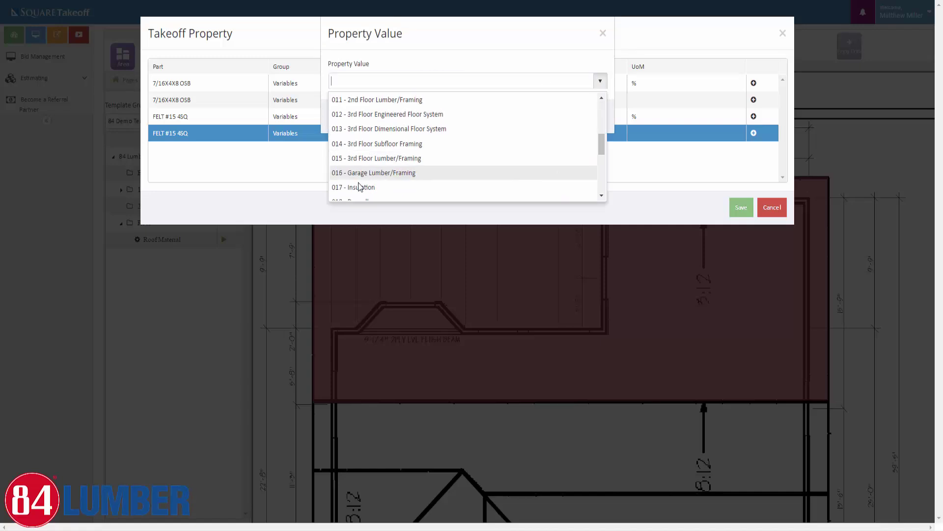
{"action": "left_click", "coordinate": [435, 156]}
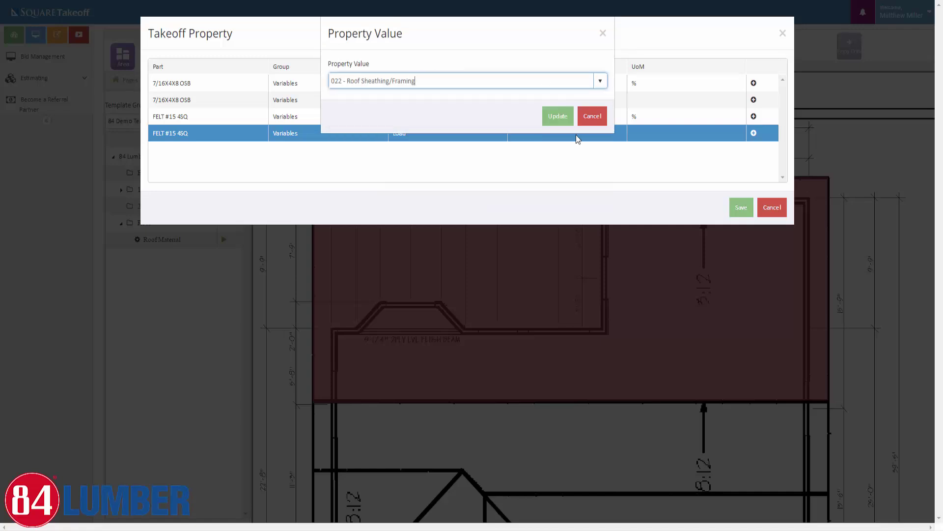
{"action": "left_click", "coordinate": [558, 116]}
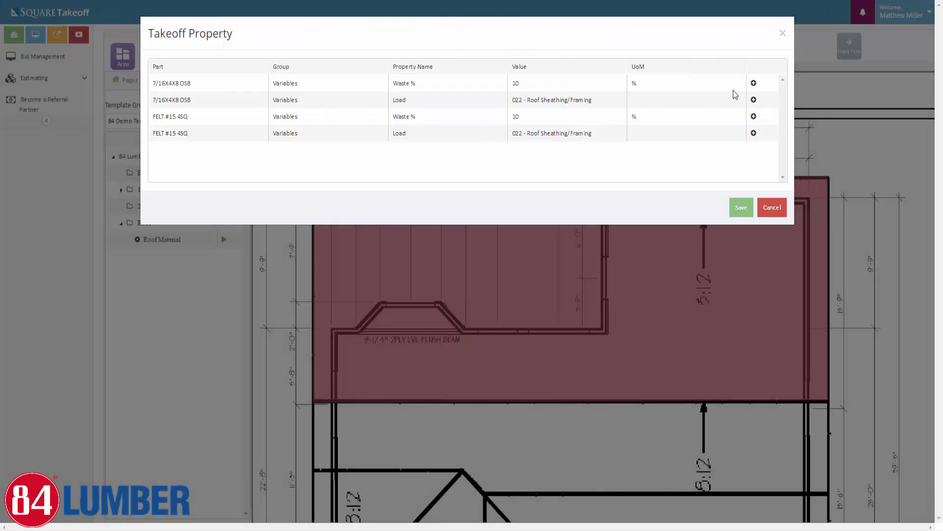
Change the OSB Waste % from 10 to 12 and save the takeoff properties
{"action": "left_click", "coordinate": [754, 83]}
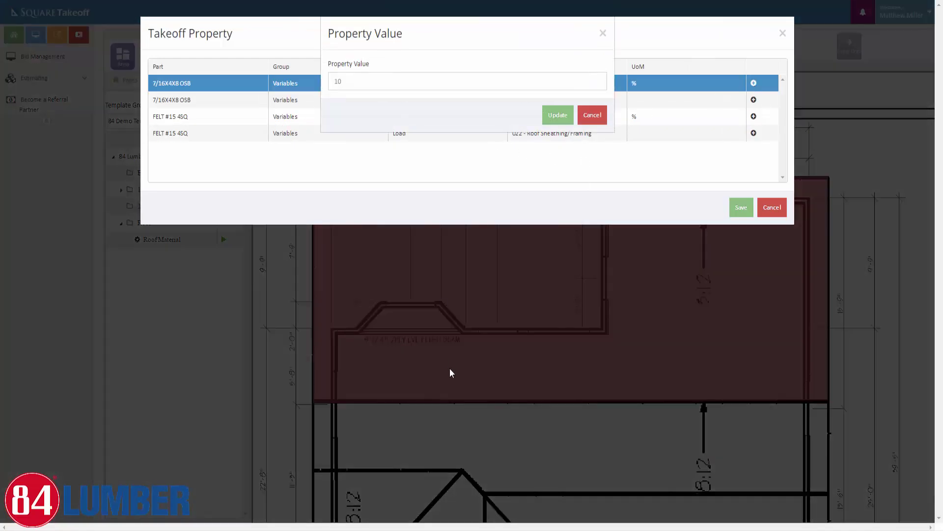
{"action": "double_click", "coordinate": [348, 82]}
{"action": "type", "text": "12"}
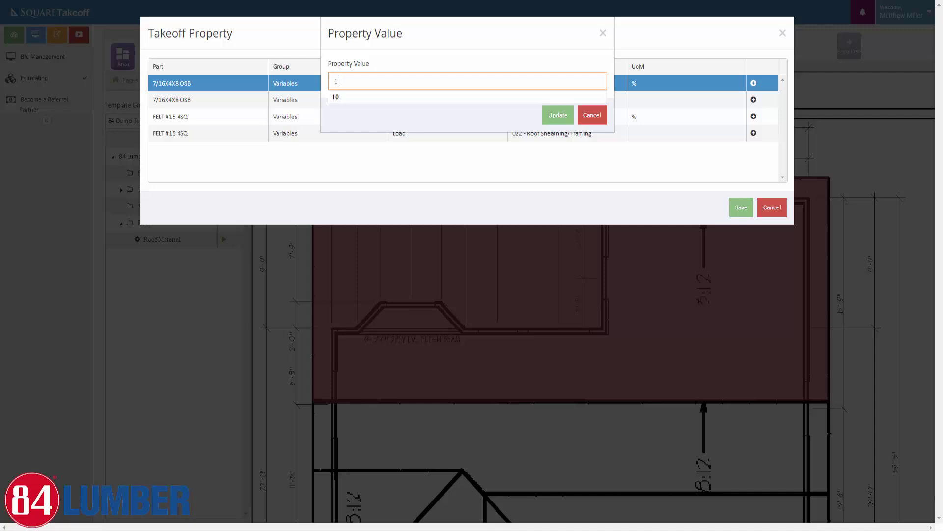
{"action": "left_click", "coordinate": [550, 117]}
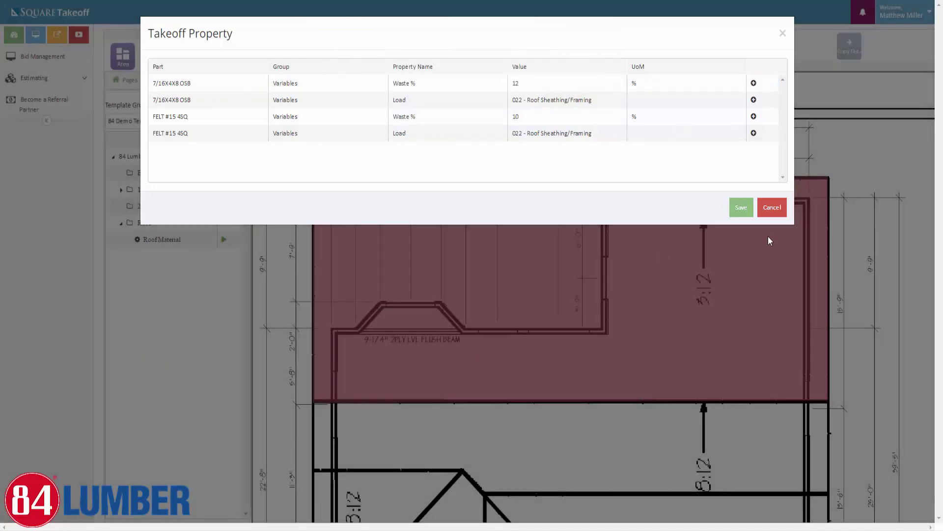
{"action": "left_click", "coordinate": [741, 208]}
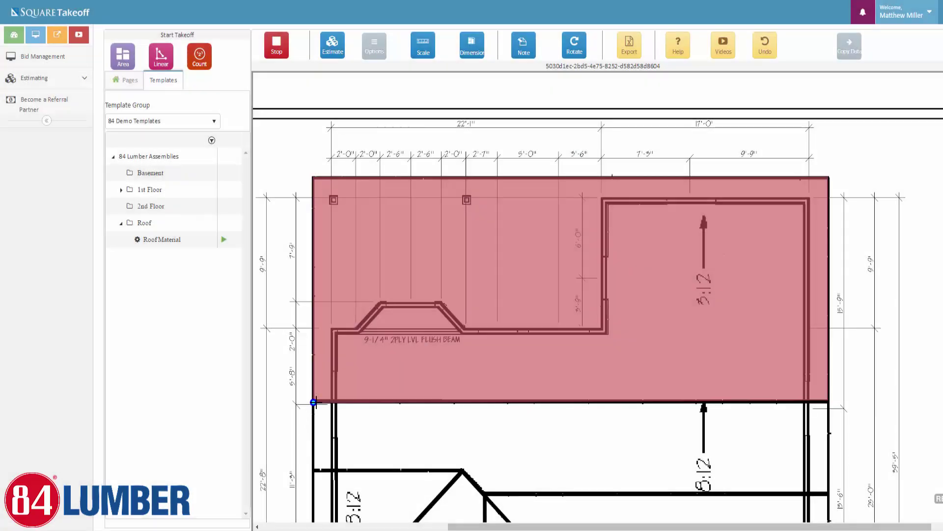
Turn on Ortho mode and outline the main 8:12 roof area
{"action": "left_click", "coordinate": [375, 45]}
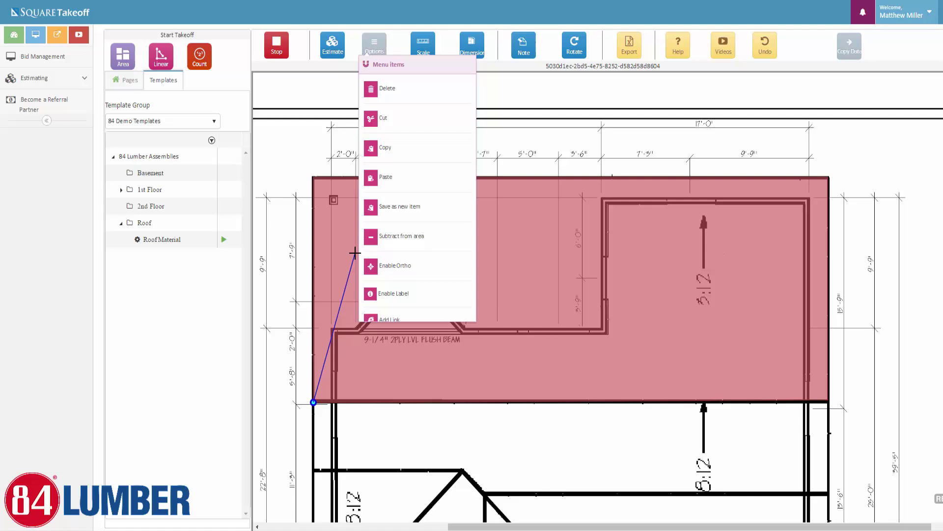
{"action": "left_click", "coordinate": [382, 268]}
{"action": "left_click", "coordinate": [829, 402]}
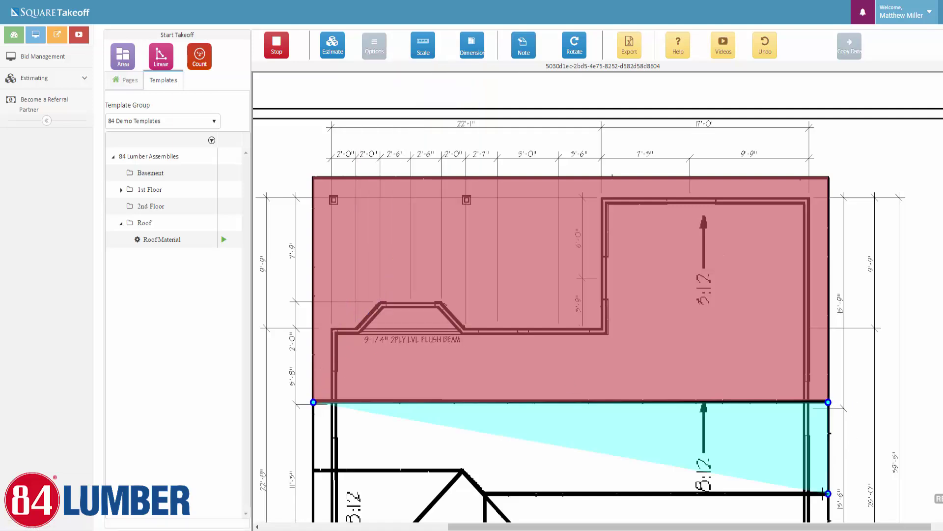
{"action": "left_click", "coordinate": [484, 493]}
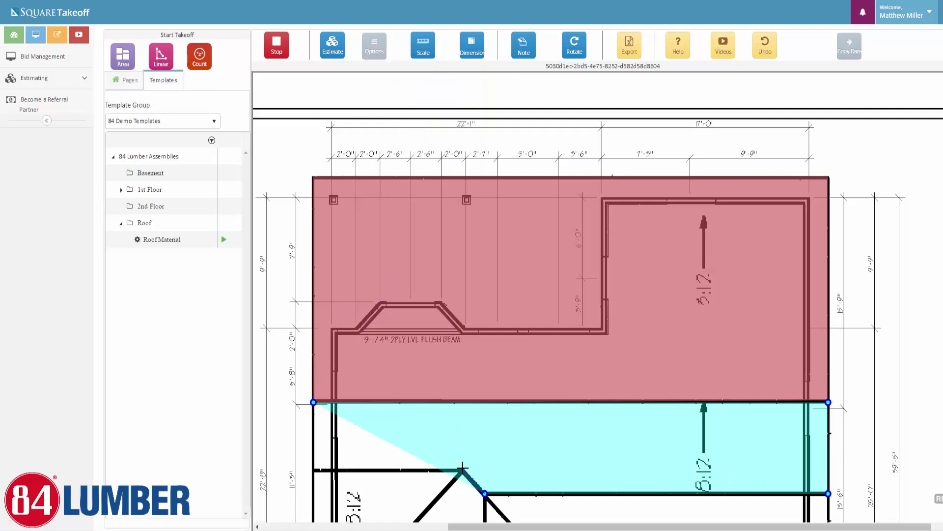
{"action": "left_click", "coordinate": [462, 468]}
{"action": "left_click", "coordinate": [312, 467]}
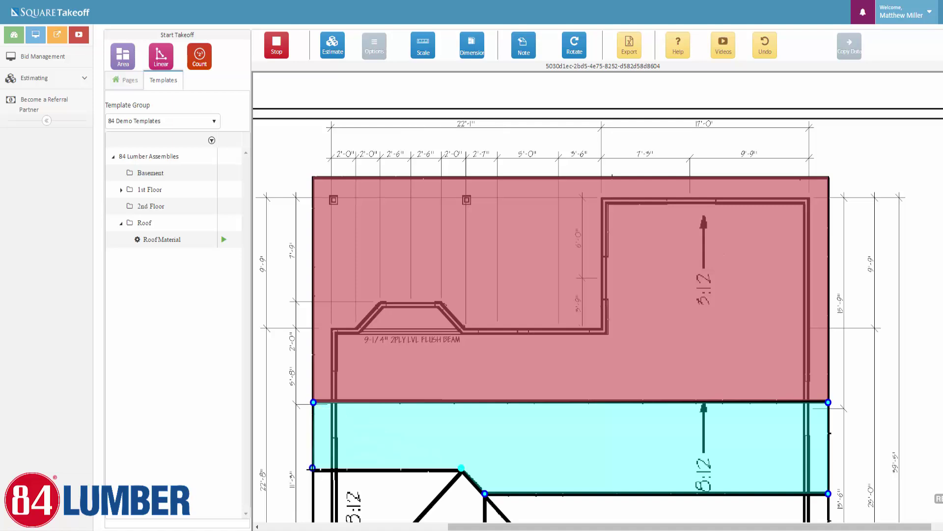
{"action": "left_click", "coordinate": [313, 402]}
Outline the left triangular roof section and the left section below the ridge junction
{"action": "scroll", "coordinate": [375, 355], "scroll_direction": "down", "scroll_amount": 3}
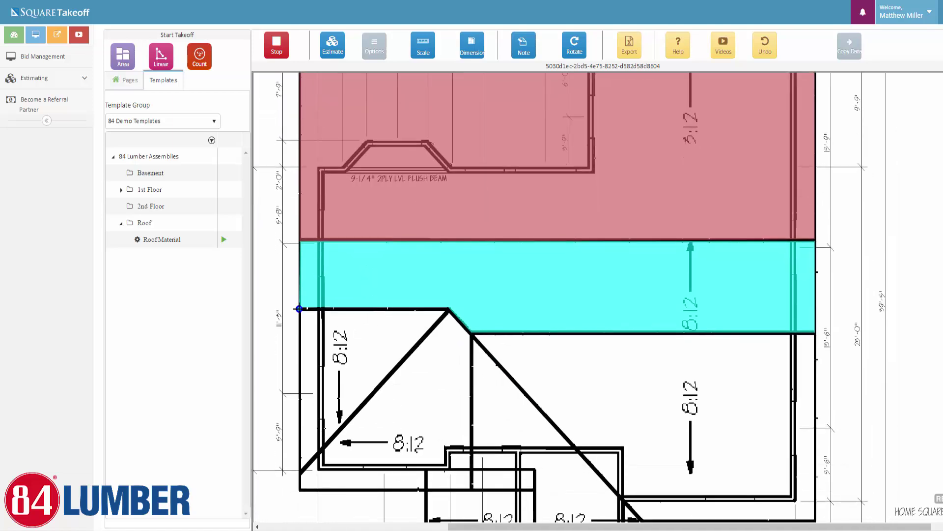
{"action": "left_click", "coordinate": [449, 309]}
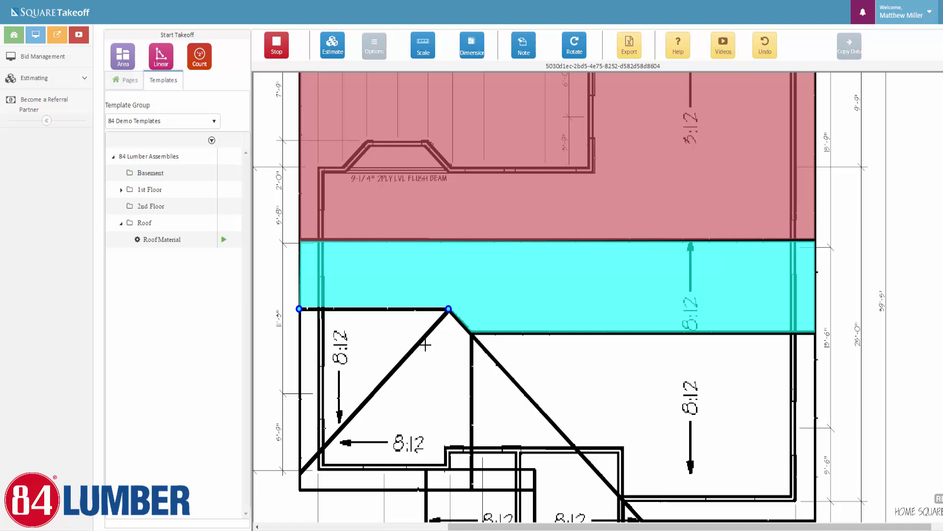
{"action": "left_click", "coordinate": [296, 473]}
{"action": "left_click", "coordinate": [299, 309]}
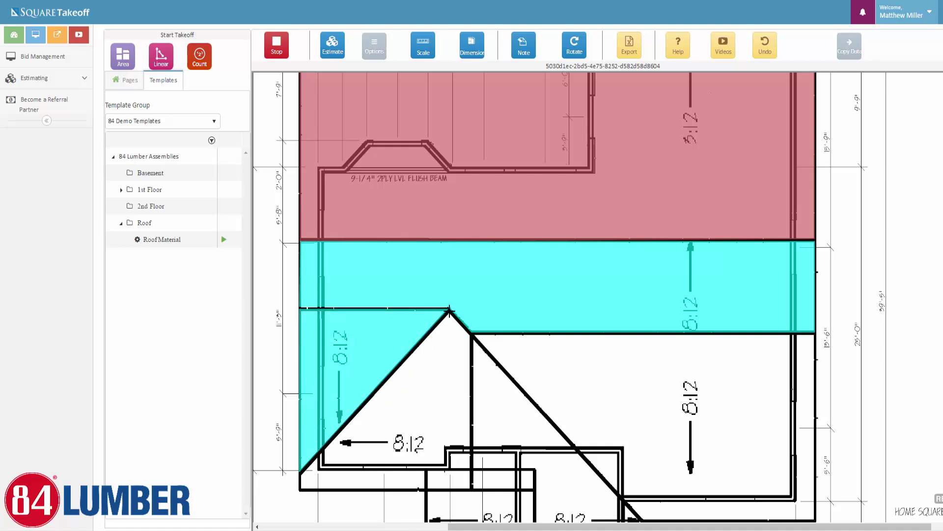
{"action": "left_click", "coordinate": [472, 332]}
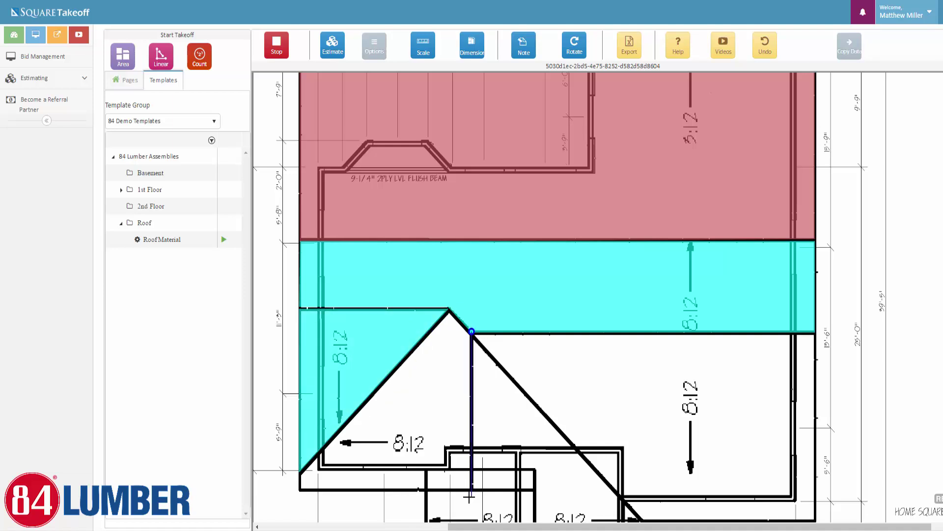
{"action": "left_click", "coordinate": [472, 490]}
{"action": "left_click", "coordinate": [299, 489]}
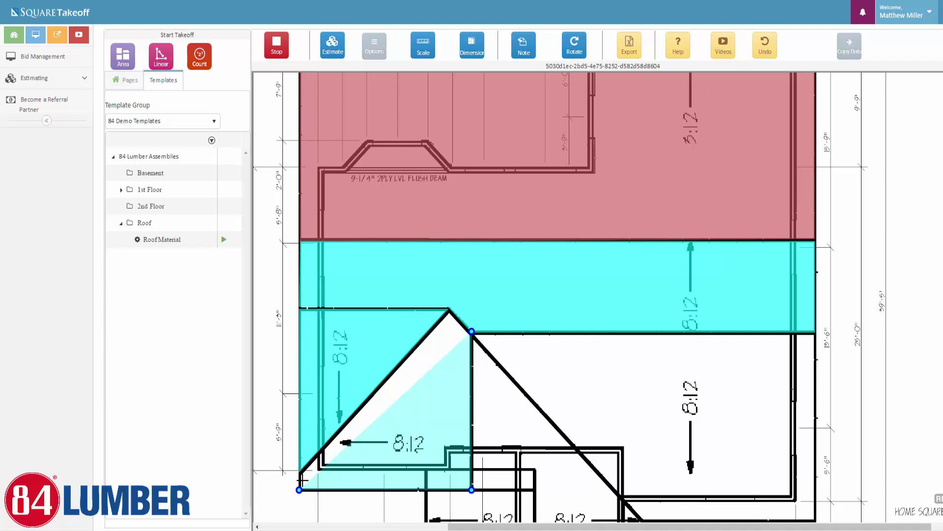
{"action": "left_click", "coordinate": [300, 472]}
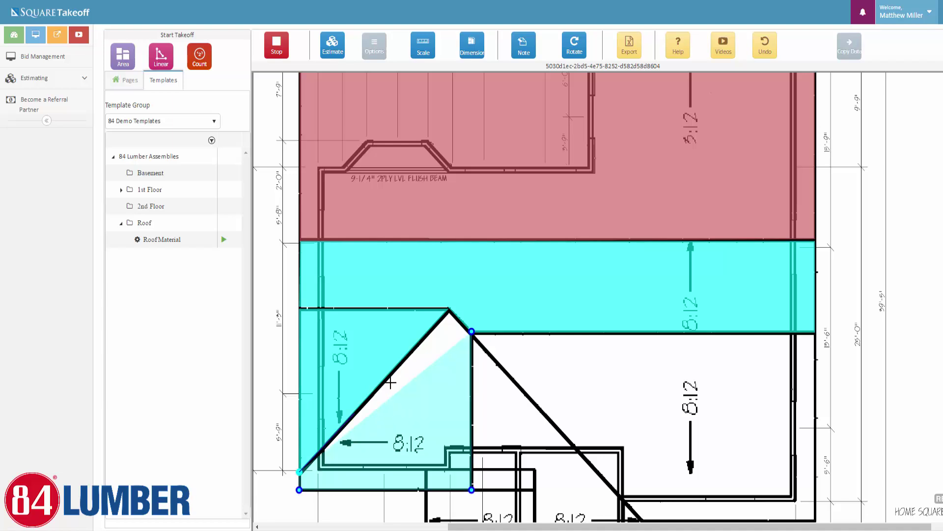
{"action": "left_click", "coordinate": [447, 311]}
{"action": "left_click", "coordinate": [472, 331]}
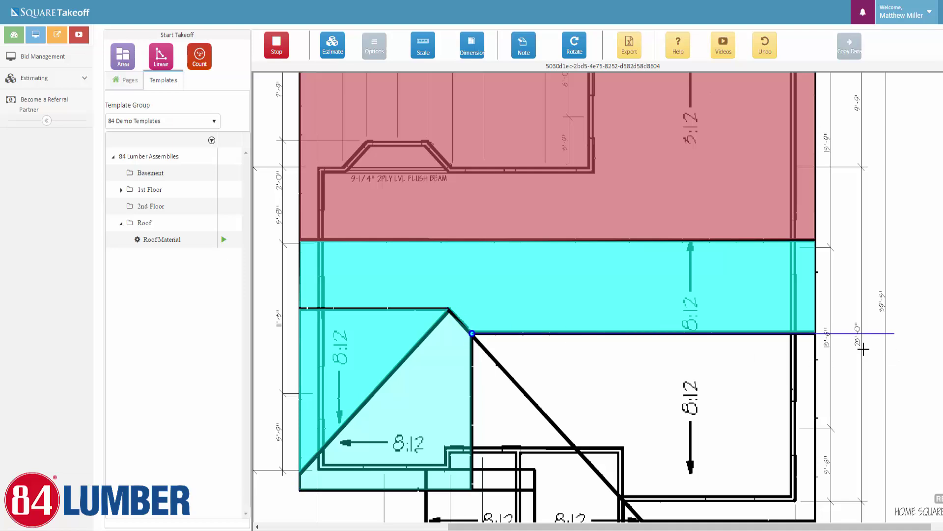
Outline the right 8:12 roof section and the bump-out roof area
{"action": "left_click", "coordinate": [816, 333]}
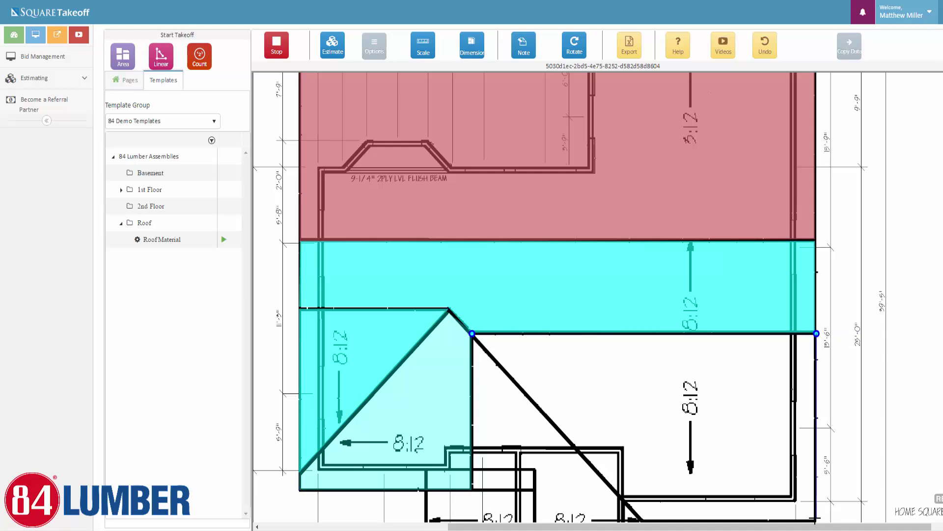
{"action": "left_click", "coordinate": [816, 517]}
{"action": "left_click", "coordinate": [641, 517]}
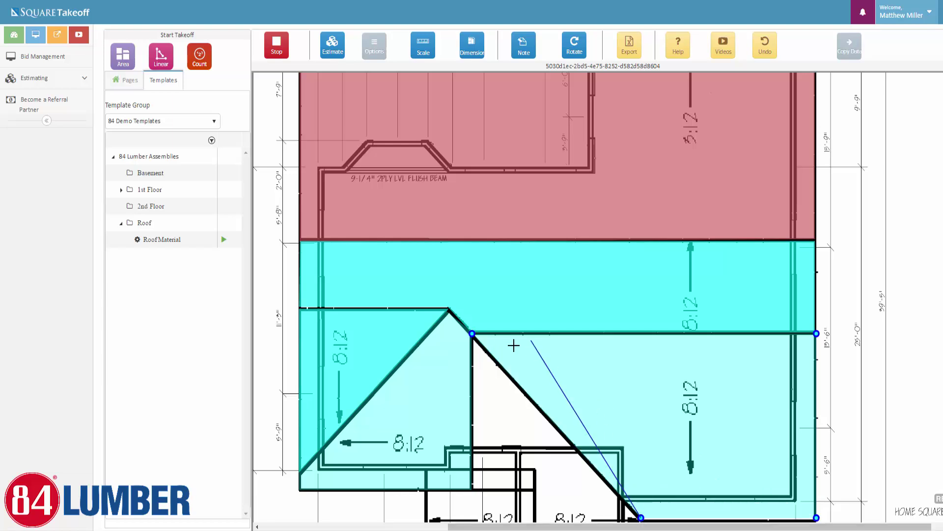
{"action": "left_click", "coordinate": [472, 333]}
{"action": "scroll", "coordinate": [474, 344], "scroll_direction": "down", "scroll_amount": 3}
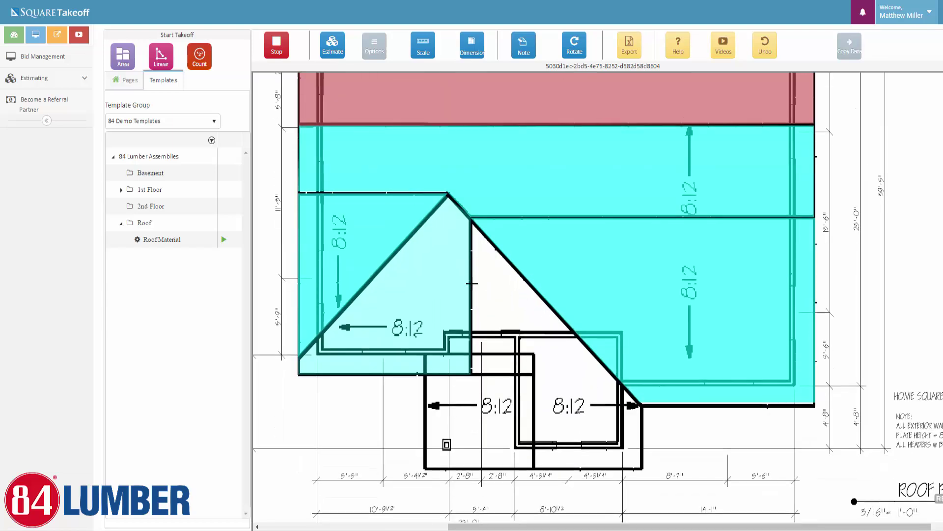
{"action": "left_click", "coordinate": [471, 219]}
{"action": "left_click", "coordinate": [642, 406]}
{"action": "left_click", "coordinate": [642, 470]}
{"action": "left_click", "coordinate": [534, 470]}
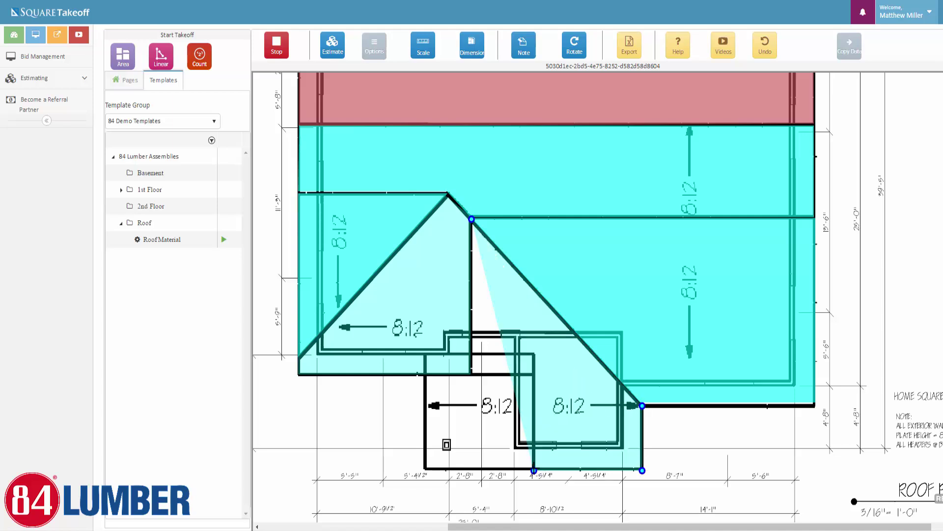
{"action": "left_click", "coordinate": [535, 376]}
{"action": "left_click", "coordinate": [470, 376]}
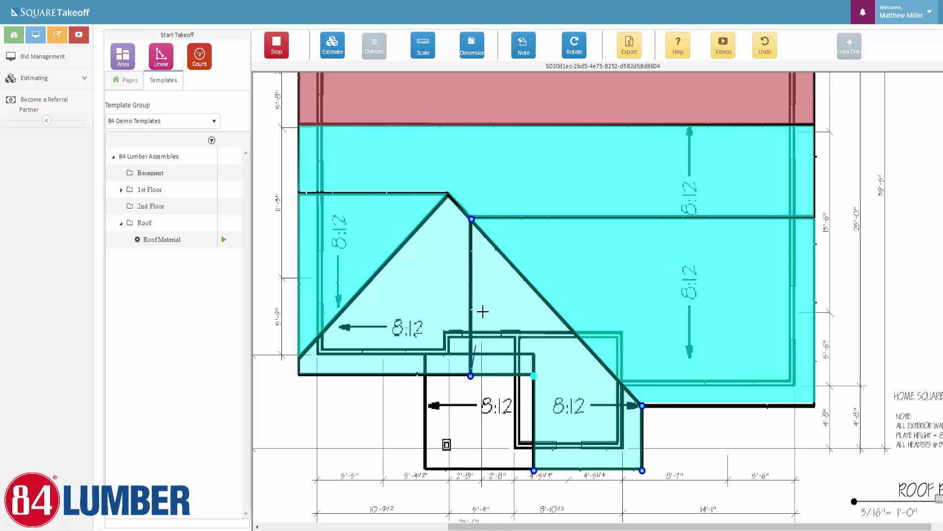
{"action": "left_click", "coordinate": [471, 218]}
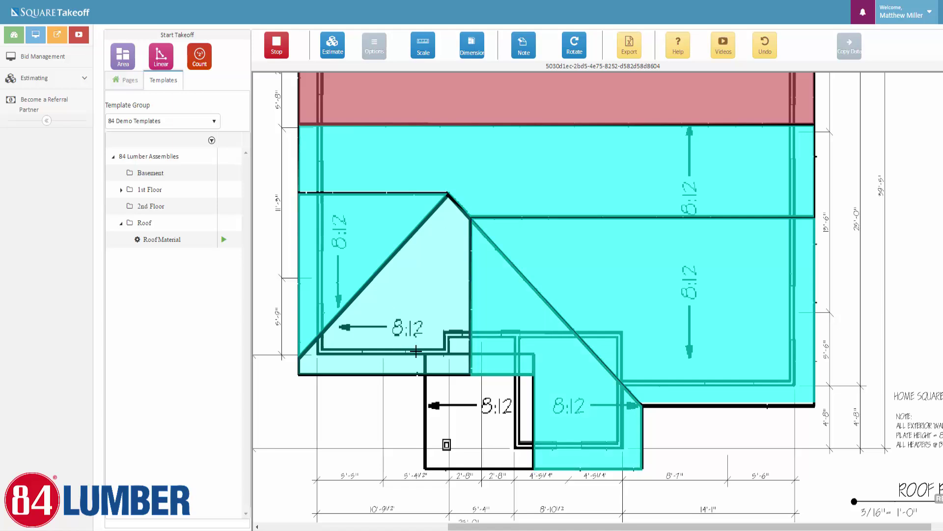
Outline the lower room's roof area and stop drawing takeoffs
{"action": "left_click", "coordinate": [535, 354]}
{"action": "left_click", "coordinate": [426, 469]}
{"action": "left_click", "coordinate": [533, 469]}
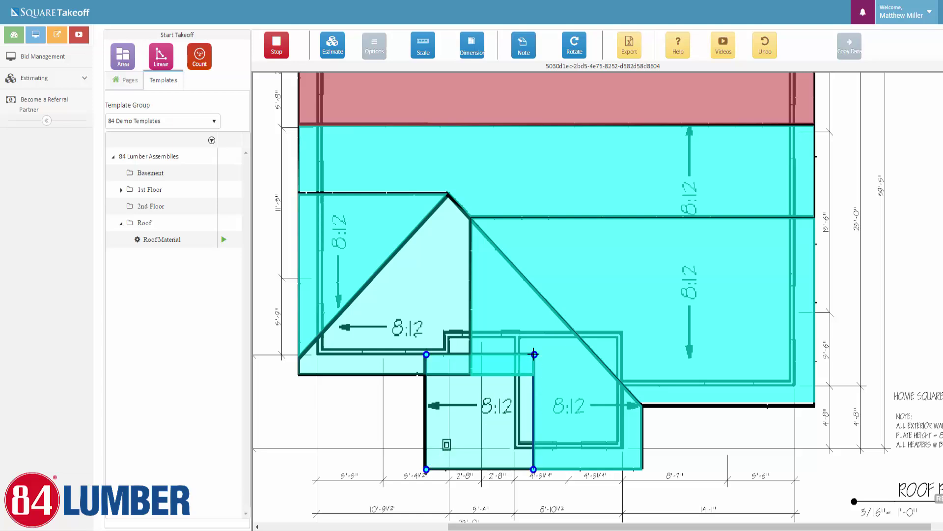
{"action": "left_click", "coordinate": [535, 355]}
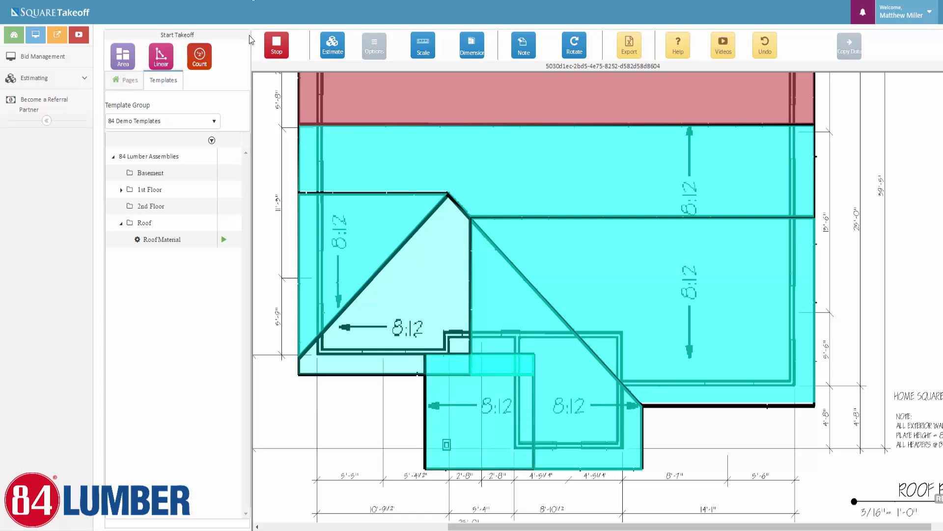
{"action": "left_click", "coordinate": [276, 48]}
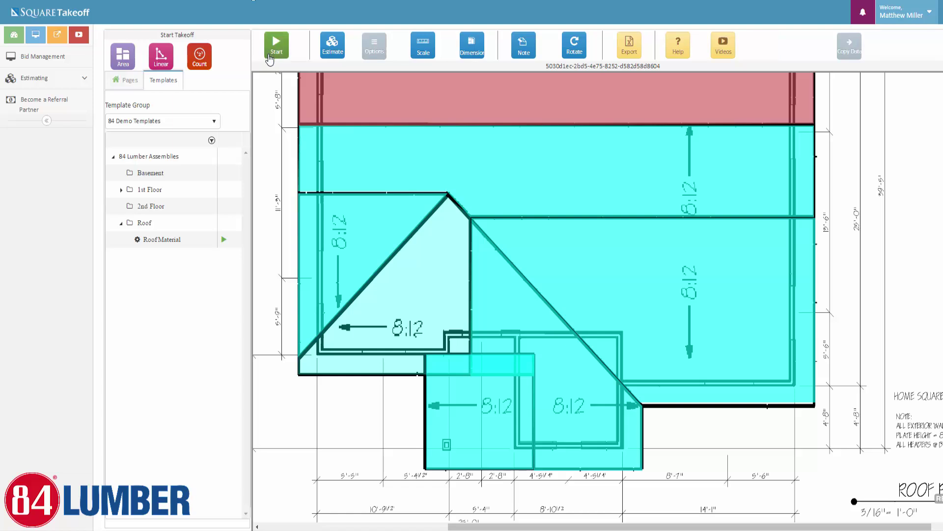
Review the Estimate report's parts for the 1138.99 and 729.42 SQFT Roof Material takeoffs, then close it
{"action": "left_click", "coordinate": [126, 80]}
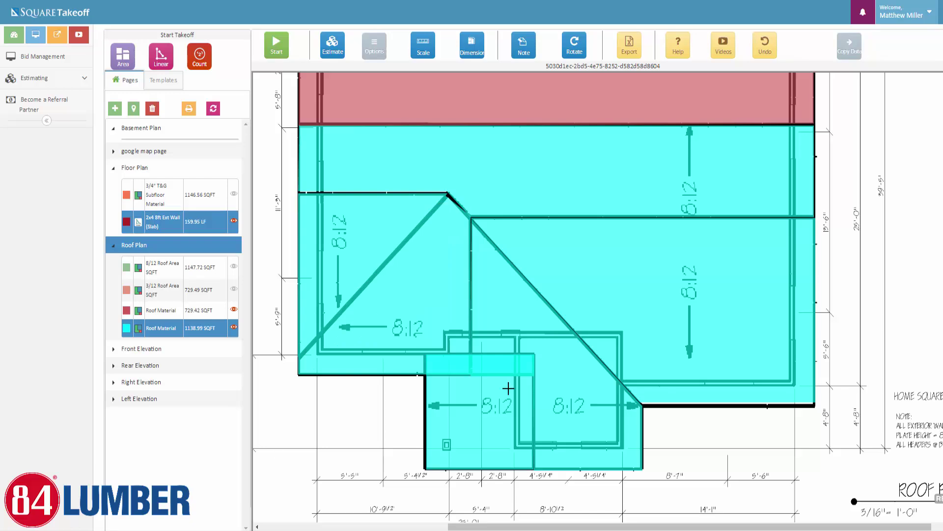
{"action": "left_click", "coordinate": [332, 49]}
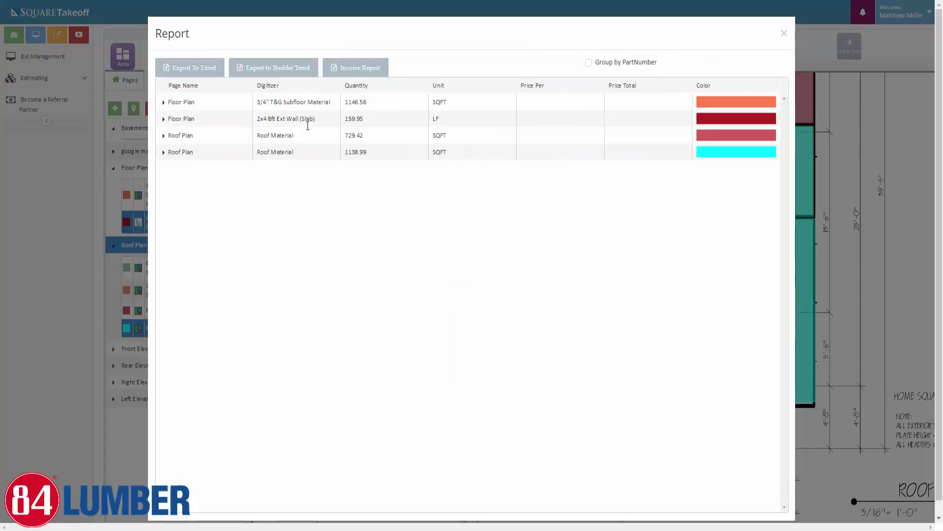
{"action": "left_click", "coordinate": [163, 151]}
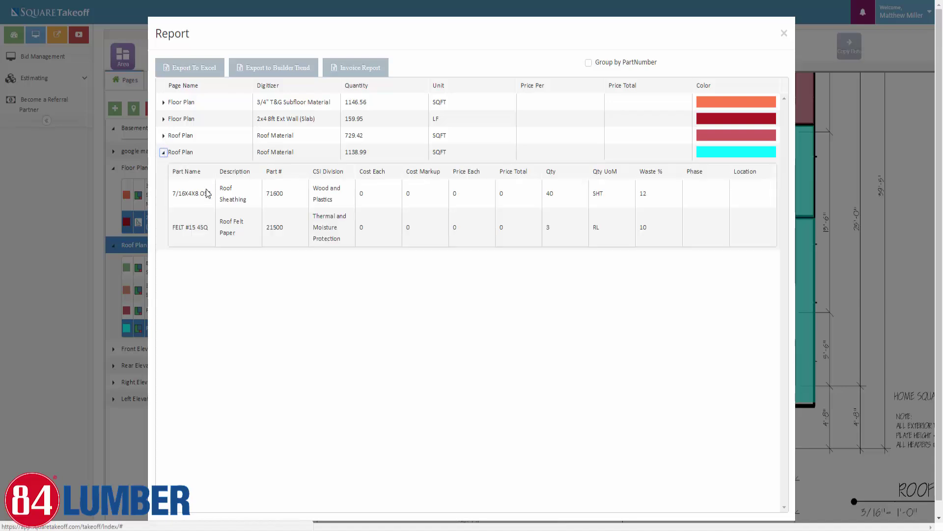
{"action": "left_click", "coordinate": [163, 136]}
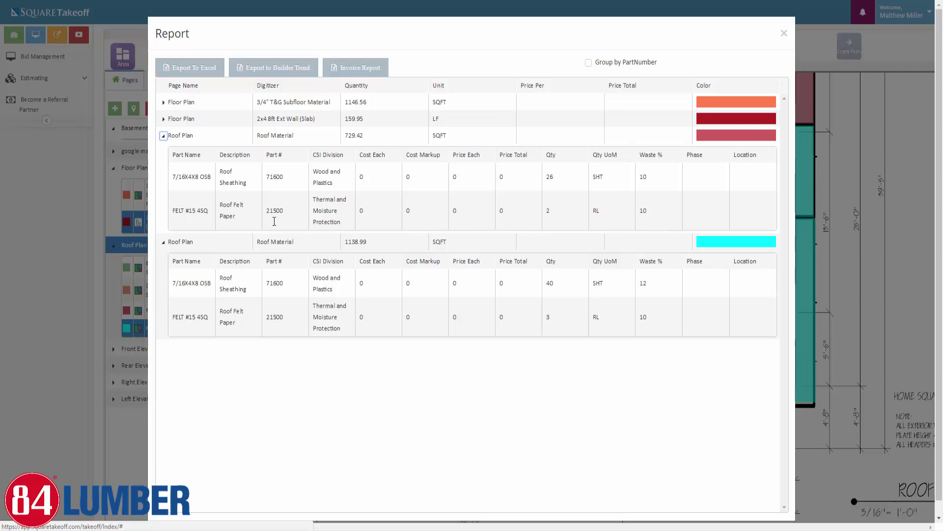
{"action": "left_click", "coordinate": [784, 33]}
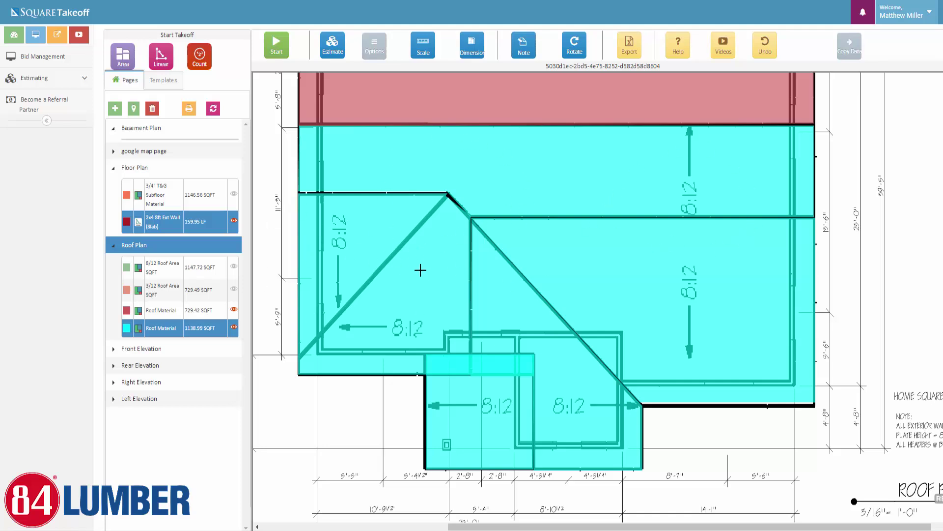
Rename the cyan takeoff to 8/12 Roof Material and save its properties
{"action": "double_click", "coordinate": [160, 327]}
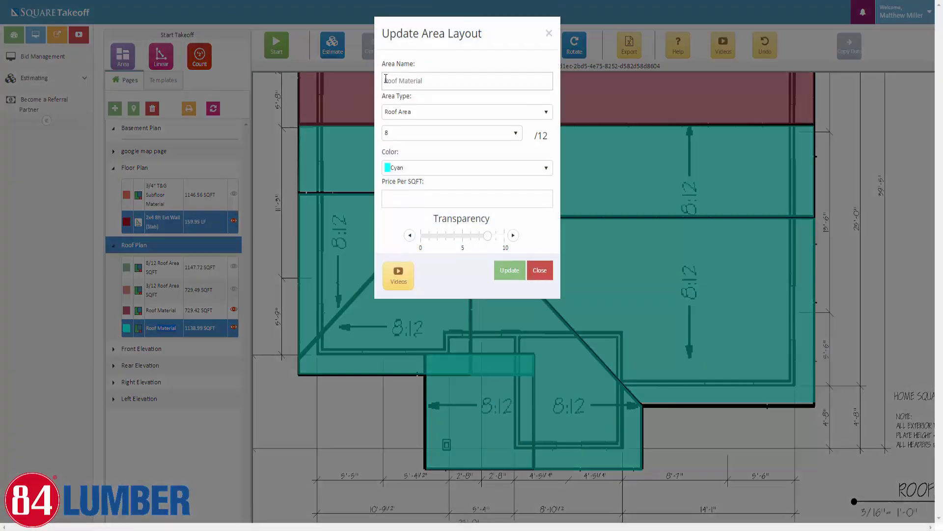
{"action": "left_click", "coordinate": [386, 80]}
{"action": "type", "text": "8/12"}
{"action": "left_click", "coordinate": [508, 271]}
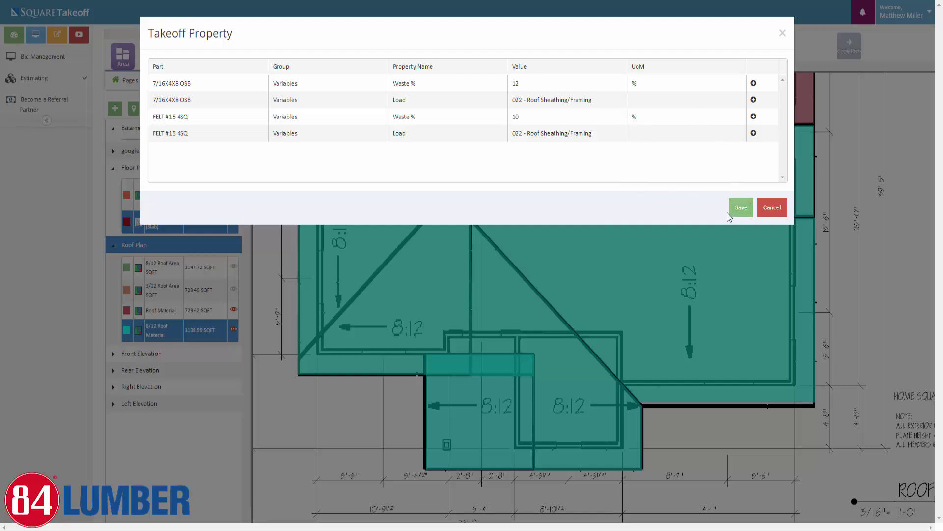
{"action": "left_click", "coordinate": [741, 208]}
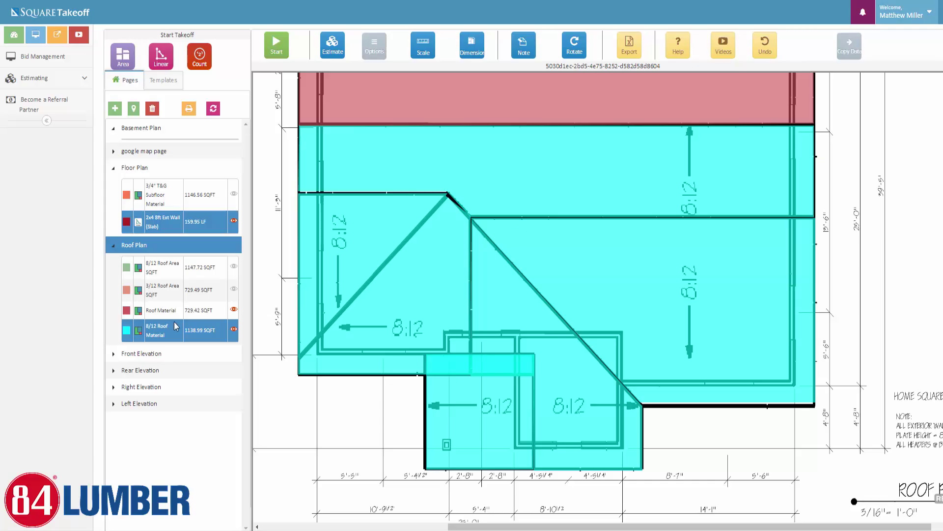
Rename the red takeoff to 3/12 Roof Material and save its properties
{"action": "left_click", "coordinate": [157, 311]}
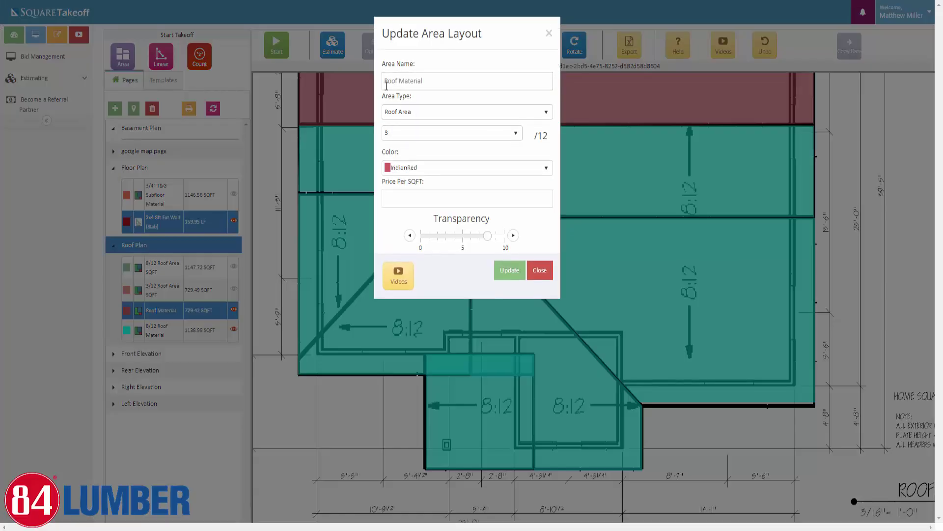
{"action": "left_click", "coordinate": [383, 81]}
{"action": "type", "text": "3/12"}
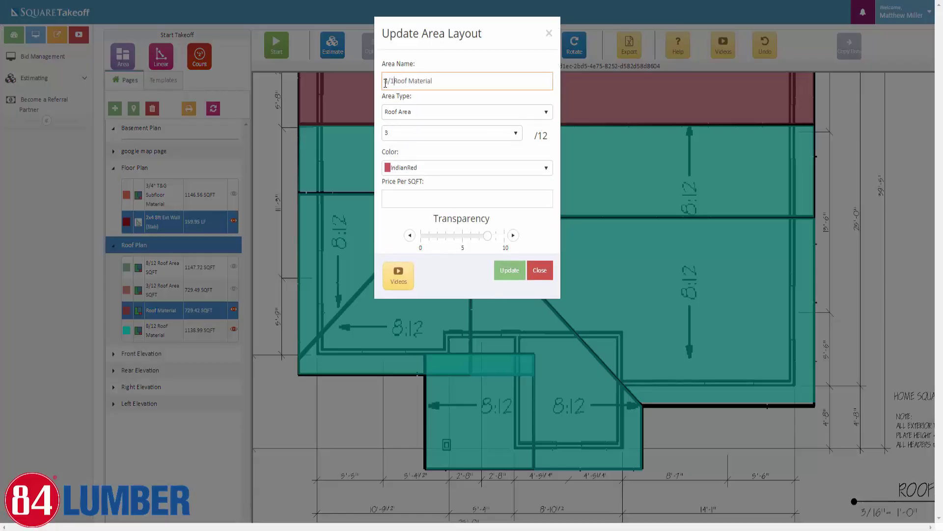
{"action": "left_click", "coordinate": [497, 270]}
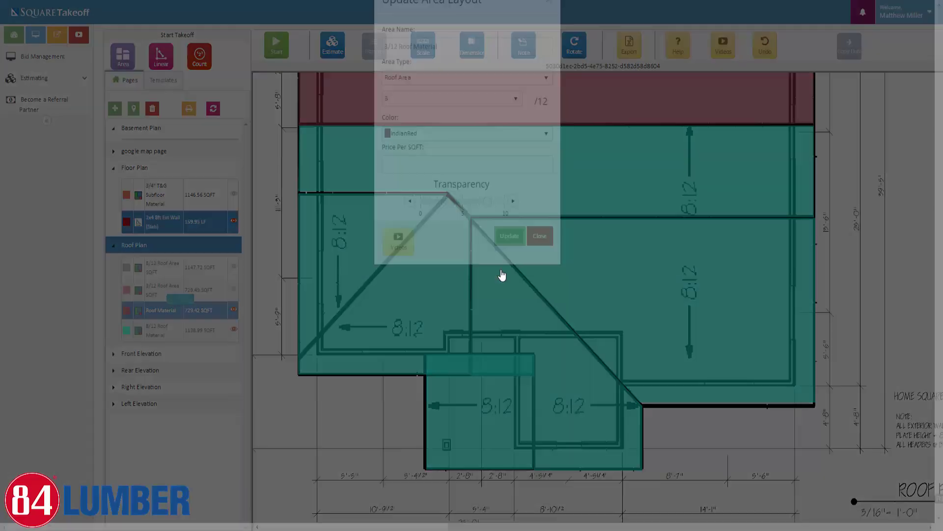
{"action": "left_click", "coordinate": [741, 206]}
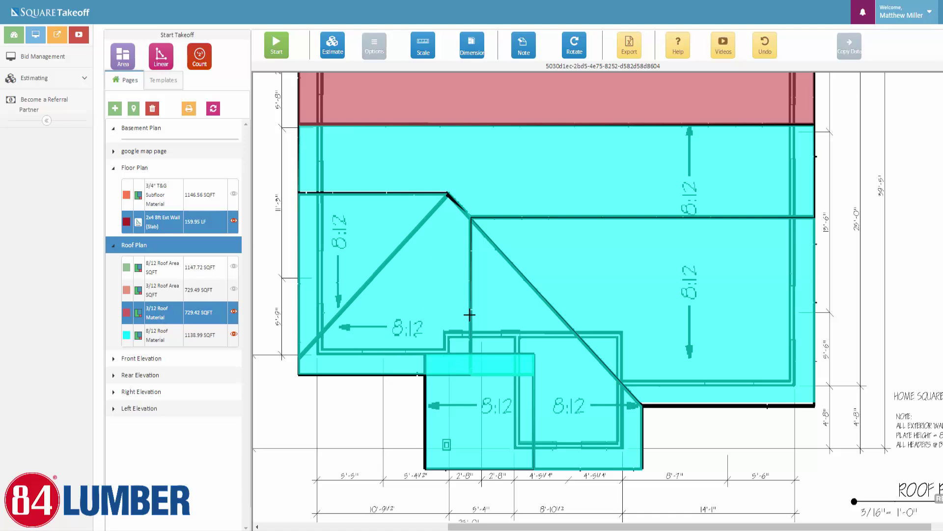
Open the Estimate report and expand the 8/12 and 3/12 Roof Material parts lists
{"action": "left_click", "coordinate": [332, 44]}
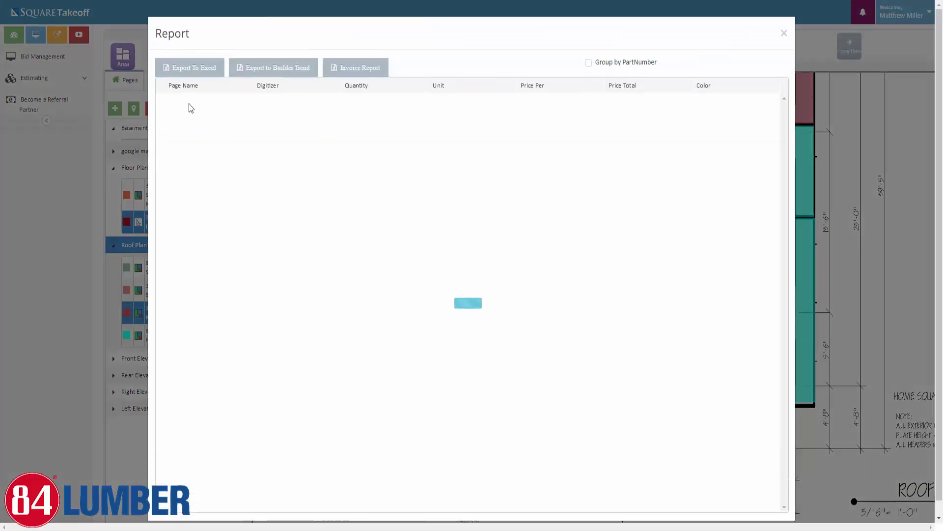
{"action": "left_click", "coordinate": [164, 152]}
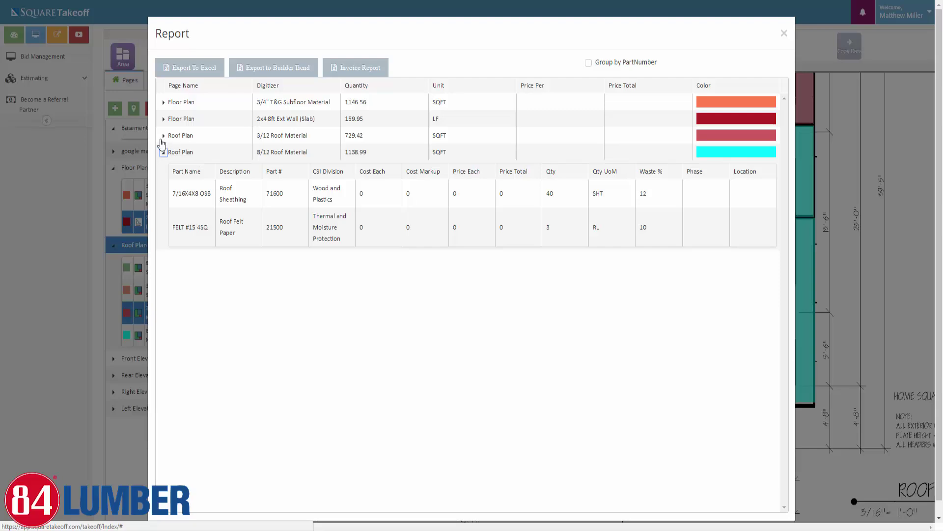
{"action": "left_click", "coordinate": [163, 136]}
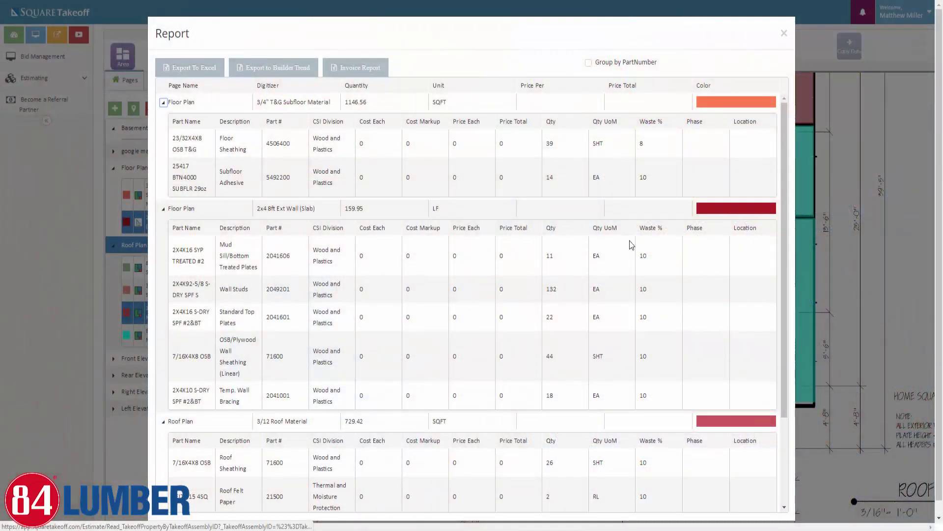
{"action": "scroll", "coordinate": [741, 288], "scroll_direction": "down", "scroll_amount": 1}
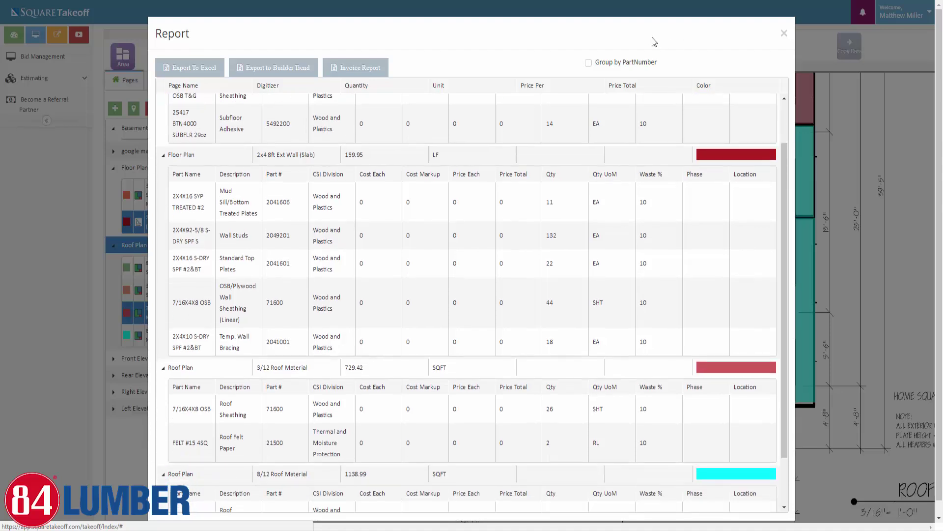
Export the material report to Excel, dismissing the download scanning notice
{"action": "left_click", "coordinate": [194, 69]}
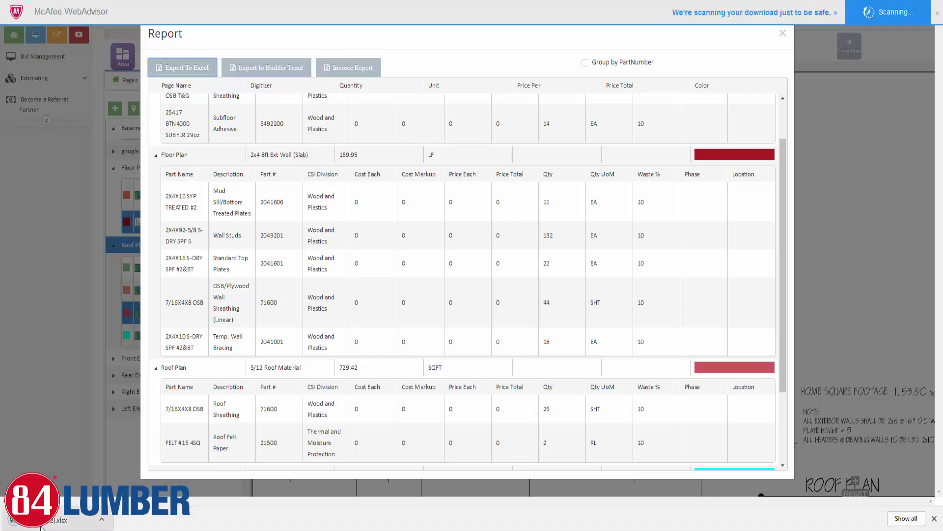
{"action": "left_click", "coordinate": [937, 13]}
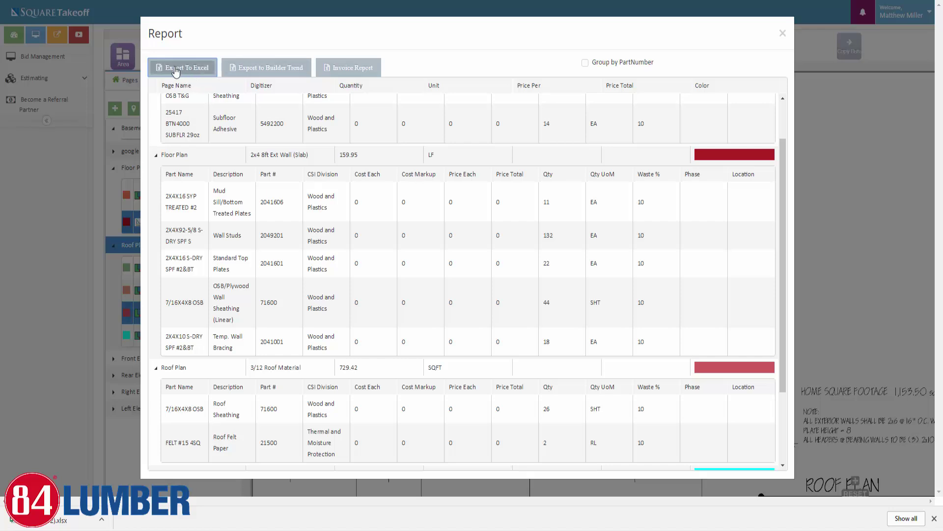
{"action": "left_click", "coordinate": [184, 71]}
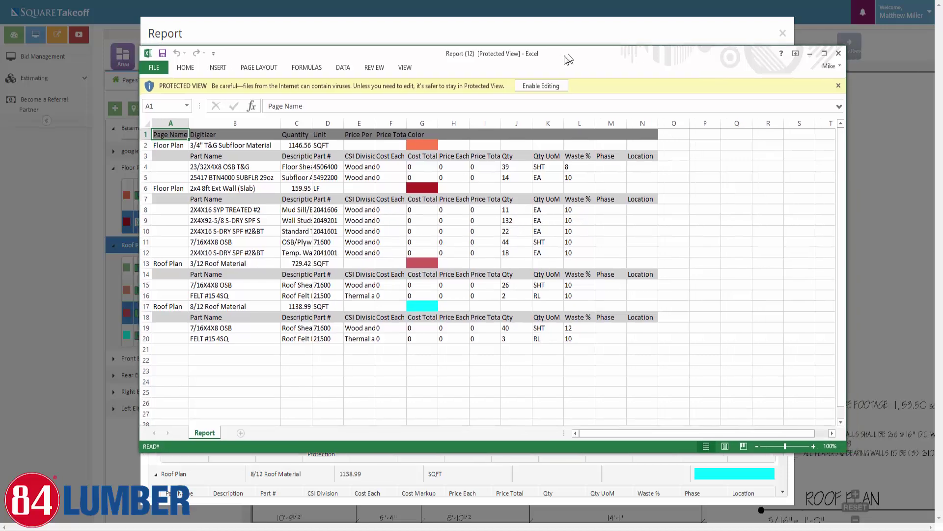
Enable editing in the exported workbook and widen columns C, D and E
{"action": "left_click", "coordinate": [536, 87]}
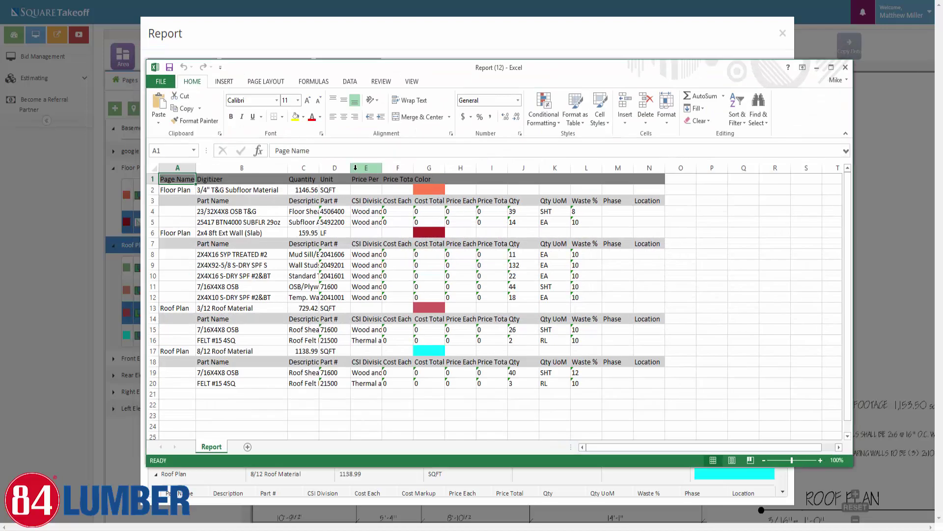
{"action": "left_click_drag", "start_coordinate": [382, 167], "coordinate": [449, 168]}
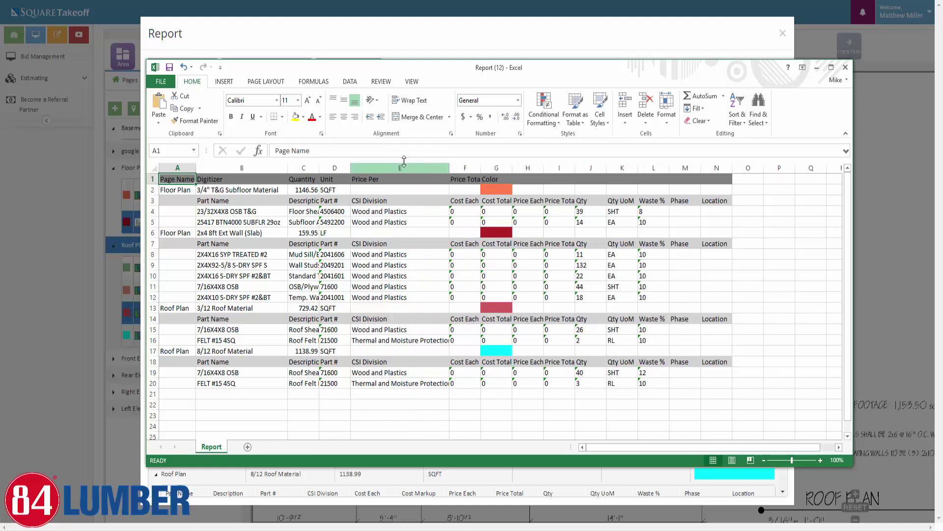
{"action": "left_click_drag", "start_coordinate": [350, 168], "coordinate": [367, 168]}
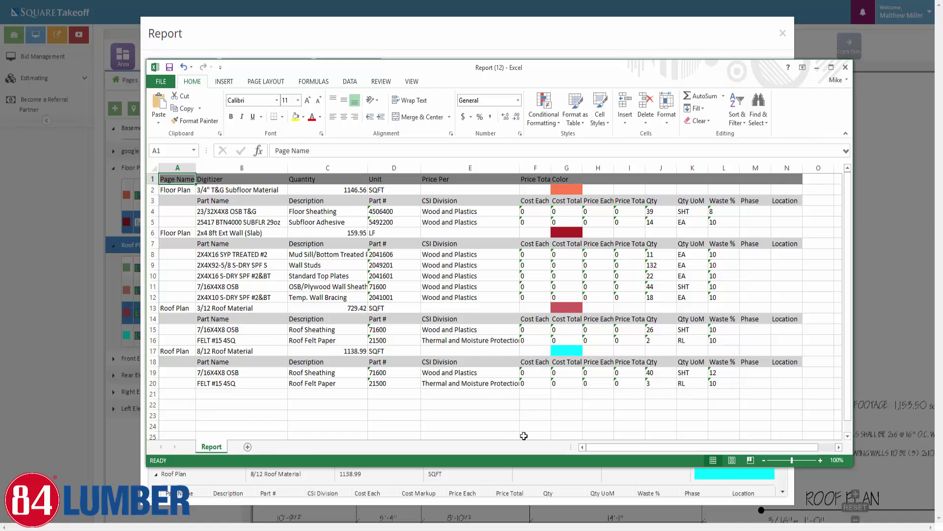
{"action": "left_click_drag", "start_coordinate": [519, 167], "coordinate": [562, 168]}
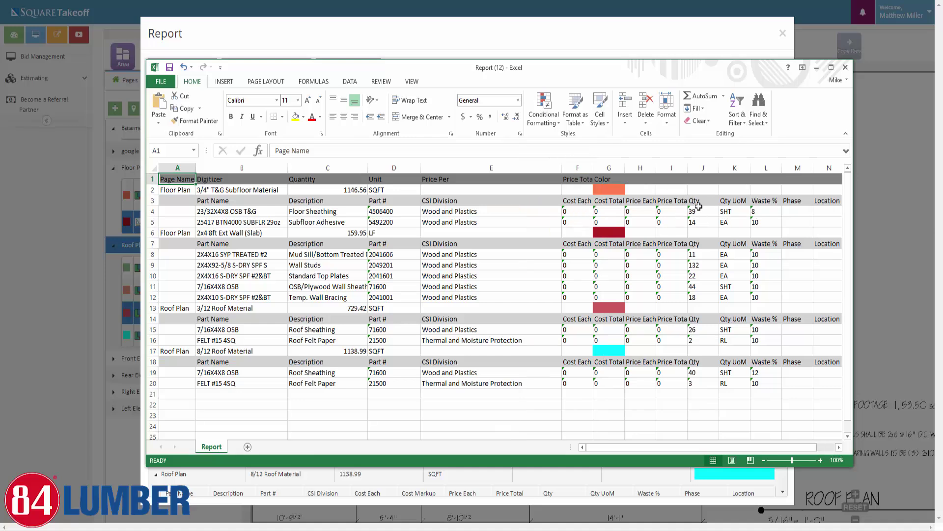
Check cells J5, J8:J11, D8 and B6, then close the workbook
{"action": "left_click", "coordinate": [703, 221]}
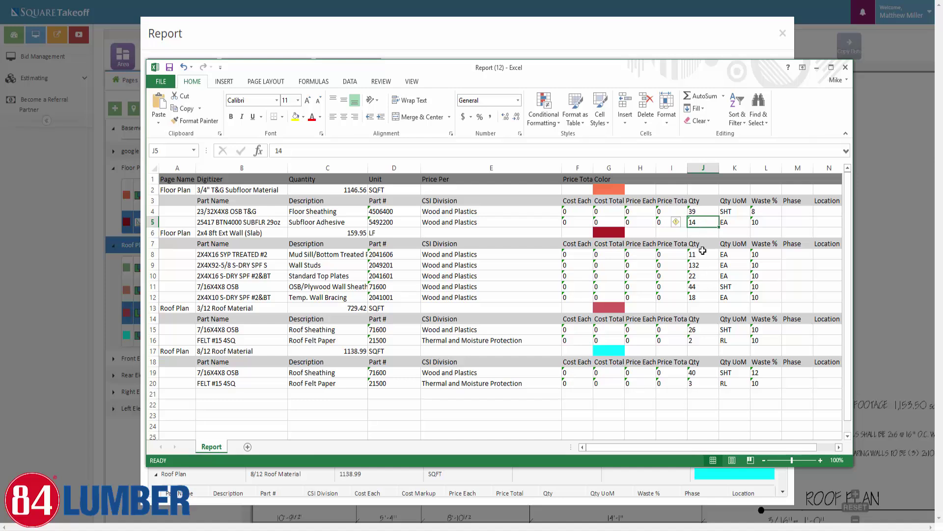
{"action": "left_click_drag", "start_coordinate": [703, 254], "coordinate": [705, 287]}
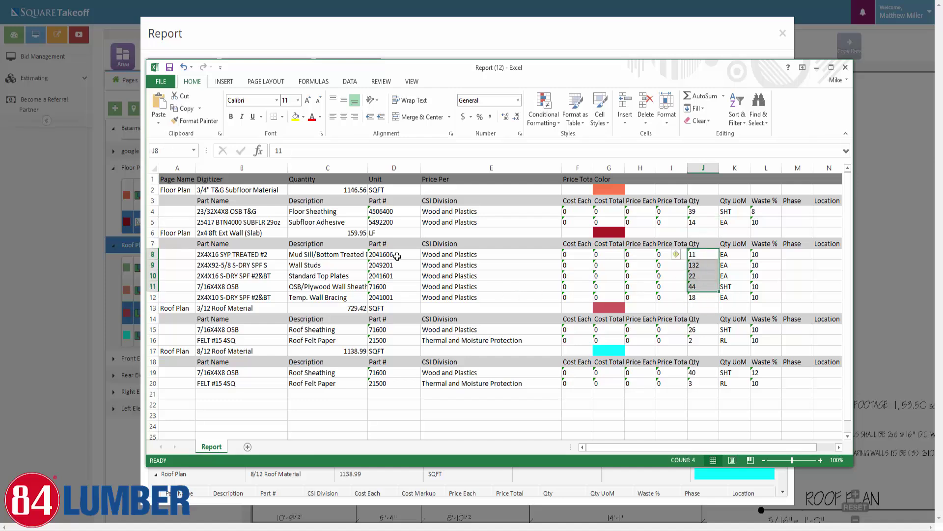
{"action": "left_click", "coordinate": [397, 256]}
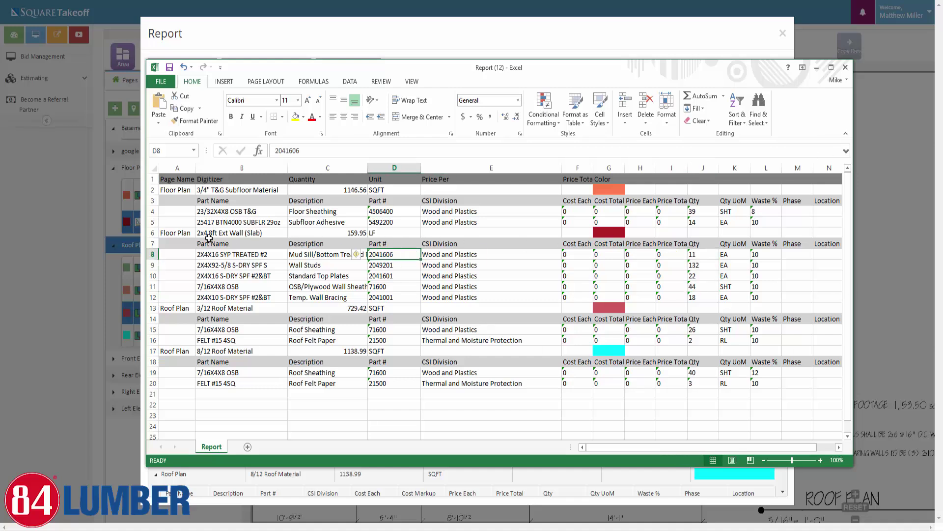
{"action": "left_click", "coordinate": [223, 234]}
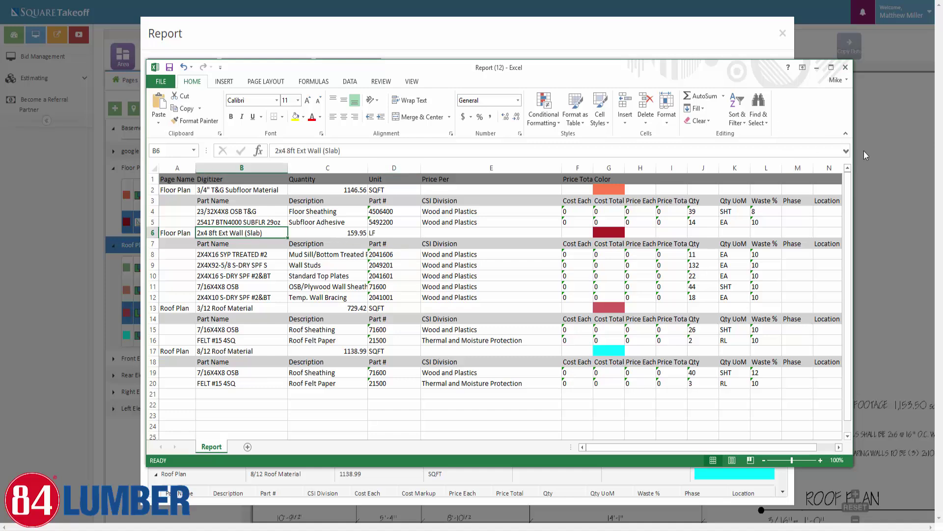
{"action": "left_click", "coordinate": [845, 68]}
{"action": "left_click", "coordinate": [471, 259]}
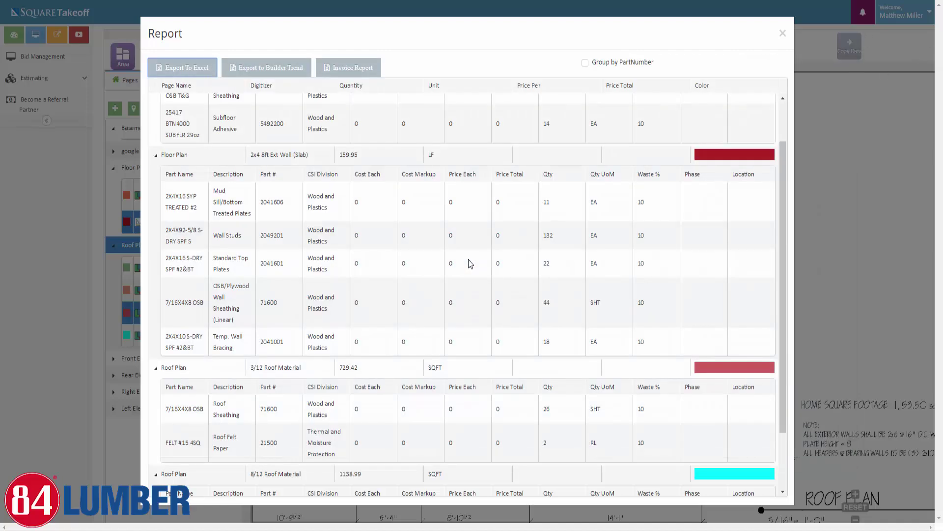
{"action": "left_click", "coordinate": [359, 68]}
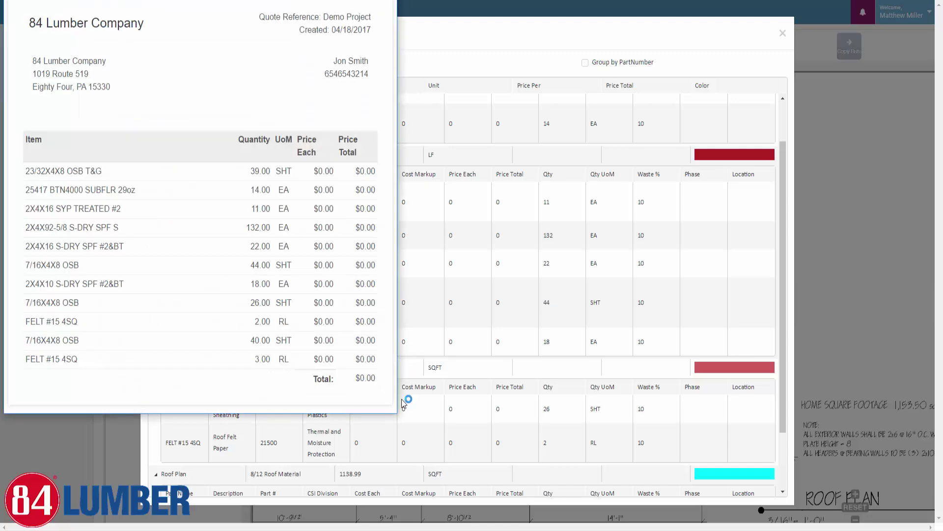
{"action": "left_click_drag", "start_coordinate": [397, 411], "coordinate": [690, 415]}
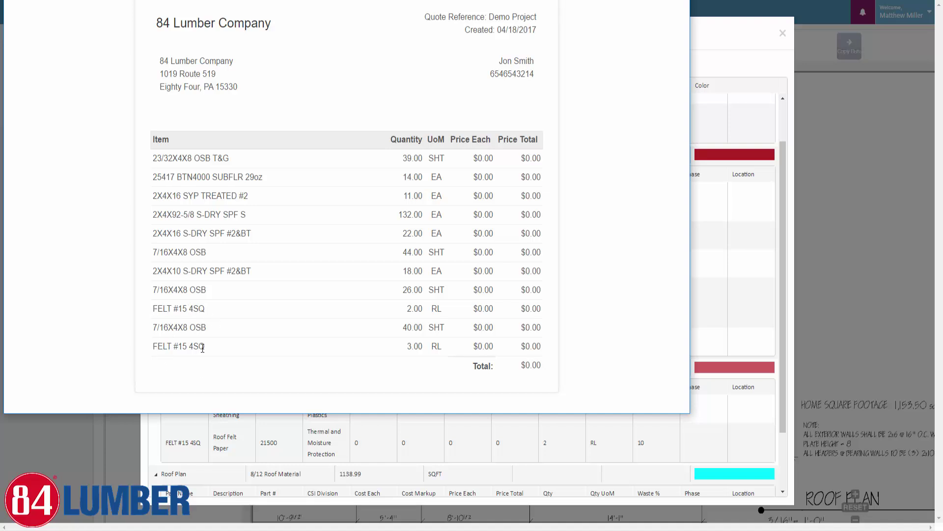
{"action": "key", "text": "Escape"}
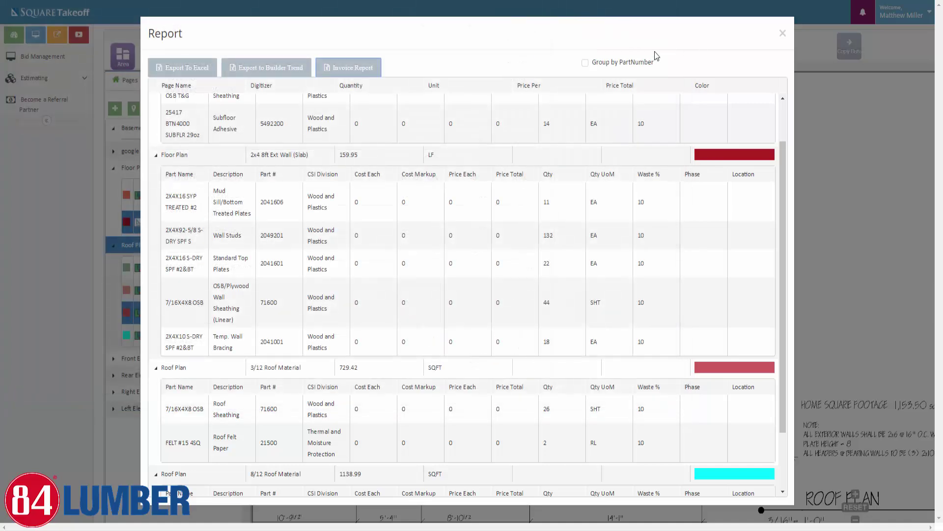
Group the report by part number, preview the Invoice Report, and export it to Excel
{"action": "left_click", "coordinate": [586, 64]}
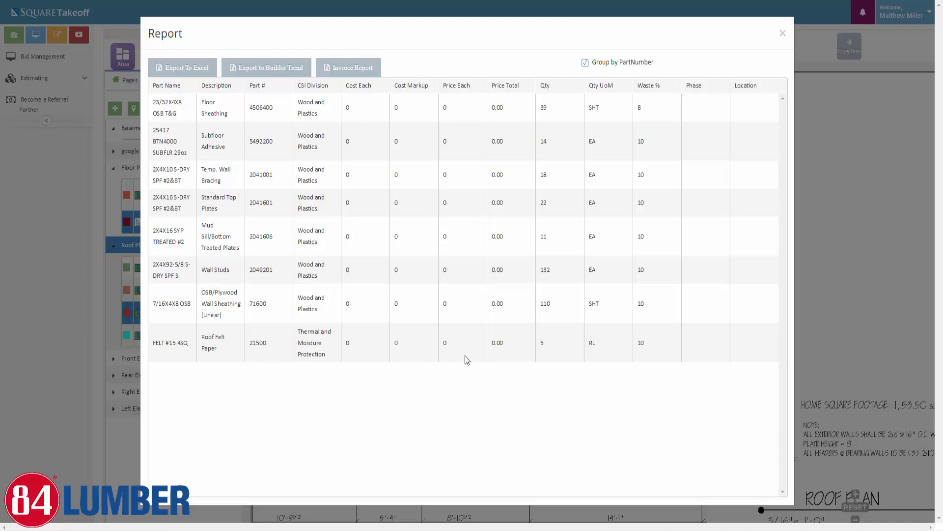
{"action": "left_click", "coordinate": [347, 69]}
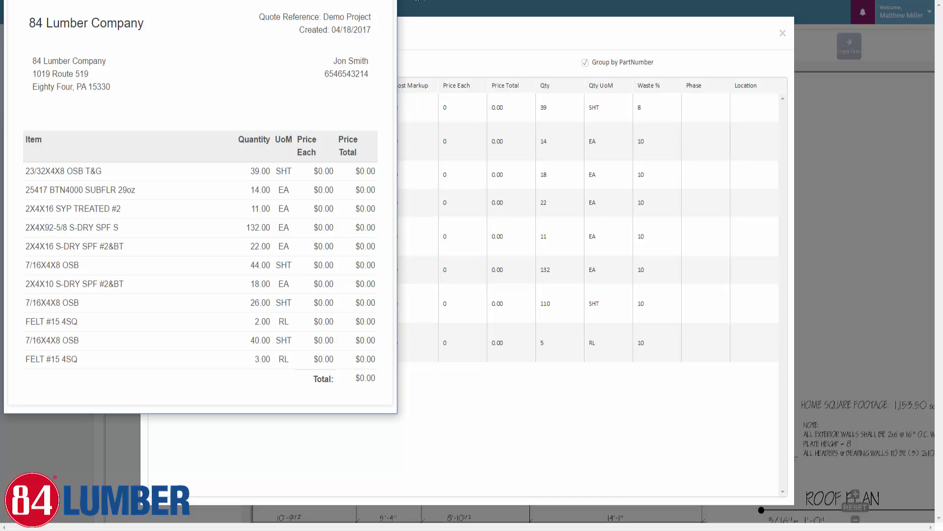
{"action": "left_click", "coordinate": [386, 1]}
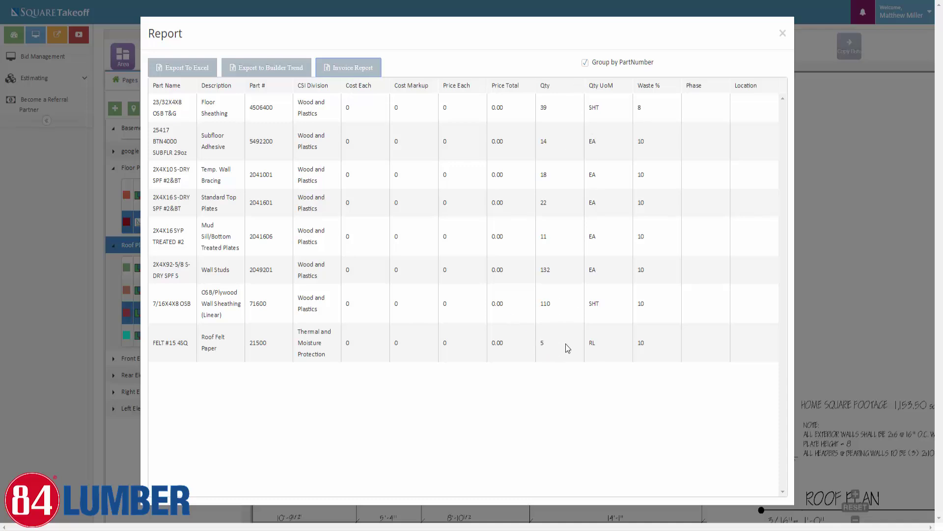
{"action": "left_click", "coordinate": [187, 69]}
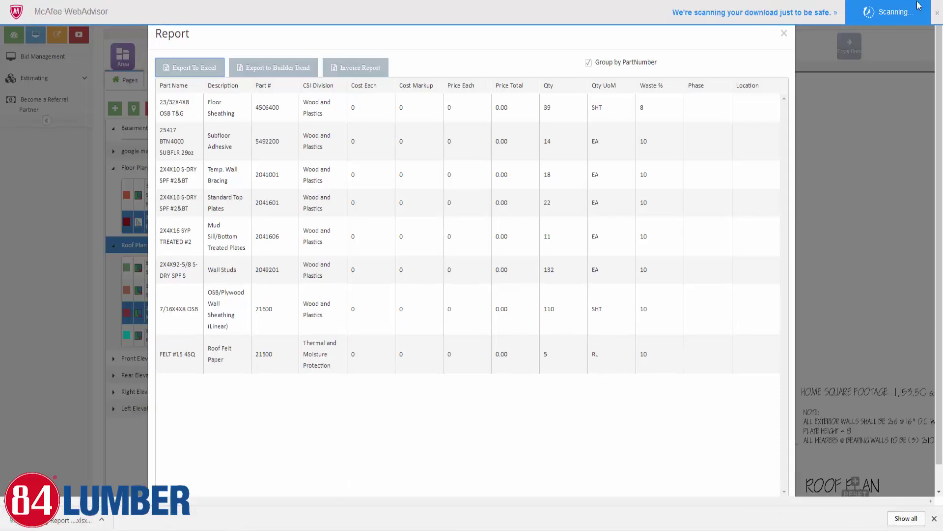
Review the Description and Qty columns of Report (13), then close Excel and the Report dialog
{"action": "left_click", "coordinate": [938, 13]}
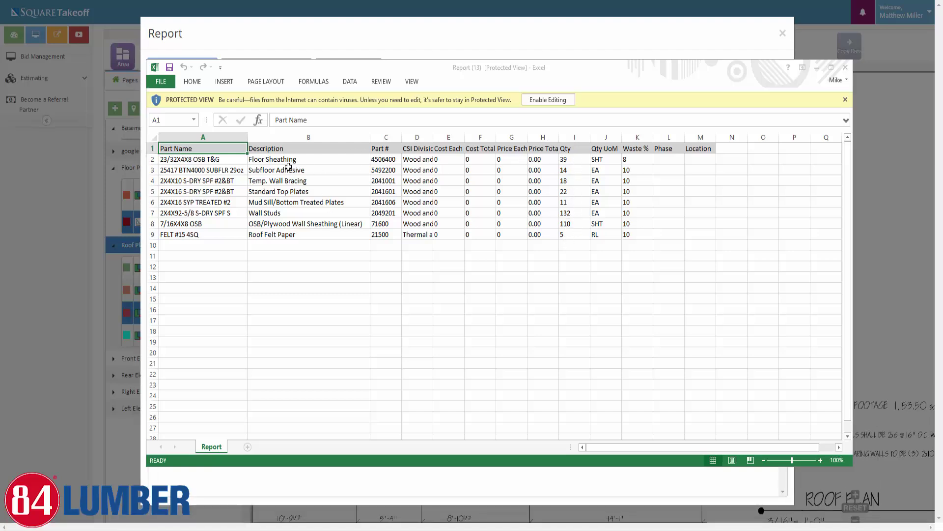
{"action": "left_click_drag", "start_coordinate": [286, 155], "coordinate": [283, 233]}
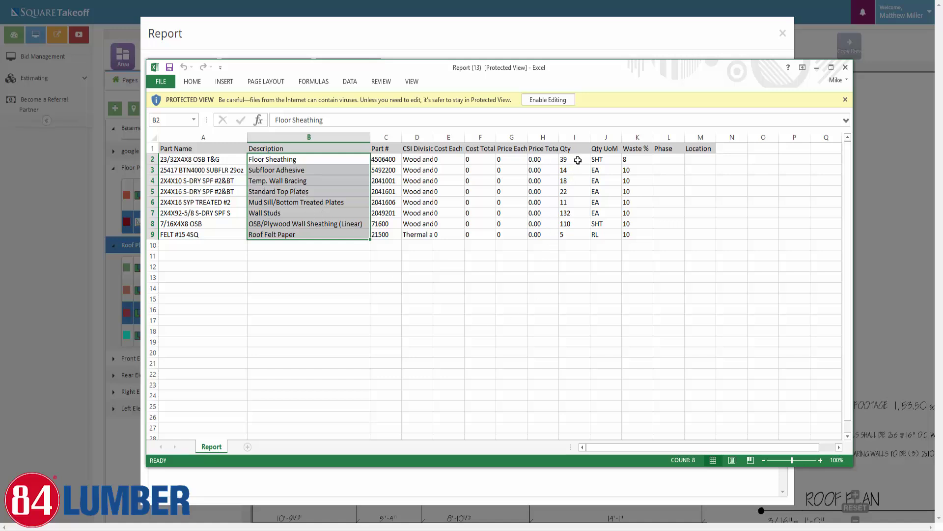
{"action": "left_click_drag", "start_coordinate": [577, 160], "coordinate": [578, 235]}
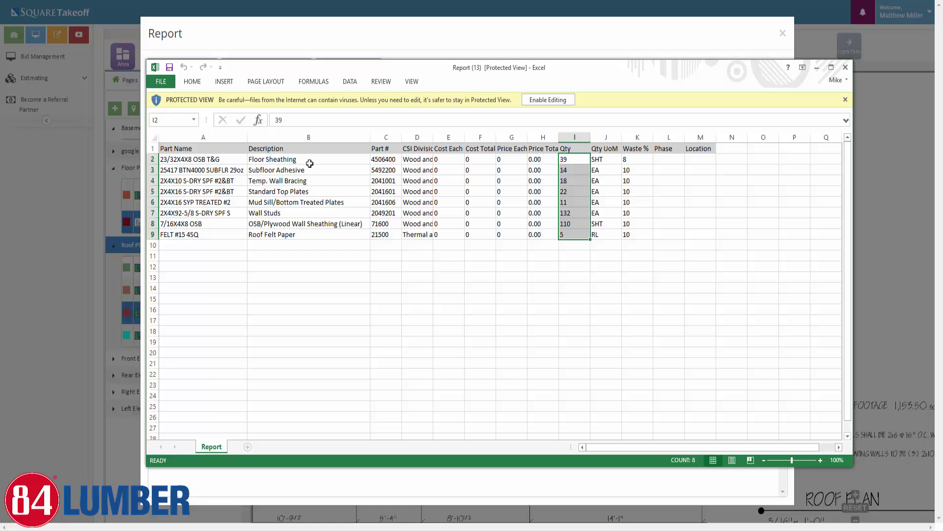
{"action": "left_click_drag", "start_coordinate": [270, 159], "coordinate": [306, 234]}
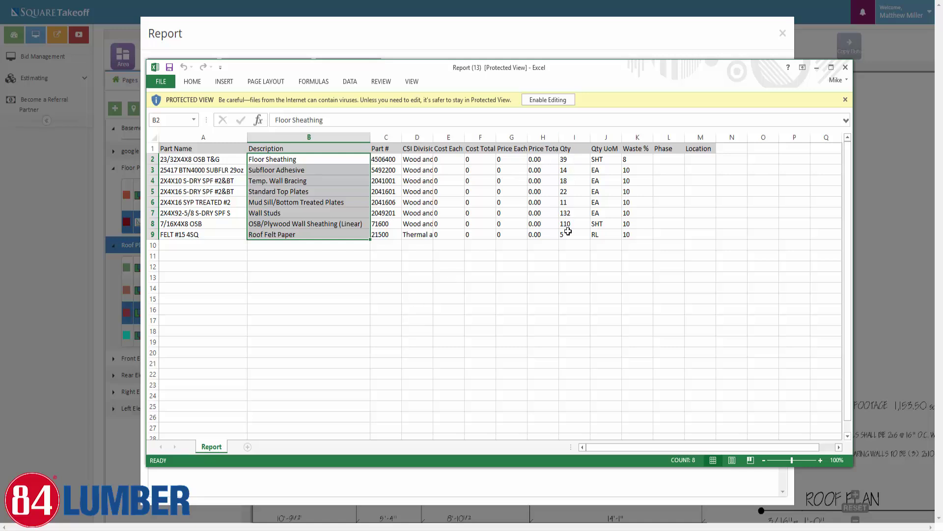
{"action": "left_click", "coordinate": [846, 70]}
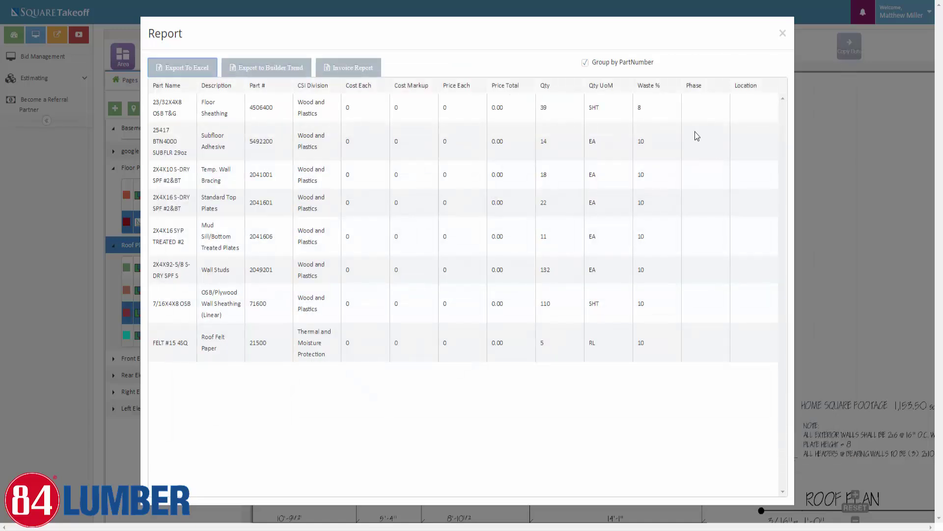
{"action": "left_click", "coordinate": [783, 33]}
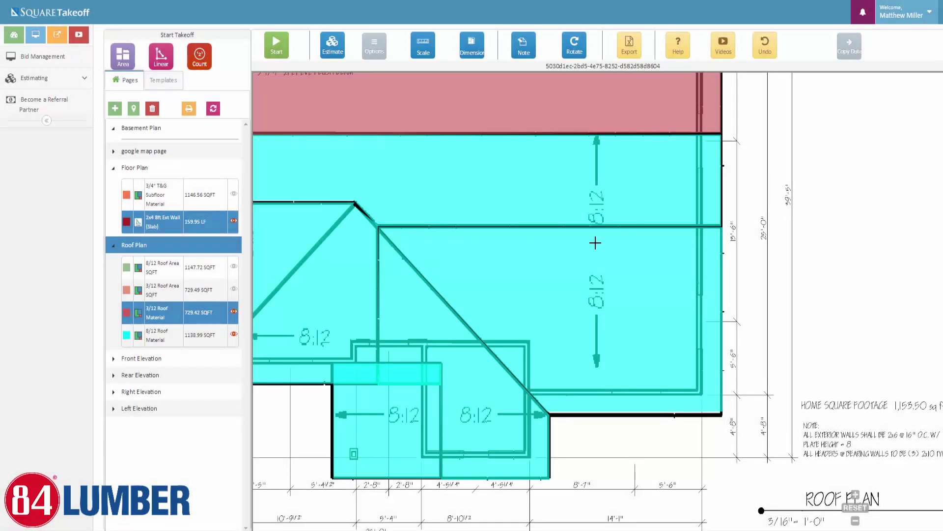